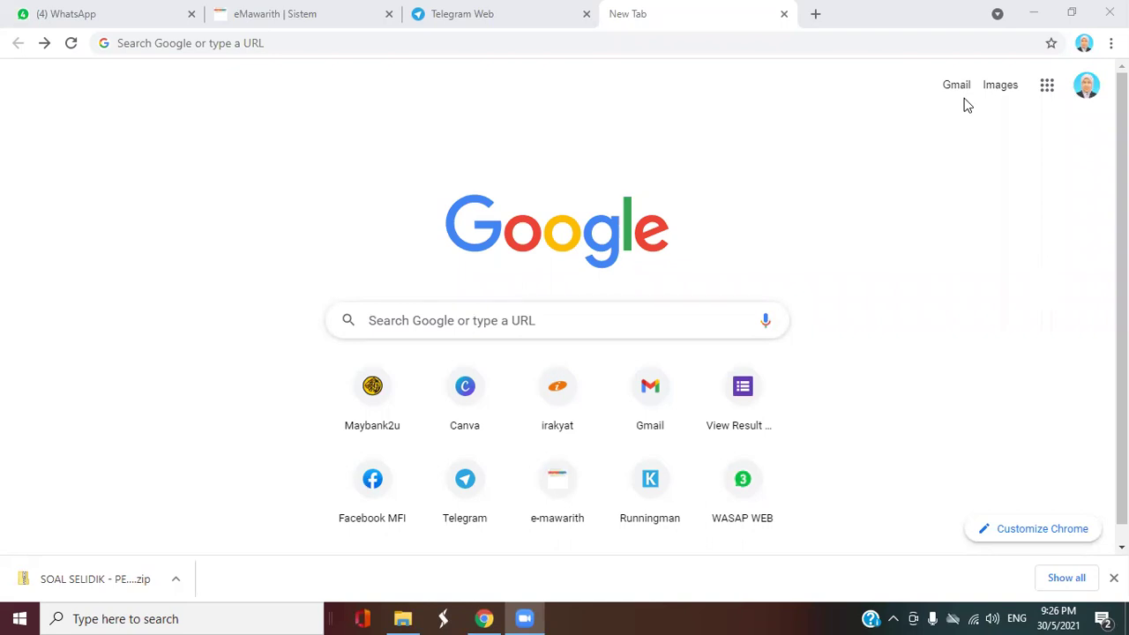
Open Google Forms from the Google apps and create a new blank form.
mouse_move(1101, 164)
left_mouse_down()
mouse_move(973, 141)
mouse_move(575, 171)
mouse_move(549, 155)
left_mouse_up()
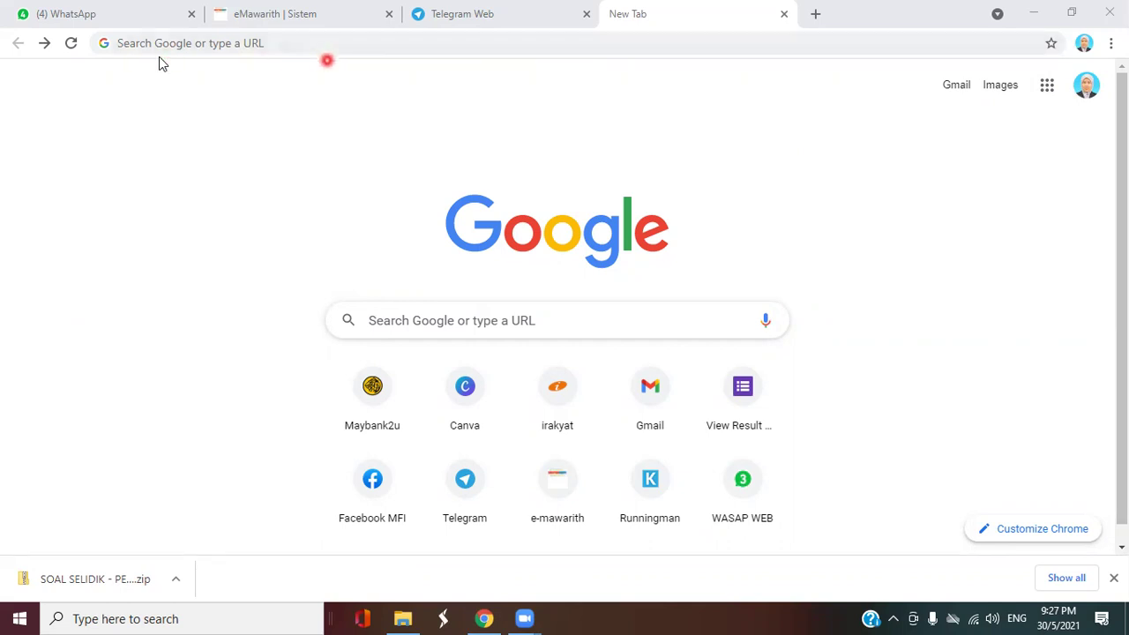
left_click(1048, 88)
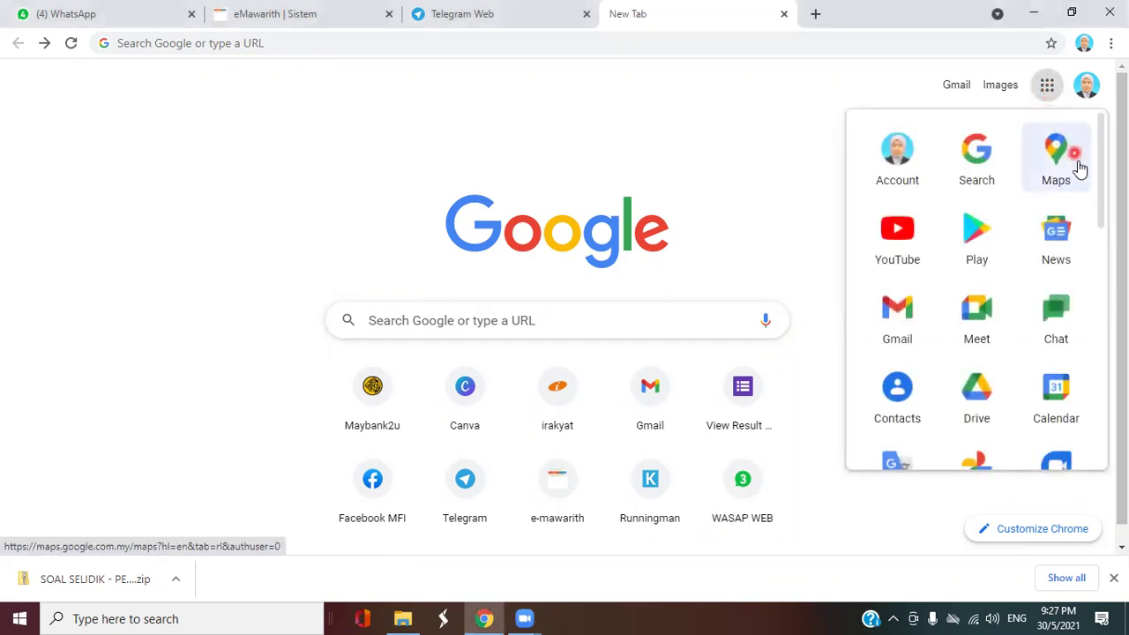
left_click_drag(1102, 165, 1094, 421)
left_click(896, 331)
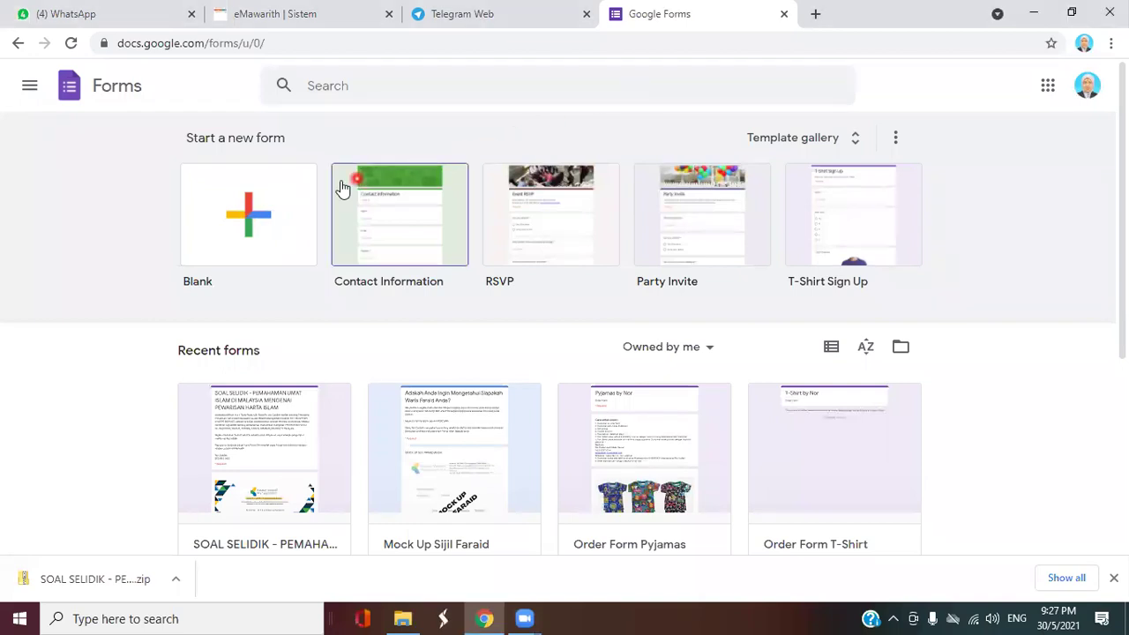
left_click(254, 220)
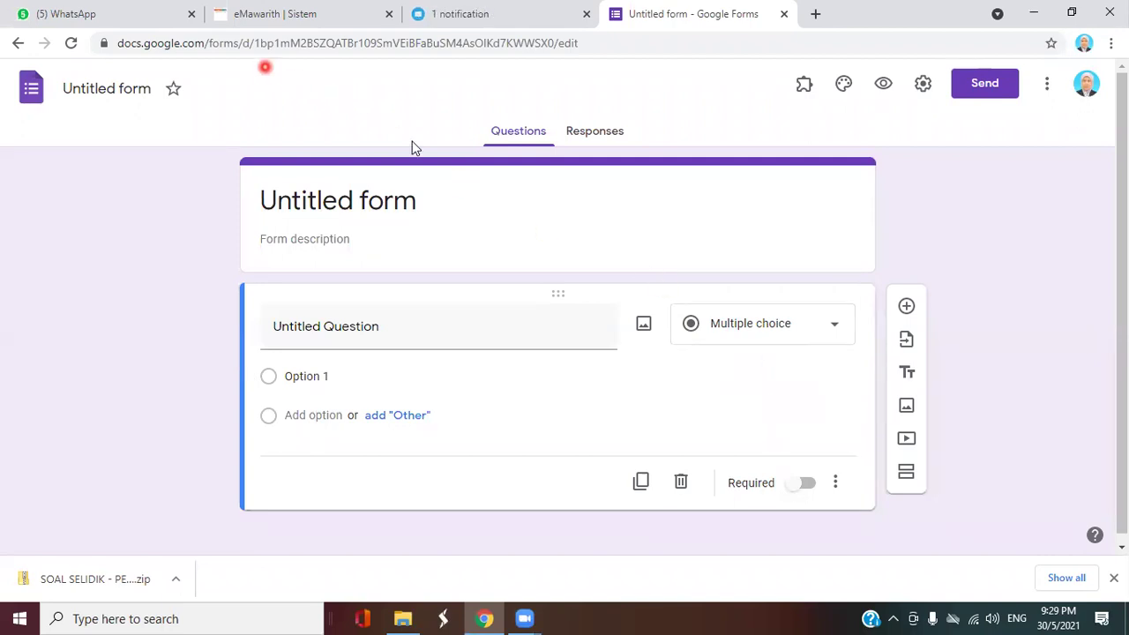
Open the SOAL SELIDIK sample survey from a WhatsApp chat and return to the untitled form.
left_click(79, 18)
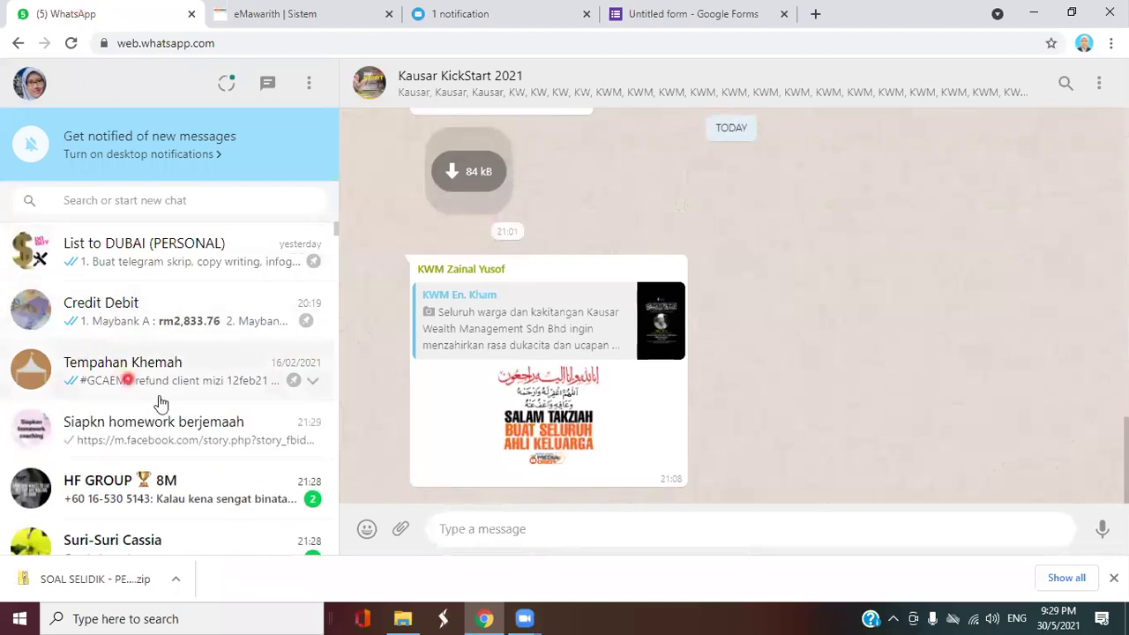
scroll(202, 403, "down", 1)
scroll(203, 407, "down", 2)
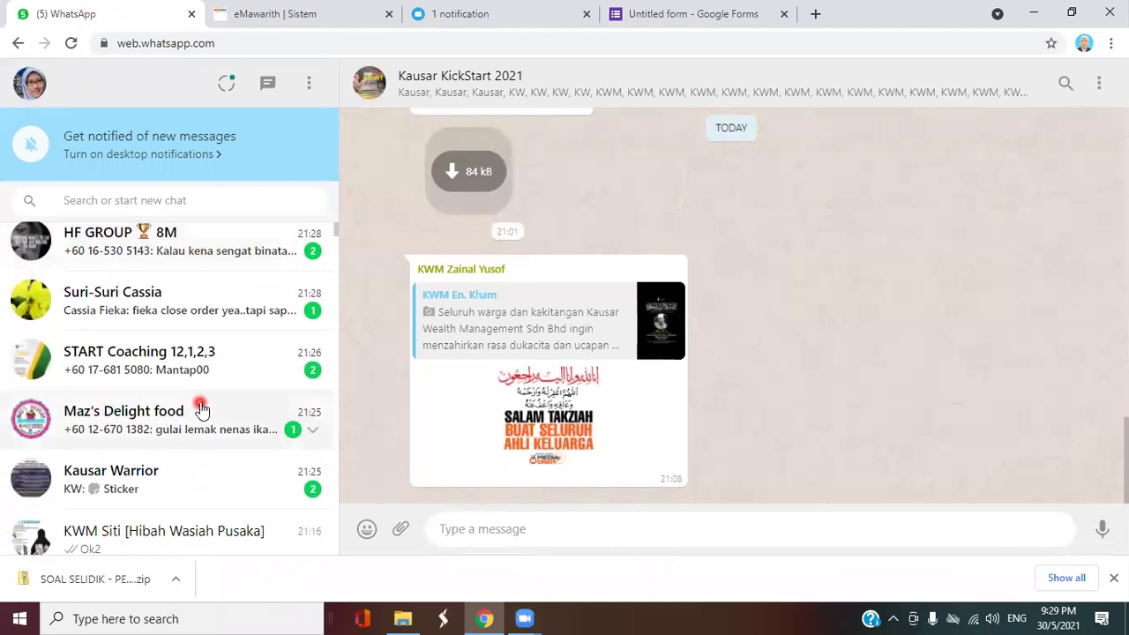
scroll(202, 406, "down", 1)
scroll(202, 407, "up", 5)
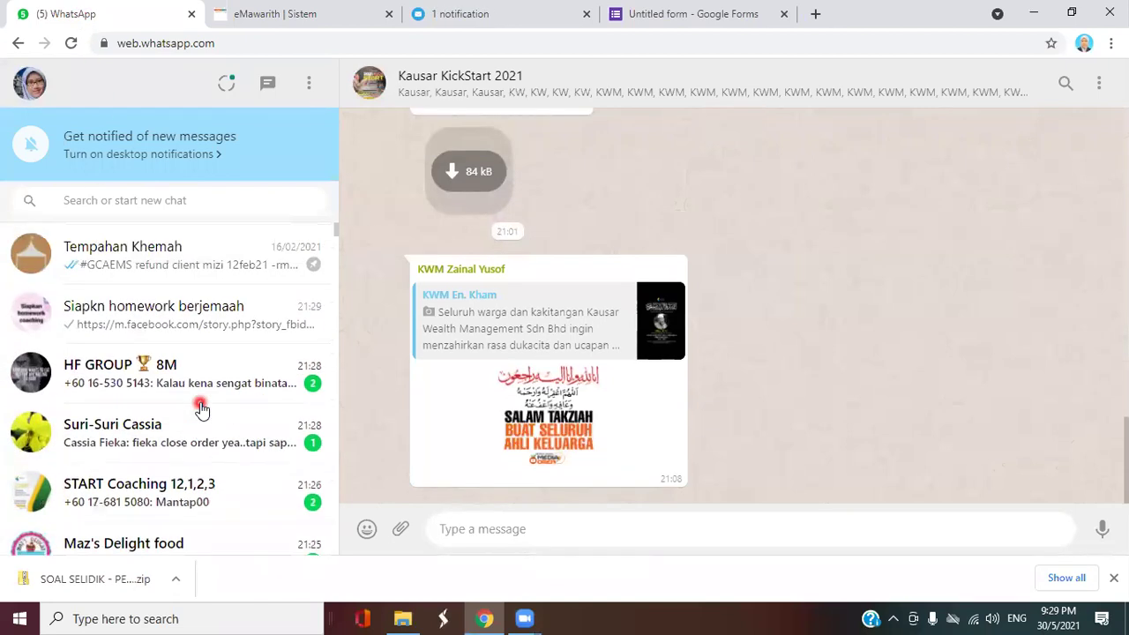
left_click(201, 409)
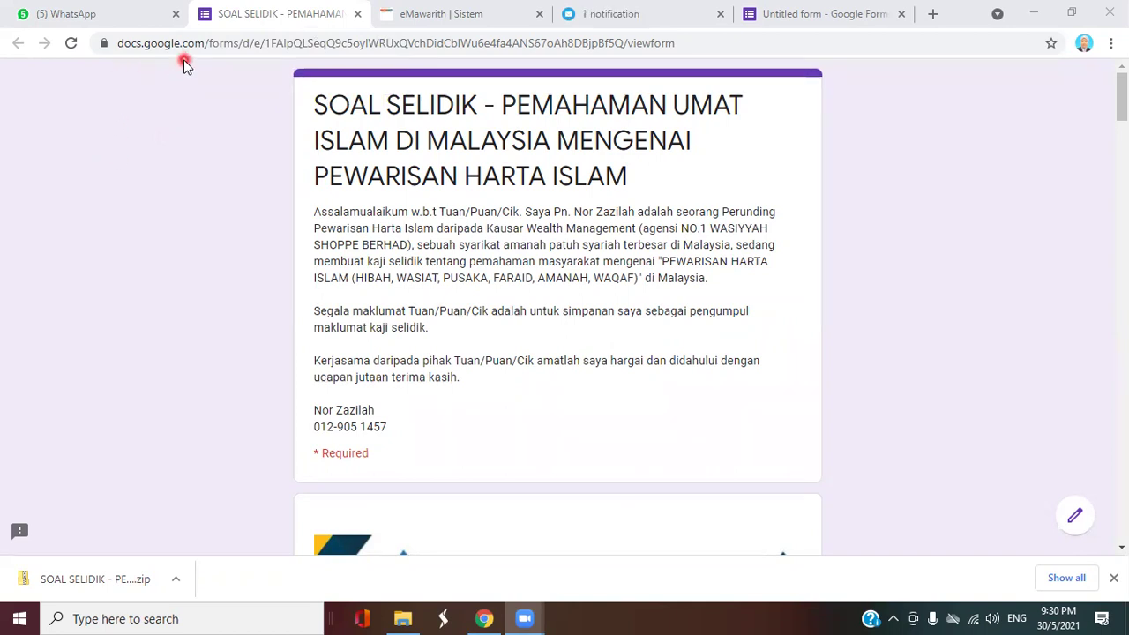
left_click(795, 22)
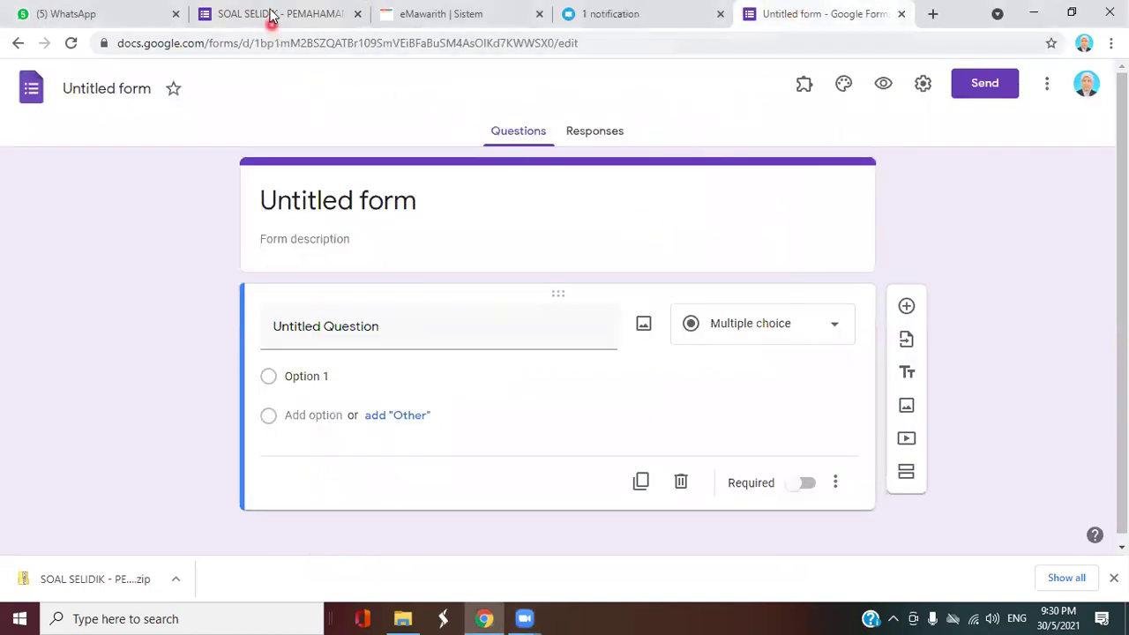
left_click(271, 17)
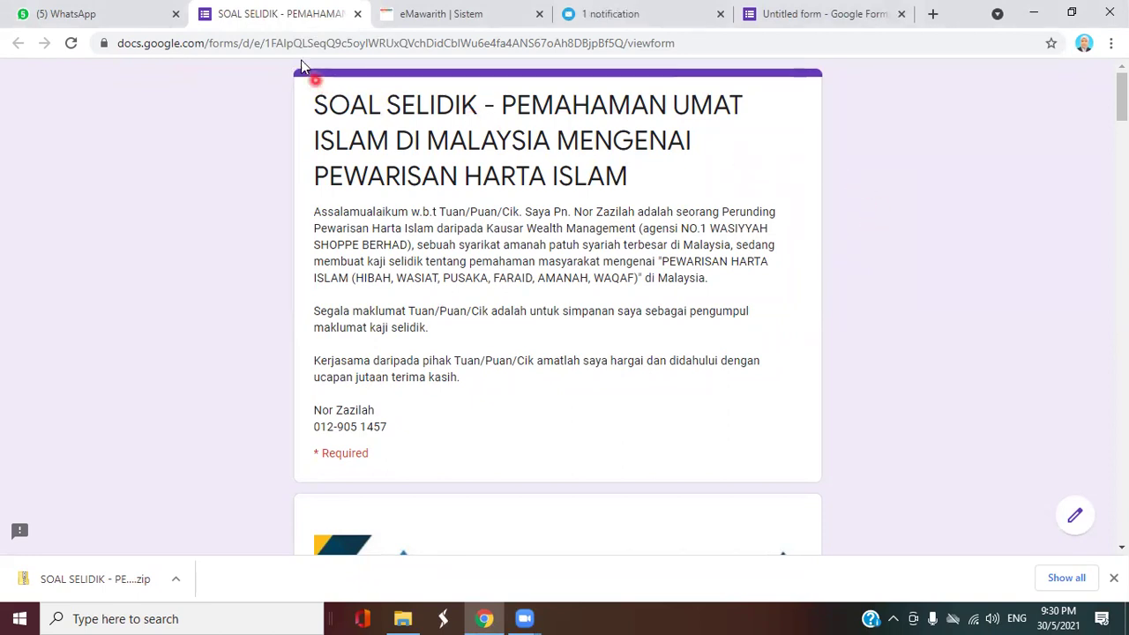
left_click(819, 16)
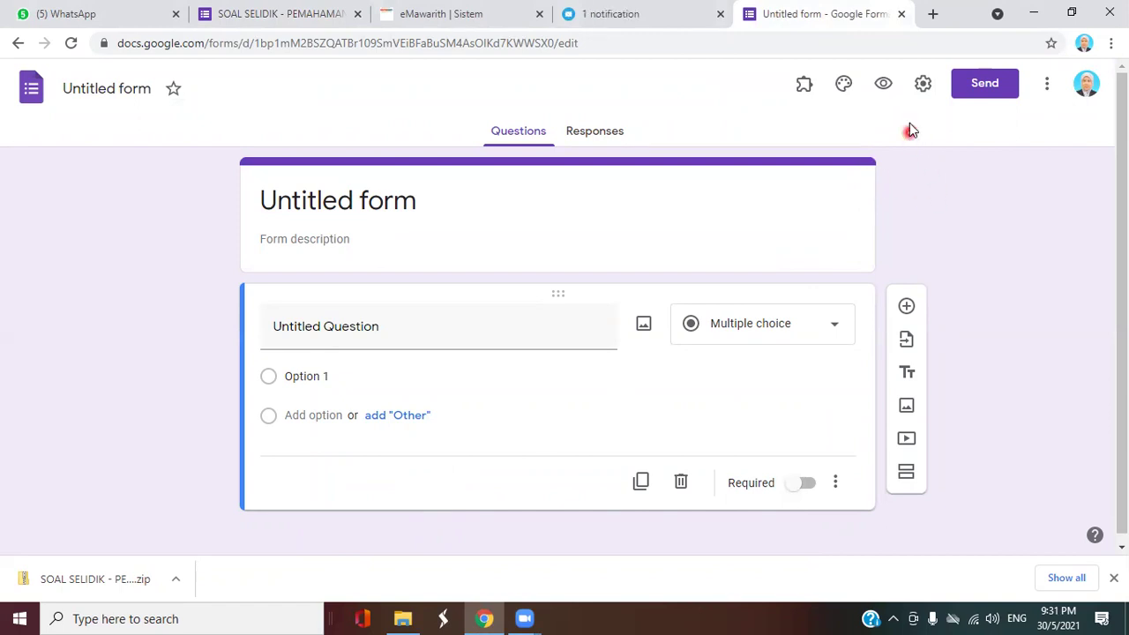
Open the Google Forms home page in a new browser tab and close that tab again.
left_click(934, 15)
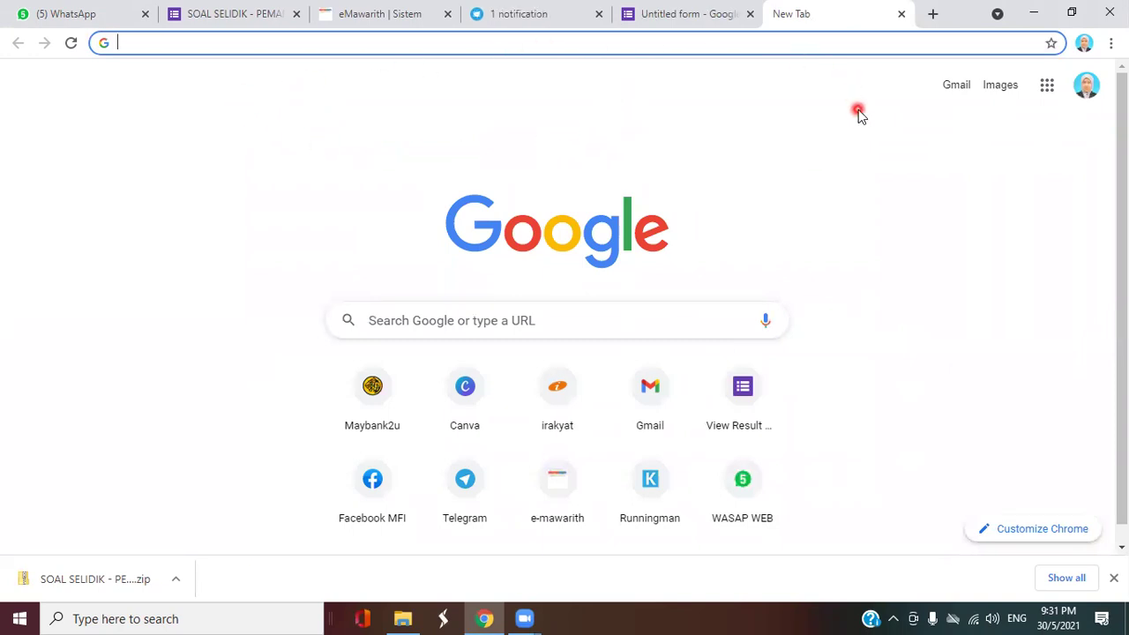
left_click(1049, 91)
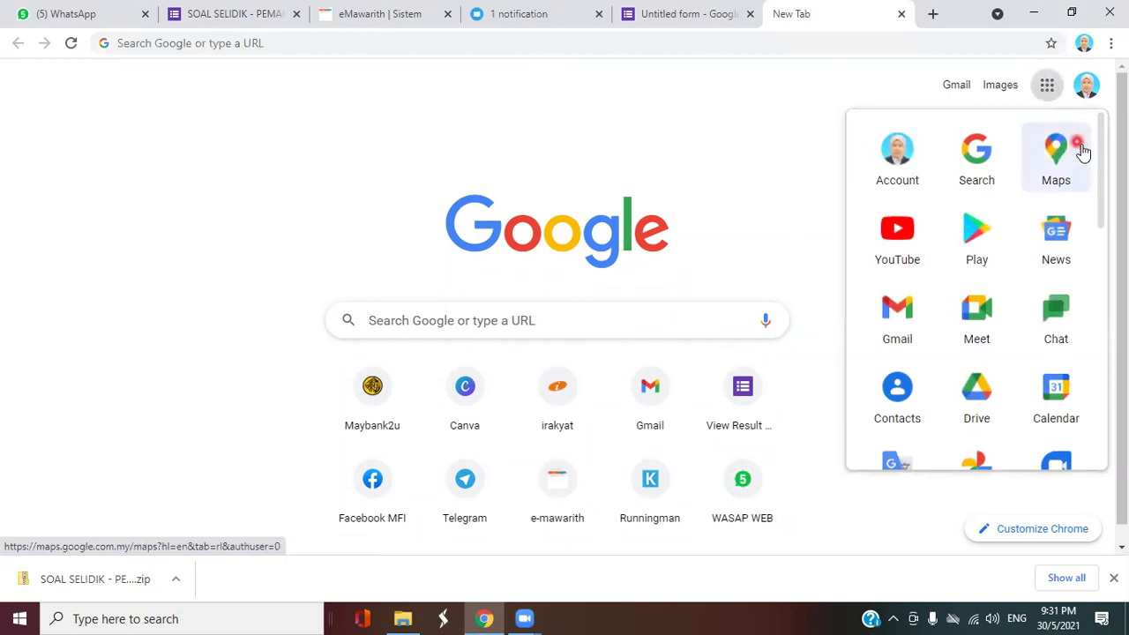
left_click_drag(1098, 141, 1096, 411)
left_click(900, 346)
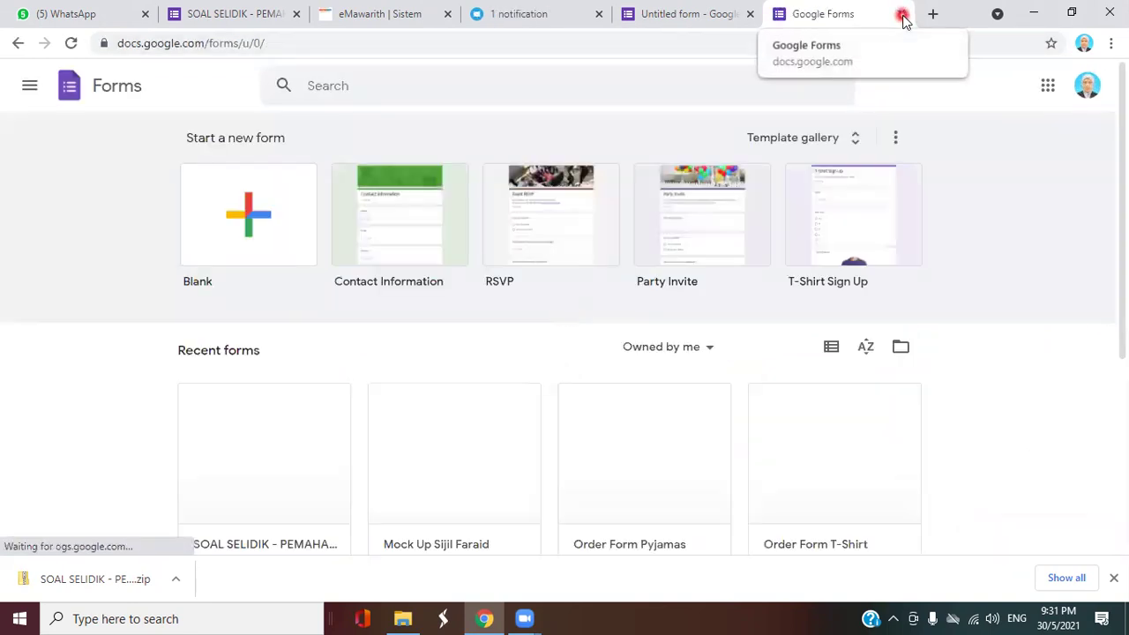
left_click(903, 15)
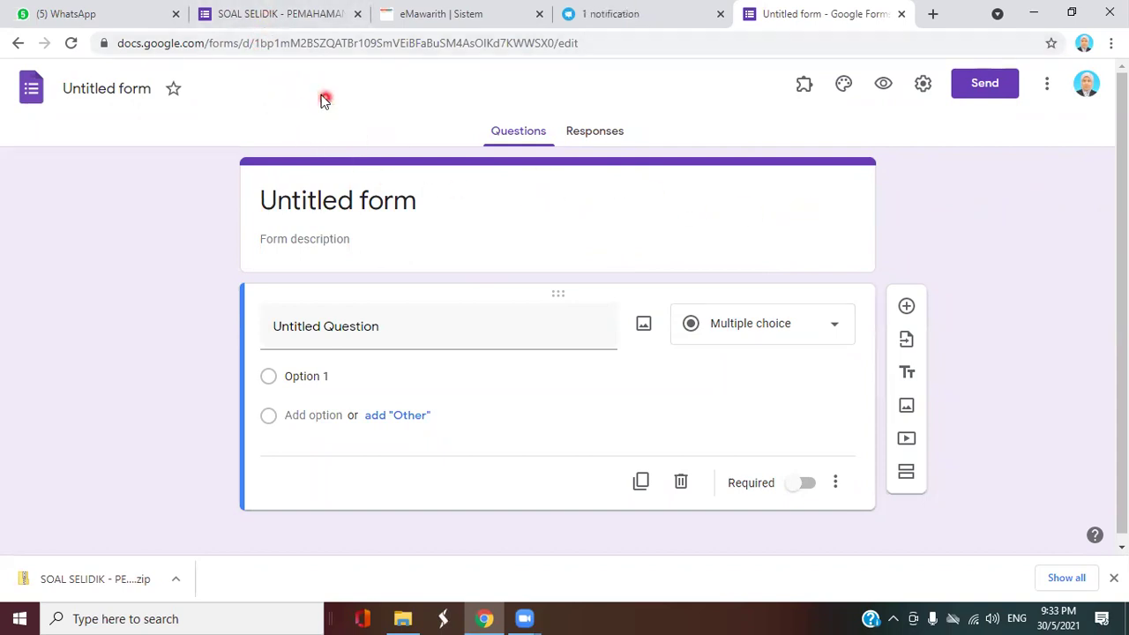
Copy the sample survey's title "SOAL SELIDIK - PEMAHAMAN UMAT ISLAM DI MALAYSIA MENGENAI PEWARISAN HARTA ISLAM" into the new form's title.
left_click(280, 16)
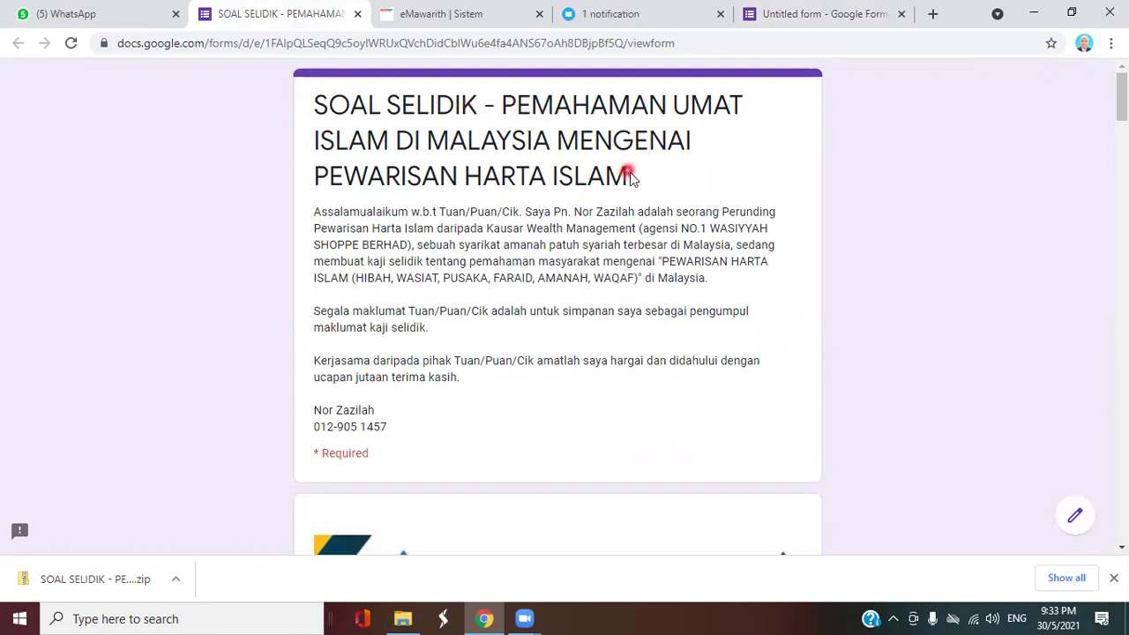
left_click_drag(316, 104, 634, 168)
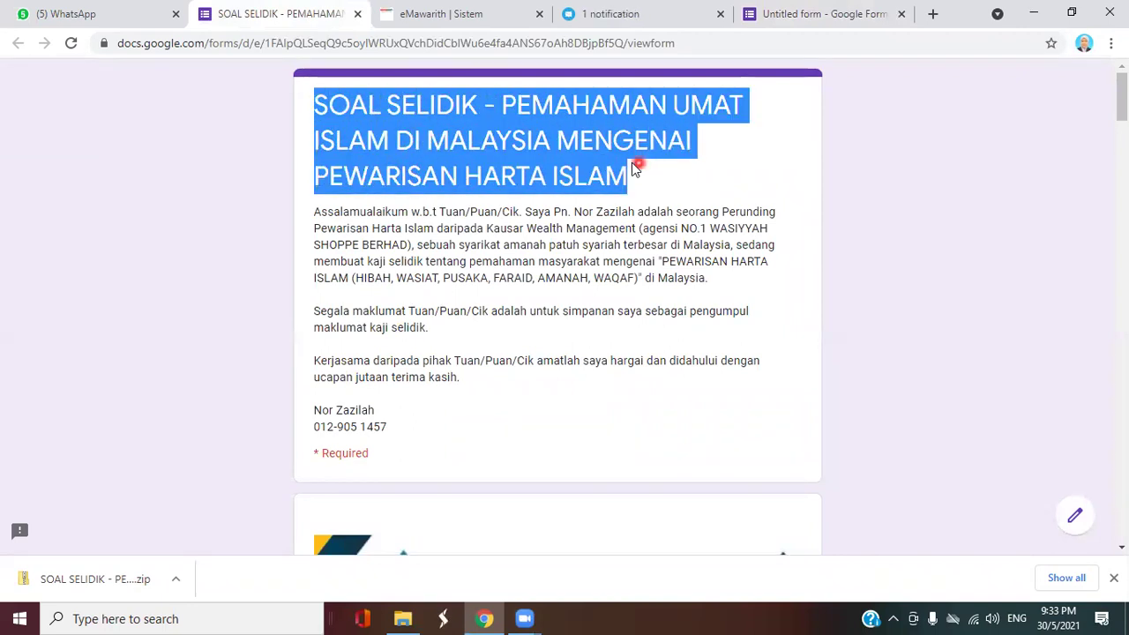
right_click(433, 114)
left_click(450, 126)
left_click(781, 18)
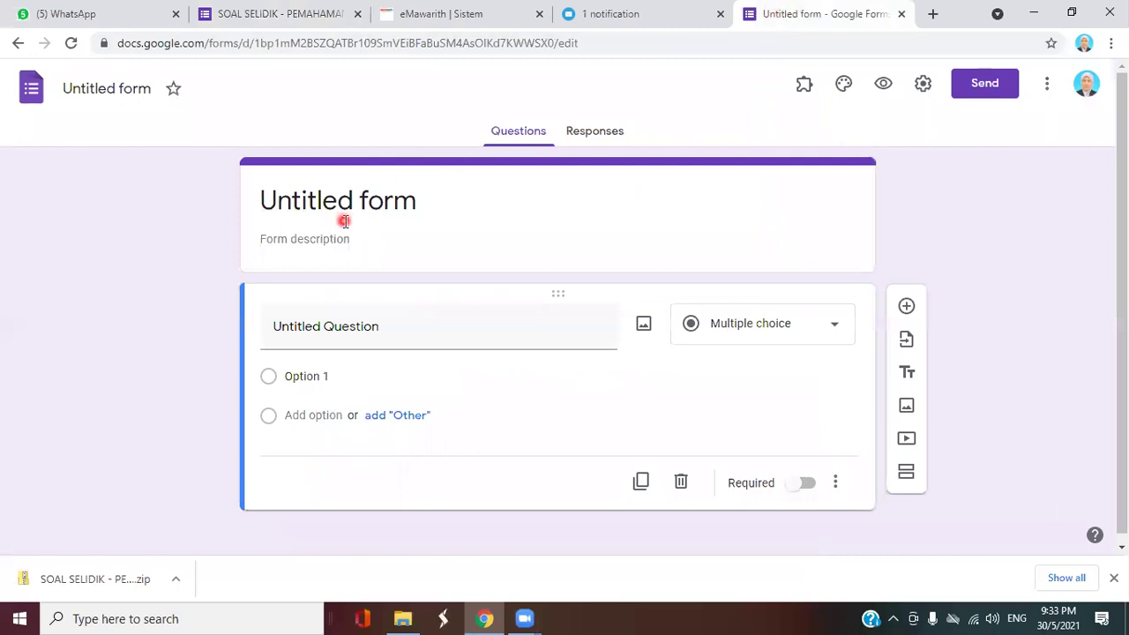
left_click(413, 201)
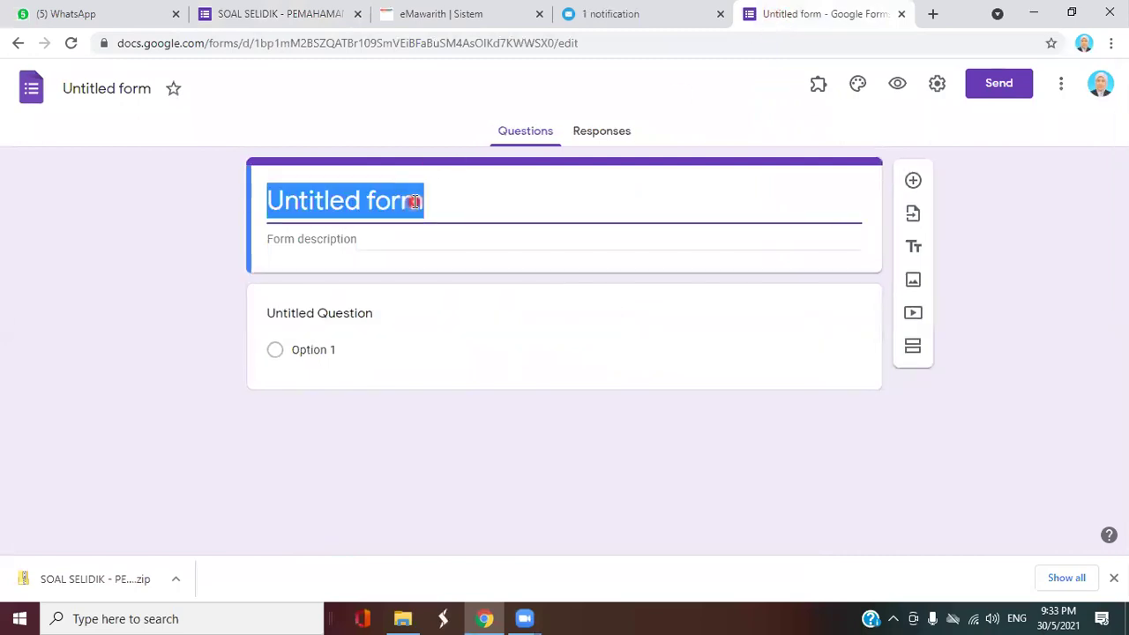
right_click(396, 207)
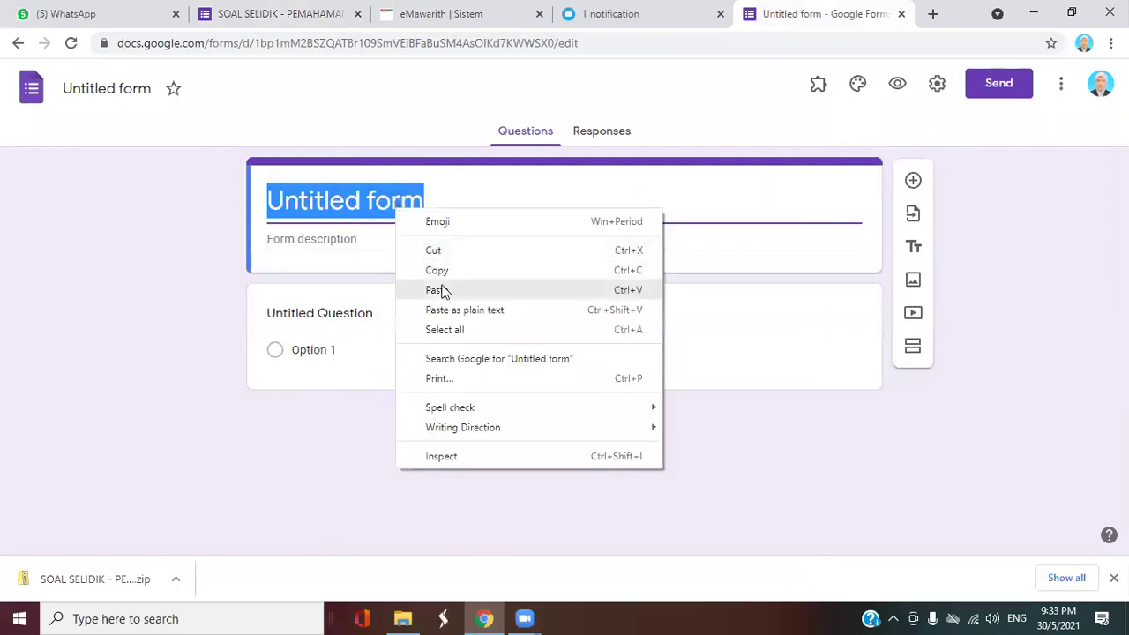
left_click(441, 289)
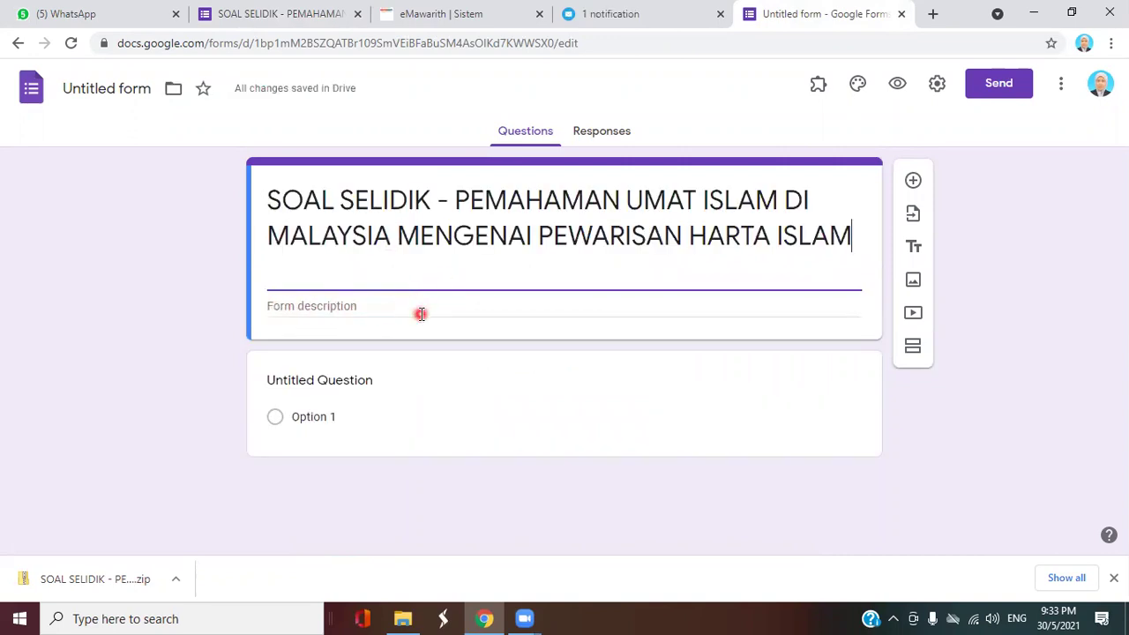
Copy the sample survey's full introduction text, including the contact's name and phone number, into the new form's description.
left_click(261, 17)
left_click(315, 213)
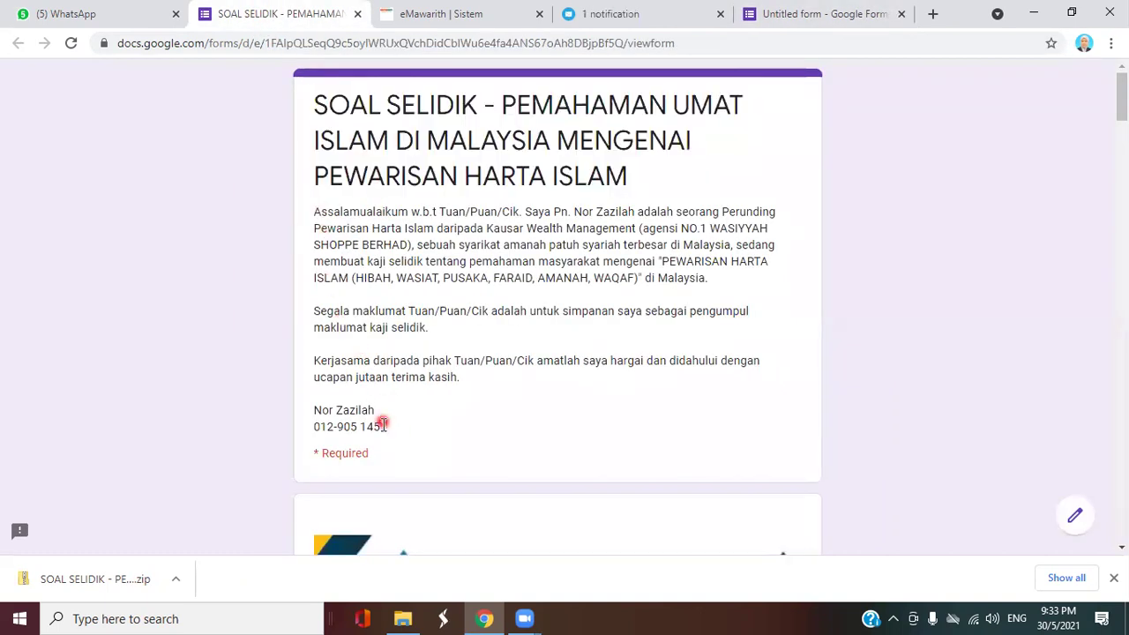
left_click_drag(313, 214, 414, 428)
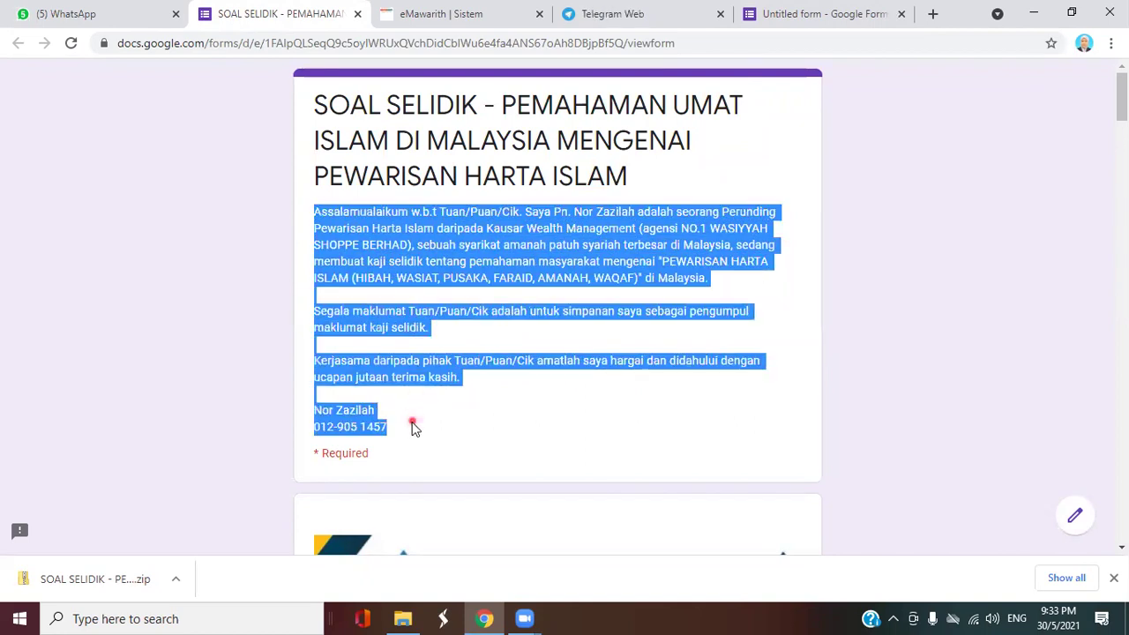
right_click(382, 254)
left_click(412, 262)
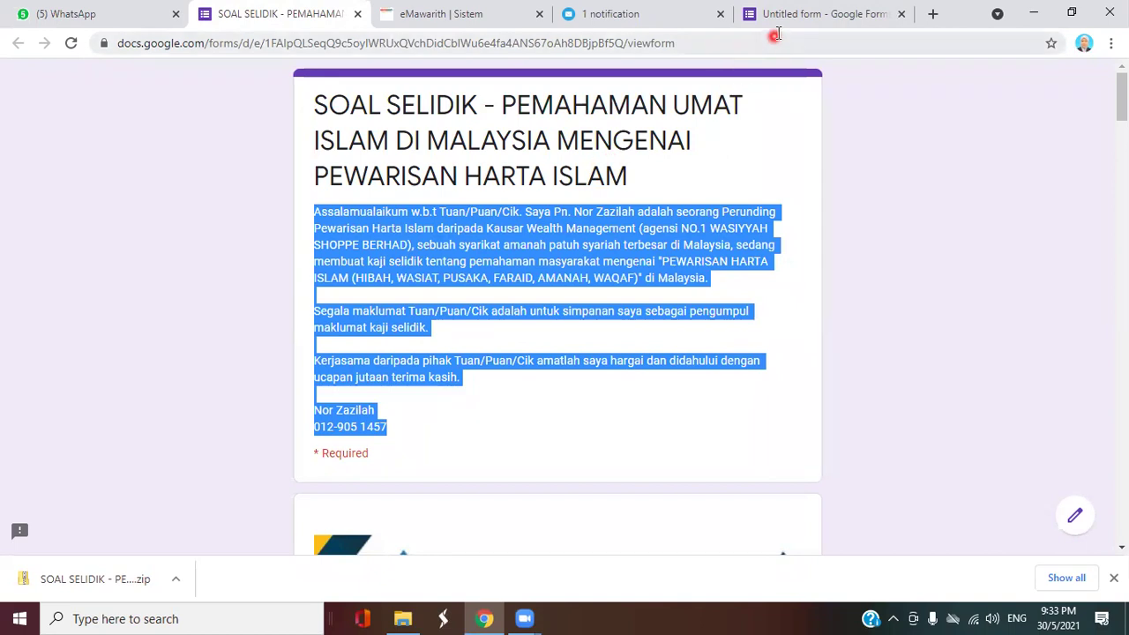
left_click(781, 15)
left_click(293, 306)
right_click(294, 309)
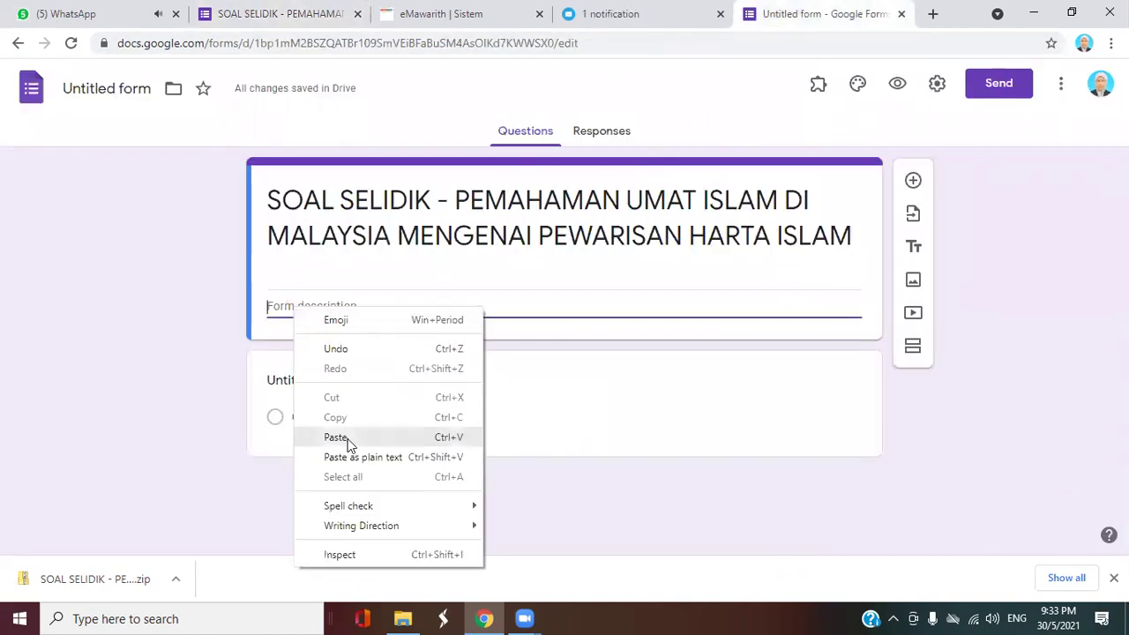
left_click(347, 437)
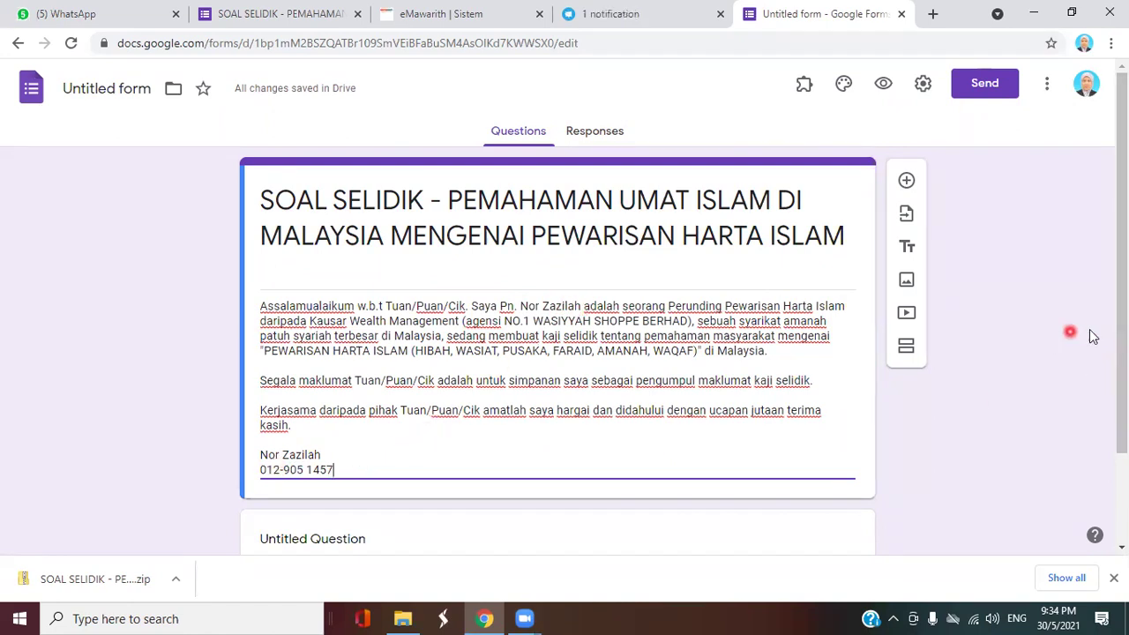
Examine the banner image below the sample survey's introduction and return to the new form.
left_click_drag(1120, 330, 1119, 424)
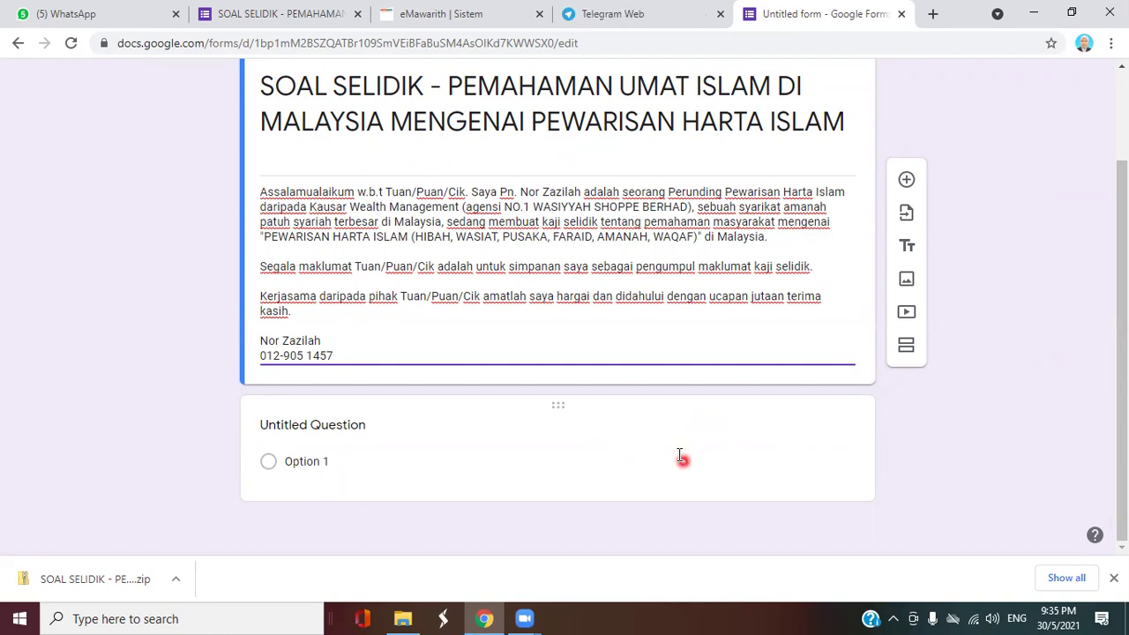
left_click(263, 18)
left_click(1010, 284)
scroll(1010, 280, "down", 4)
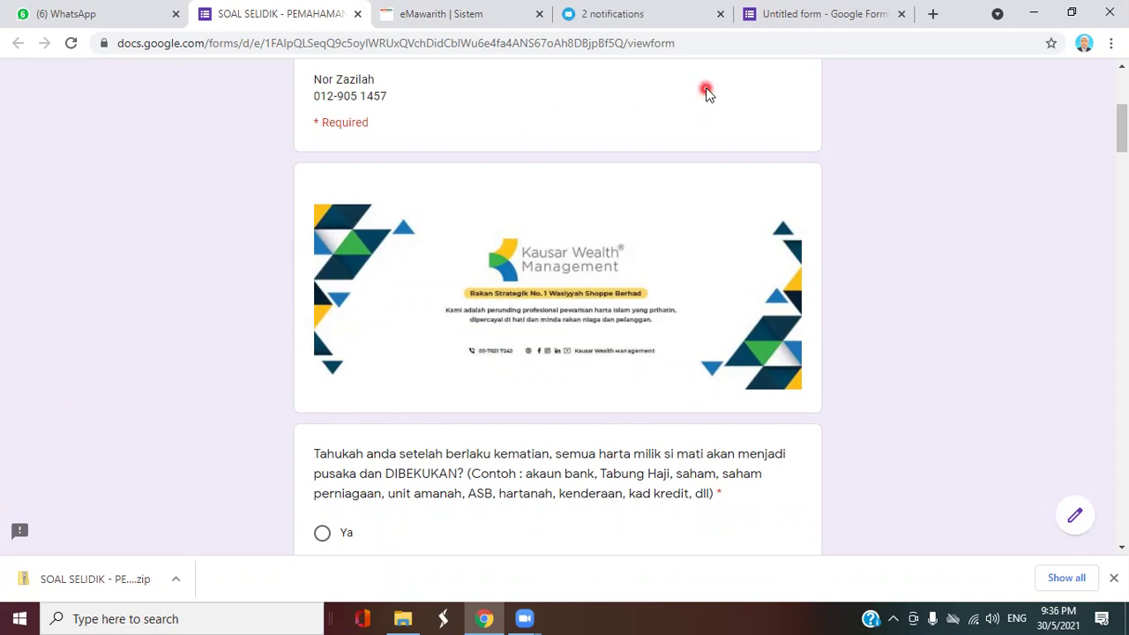
left_click(797, 22)
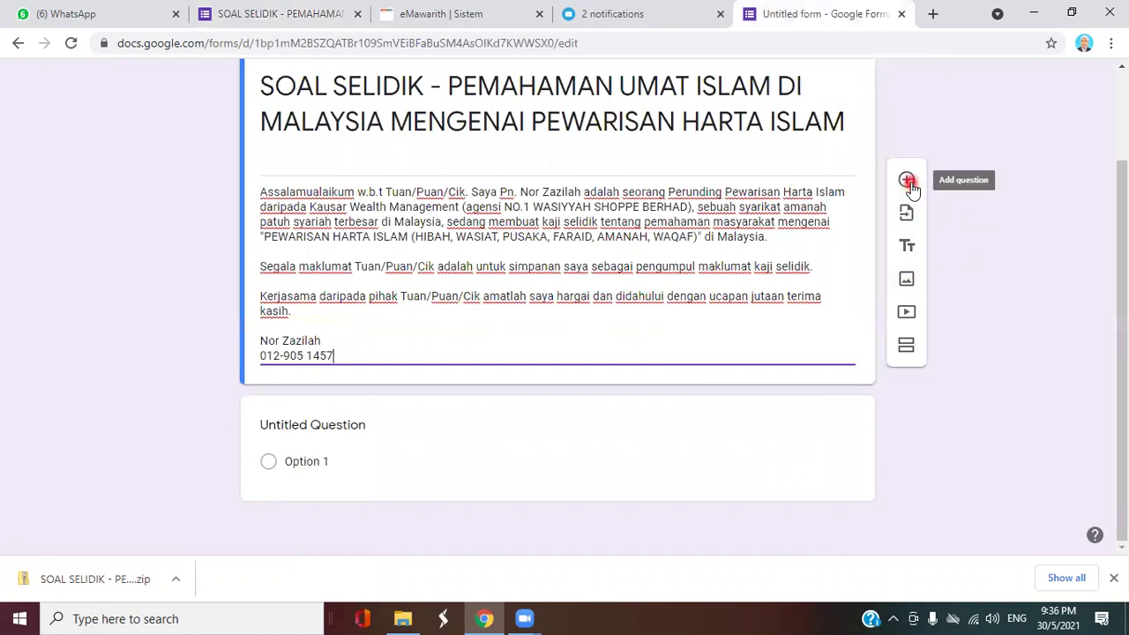
left_click(908, 282)
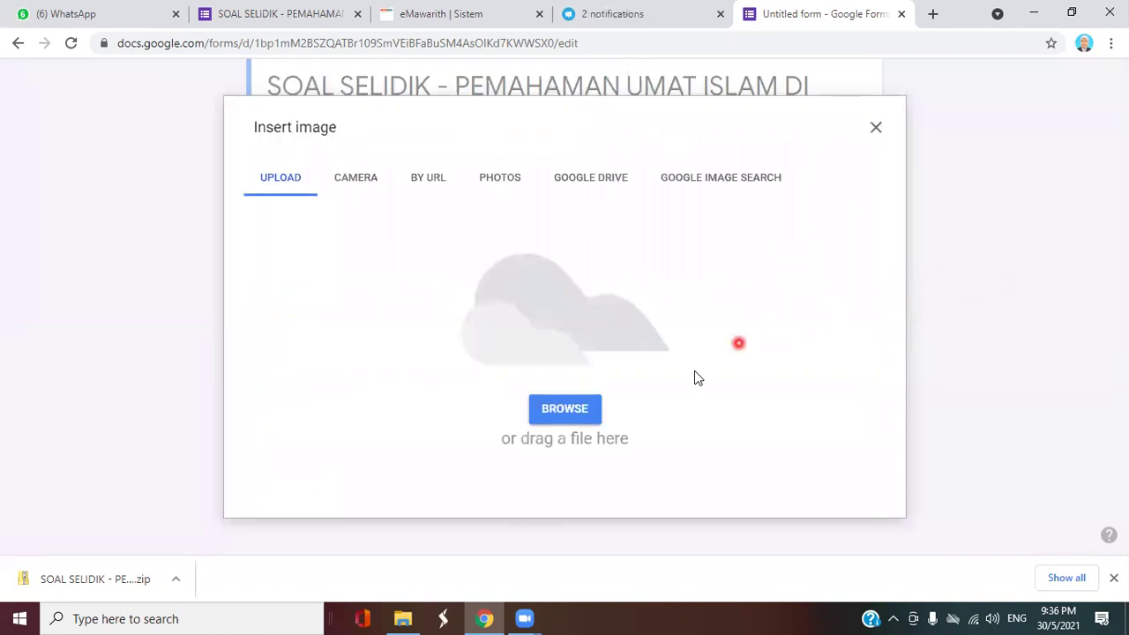
left_click(566, 414)
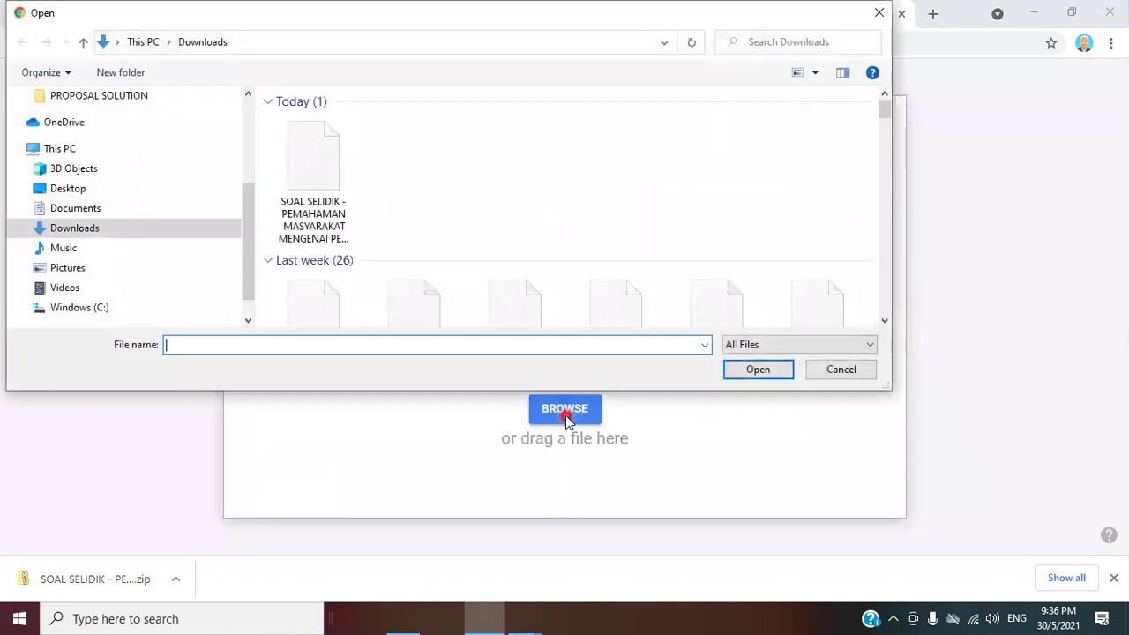
scroll(615, 216, "up", 5)
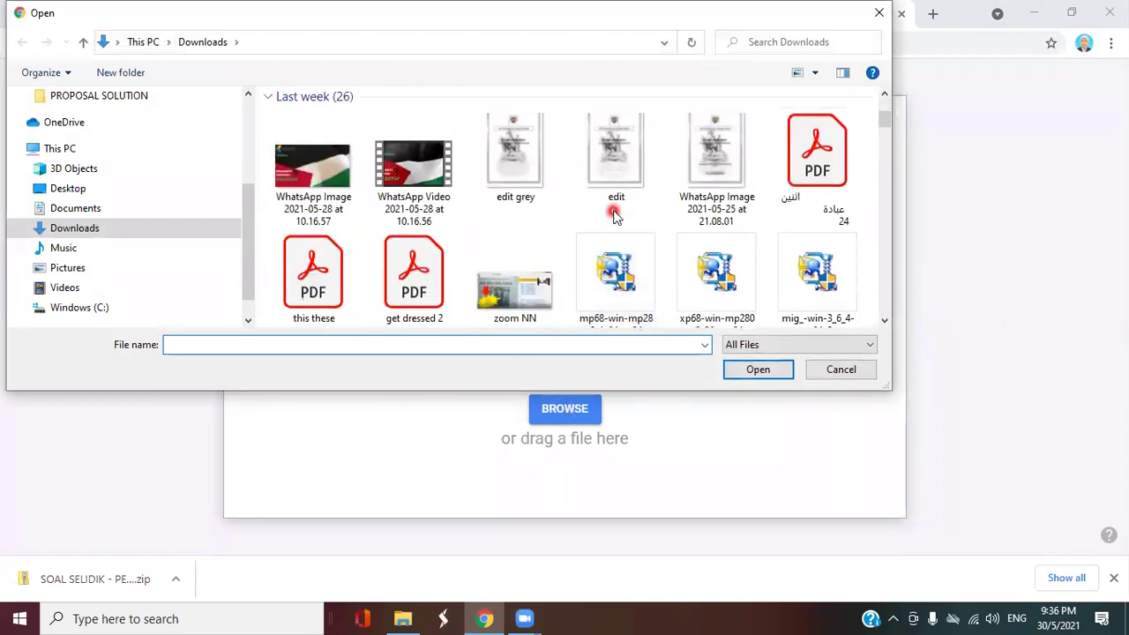
scroll(615, 216, "down", 3)
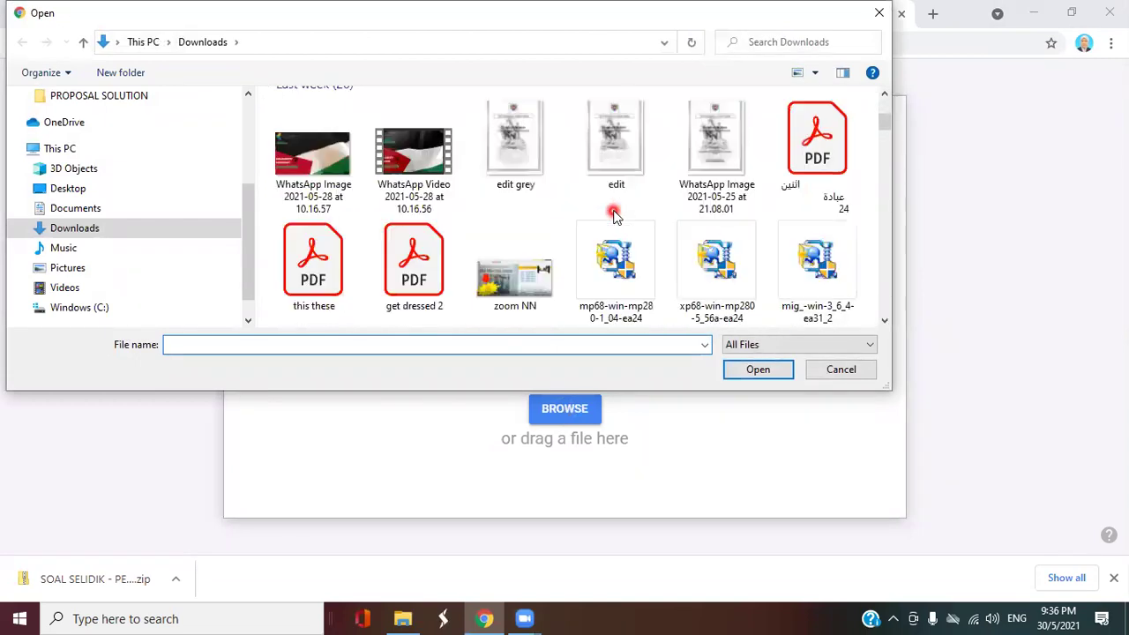
scroll(615, 216, "down", 1)
scroll(615, 216, "down", 5)
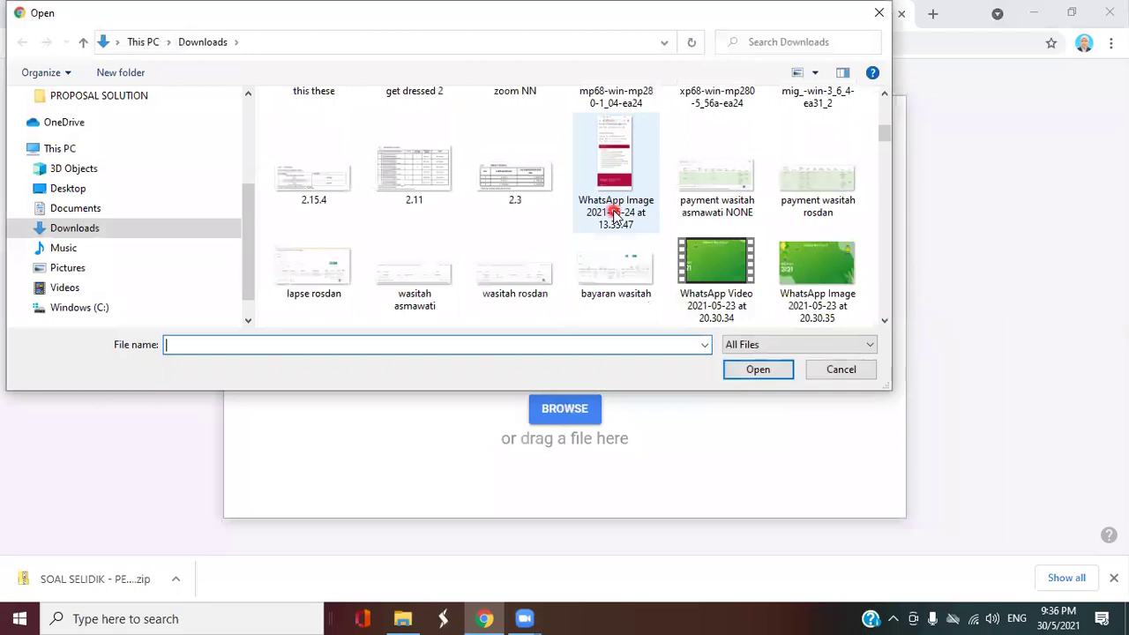
scroll(615, 216, "down", 1)
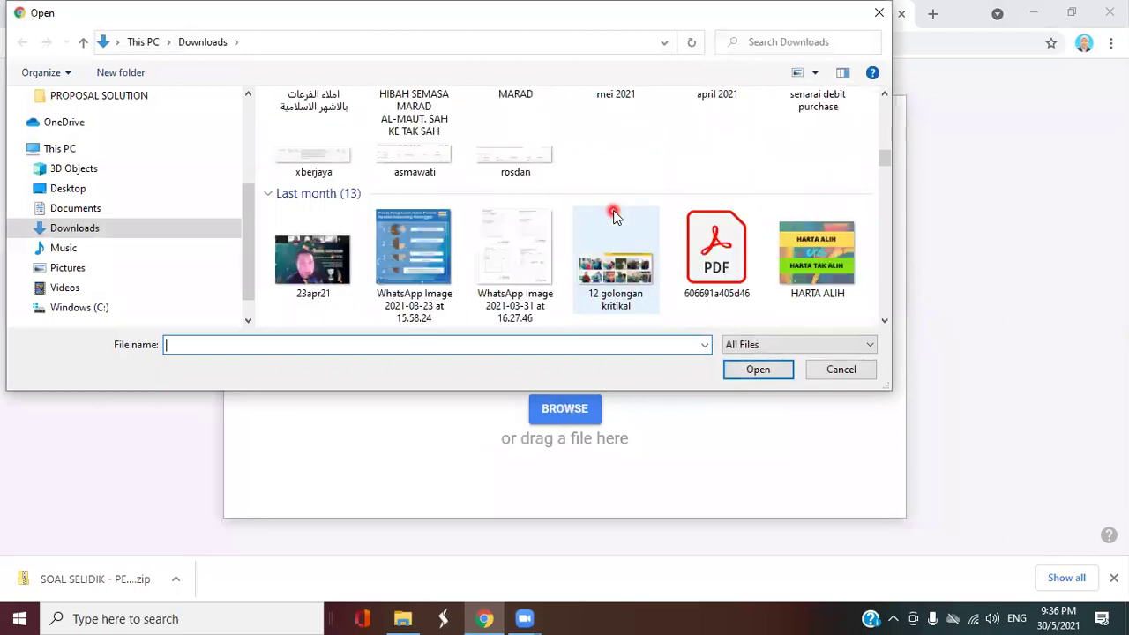
scroll(615, 216, "down", 1)
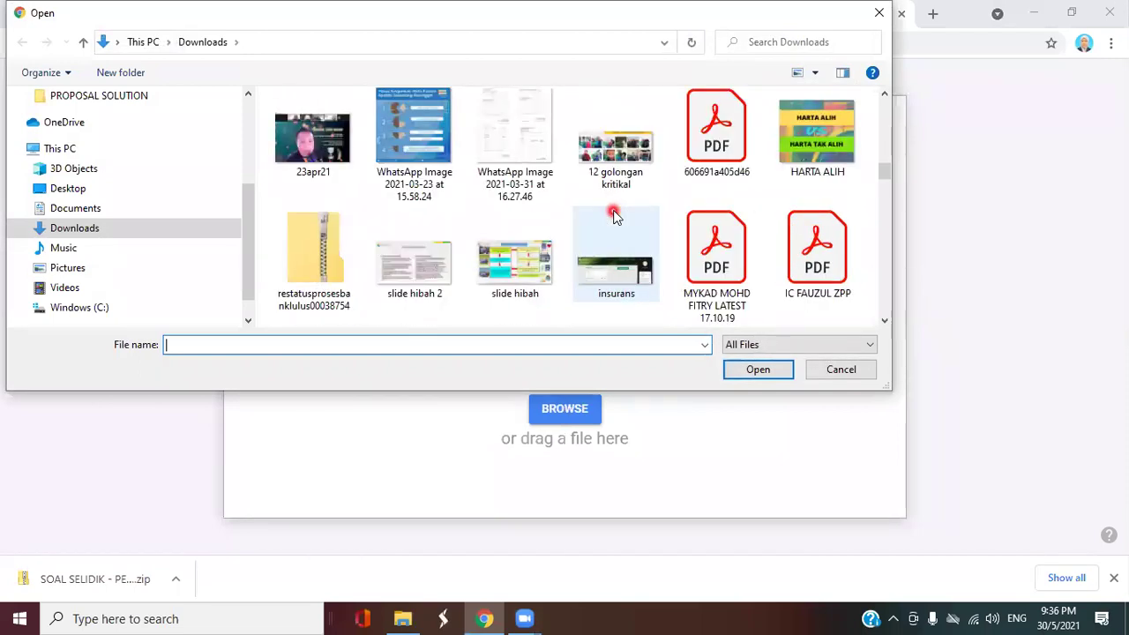
scroll(615, 216, "up", 2)
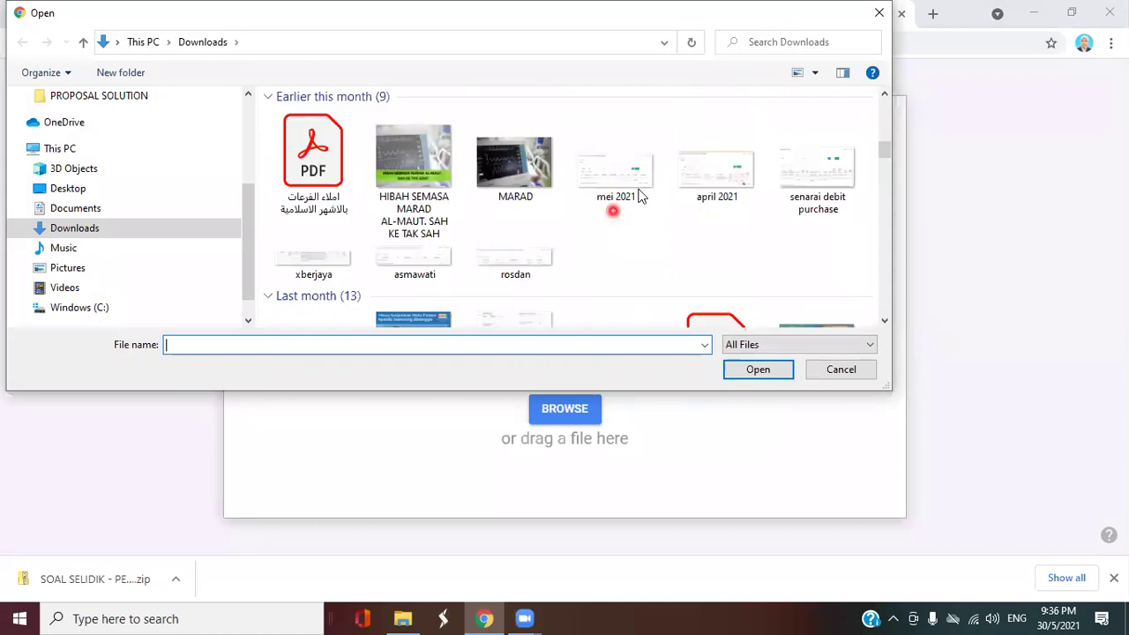
left_click(879, 12)
left_click(876, 127)
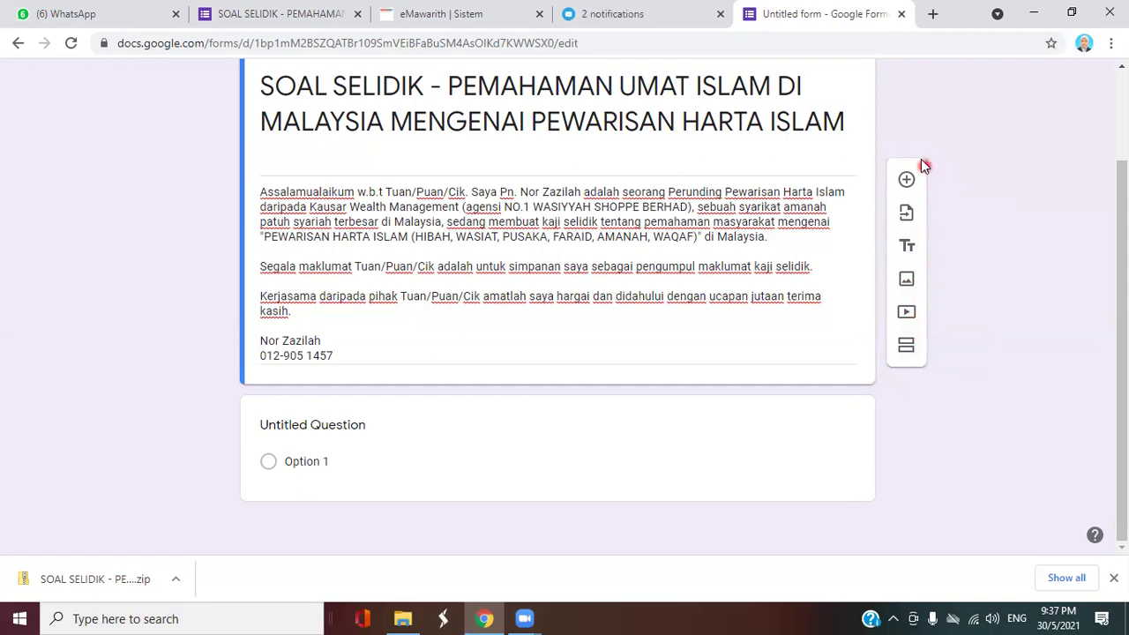
left_click(908, 281)
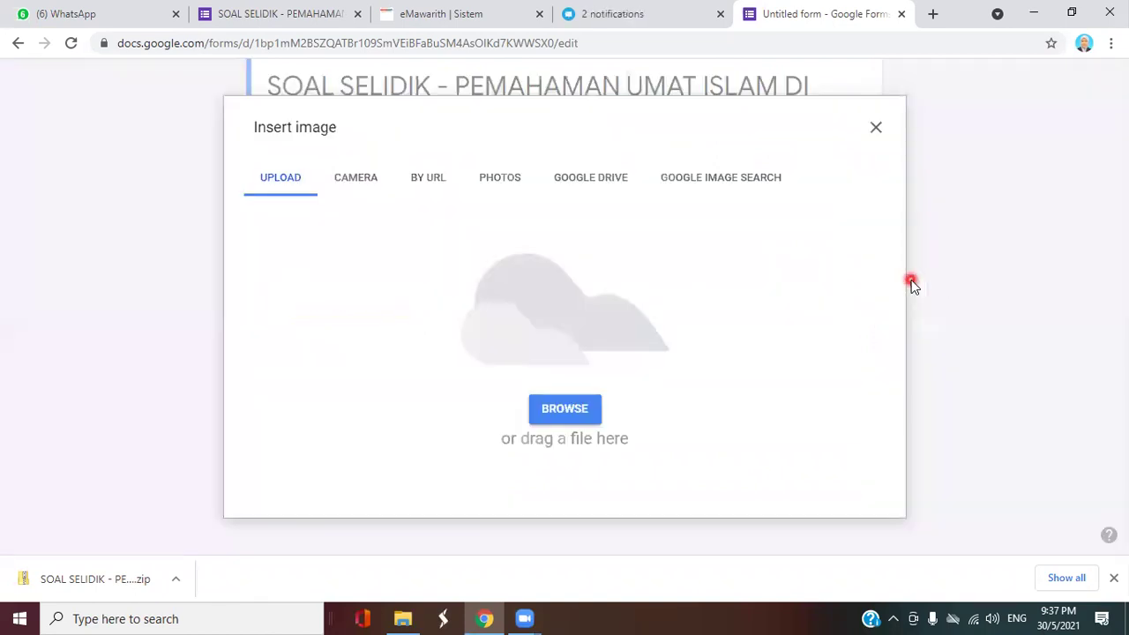
left_click(555, 412)
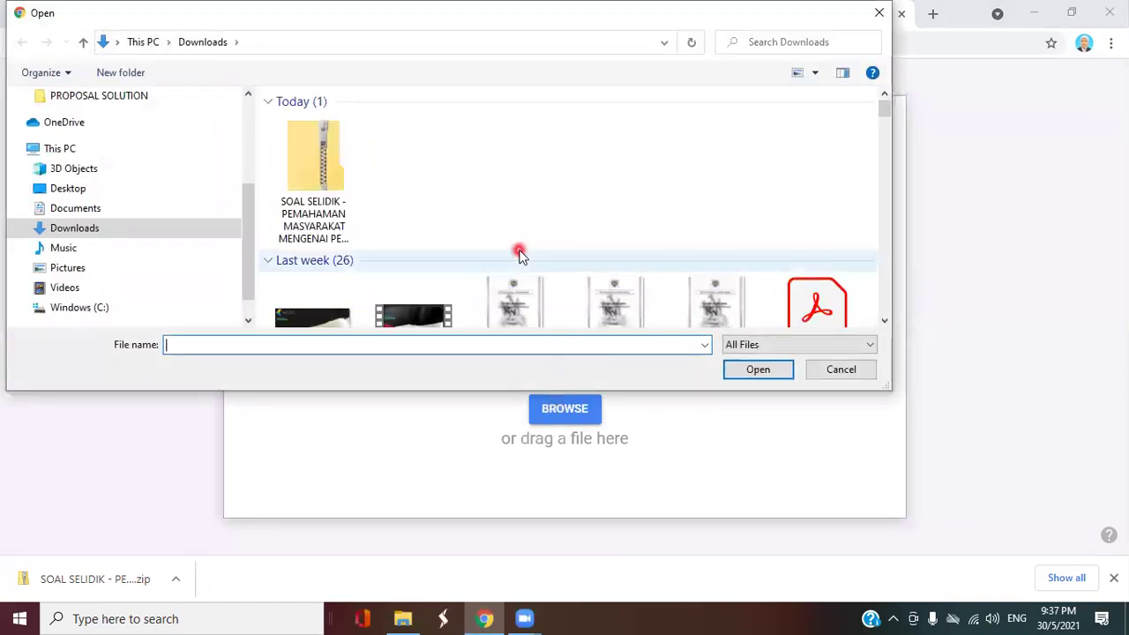
scroll(519, 255, "down", 4)
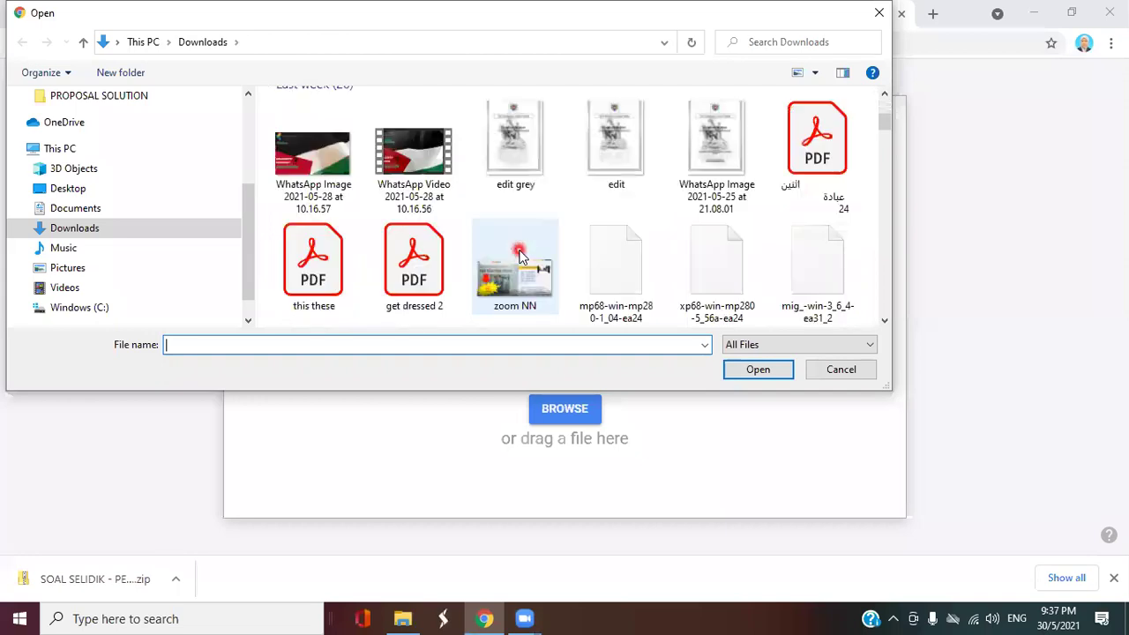
scroll(520, 255, "down", 3)
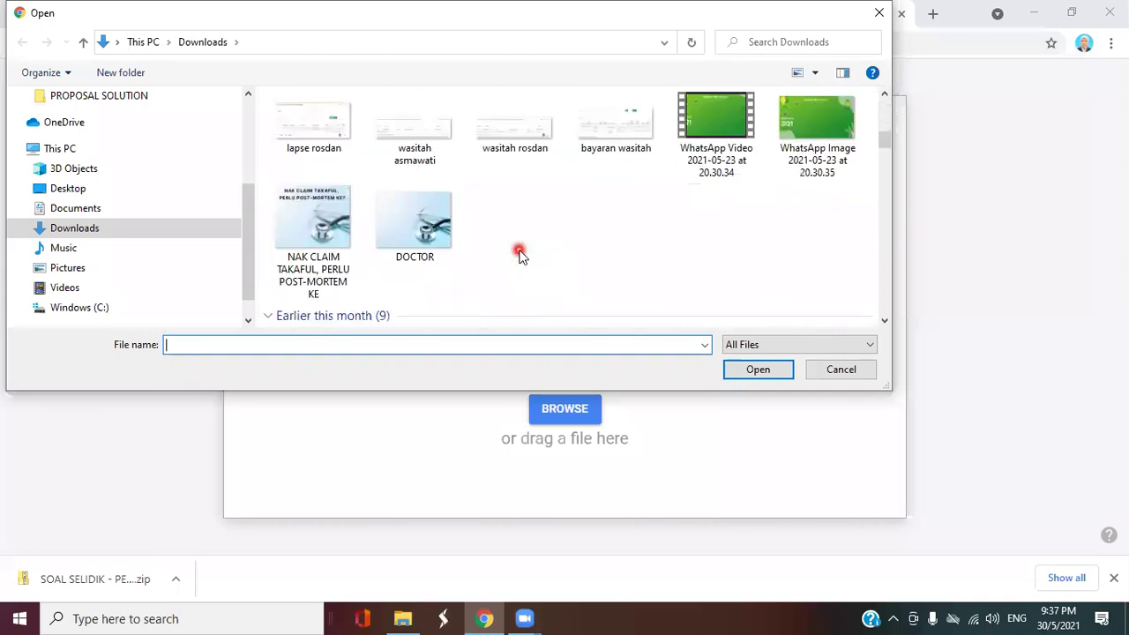
scroll(520, 255, "down", 3)
left_click(880, 13)
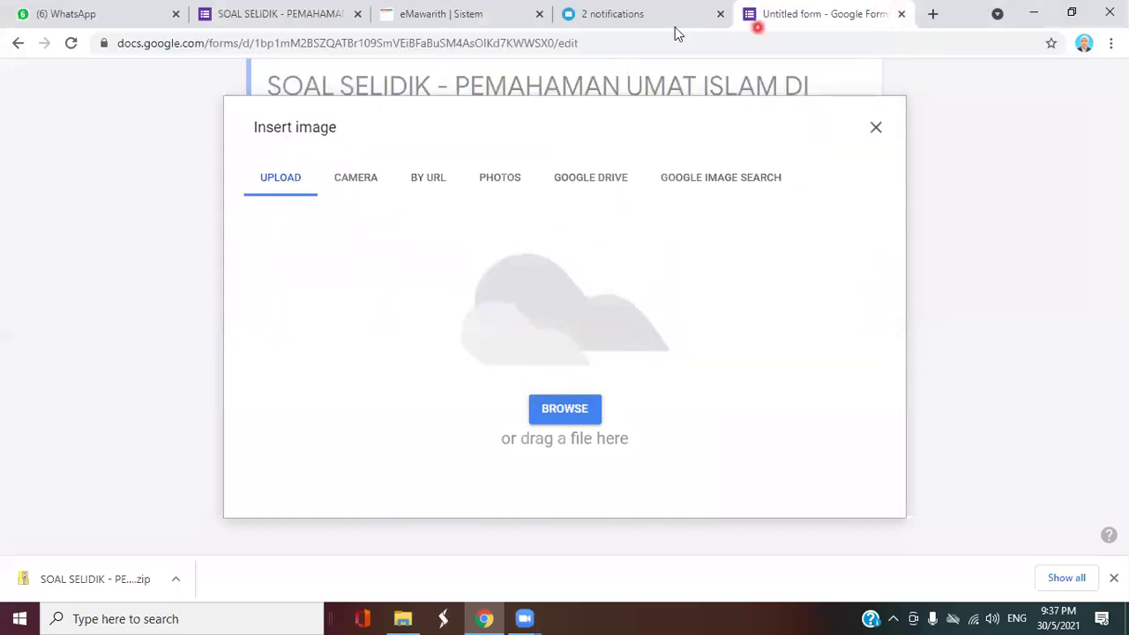
Switch to WhatsApp and download the 30% & 15% promotion image and the Kausar Wealth Management banner from the "Siapkn homework berjemaah" chat.
left_click(53, 15)
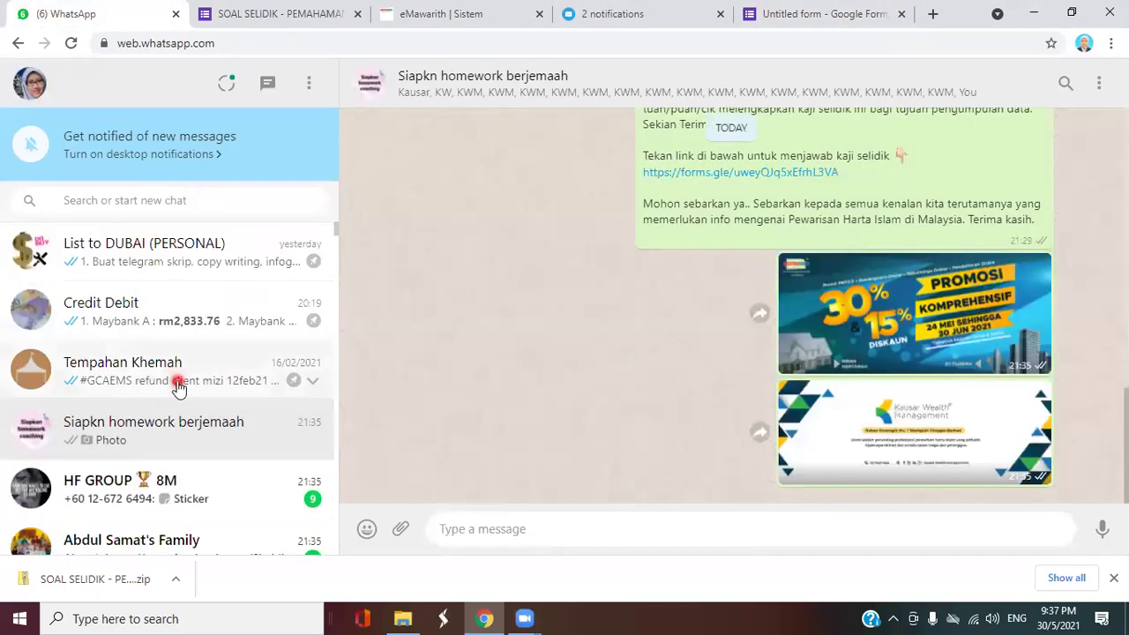
scroll(177, 386, "down", 1)
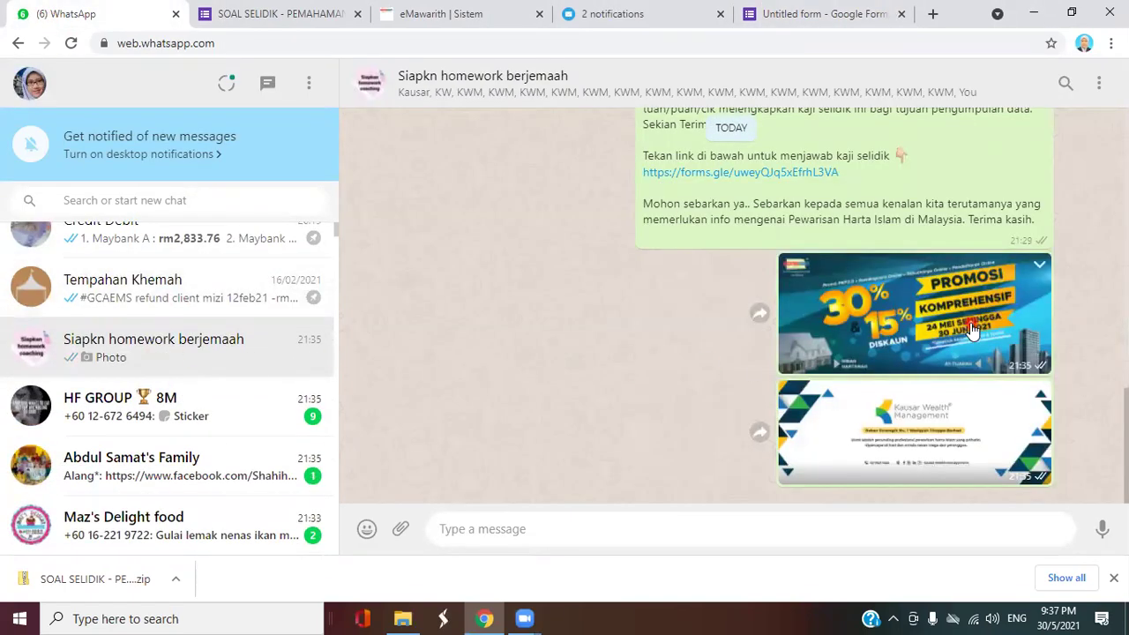
left_click(1040, 264)
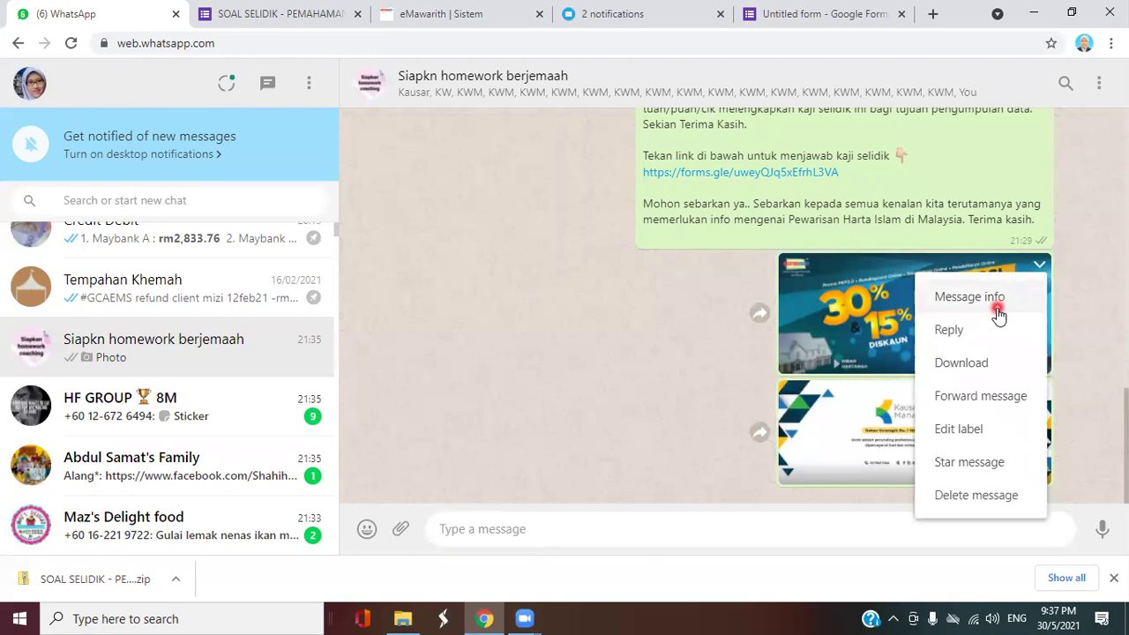
left_click(986, 360)
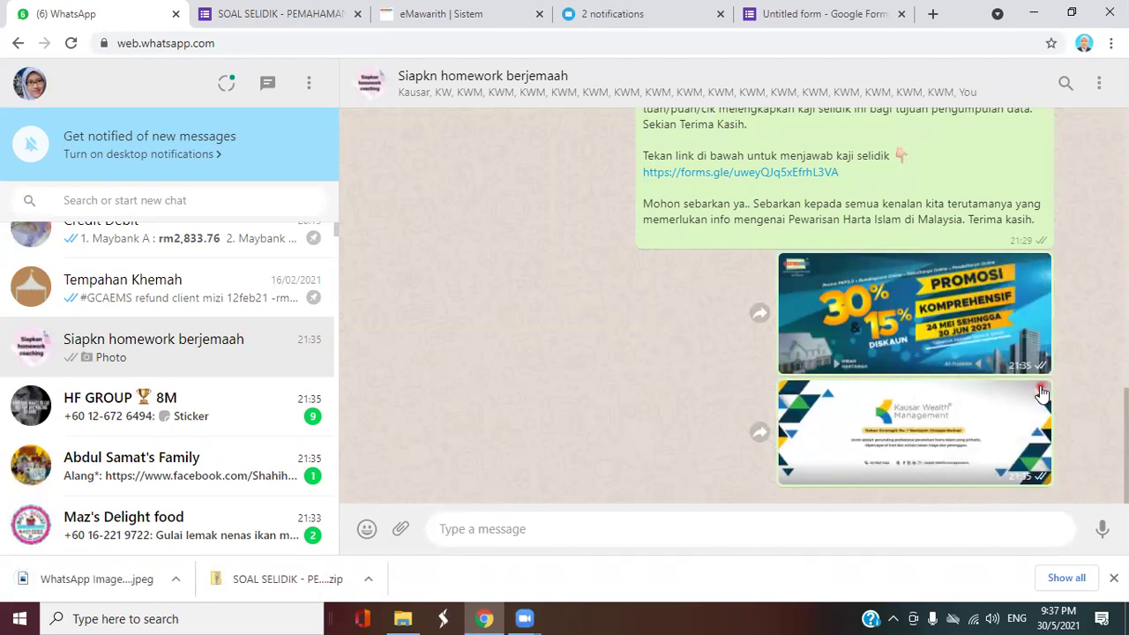
left_click(1042, 392)
left_click(997, 227)
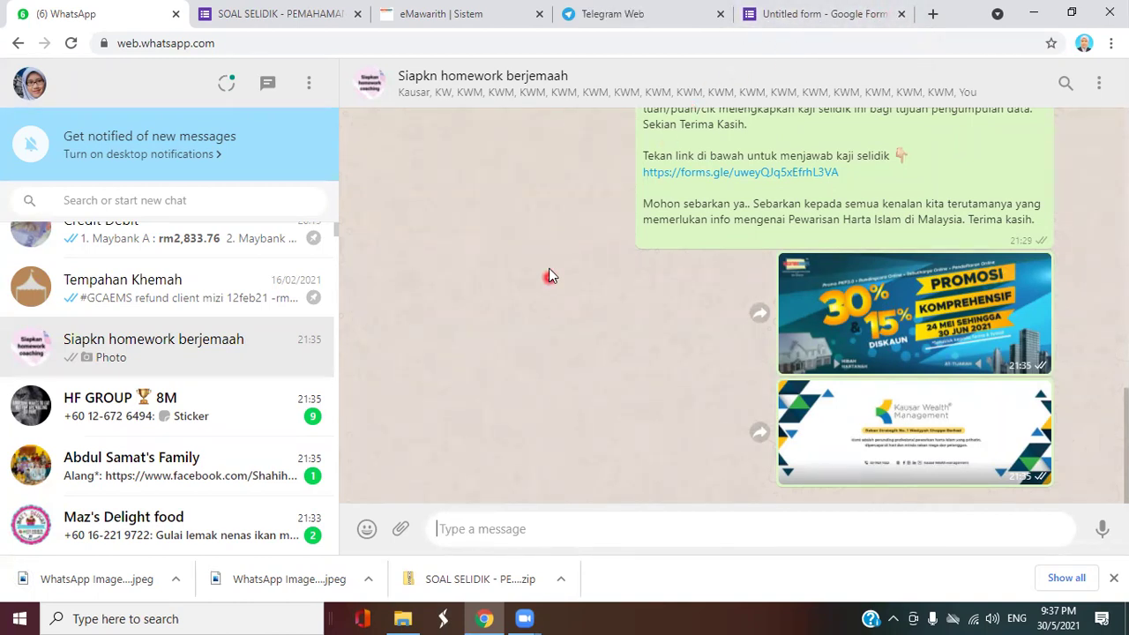
left_click(805, 16)
left_click(566, 413)
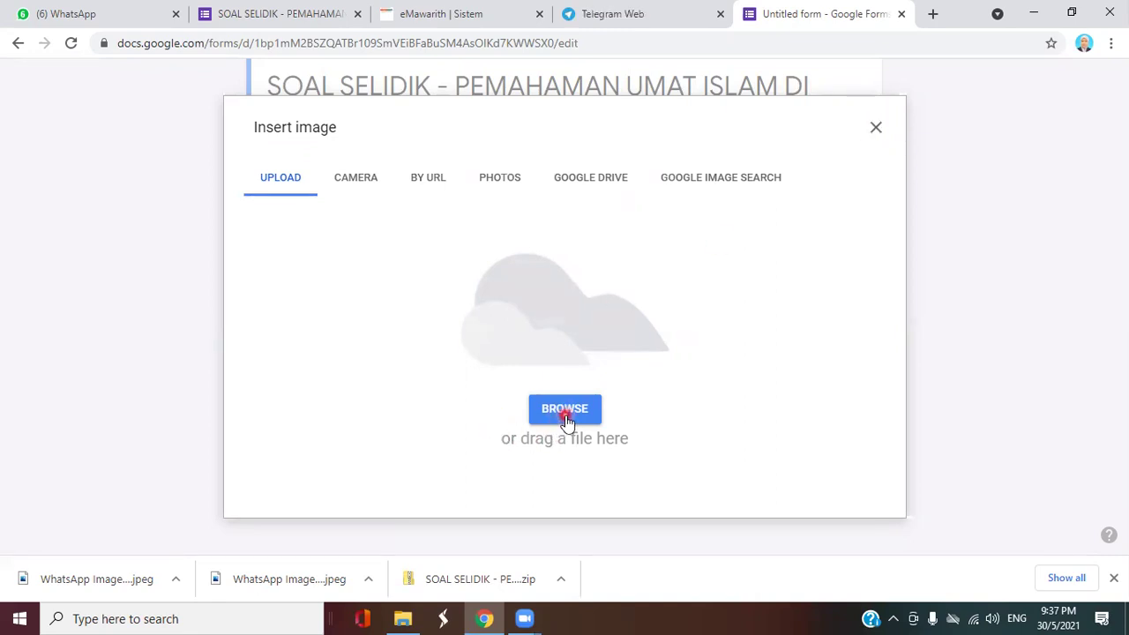
left_click(877, 129)
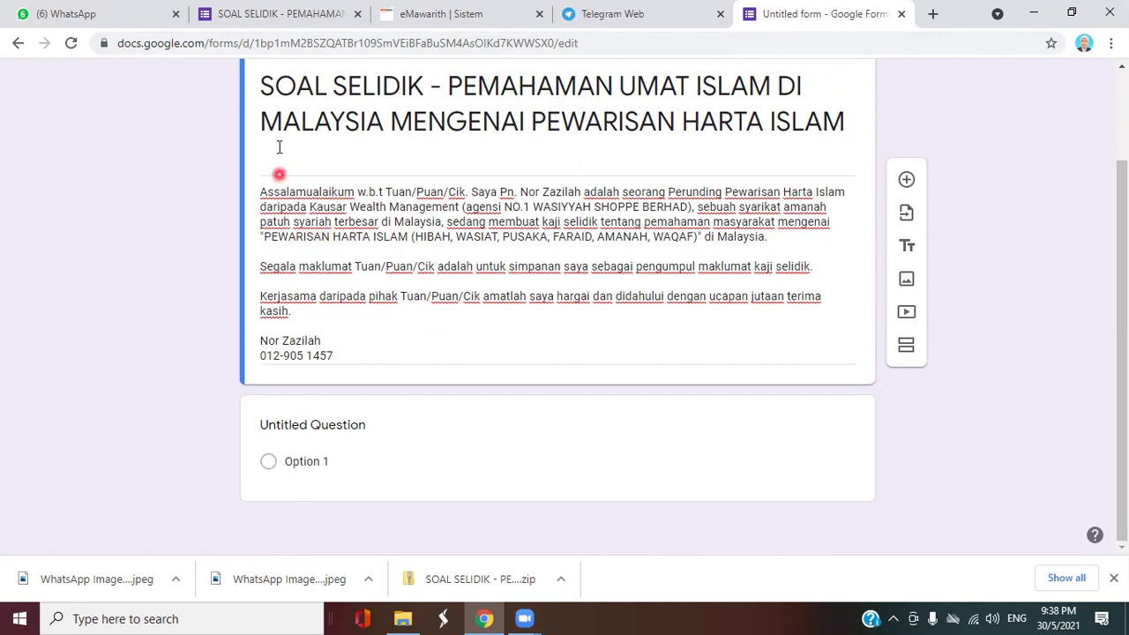
Review the title and introduction at the start of the sample survey and return to the new form.
left_click(294, 18)
scroll(467, 186, "up", 5)
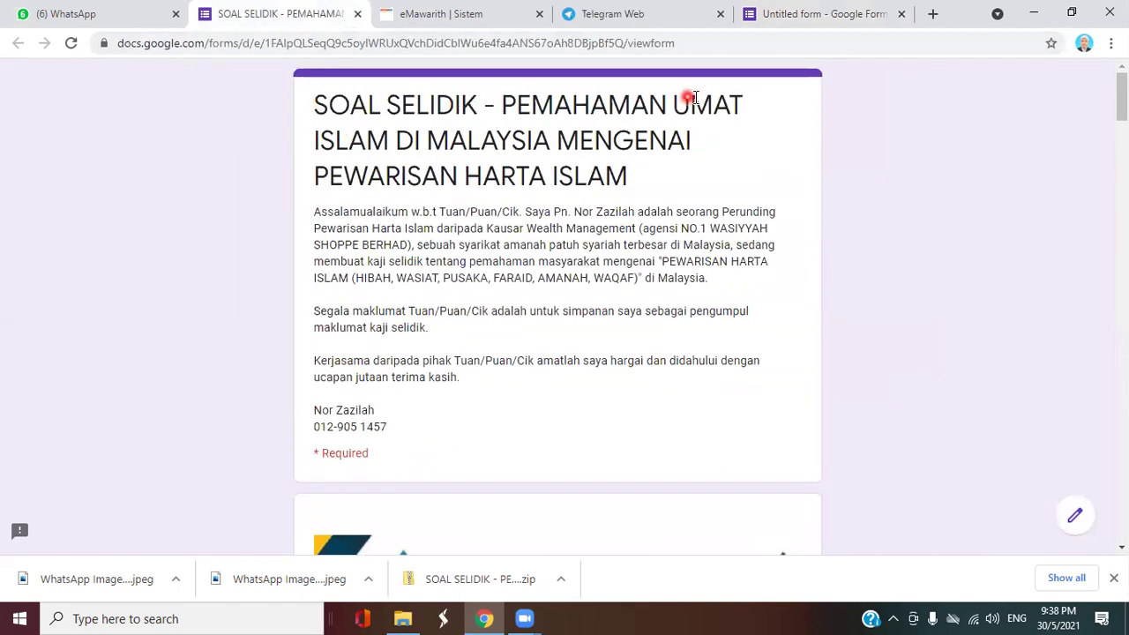
left_click(803, 16)
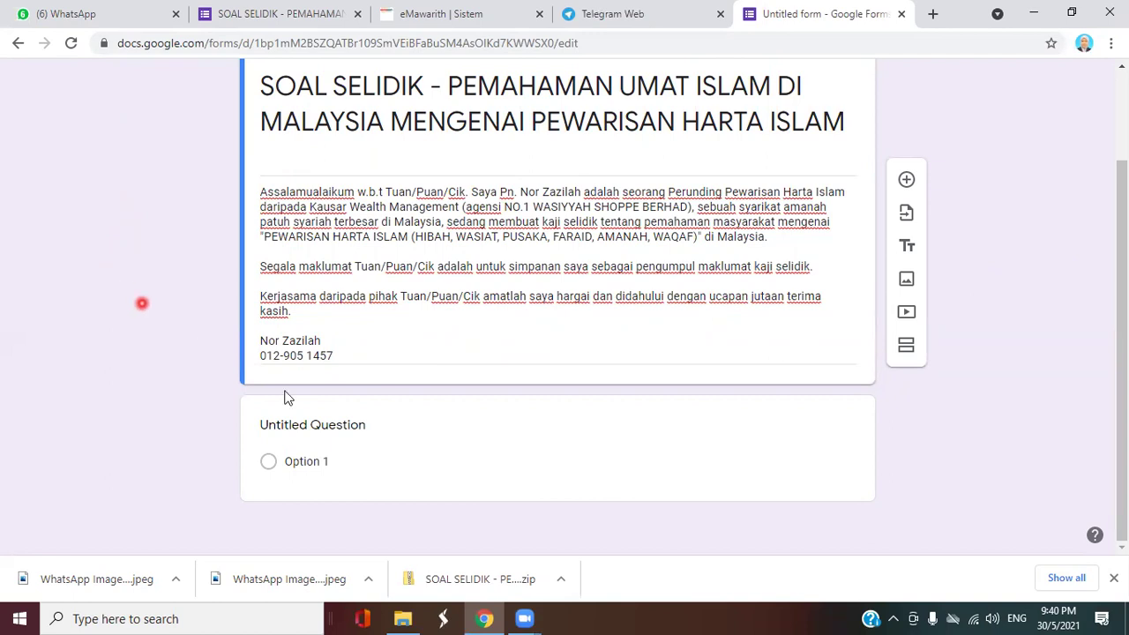
Insert the Kausar Wealth Management banner "WhatsApp Image 2021-05-30 at 21.35.53 (1)" from Downloads as an image between the form's introduction and the untitled question.
mouse_move(526, 618)
left_click(908, 279)
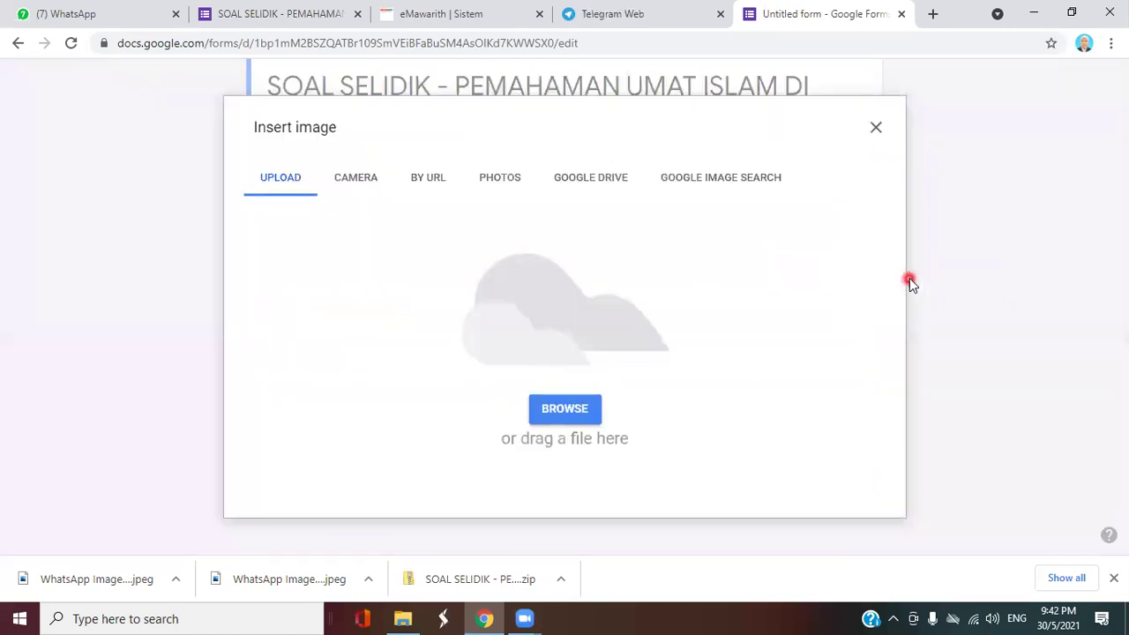
left_click(876, 130)
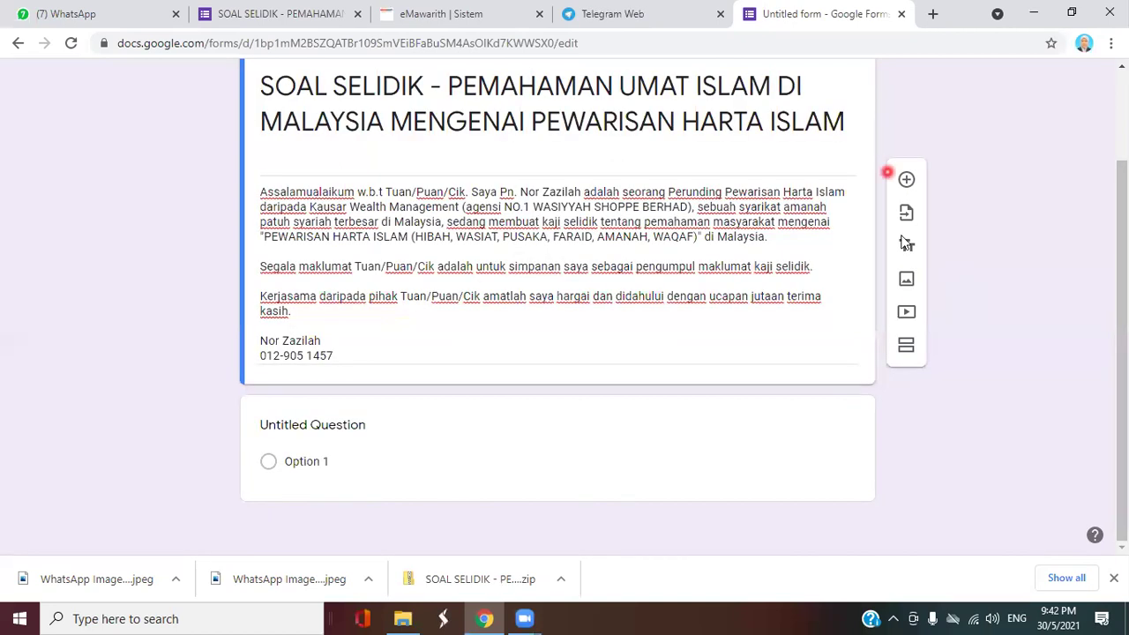
left_click(908, 279)
left_click(584, 409)
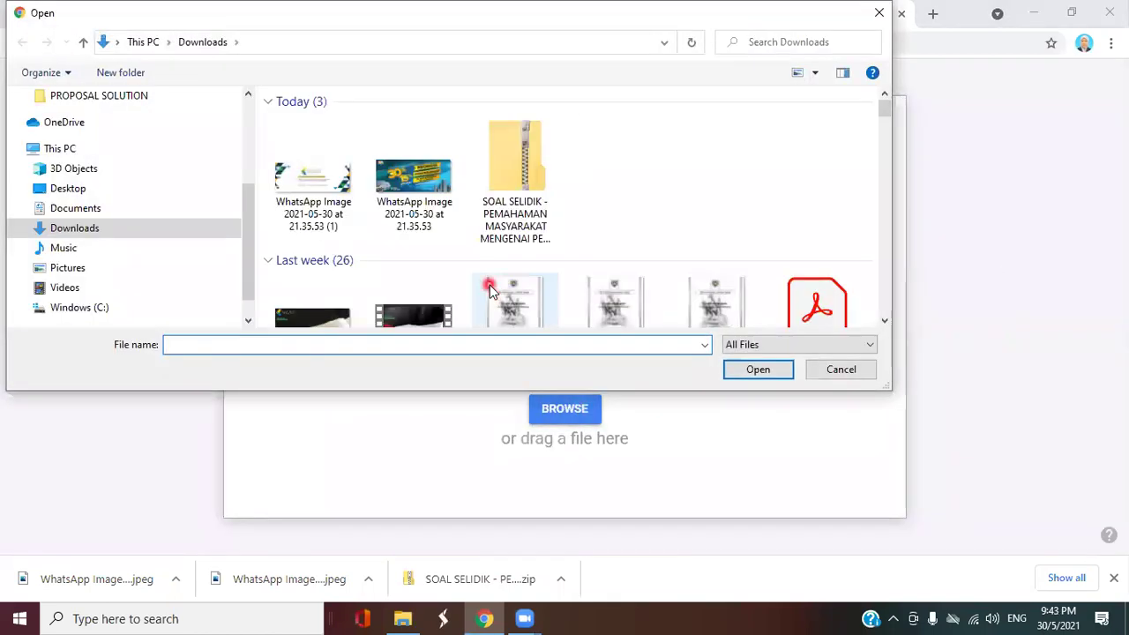
left_click(326, 200)
double_click(326, 201)
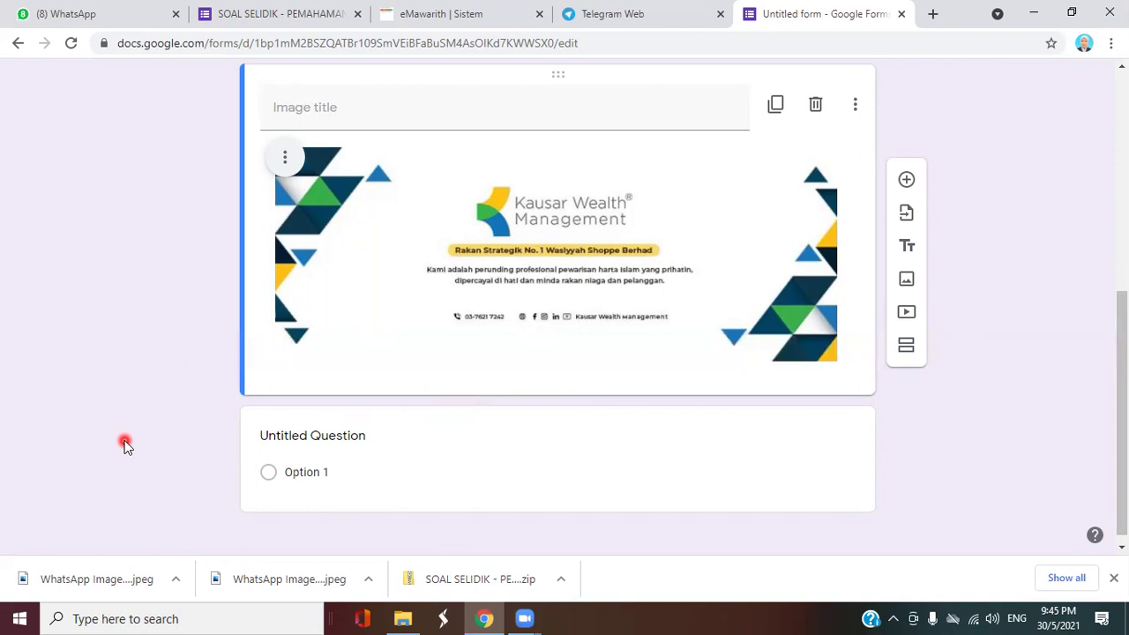
Open the Google Forms home page in a new browser tab and view the blank form option.
left_click(933, 13)
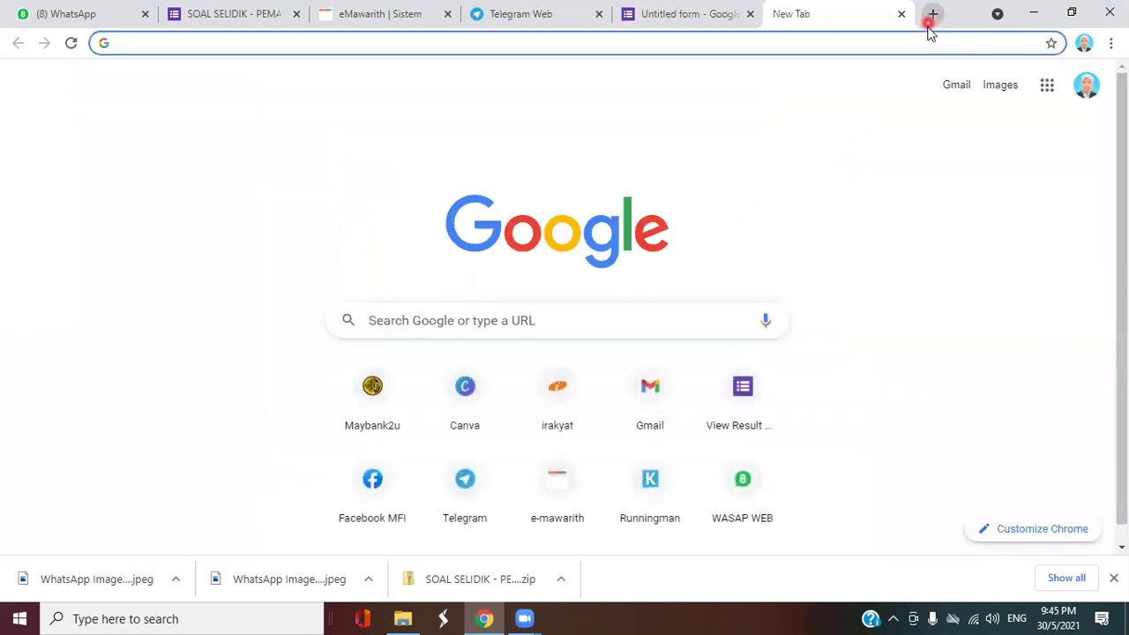
left_click(1050, 91)
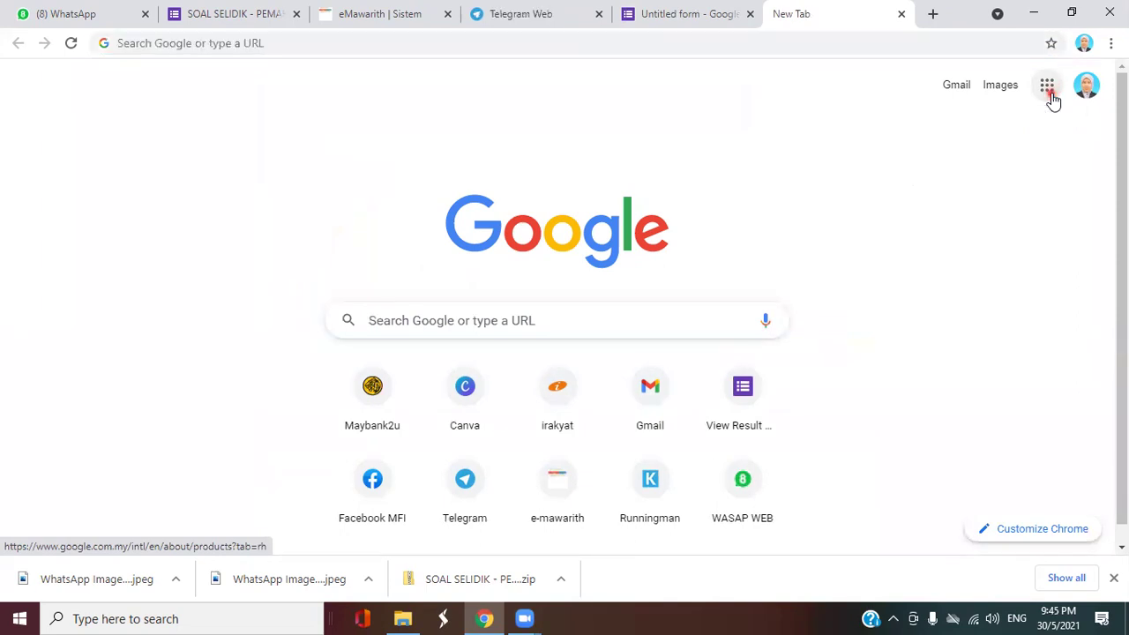
scroll(1014, 403, "down", 10)
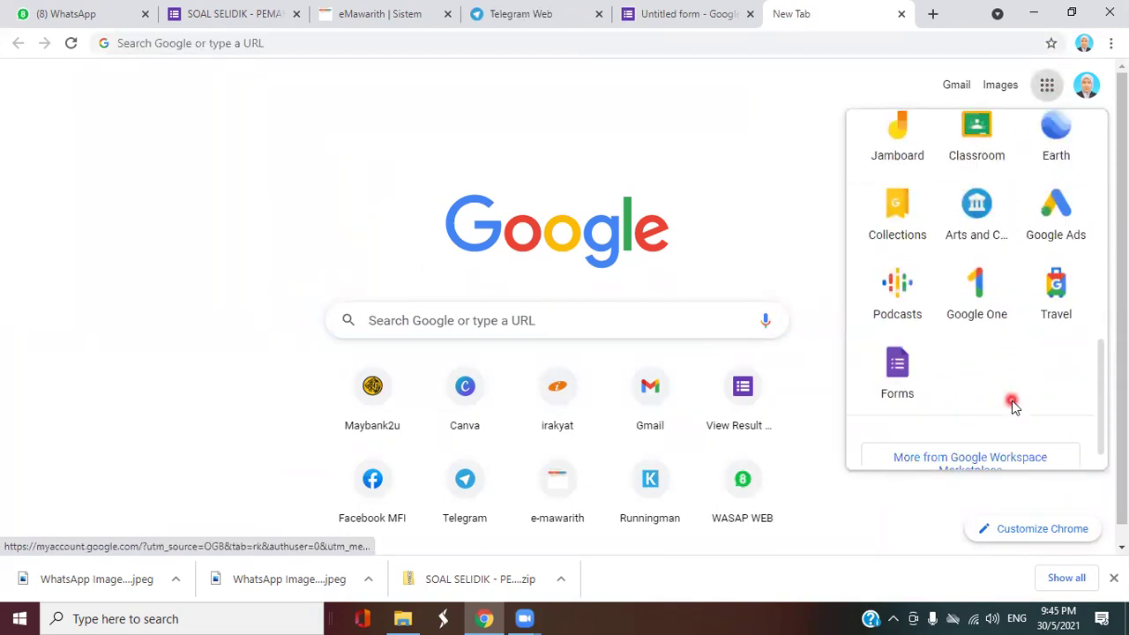
left_click(894, 329)
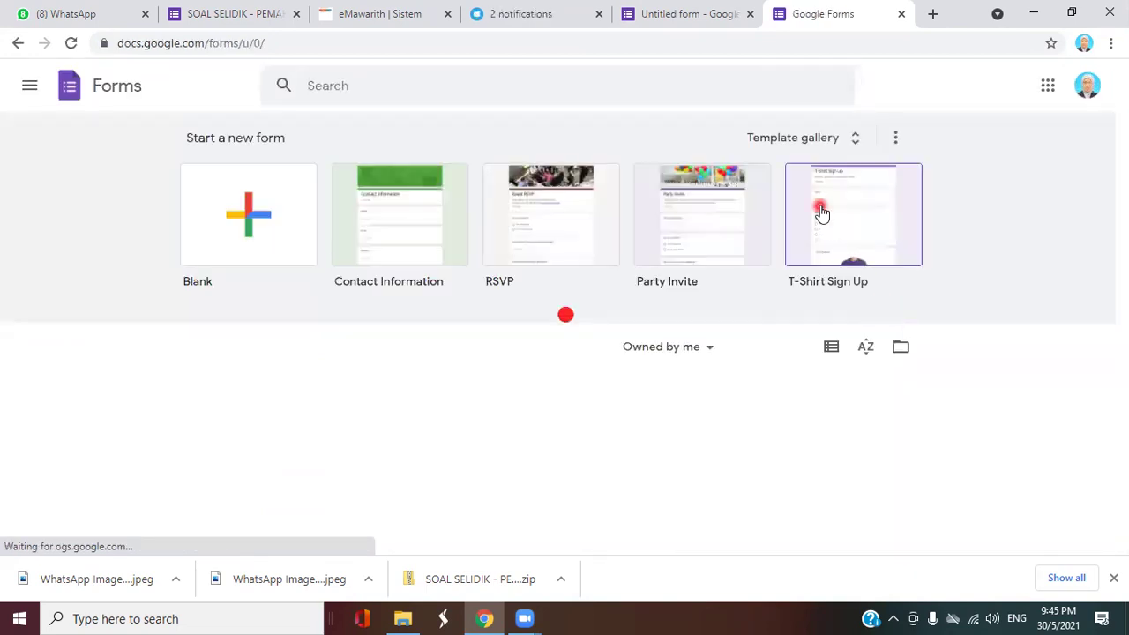
left_click(254, 220)
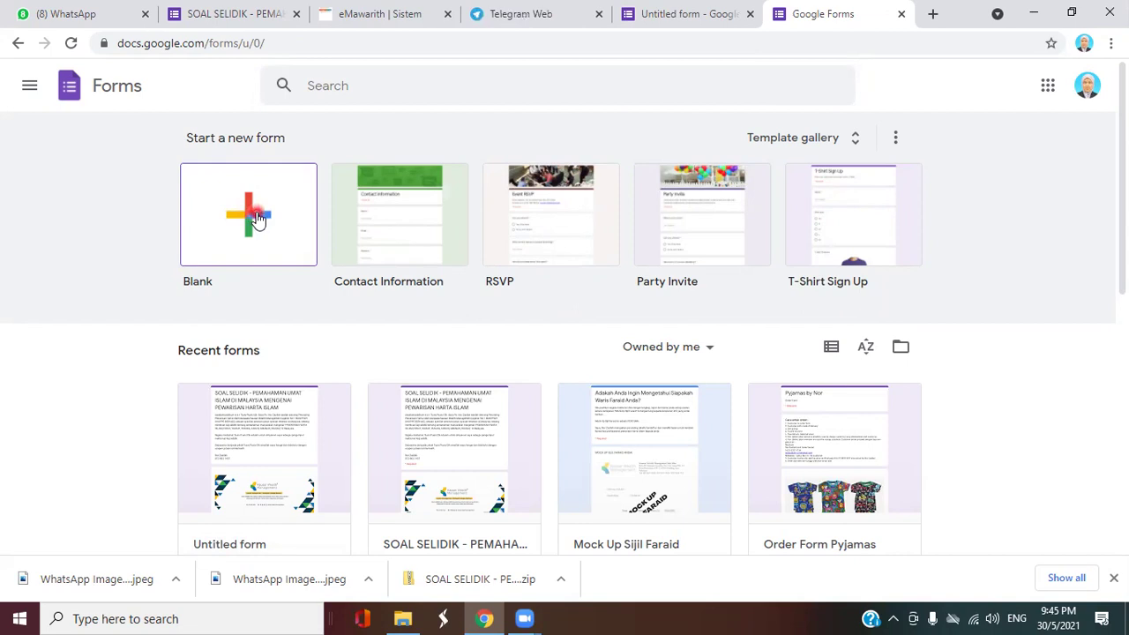
Close the Google Forms home page and return to the title and introduction at the start of the new form.
left_click(249, 224)
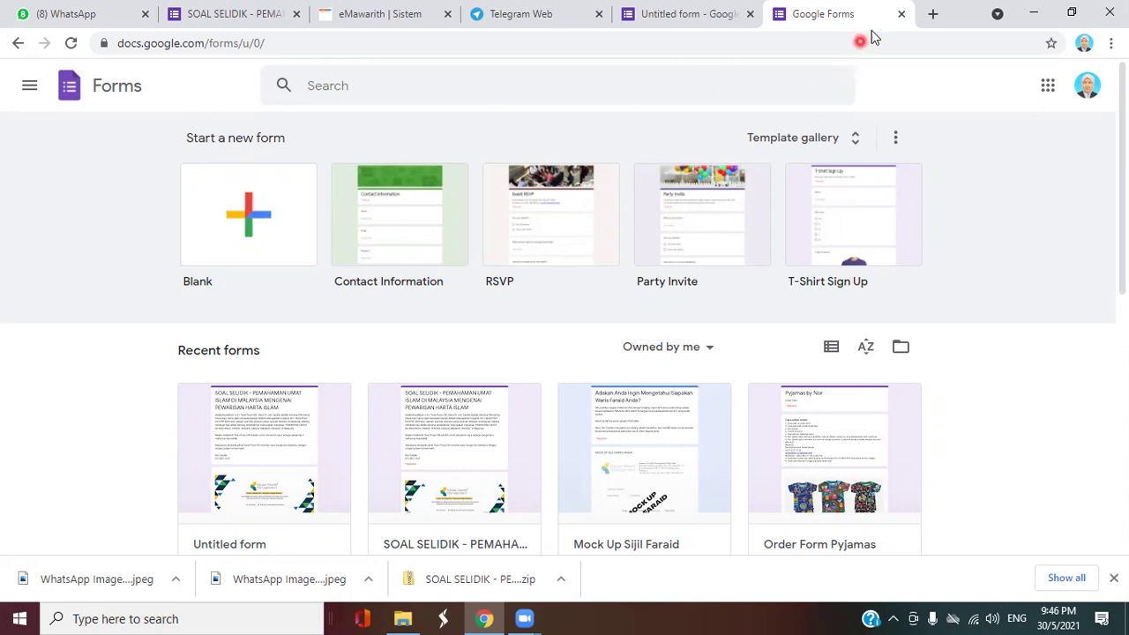
left_click(901, 14)
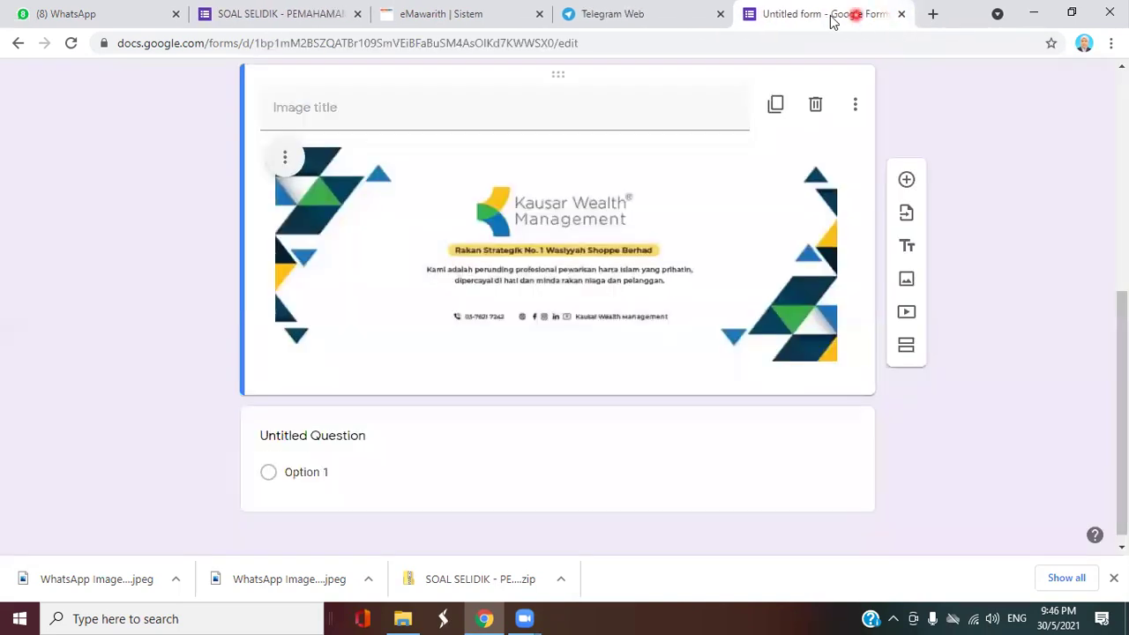
scroll(973, 192, "up", 5)
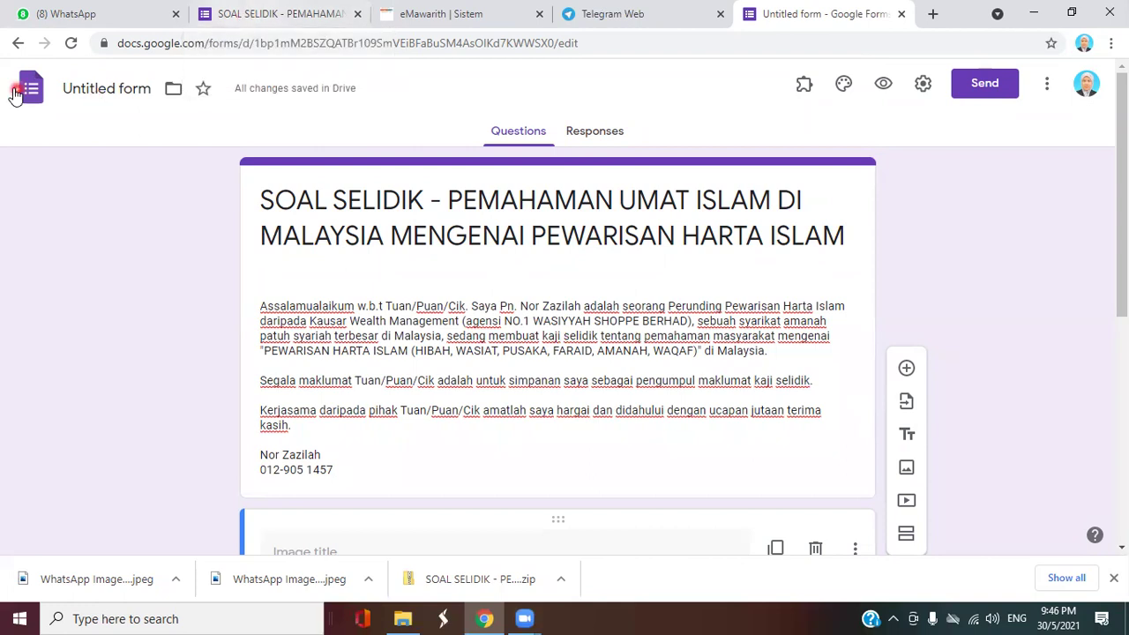
Switch to WhatsApp, review the survey message and shared images in the "Siapkn homework berjemaah" chat, and return to the new form.
left_click(61, 15)
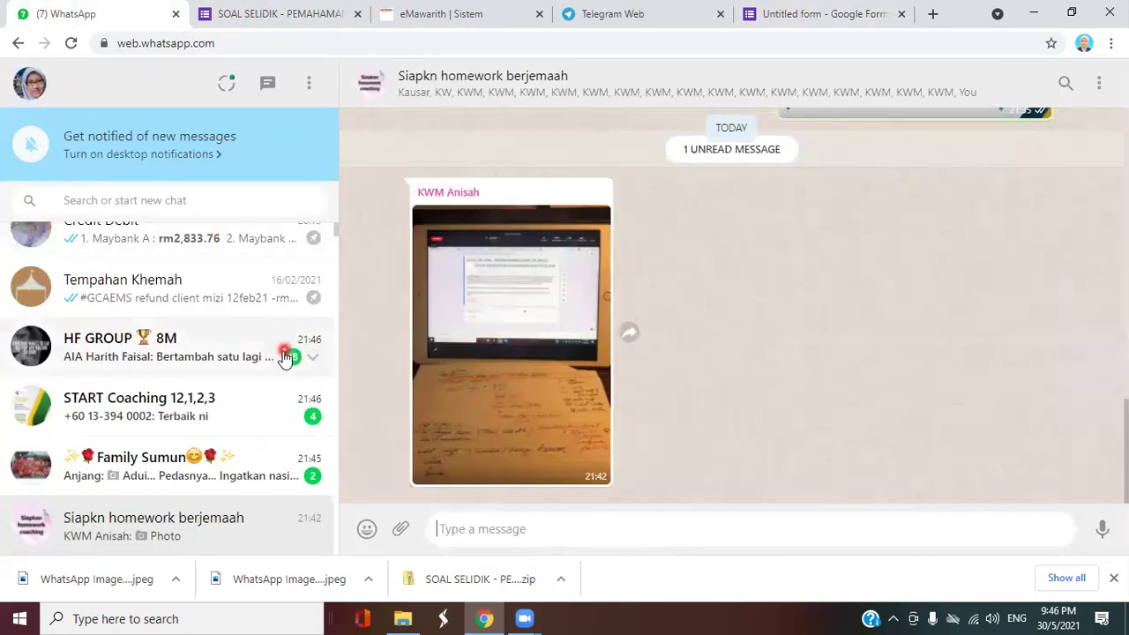
scroll(832, 341, "up", 8)
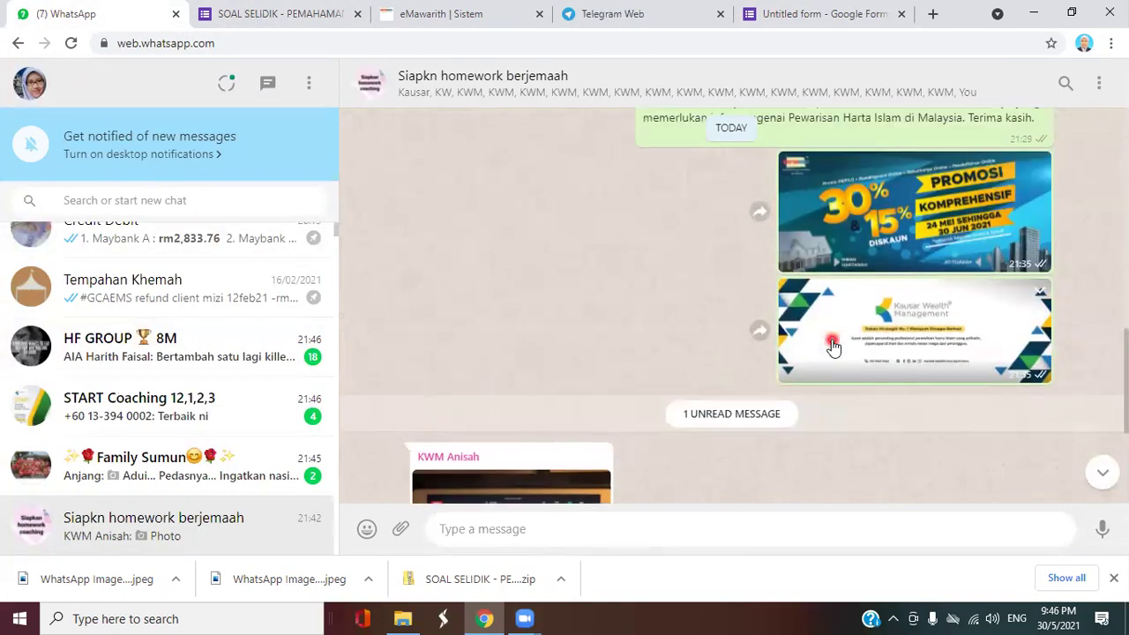
scroll(832, 343, "down", 1)
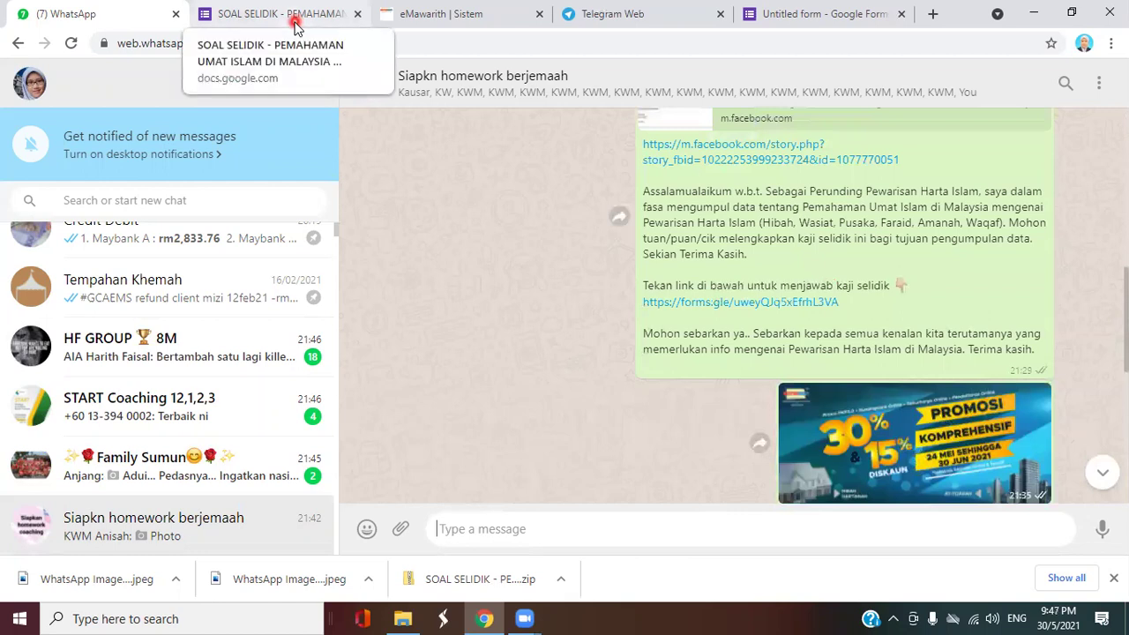
left_click(815, 20)
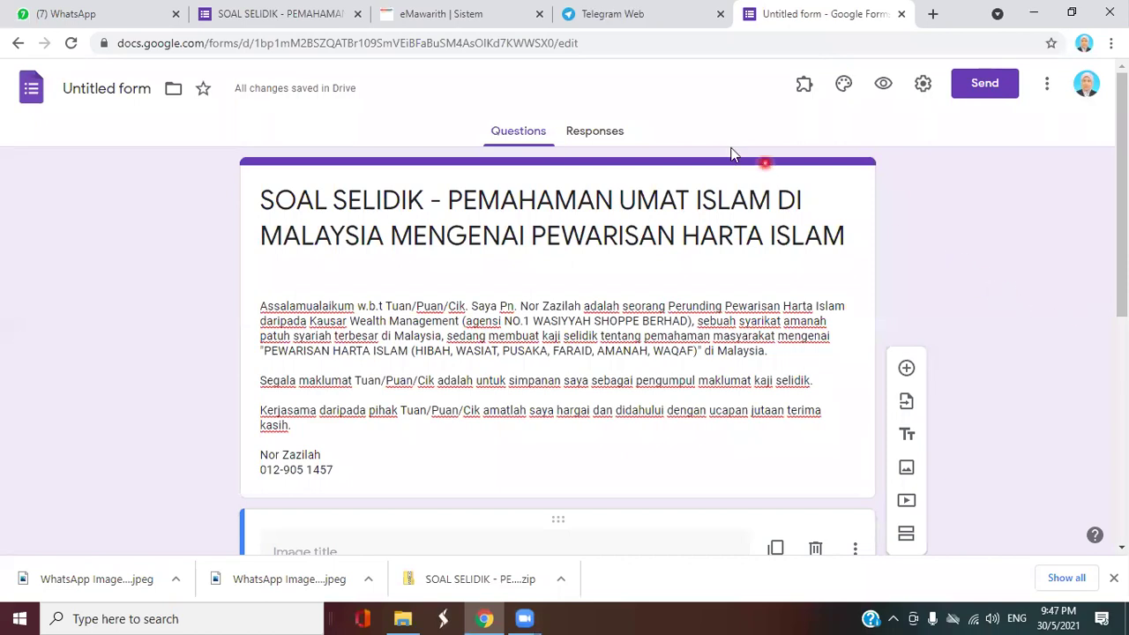
Compare the title and introduction of the sample survey with those in the new form.
left_click(281, 17)
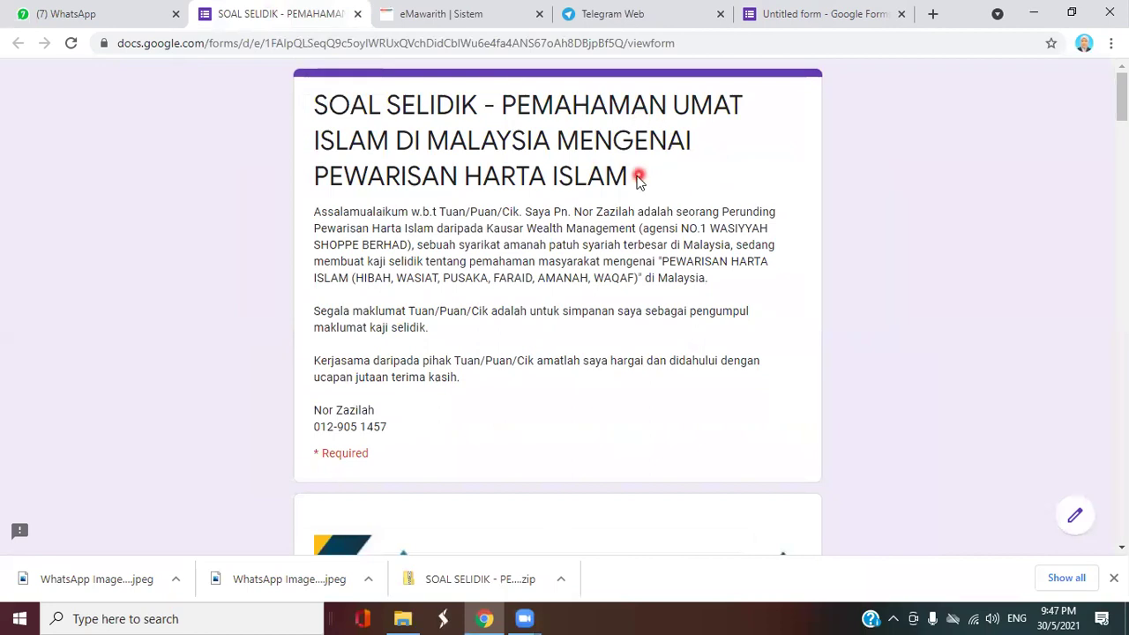
left_click(777, 21)
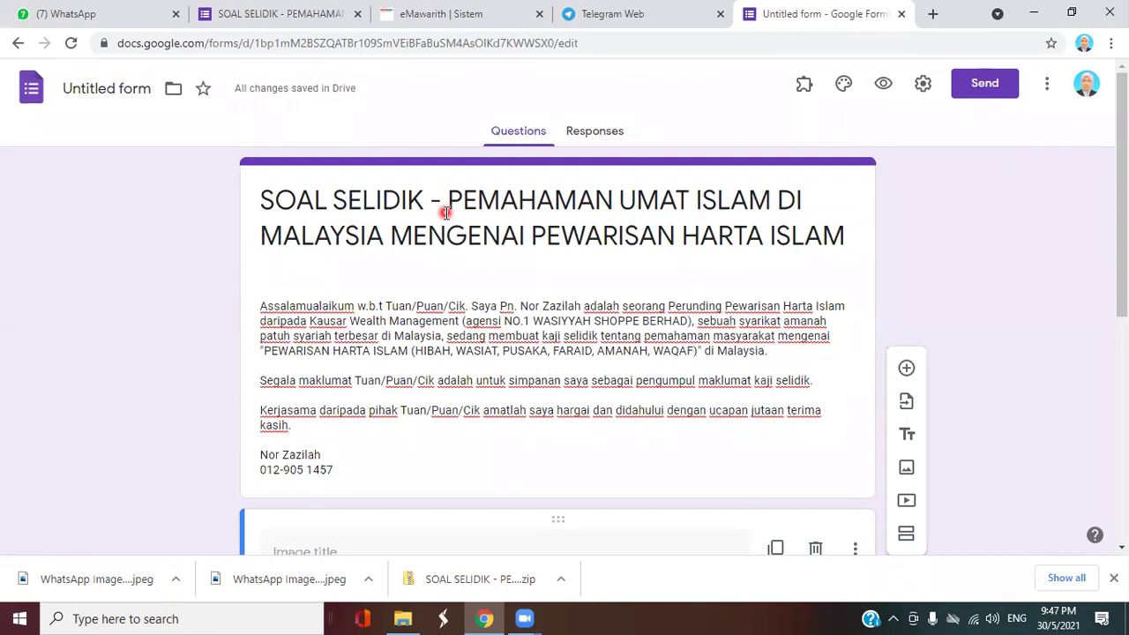
scroll(447, 213, "down", 2)
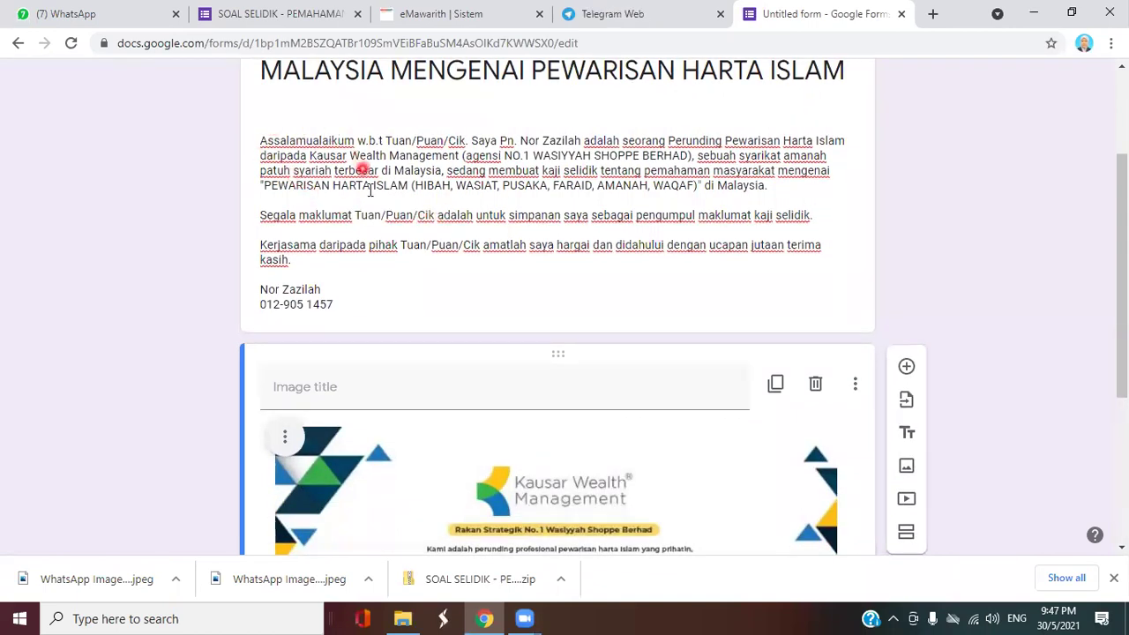
scroll(323, 328, "up", 1)
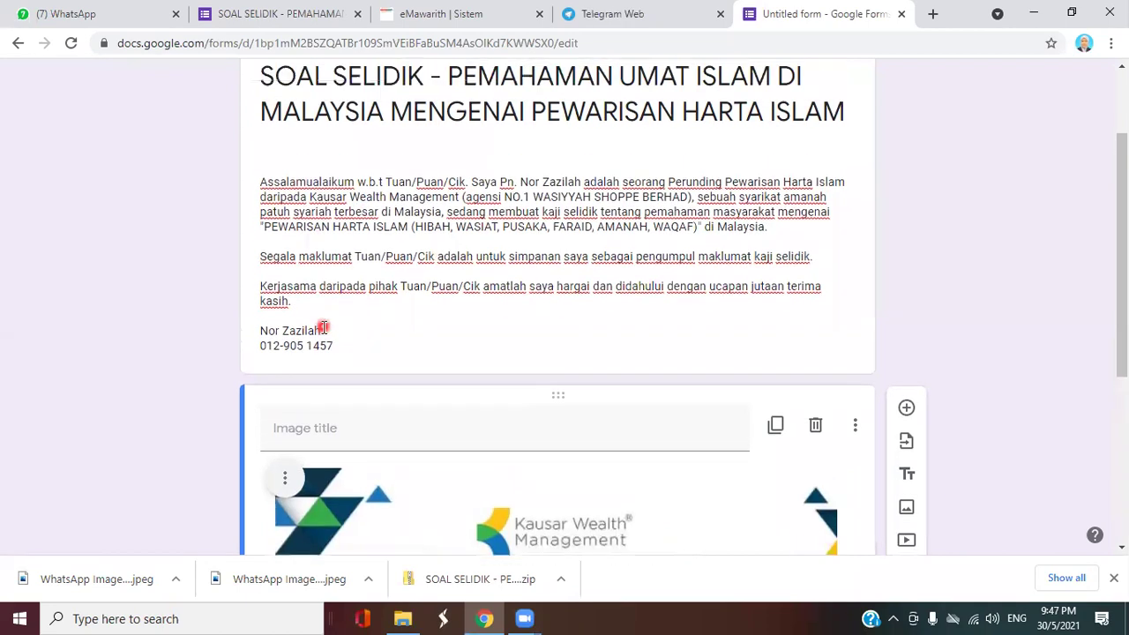
left_click(276, 22)
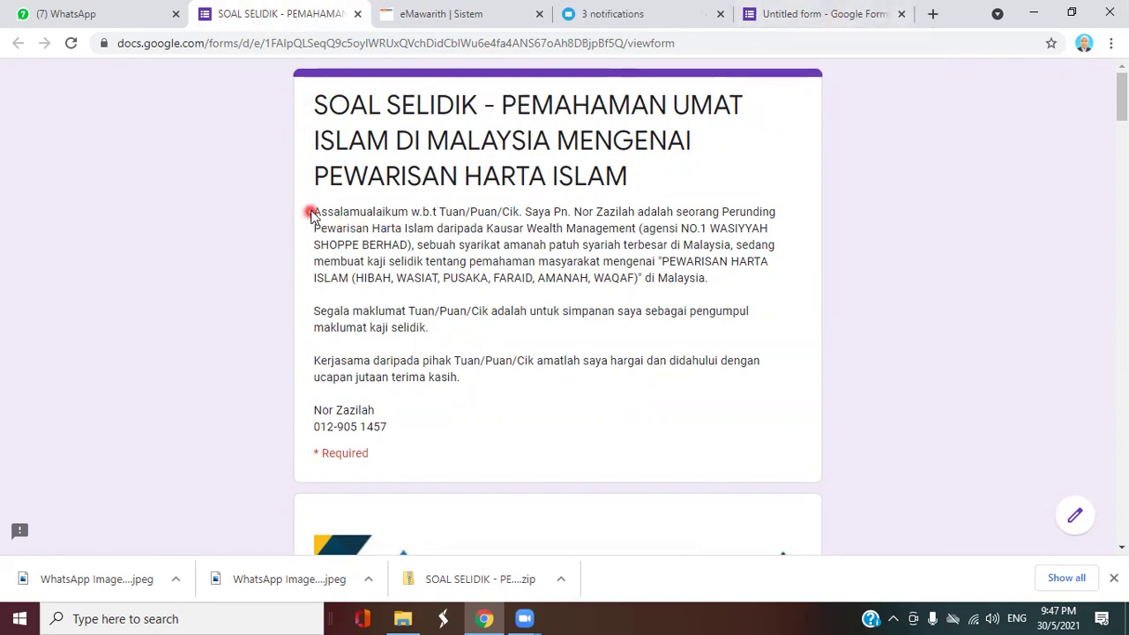
left_click(785, 19)
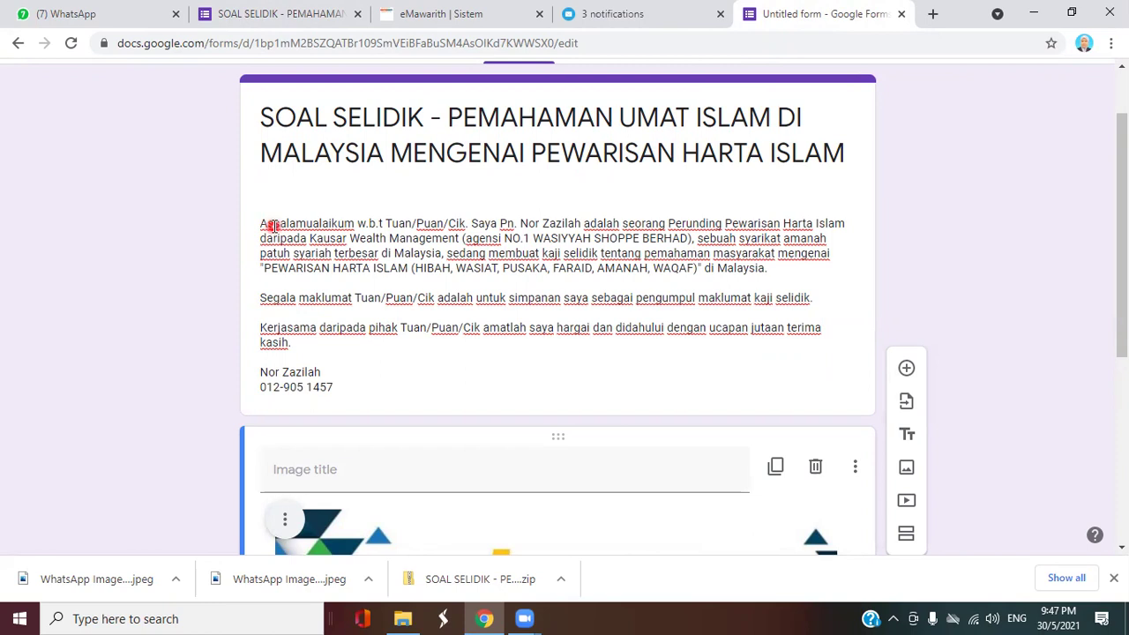
left_click(278, 180)
left_click(278, 182)
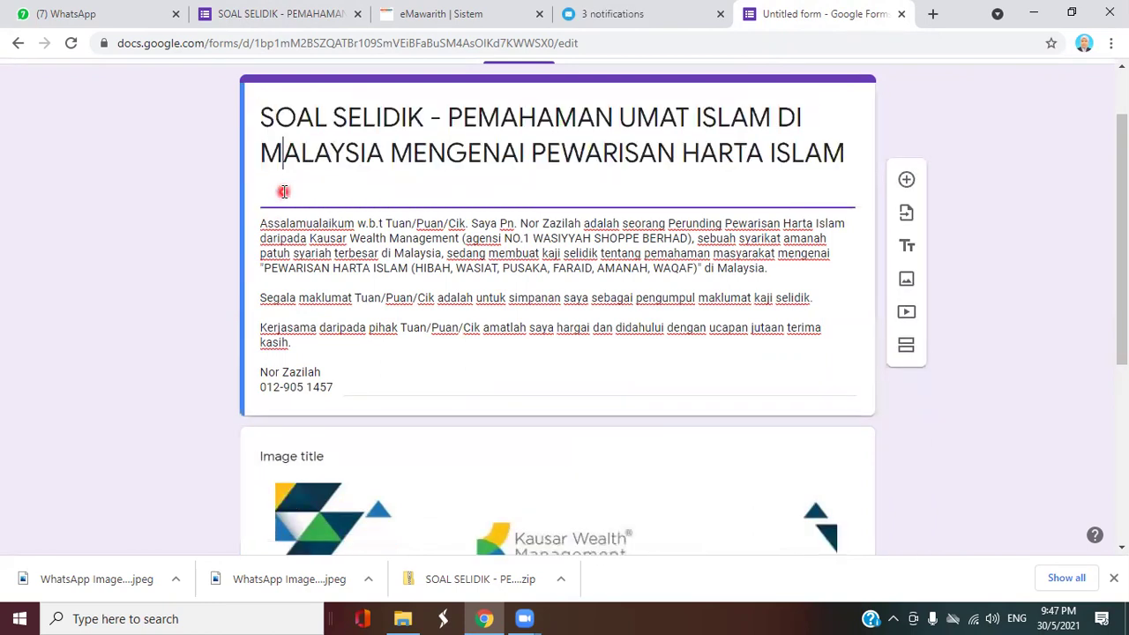
left_click(864, 146)
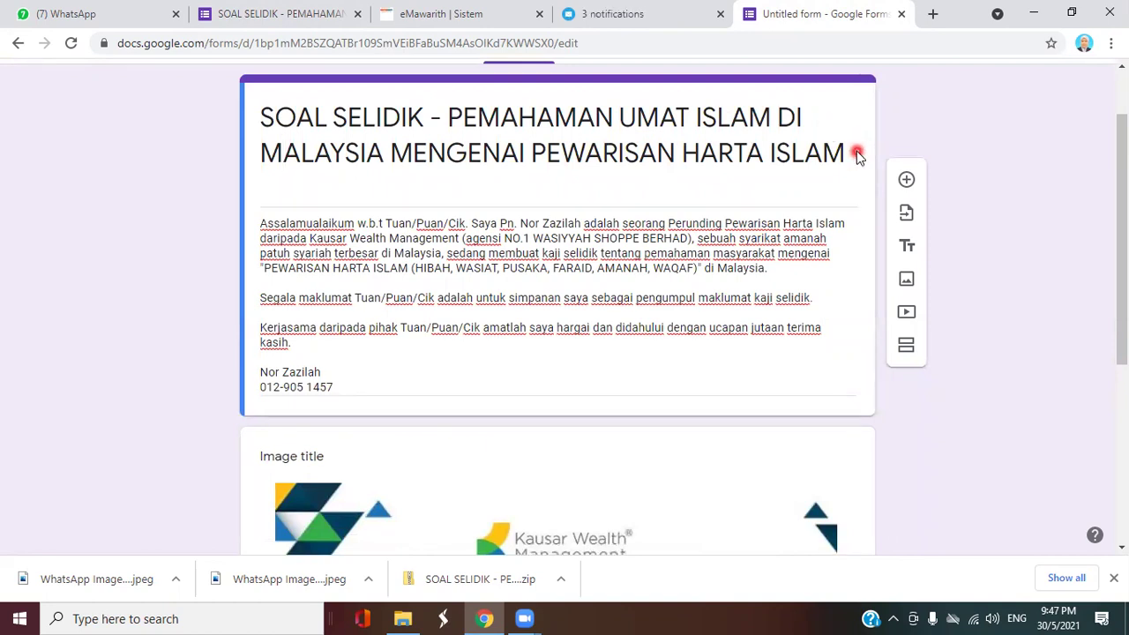
left_click(818, 188)
left_click(786, 188)
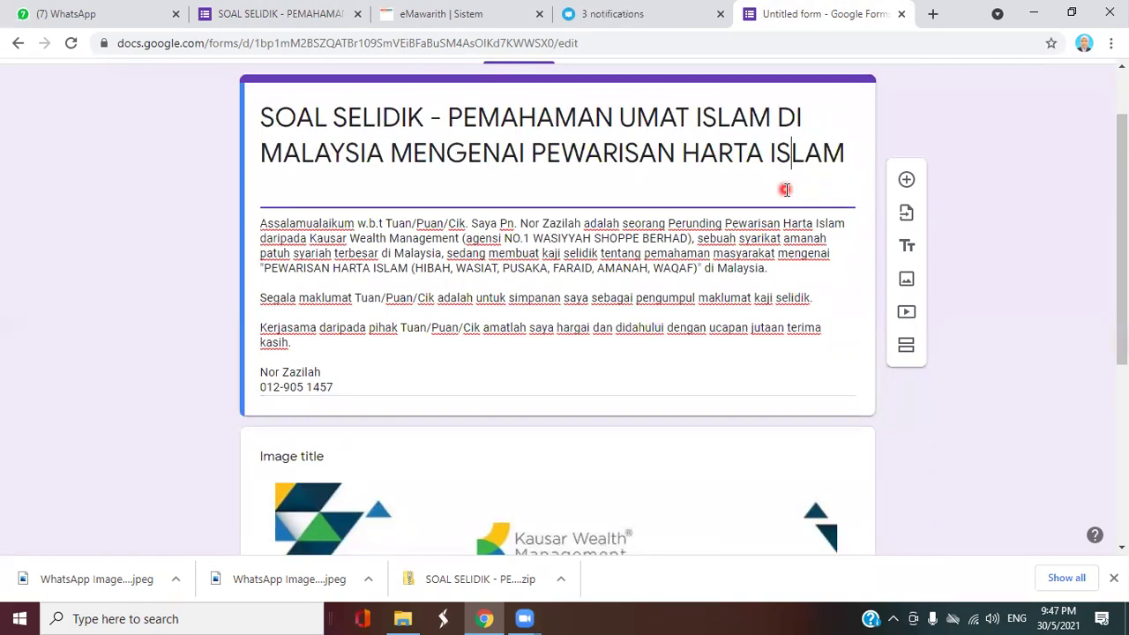
left_click(961, 129)
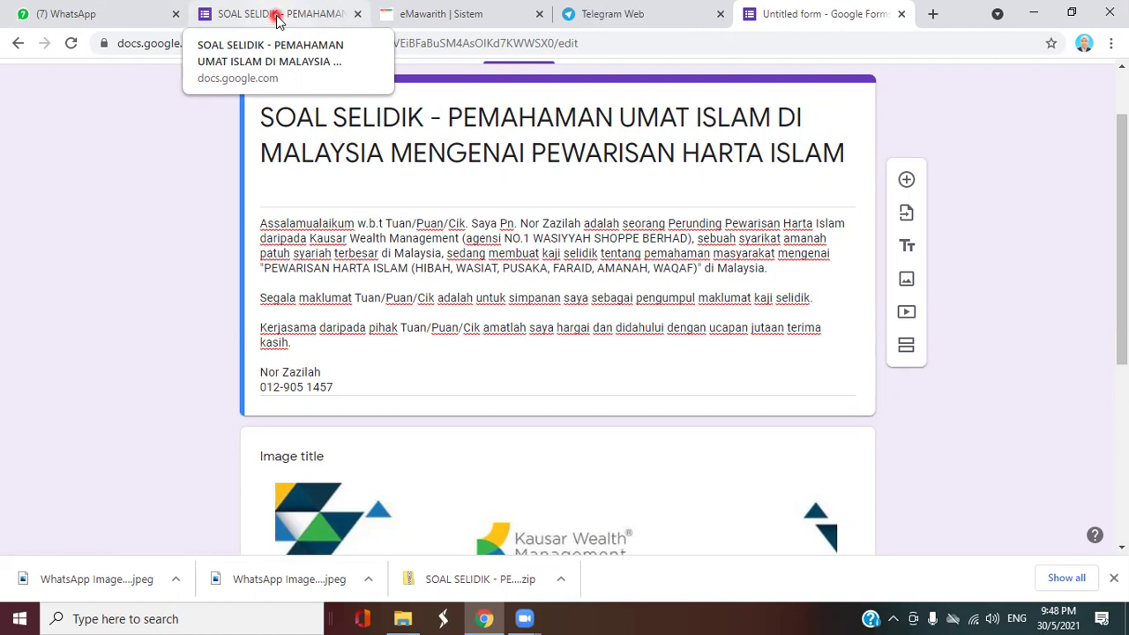
Check the survey message in WhatsApp and the sample survey's introduction against the new form's header.
left_click(95, 19)
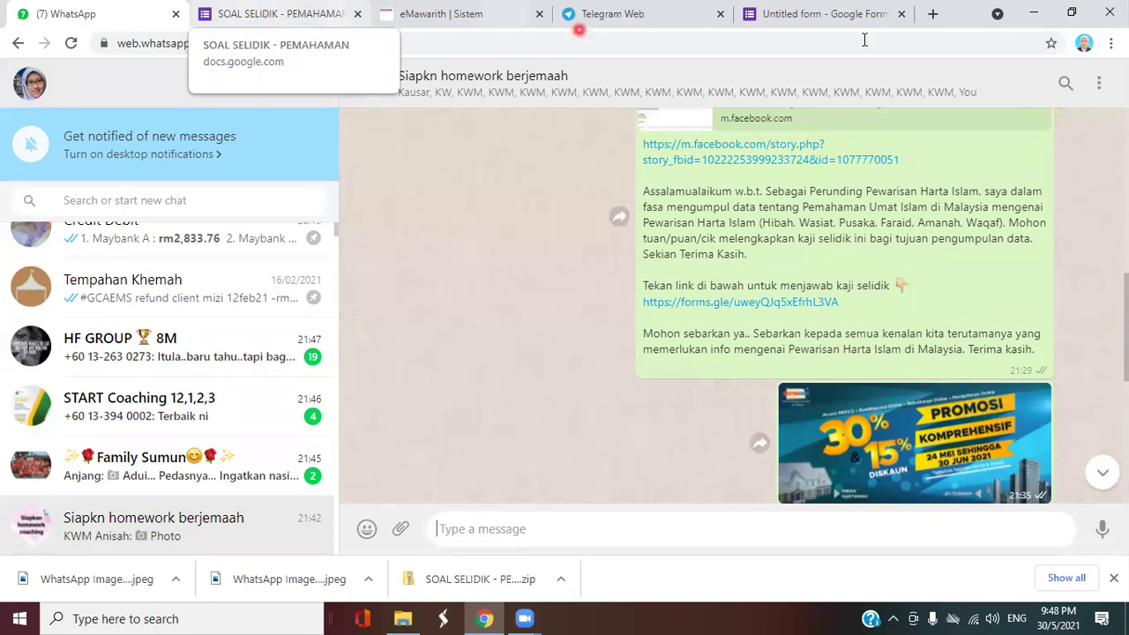
left_click(838, 16)
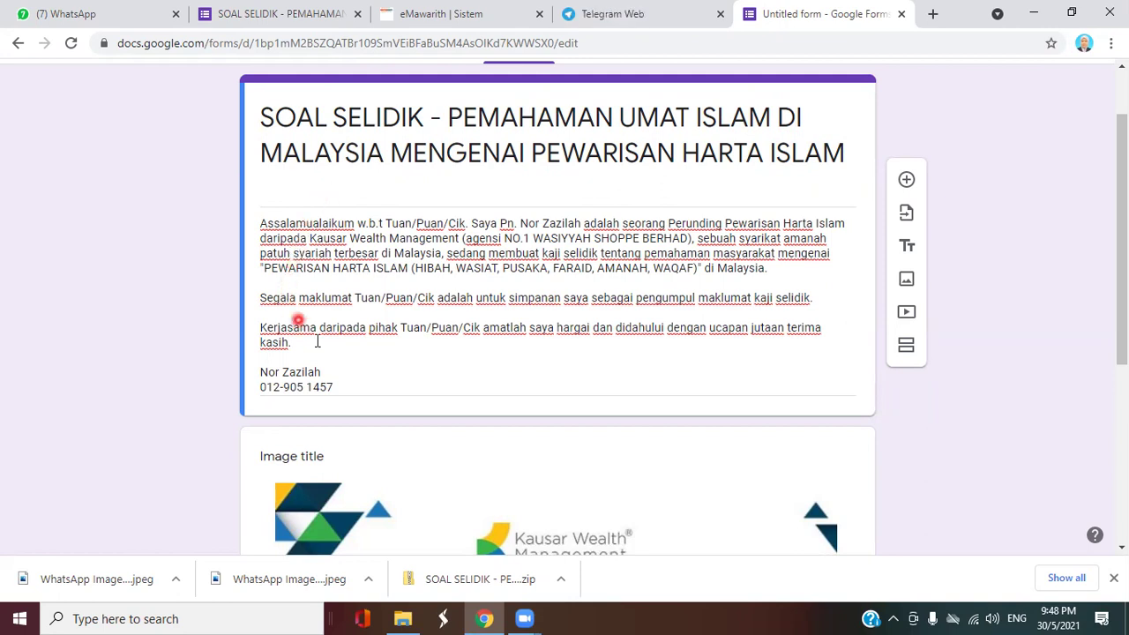
scroll(398, 381, "up", 1)
scroll(403, 383, "down", 1)
left_click(286, 15)
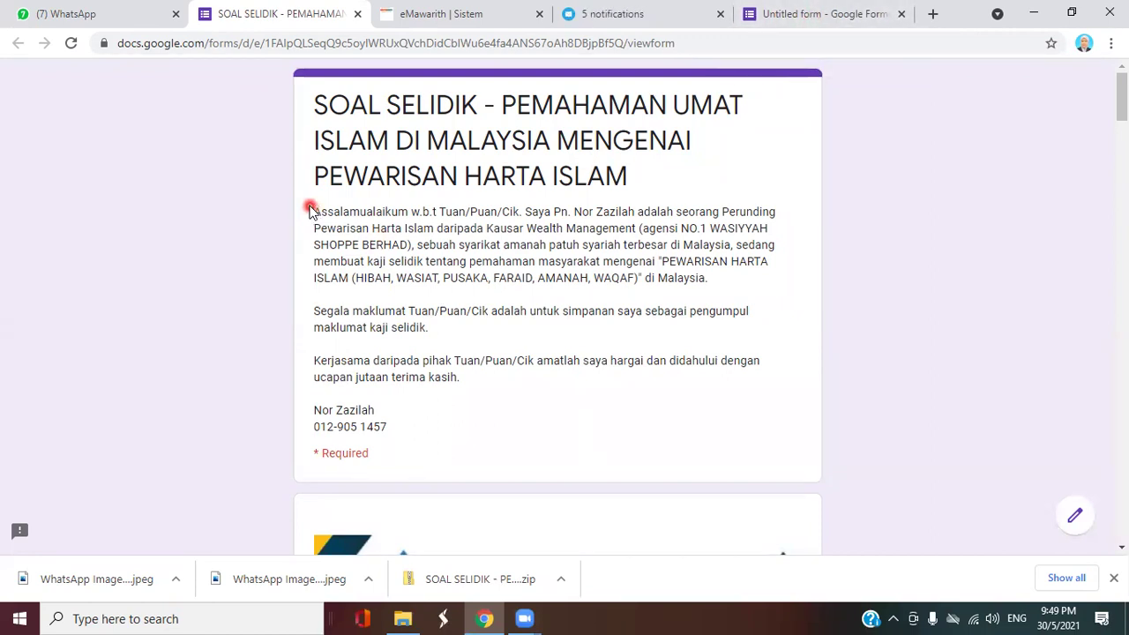
left_click(777, 18)
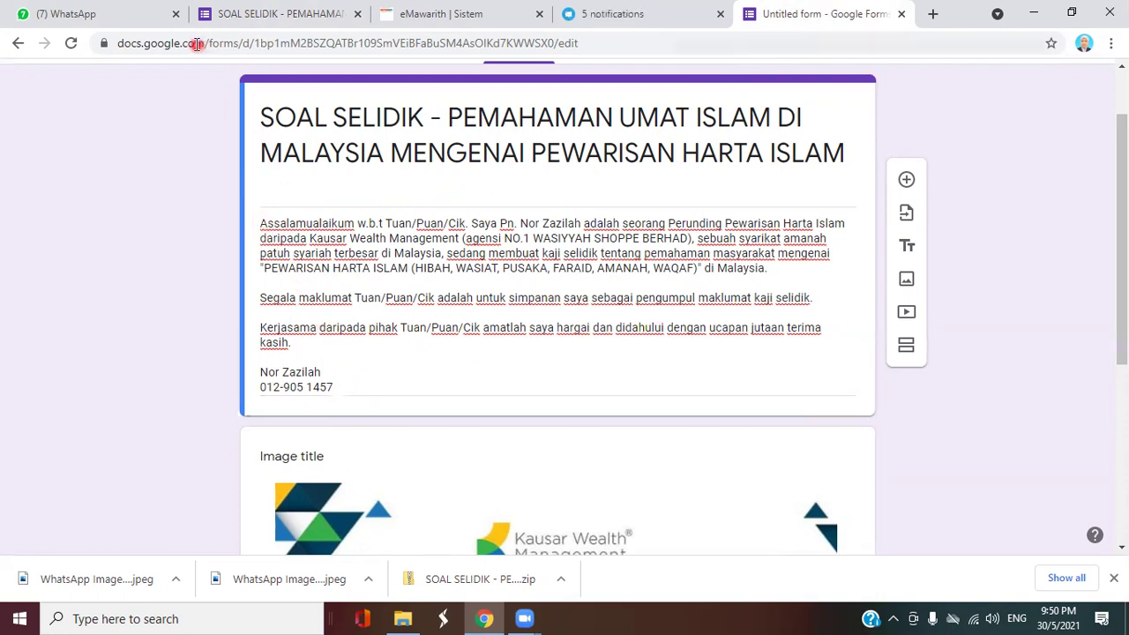
Open the sample survey again and examine its introduction and the contact lines below it.
left_click(236, 19)
left_click(270, 129)
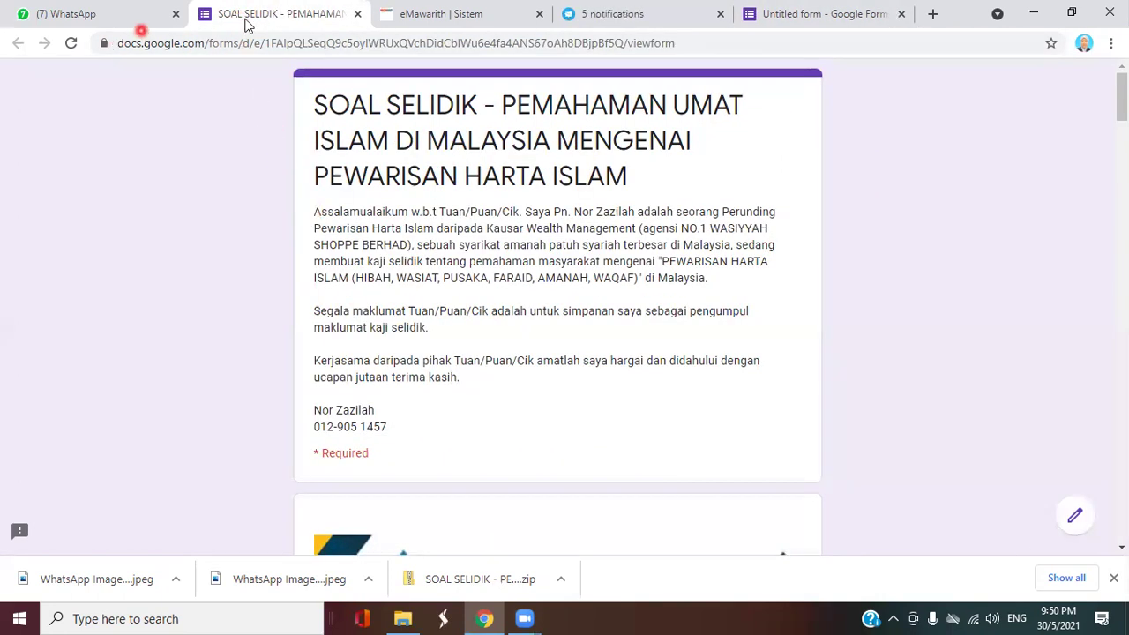
left_click(206, 17)
left_click(249, 16)
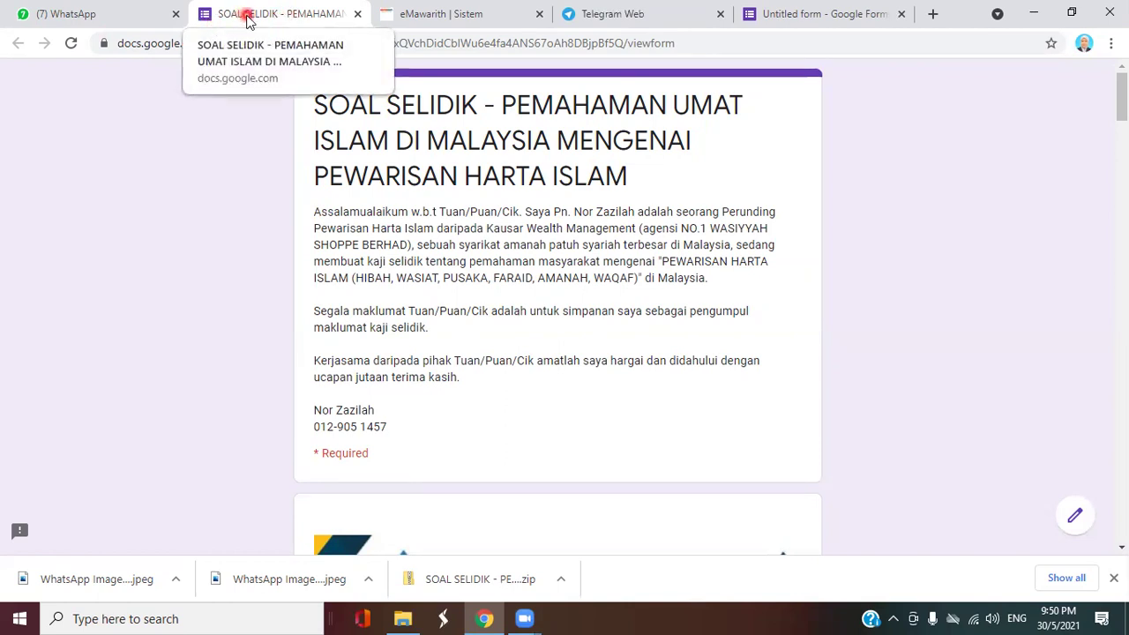
left_click(397, 418)
left_click(315, 421)
left_click(380, 410)
left_click(366, 371)
left_click(685, 396)
left_click(676, 402)
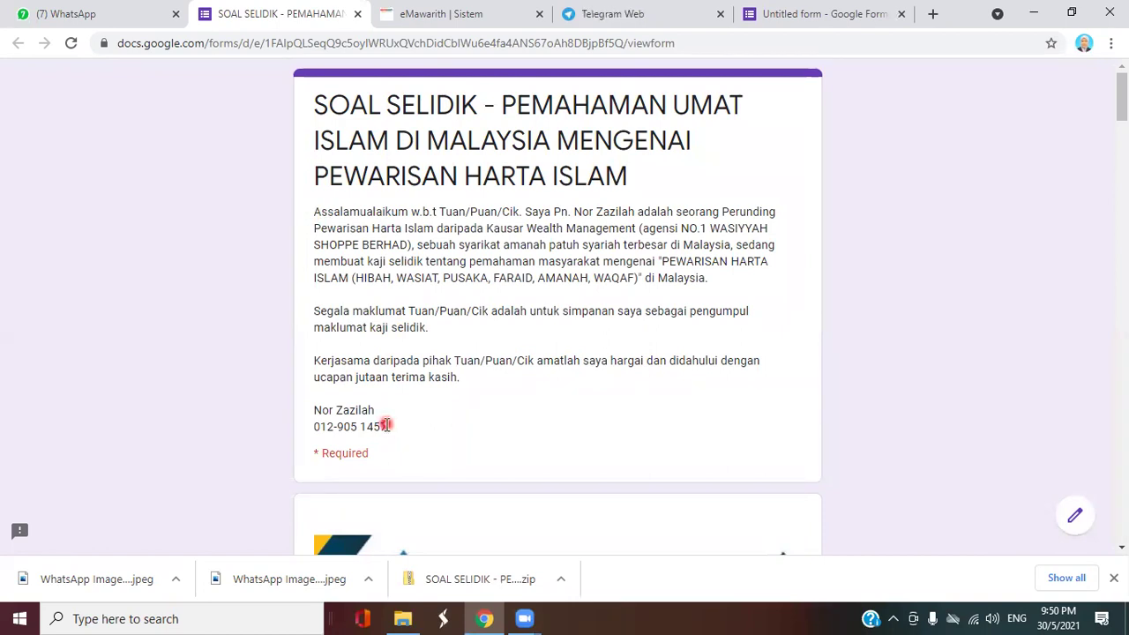
Copy the sample survey's full introduction, including the contact lines, and return to the description of the new form.
scroll(433, 340, "down", 1)
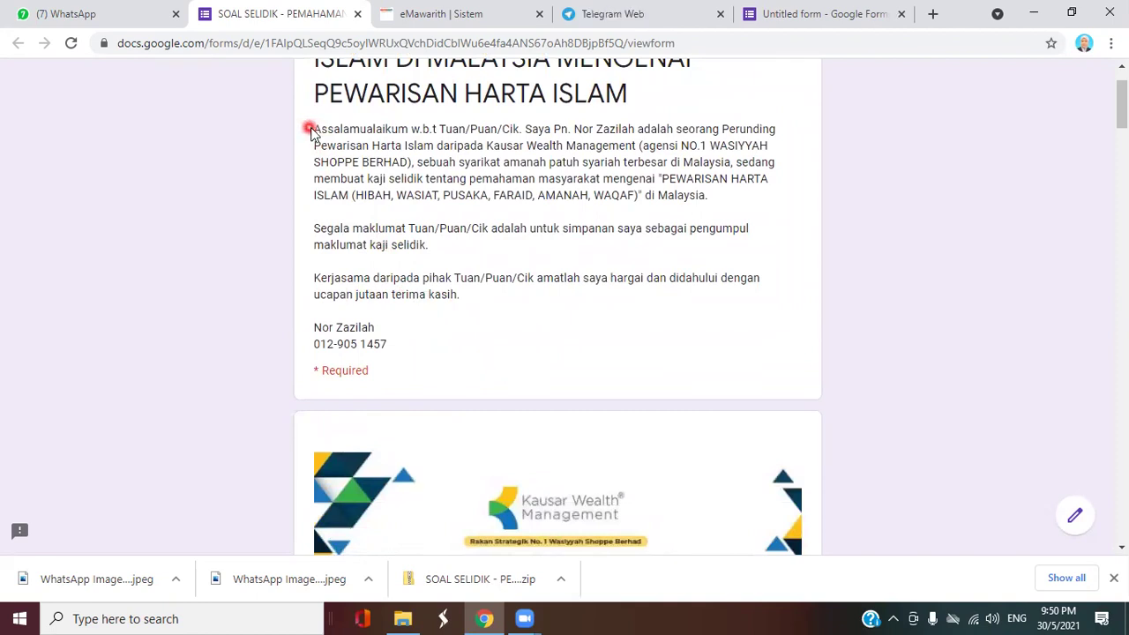
left_click_drag(314, 129, 401, 344)
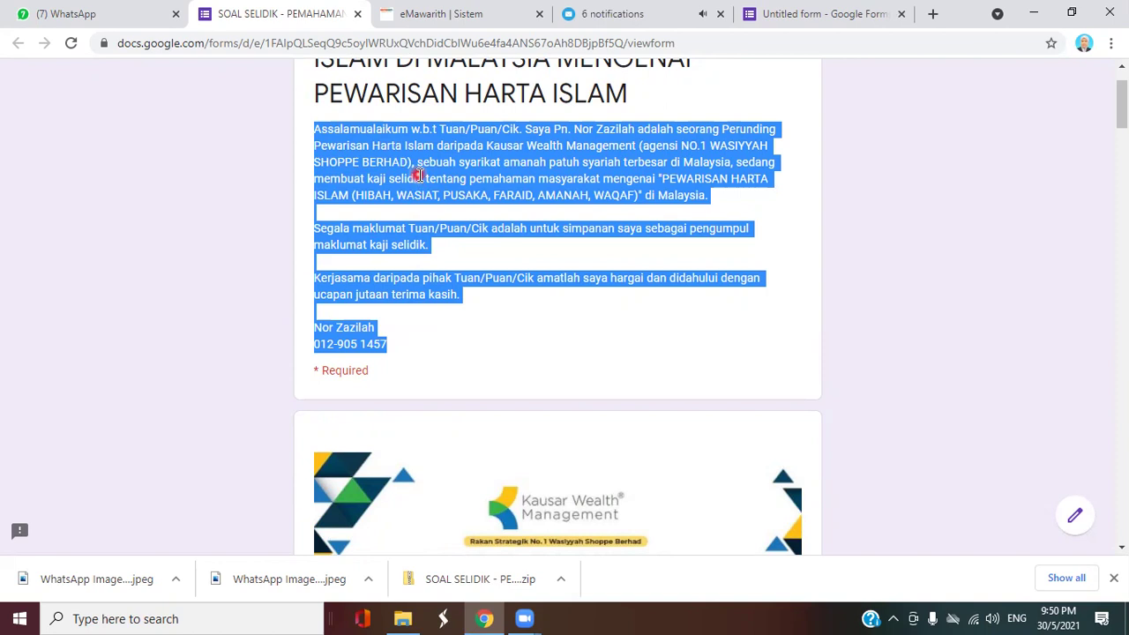
right_click(418, 174)
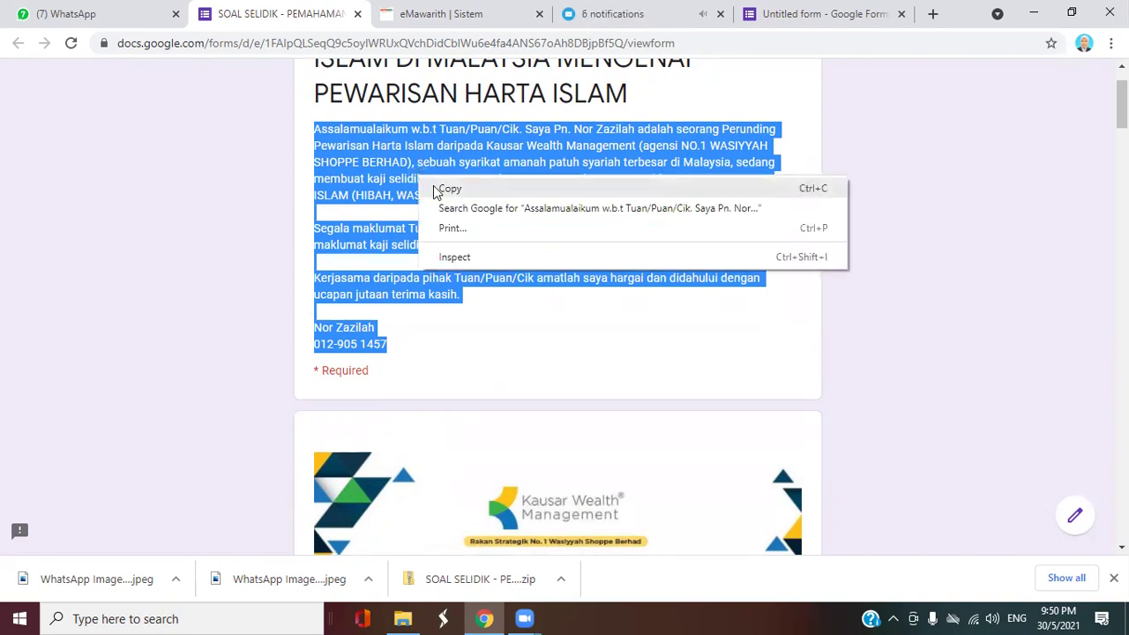
left_click(436, 186)
left_click(796, 16)
left_click(263, 224)
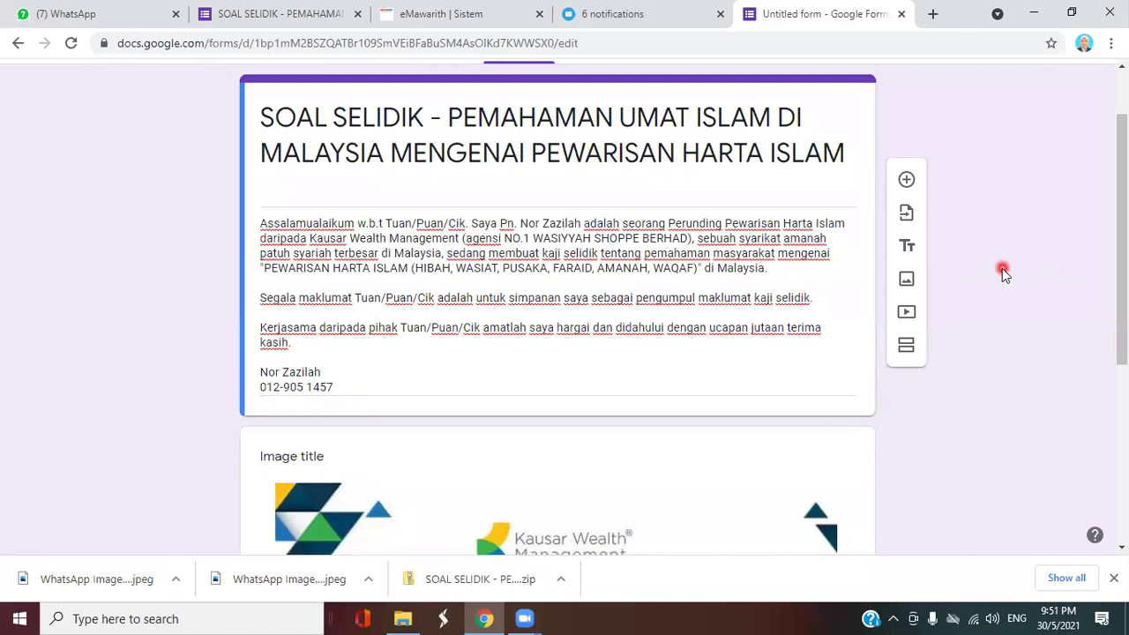
Review the new form's introduction and banner, view the promotion and banner images in the WhatsApp chat, and return to the form.
scroll(1003, 275, "down", 1)
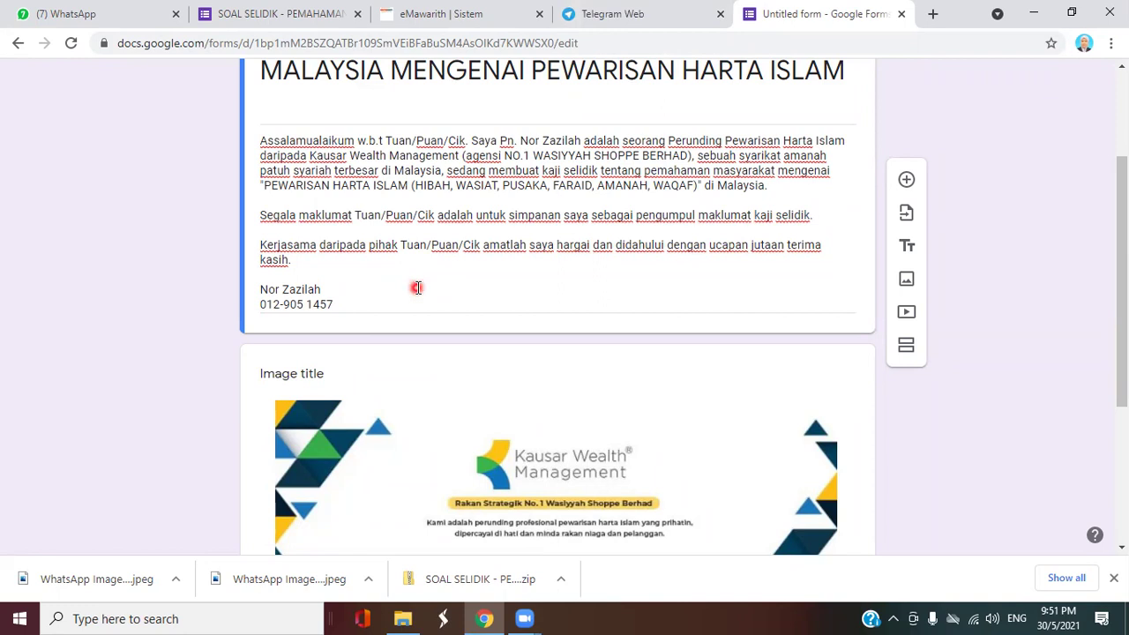
scroll(416, 288, "down", 1)
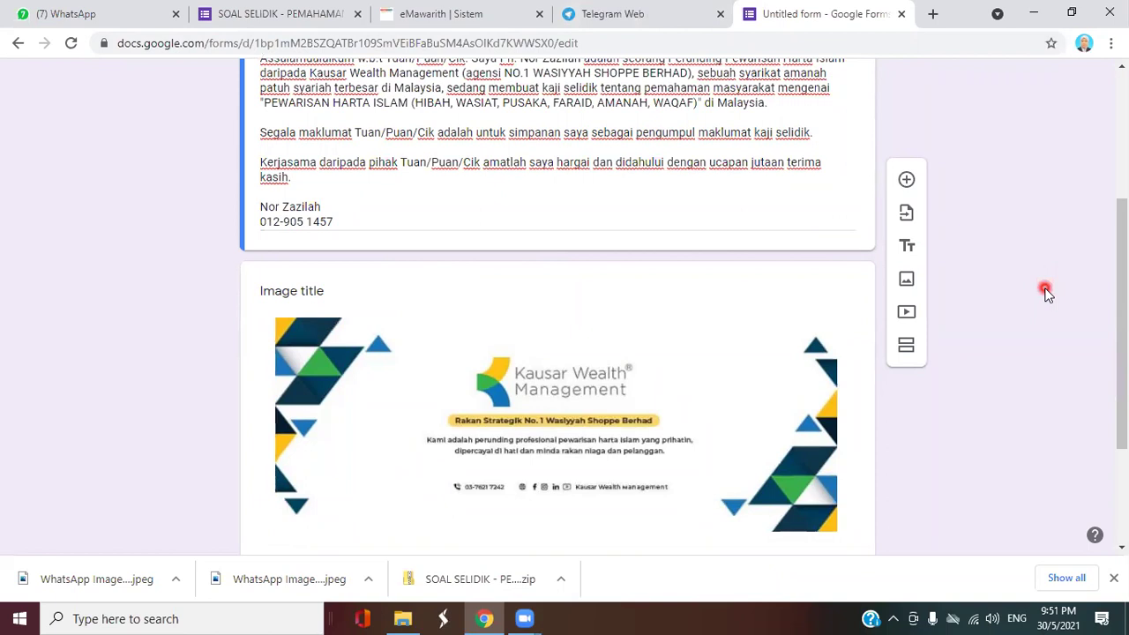
scroll(1045, 293, "down", 1)
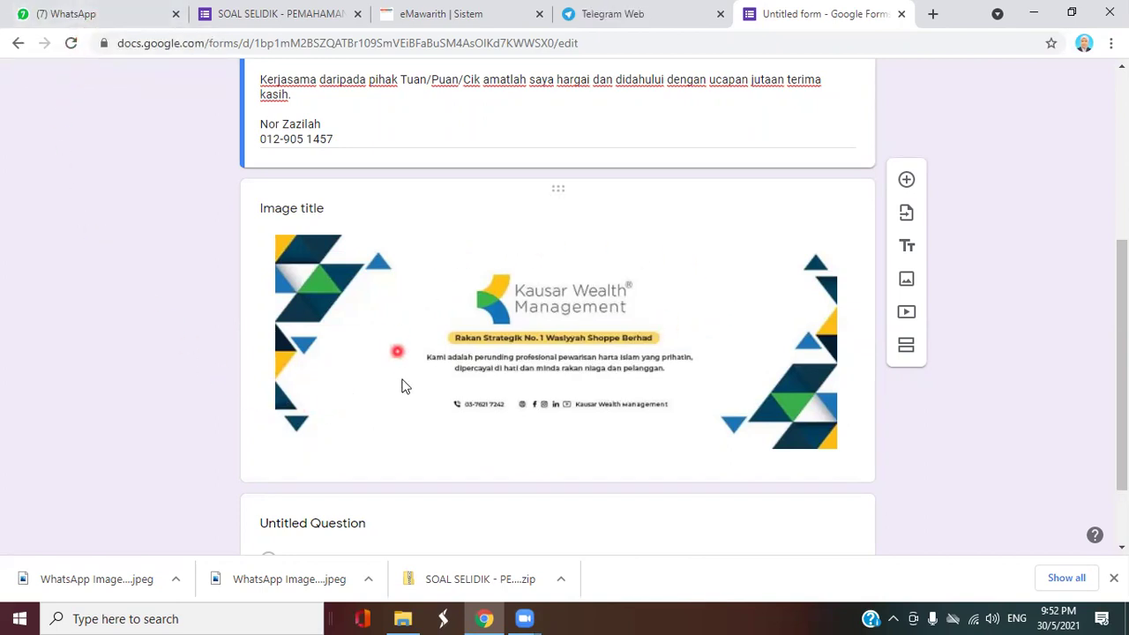
left_click(60, 16)
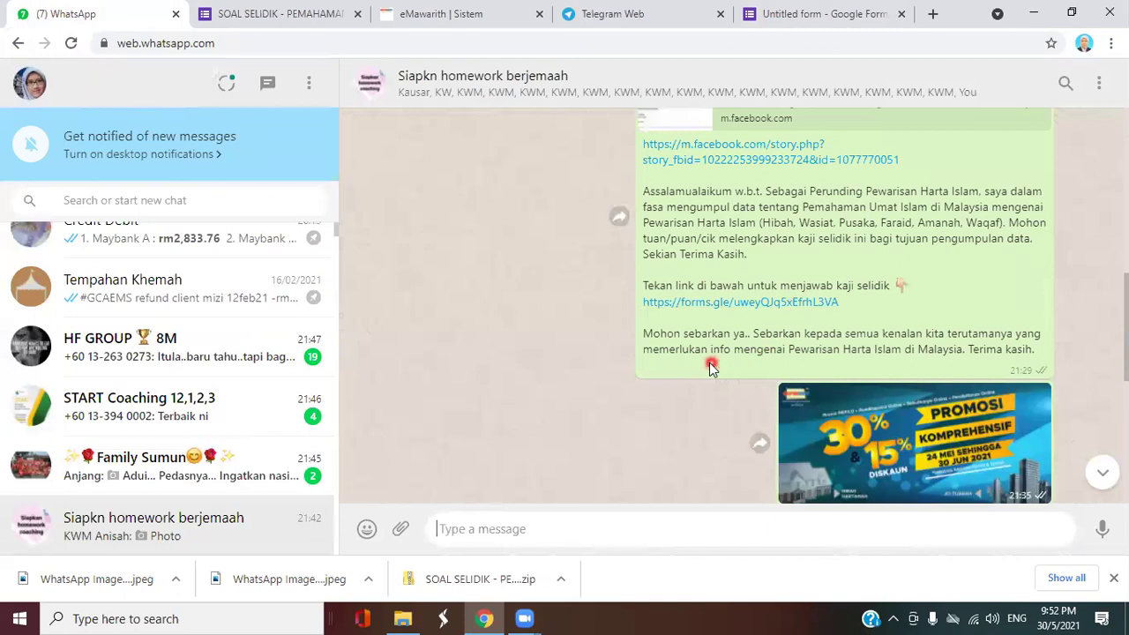
scroll(709, 362, "down", 2)
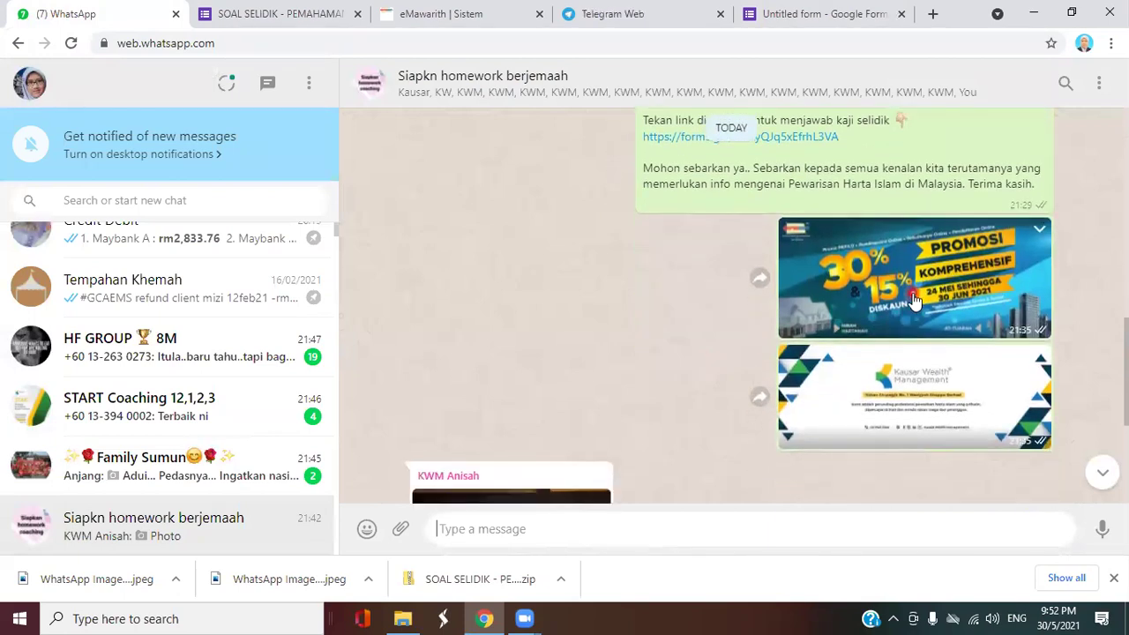
scroll(915, 301, "down", 1)
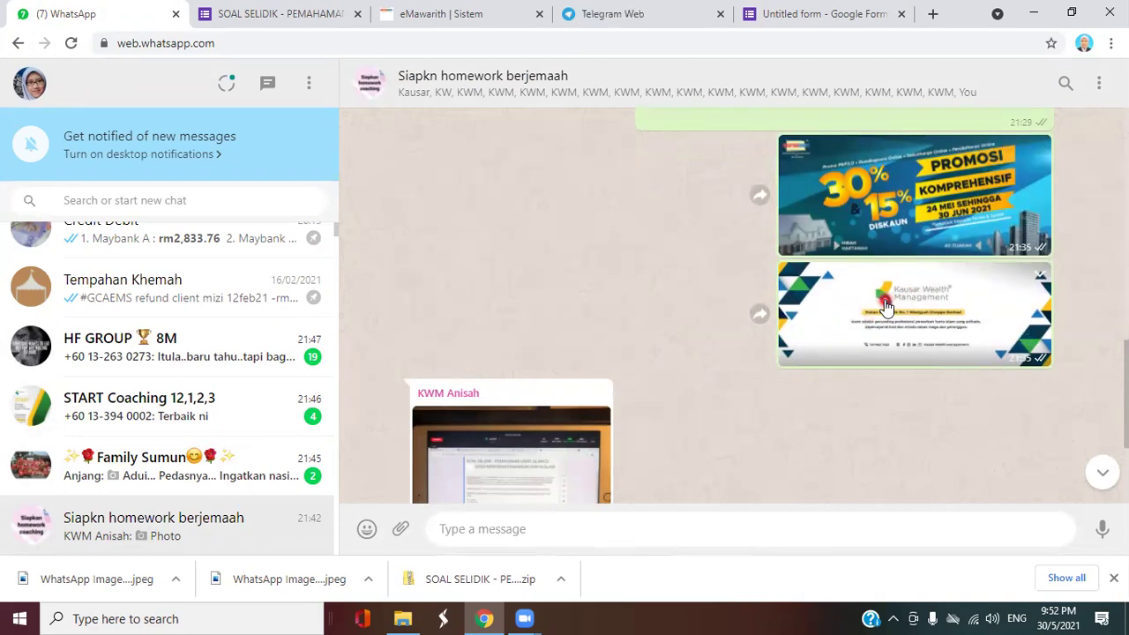
left_click(784, 20)
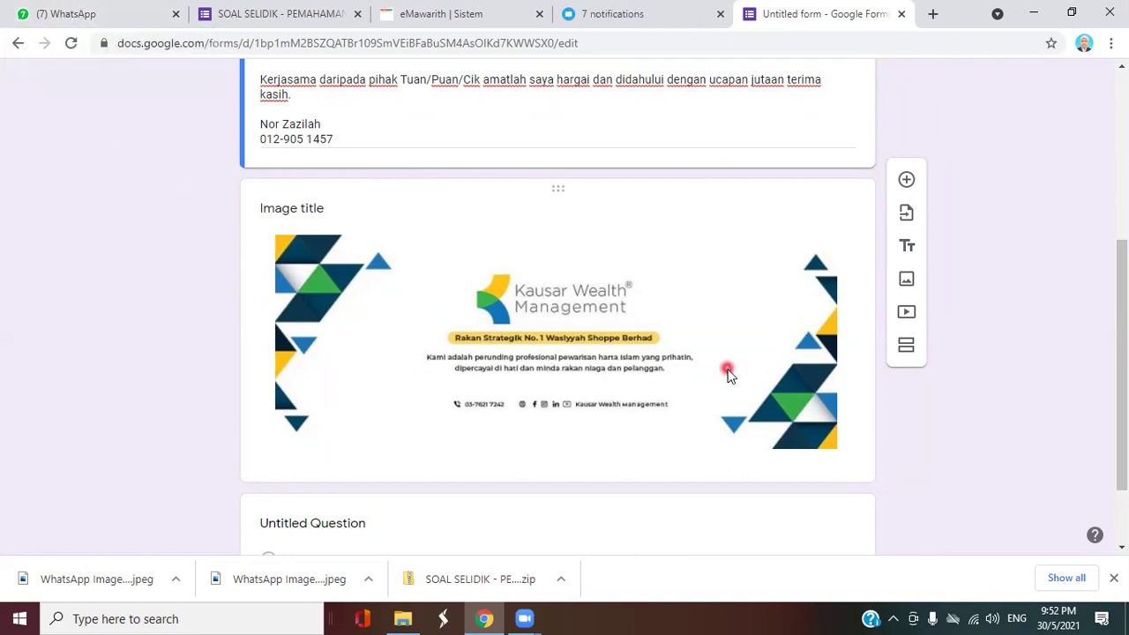
scroll(1022, 388, "down", 1)
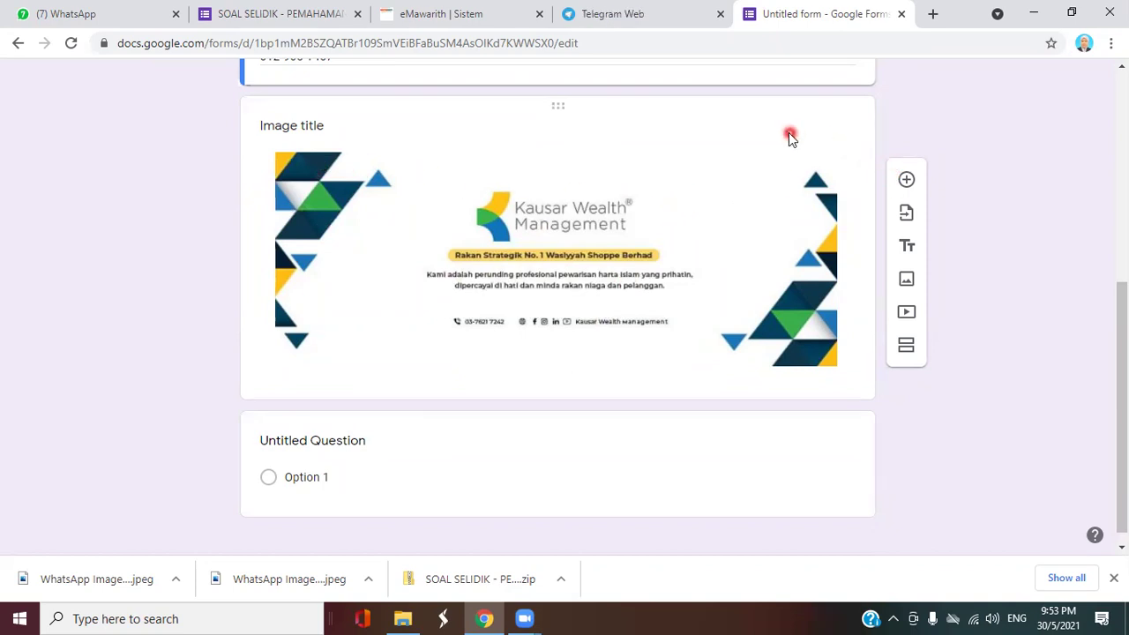
scroll(938, 158, "down", 1)
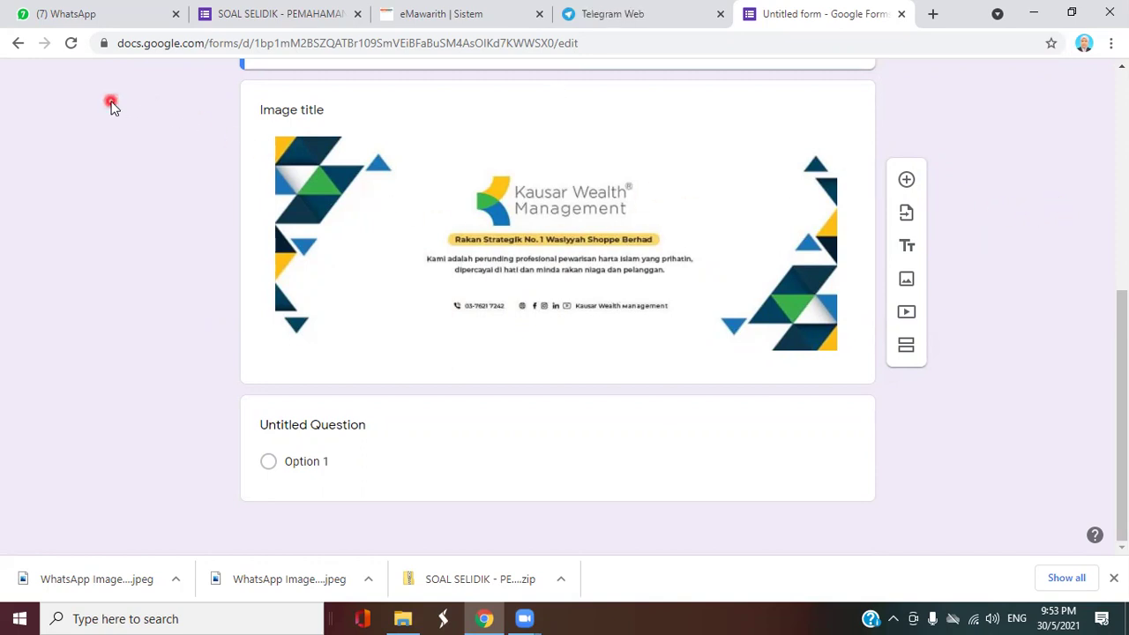
left_click(57, 16)
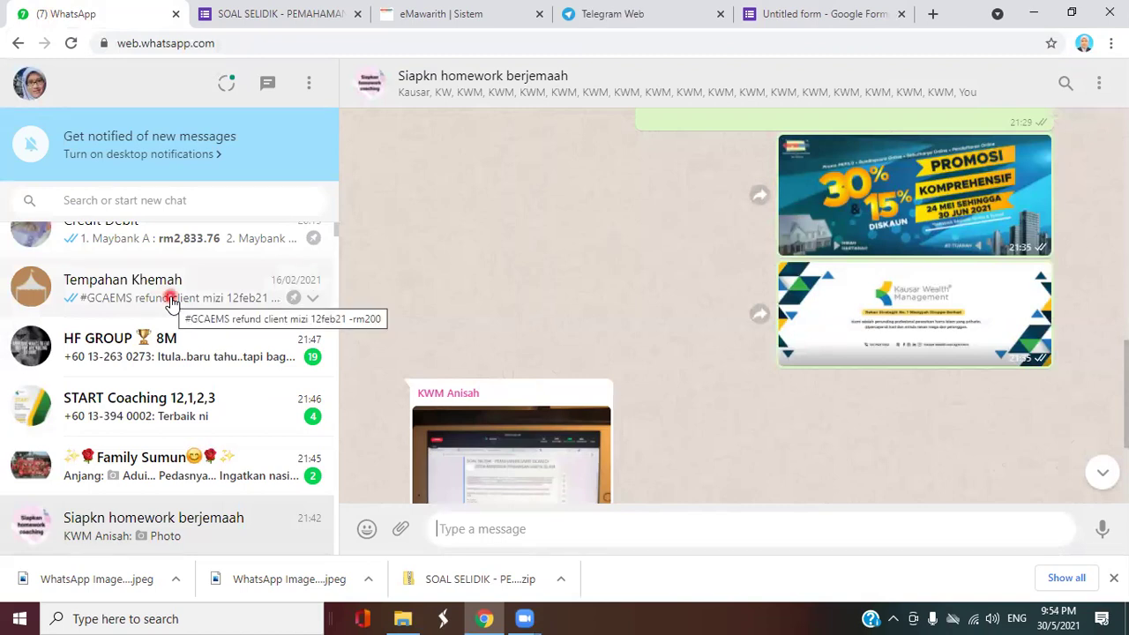
scroll(172, 301, "down", 1)
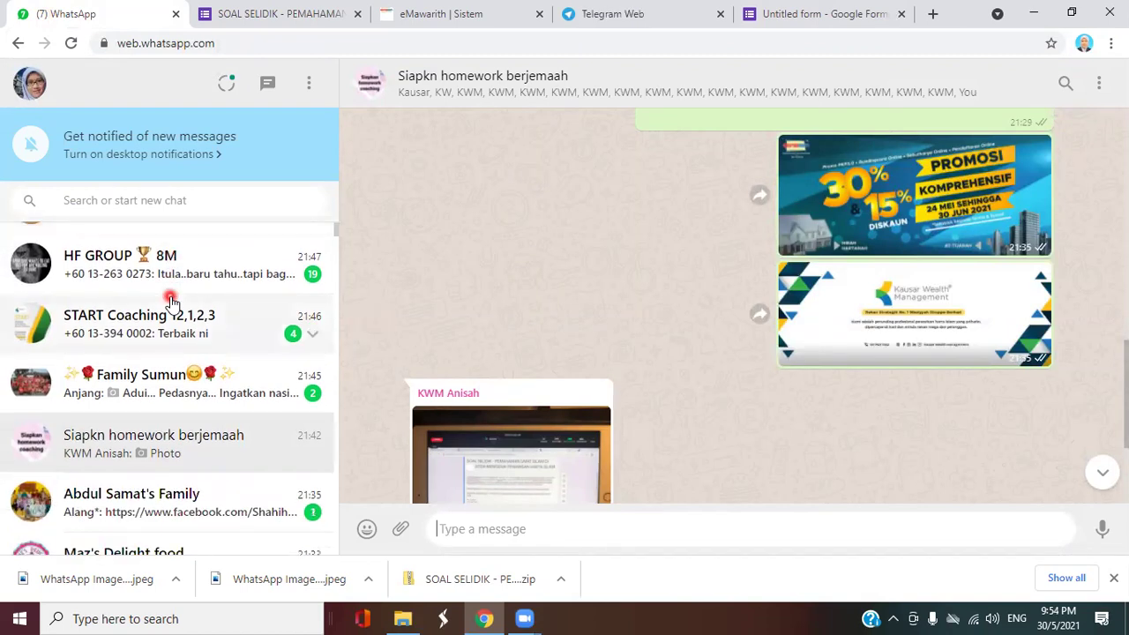
scroll(172, 302, "up", 2)
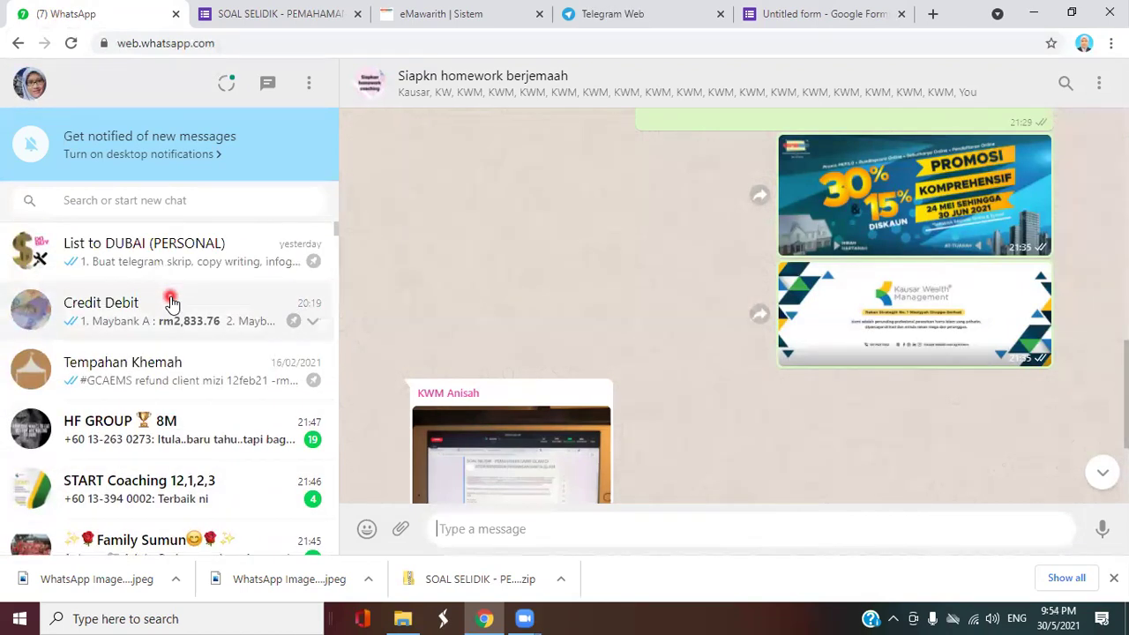
left_click(825, 19)
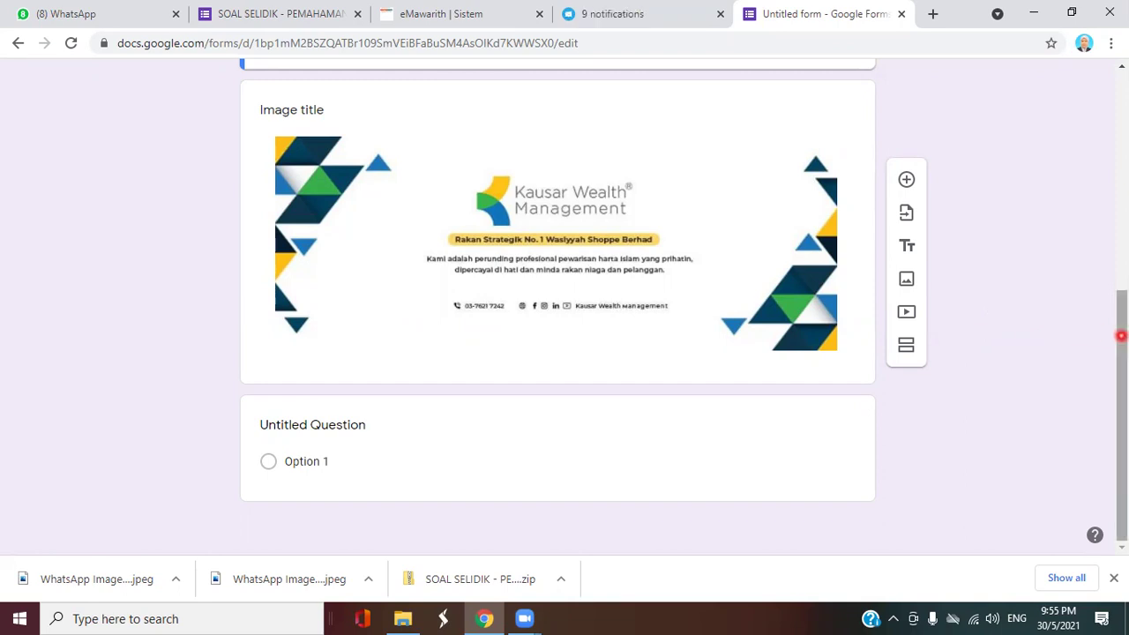
Check the sample survey's first question and its Ya and Tidak options, and return to the new form.
left_click(264, 18)
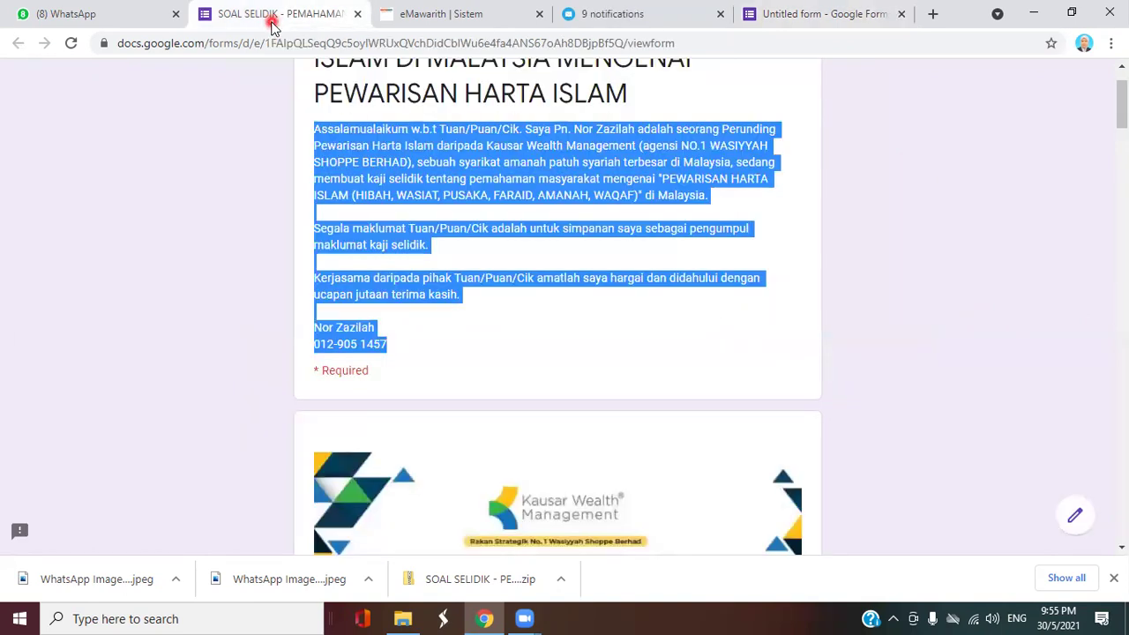
left_click(802, 365)
scroll(804, 359, "down", 6)
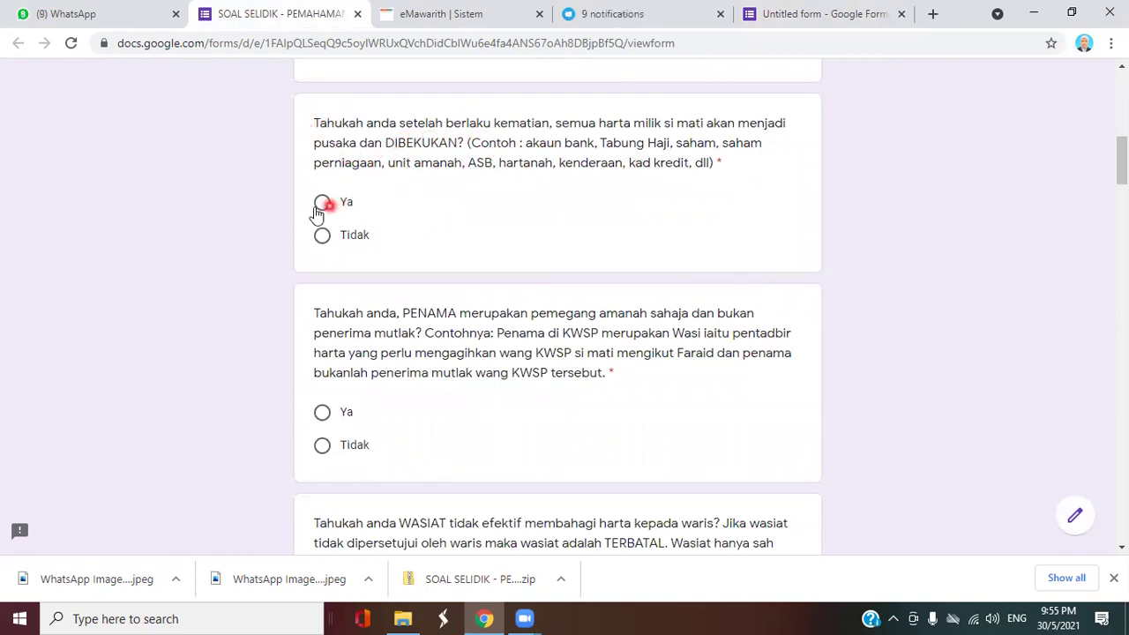
left_click(783, 21)
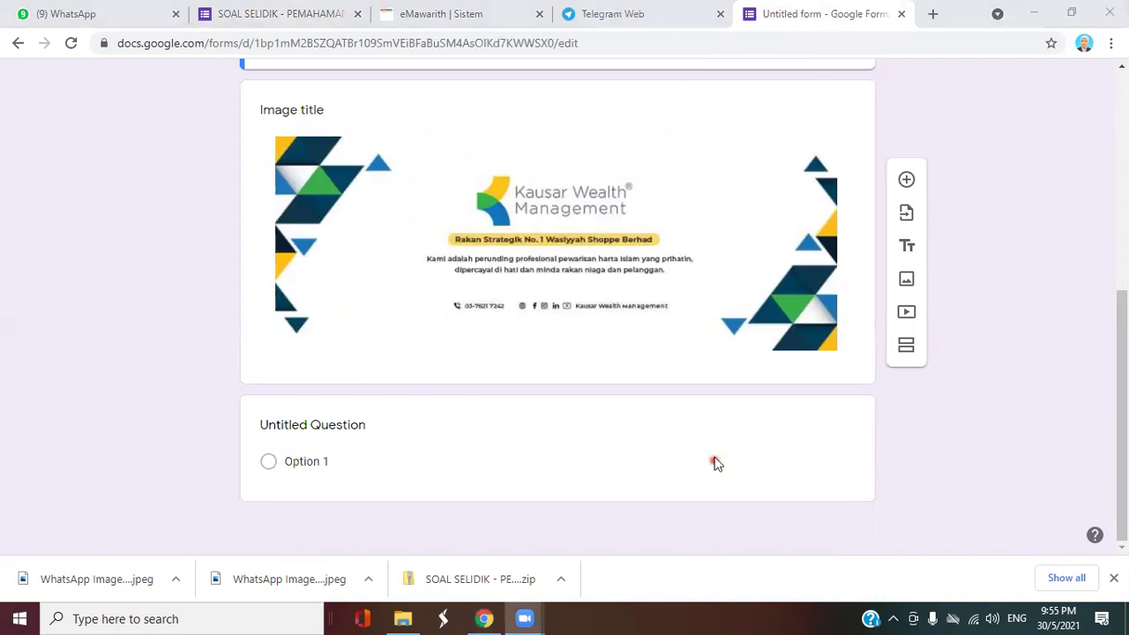
left_click(957, 464)
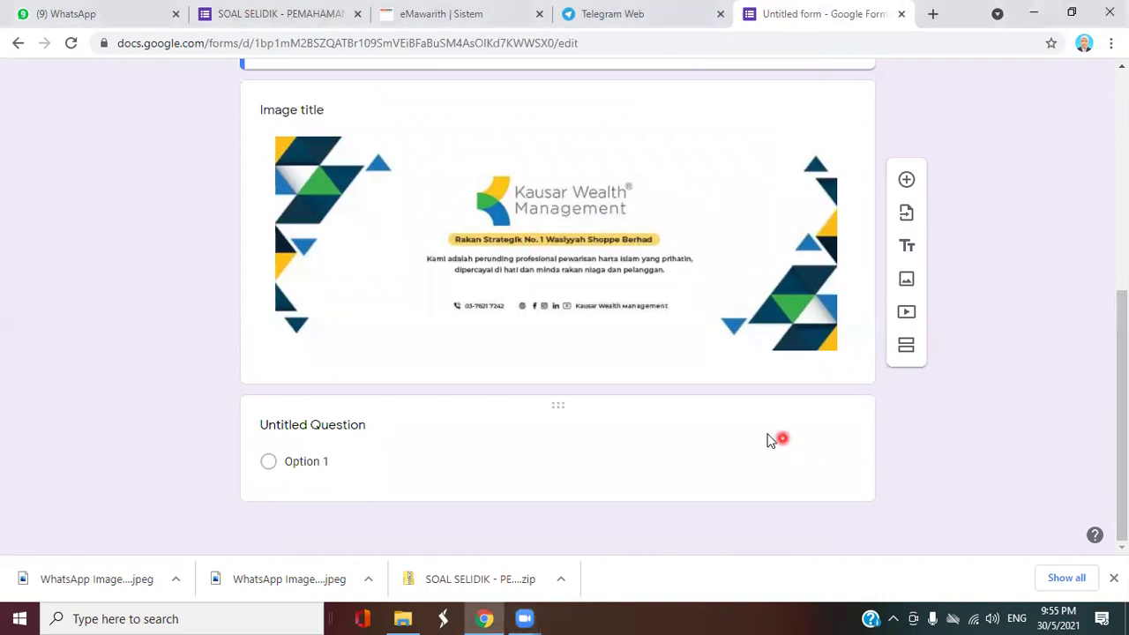
Open the untitled question for editing and review the available question types, keeping Multiple choice.
left_click(625, 460)
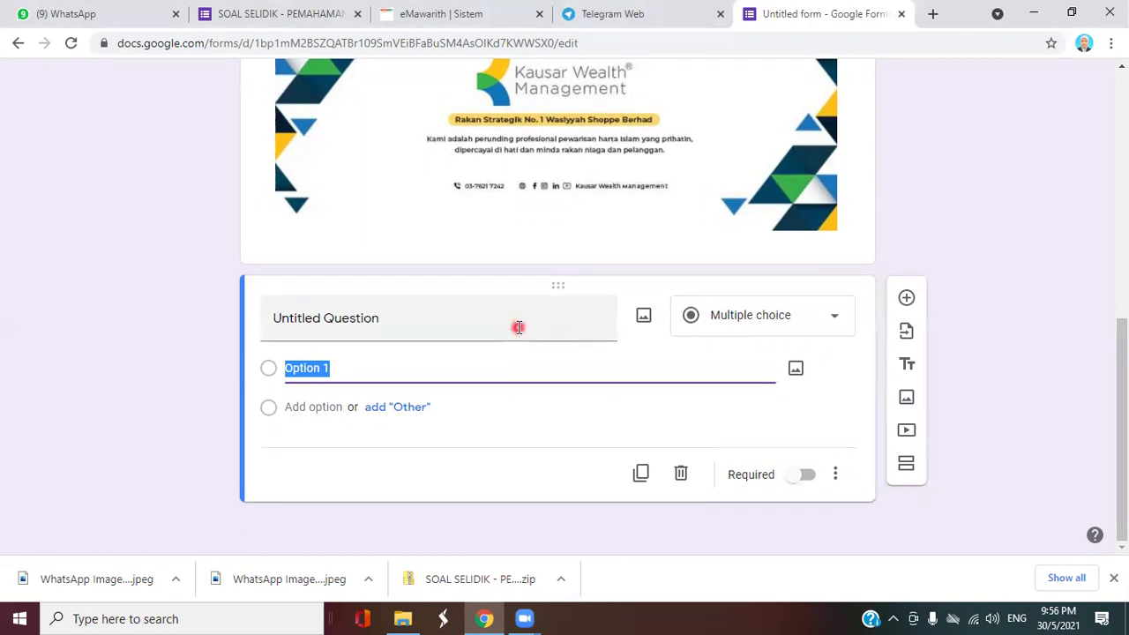
left_click(837, 323)
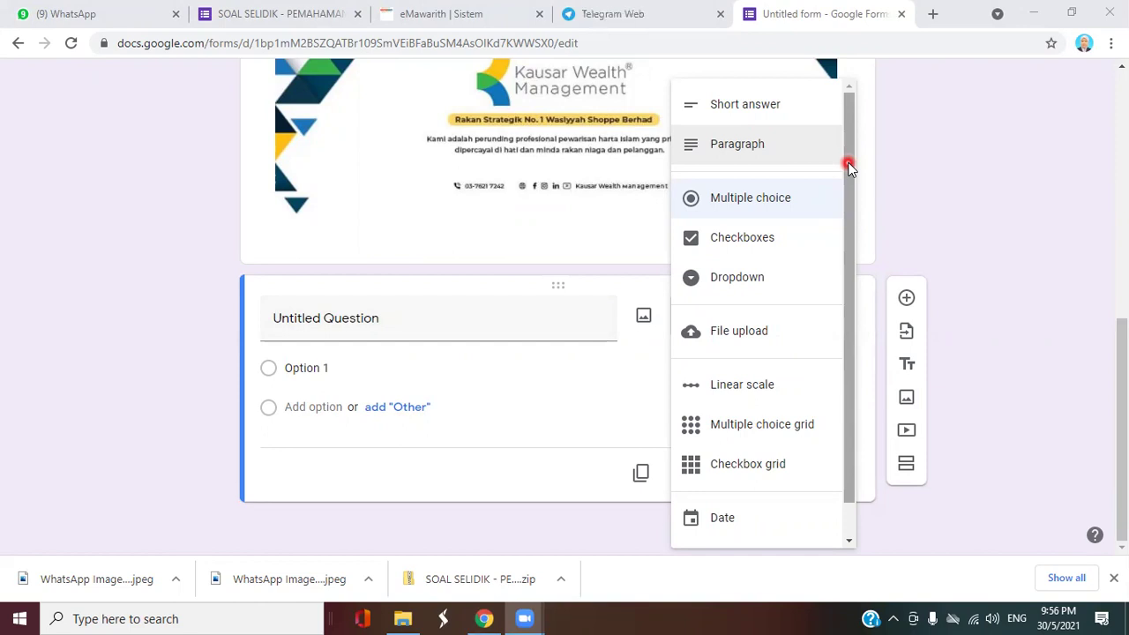
left_click(1006, 176)
left_click(835, 321)
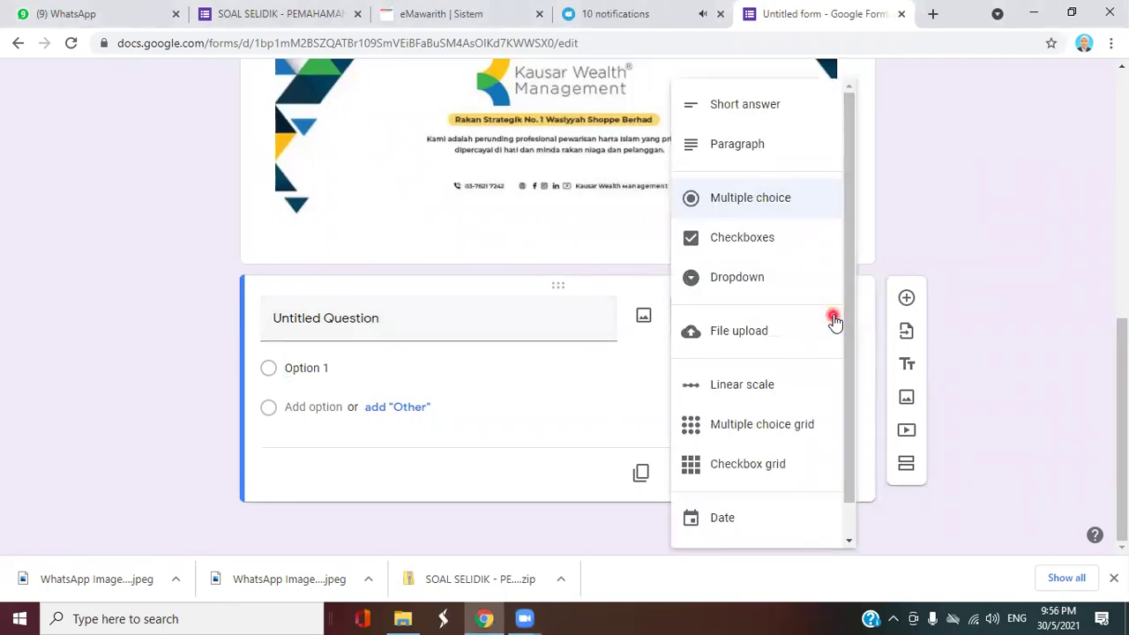
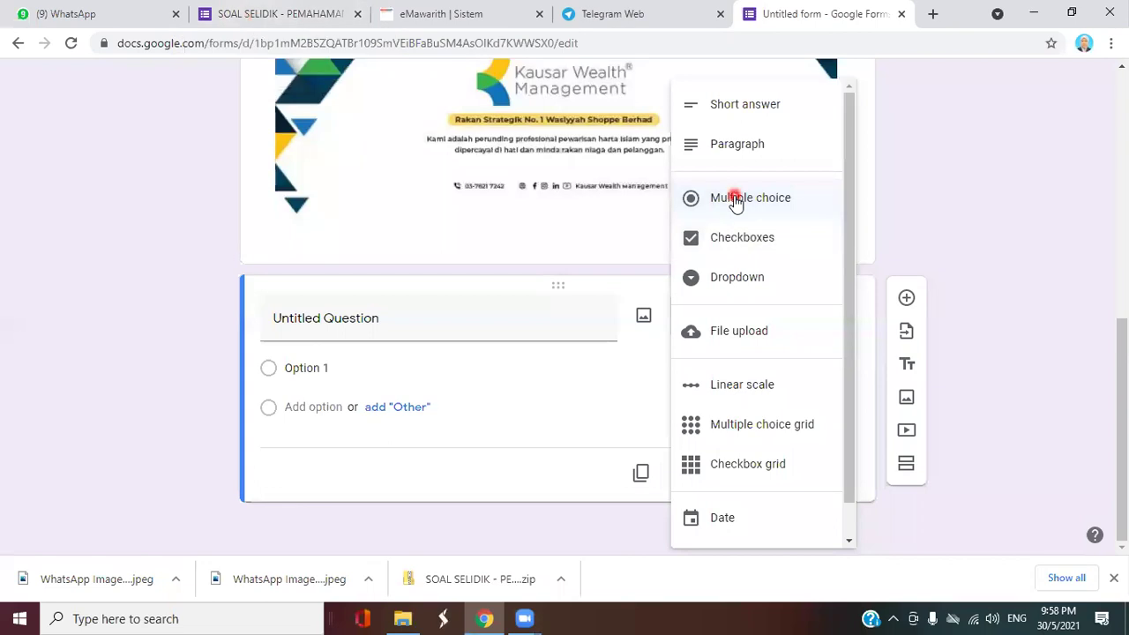
left_click(1046, 235)
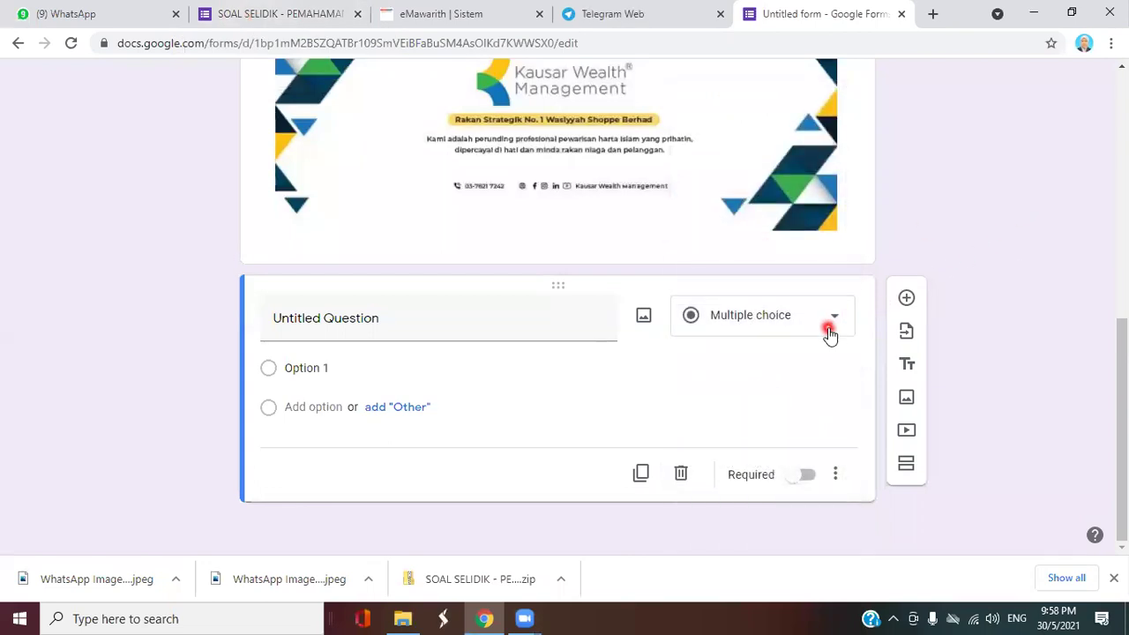
Copy the sample survey's question about assets being DIBEKUKAN after death and paste it over the new form's untitled question text.
left_click(293, 15)
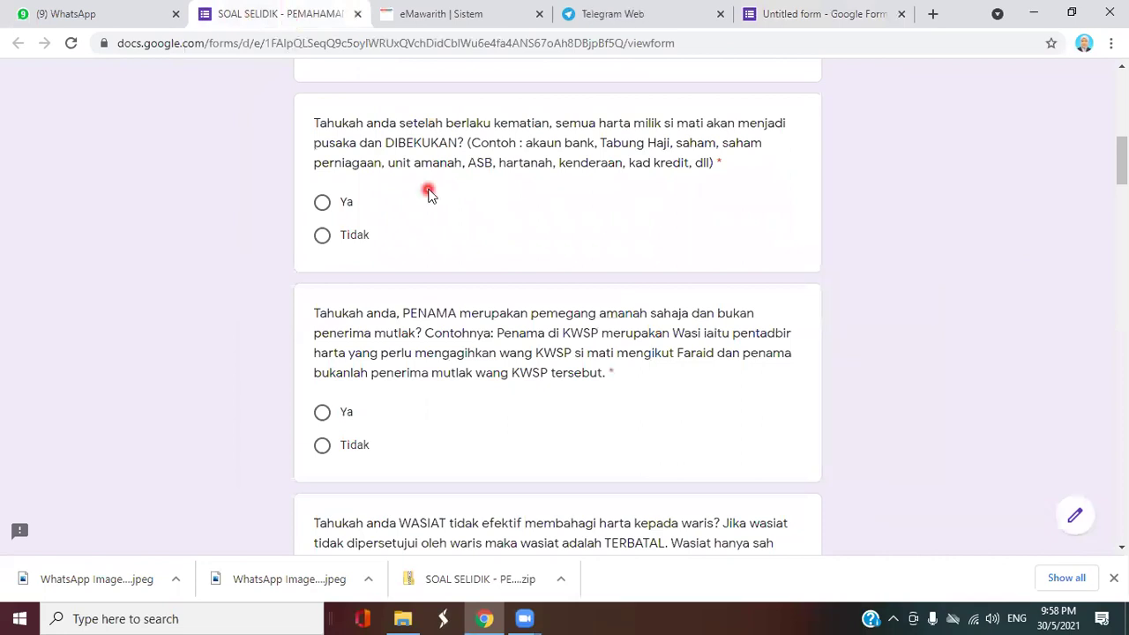
left_click_drag(315, 117, 716, 164)
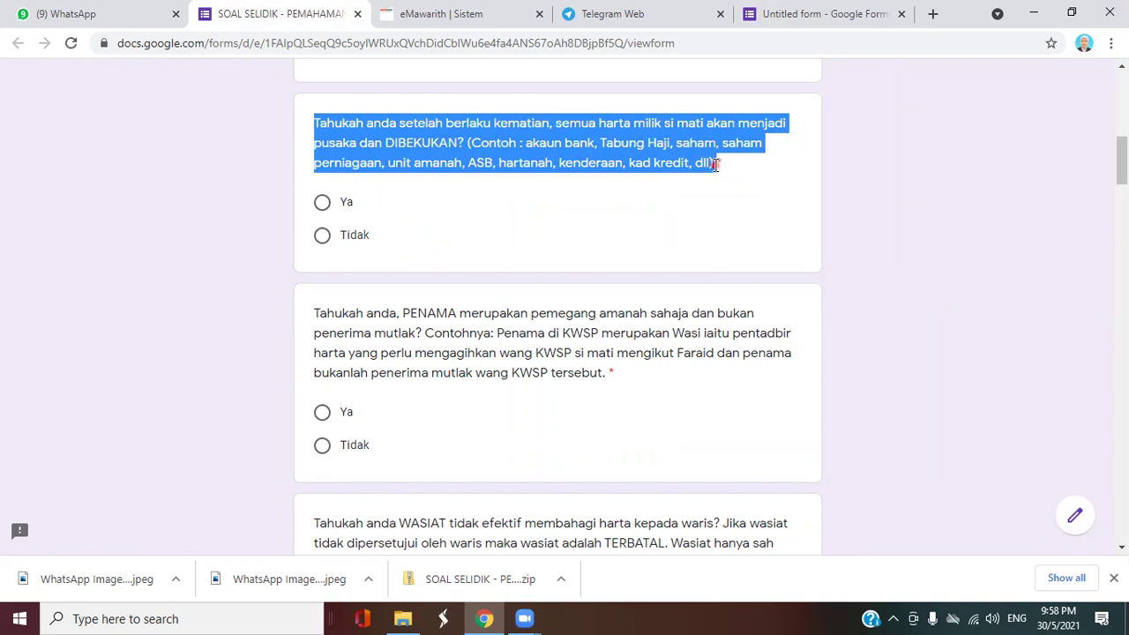
right_click(535, 125)
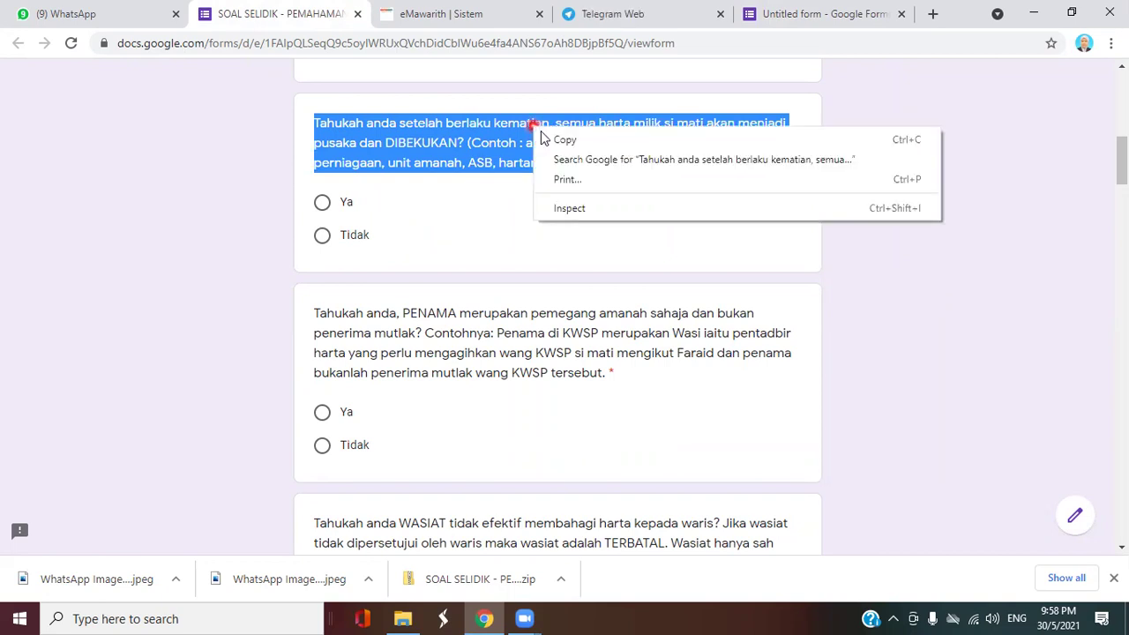
left_click(553, 141)
left_click(780, 15)
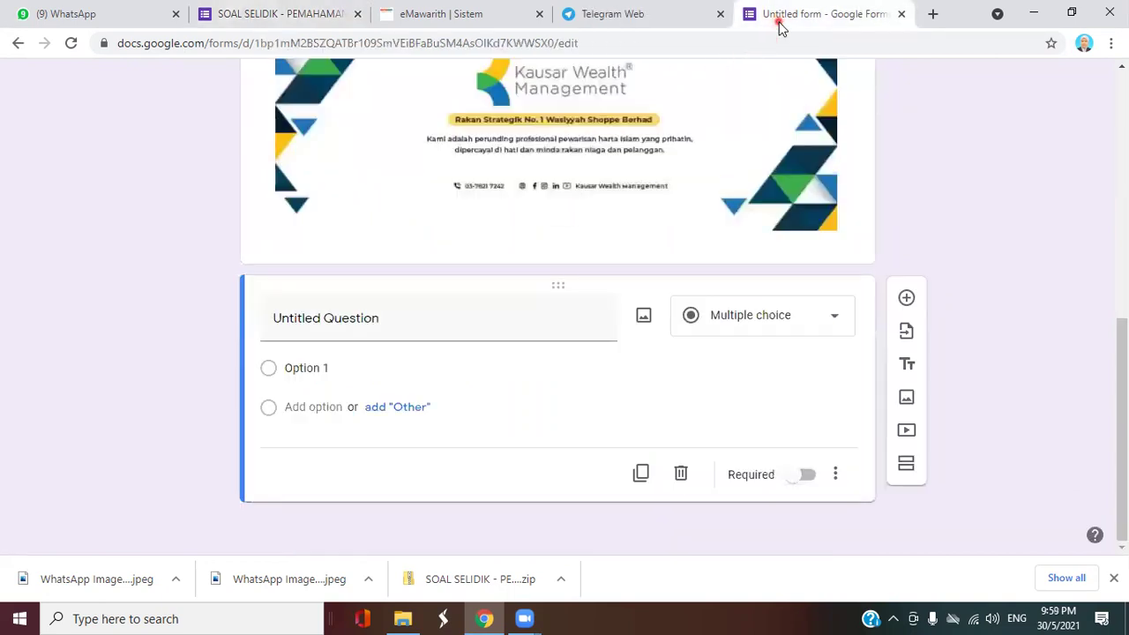
left_click(346, 319)
right_click(343, 321)
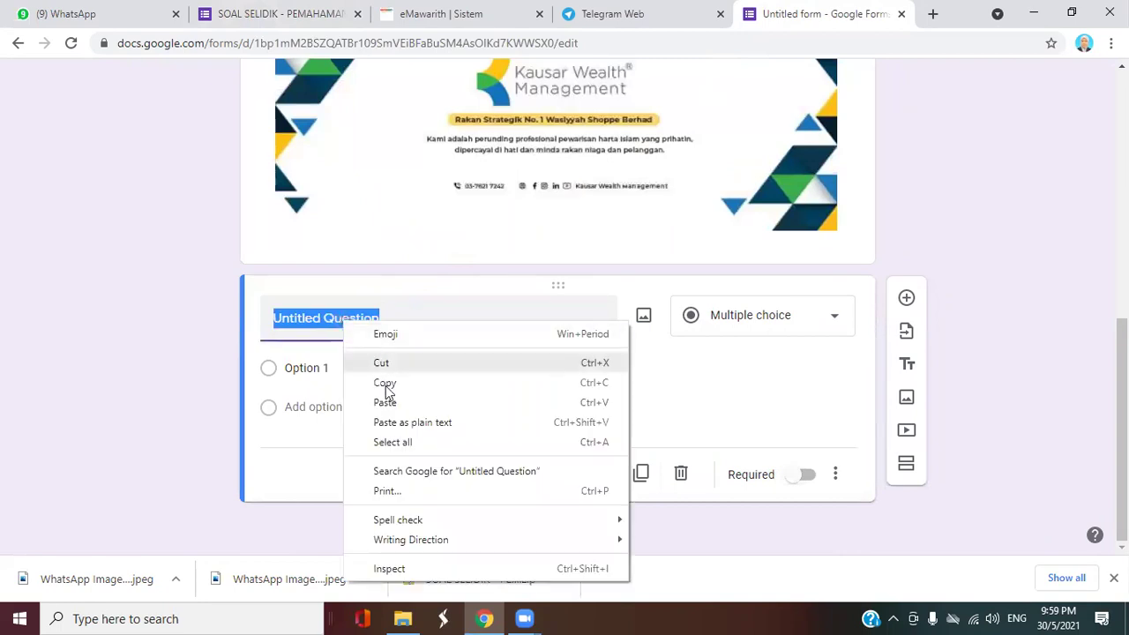
left_click(386, 403)
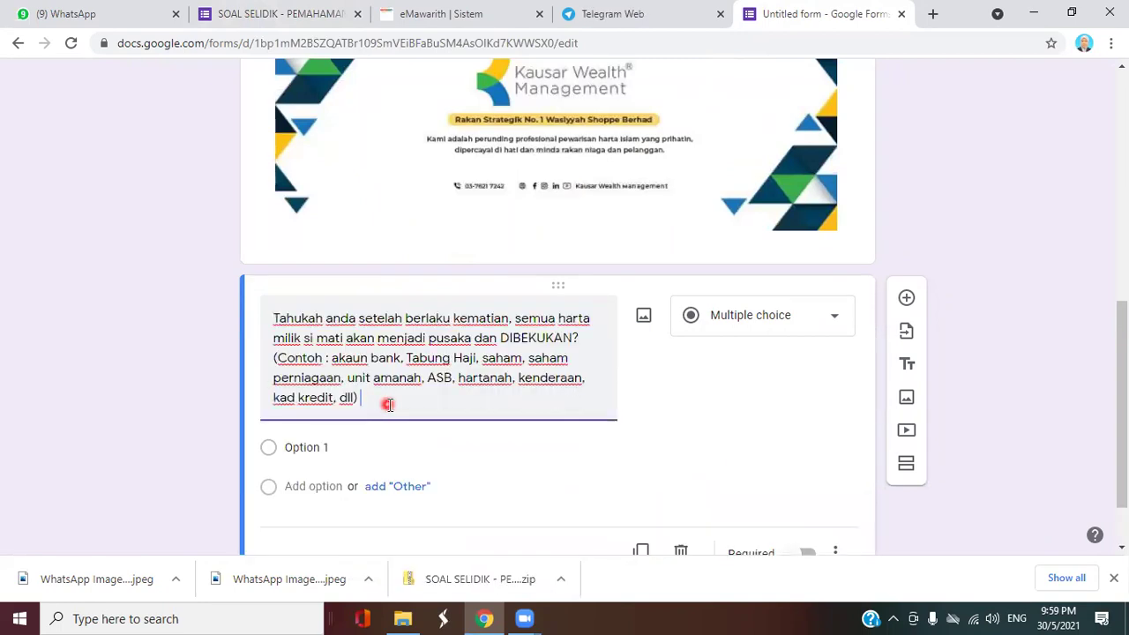
Give the question the two answer options Ya and Tidak.
scroll(651, 406, "down", 1)
left_click(311, 370)
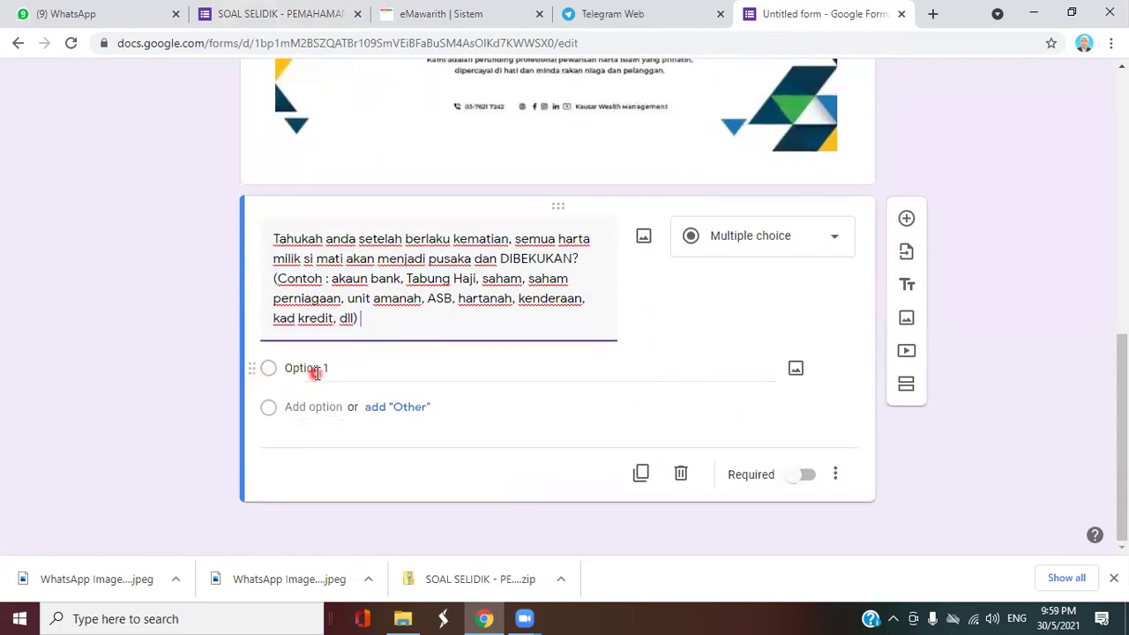
type("Ya")
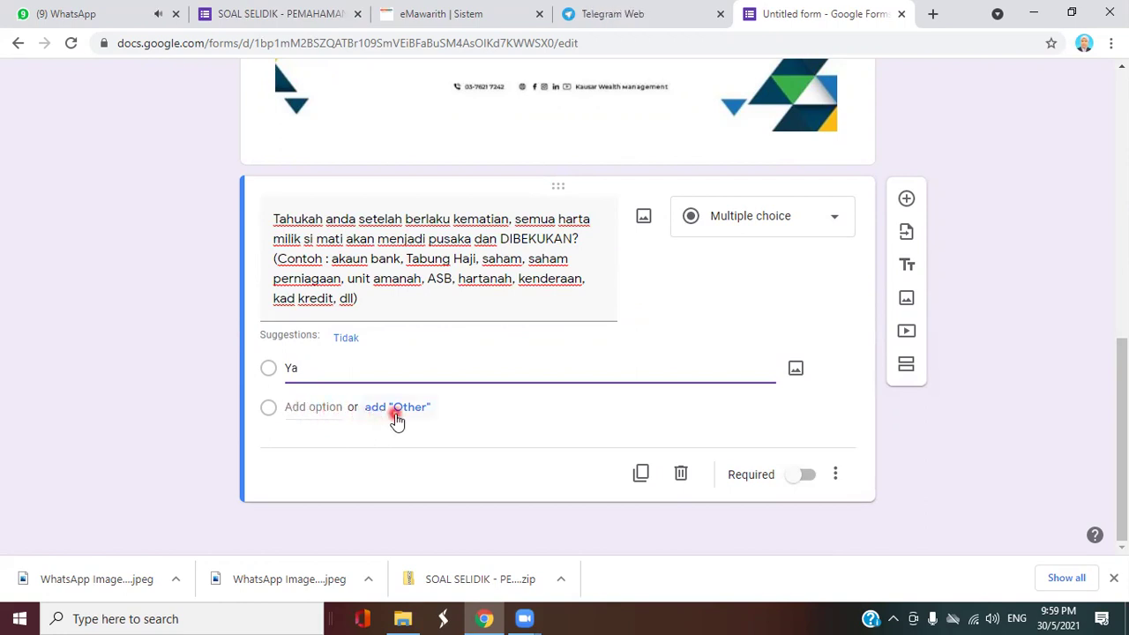
left_click(298, 407)
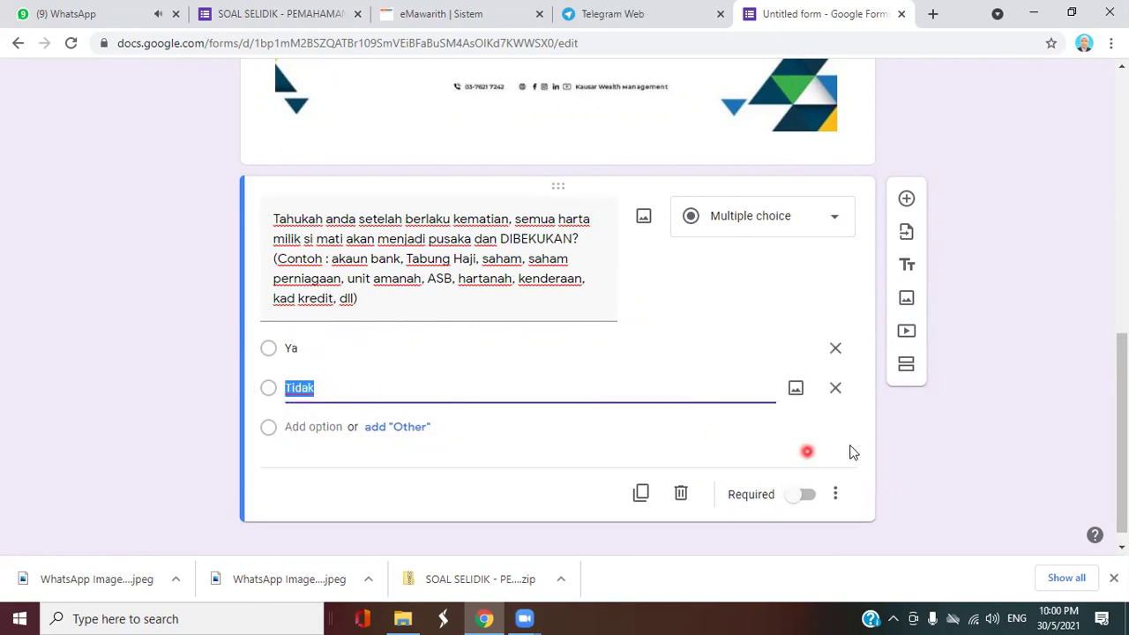
left_click(927, 420)
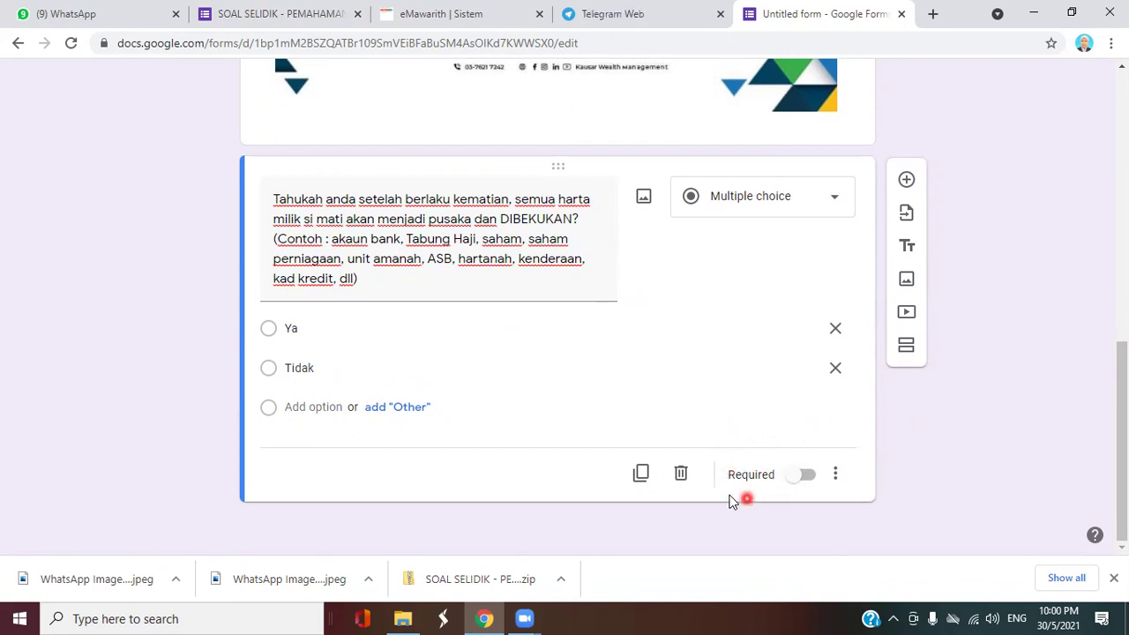
Make the question required and compare it with the required mark on the same question in the sample survey.
left_click(803, 481)
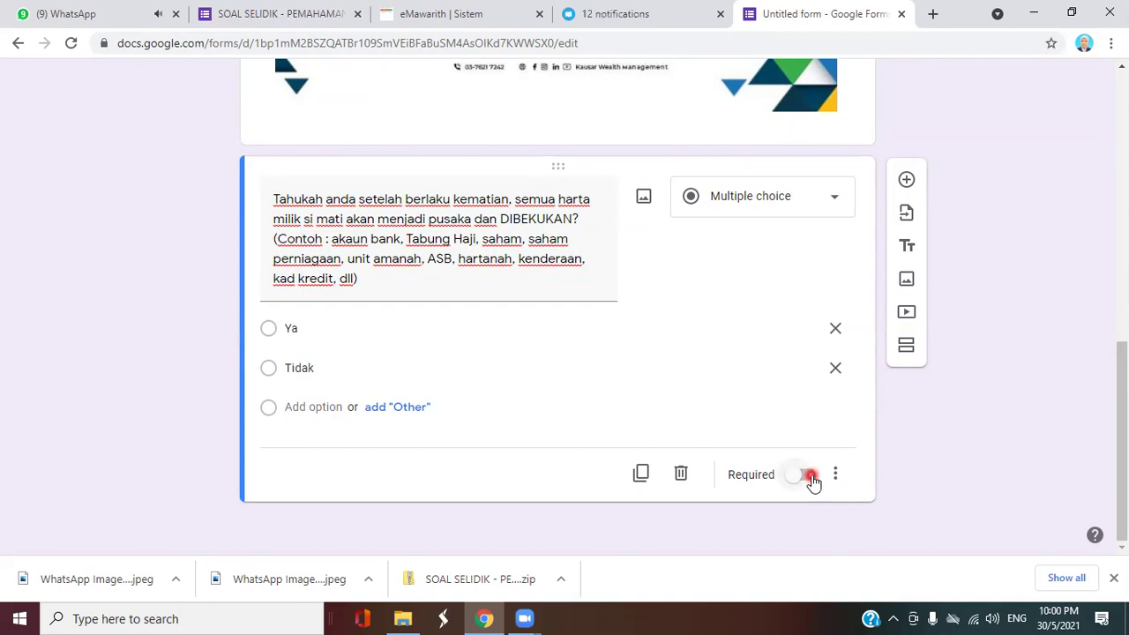
left_click(810, 476)
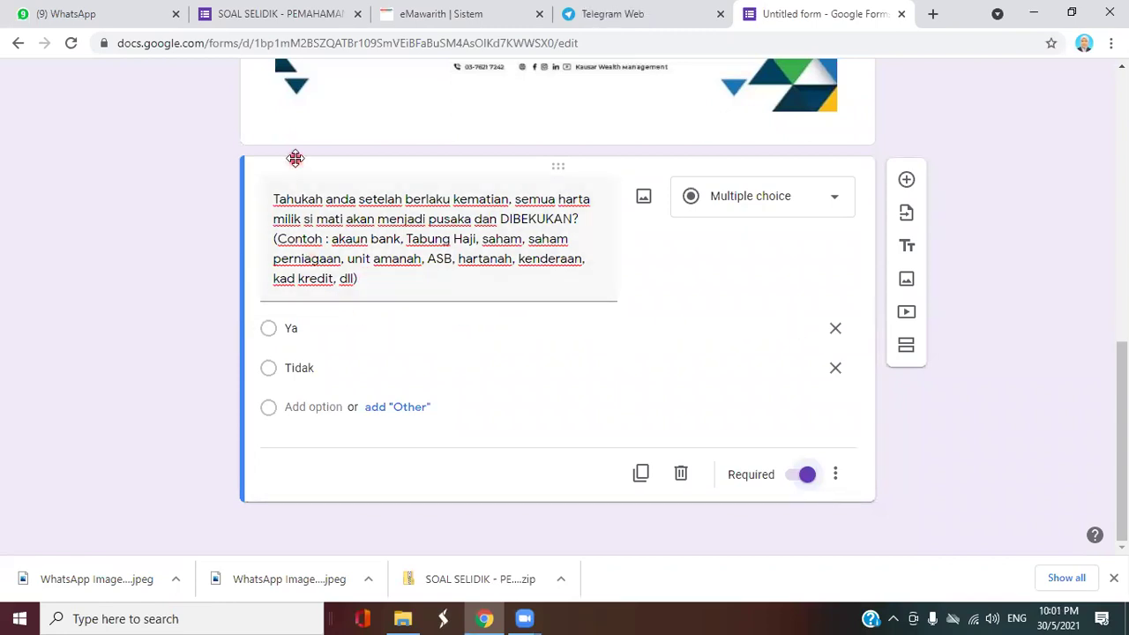
left_click(222, 14)
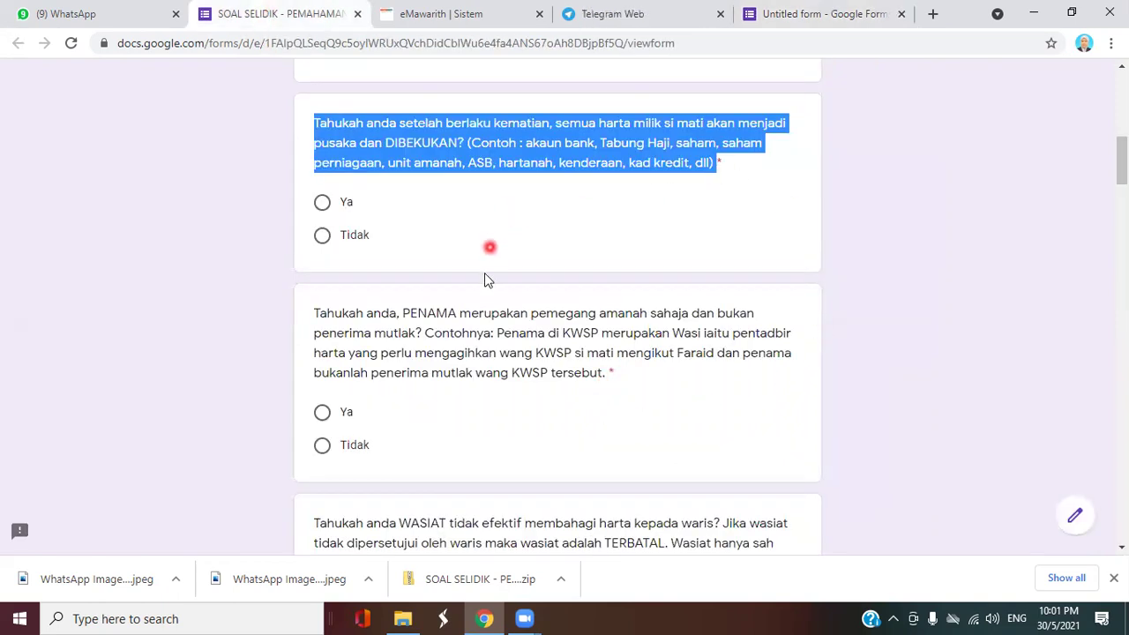
left_click(727, 177)
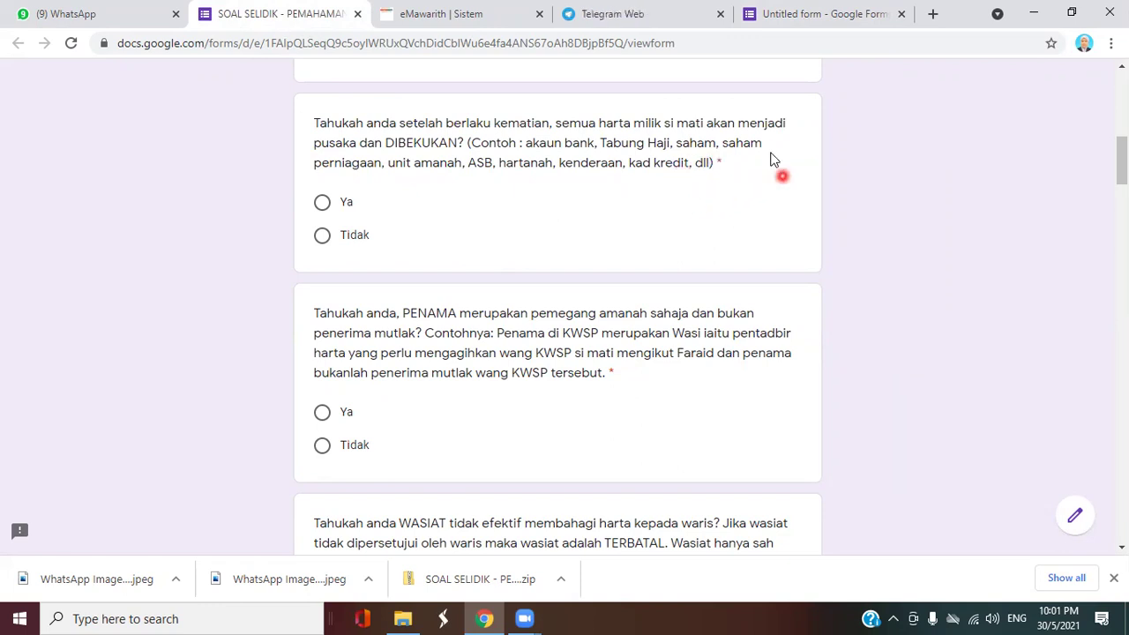
left_click(800, 21)
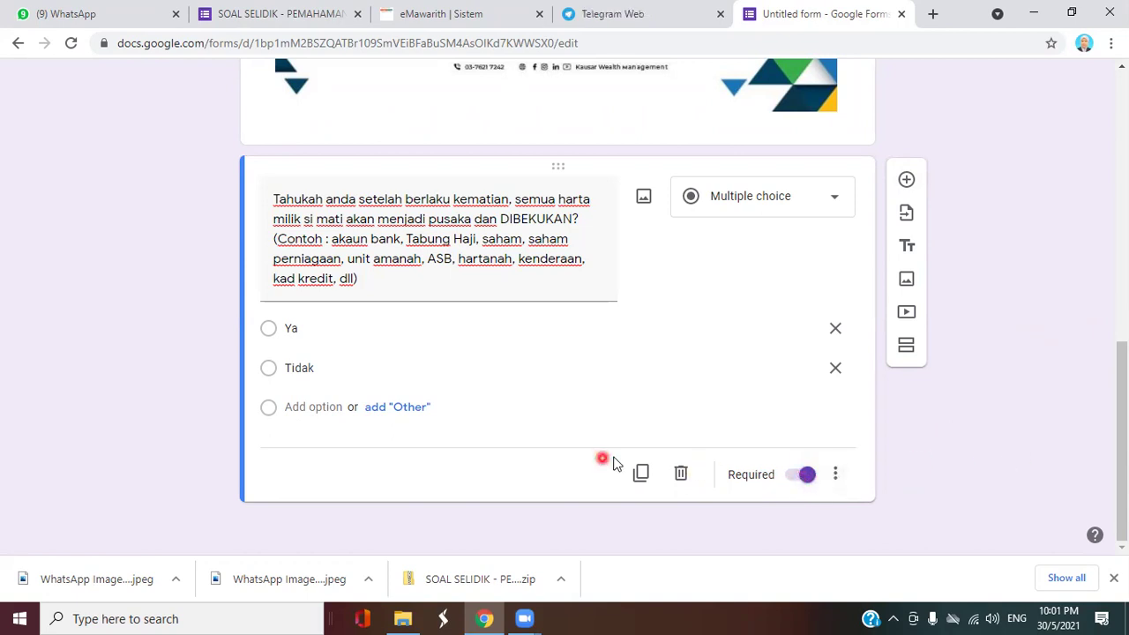
Add a blank multiple-choice question below the DIBEKUKAN question and check the sample survey's following PENAMA and WASIAT questions.
left_click(907, 181)
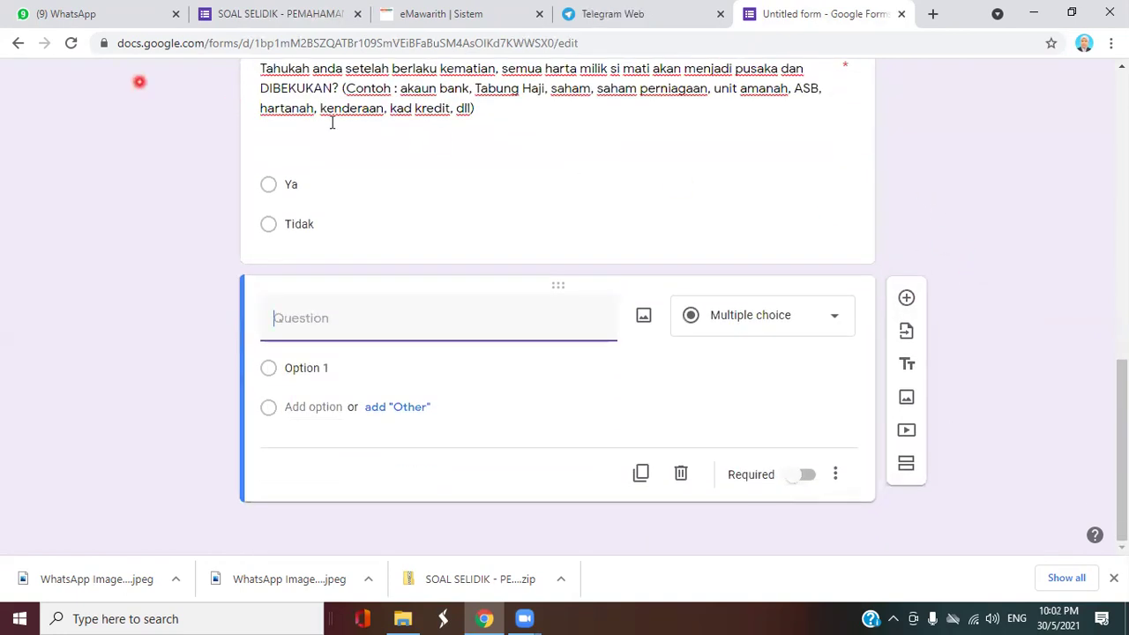
left_click(236, 25)
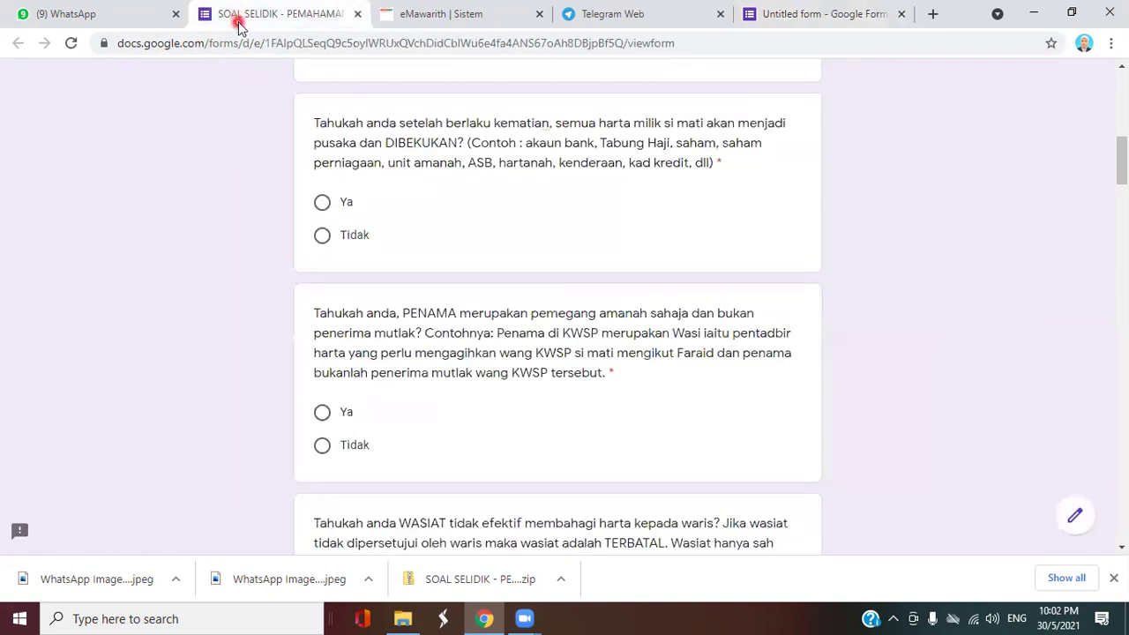
scroll(995, 186, "down", 3)
scroll(995, 186, "up", 1)
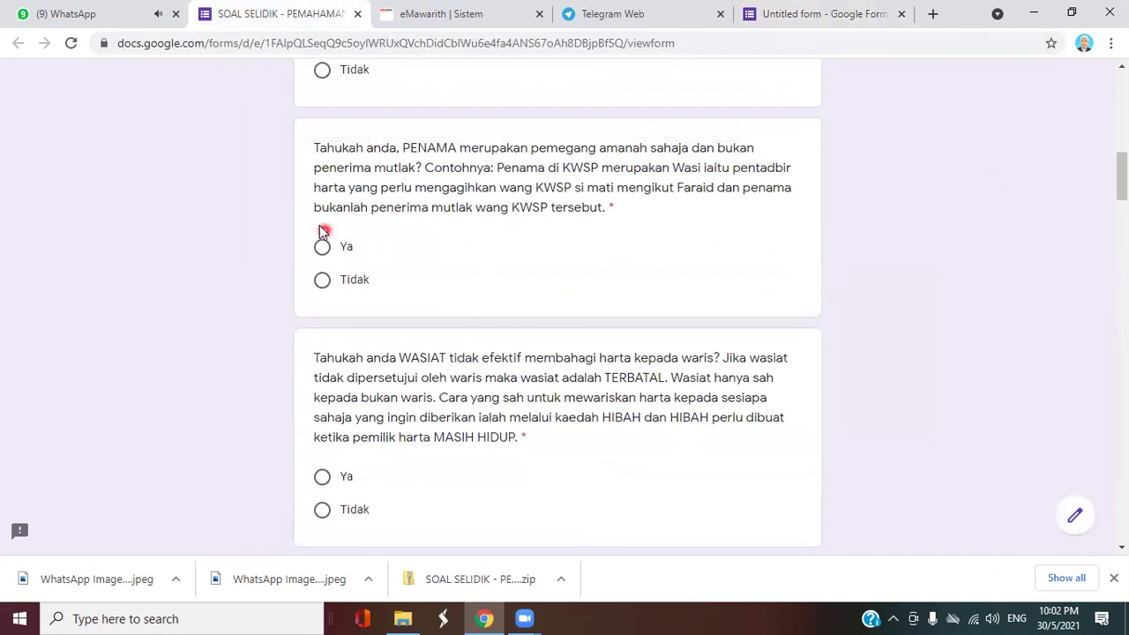
scroll(525, 283, "down", 2)
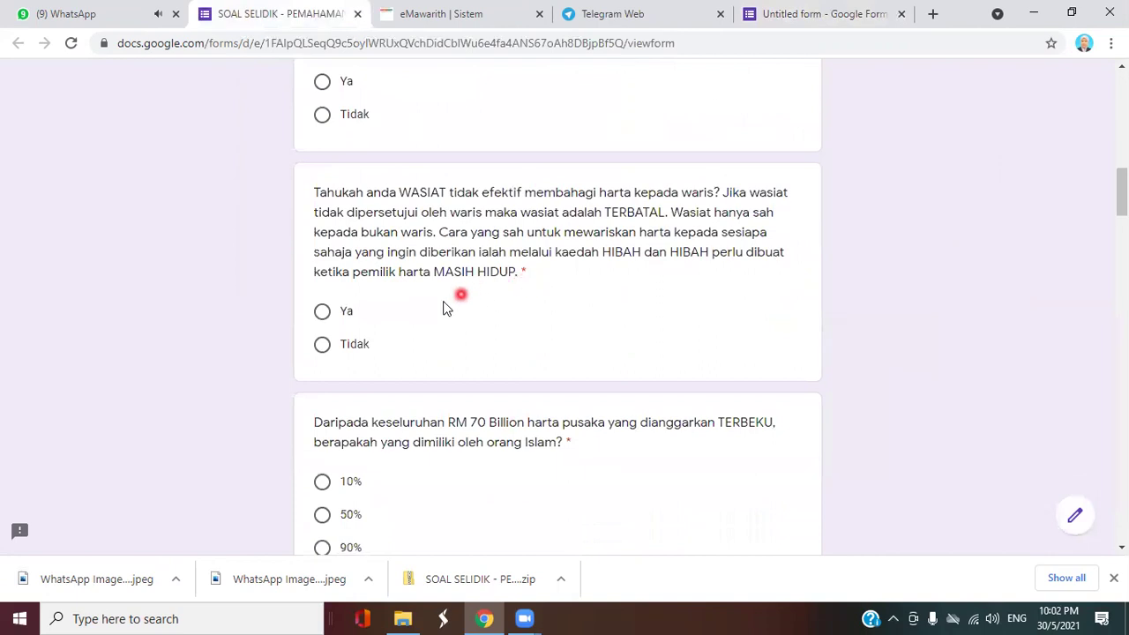
scroll(436, 284, "down", 1)
scroll(437, 287, "up", 2)
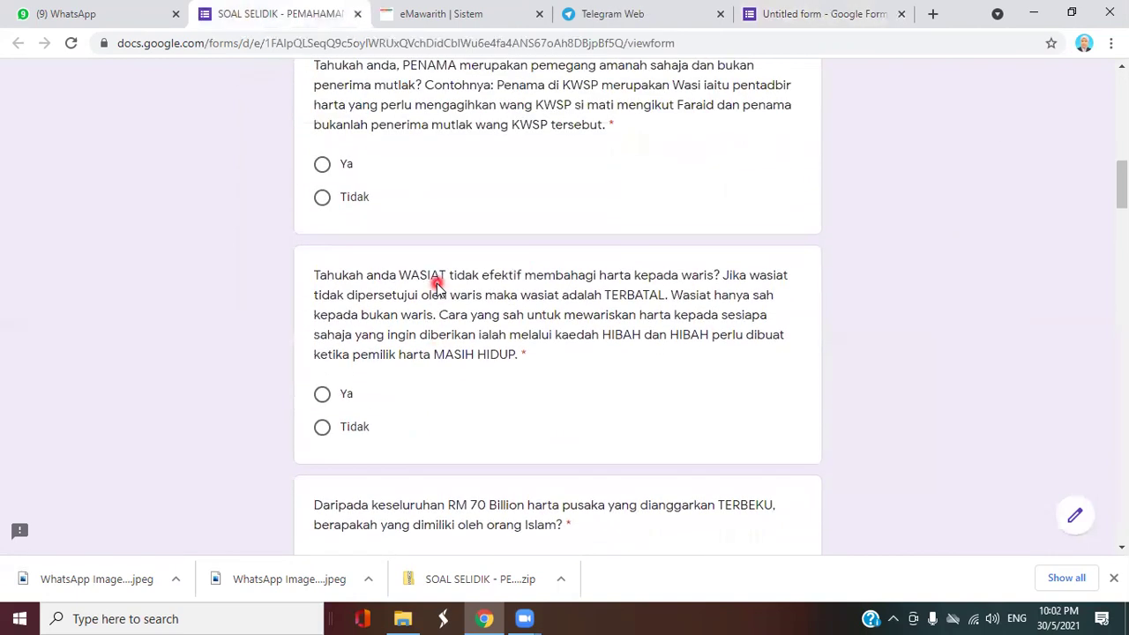
scroll(434, 283, "up", 2)
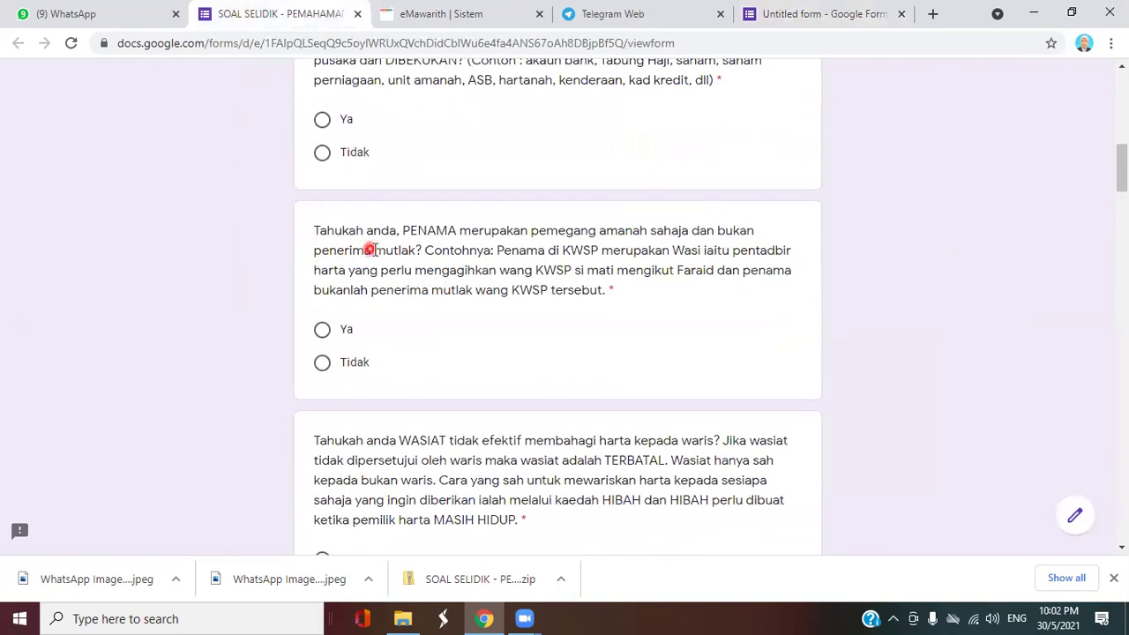
scroll(459, 247, "down", 1)
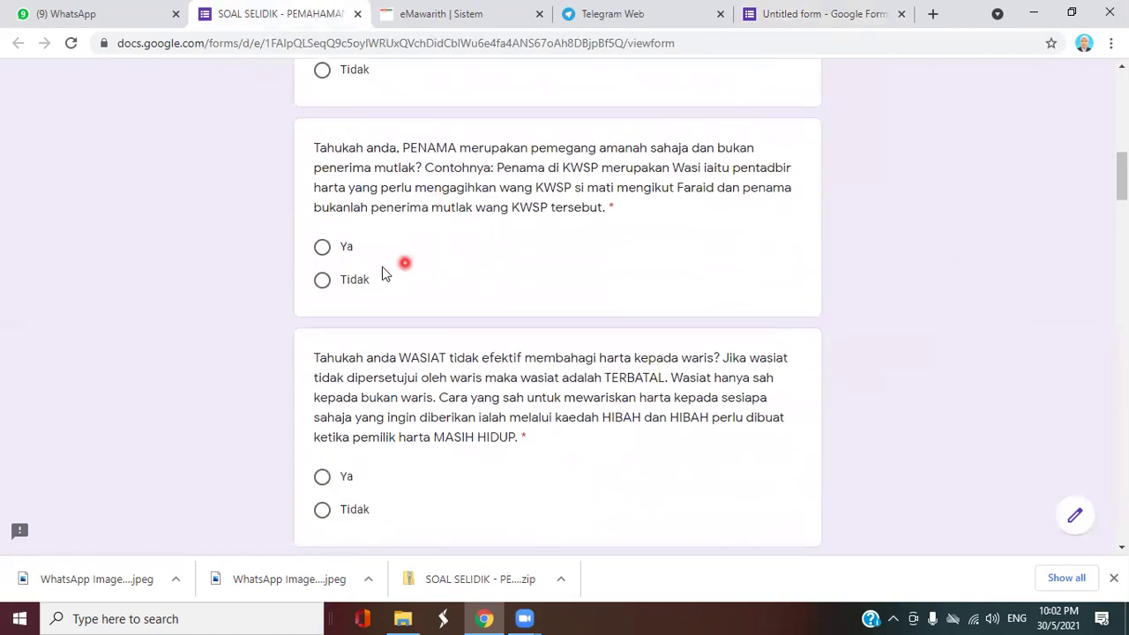
scroll(382, 274, "down", 1)
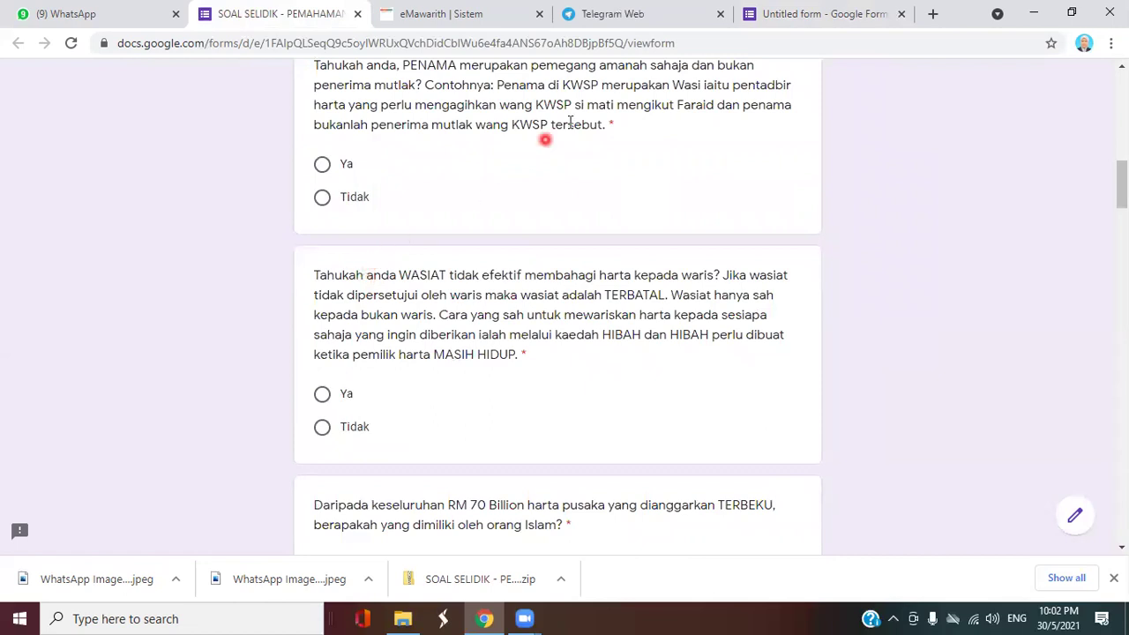
left_click(776, 19)
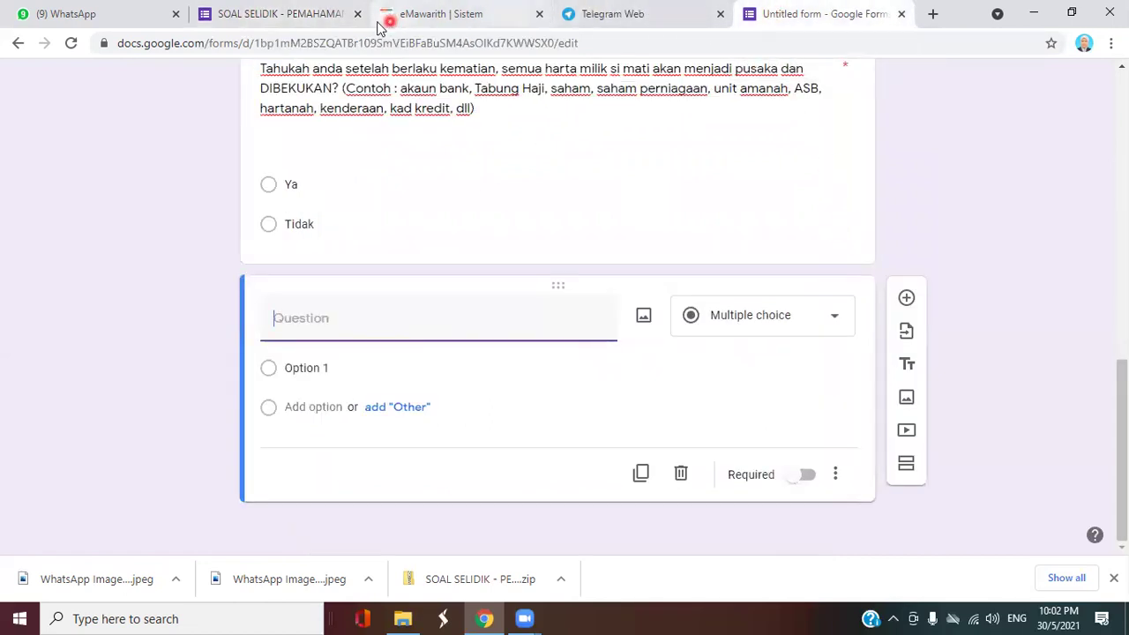
Review the sample survey's remaining questions from WASIAT through to the Nama field, and return to the new form.
left_click(279, 19)
scroll(656, 270, "down", 2)
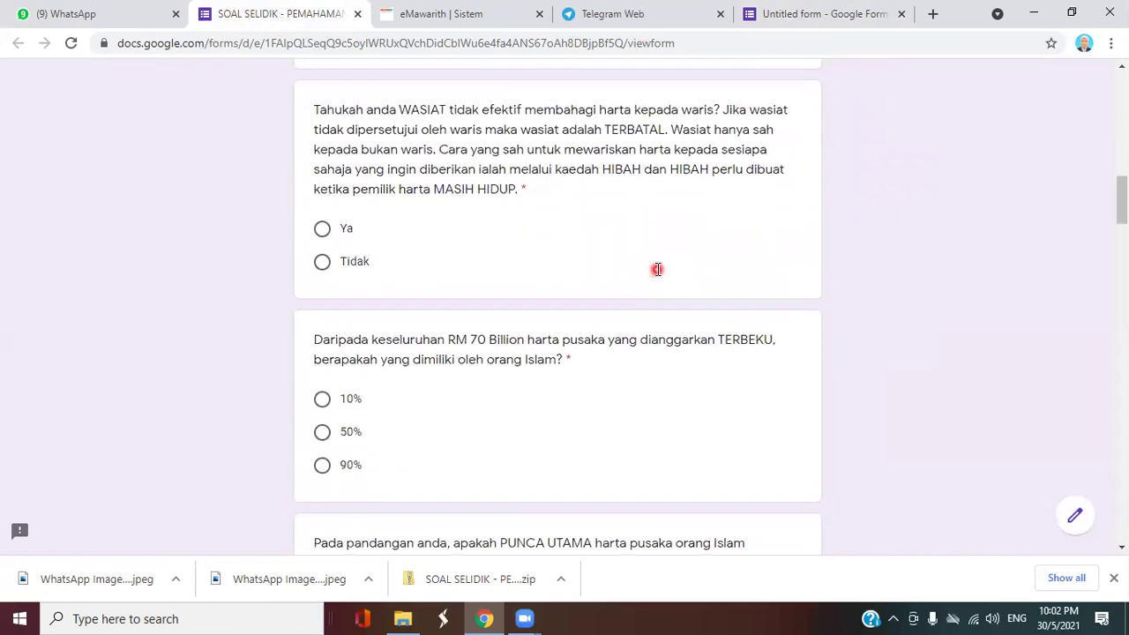
scroll(657, 273, "down", 3)
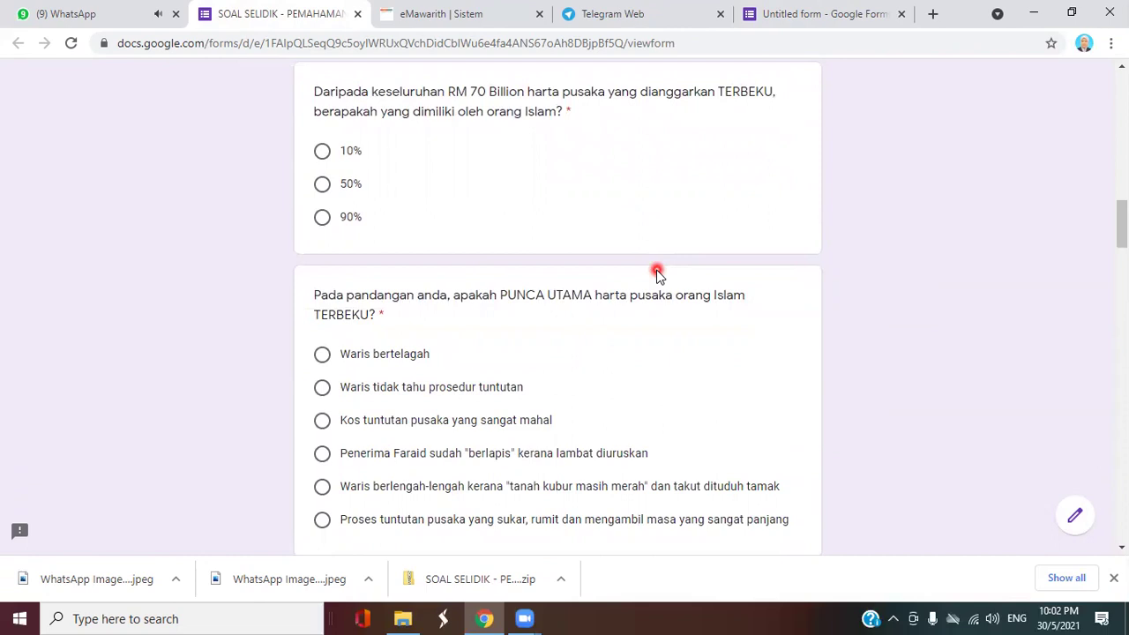
scroll(662, 267, "down", 3)
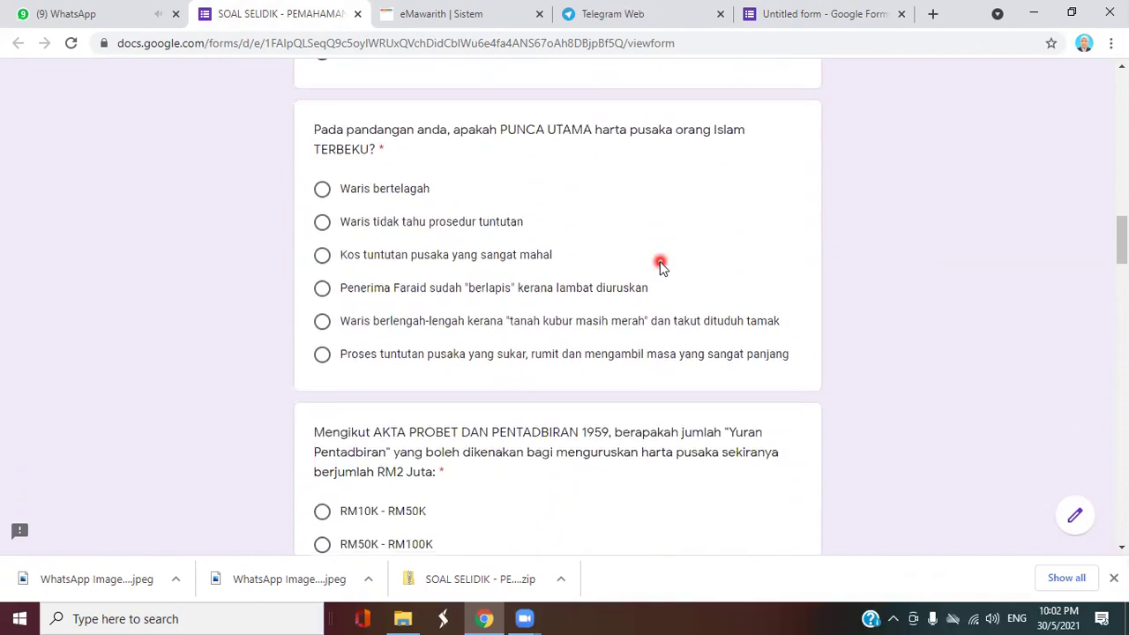
scroll(661, 266, "down", 5)
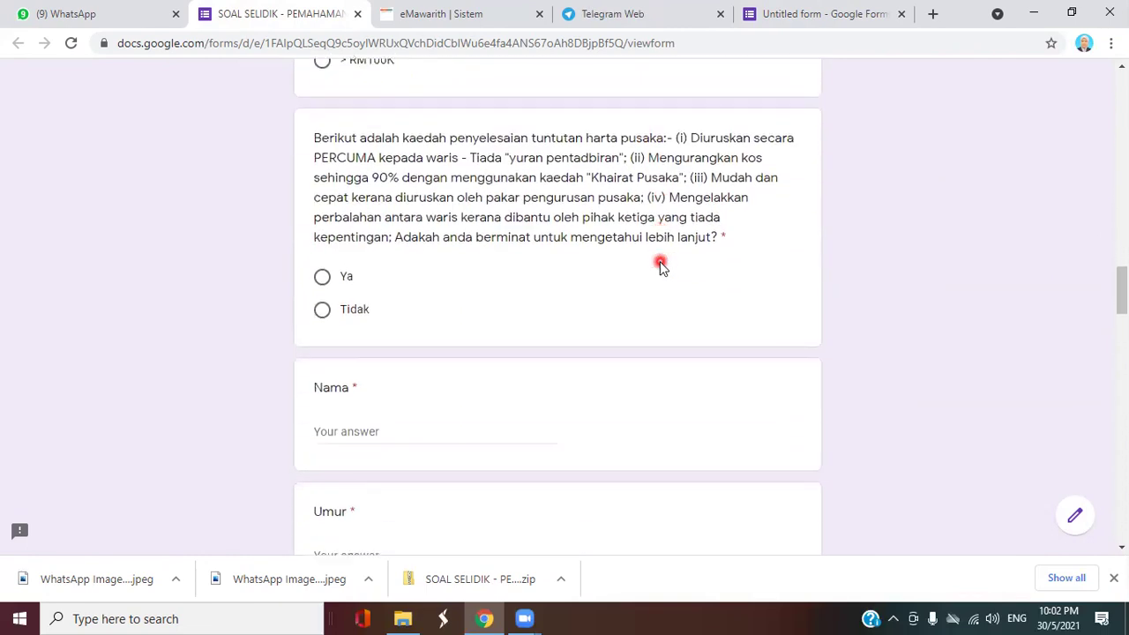
scroll(662, 266, "up", 1)
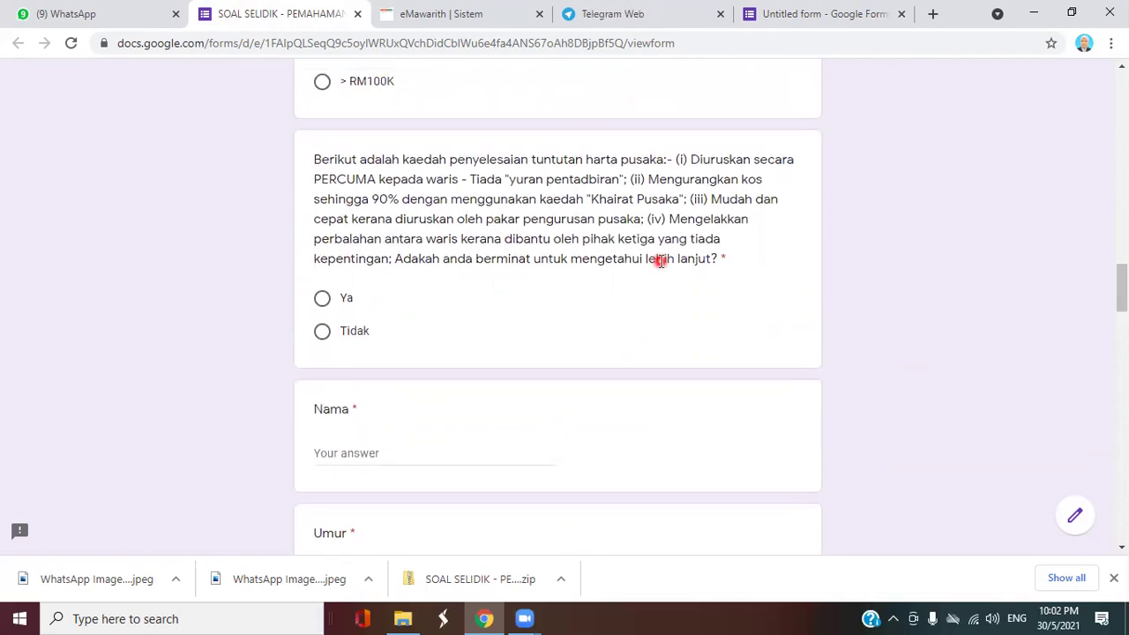
left_click(782, 16)
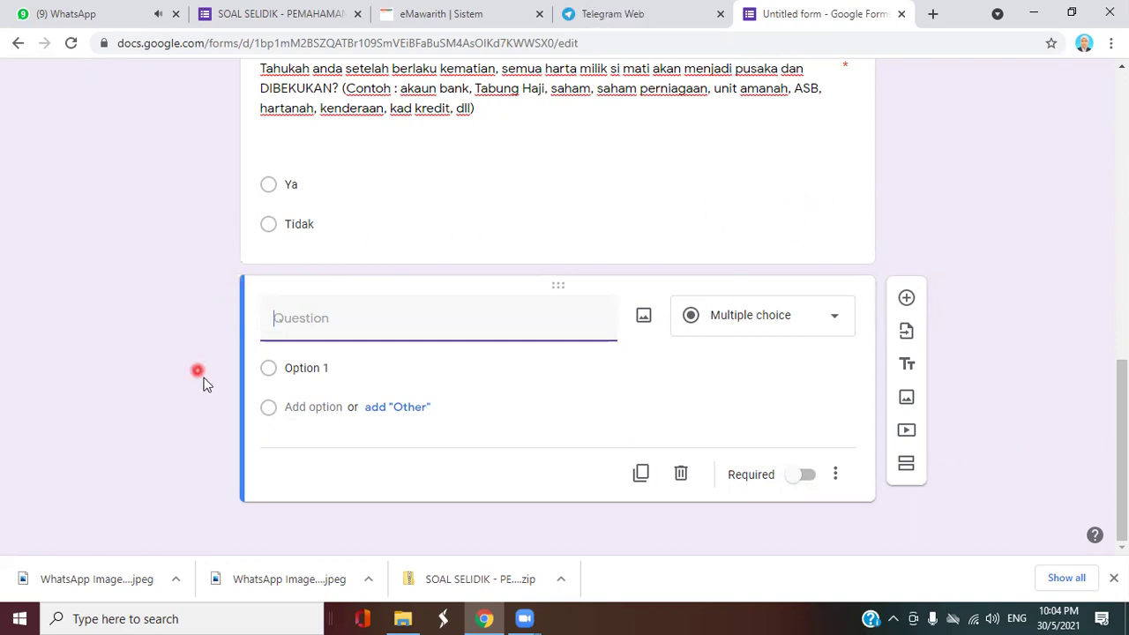
Examine the sample survey's Nama and Umur fields and the question before them, going back up to the survey title.
left_click(294, 15)
scroll(347, 352, "down", 1)
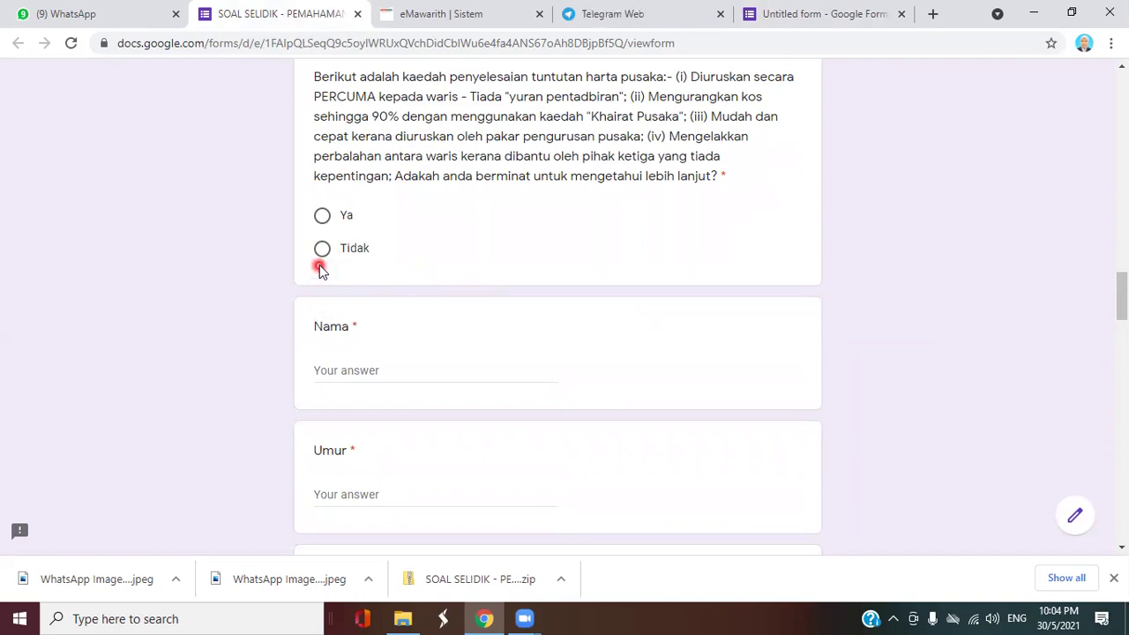
scroll(319, 265, "up", 1)
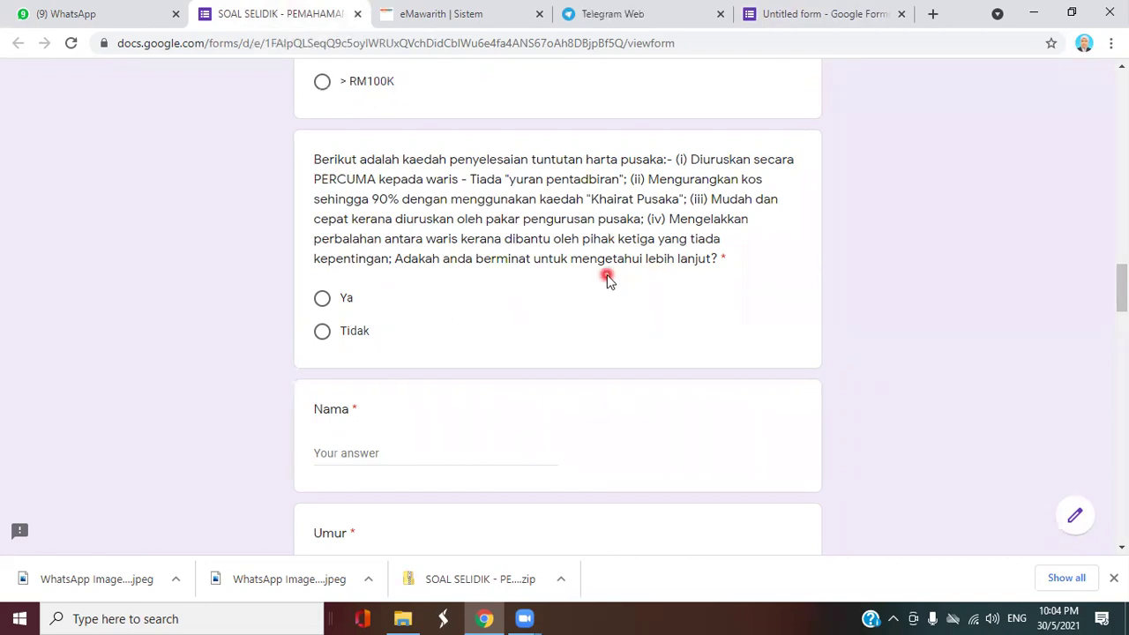
scroll(607, 274, "up", 2)
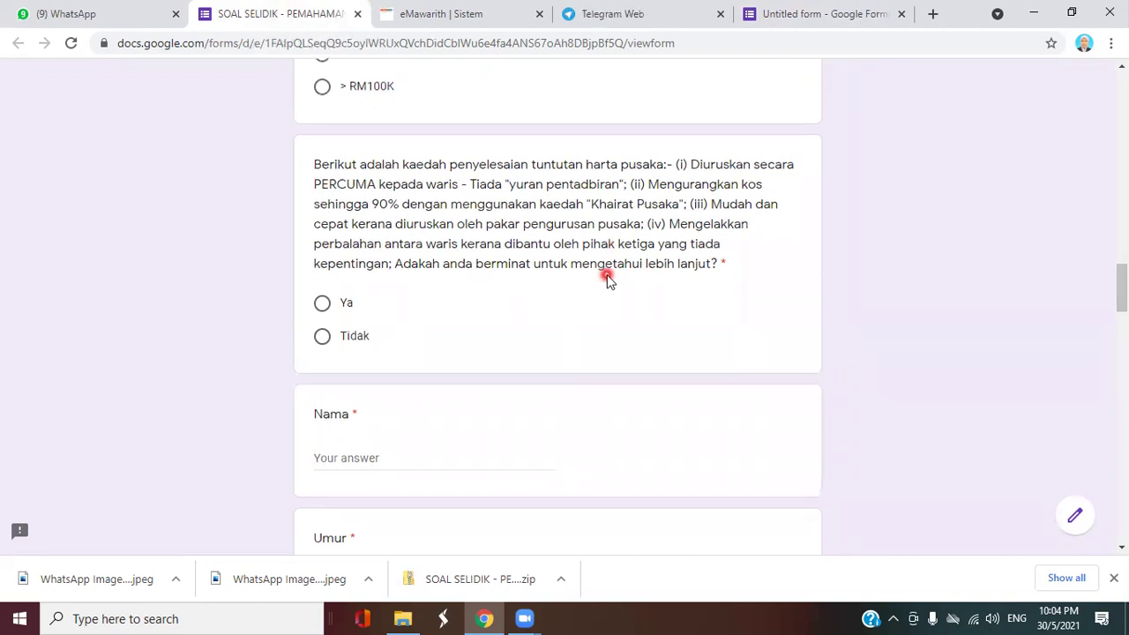
scroll(607, 279, "up", 12)
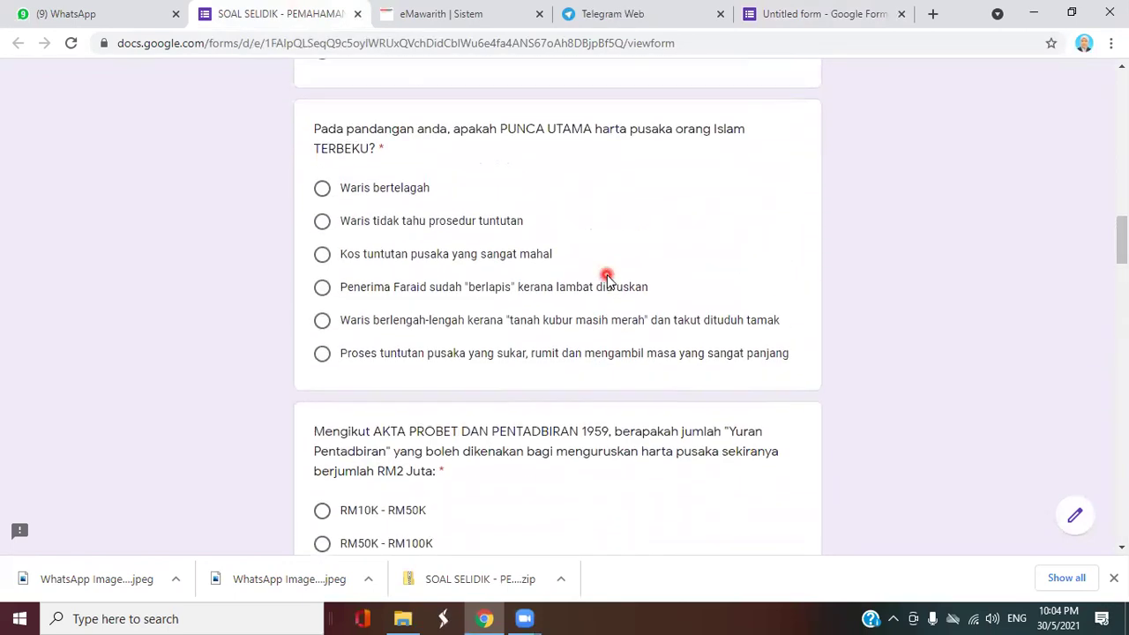
scroll(607, 278, "up", 8)
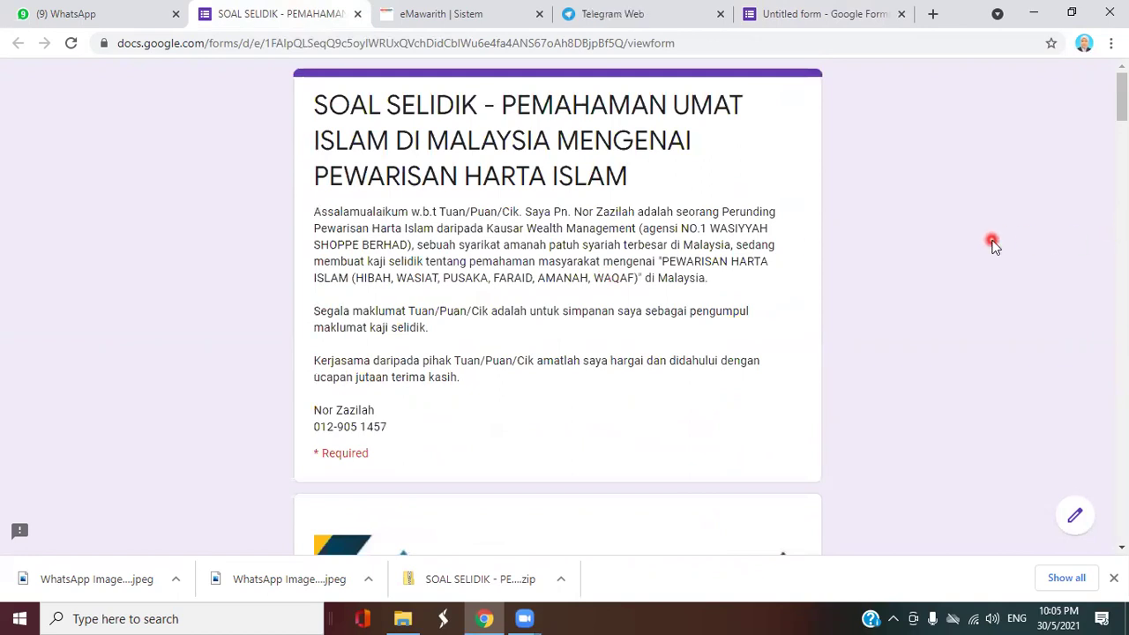
Examine the sample survey's introduction, Kausar Wealth Management banner and first question about DIBEKUKAN.
scroll(993, 246, "down", 2)
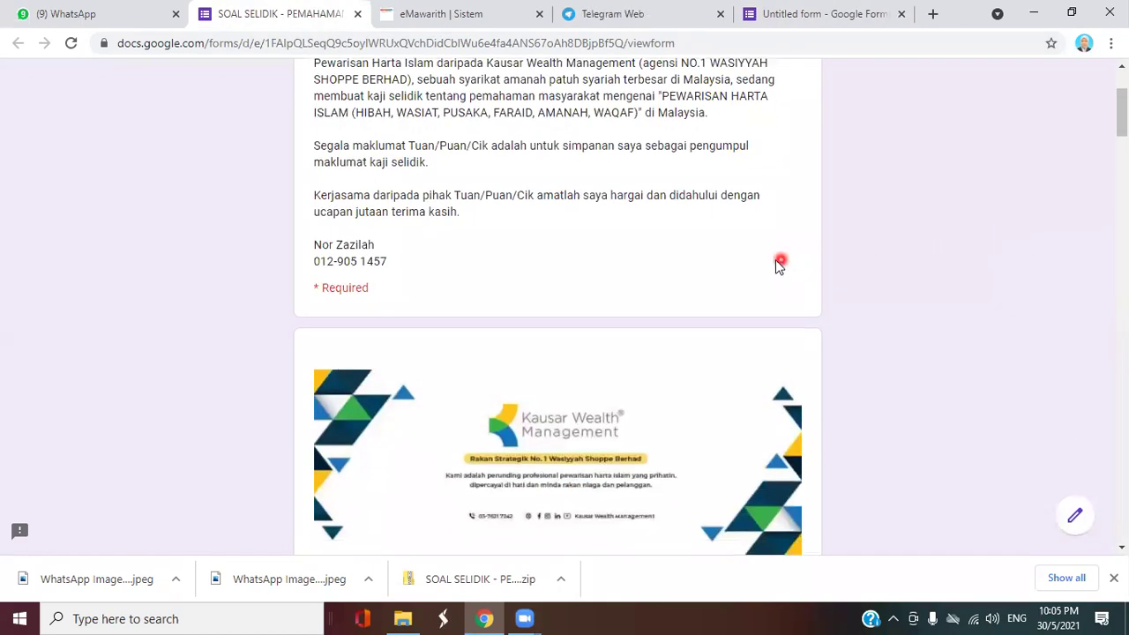
scroll(764, 272, "down", 4)
scroll(764, 272, "down", 1)
scroll(765, 277, "down", 1)
scroll(765, 276, "up", 3)
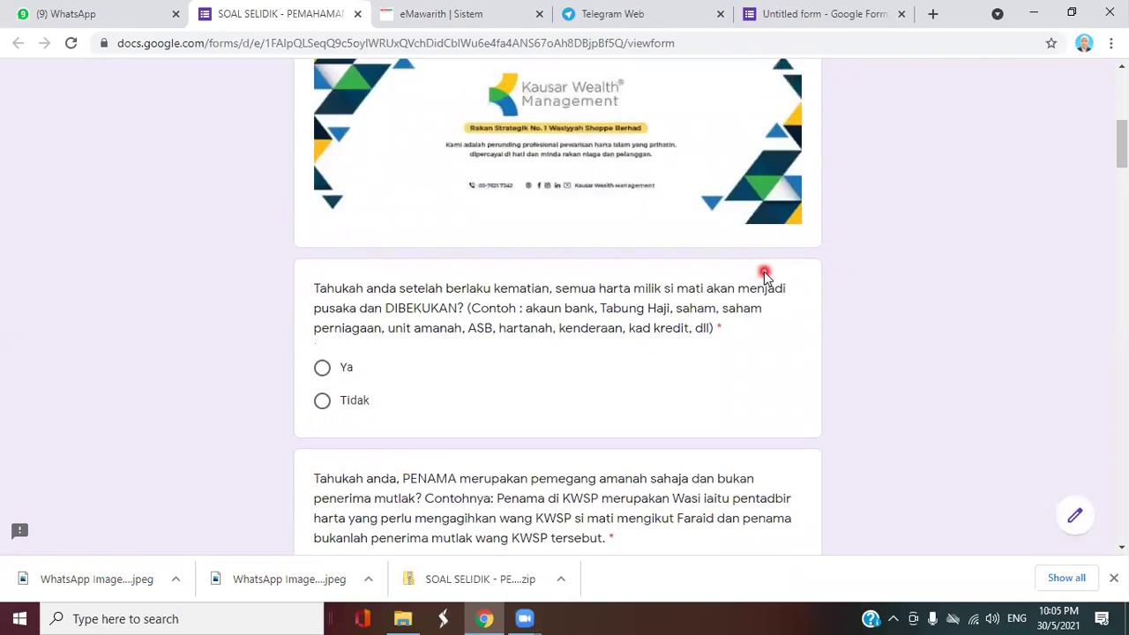
scroll(764, 272, "up", 1)
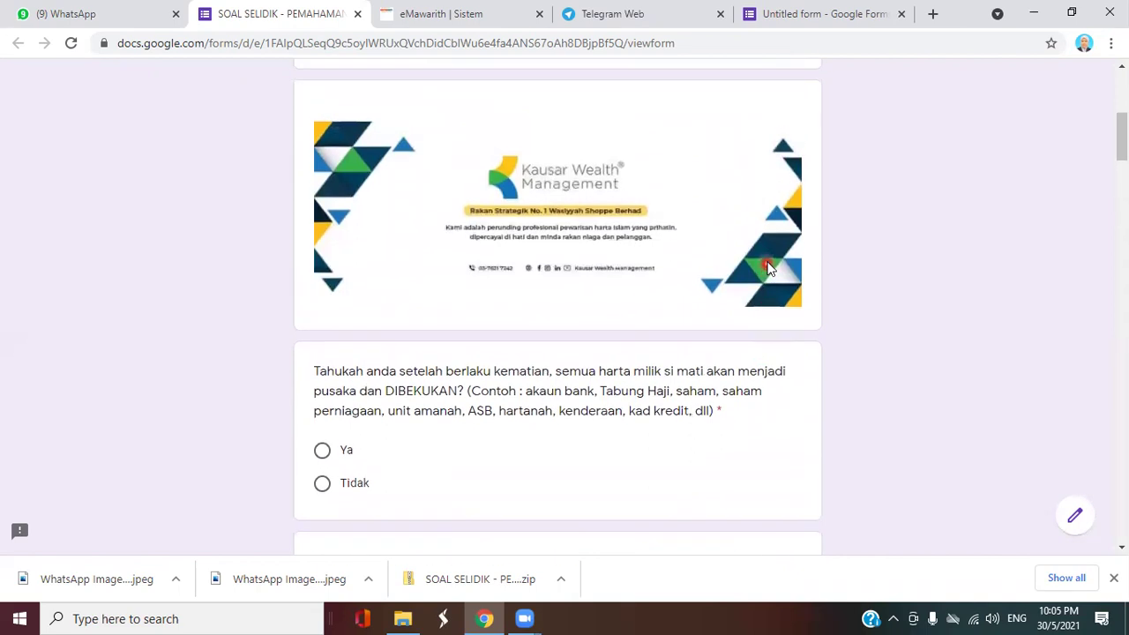
scroll(767, 265, "up", 1)
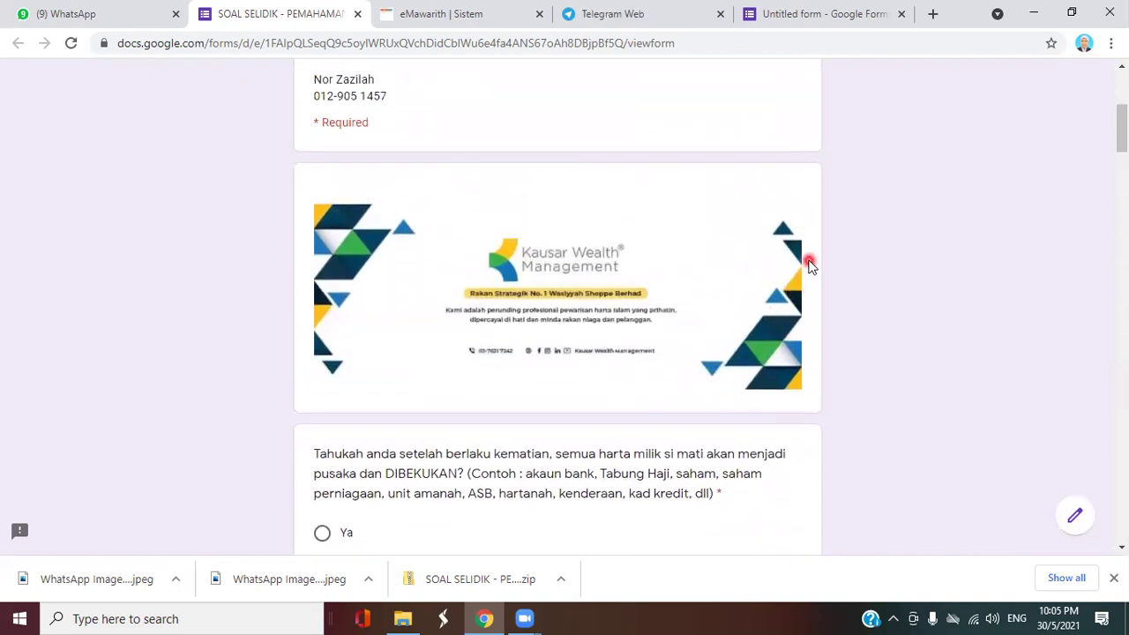
scroll(808, 258, "up", 1)
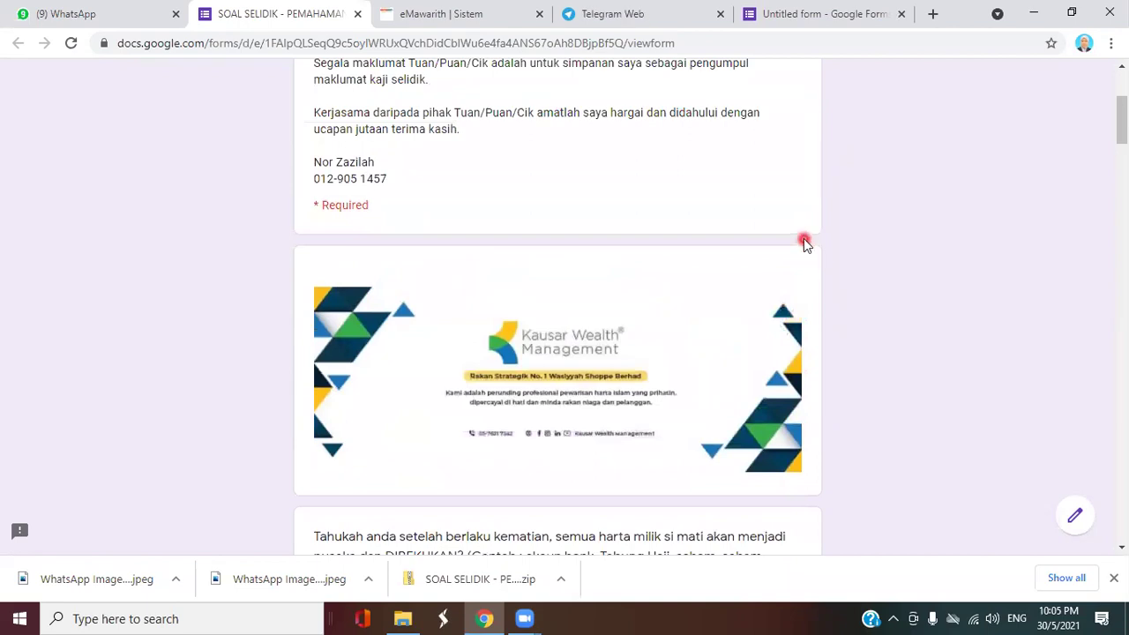
scroll(797, 273, "up", 3)
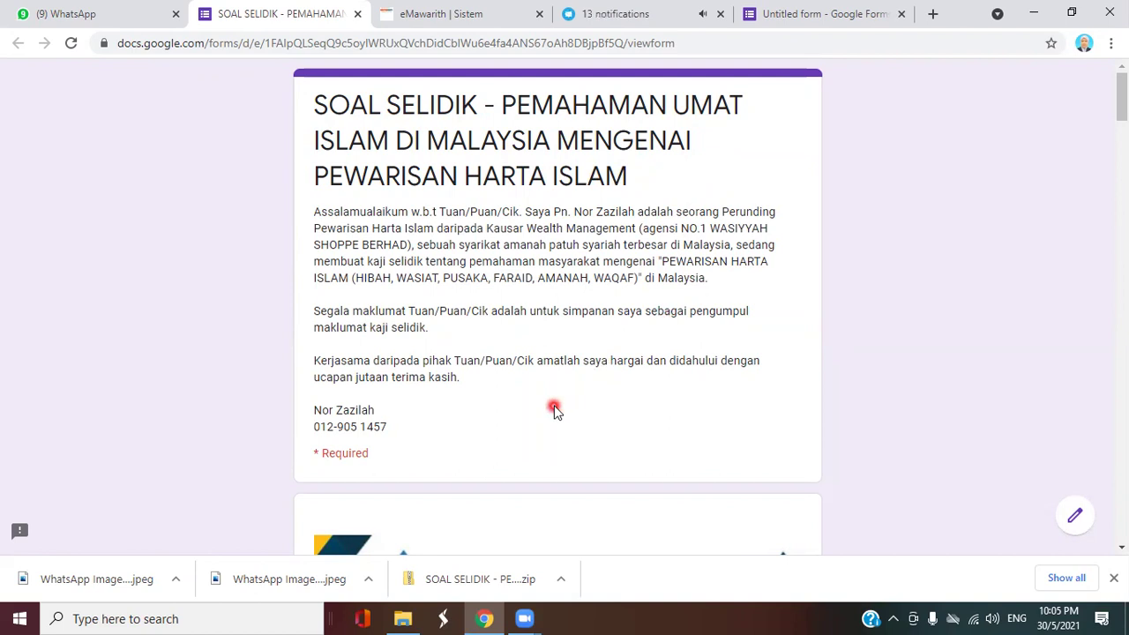
Go through the sample survey's questions and answer options from the banner down past the PUNCA UTAMA question.
scroll(555, 411, "down", 4)
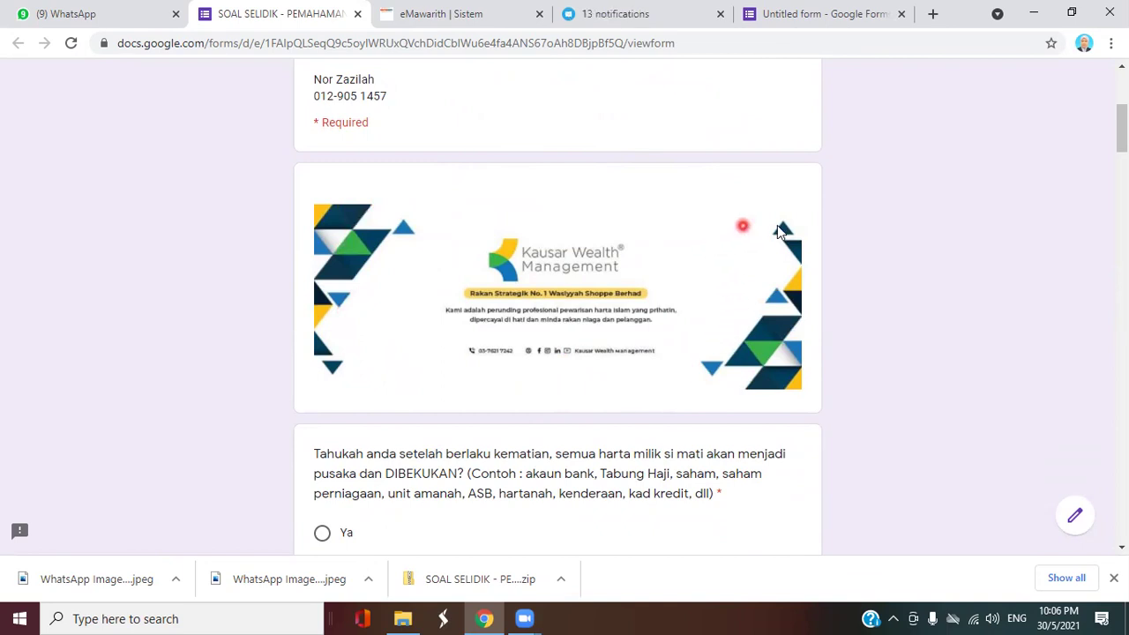
scroll(726, 262, "down", 3)
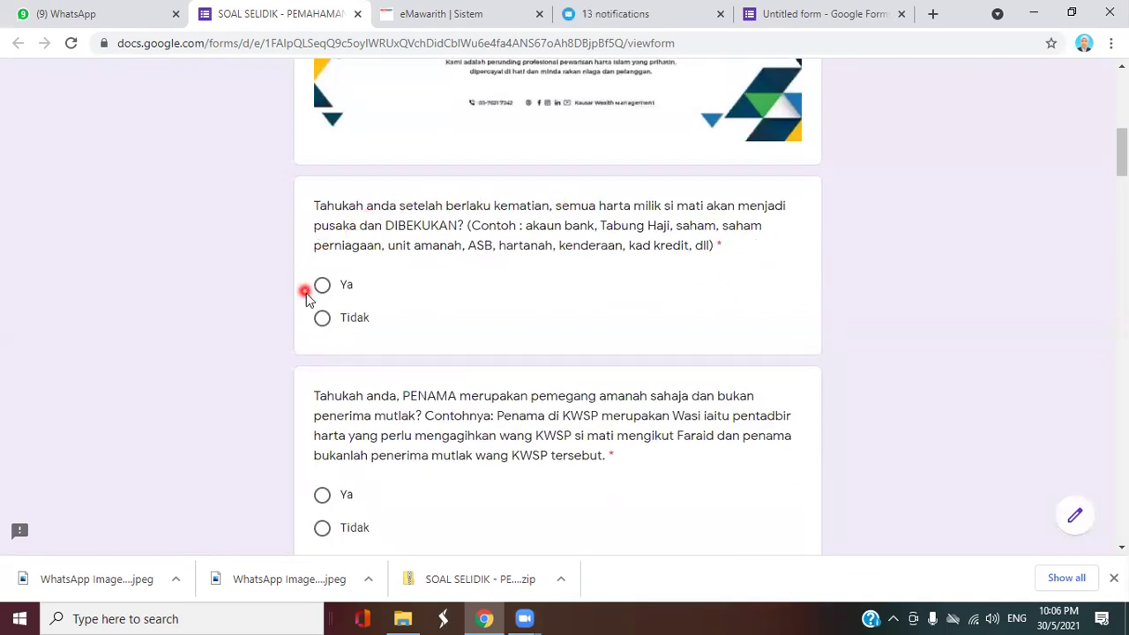
scroll(732, 228, "down", 2)
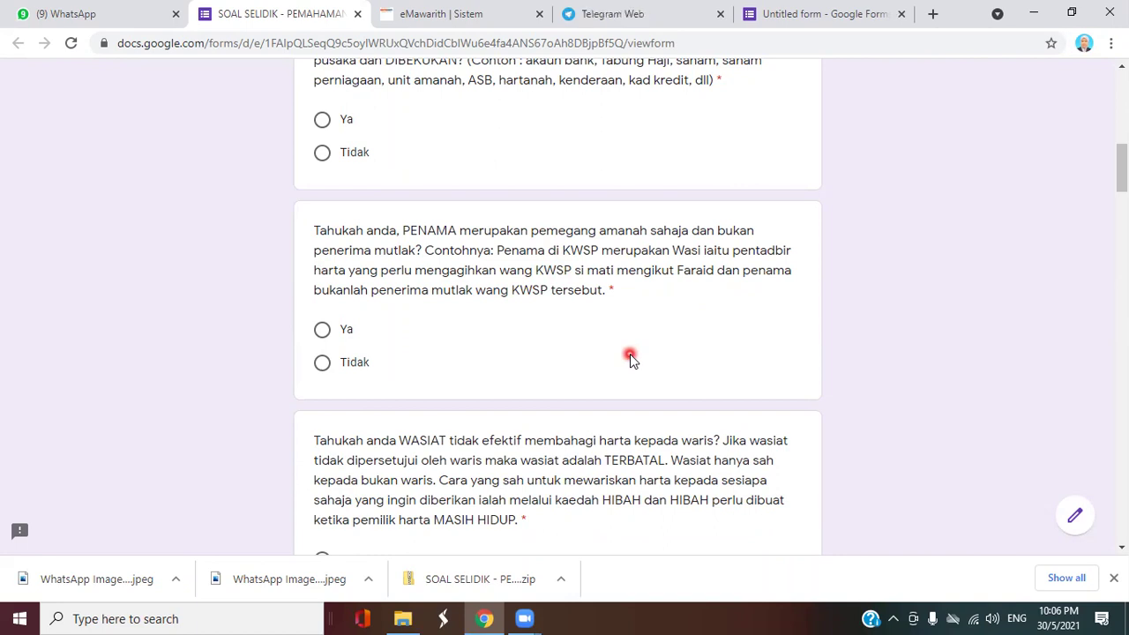
scroll(630, 353, "down", 8)
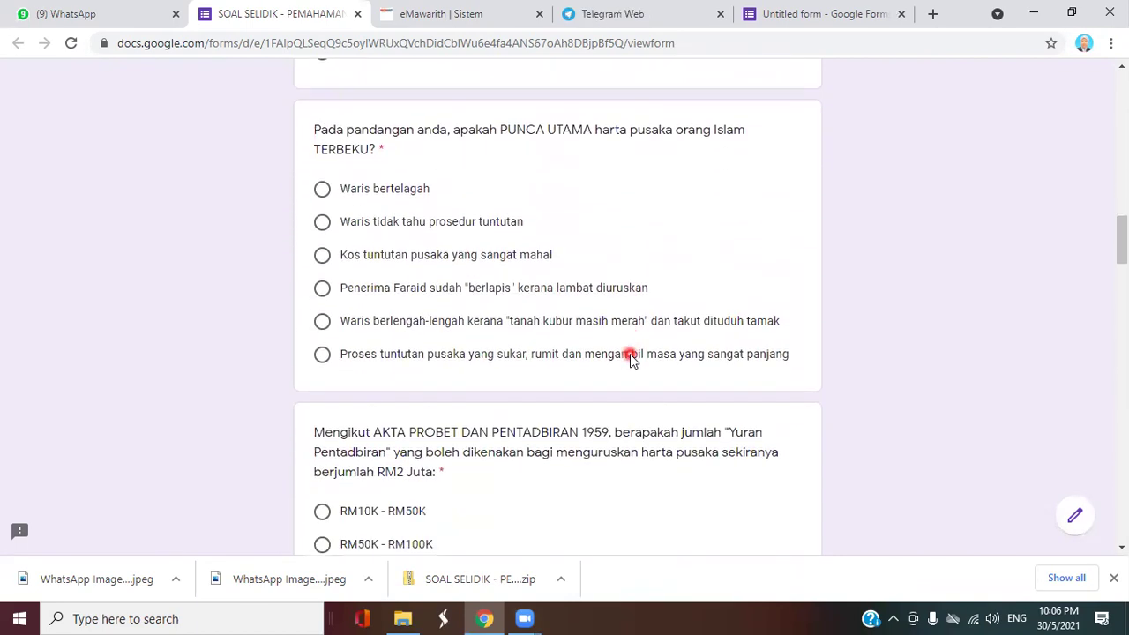
scroll(630, 357, "down", 7)
scroll(630, 354, "down", 2)
scroll(630, 354, "up", 11)
scroll(630, 354, "down", 3)
Select the new form's blank question option and compare it with the sample survey's PENAMA and WASIAT questions.
left_click(808, 15)
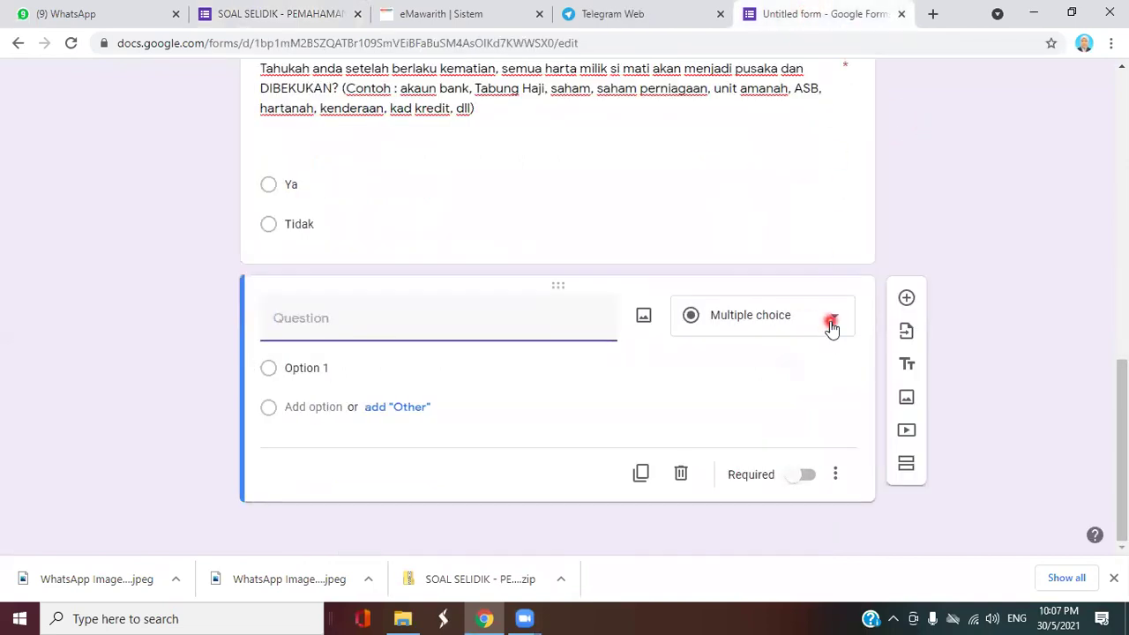
left_click(330, 368)
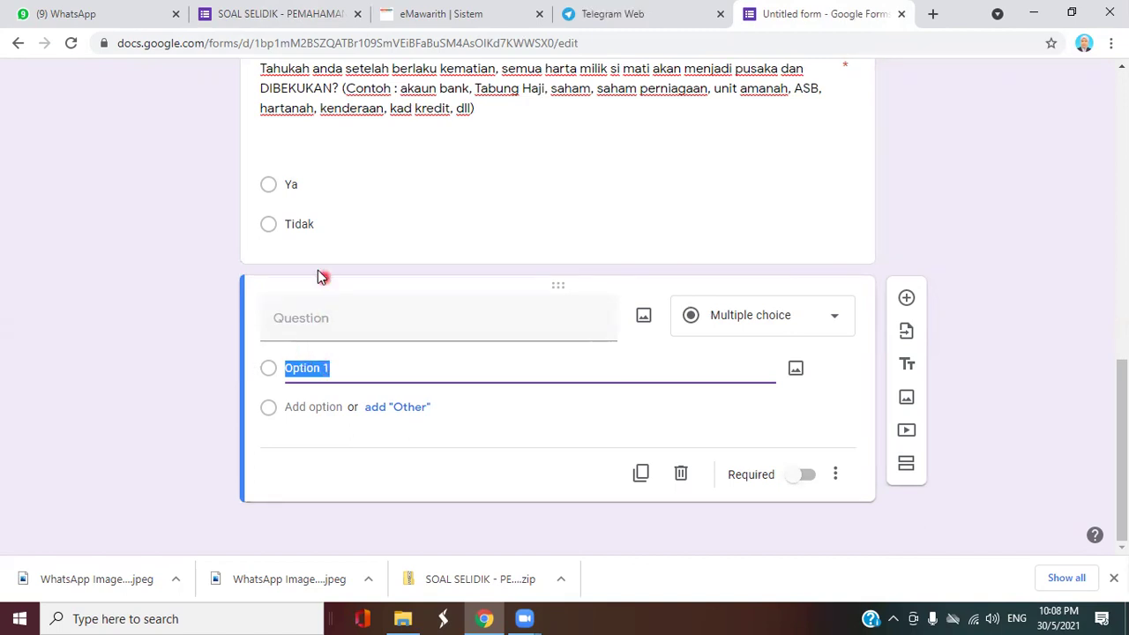
left_click(292, 15)
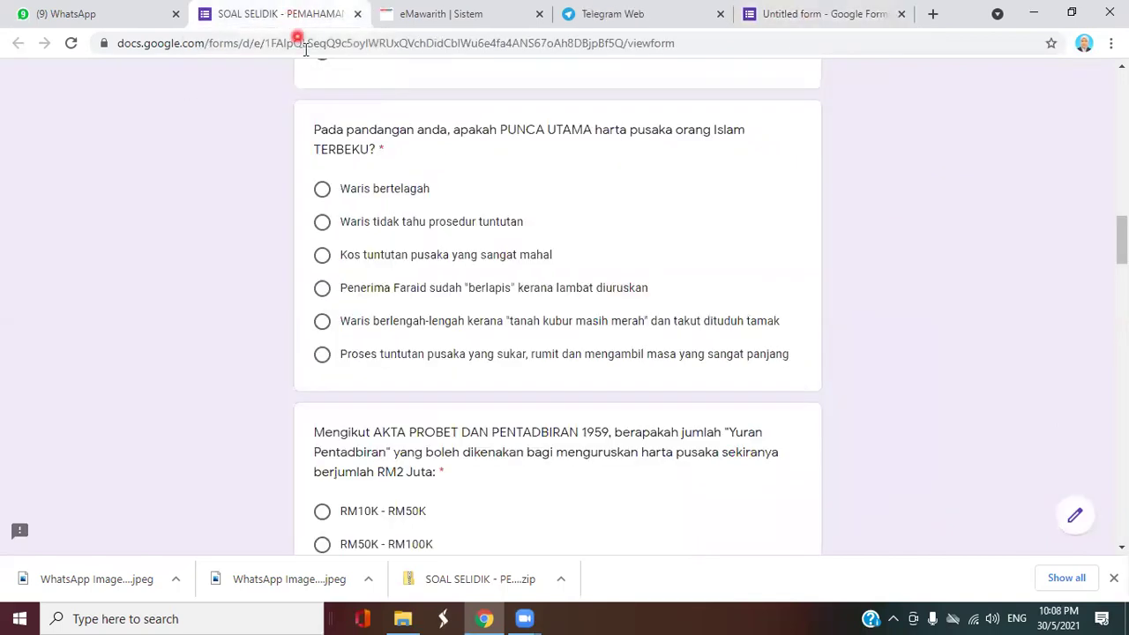
scroll(638, 300, "up", 10)
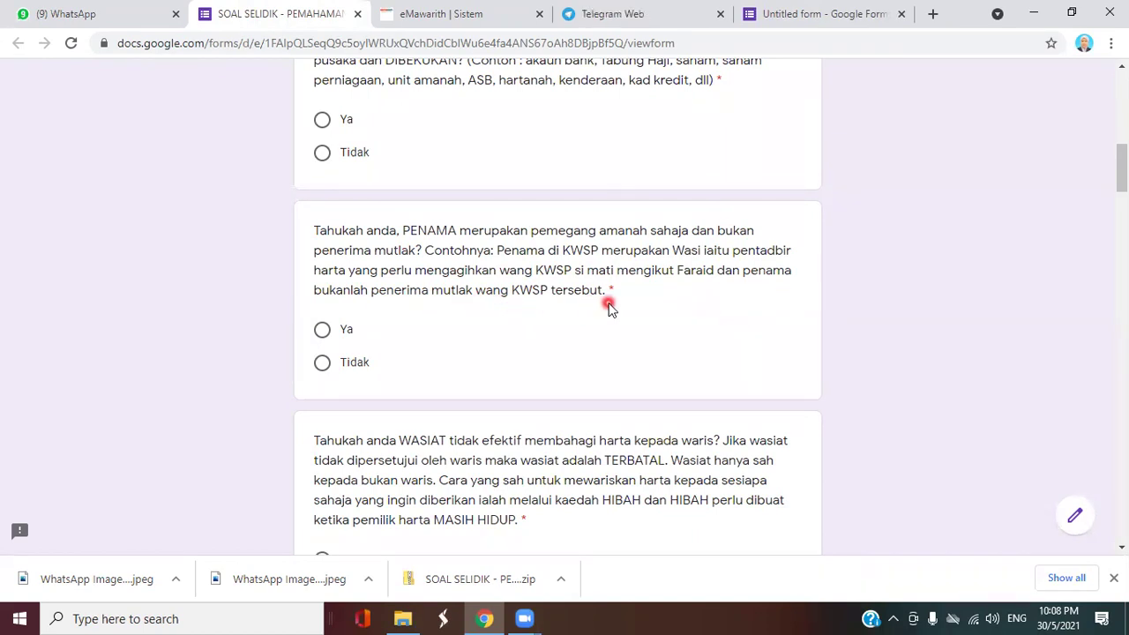
scroll(607, 307, "down", 2)
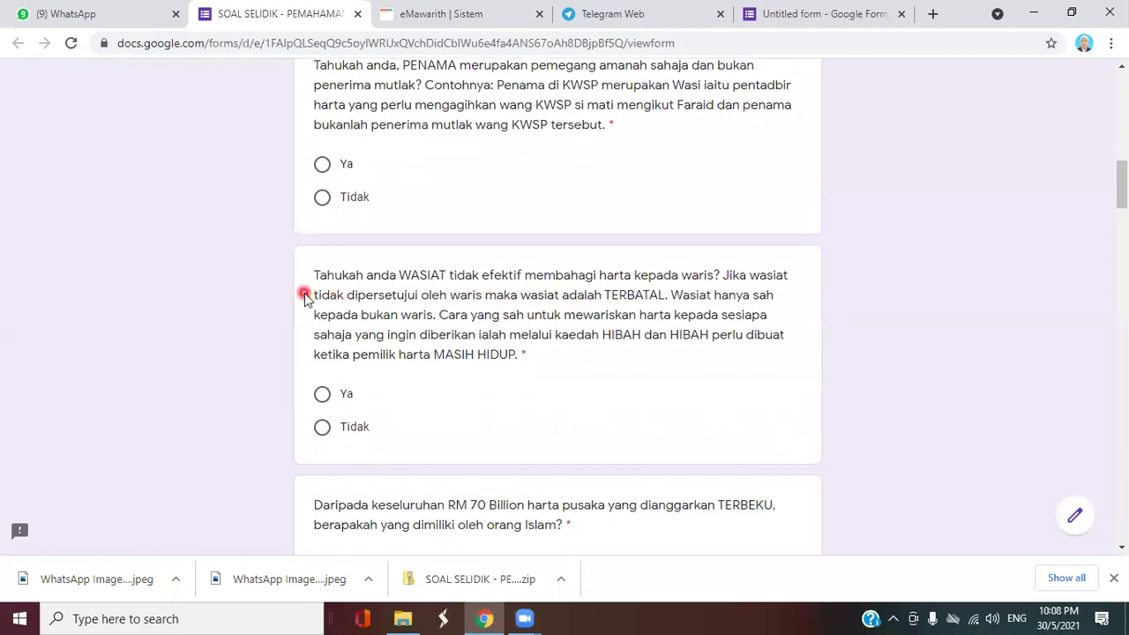
Go through the sample survey's questions from WASIAT down to "Berikut adalah kaedah penyelesaian tuntutan harta pusaka" and the Nama field.
scroll(309, 278, "down", 1)
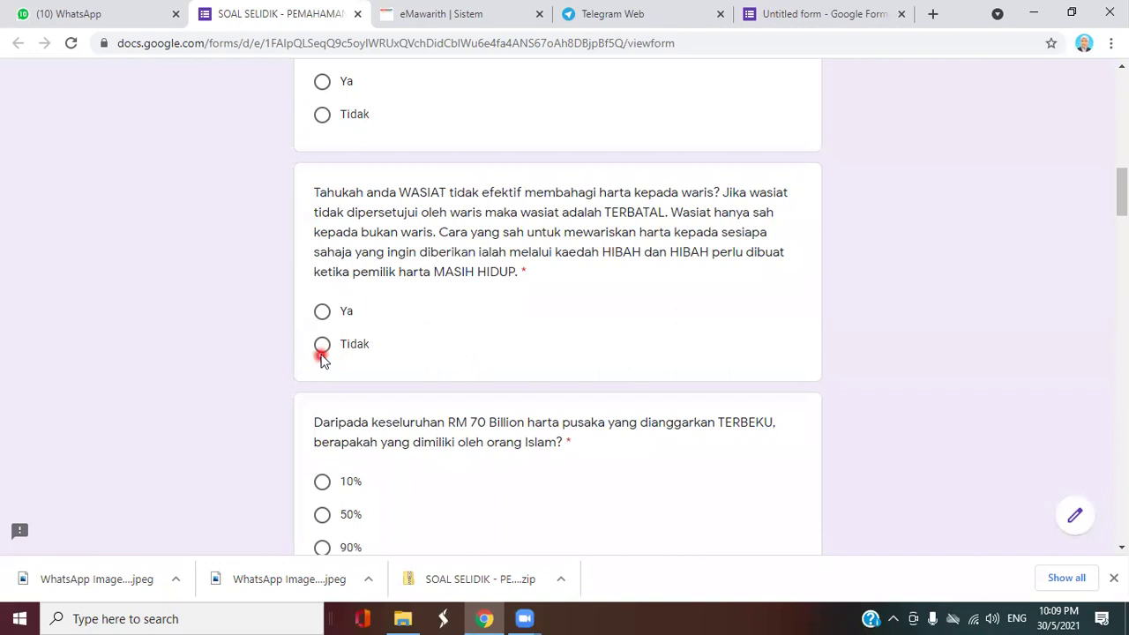
scroll(322, 357, "down", 2)
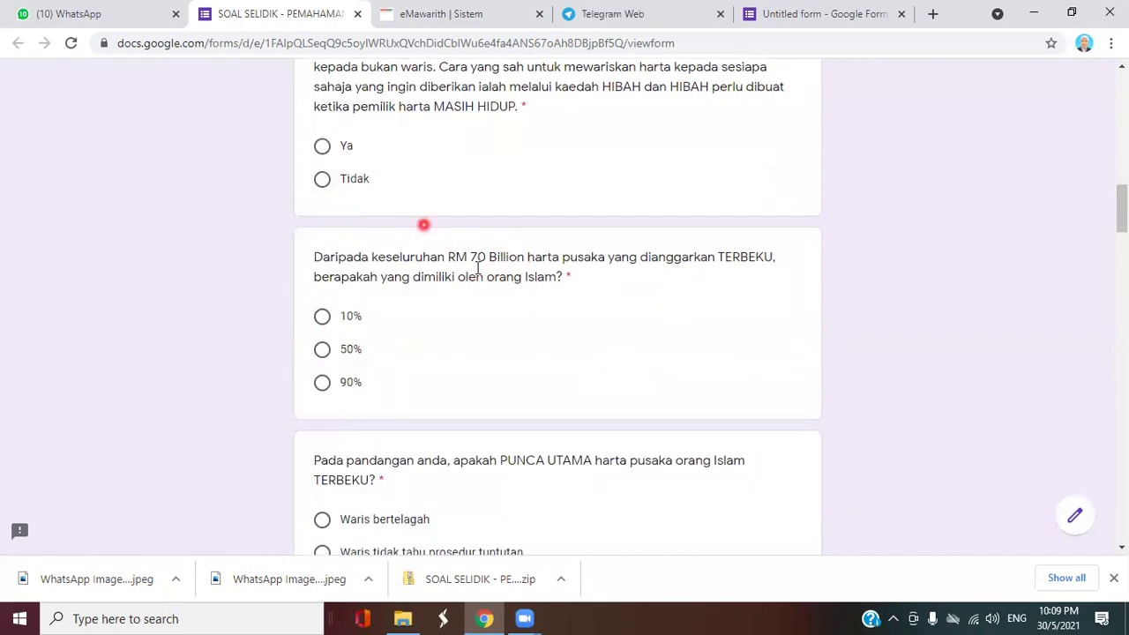
scroll(365, 404, "down", 1)
scroll(364, 402, "down", 2)
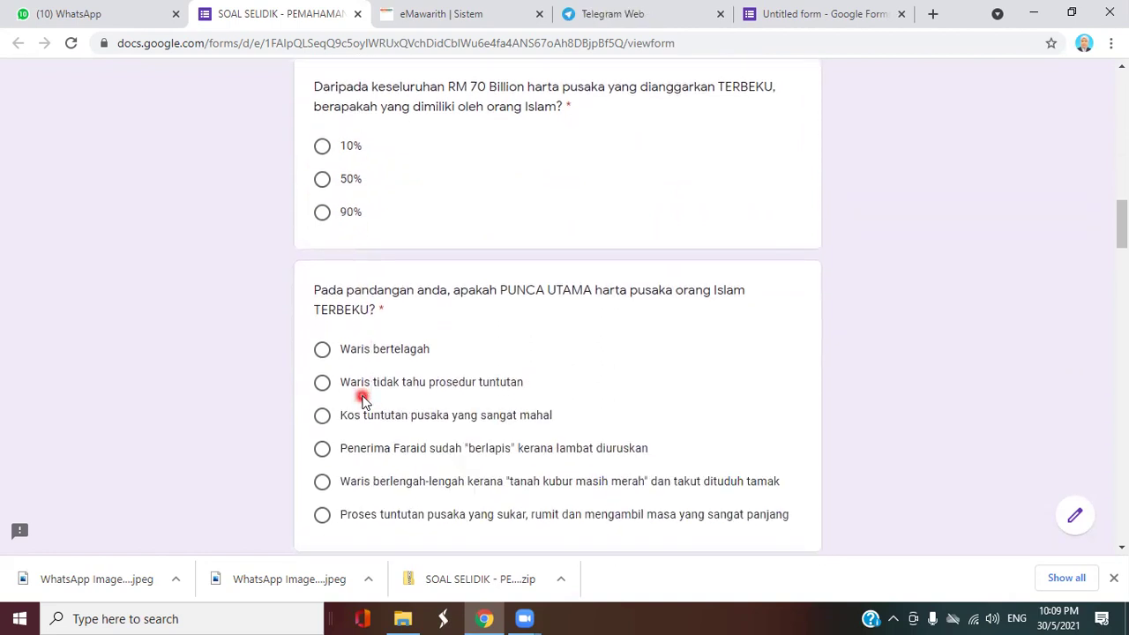
scroll(361, 377, "down", 2)
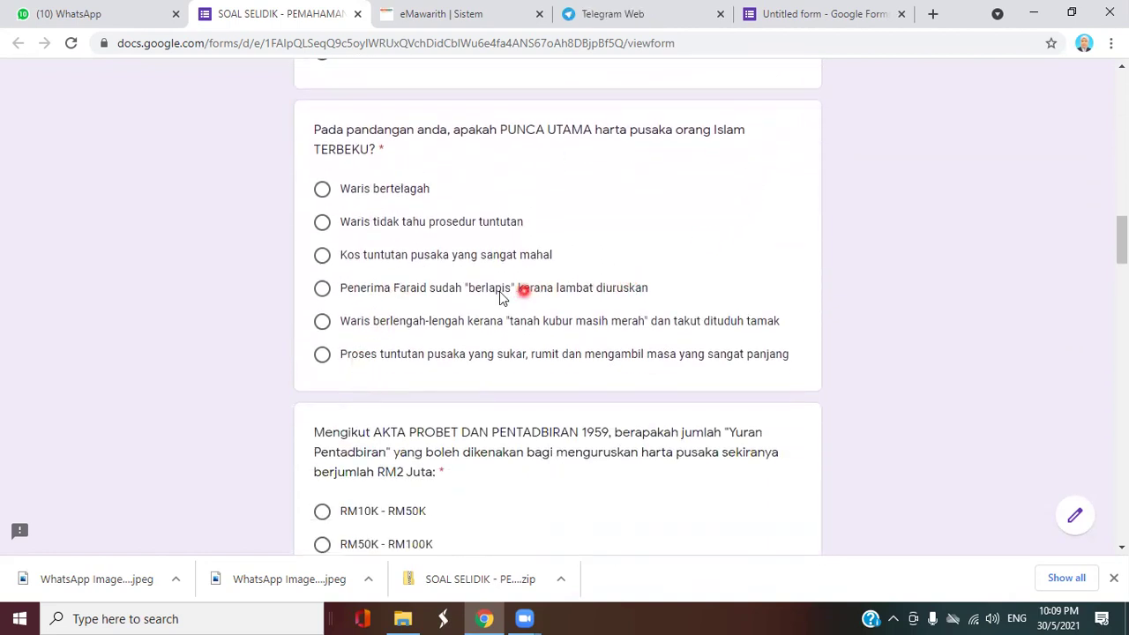
scroll(498, 394, "down", 1)
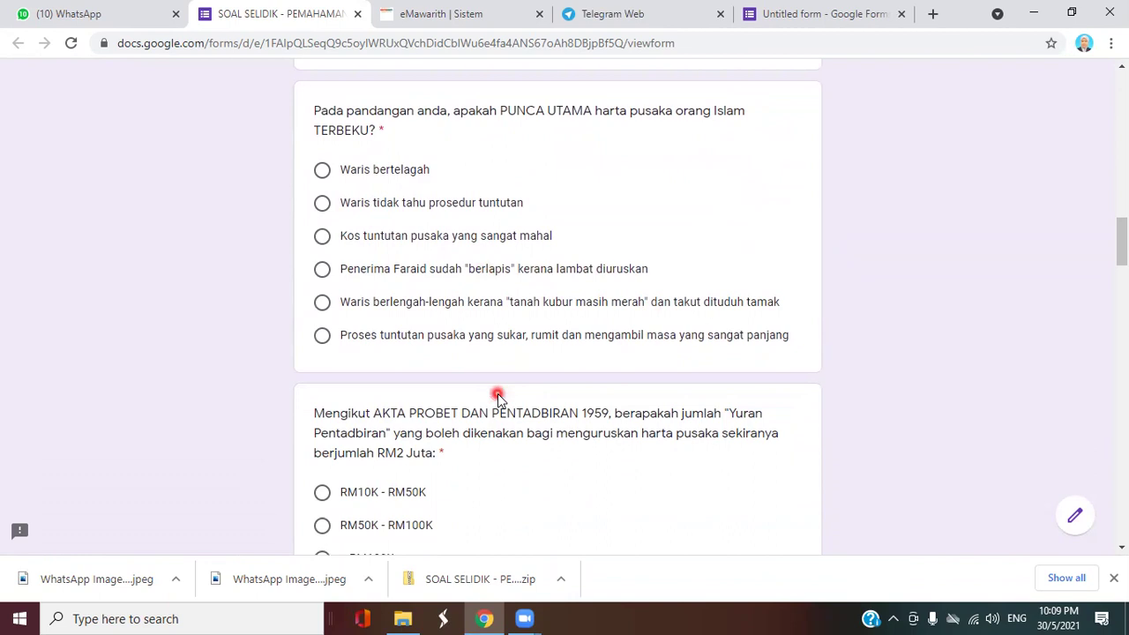
scroll(498, 393, "down", 2)
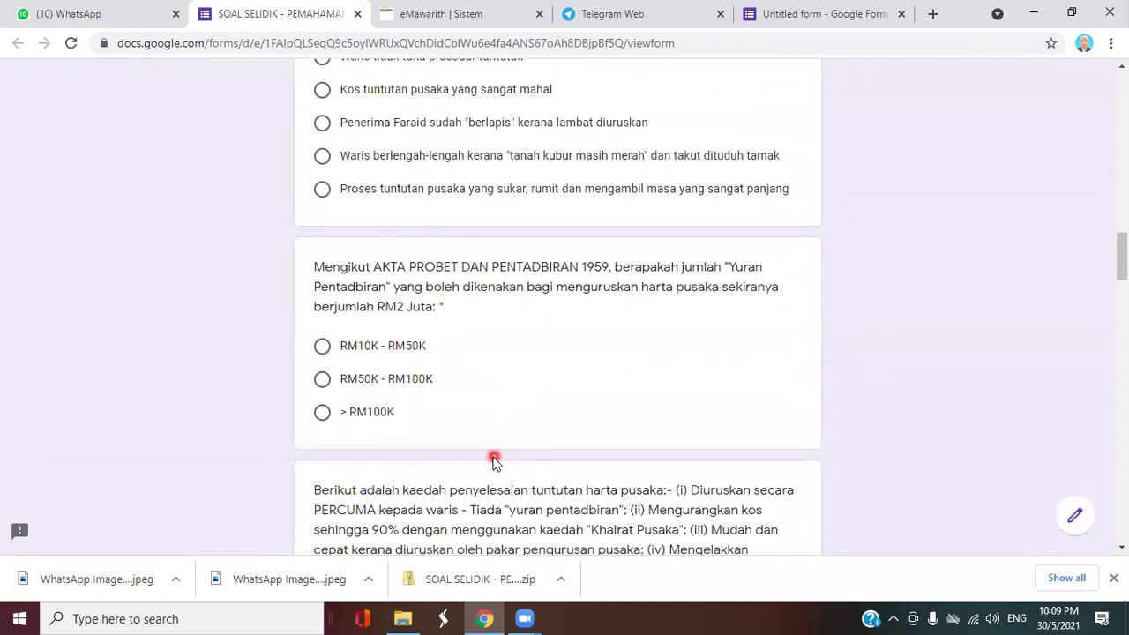
scroll(494, 461, "down", 4)
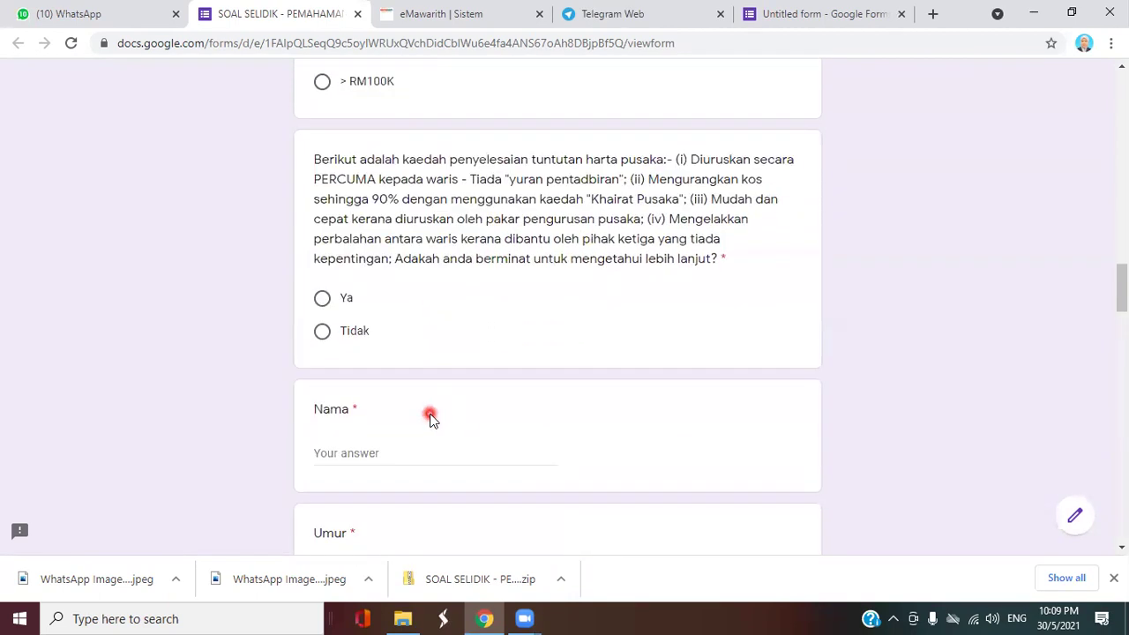
scroll(450, 203, "up", 1)
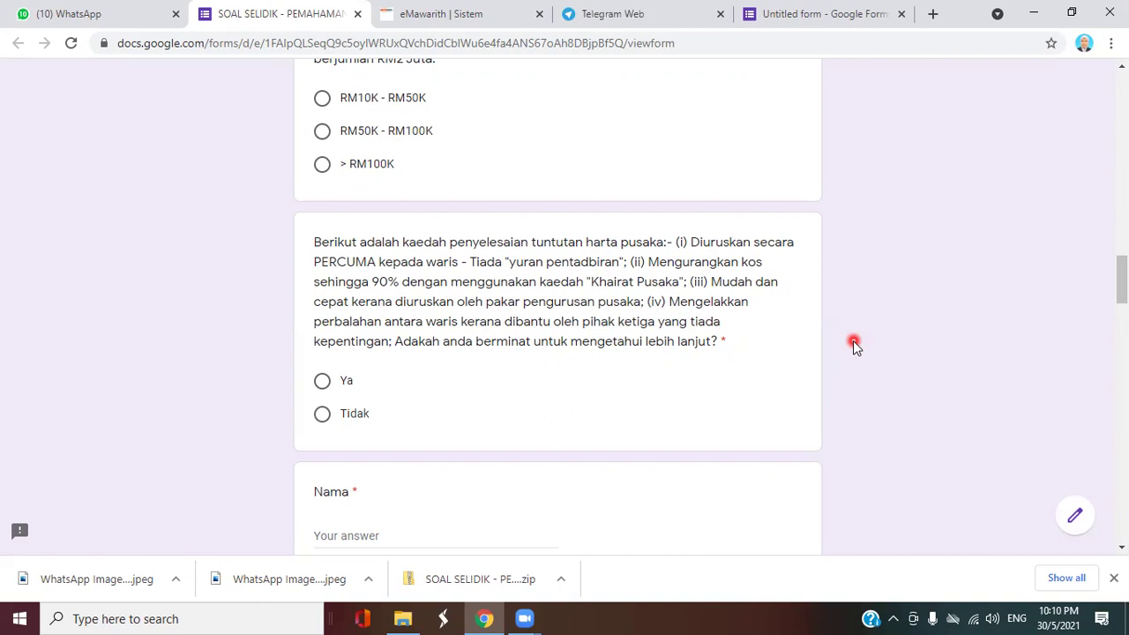
Copy the sample's "Berikut adalah kaedah penyelesaian tuntutan harta pusaka" question text into the new form's blank question, starting "(i)" on a new line.
left_click(818, 18)
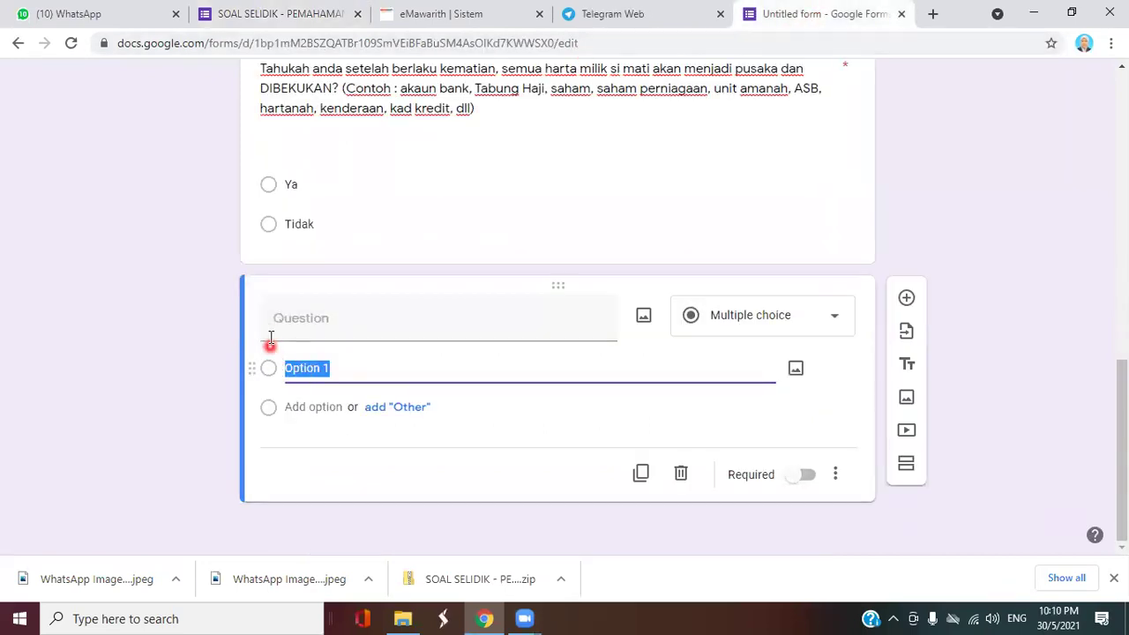
left_click(261, 16)
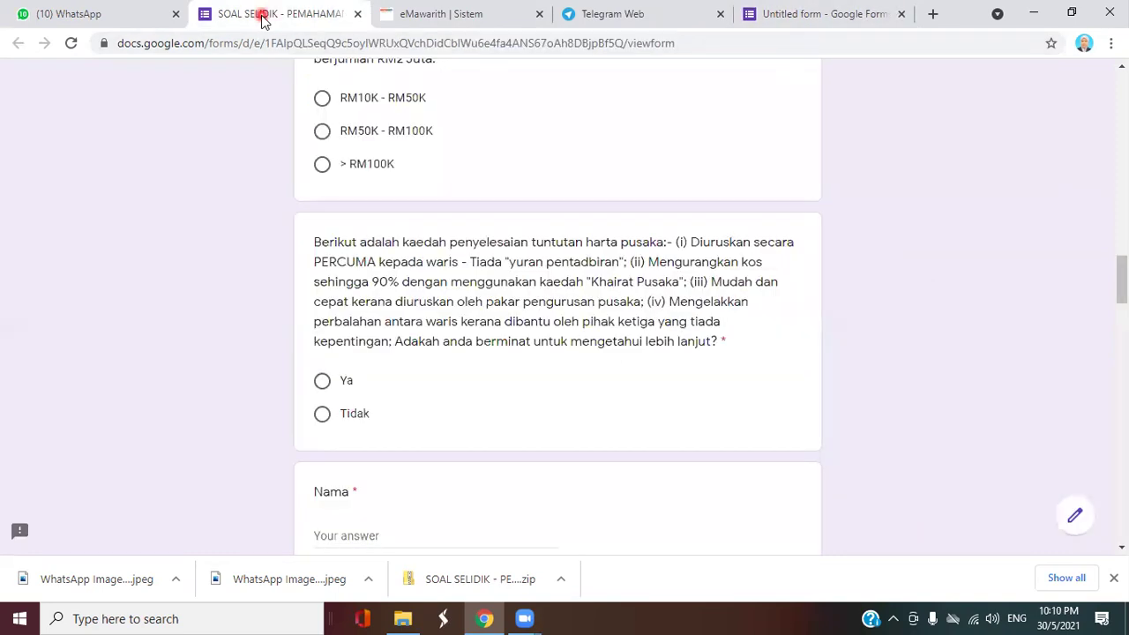
left_click_drag(314, 236, 728, 343)
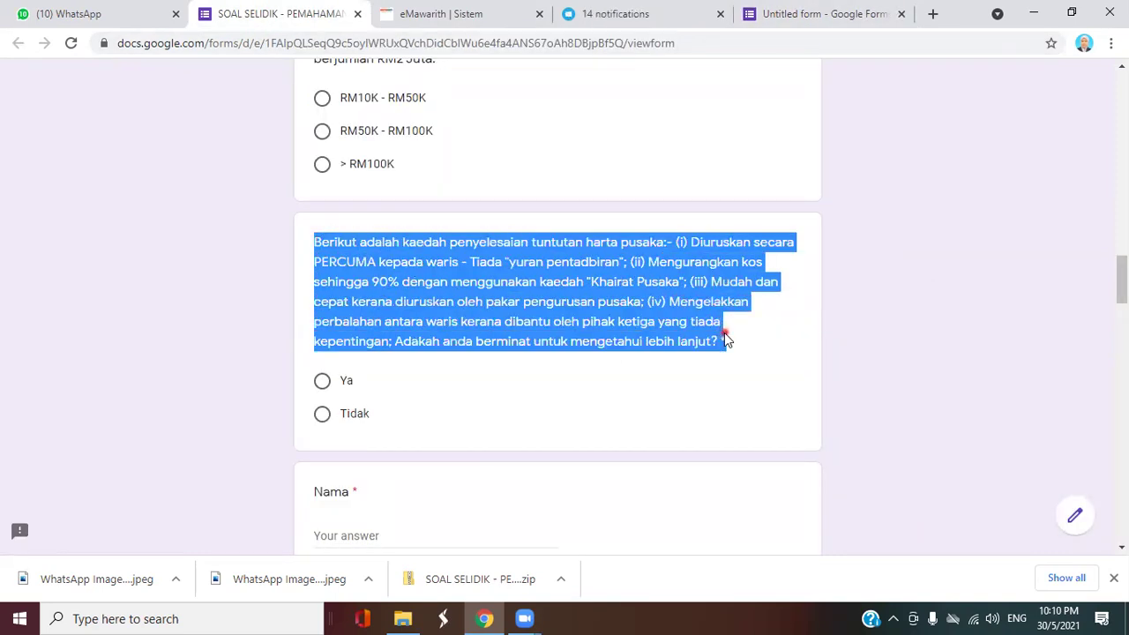
right_click(584, 286)
left_click(607, 299)
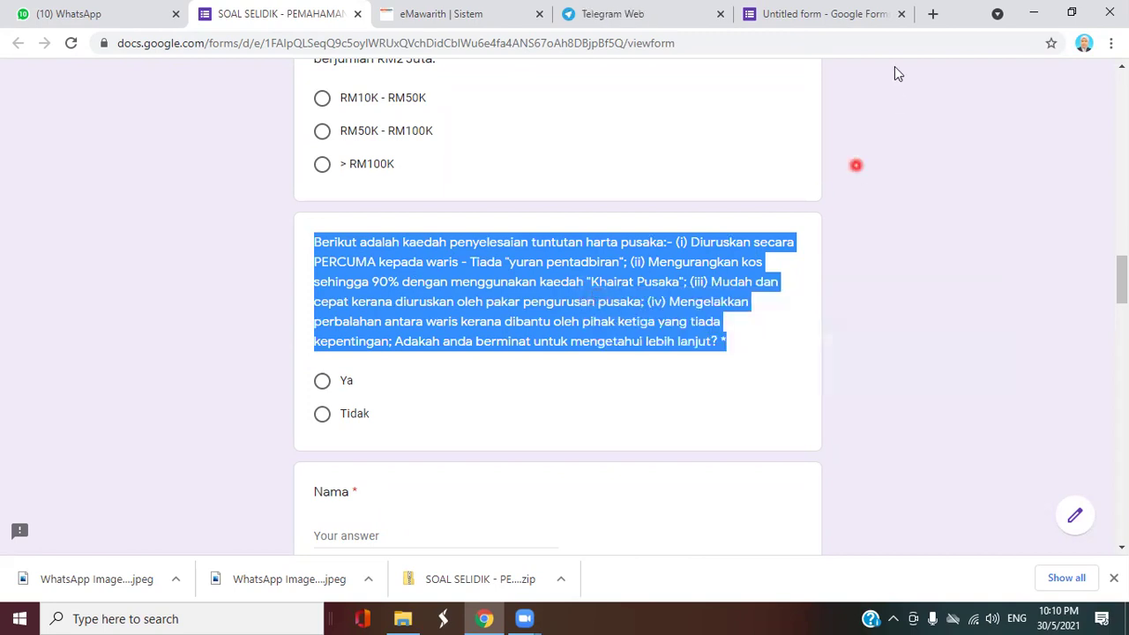
left_click(855, 22)
right_click(292, 323)
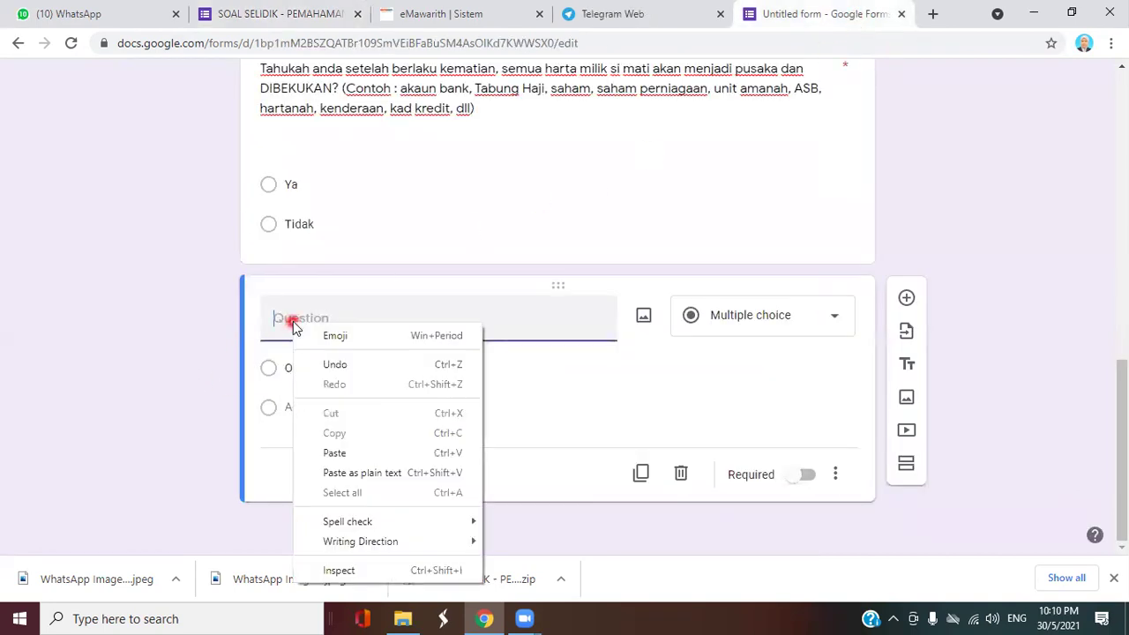
left_click(334, 453)
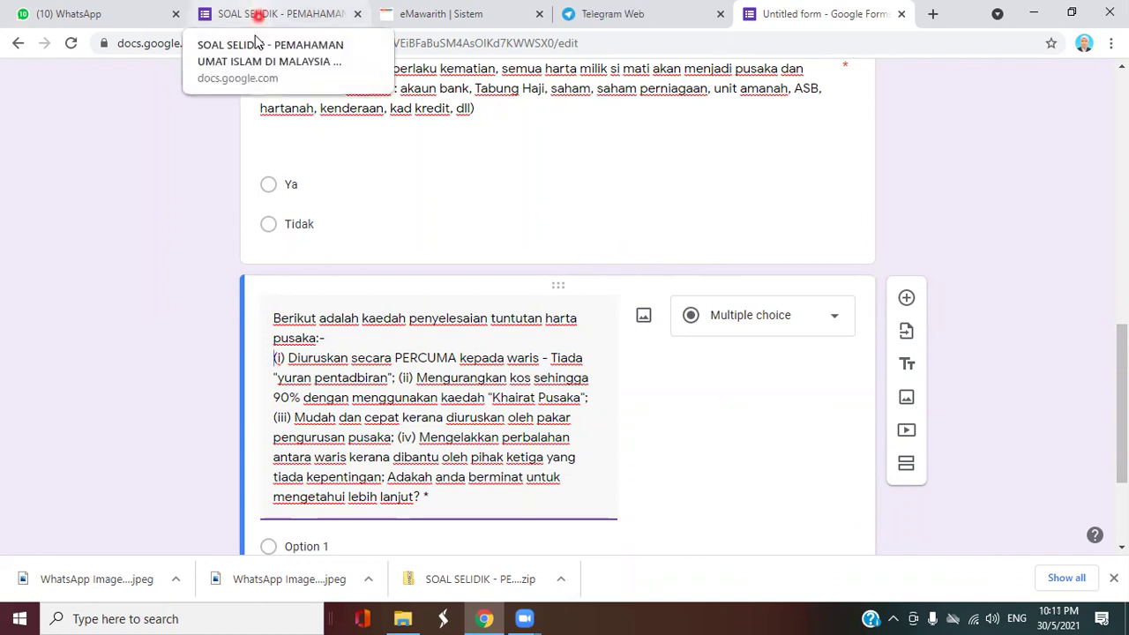
left_click(354, 380)
Check the sample survey's Nama, Umur and Pekerjaan fields and add a Short answer question below the pasted question in the new form.
left_click(273, 16)
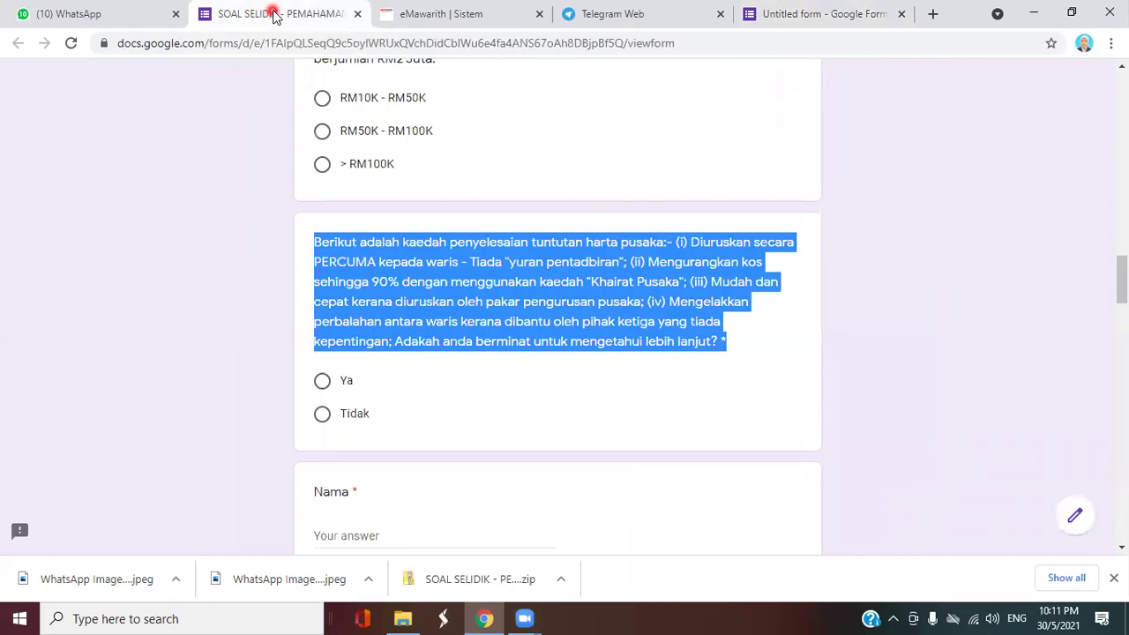
left_click(630, 420)
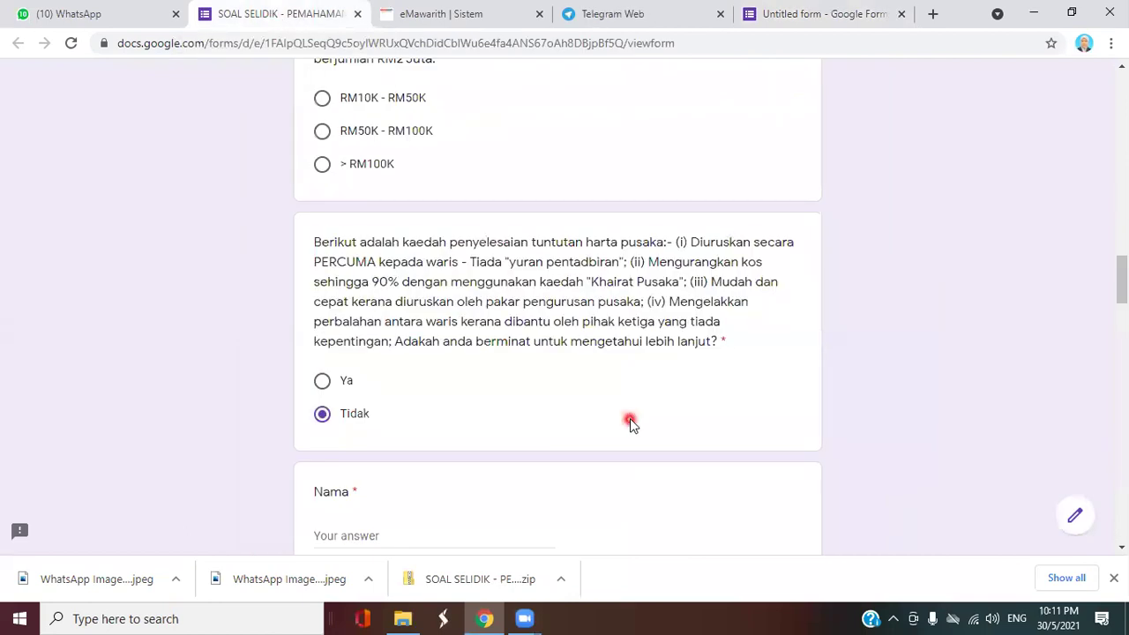
scroll(630, 422, "down", 1)
scroll(630, 421, "down", 2)
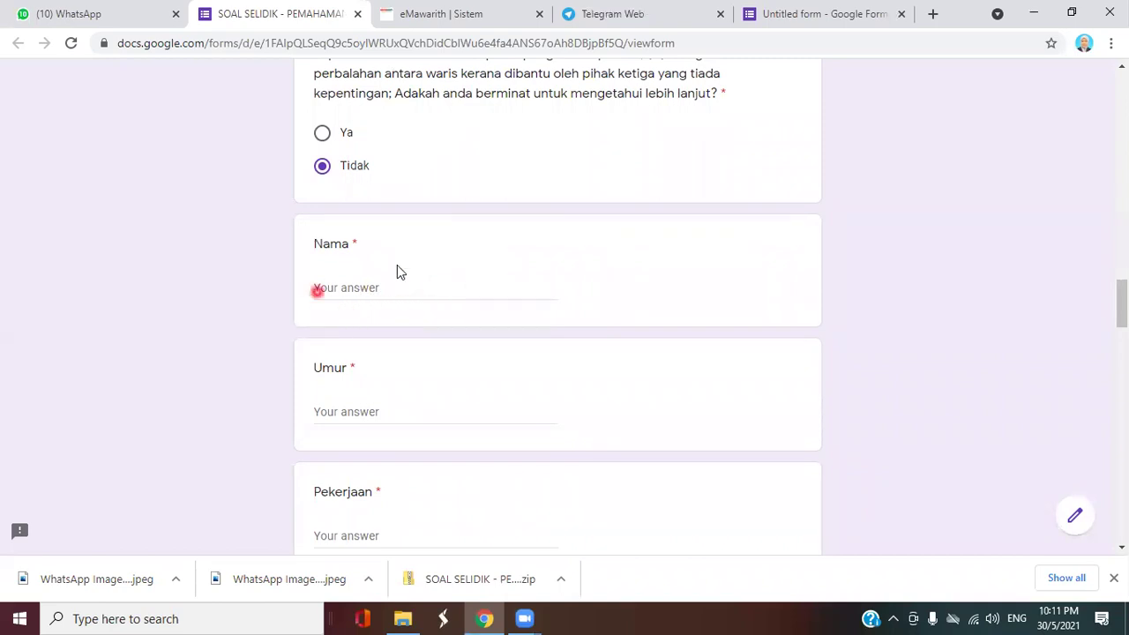
left_click(829, 16)
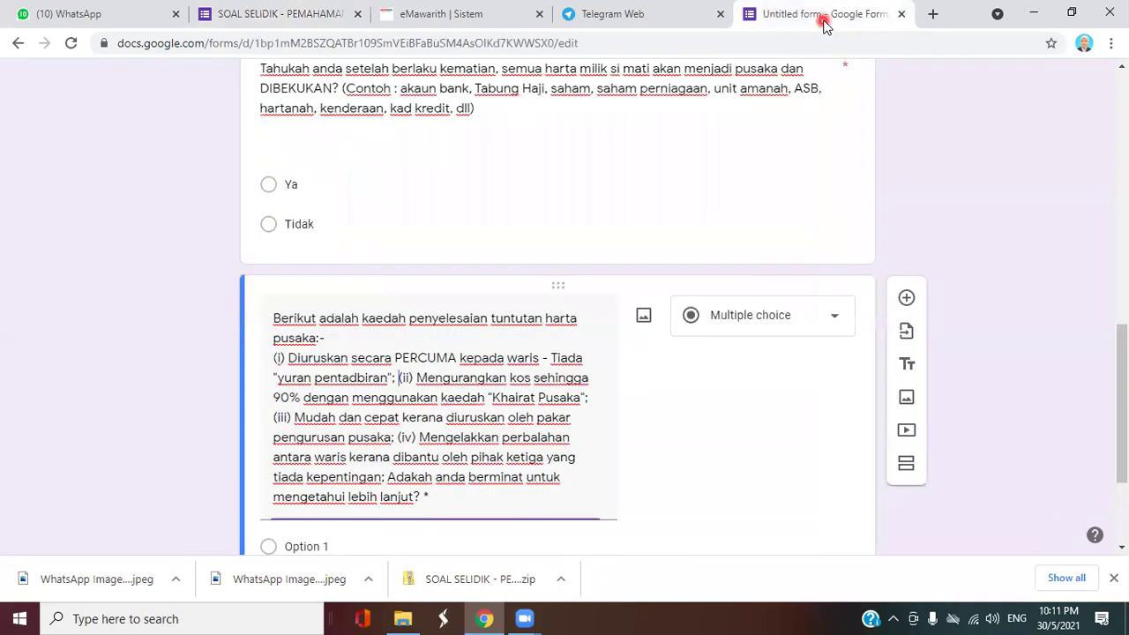
scroll(947, 216, "down", 2)
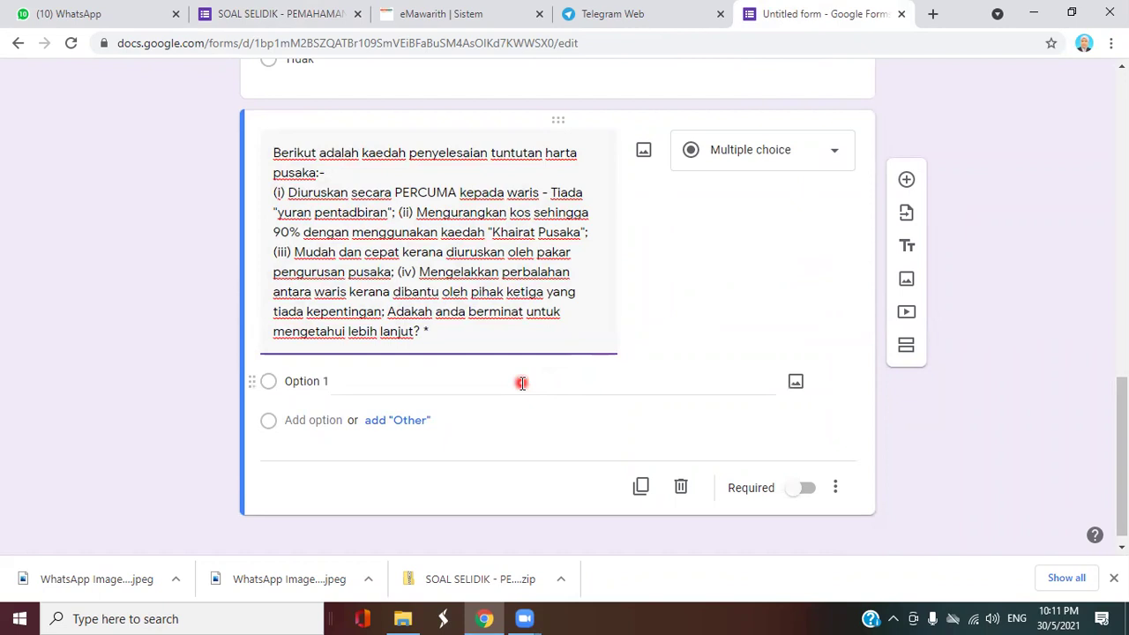
scroll(397, 467, "down", 1)
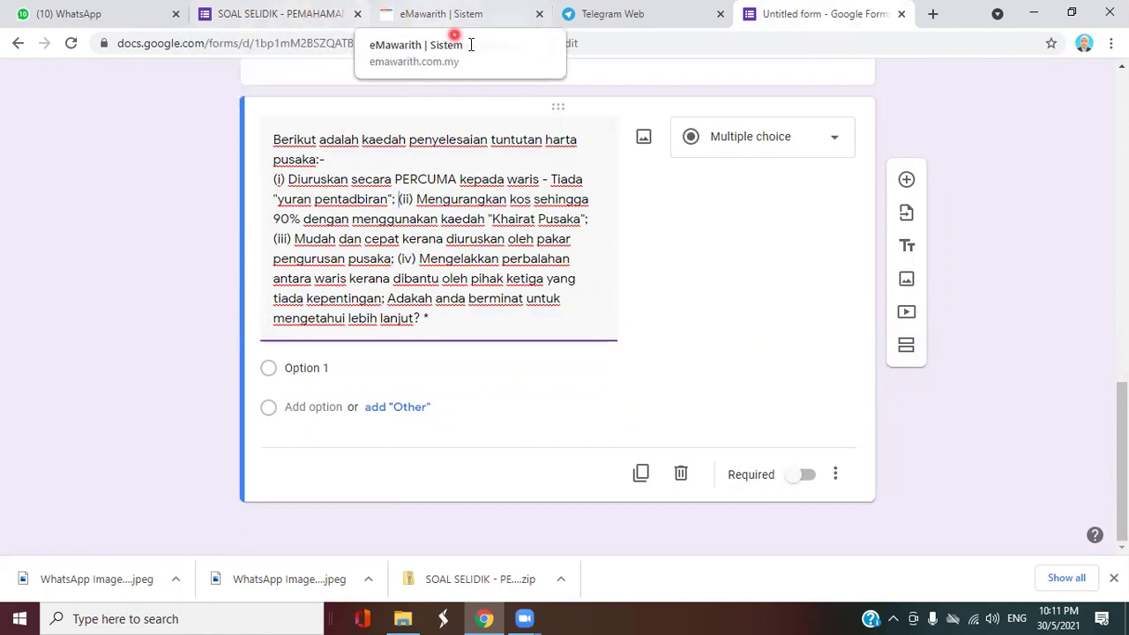
left_click(907, 179)
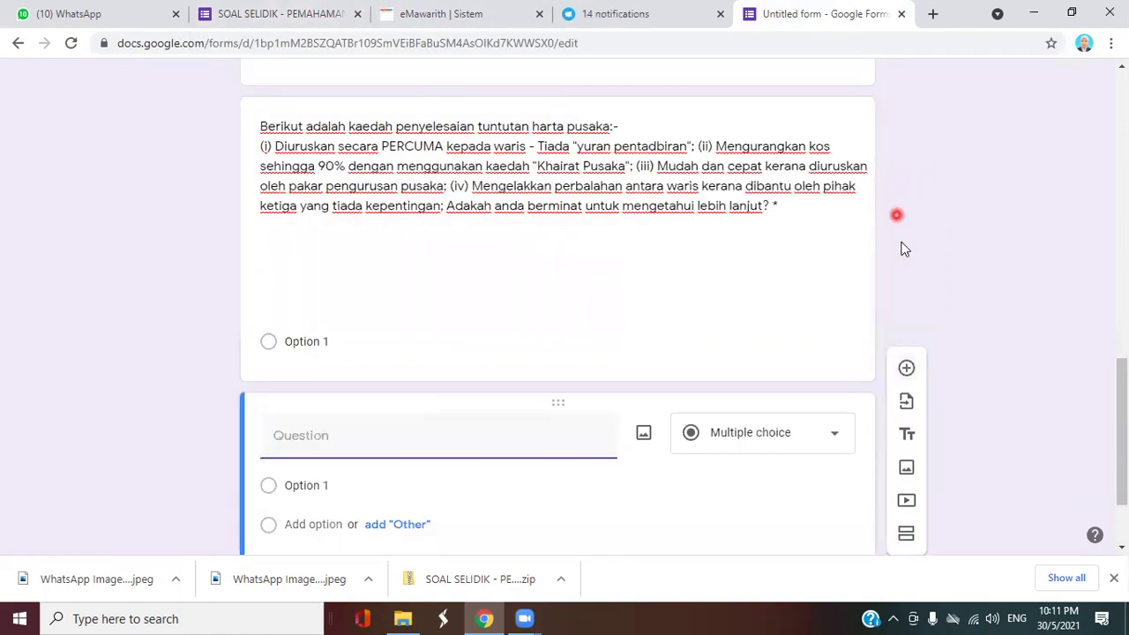
left_click(822, 438)
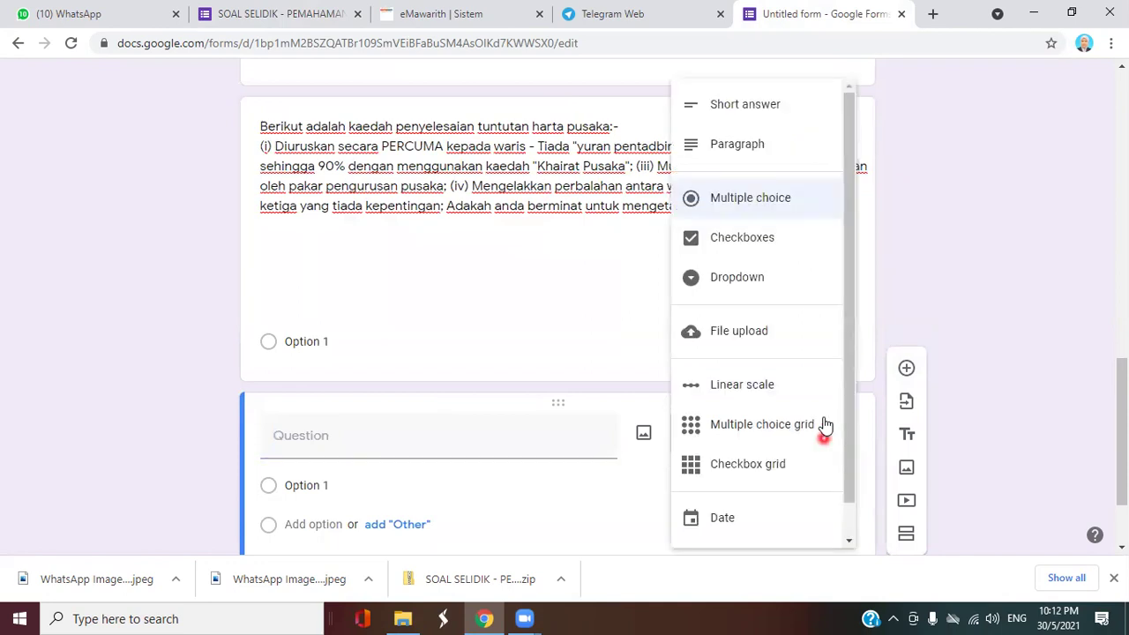
left_click(764, 102)
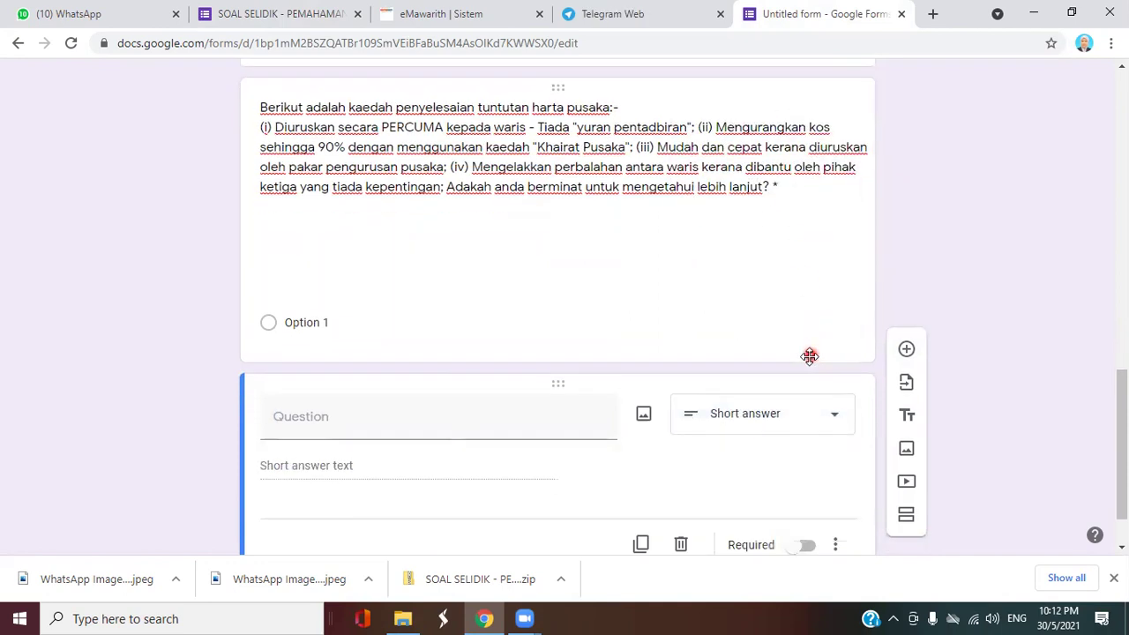
left_click(394, 395)
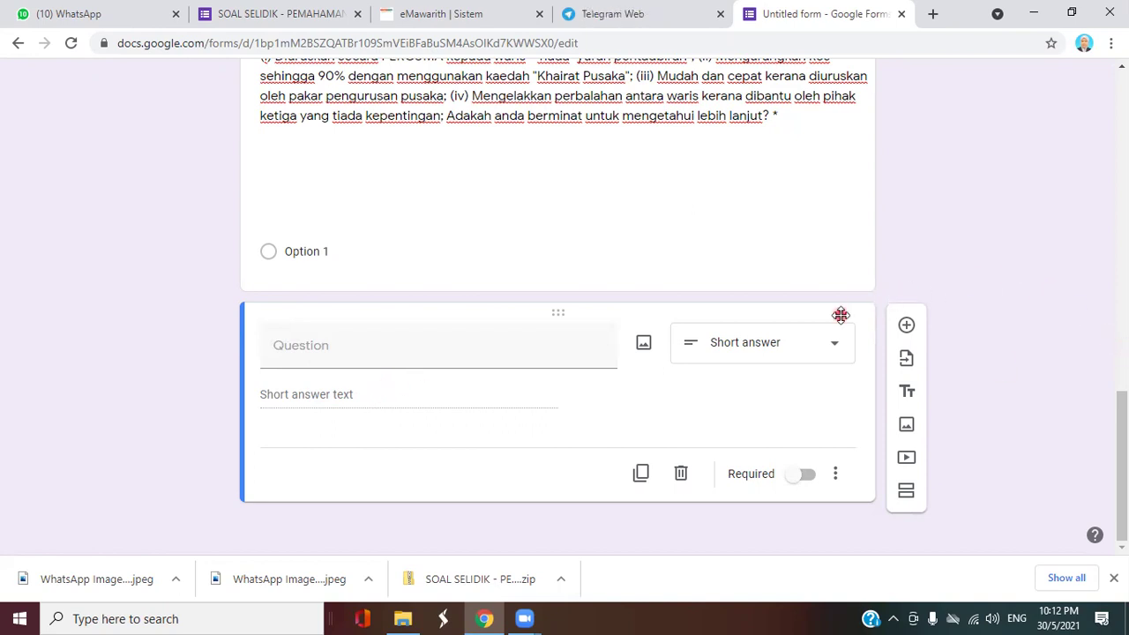
left_click(305, 343)
Compare the new short-answer question with the sample survey's personal-details fields, from Nama and Umur down to Email and Status perkahwinan.
left_click(269, 15)
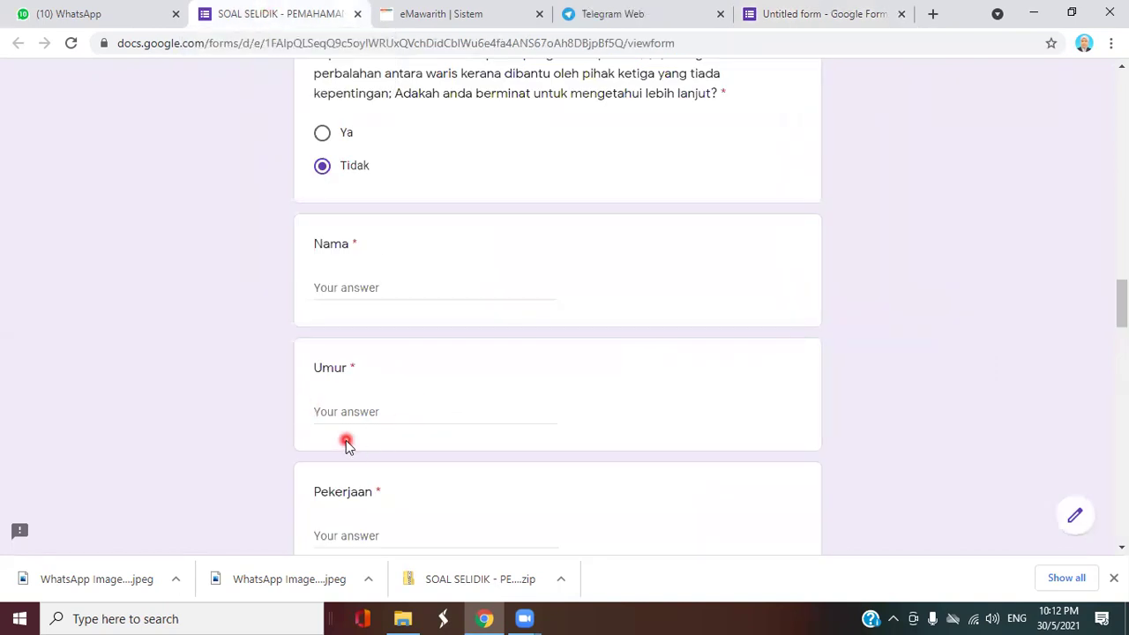
scroll(345, 441, "down", 2)
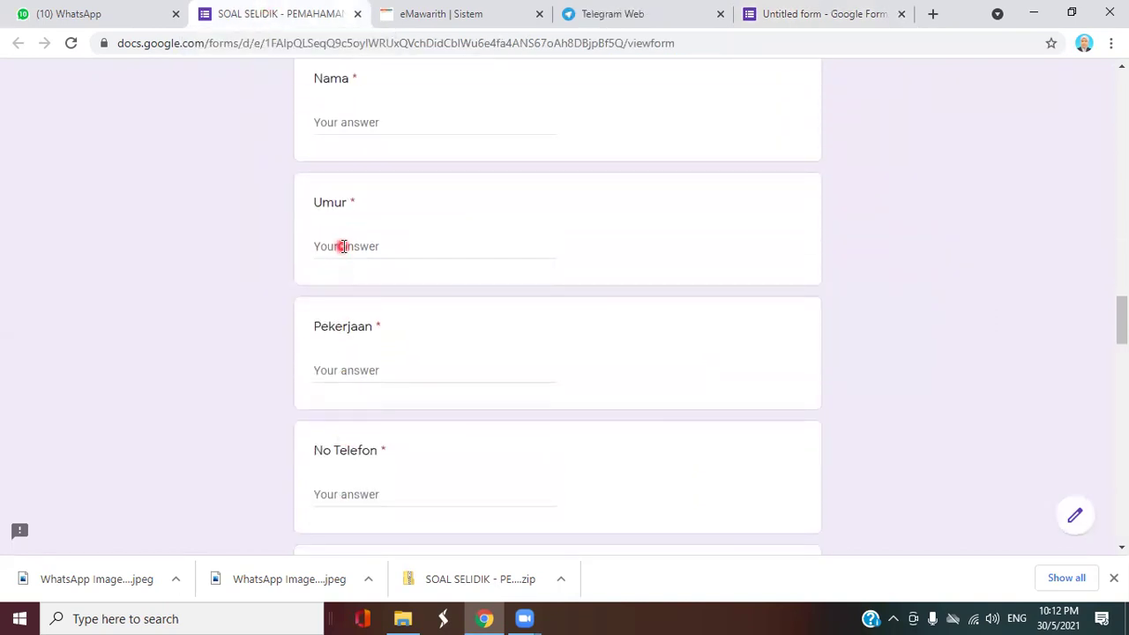
left_click(343, 246)
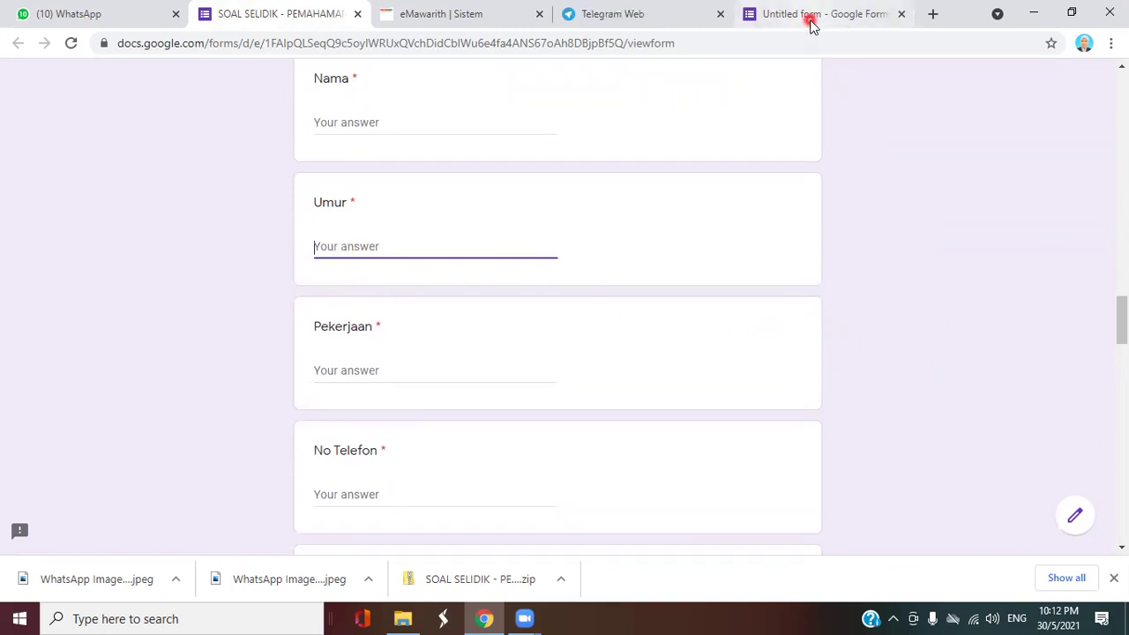
left_click(807, 16)
left_click(953, 294)
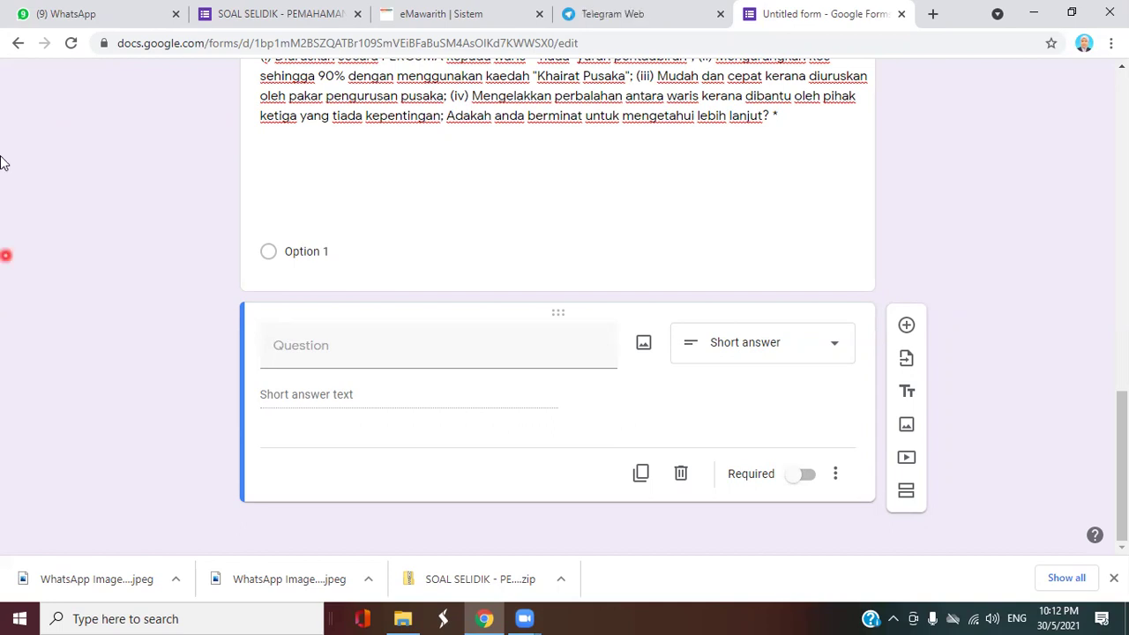
left_click(285, 14)
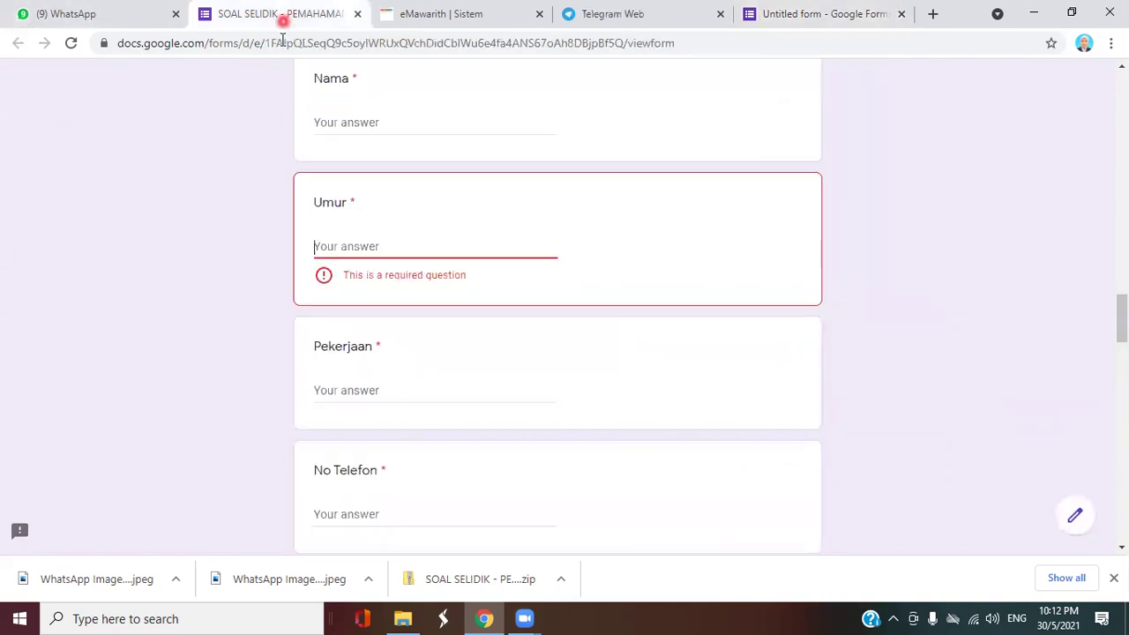
scroll(510, 369, "up", 4)
scroll(511, 369, "down", 2)
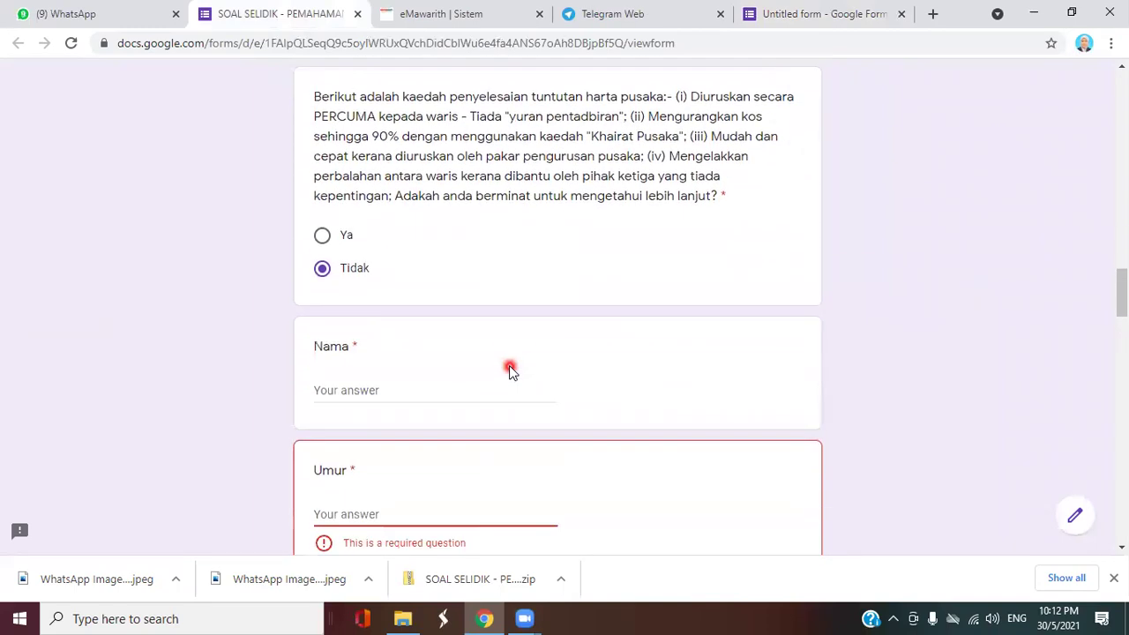
scroll(368, 309, "down", 3)
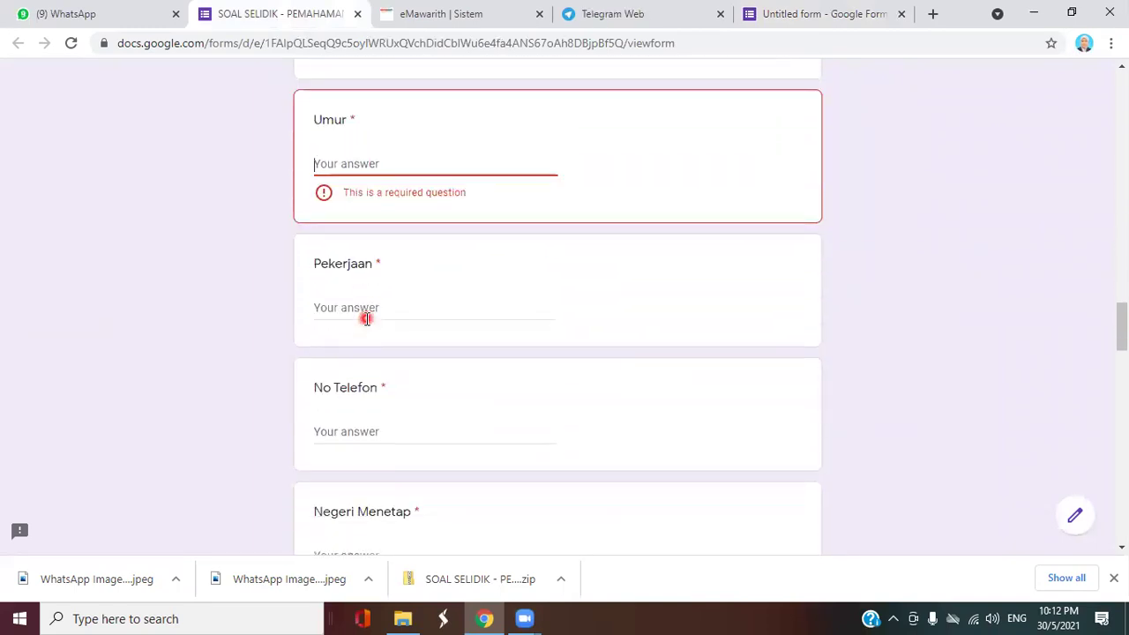
scroll(367, 318, "down", 2)
scroll(367, 322, "up", 10)
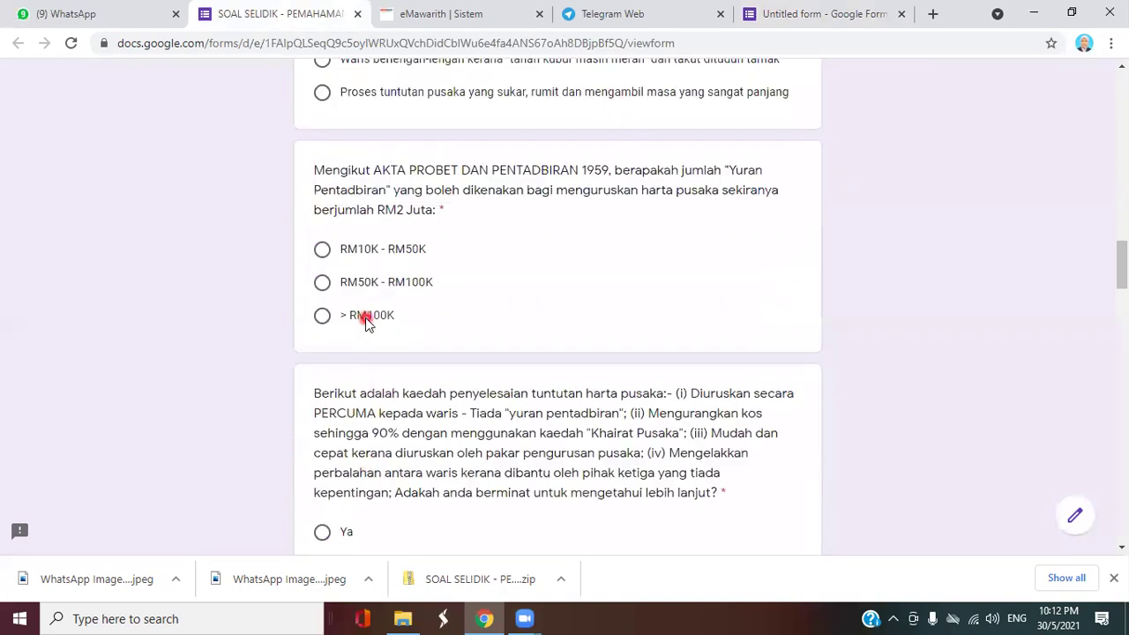
scroll(366, 322, "down", 9)
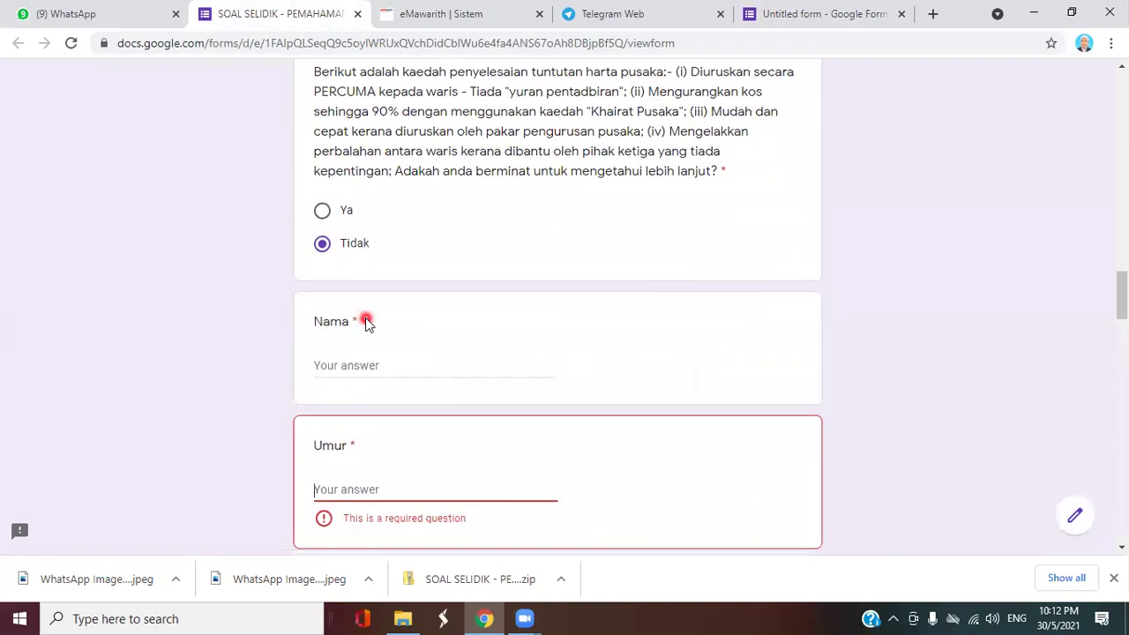
scroll(366, 318, "down", 2)
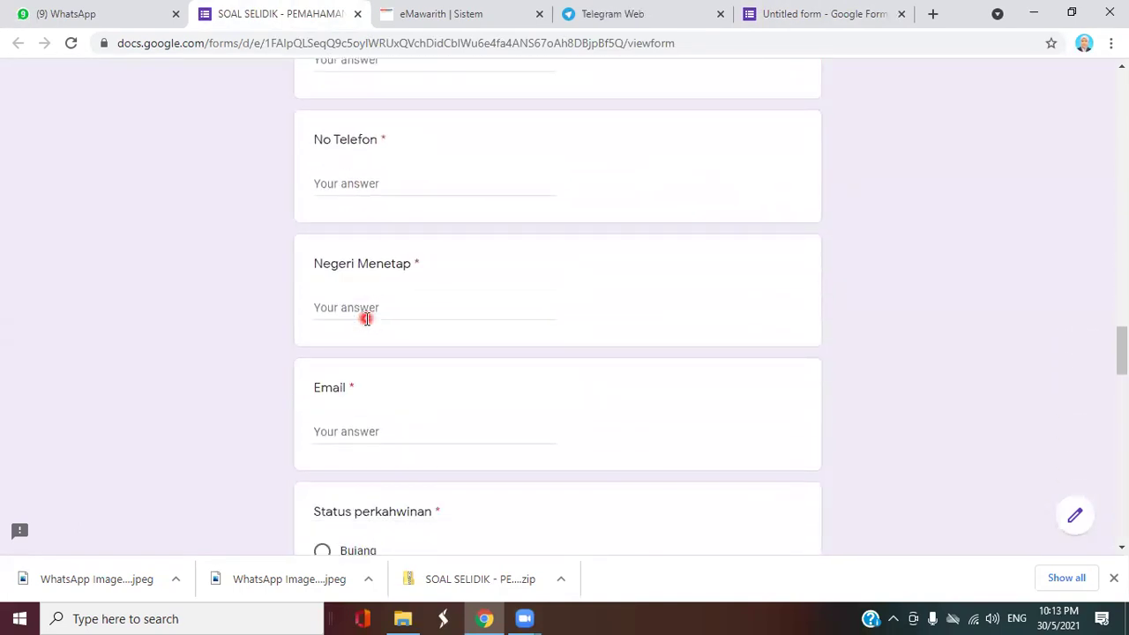
scroll(366, 319, "down", 1)
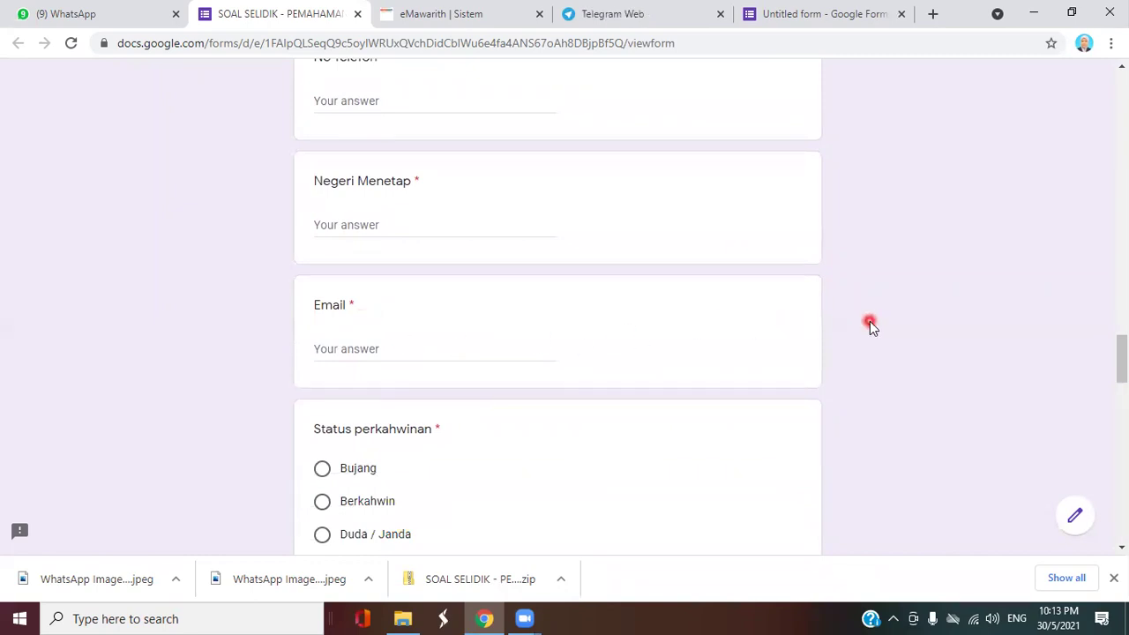
Check the sample survey's required fields around Status perkahwinan and make the new form's short-answer question required.
scroll(391, 287, "down", 1)
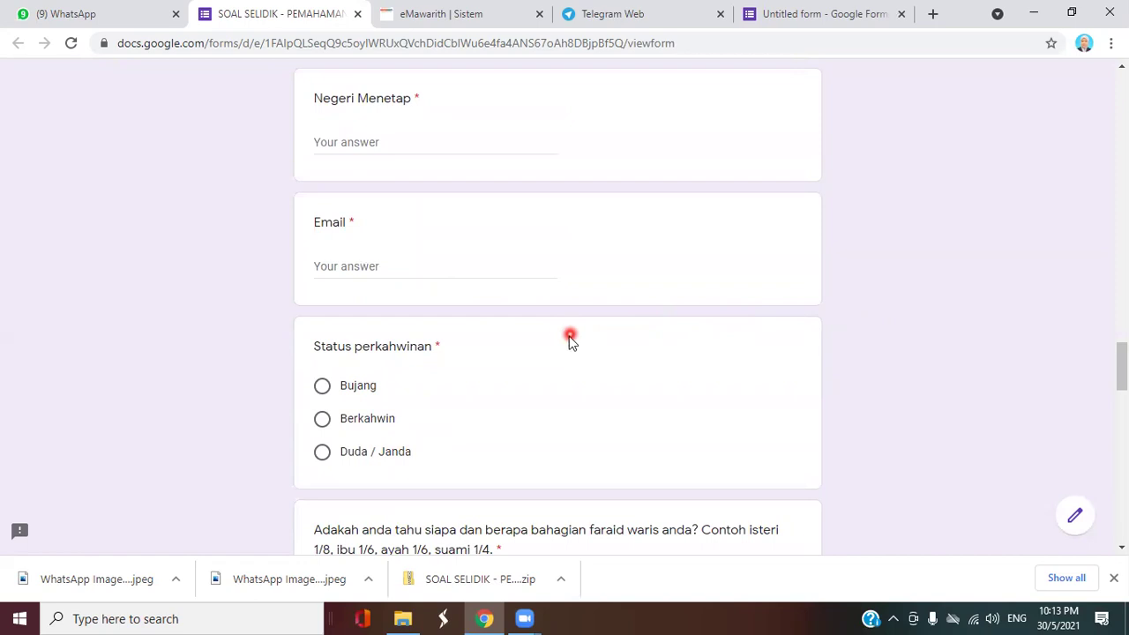
scroll(570, 341, "down", 3)
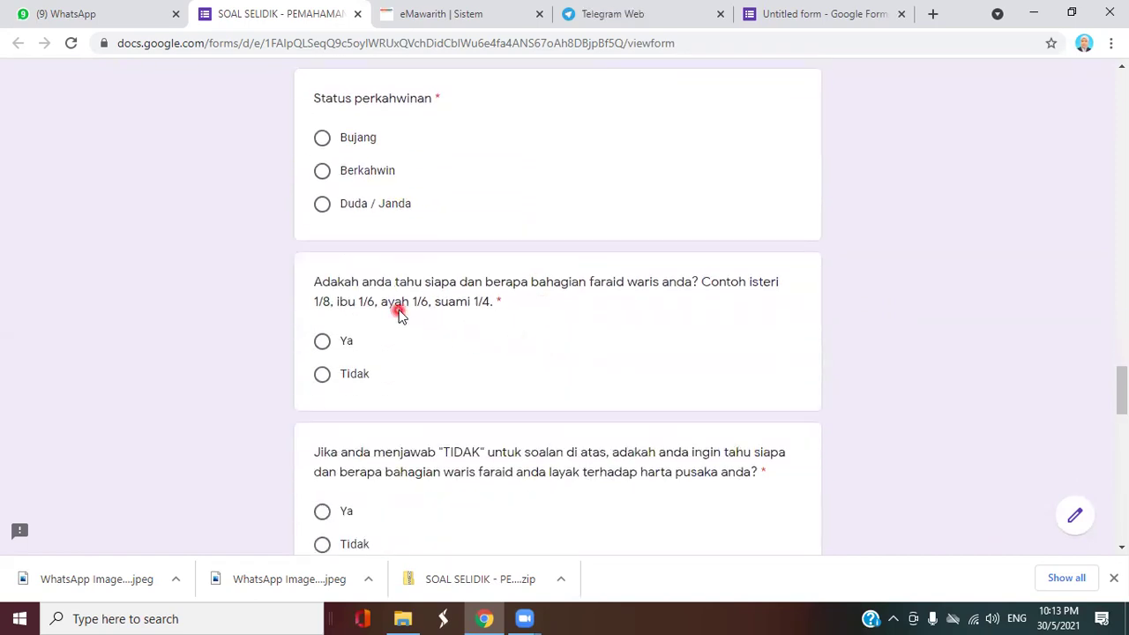
scroll(399, 310, "up", 1)
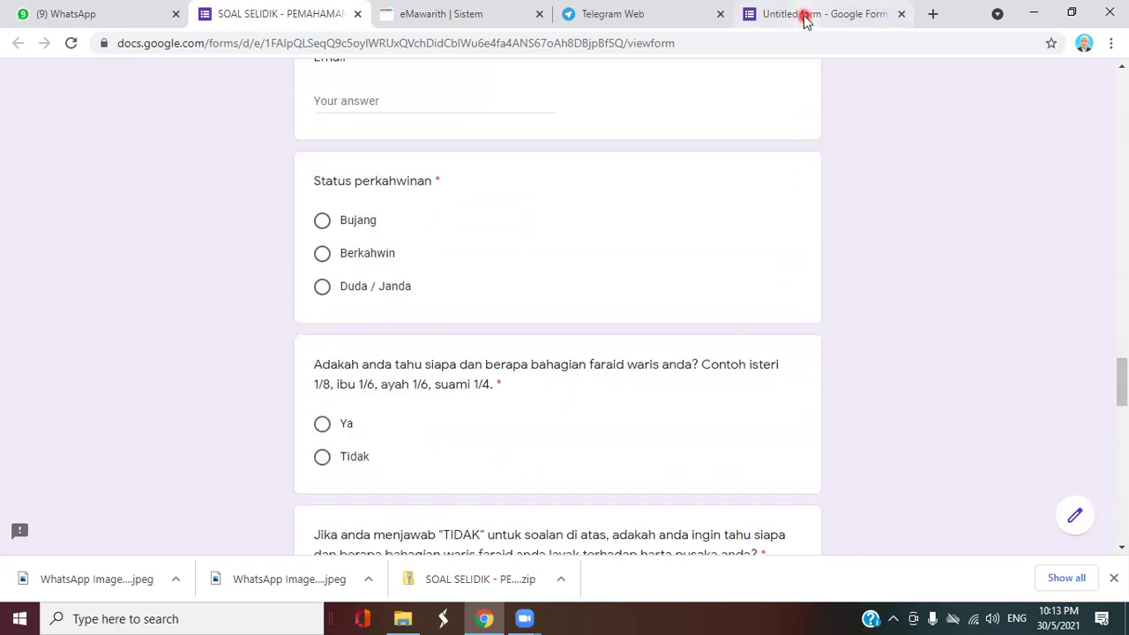
left_click(805, 14)
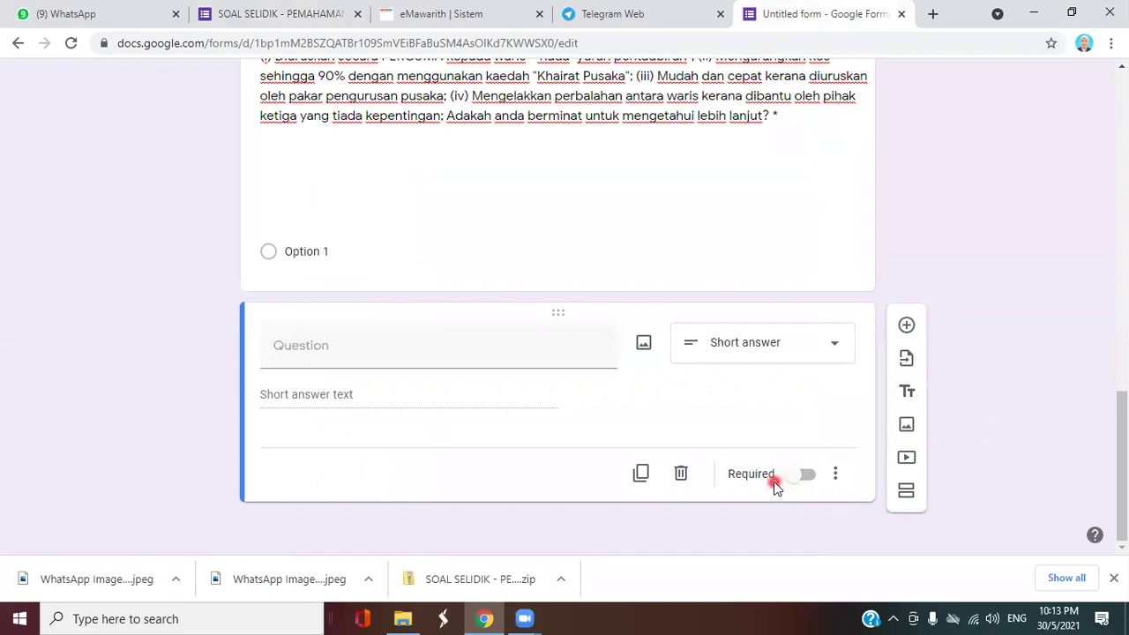
left_click(803, 479)
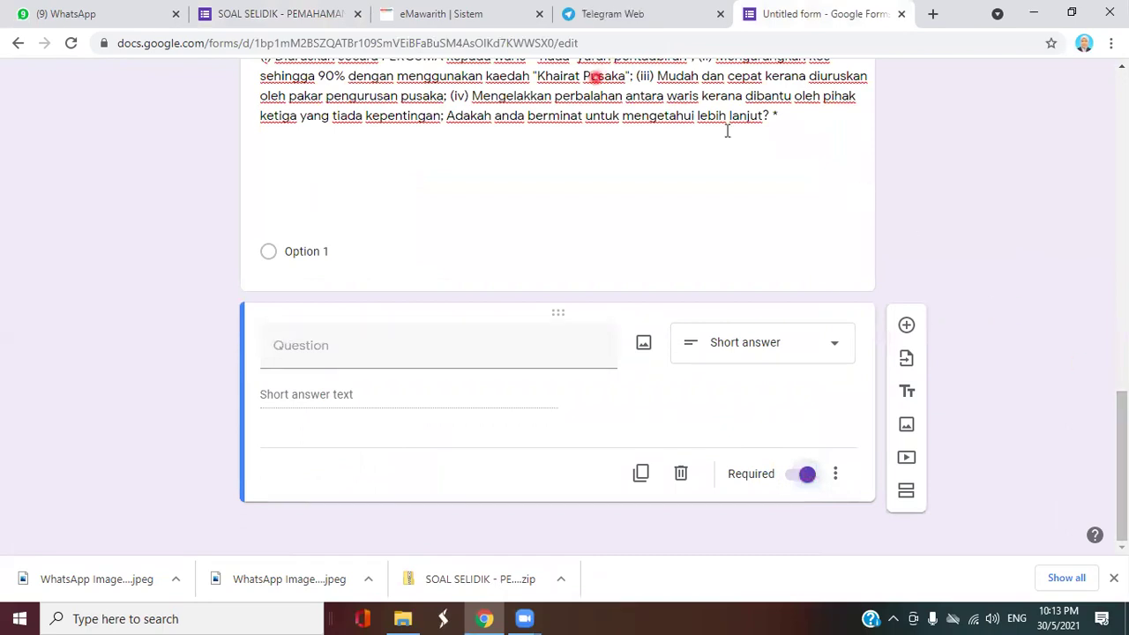
Compare the sample survey's Nama and Umur fields with the new short-answer question and review the available question types.
left_click(262, 16)
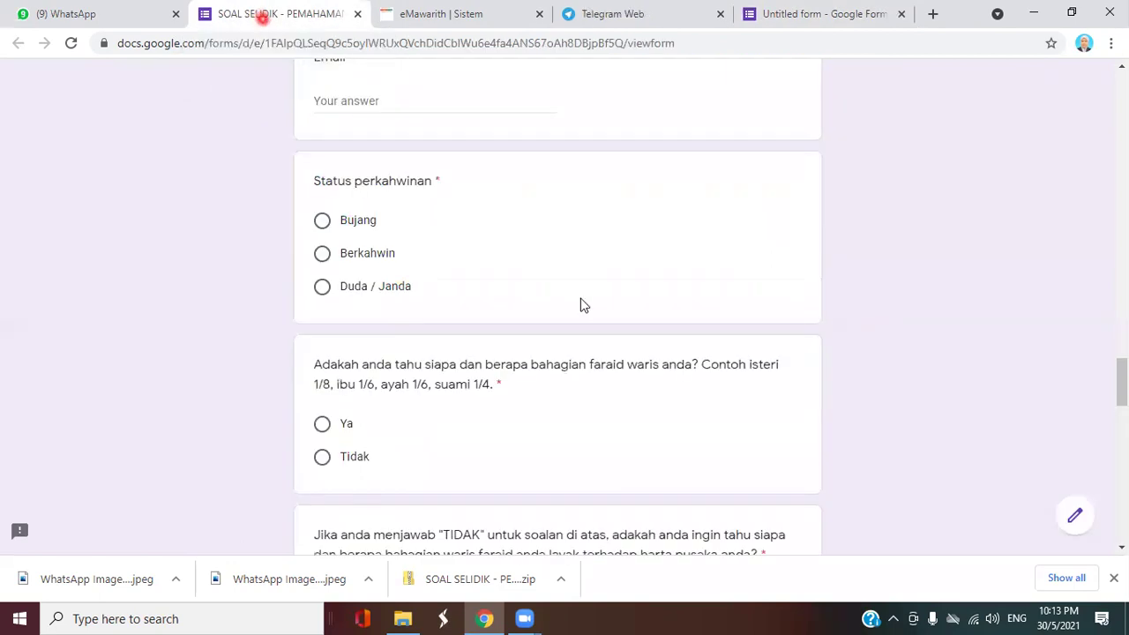
scroll(515, 294, "up", 1)
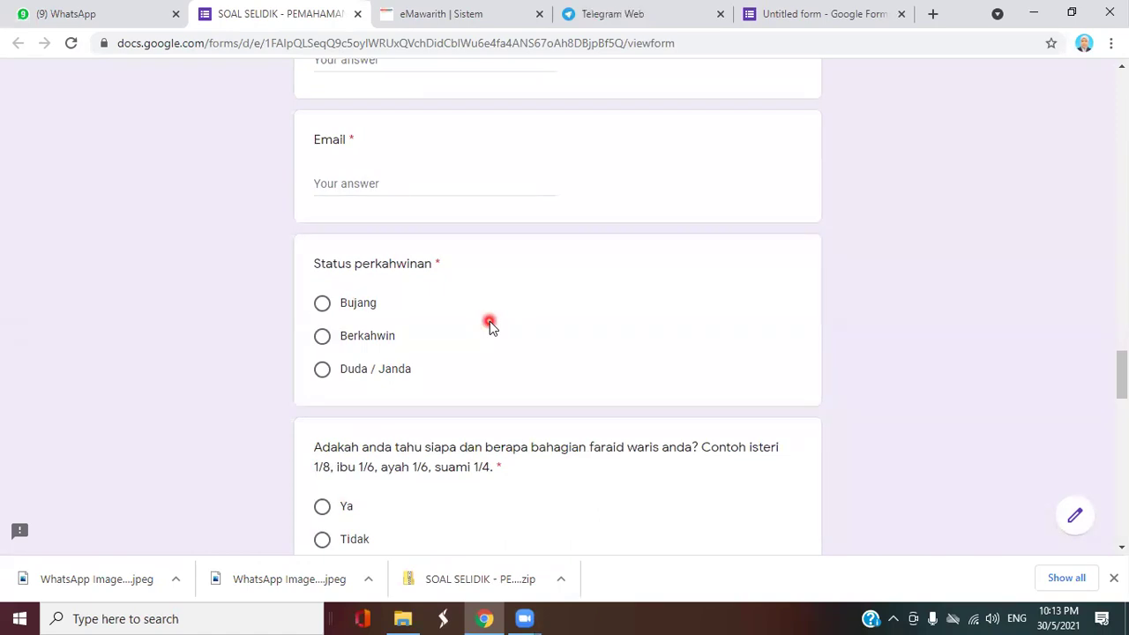
scroll(489, 321, "up", 5)
scroll(490, 321, "up", 3)
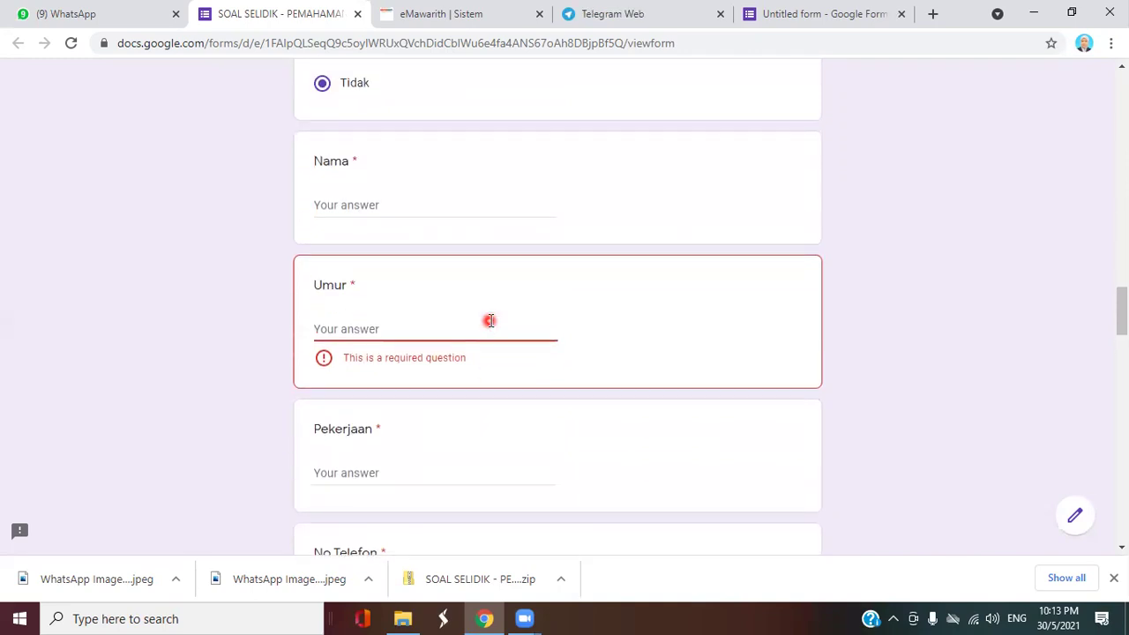
scroll(490, 321, "up", 1)
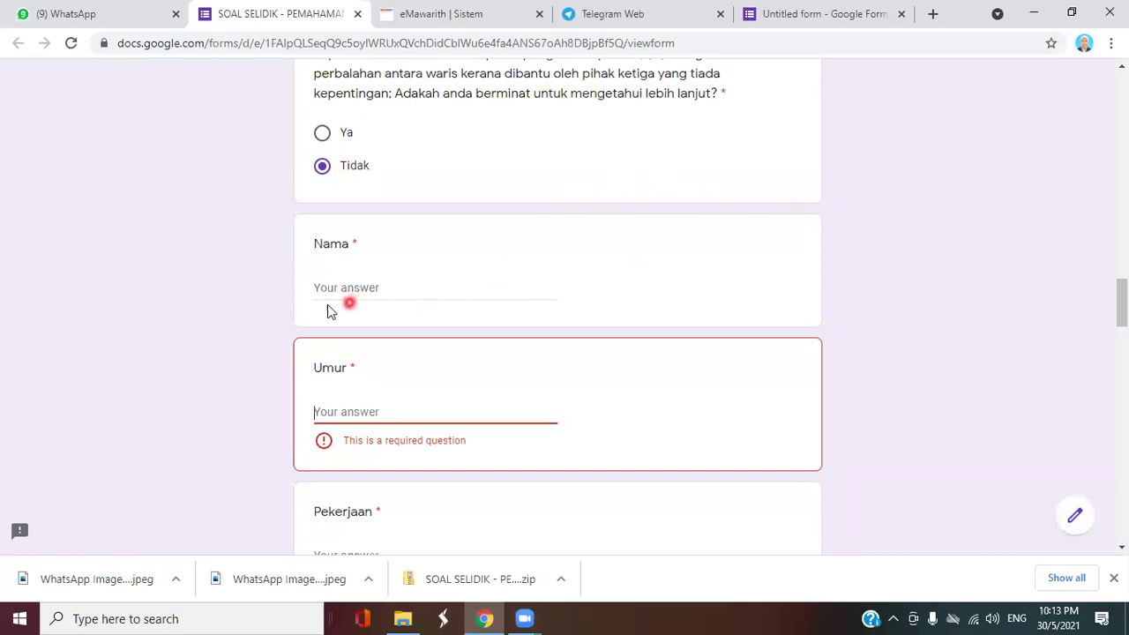
scroll(307, 309, "down", 1)
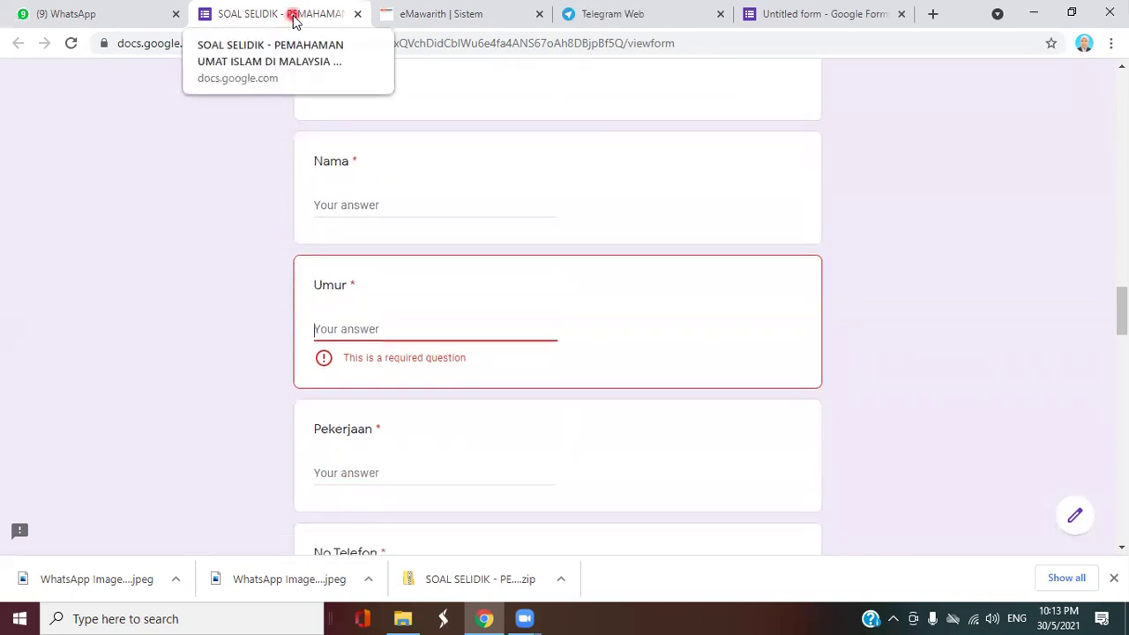
left_click(853, 15)
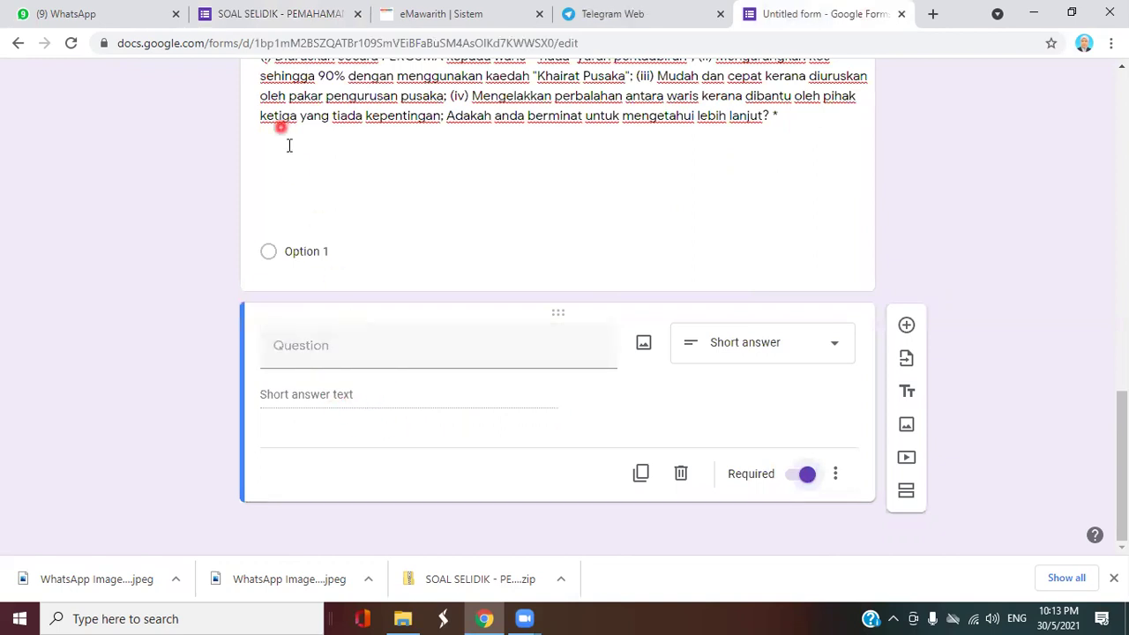
left_click(243, 17)
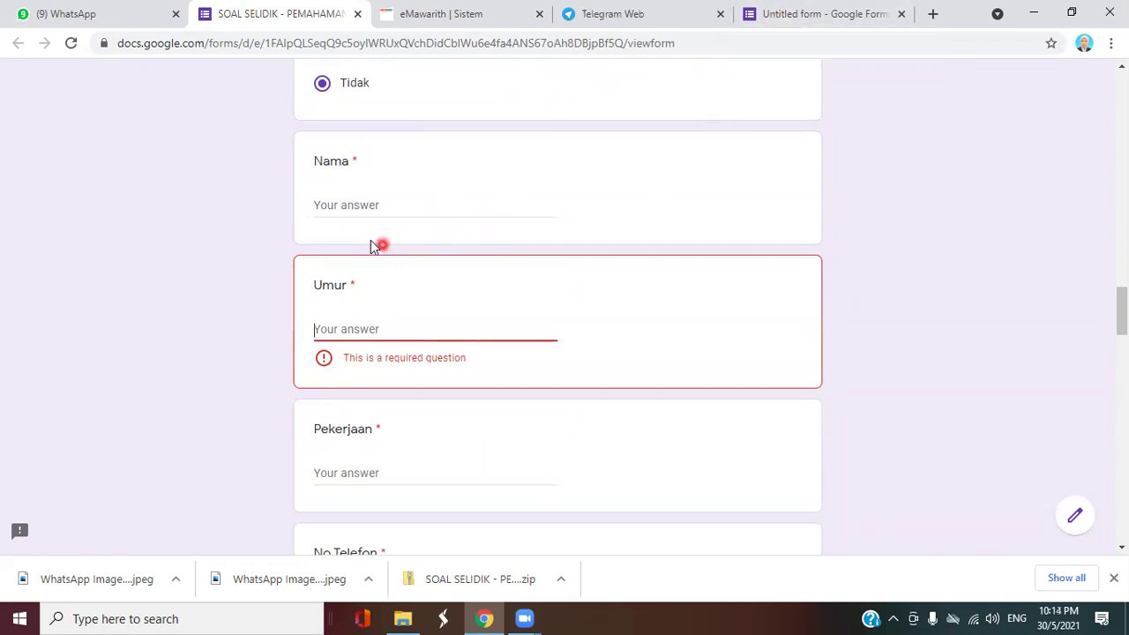
left_click(847, 16)
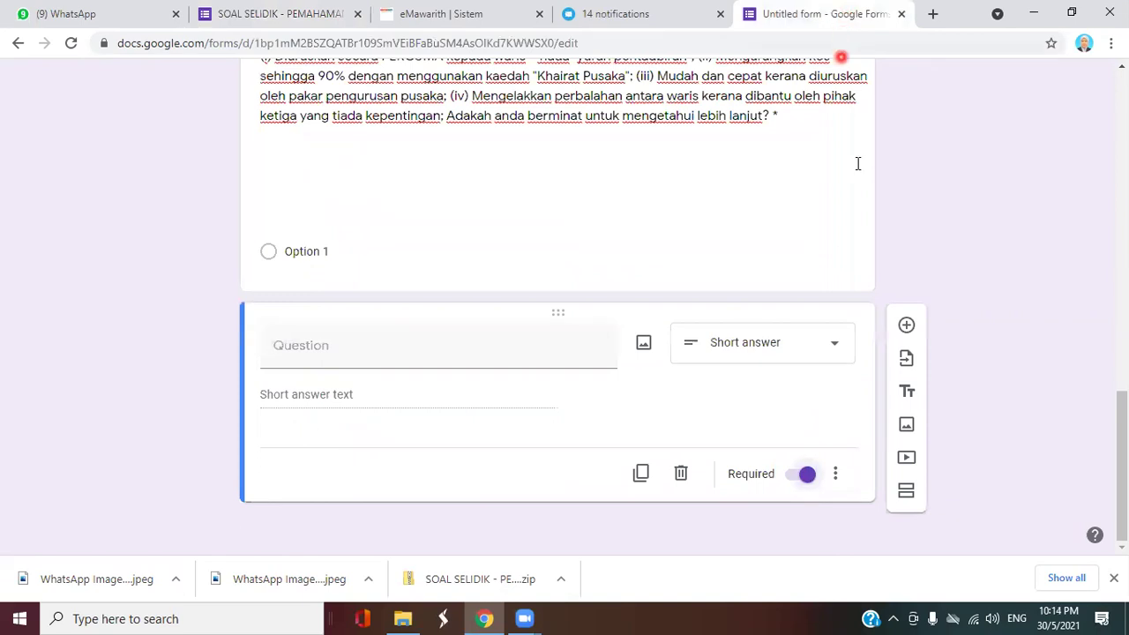
left_click(838, 348)
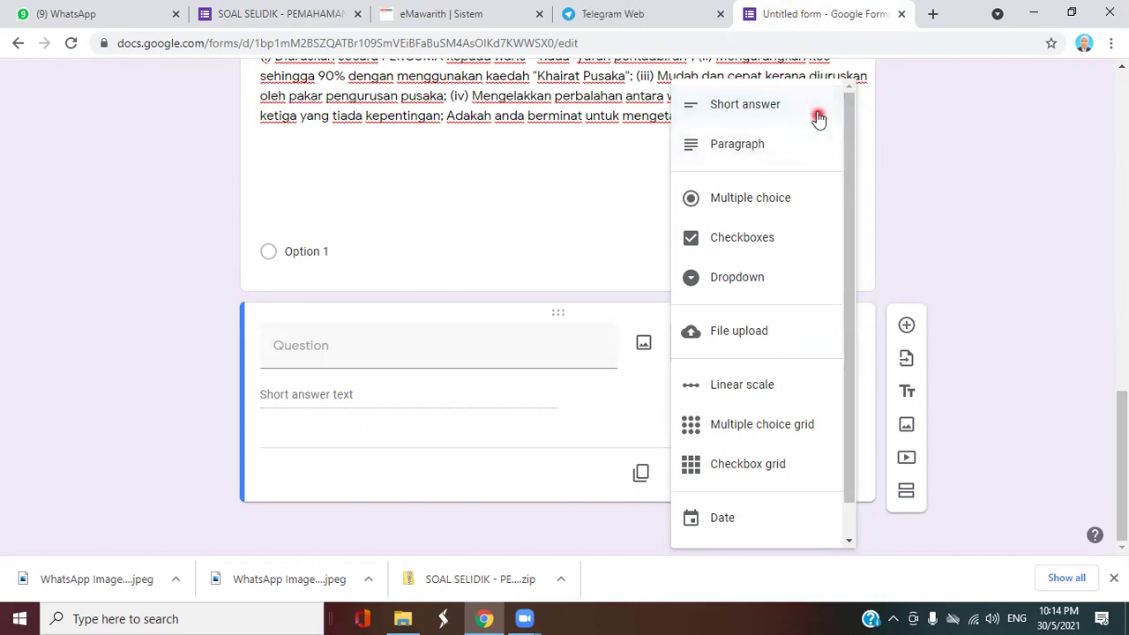
left_click(965, 218)
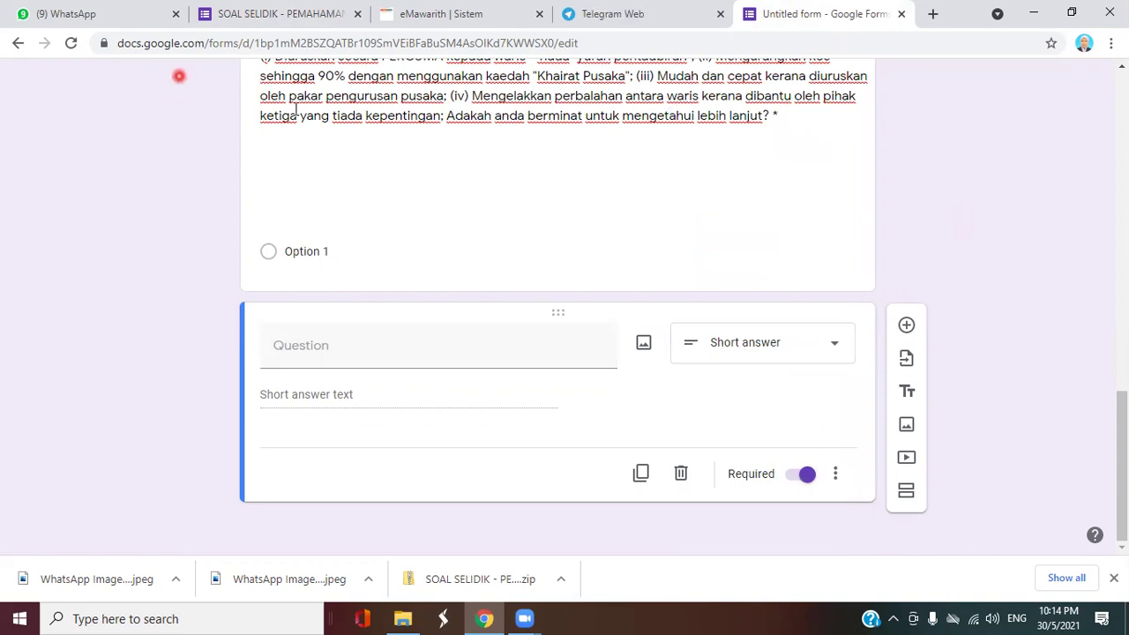
Examine the sample survey's personal-details fields from Nama to Email and the answer options of Status perkahwinan.
left_click(240, 21)
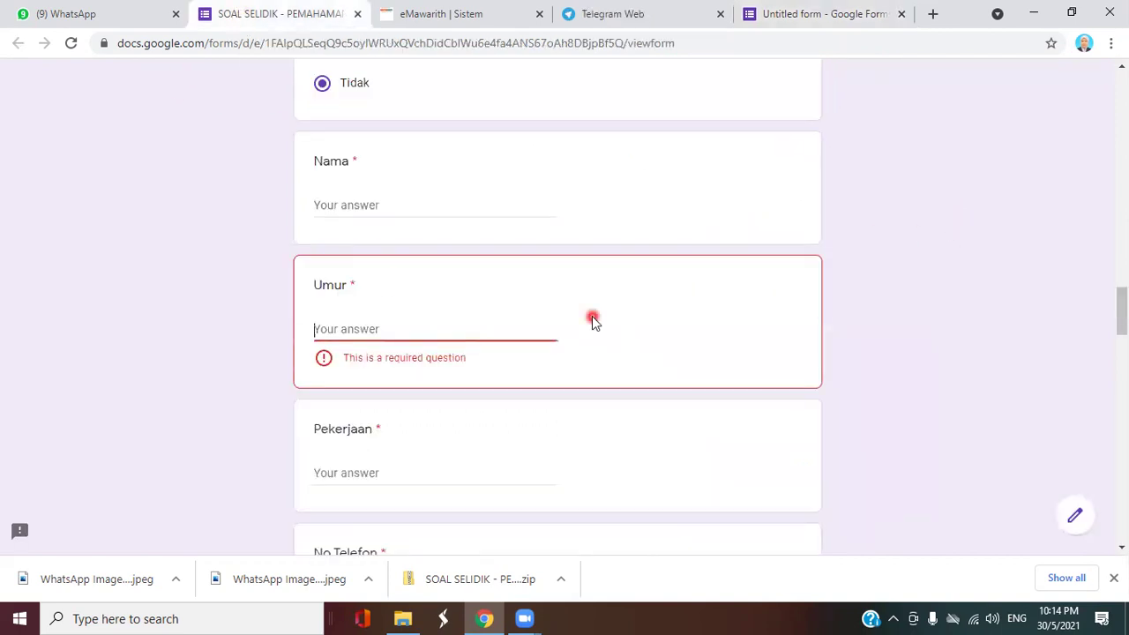
scroll(592, 319, "down", 5)
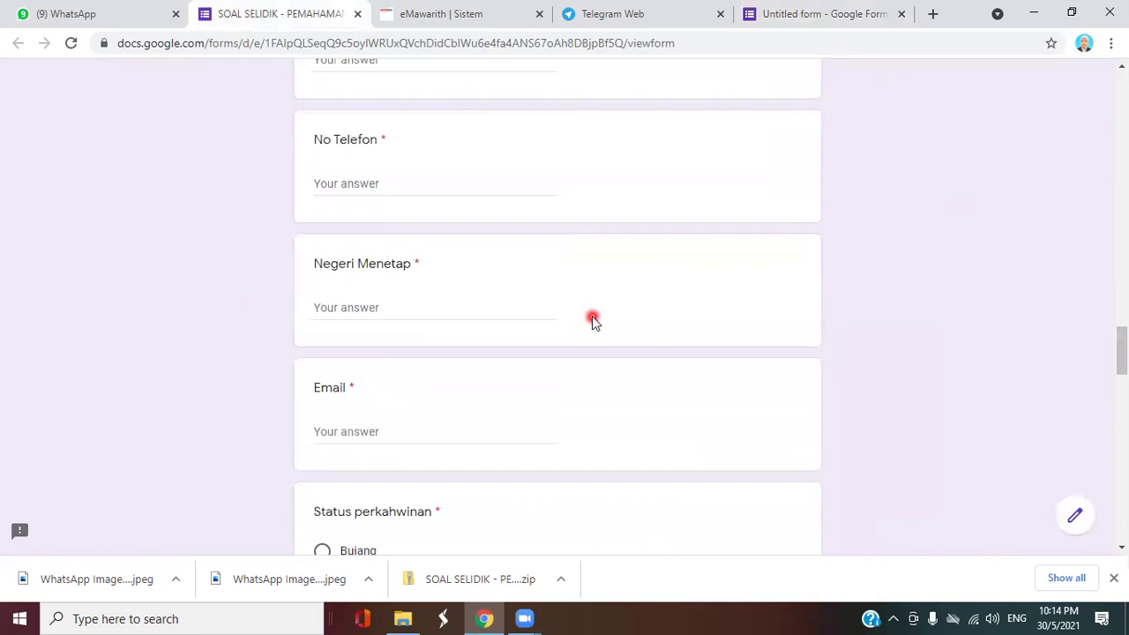
scroll(592, 317, "down", 3)
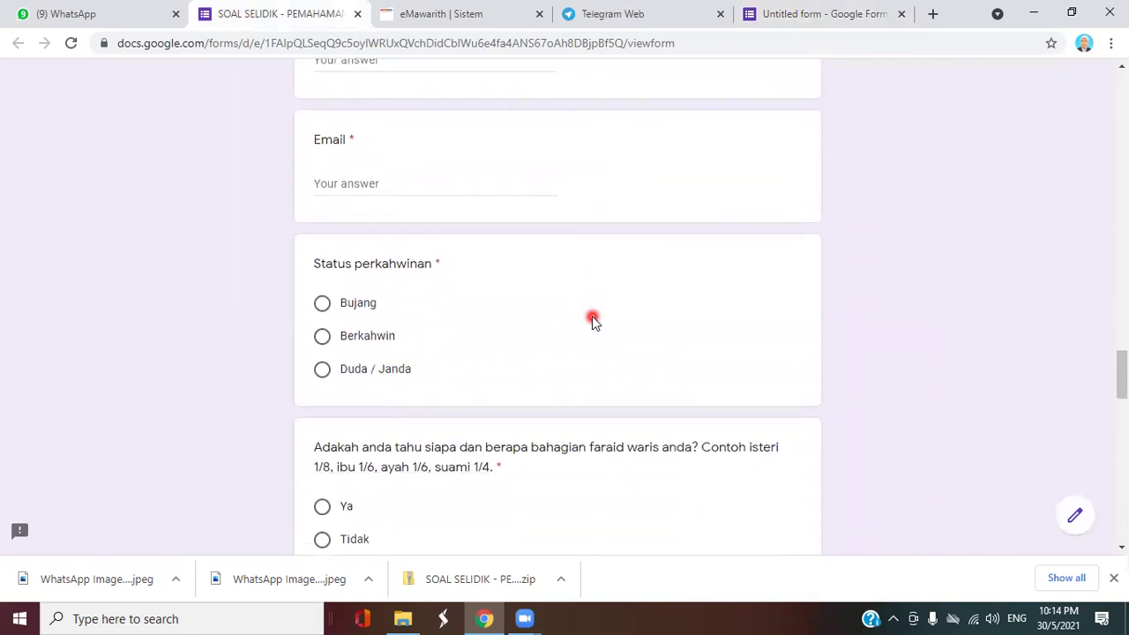
scroll(592, 316, "down", 2)
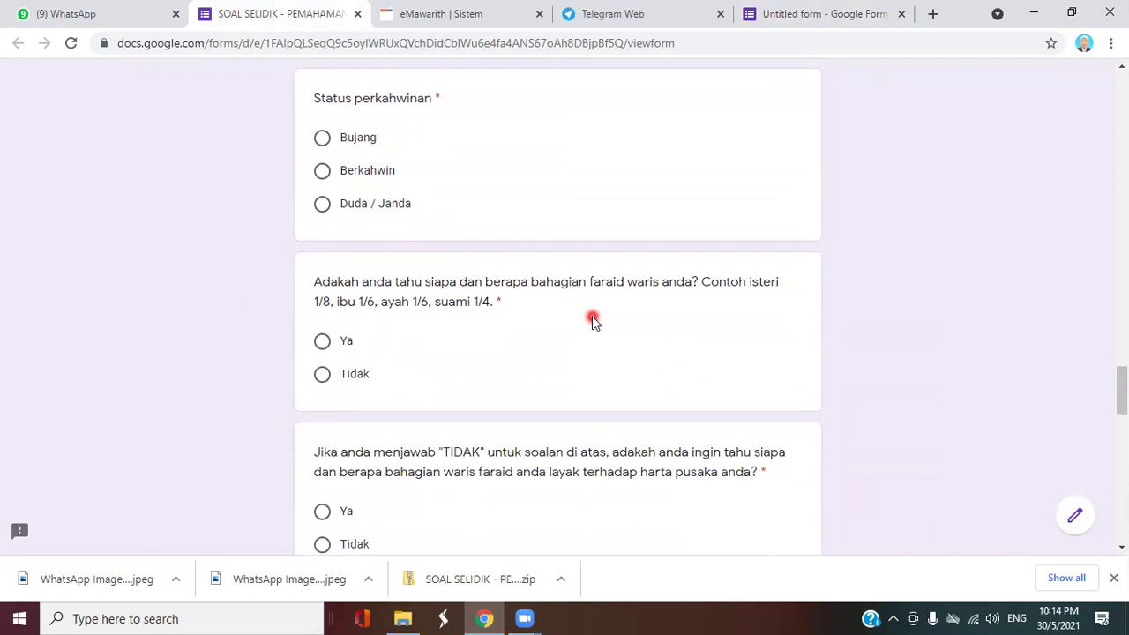
scroll(529, 315, "up", 3)
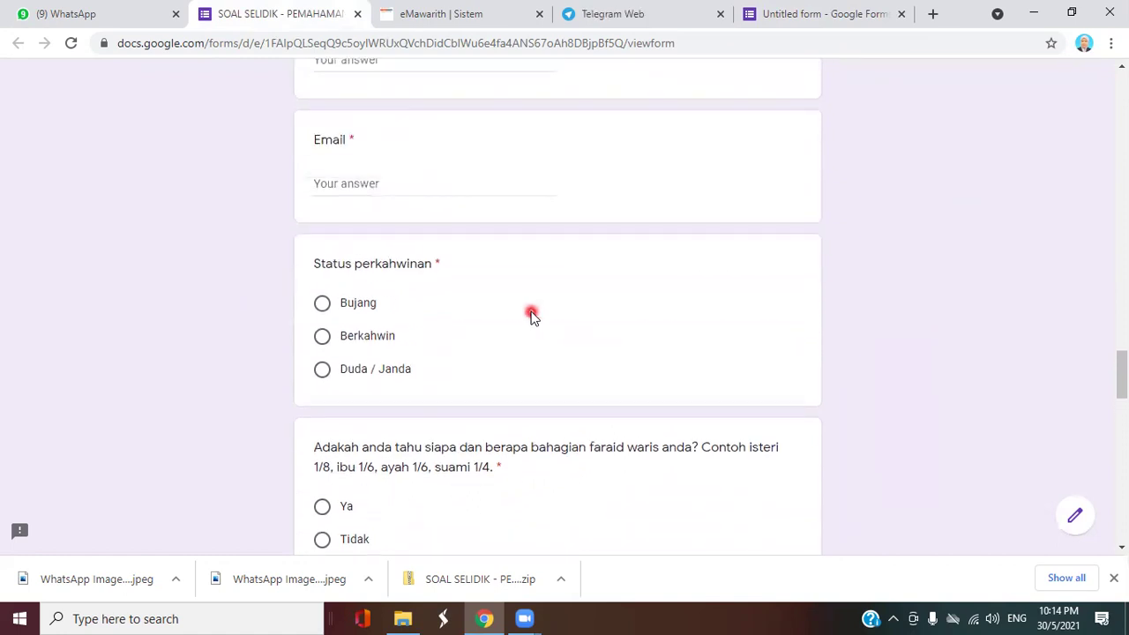
scroll(532, 316, "down", 1)
scroll(532, 316, "down", 1)
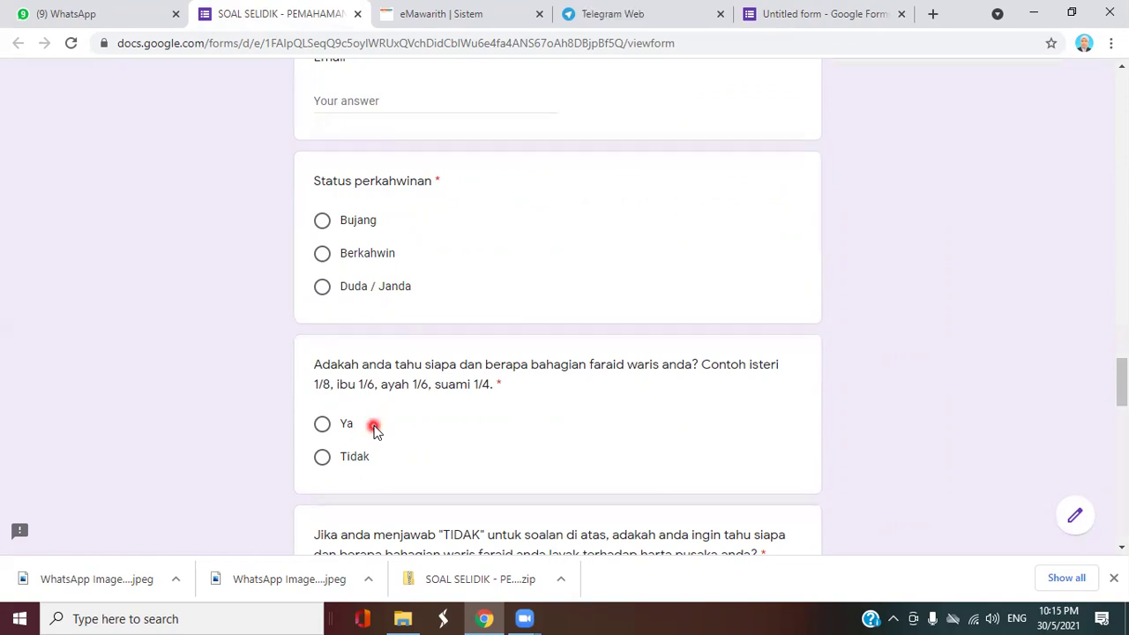
scroll(373, 430, "up", 1)
scroll(373, 427, "down", 1)
scroll(373, 428, "down", 1)
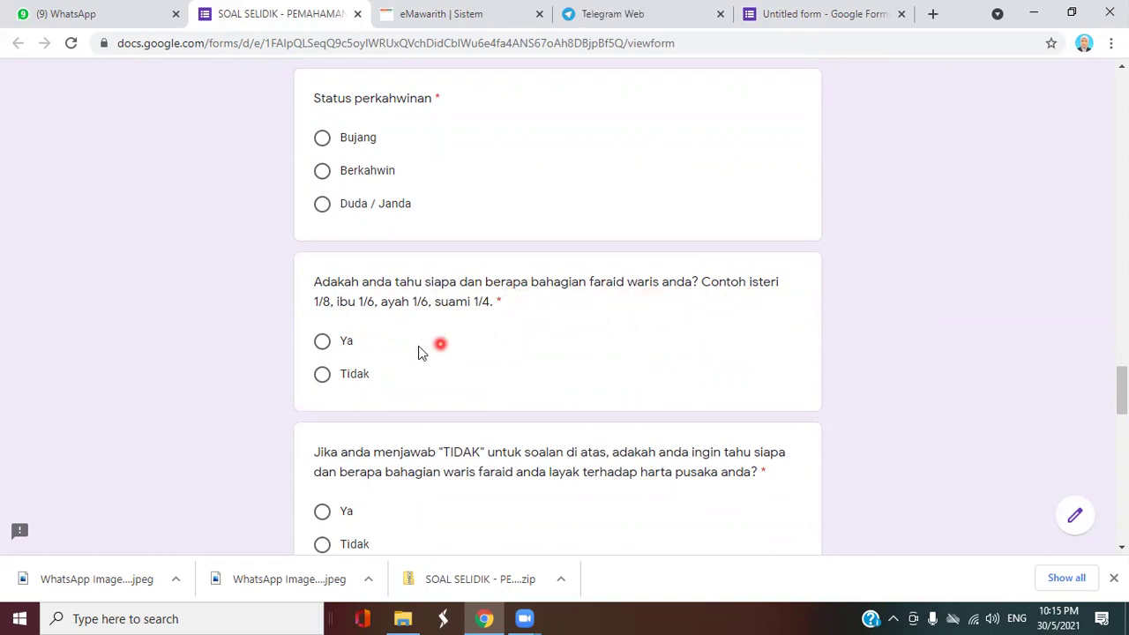
Examine the sample survey's two Ya/Tidak questions on faraid shares and the multi-select question on the 12 golongan.
scroll(401, 360, "down", 1)
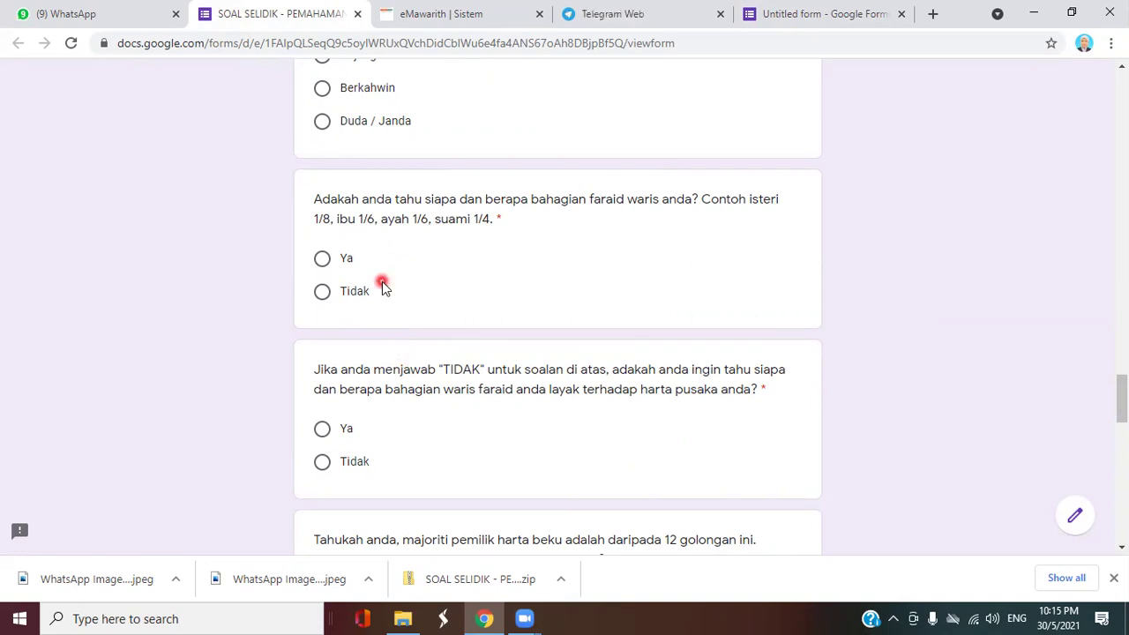
scroll(382, 282, "down", 1)
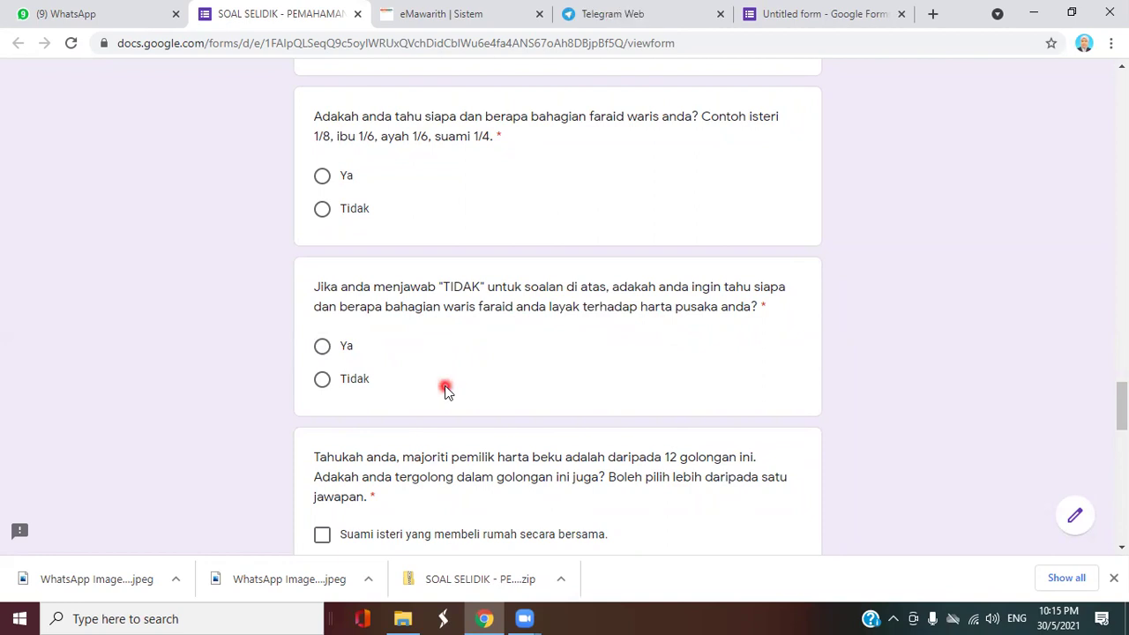
scroll(445, 387, "down", 2)
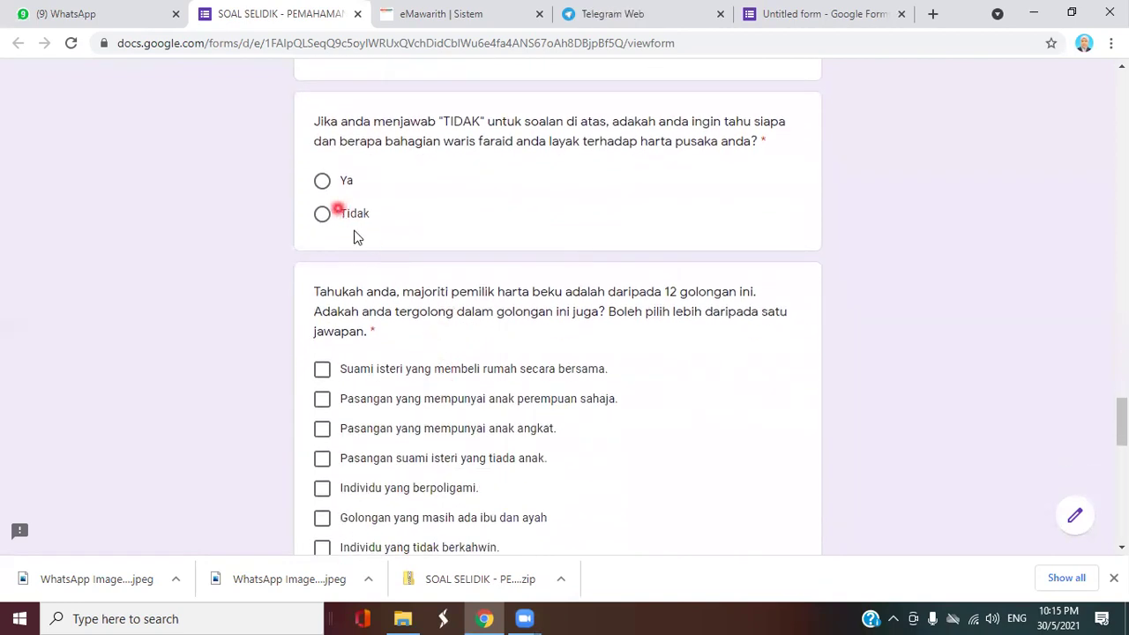
scroll(696, 409, "down", 2)
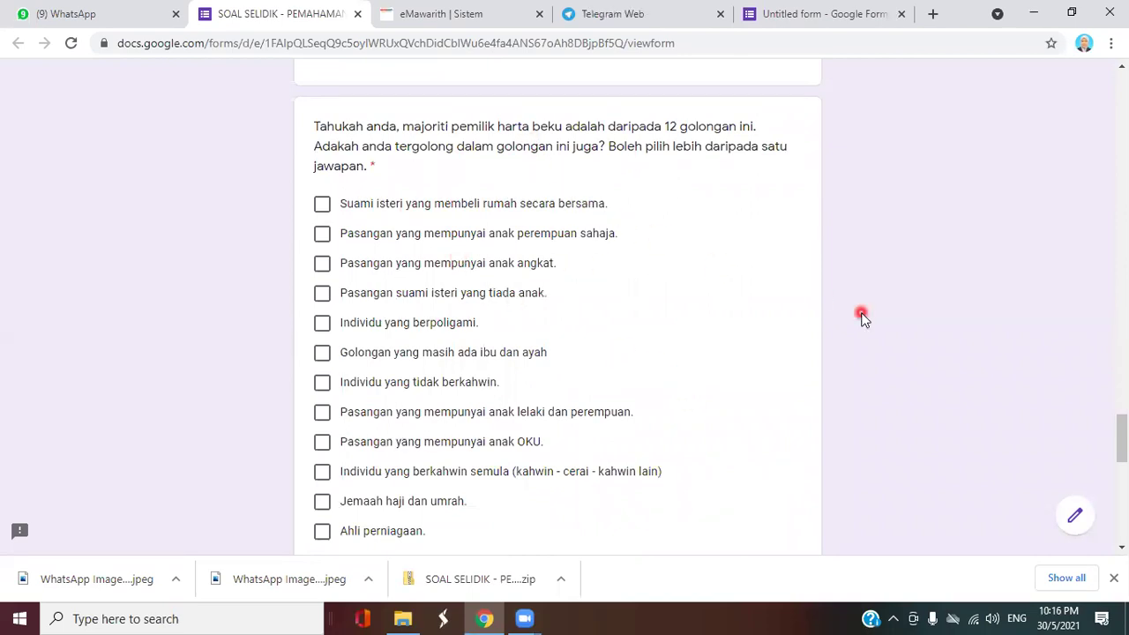
scroll(858, 313, "up", 2)
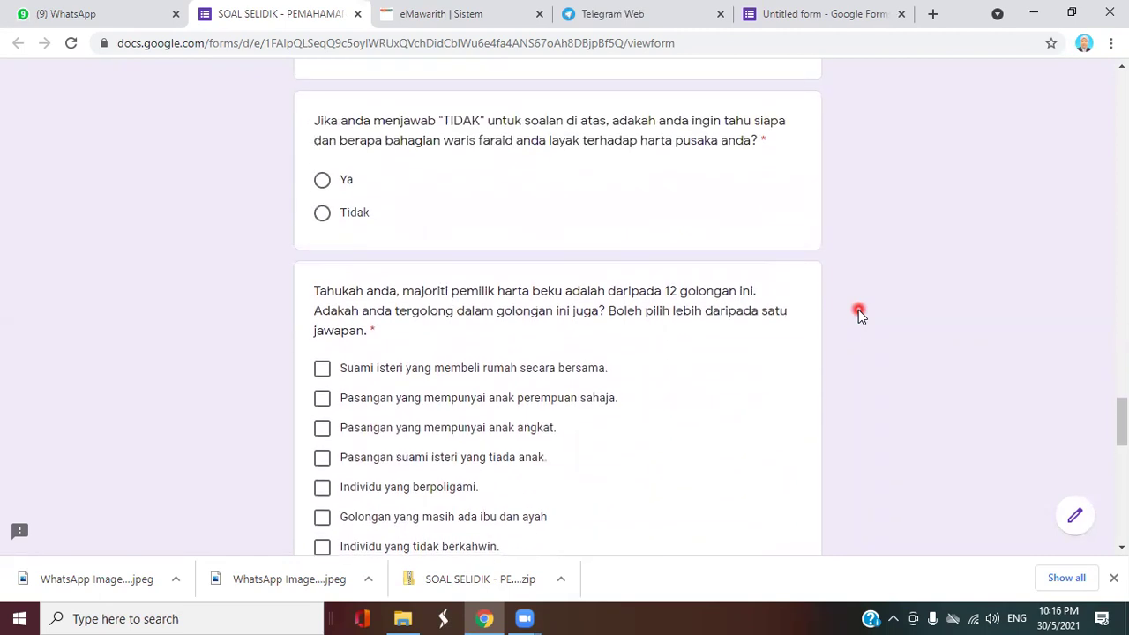
scroll(849, 313, "up", 4)
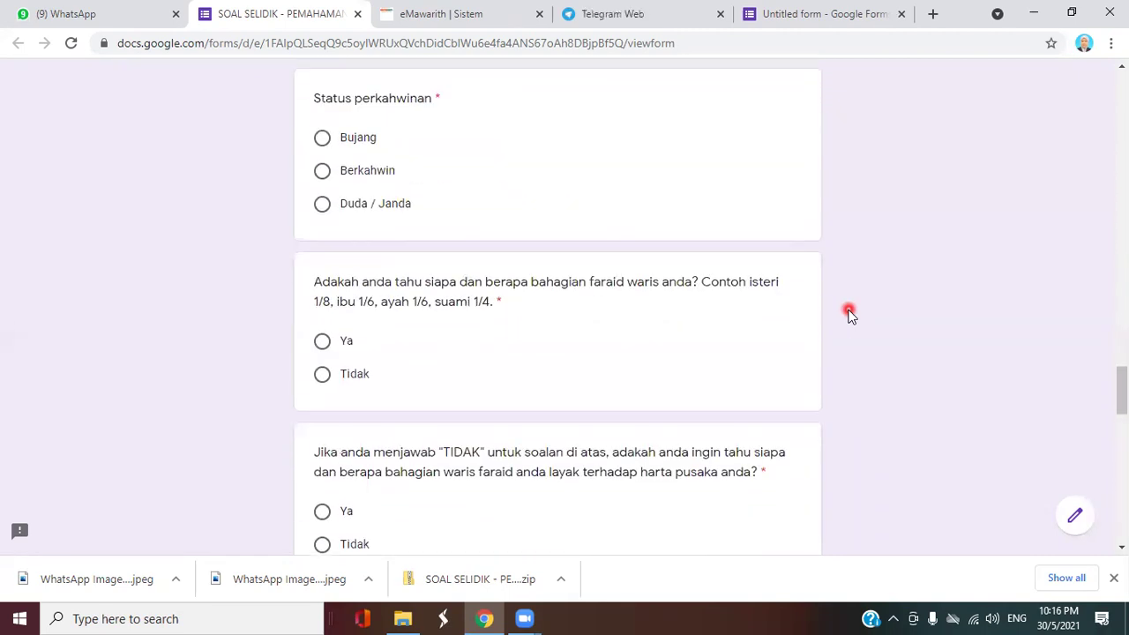
scroll(850, 315, "down", 5)
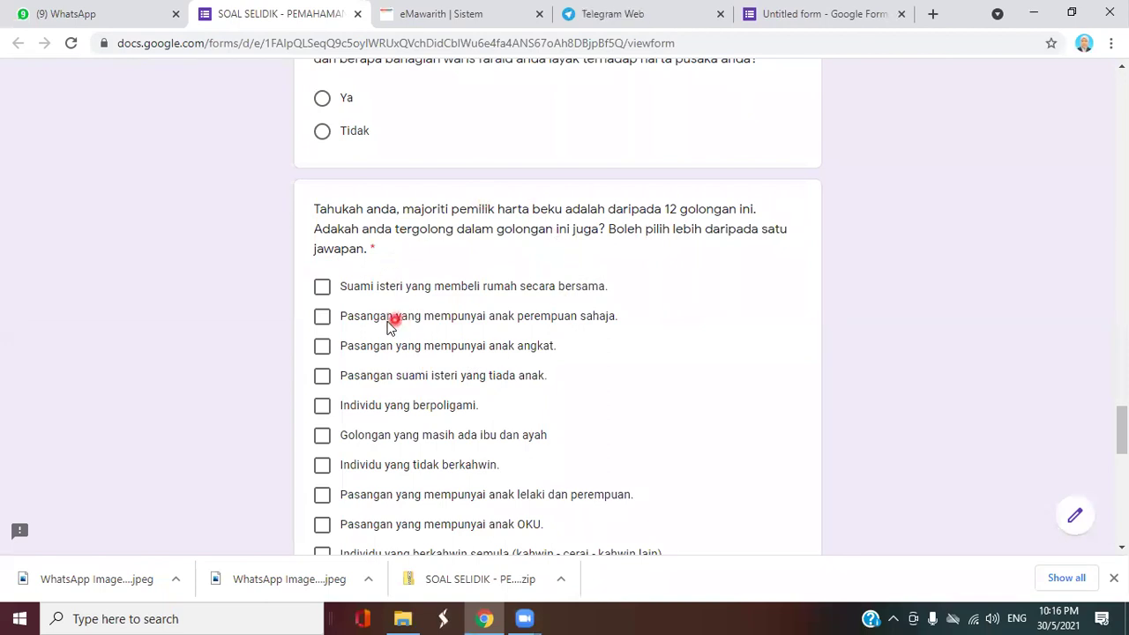
scroll(389, 325, "up", 1)
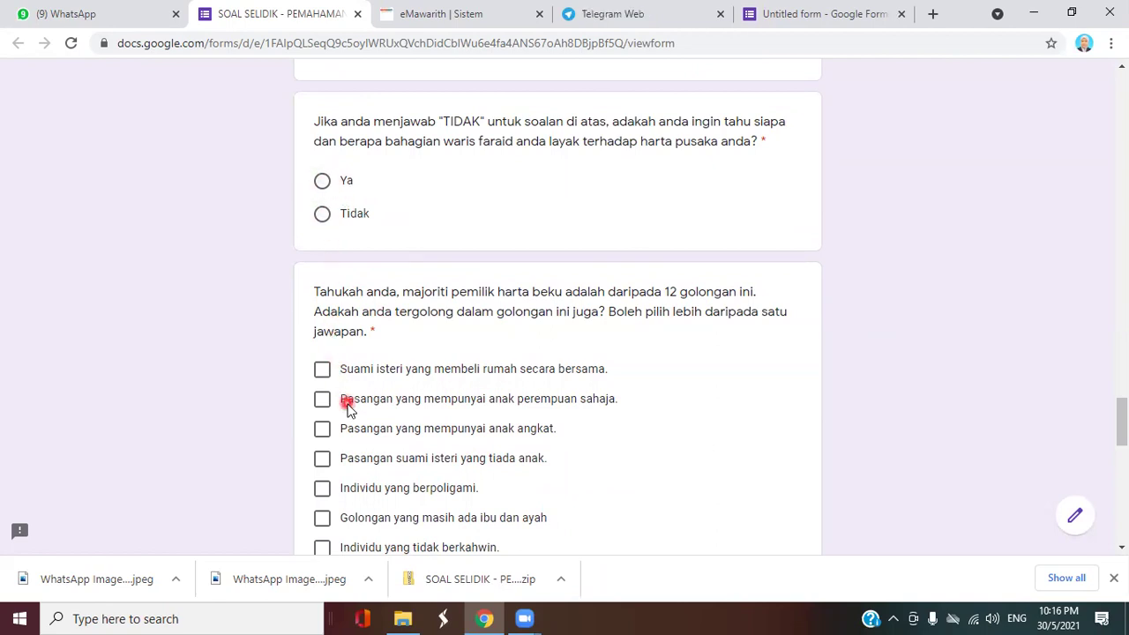
scroll(347, 400, "down", 1)
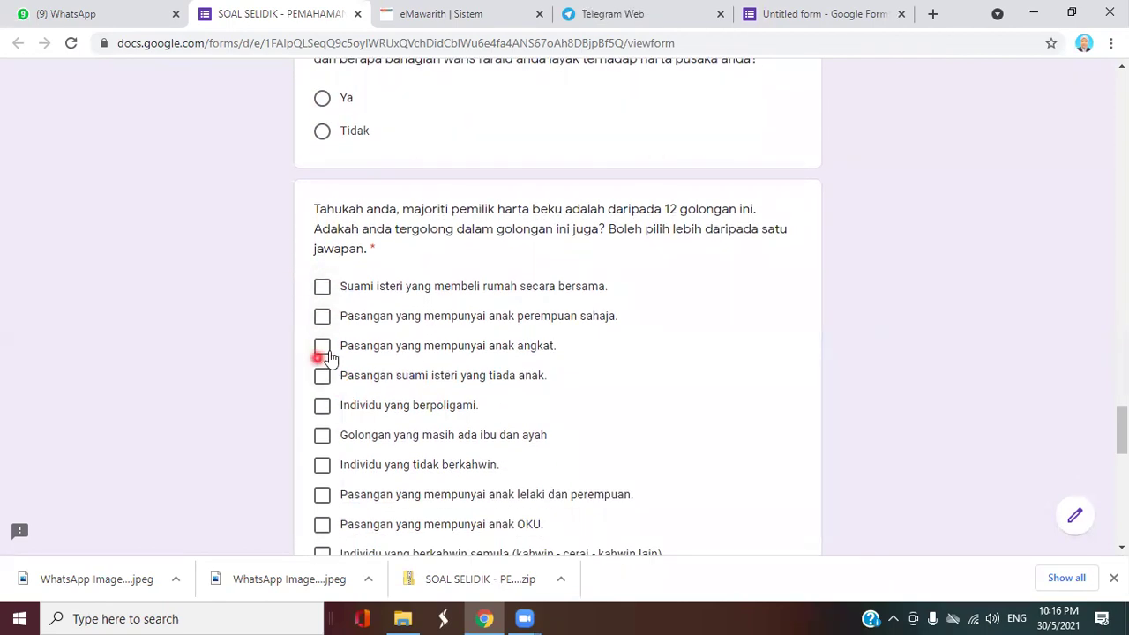
scroll(411, 355, "up", 3)
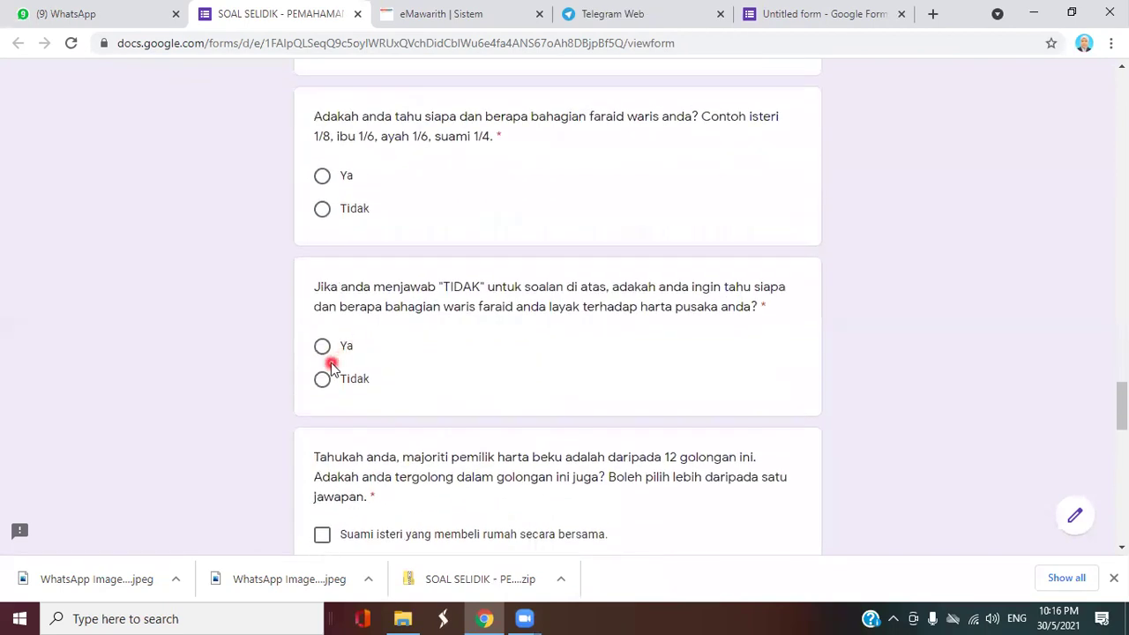
Try the Ya and Tidak choices in the sample's "Jika anda menjawab TIDAK" question, ending on Tidak, and test the 12 golongan checkboxes.
left_click(322, 351)
left_click(321, 381)
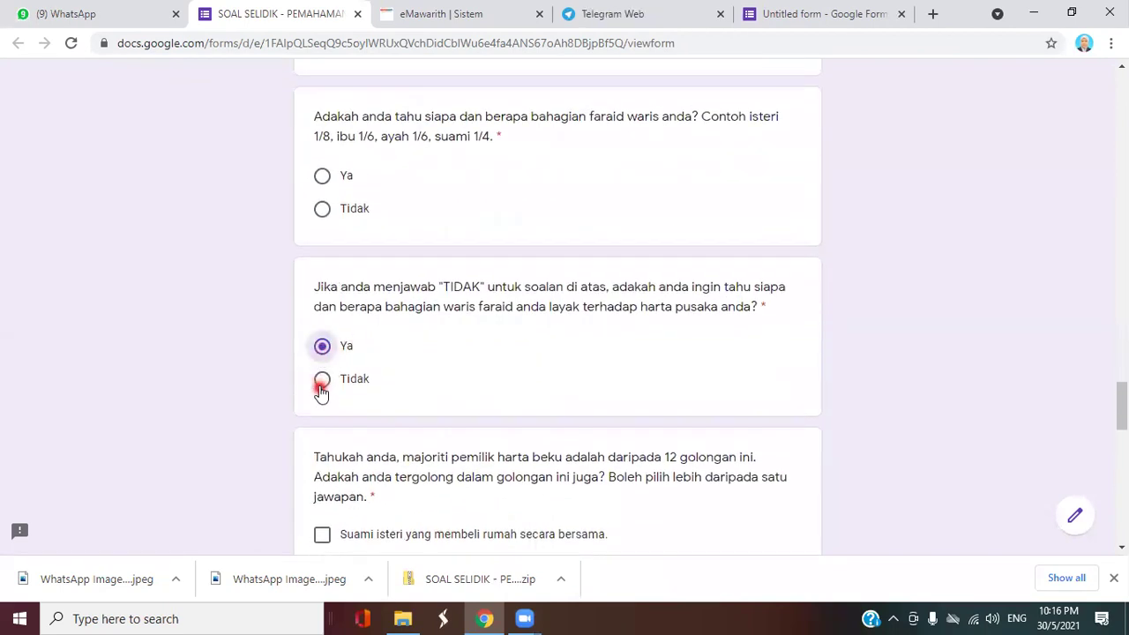
left_click(327, 348)
scroll(386, 396, "down", 3)
left_click(320, 288)
left_click(381, 357)
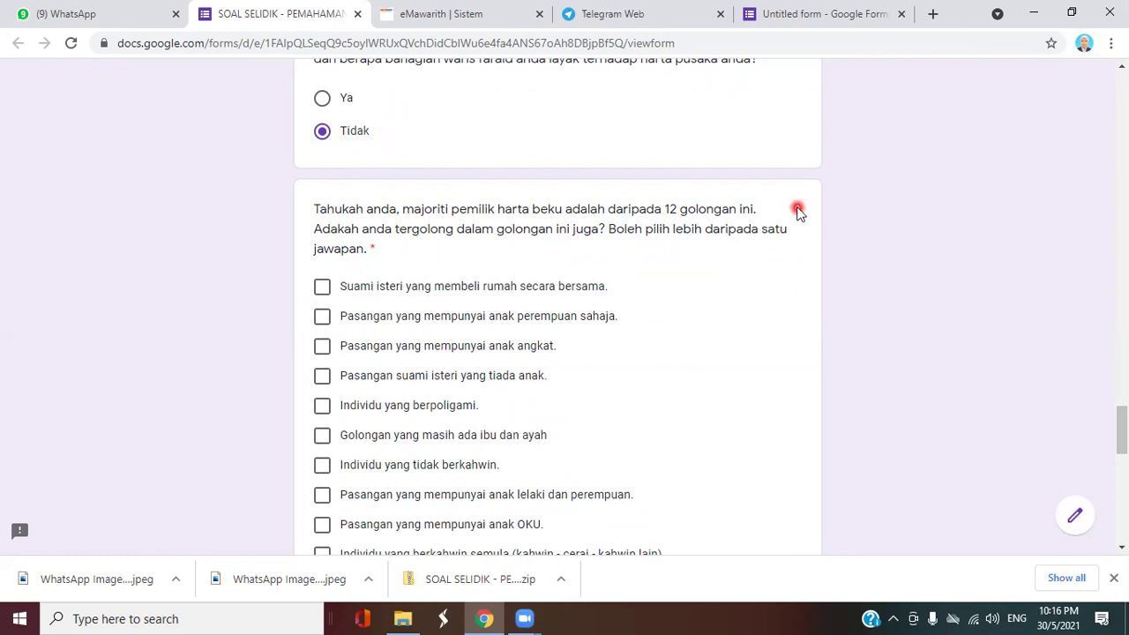
scroll(522, 370, "down", 3)
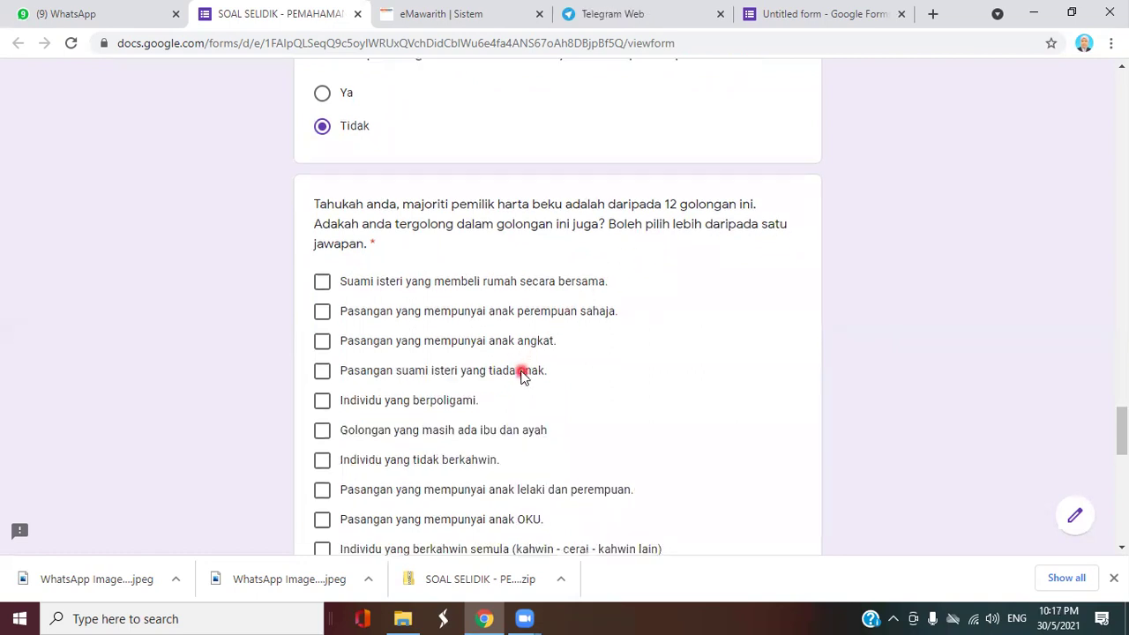
Examine the end of the sample survey, from the 12 golongan options through the HIBAH HARTANAH promotion to the "Like, Follow dan Share!" section.
scroll(521, 375, "up", 3)
scroll(521, 375, "down", 2)
scroll(522, 375, "down", 4)
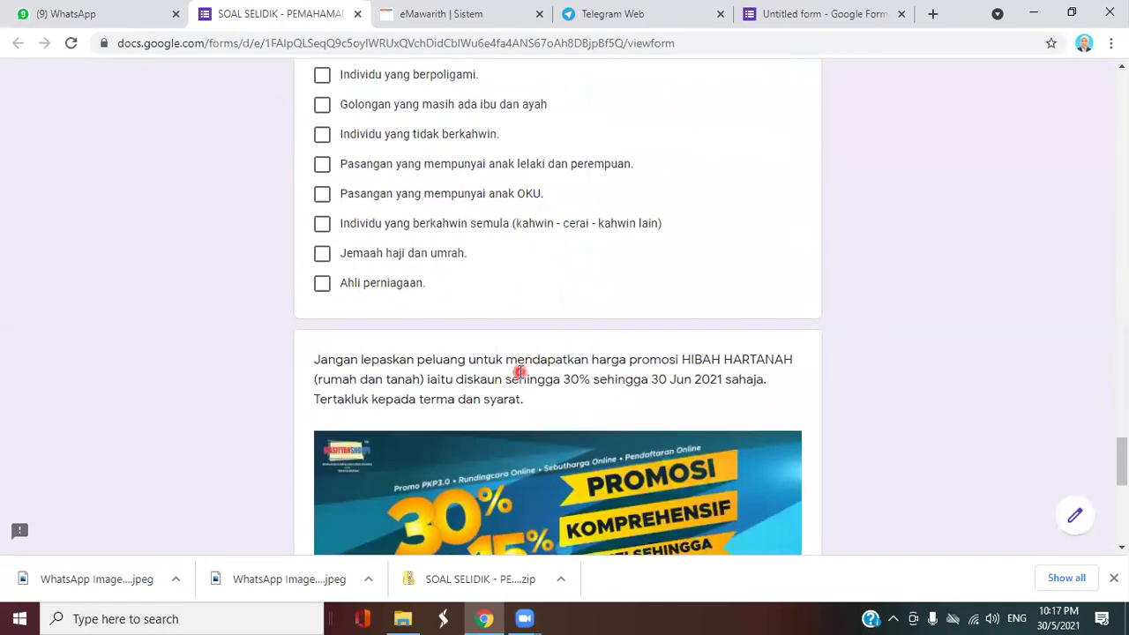
scroll(520, 372, "down", 3)
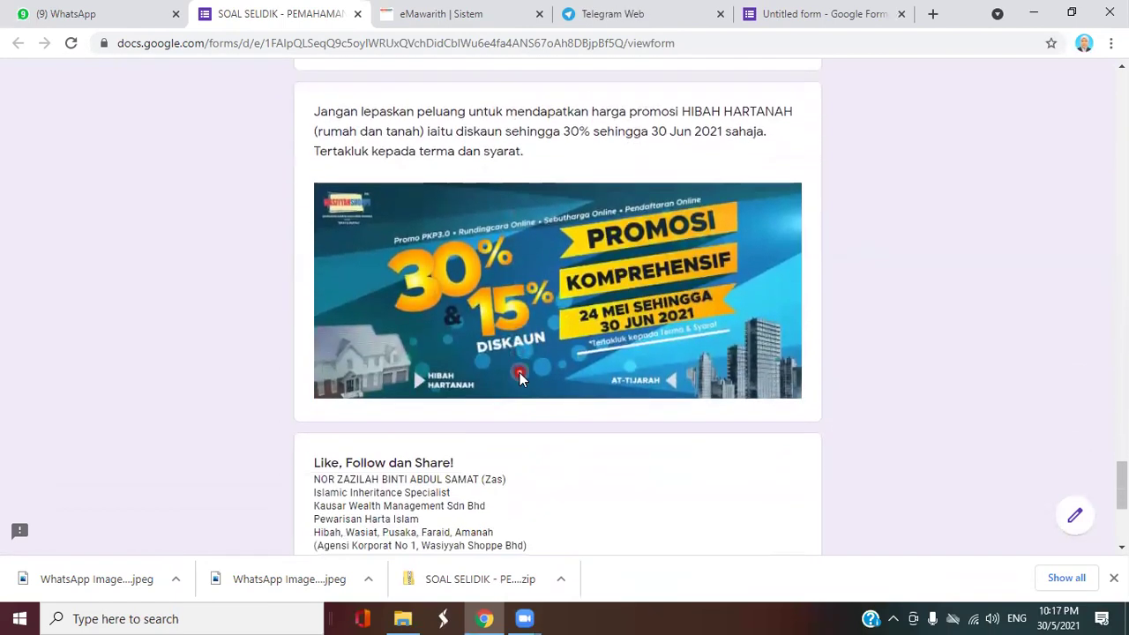
scroll(519, 375, "down", 2)
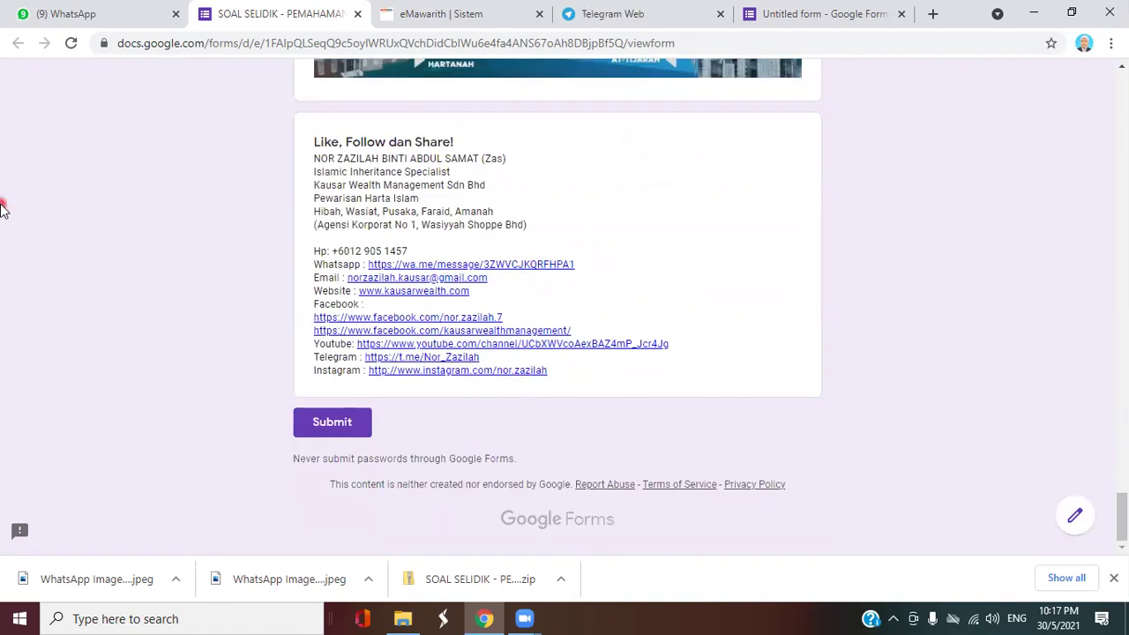
left_click(1, 508)
scroll(865, 346, "up", 1)
scroll(862, 339, "up", 3)
scroll(852, 333, "down", 2)
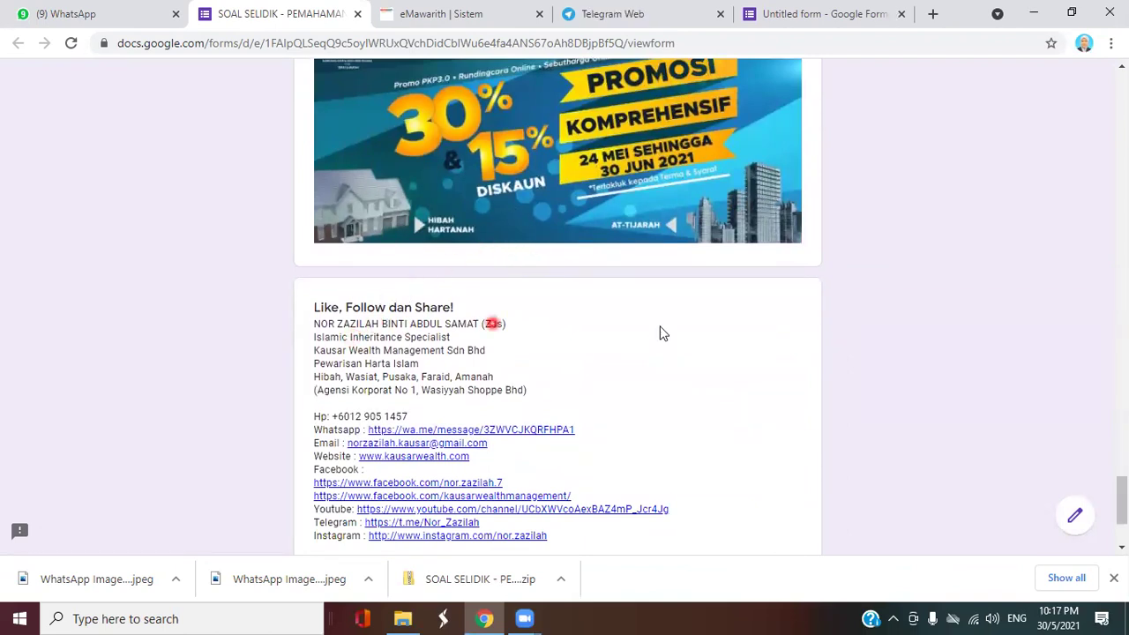
scroll(533, 441, "down", 2)
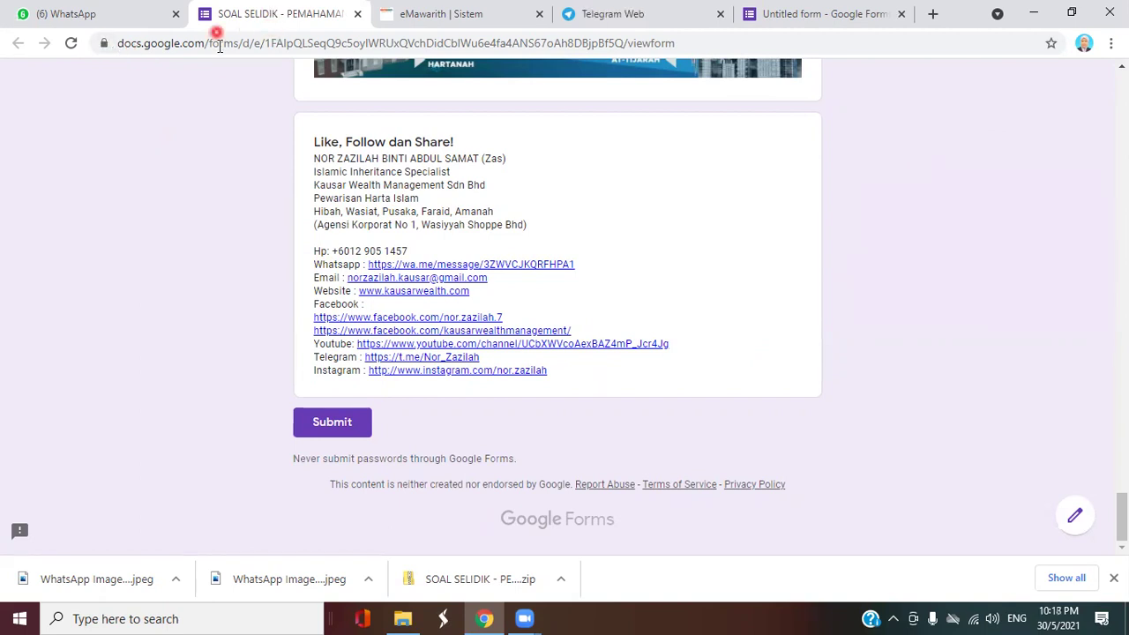
Copy the full block of contact details and social media links below "Like, Follow dan Share!" in the sample survey.
left_click_drag(314, 158, 629, 382)
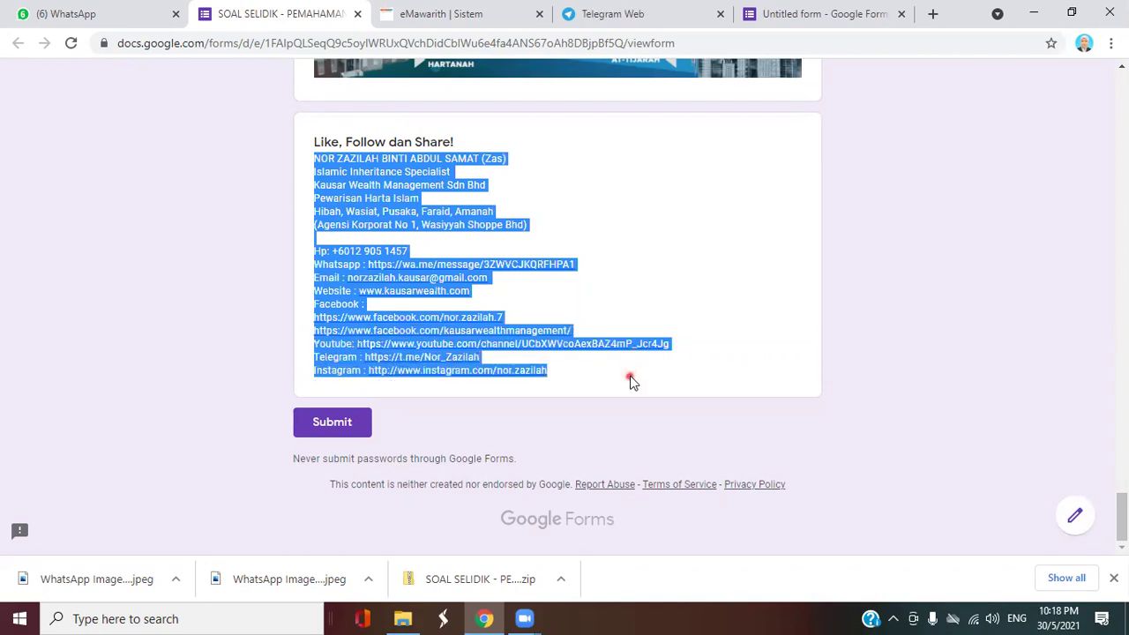
right_click(354, 176)
left_click(380, 187)
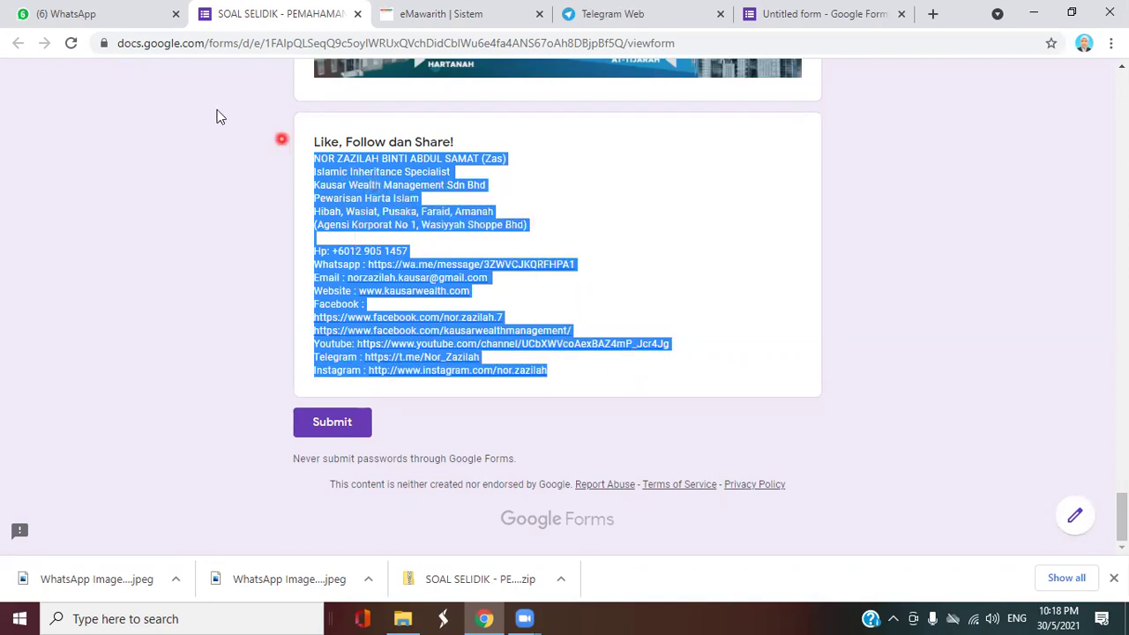
Switch to WhatsApp and send the copied contact block to the "Siapkn homework berjemaah" group chat.
left_click(97, 20)
scroll(255, 420, "down", 1)
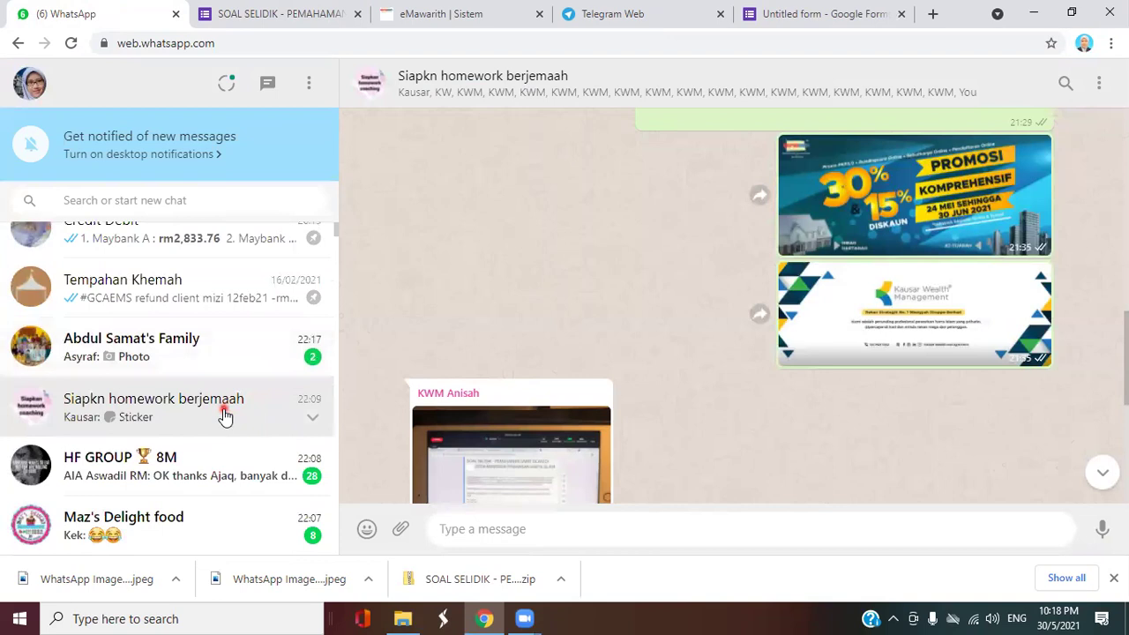
left_click(225, 415)
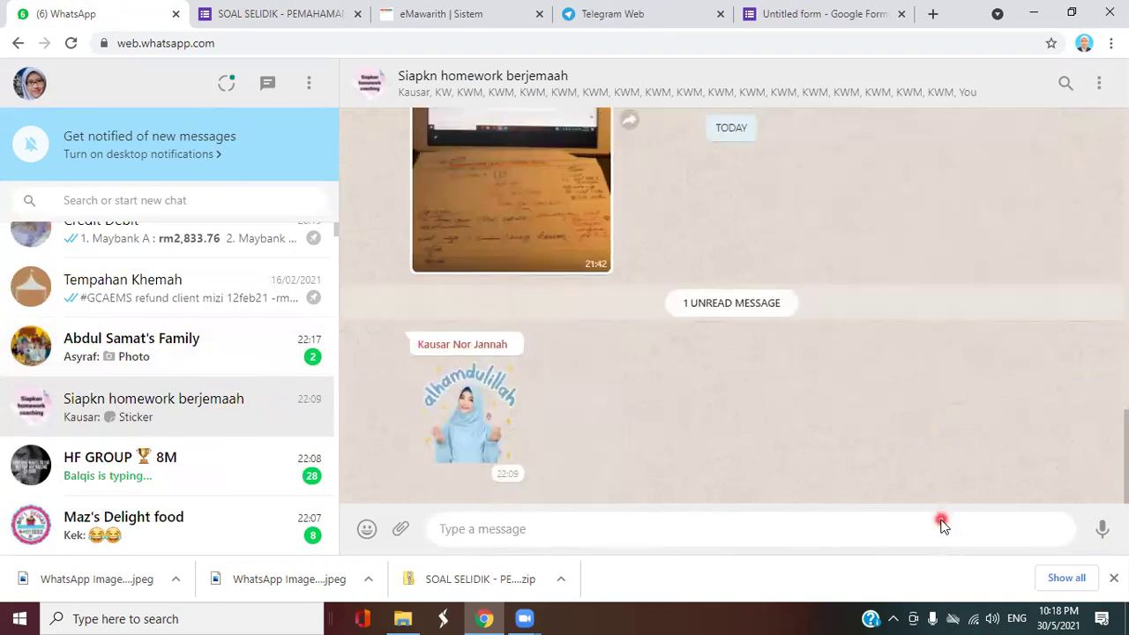
right_click(942, 526)
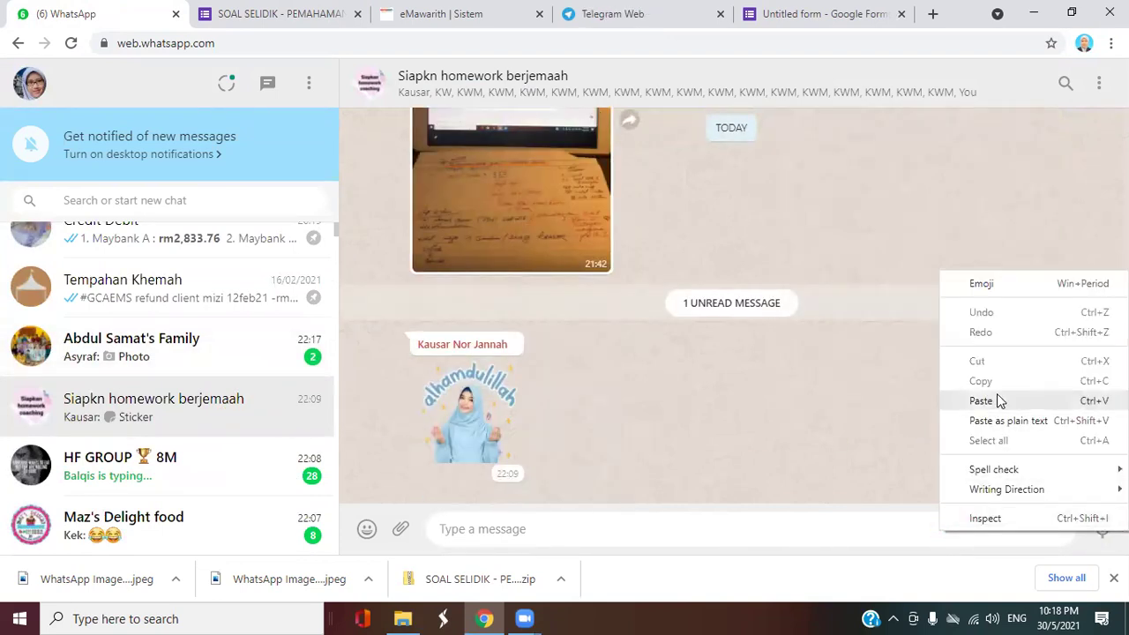
left_click(1000, 401)
key("Return")
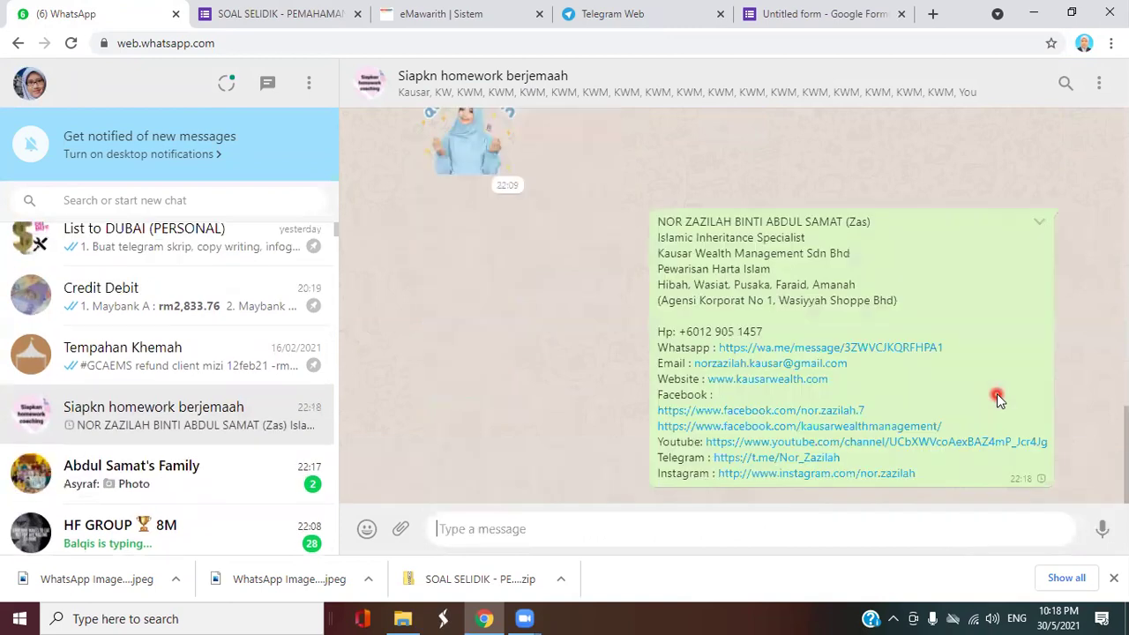
left_click(390, 356)
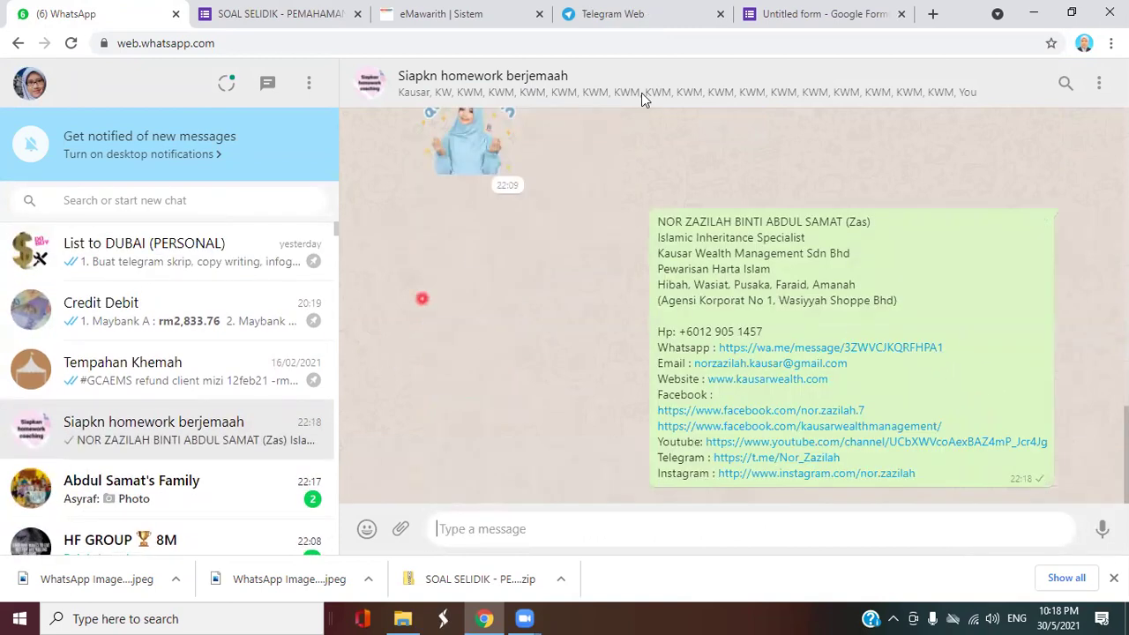
Compare the new form's existing questions with the sample survey's closing contact section, HIBAH HARTANAH promotion and 12 golongan question.
left_click(820, 16)
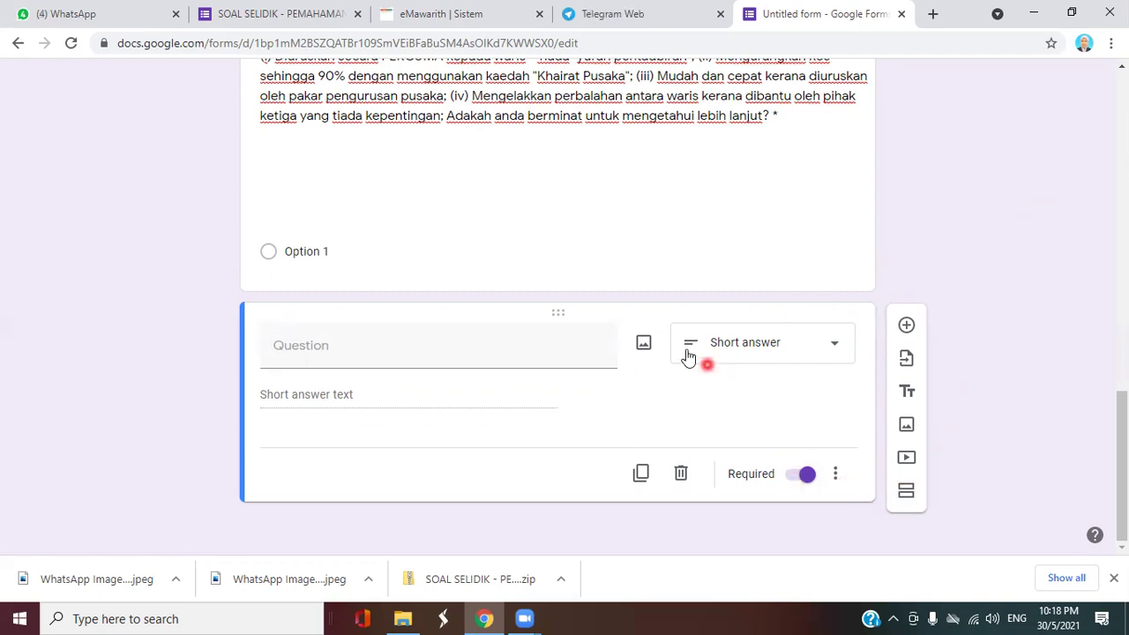
scroll(620, 323, "up", 4)
scroll(605, 331, "up", 3)
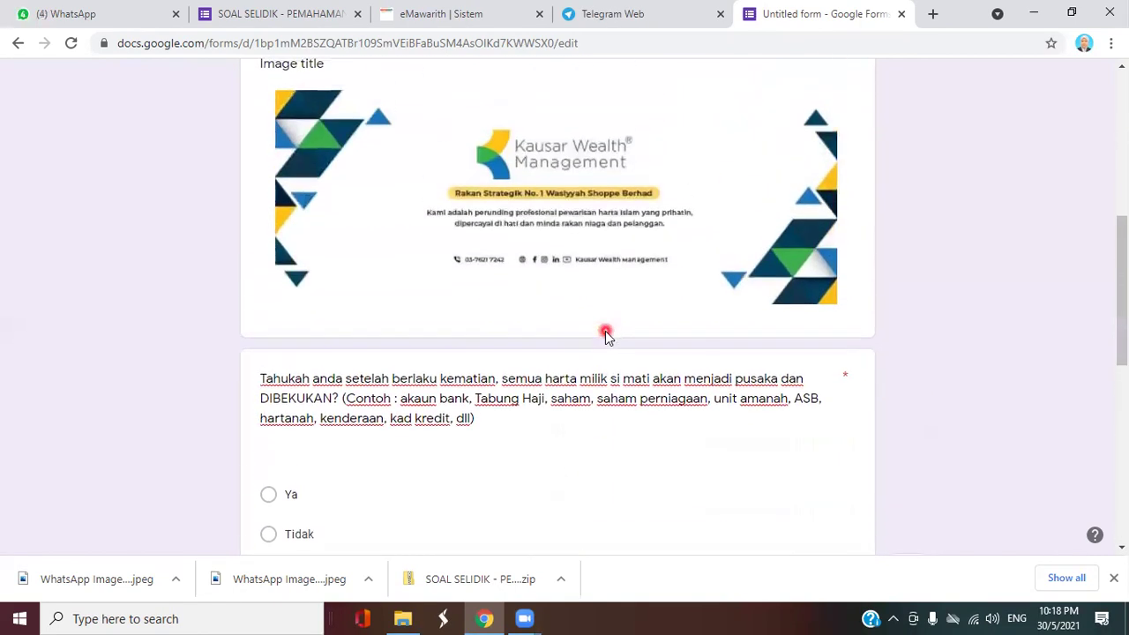
scroll(609, 341, "down", 7)
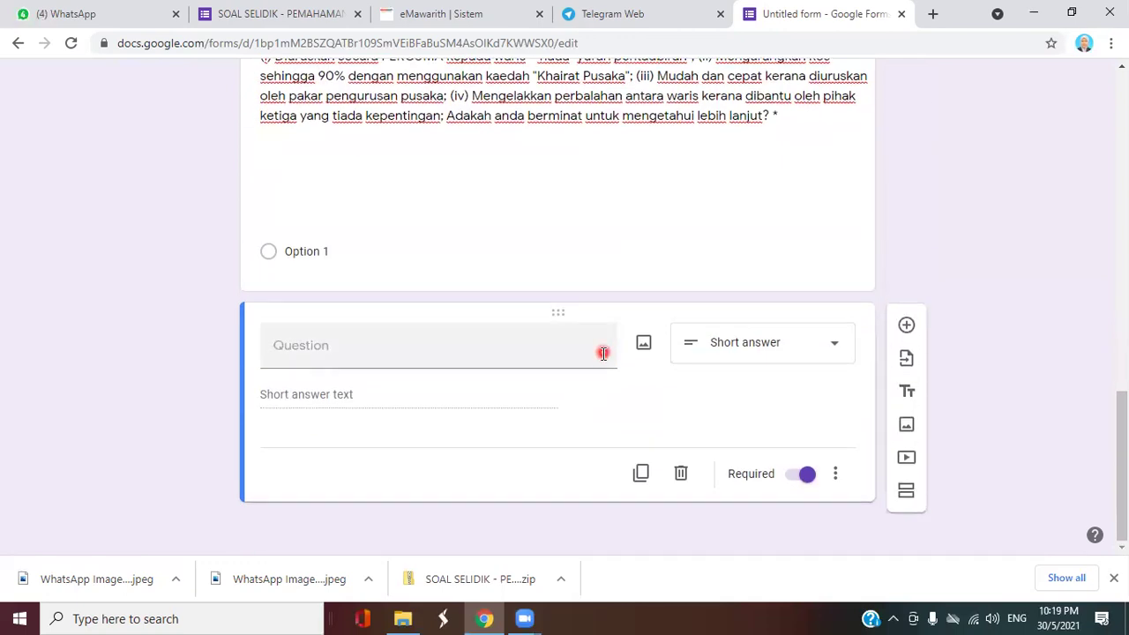
left_click(273, 15)
left_click(940, 280)
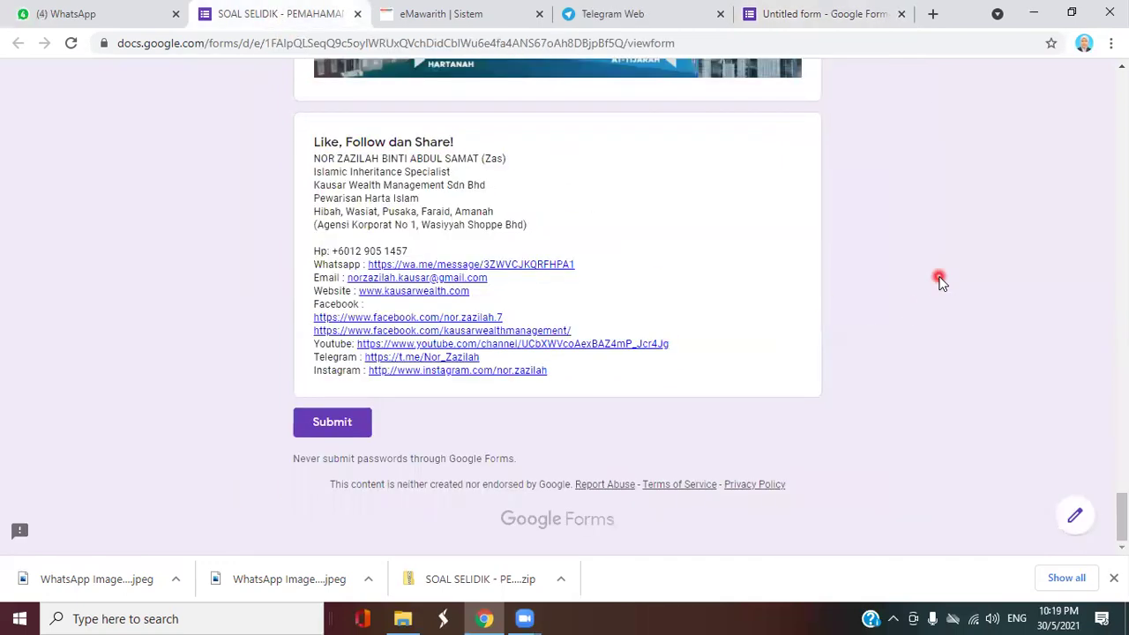
scroll(940, 279, "up", 3)
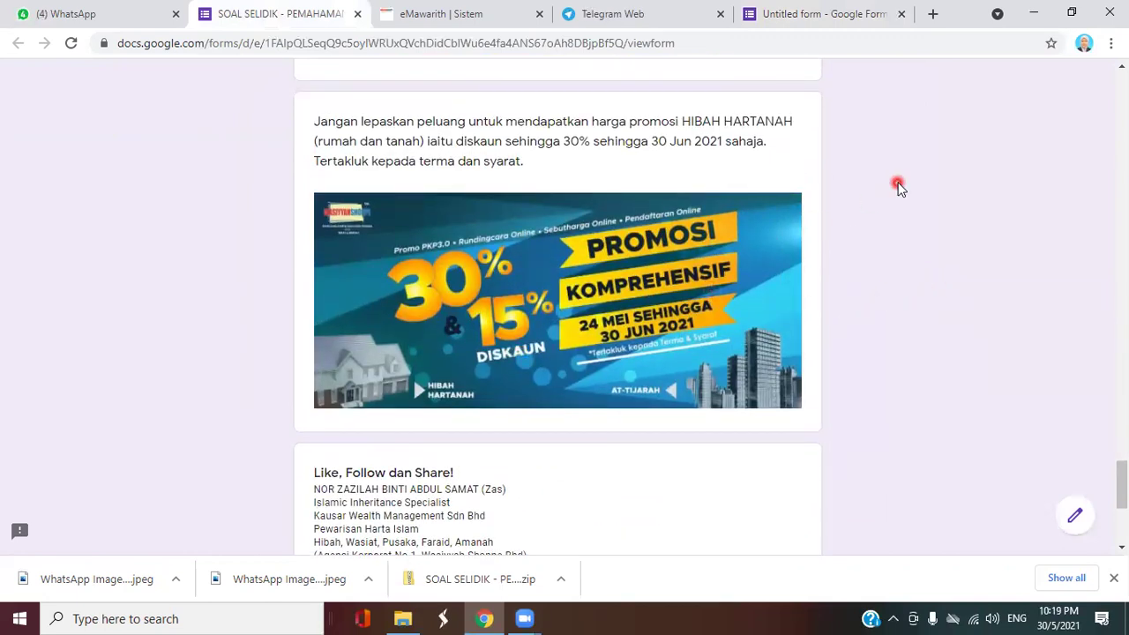
scroll(893, 194, "up", 3)
scroll(547, 239, "up", 3)
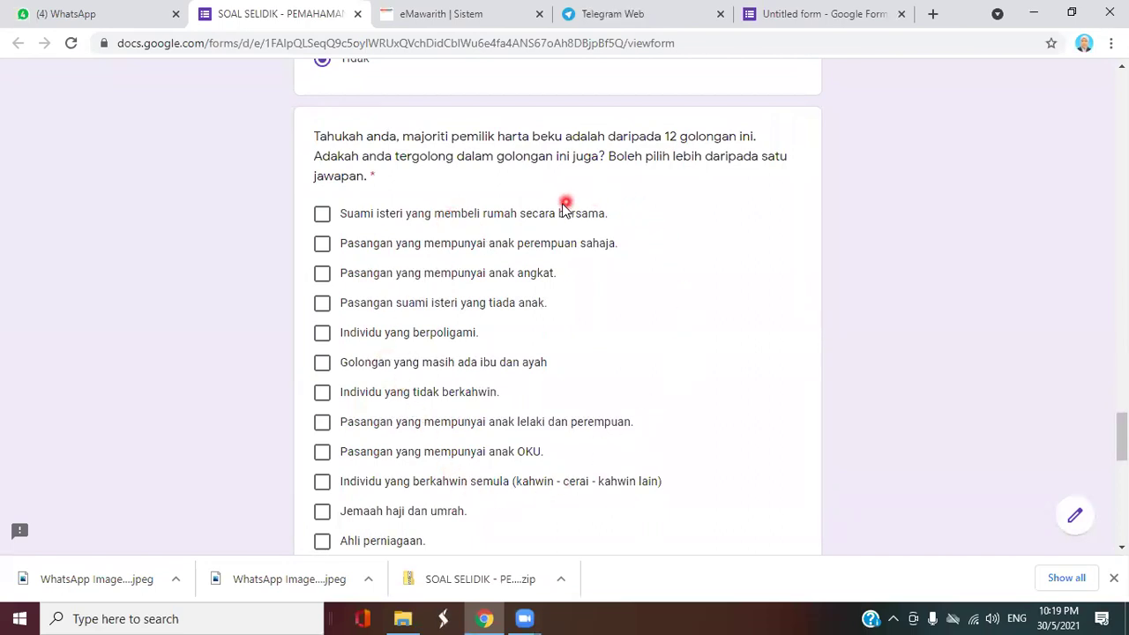
Review the new form from its blank short-answer question up to the banner, and check the sample's two faraid questions.
left_click(798, 17)
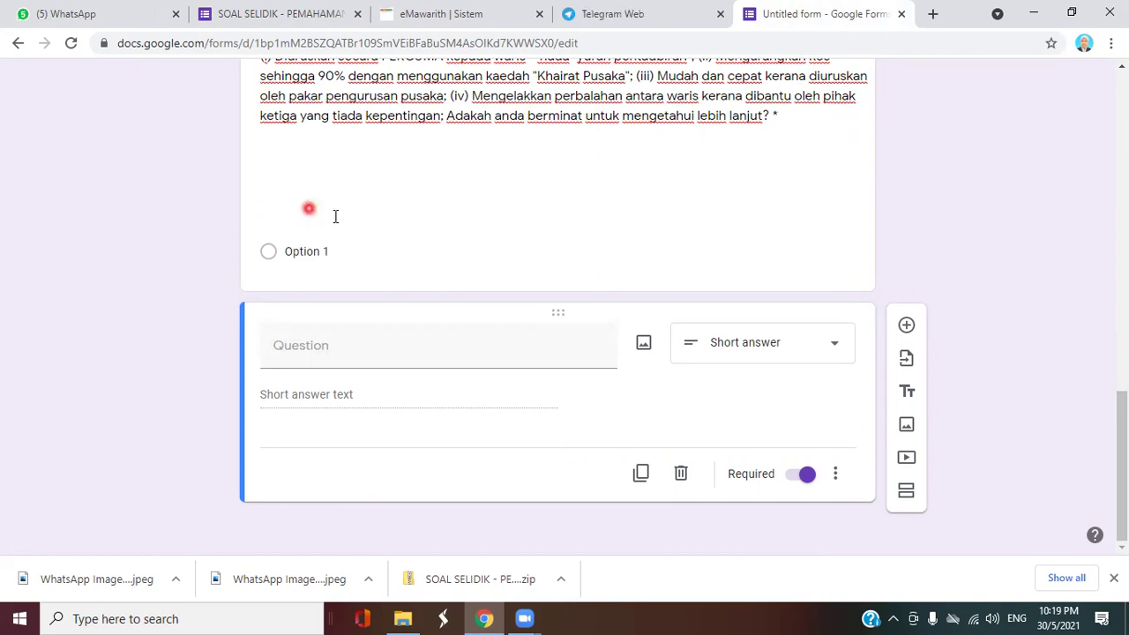
scroll(962, 262, "up", 1)
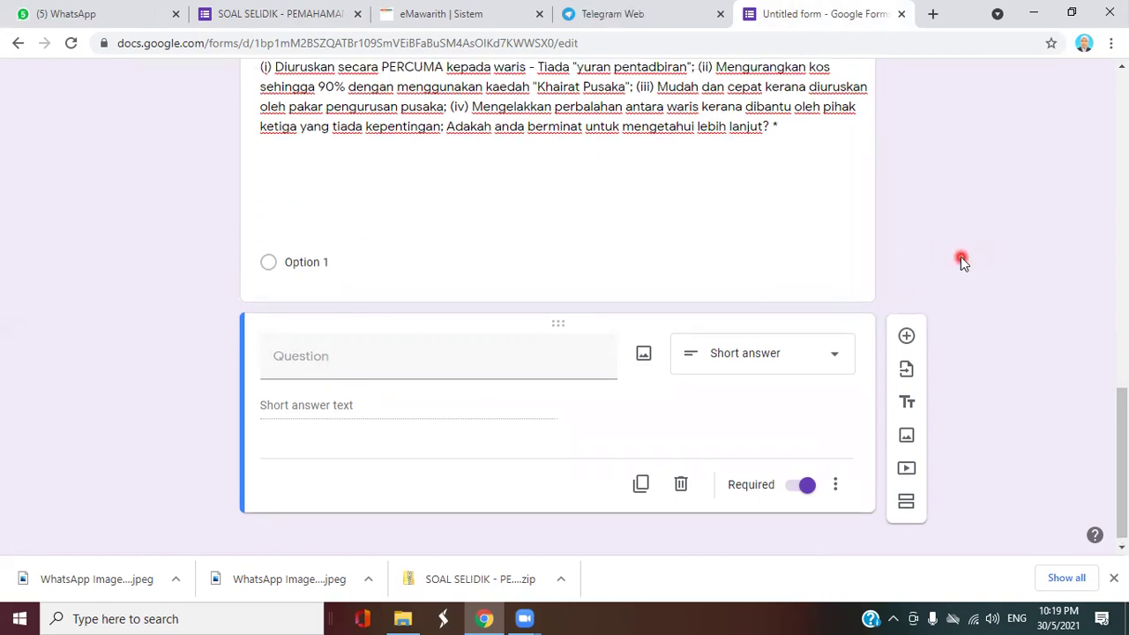
scroll(961, 262, "down", 1)
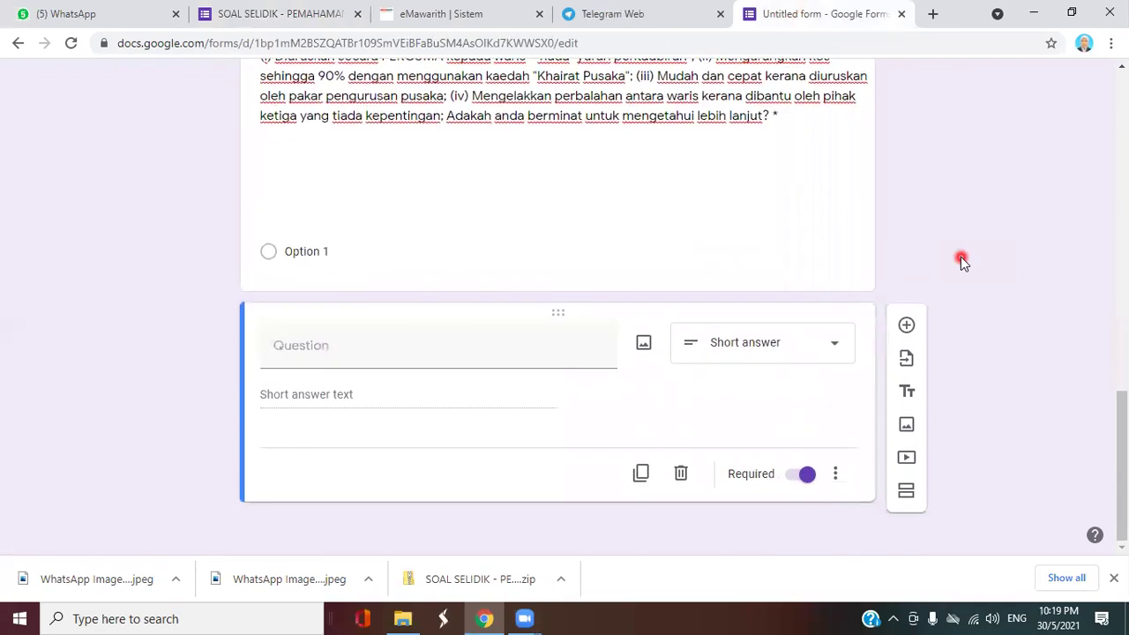
scroll(960, 256, "up", 4)
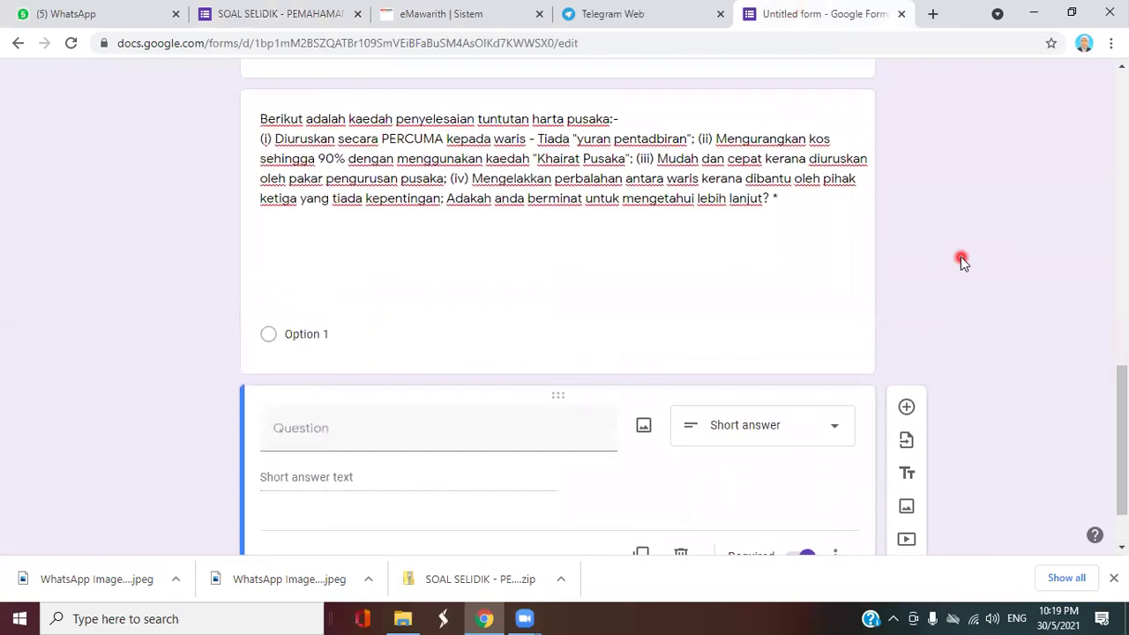
scroll(960, 259, "up", 5)
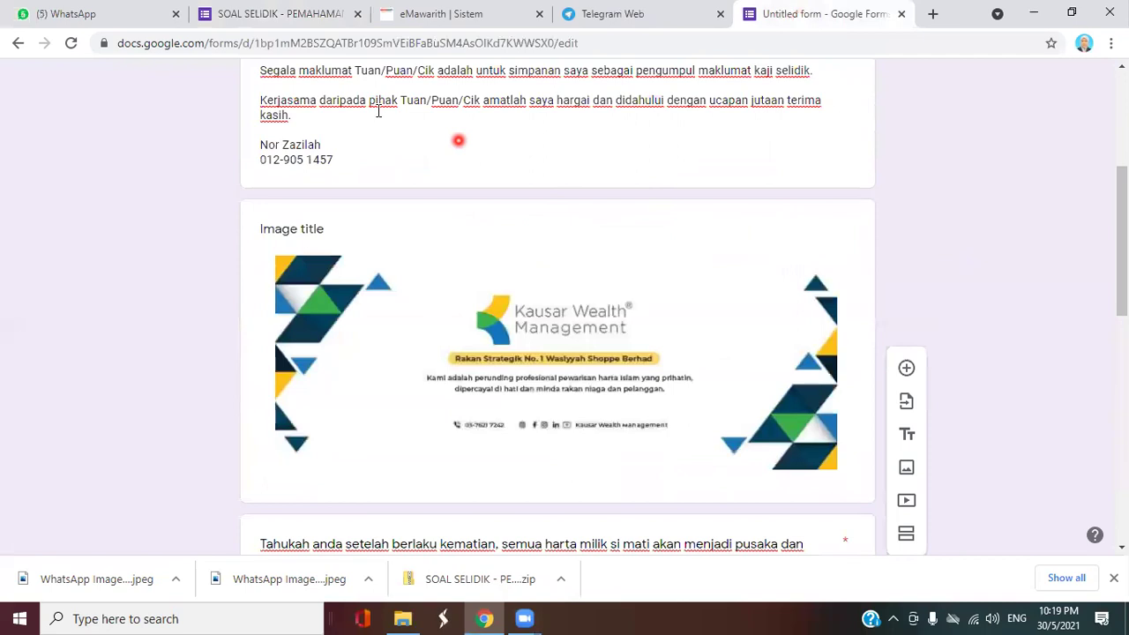
left_click(249, 15)
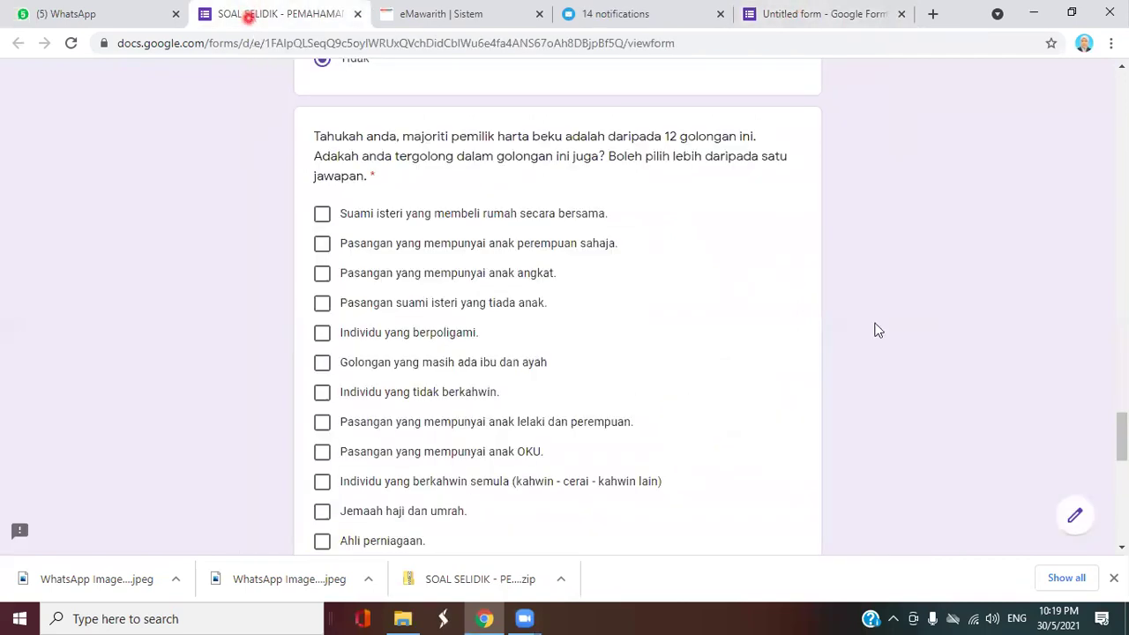
scroll(878, 330, "up", 5)
scroll(876, 328, "down", 2)
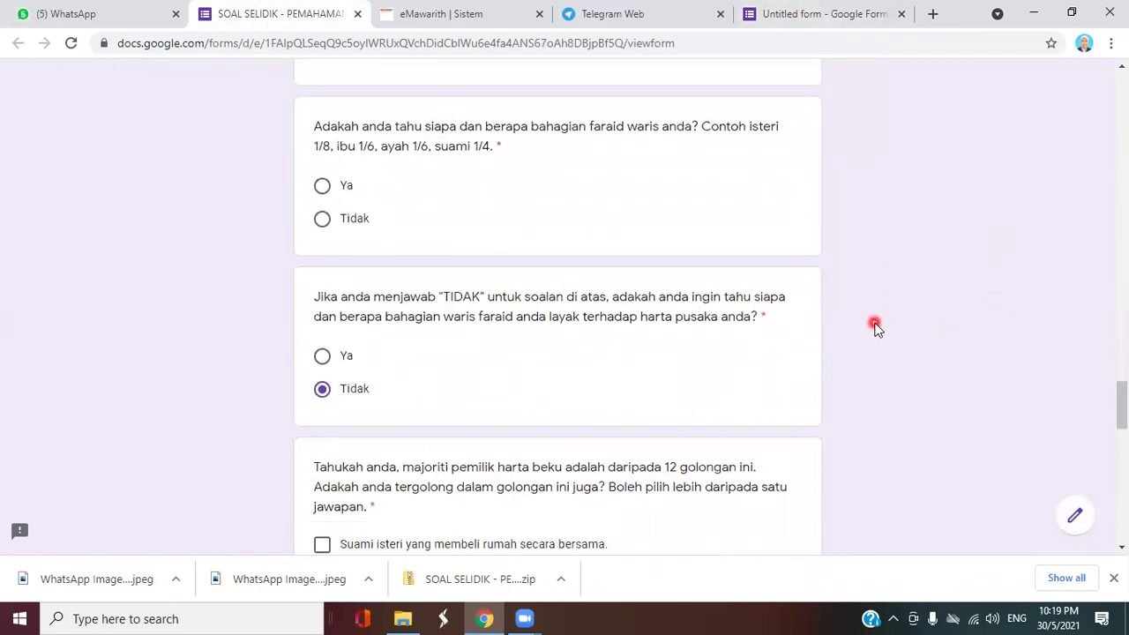
Look up the promotional banner images shared in the WhatsApp group and check the new form's last questions.
left_click(103, 17)
scroll(574, 309, "up", 2)
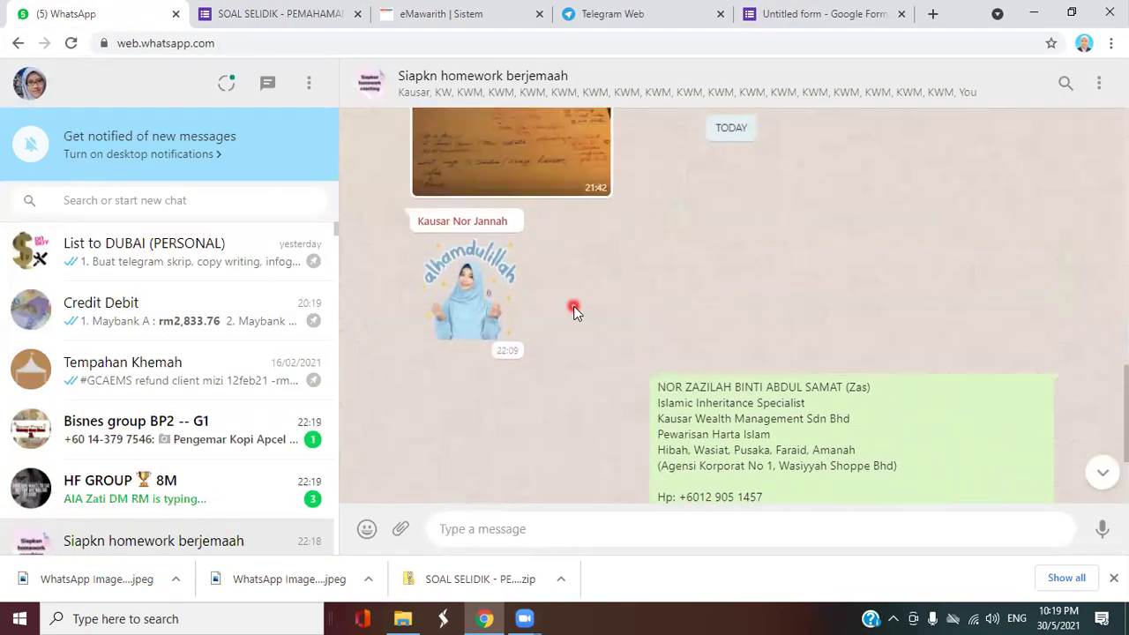
scroll(573, 310, "up", 3)
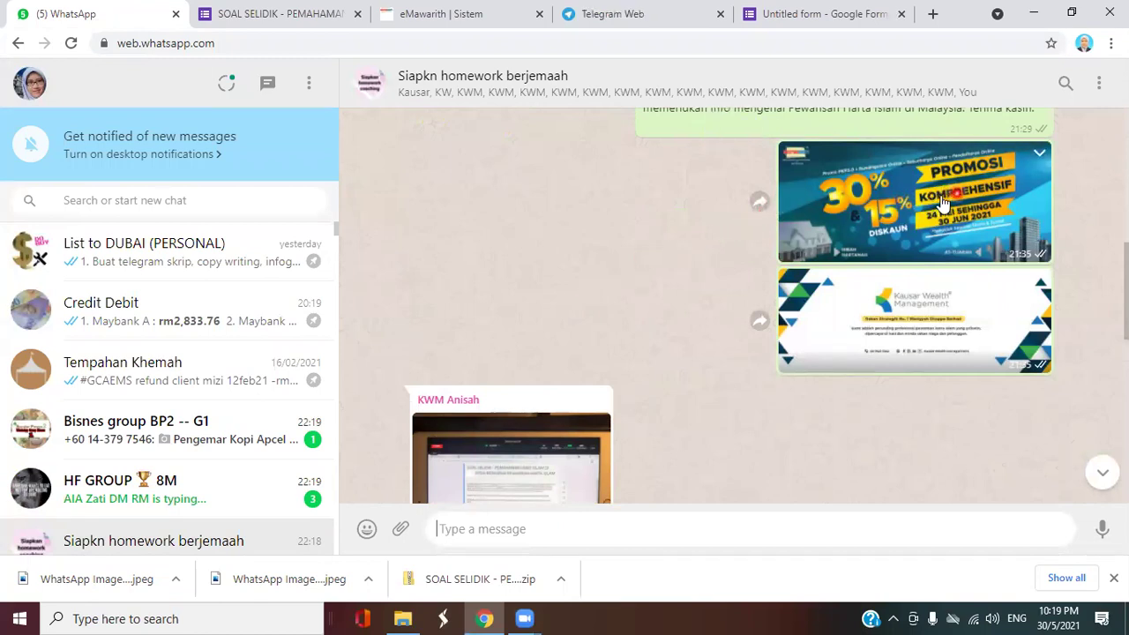
left_click(797, 16)
scroll(965, 245, "down", 6)
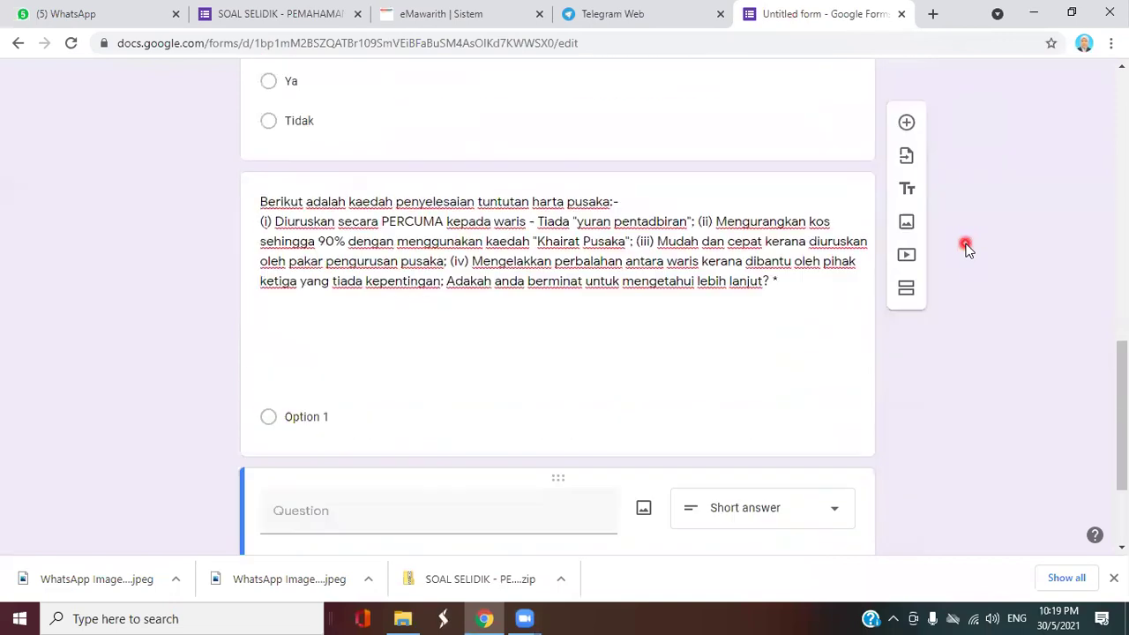
scroll(965, 246, "down", 2)
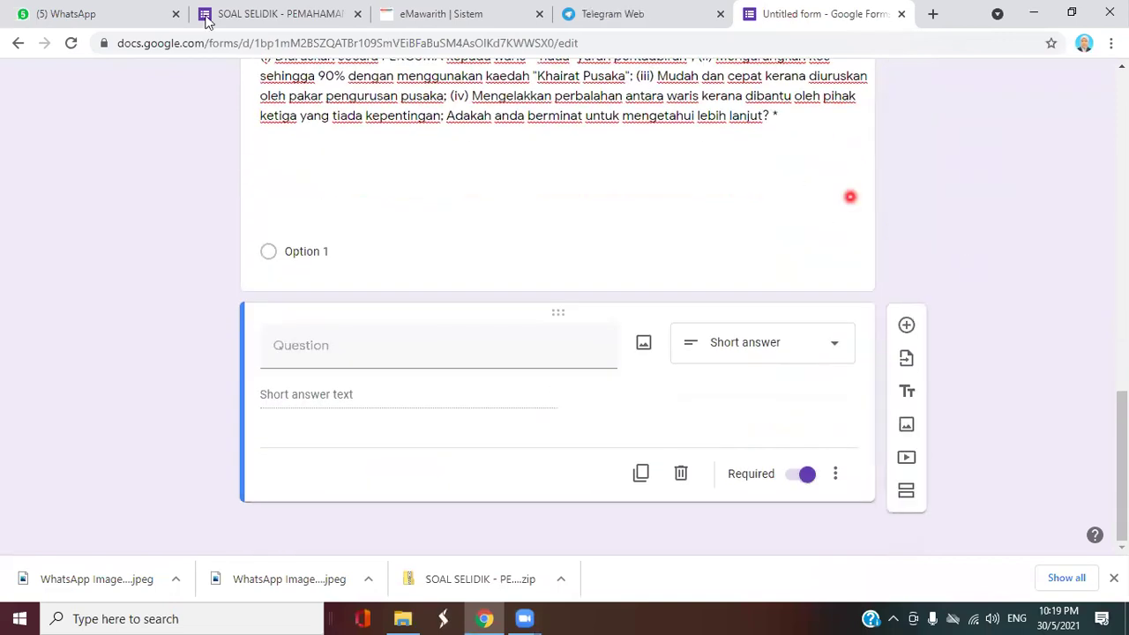
Examine the sample survey's HIBAH HARTANAH promotion section and the 12 golongan checkbox list, back up to the "Jika anda menjawab TIDAK" question.
left_click(212, 18)
scroll(990, 369, "down", 8)
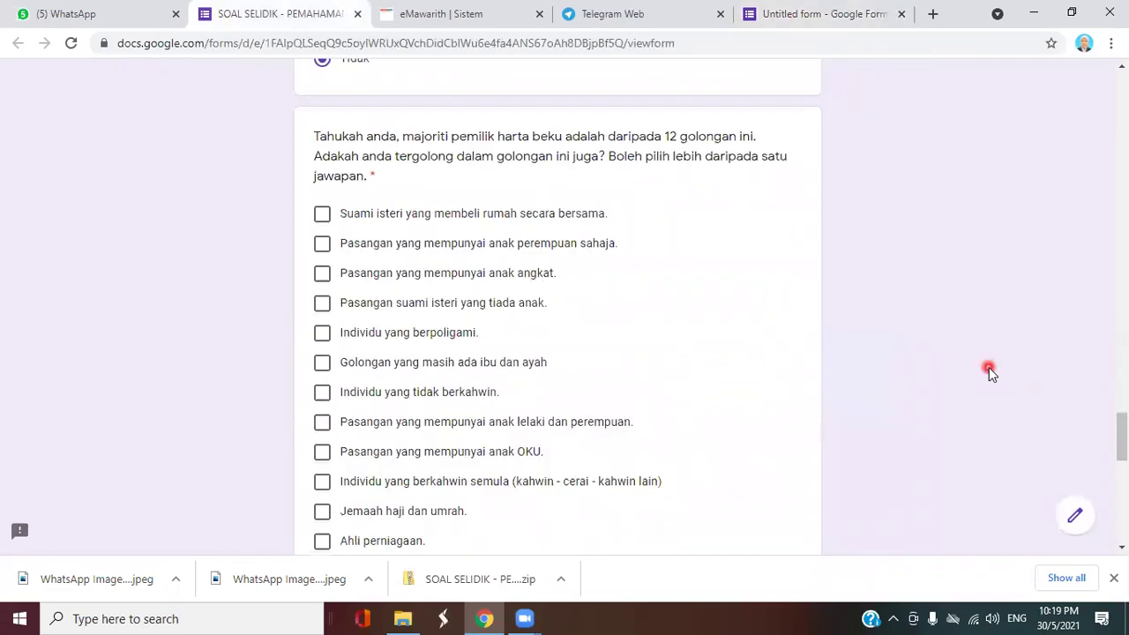
scroll(989, 359, "down", 1)
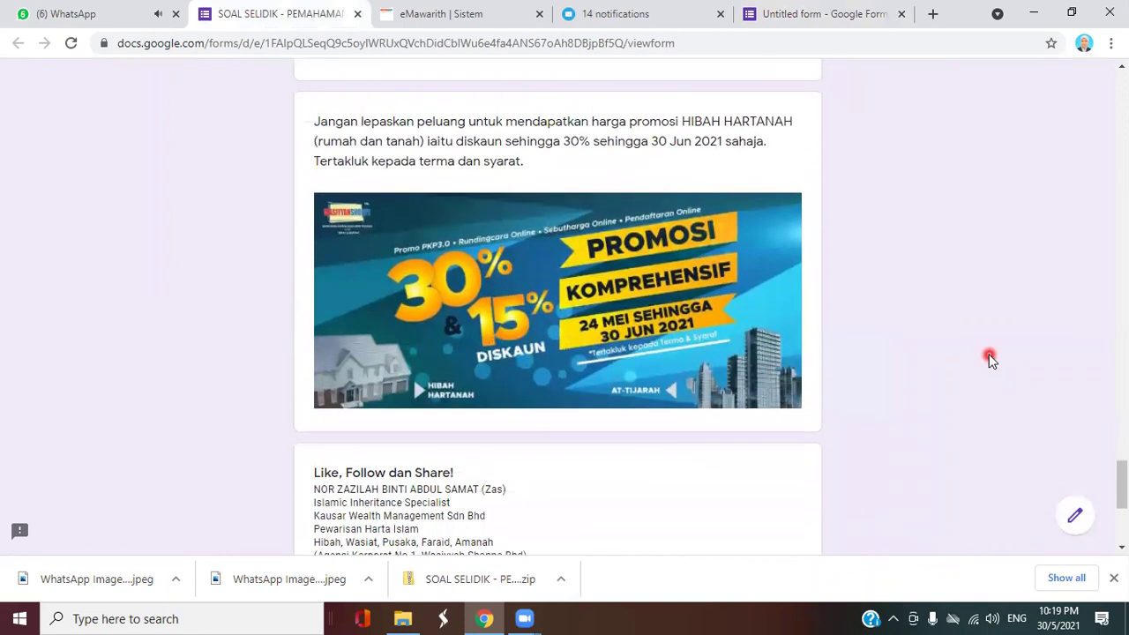
scroll(989, 358, "up", 1)
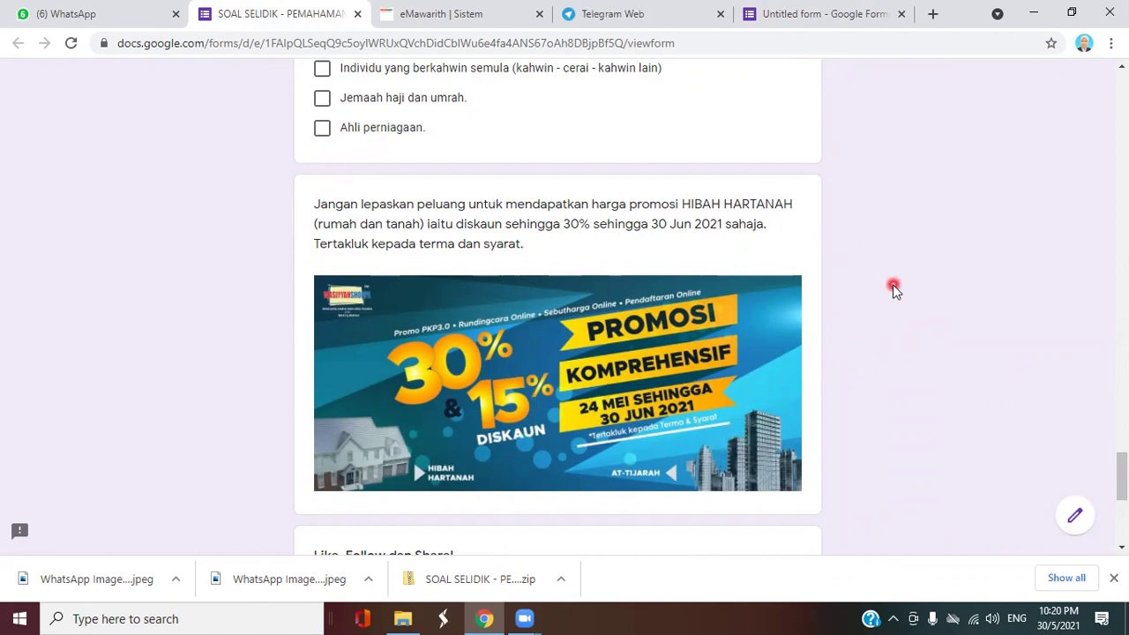
scroll(893, 287, "up", 4)
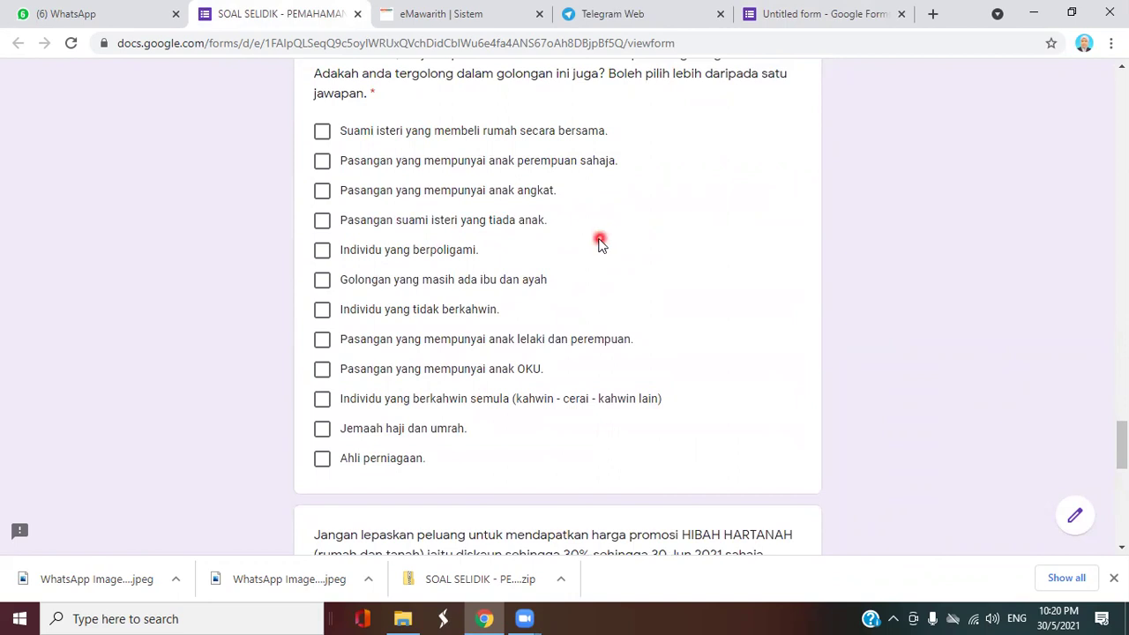
scroll(590, 221, "up", 1)
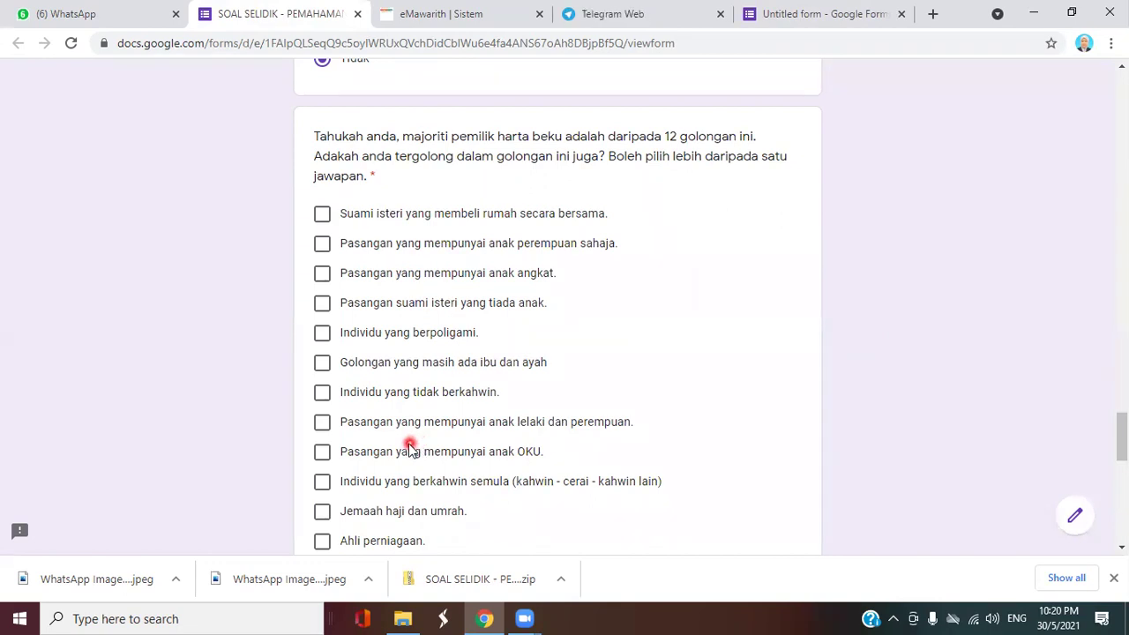
scroll(408, 446, "up", 5)
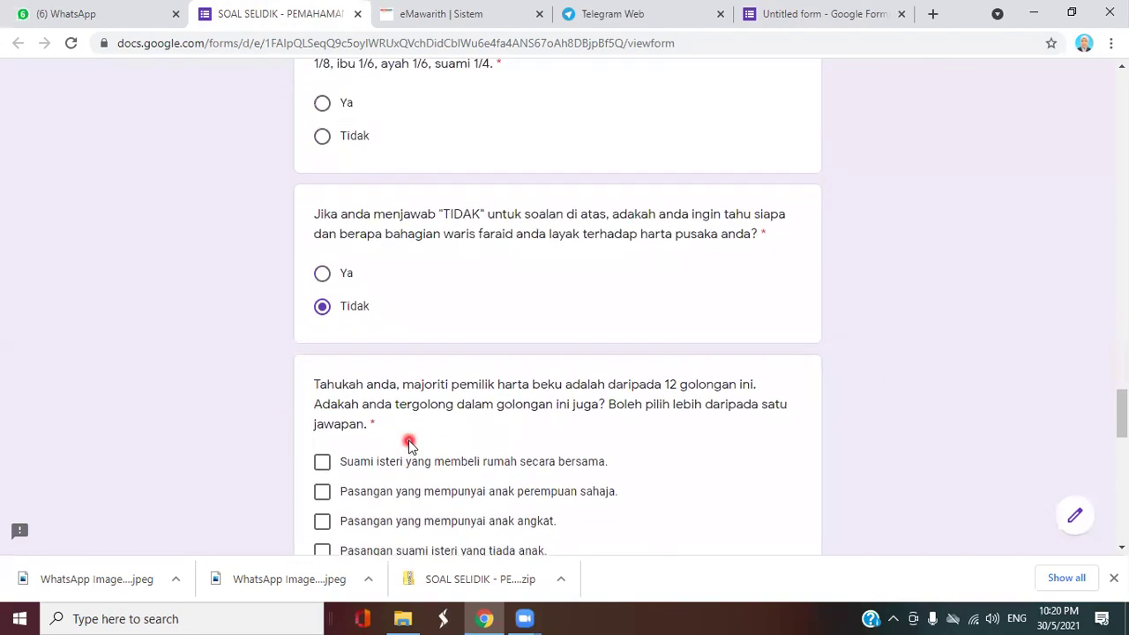
Examine the sample survey from Status perkahwinan to the 12 golongan checkbox list, trying its "Suami isteri yang membeli rumah secara bersama" option.
scroll(408, 439, "up", 1)
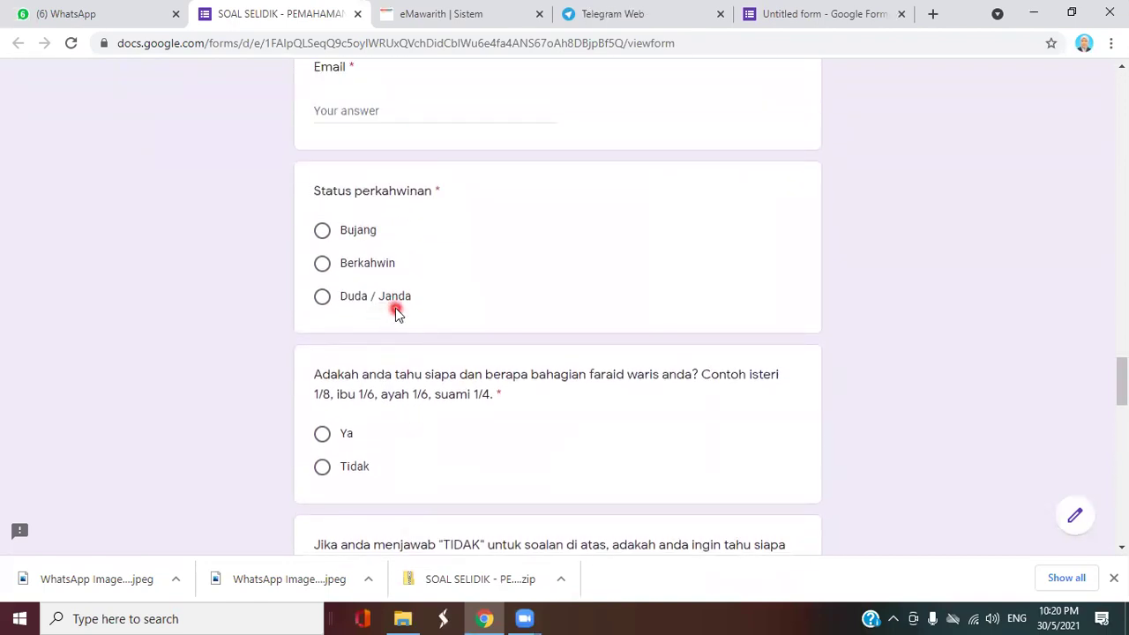
scroll(395, 310, "down", 6)
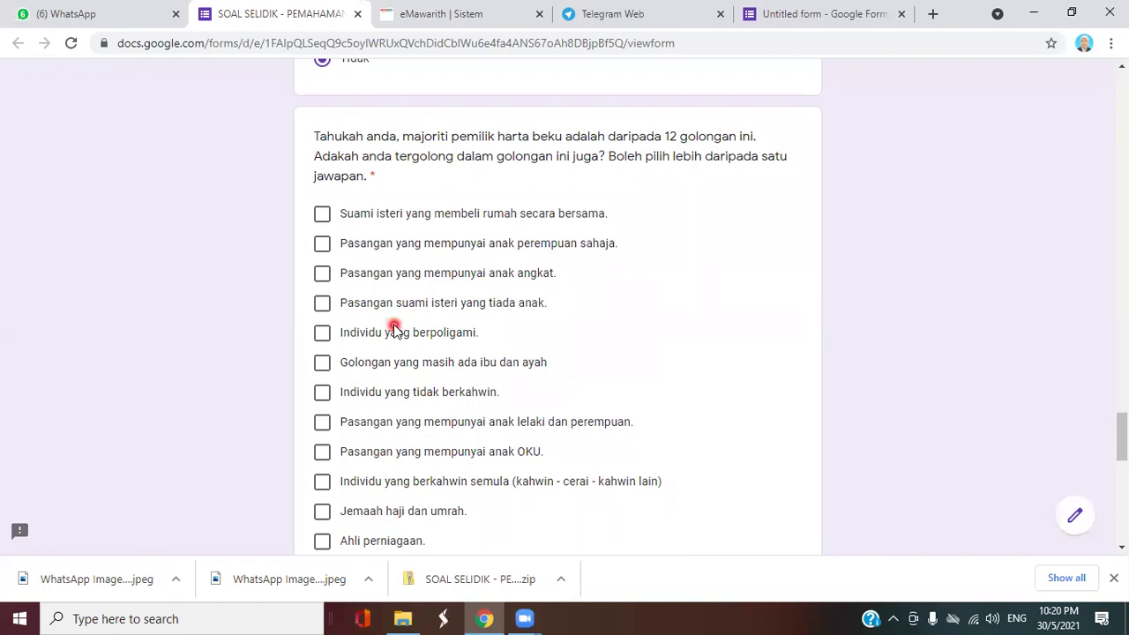
scroll(394, 328, "down", 2)
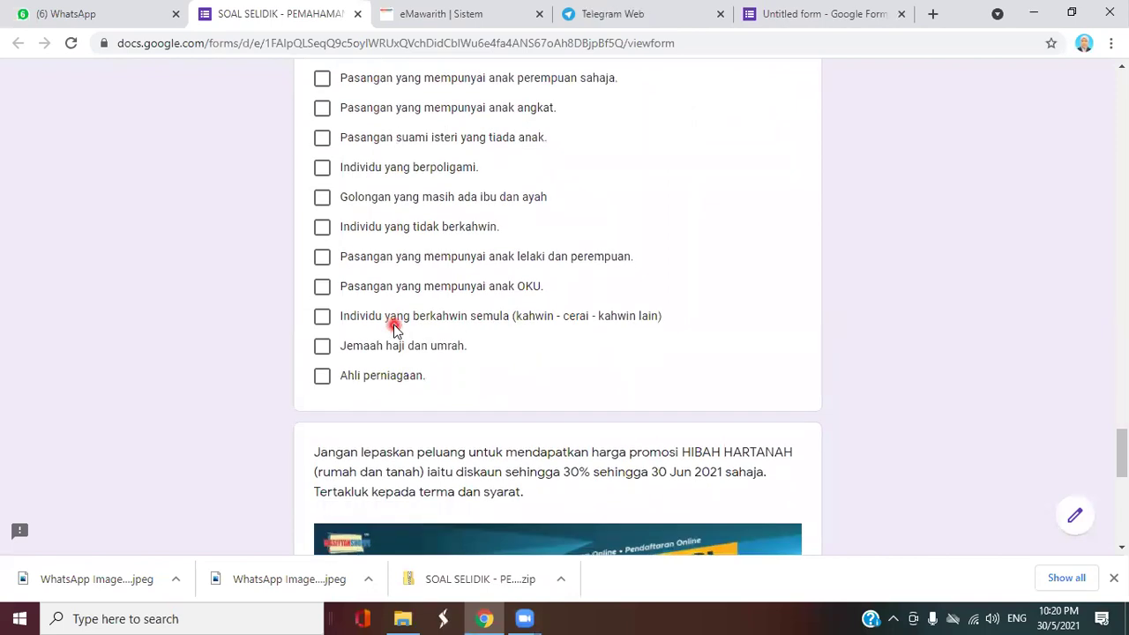
scroll(394, 328, "up", 1)
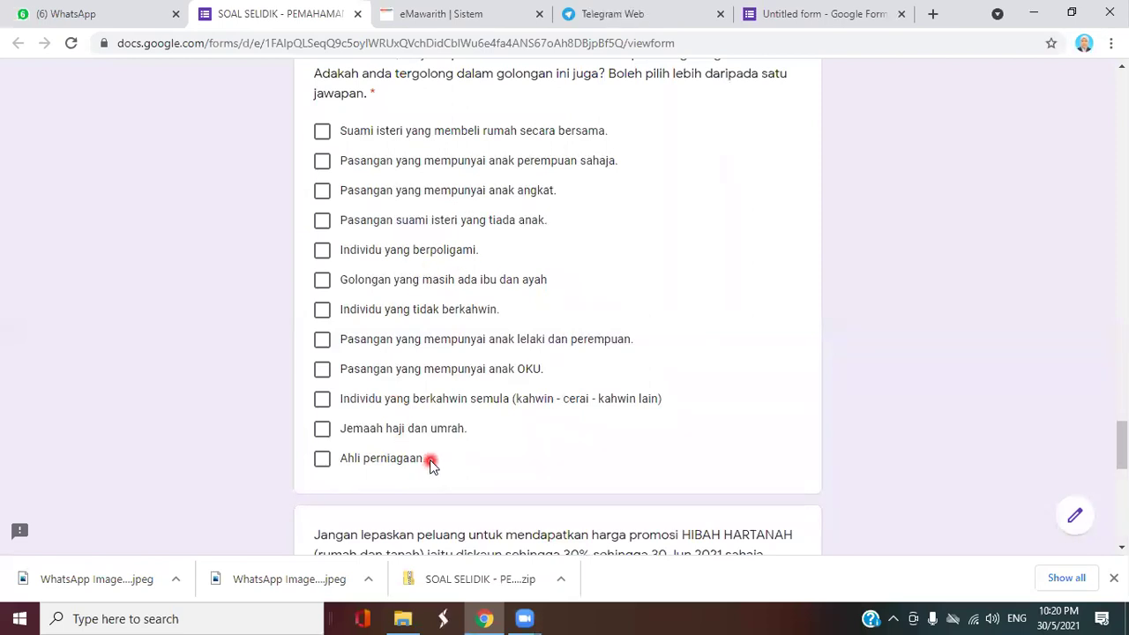
left_click(342, 125)
left_click(333, 137)
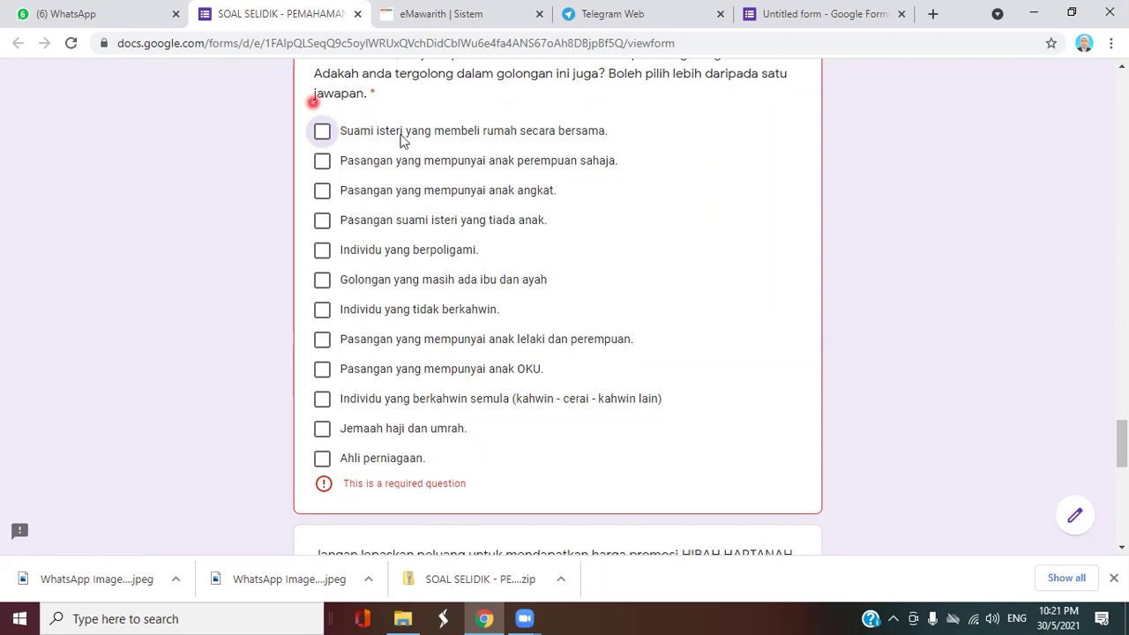
scroll(805, 215, "up", 2)
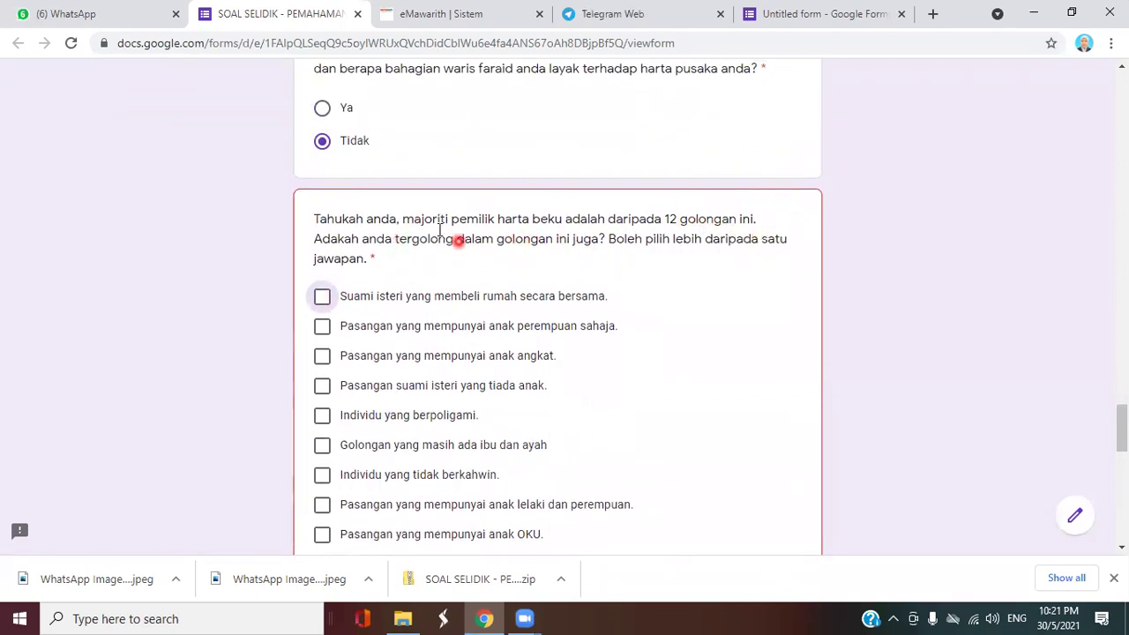
Compare the question types available for the new form's blank question with the sample's 12 golongan checkbox list.
left_click(804, 15)
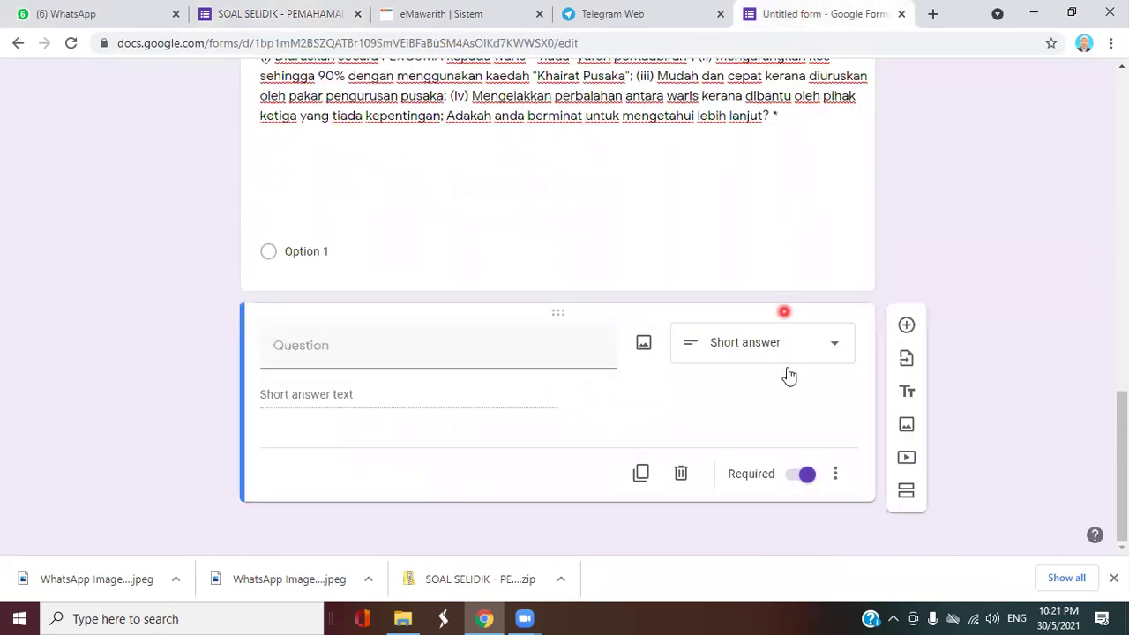
scroll(814, 344, "up", 2)
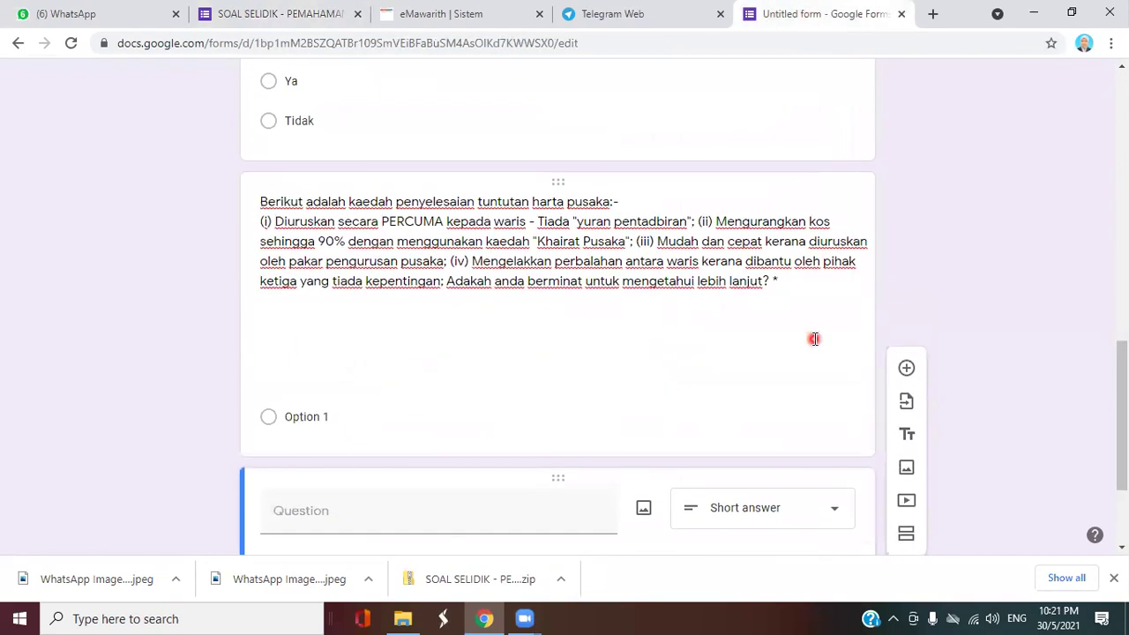
scroll(814, 339, "down", 2)
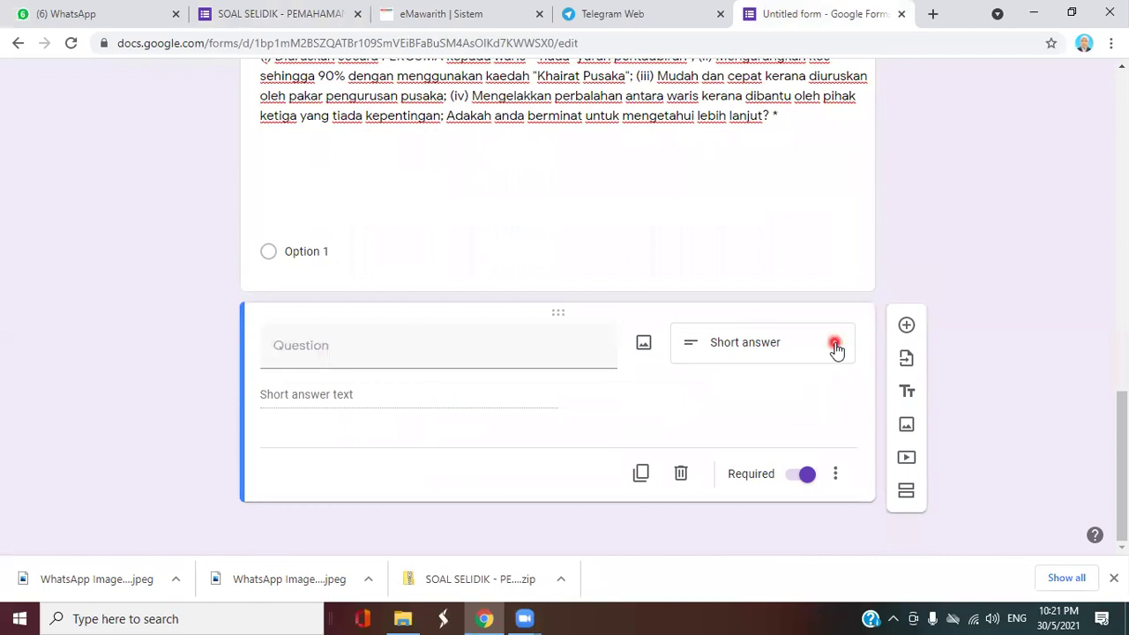
left_click(836, 347)
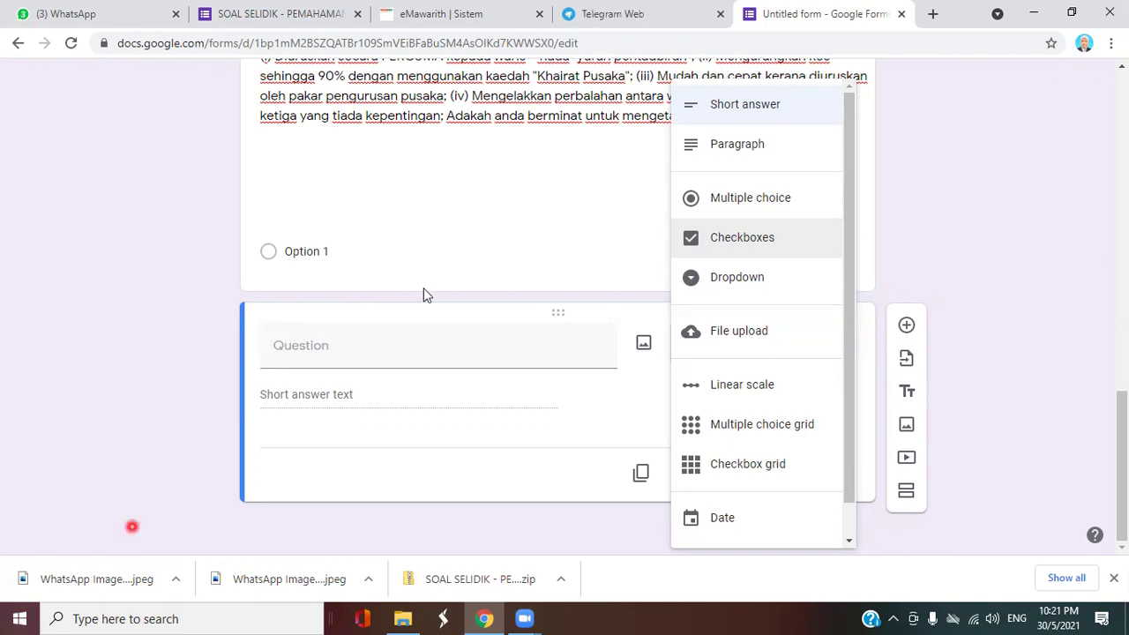
left_click(251, 16)
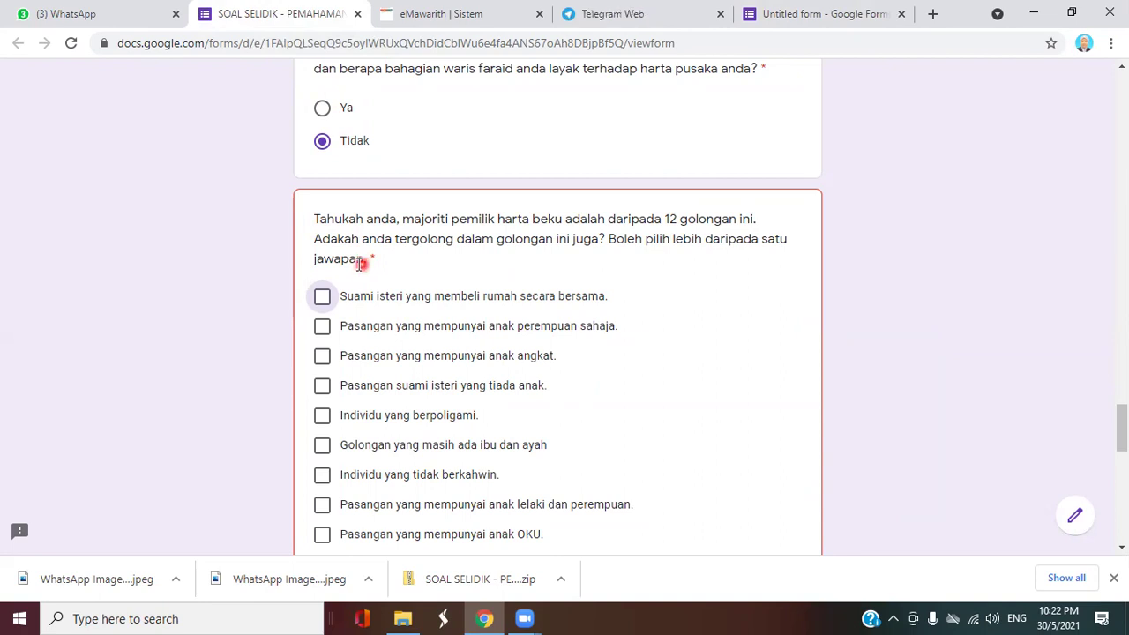
scroll(357, 298, "down", 3)
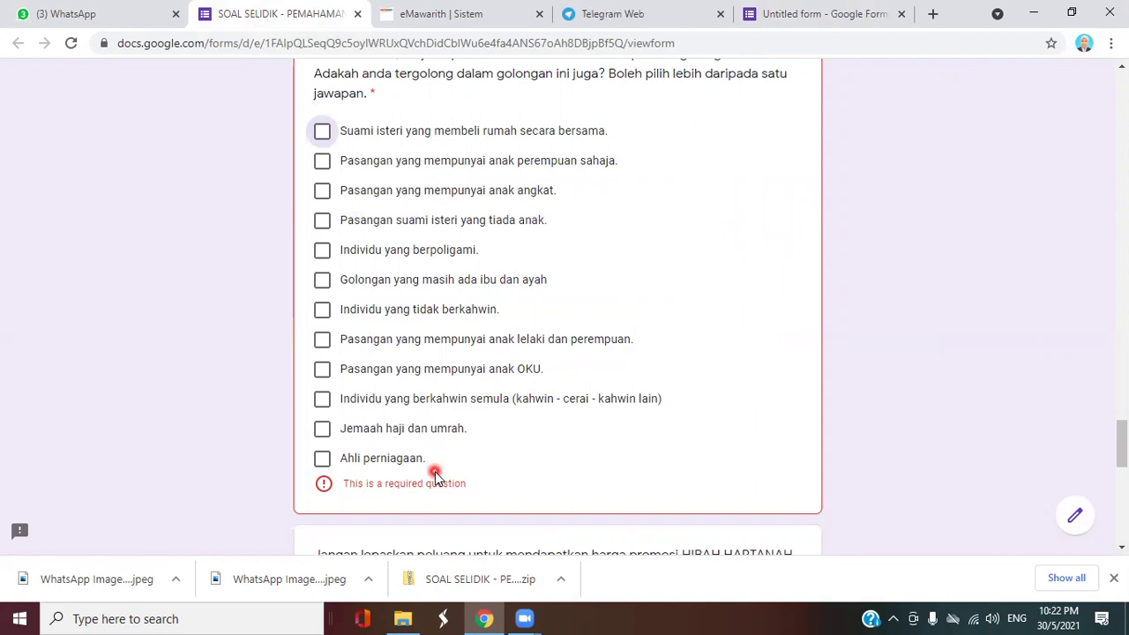
left_click(833, 18)
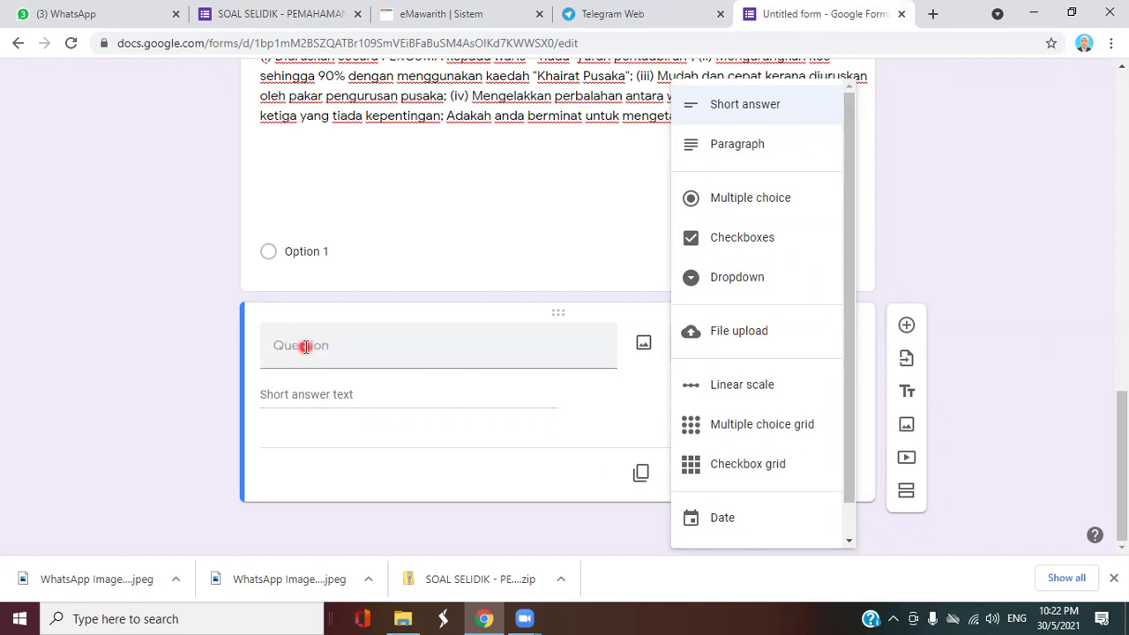
left_click(989, 225)
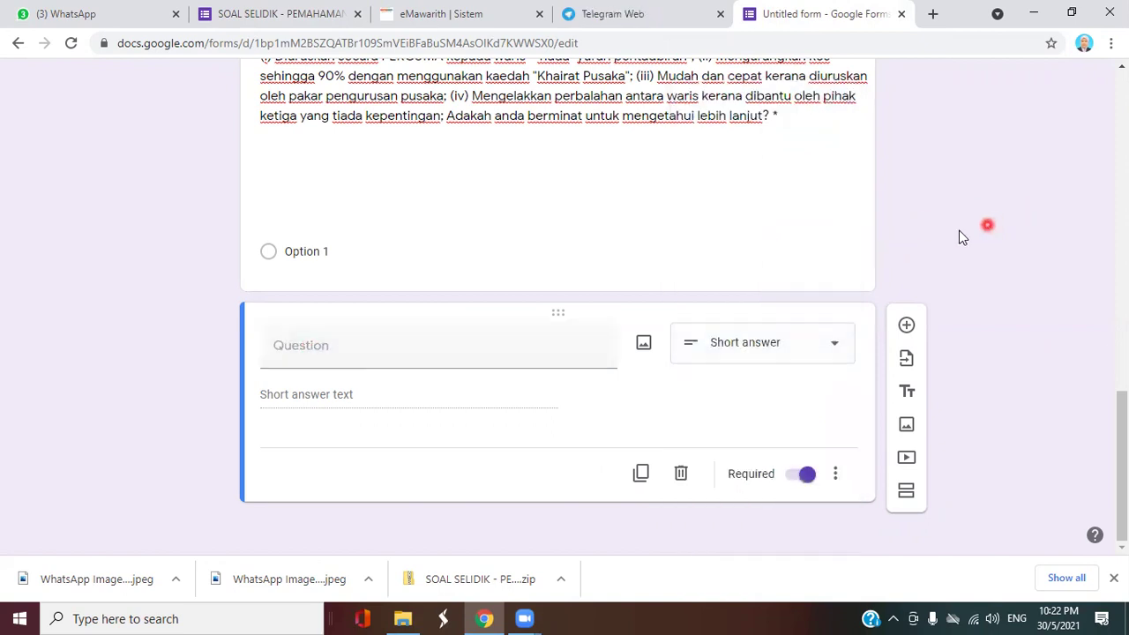
Check the new form's DIBEKUKAN and Berikut adalah kaedah questions, and the sample's questions from 12 golongan back up to Email.
left_click(552, 335)
left_click(682, 477)
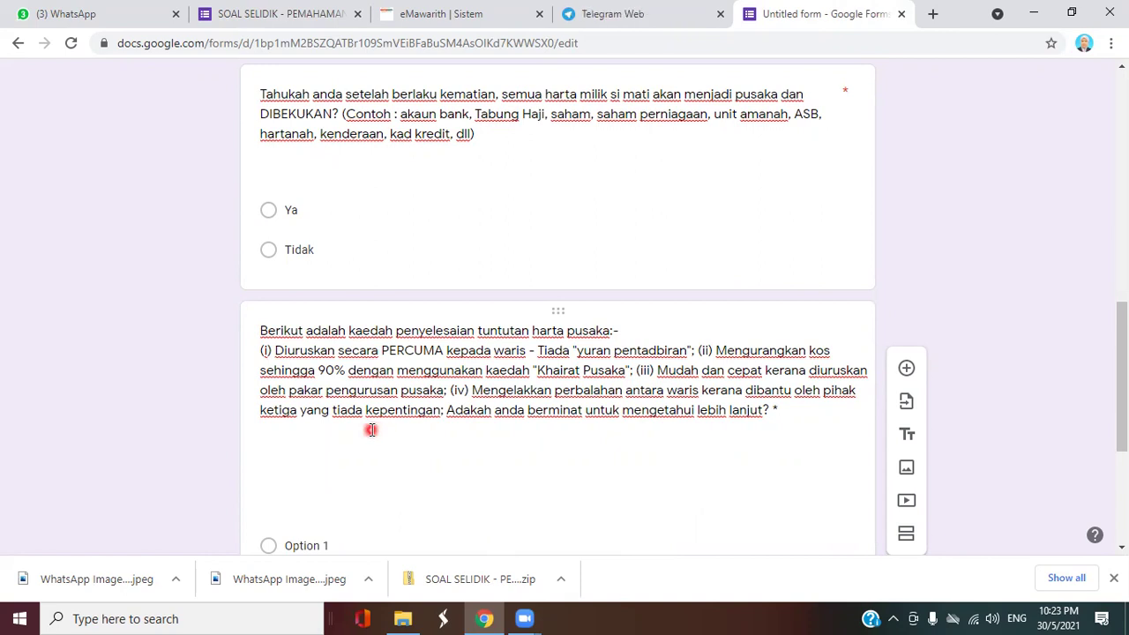
scroll(371, 429, "down", 1)
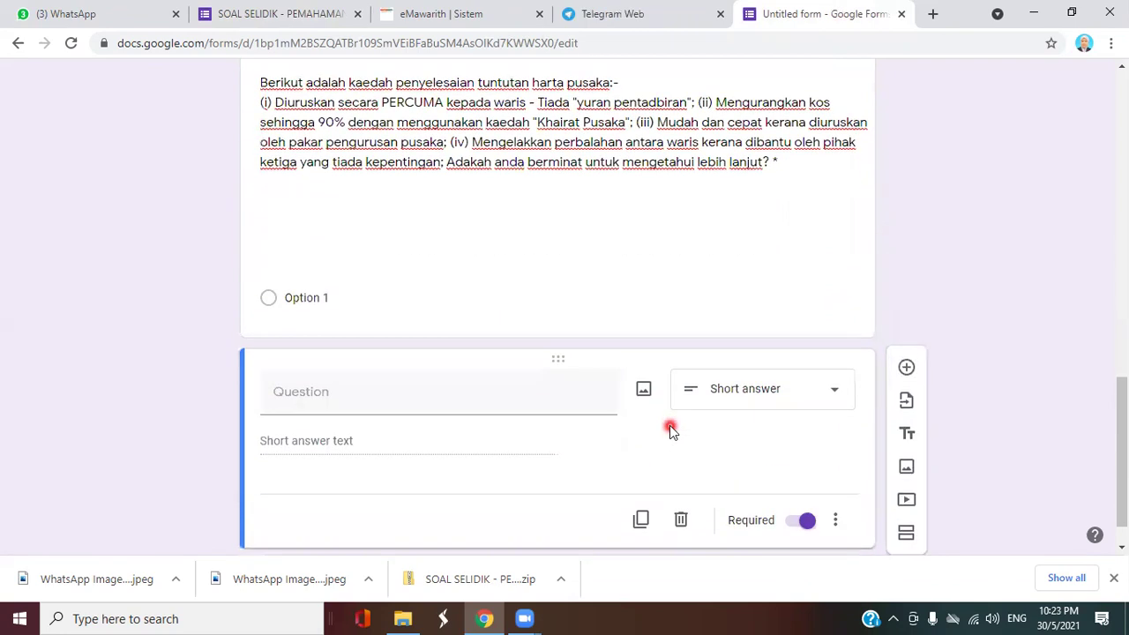
scroll(670, 426, "up", 3)
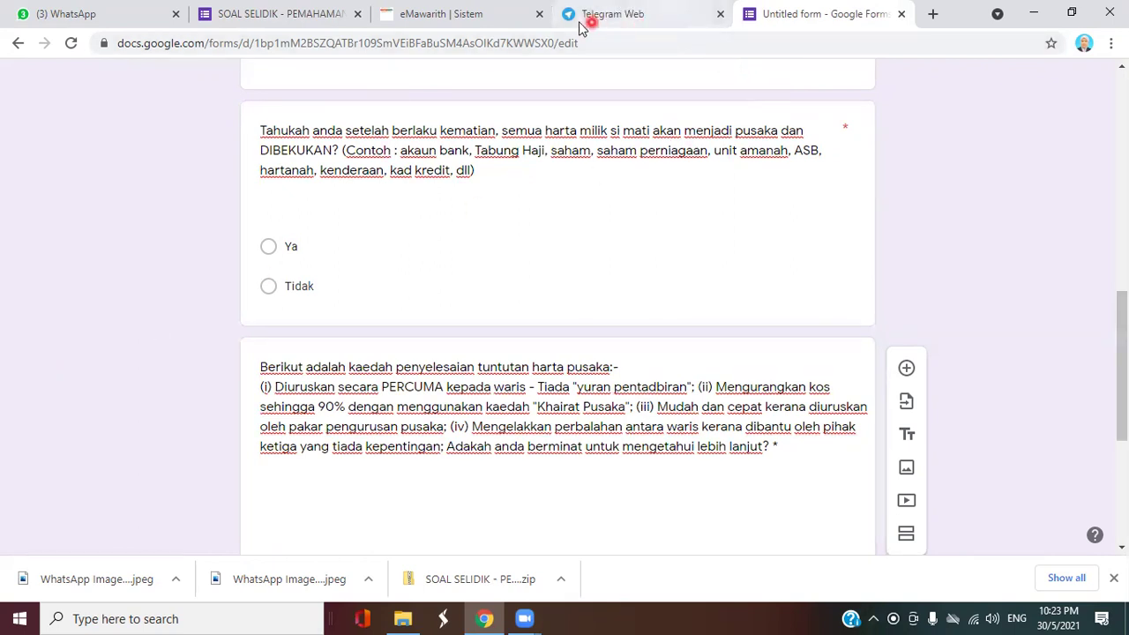
left_click(278, 19)
scroll(1017, 318, "up", 5)
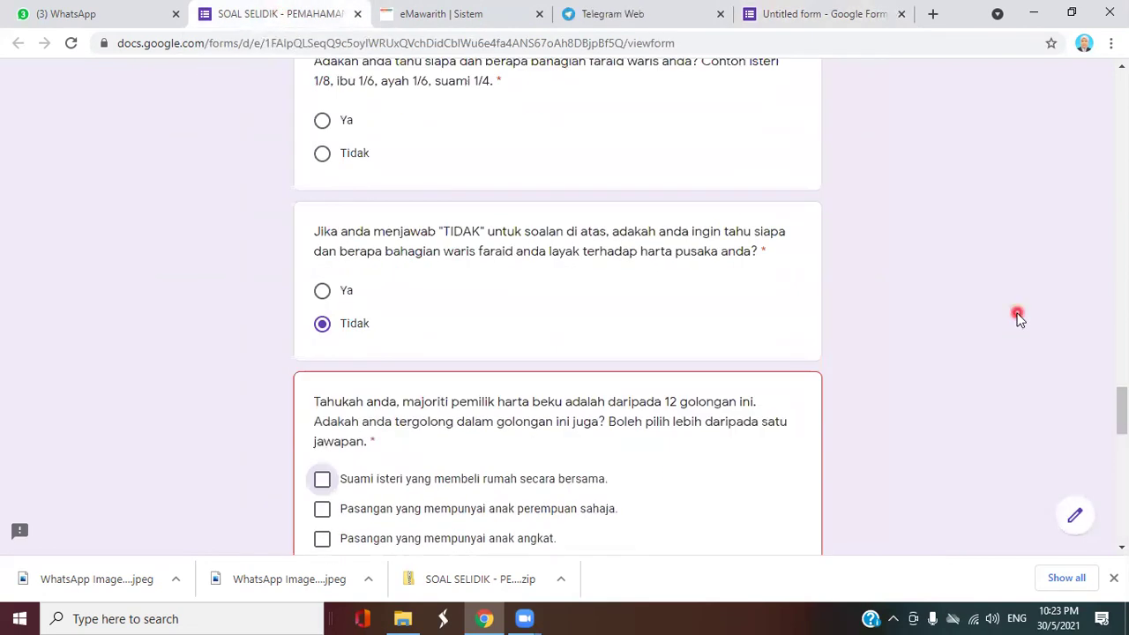
scroll(1017, 318, "up", 4)
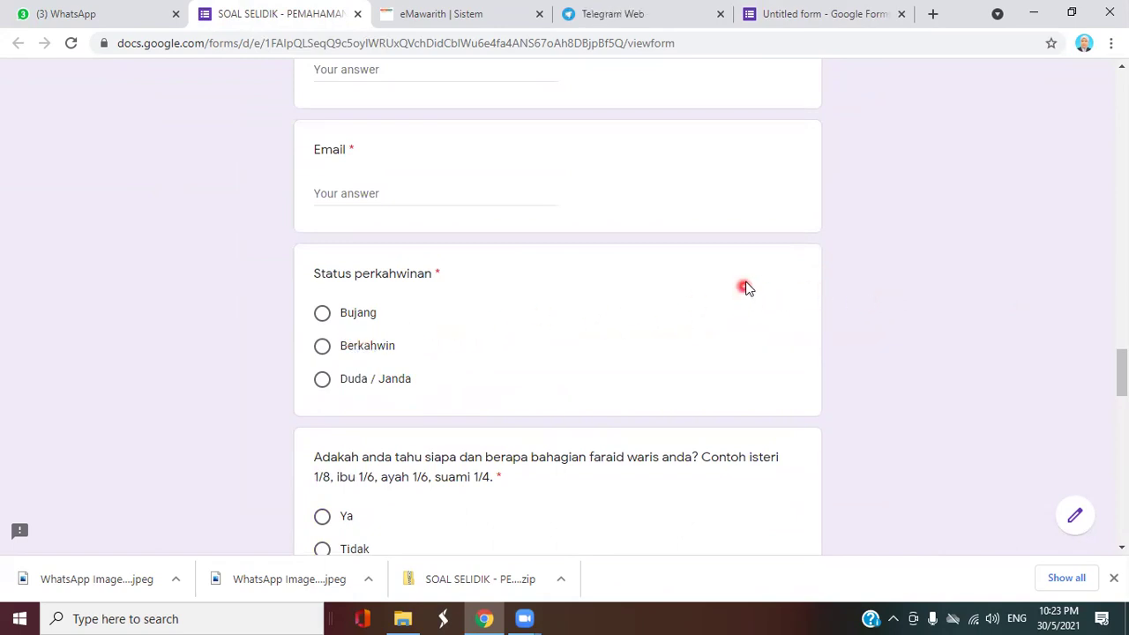
Review all question types offered for the new form's blank question, from Short answer to Time, alongside its existing Ya/Tidak question.
left_click(793, 19)
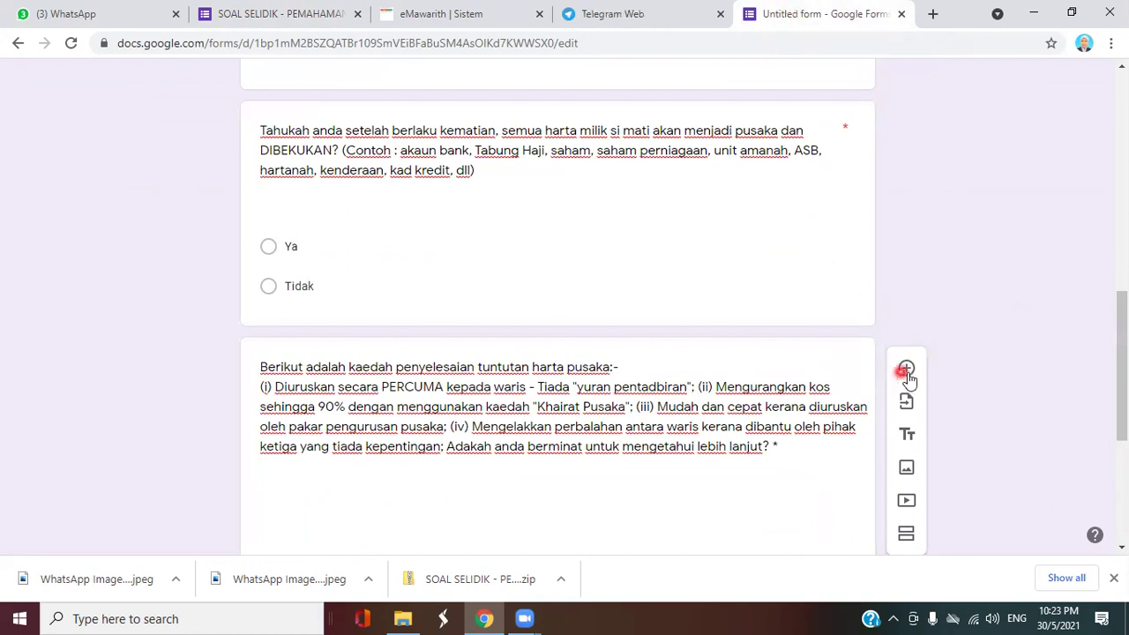
scroll(945, 386, "down", 1)
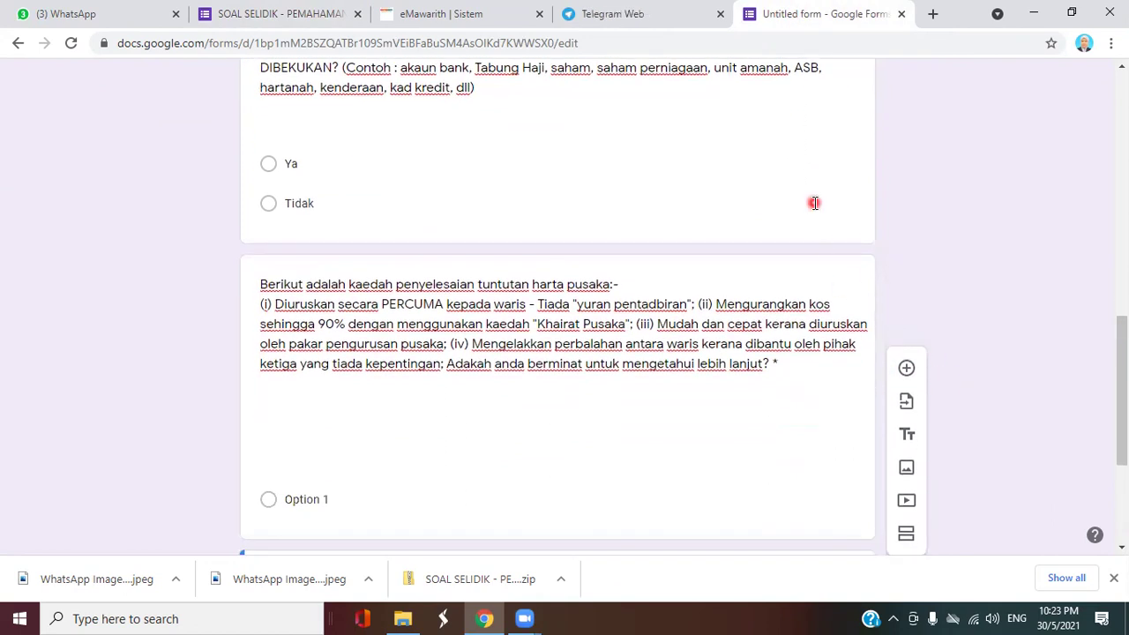
scroll(816, 198, "up", 1)
scroll(840, 329, "down", 2)
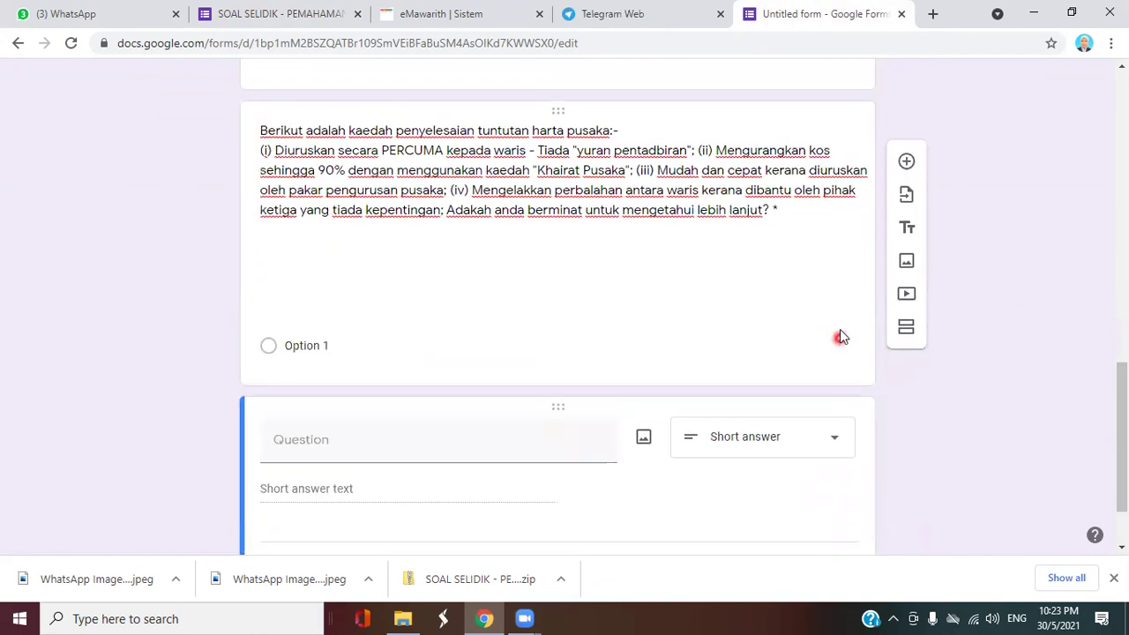
scroll(837, 311, "down", 2)
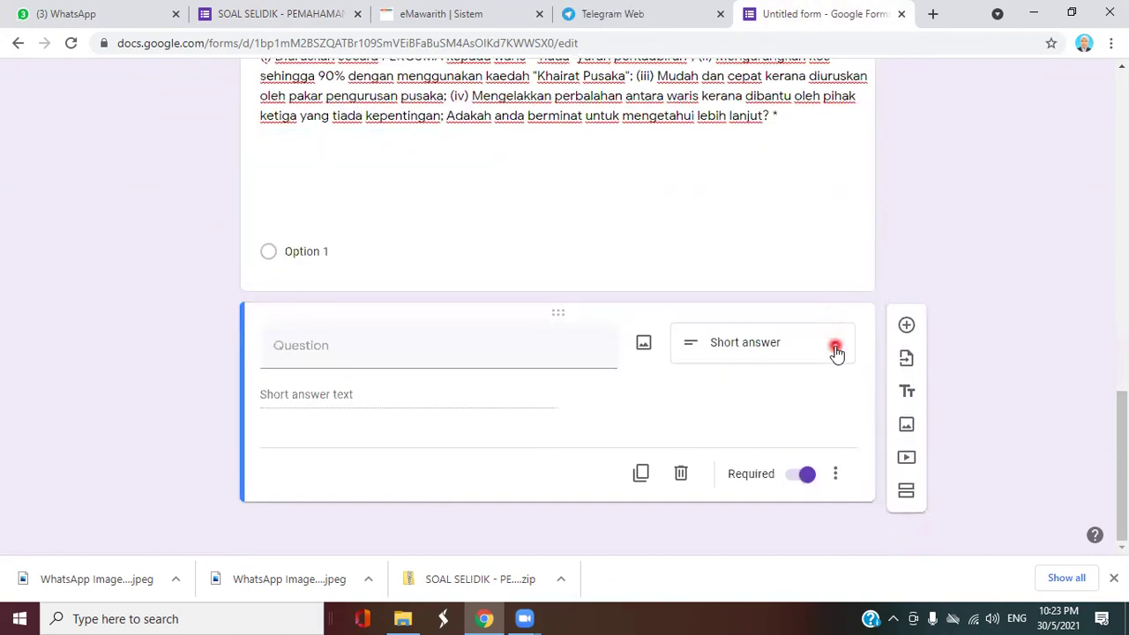
left_click(834, 344)
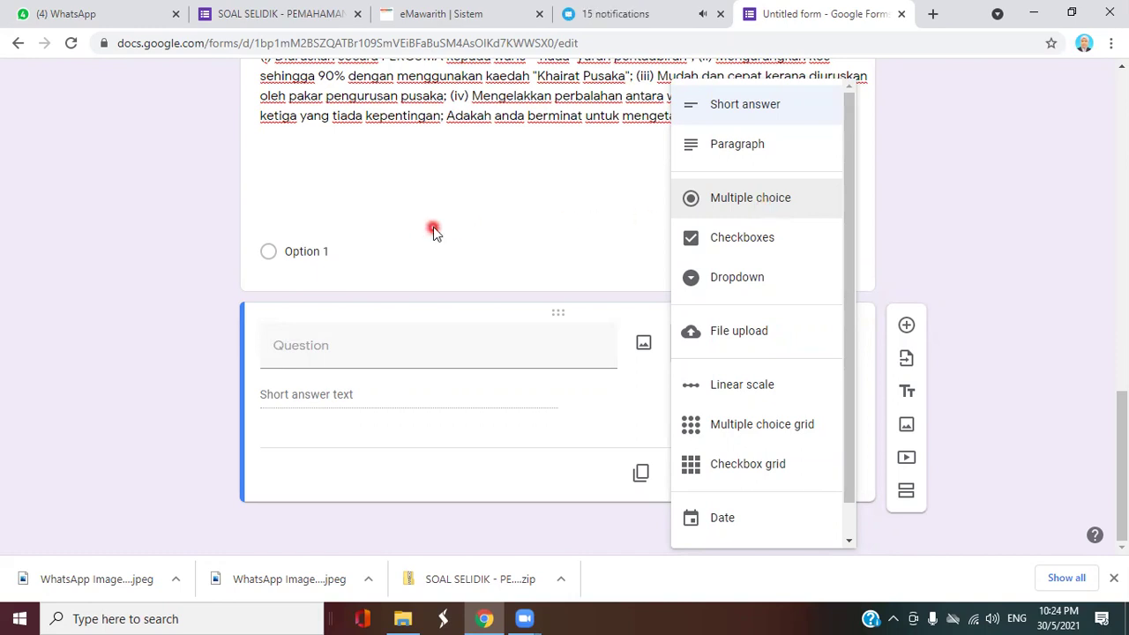
scroll(428, 230, "up", 4)
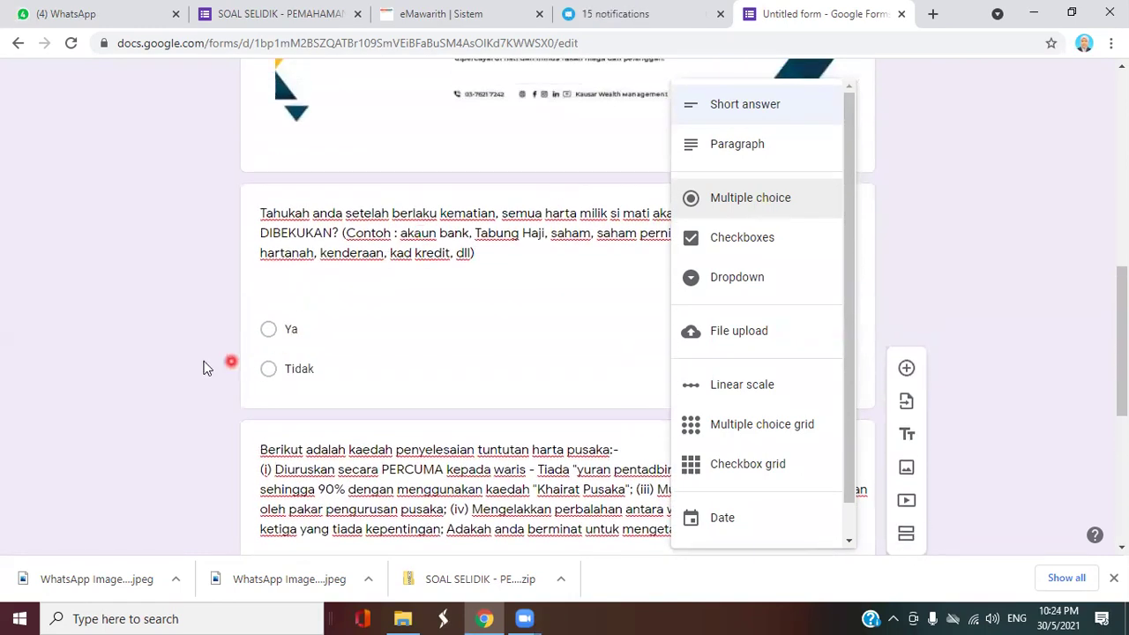
scroll(187, 359, "up", 1)
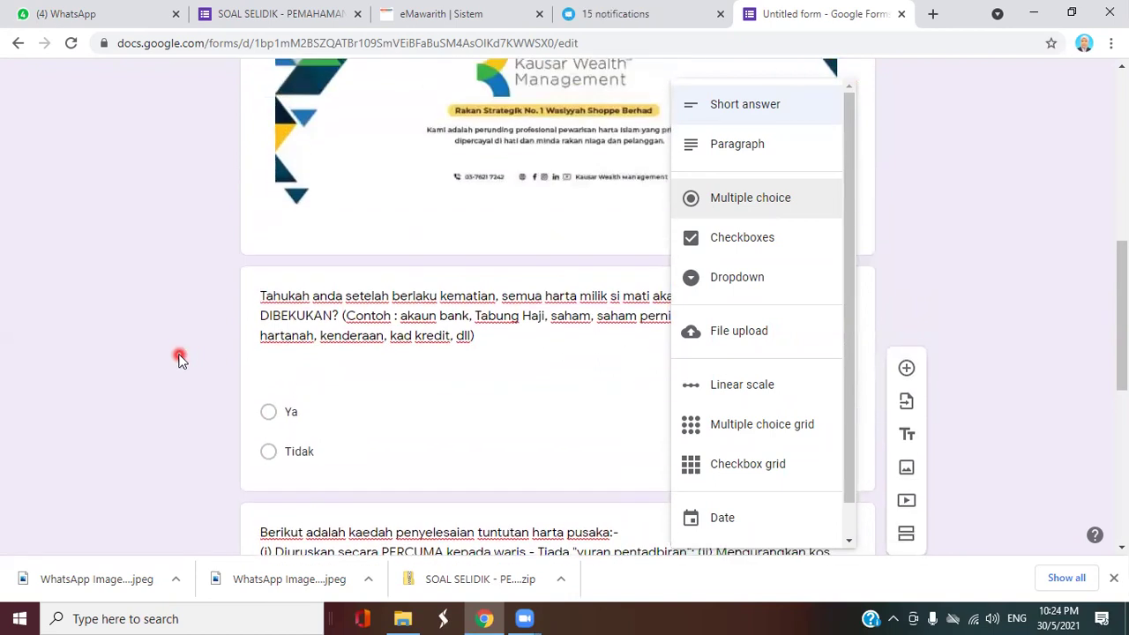
scroll(177, 365, "down", 2)
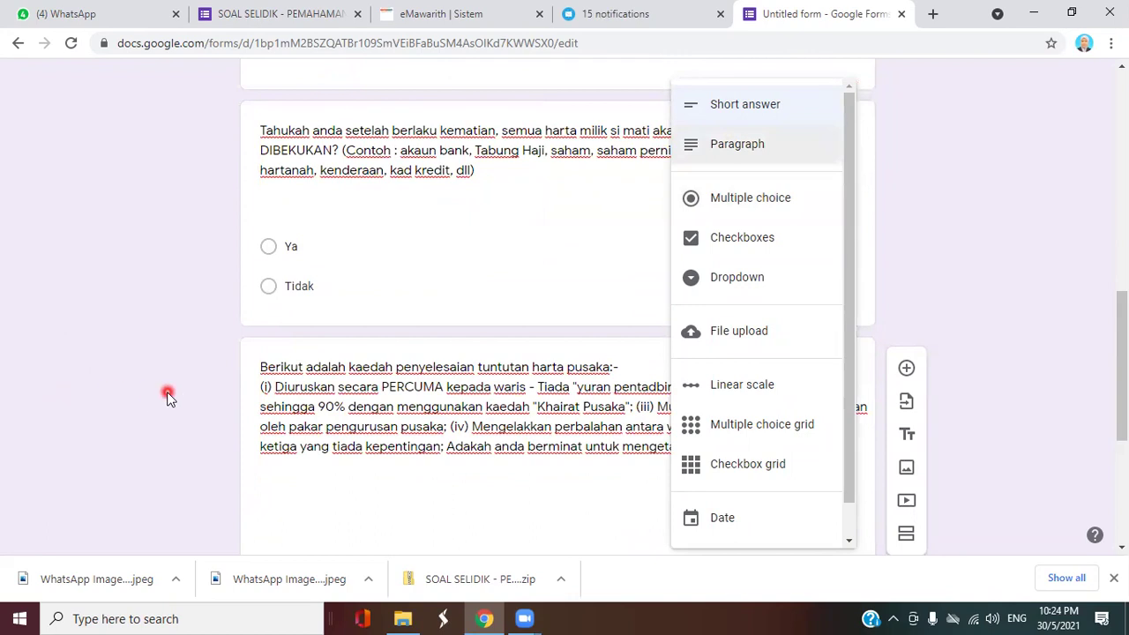
scroll(113, 425, "down", 1)
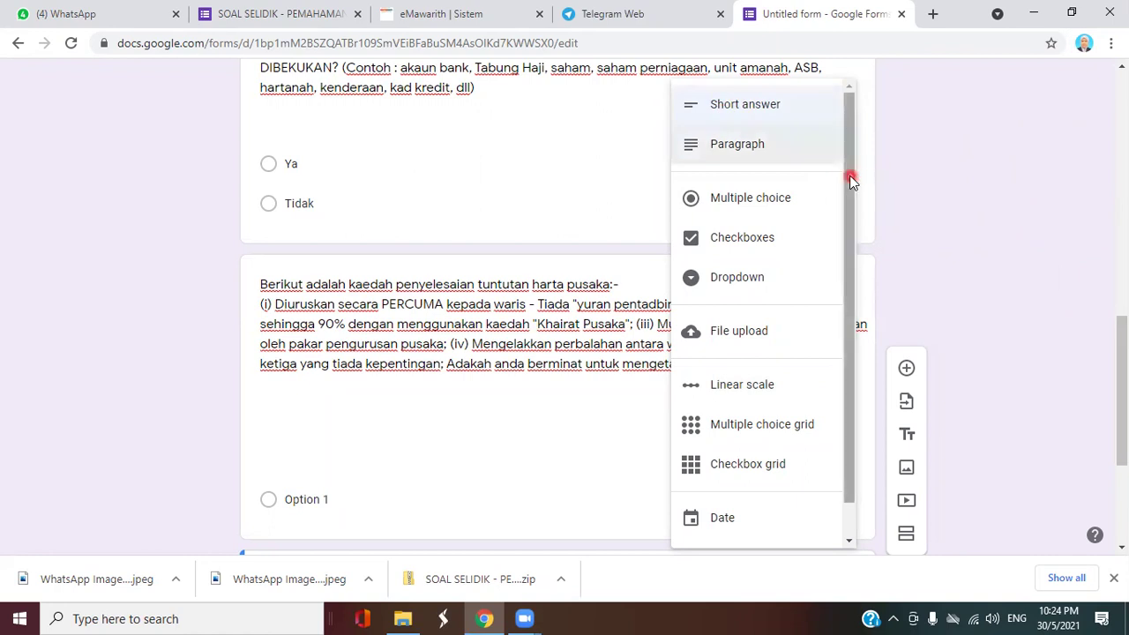
left_click_drag(852, 177, 960, 228)
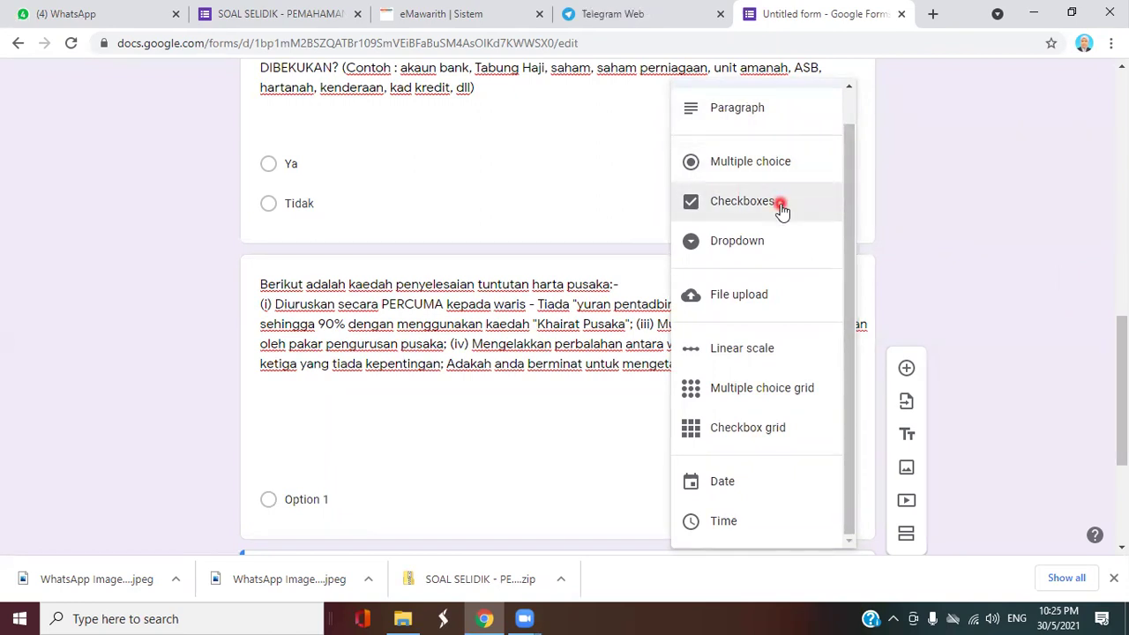
left_click(995, 240)
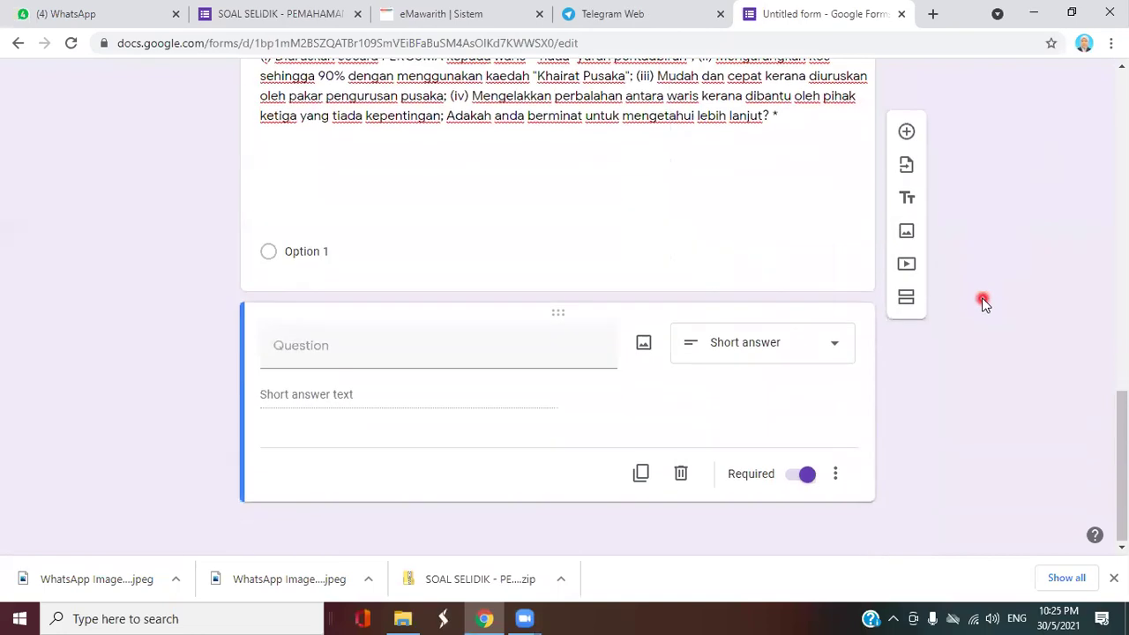
Examine the sample survey's 12 golongan checkbox question and the HIBAH HARTANAH promotion section with its banner image.
left_click(260, 20)
scroll(987, 380, "down", 10)
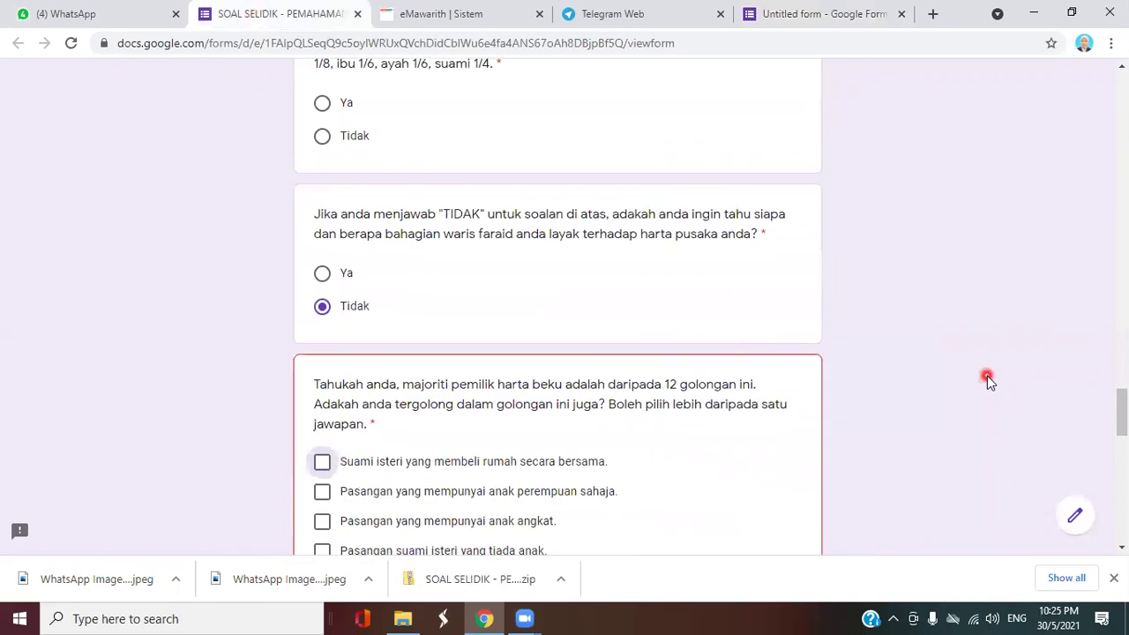
scroll(987, 379, "down", 5)
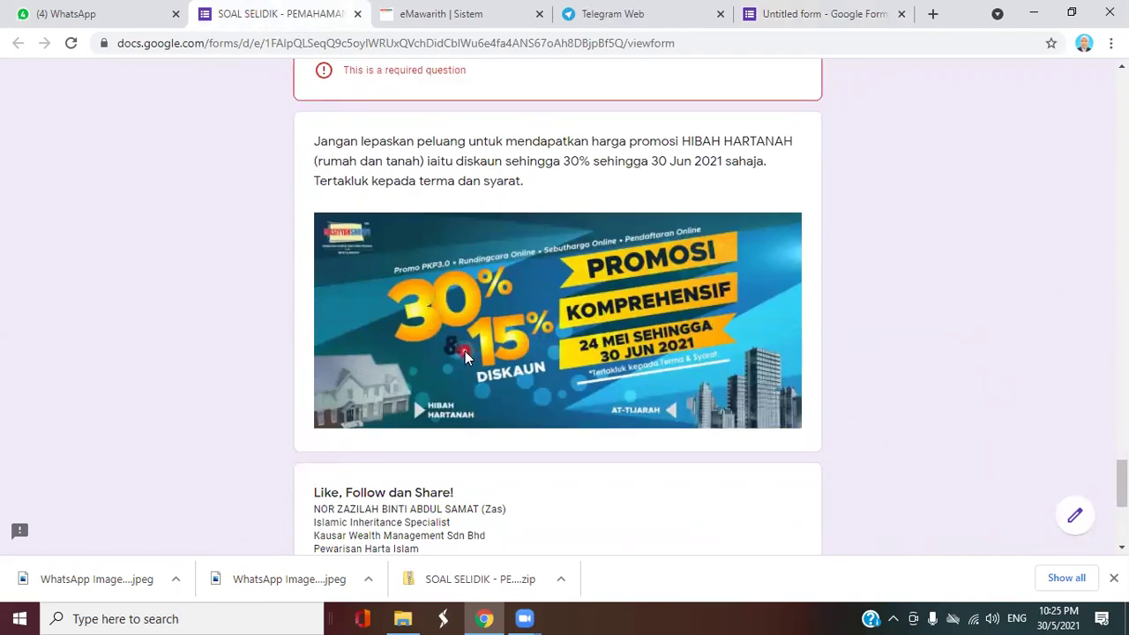
scroll(838, 279, "up", 4)
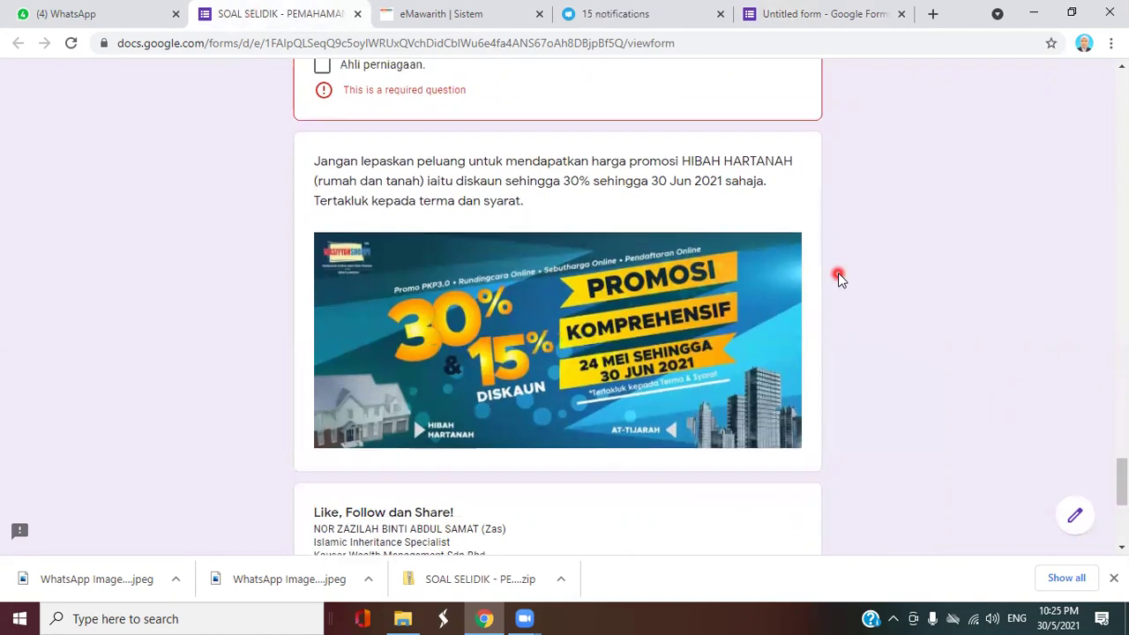
scroll(569, 310, "up", 2)
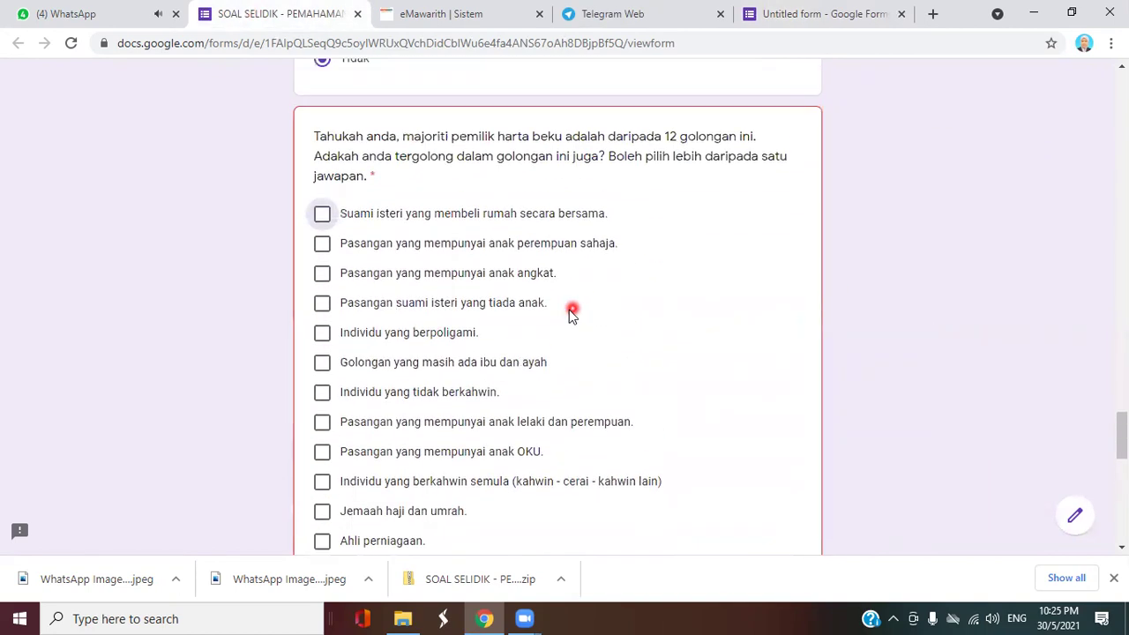
scroll(542, 319, "down", 5)
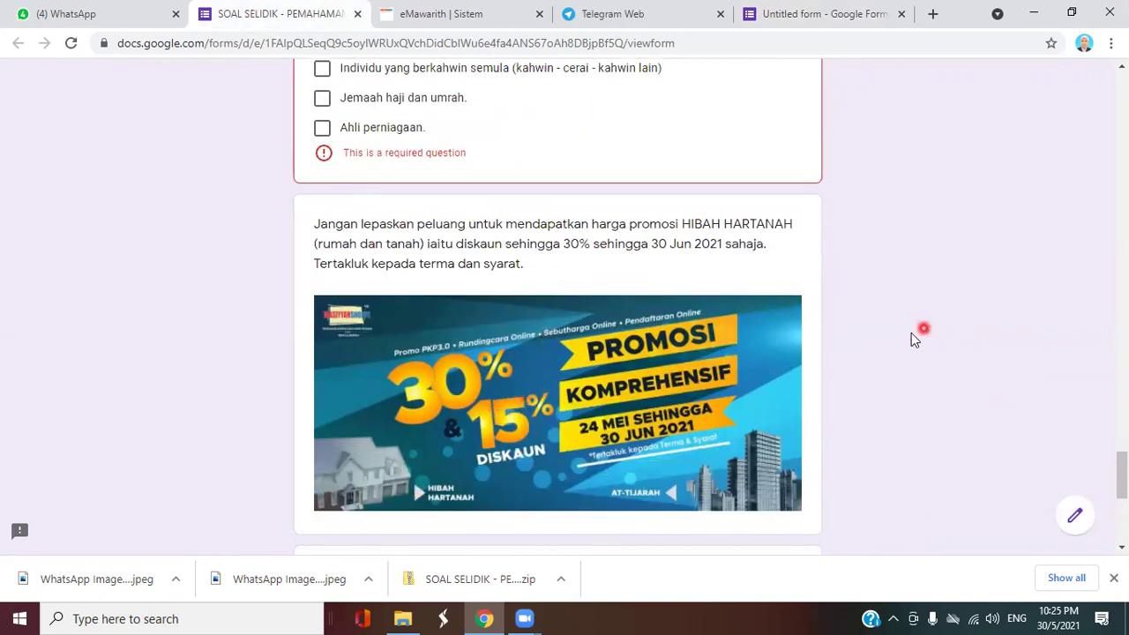
scroll(750, 336, "down", 1)
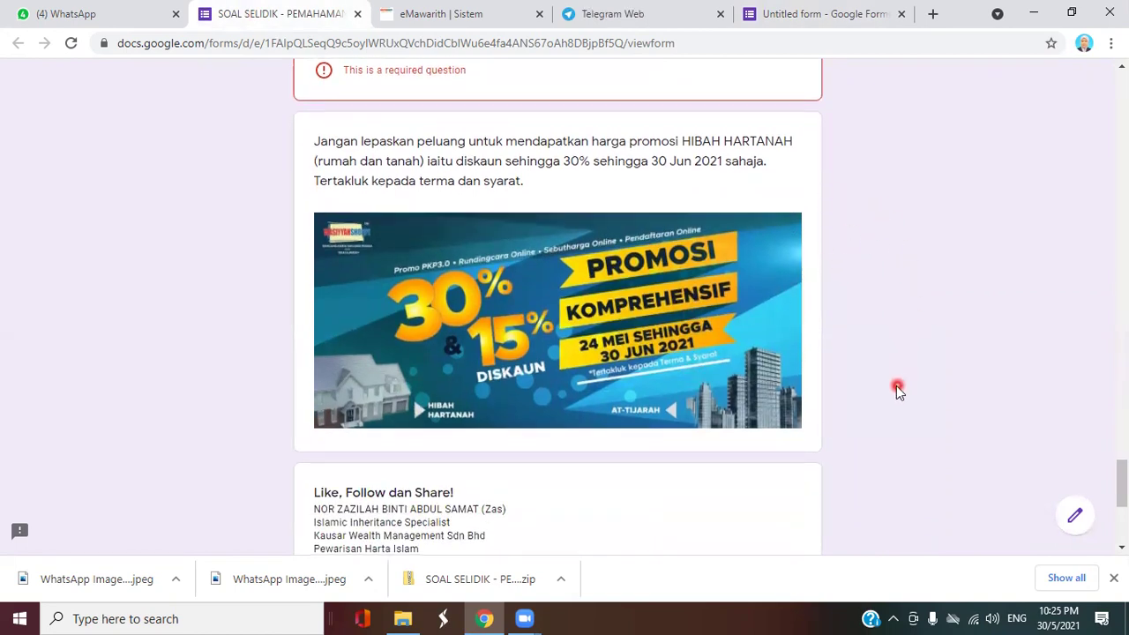
Look up the new form's image upload option and the WhatsApp banner images in the Downloads folder.
left_click(829, 13)
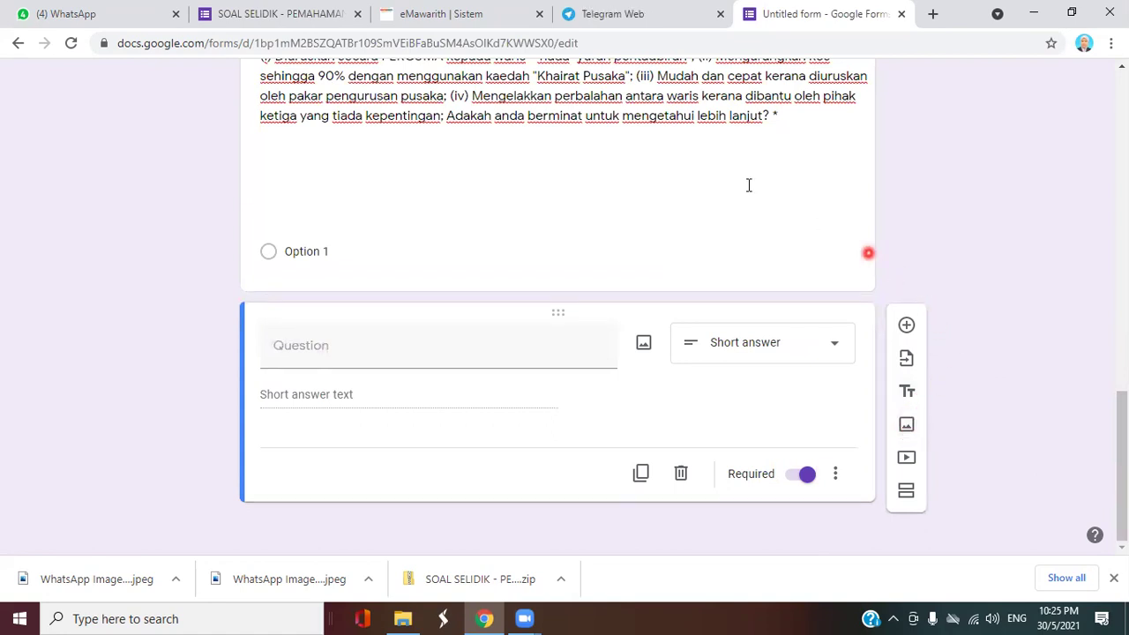
left_click(908, 425)
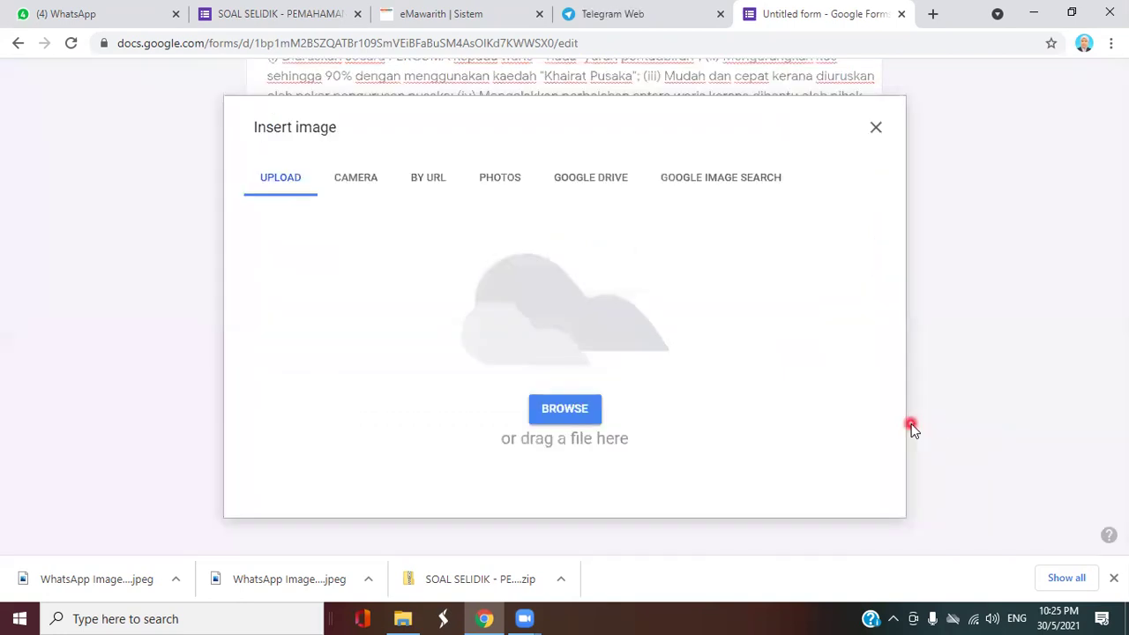
left_click(565, 412)
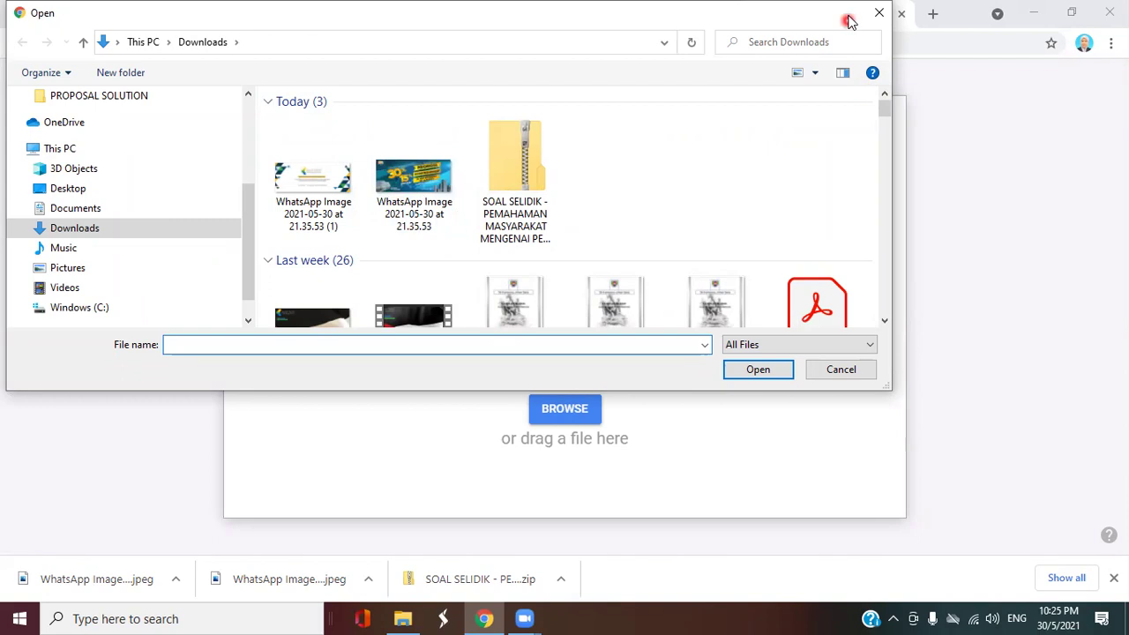
left_click(880, 13)
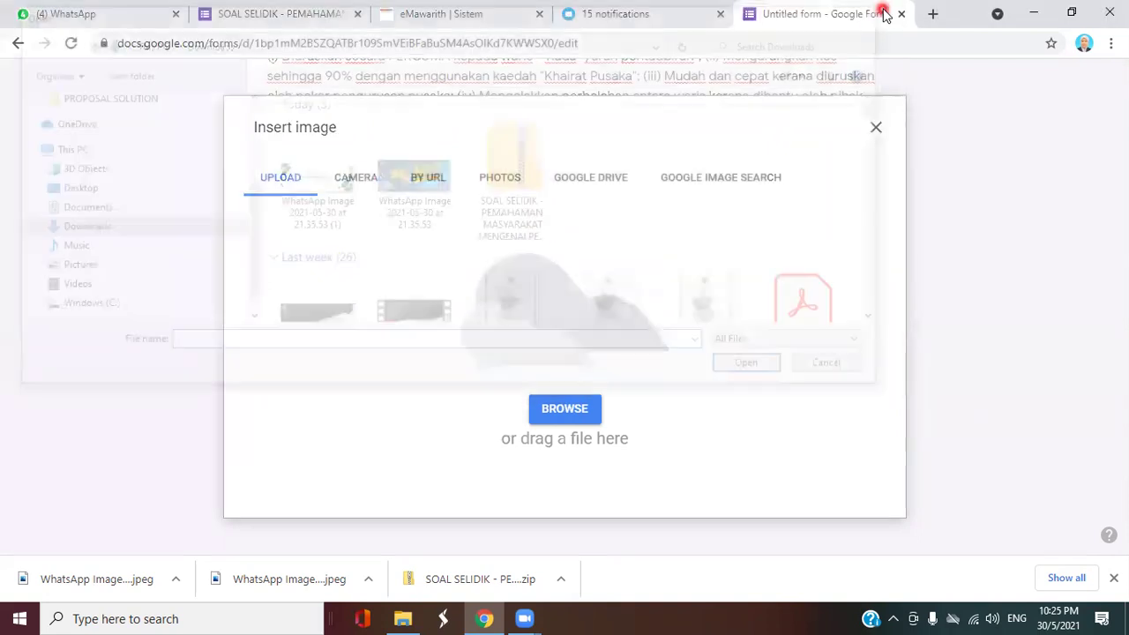
Close the image insertion dialog without adding a picture to the form.
left_click(874, 133)
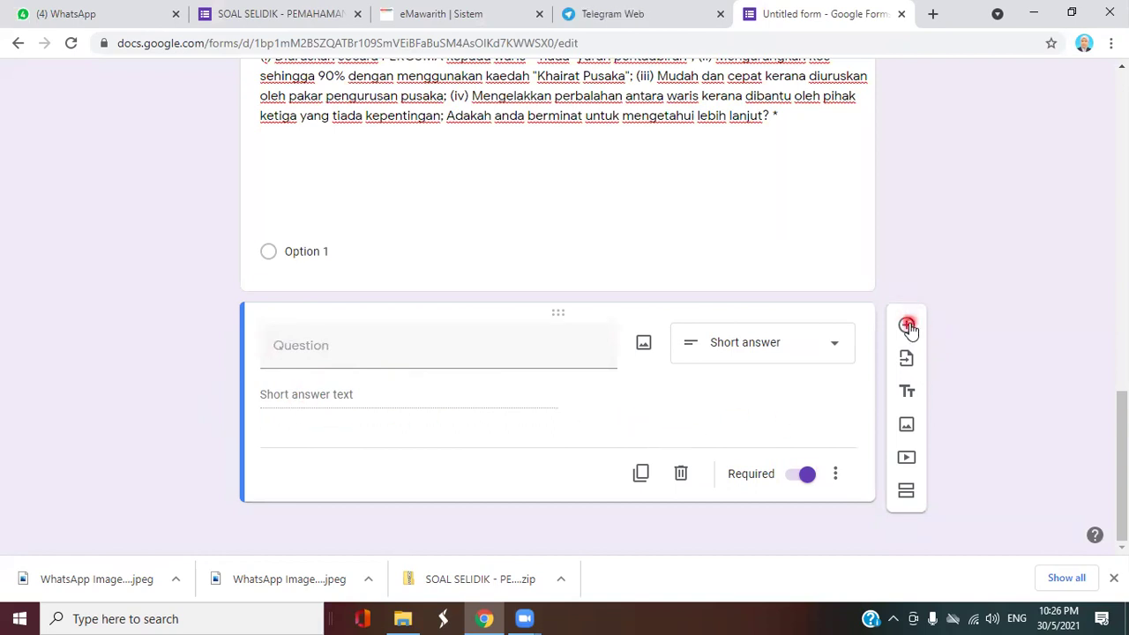
left_click(684, 474)
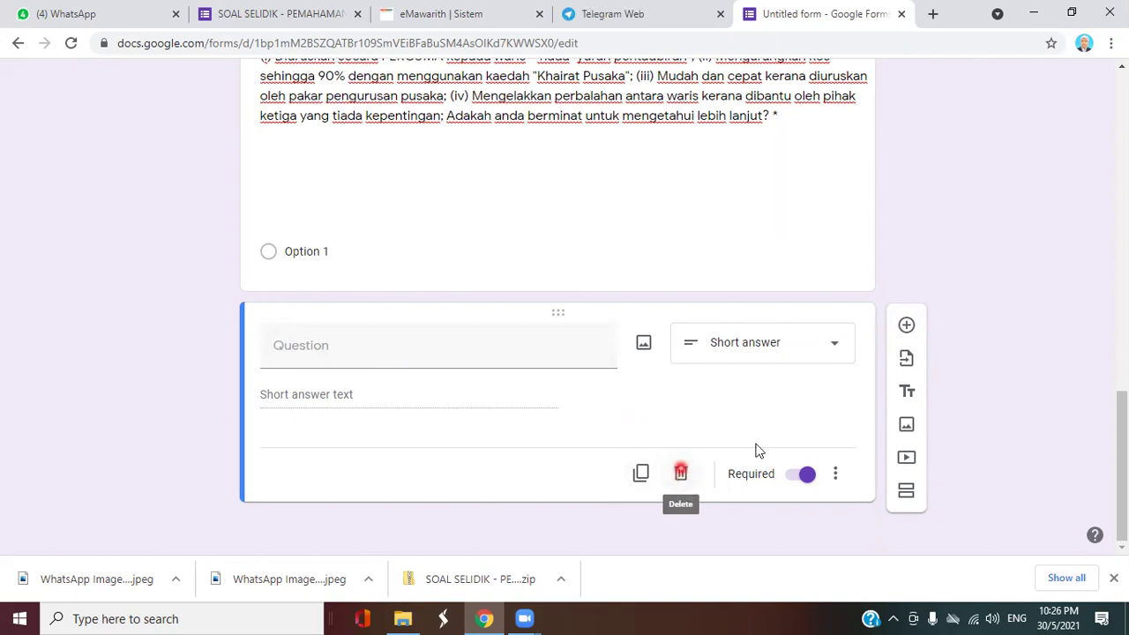
left_click(962, 238)
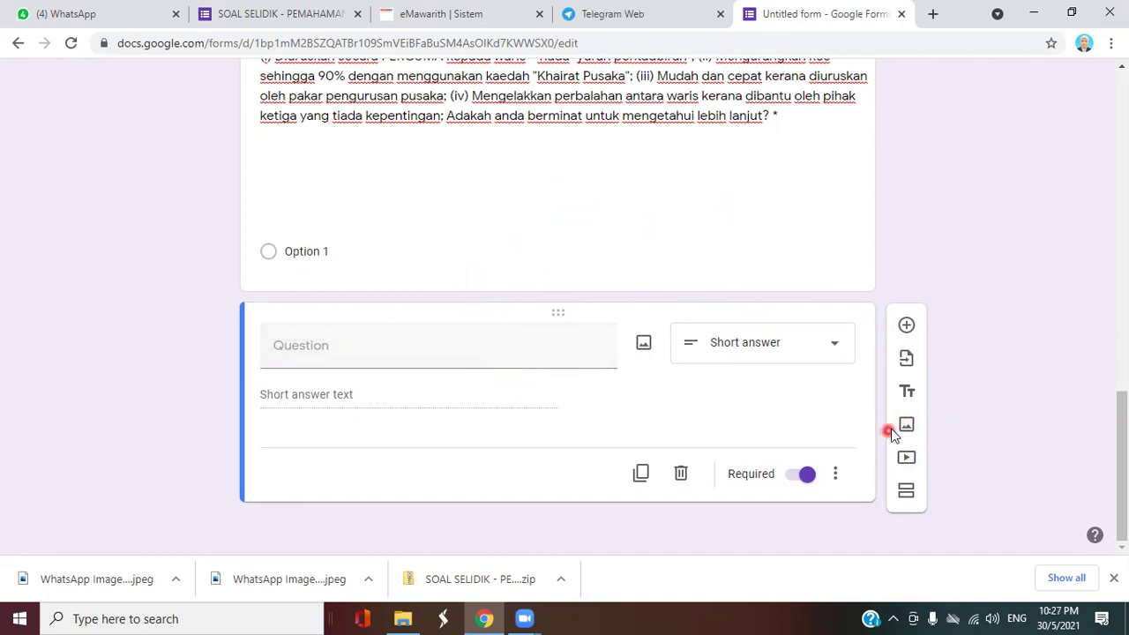
Examine the promotion banner and the "Like, Follow dan Share!" contact section in the published SOAL SELIDIK survey, and return to the form editor.
left_click(282, 14)
scroll(890, 367, "down", 1)
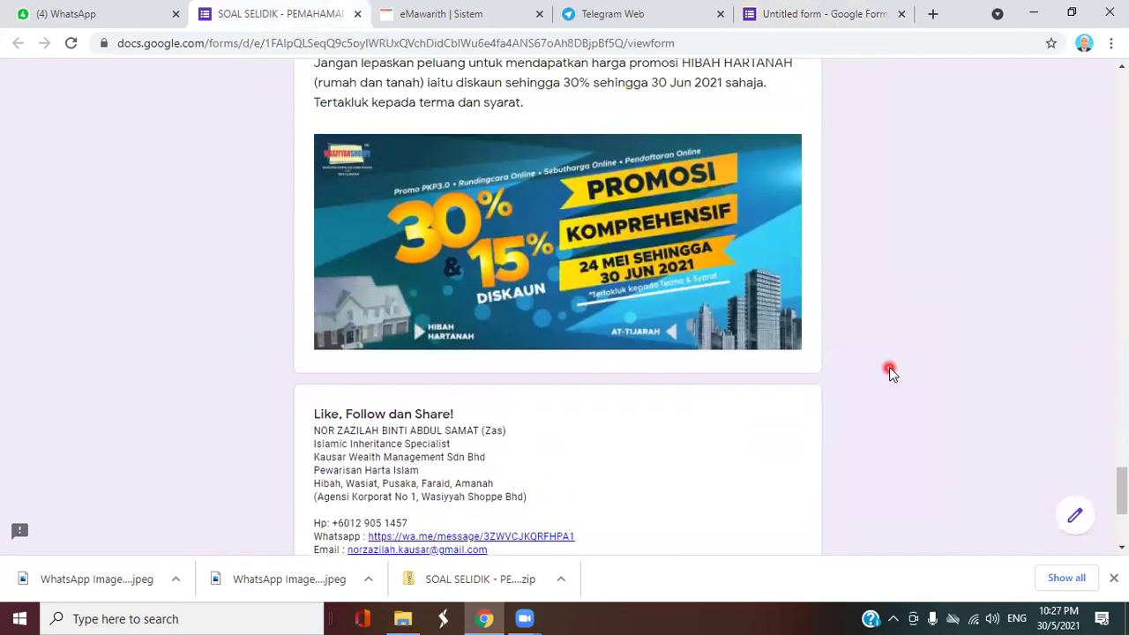
scroll(890, 368, "up", 2)
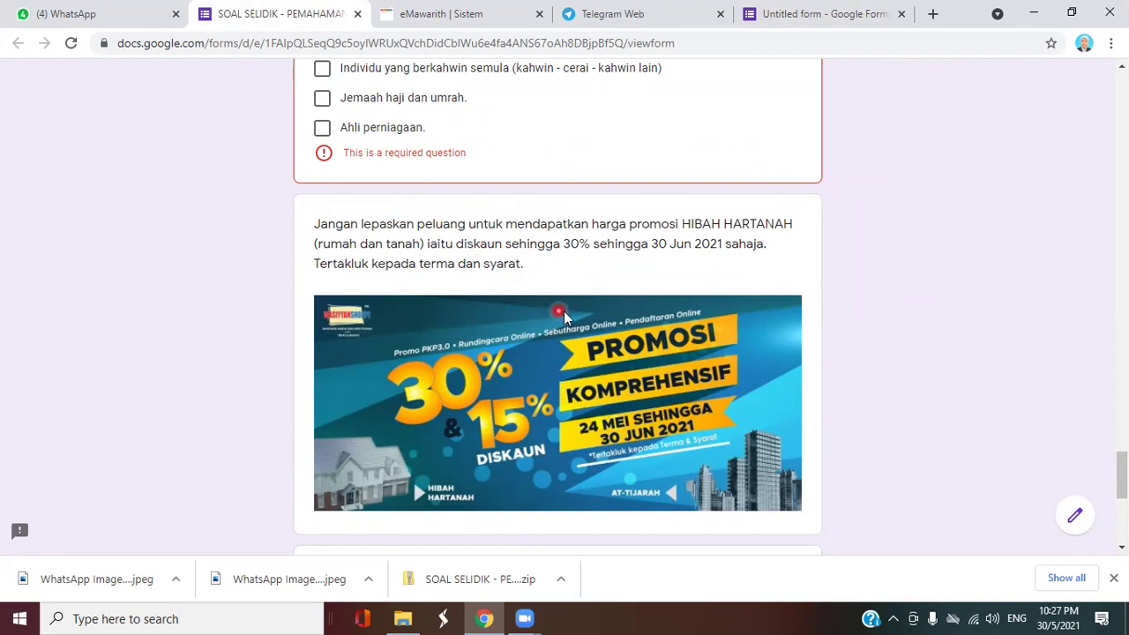
scroll(739, 331, "down", 1)
scroll(739, 331, "down", 2)
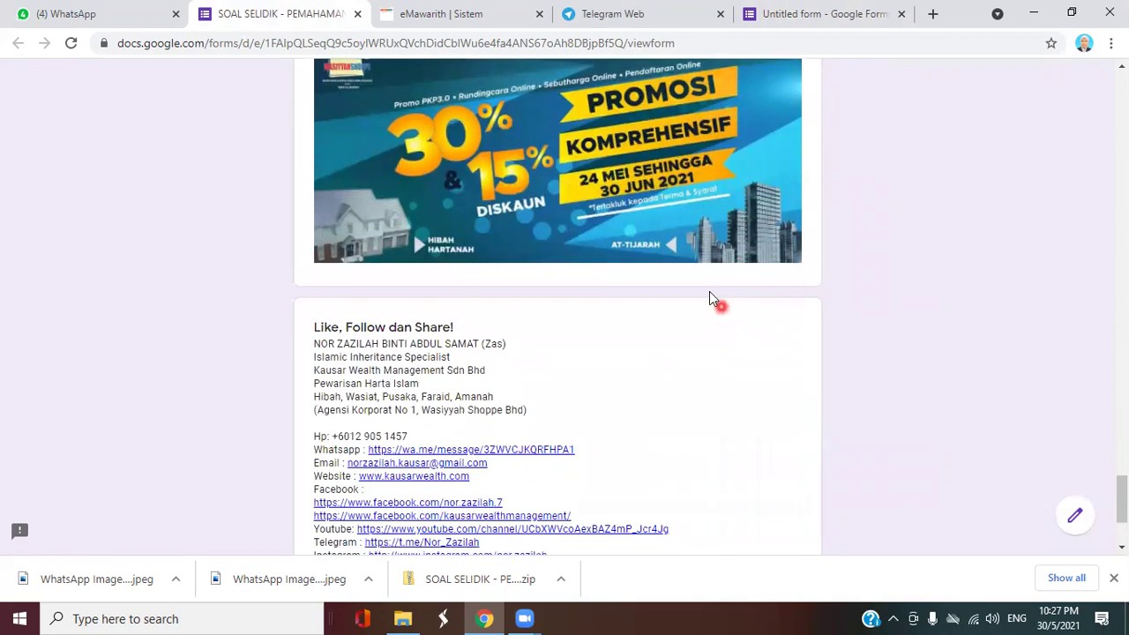
scroll(520, 353, "down", 2)
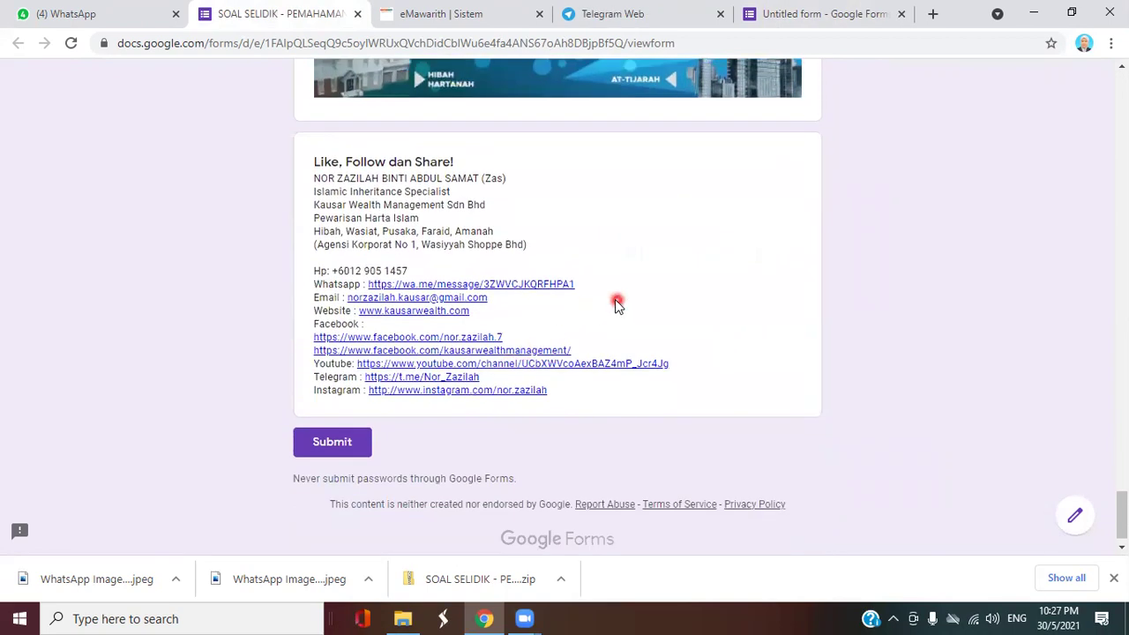
scroll(615, 301, "up", 1)
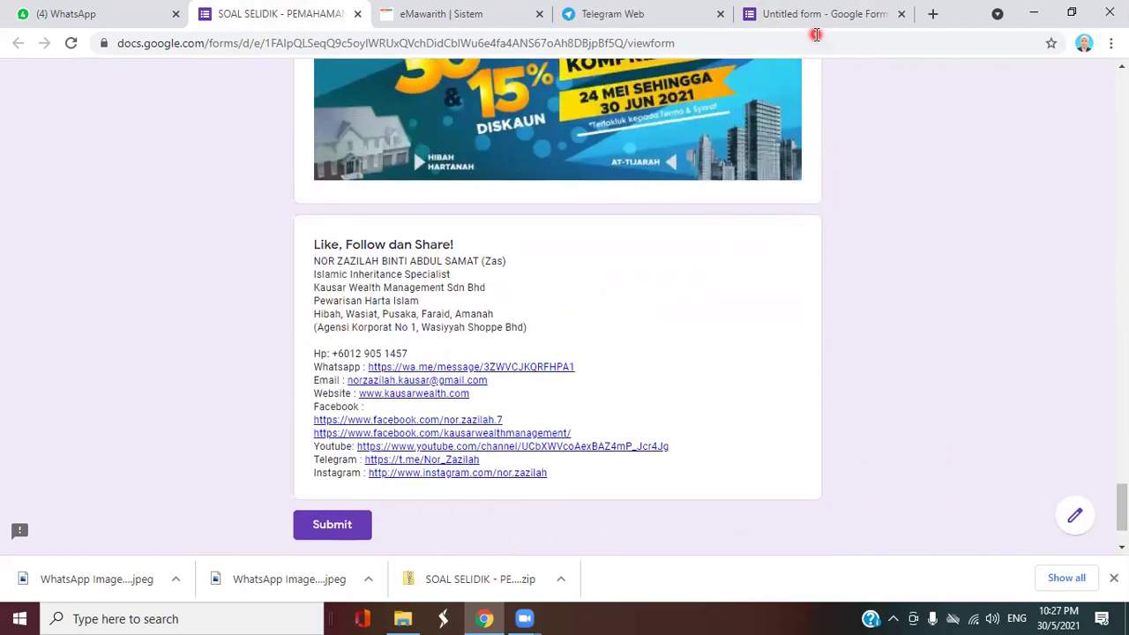
left_click(816, 17)
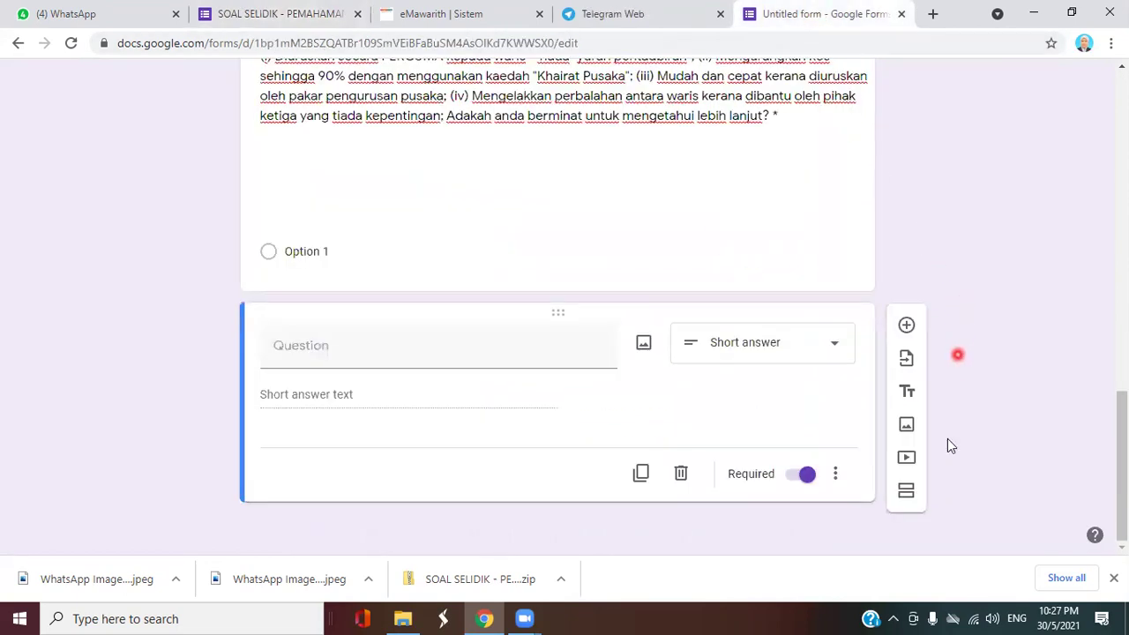
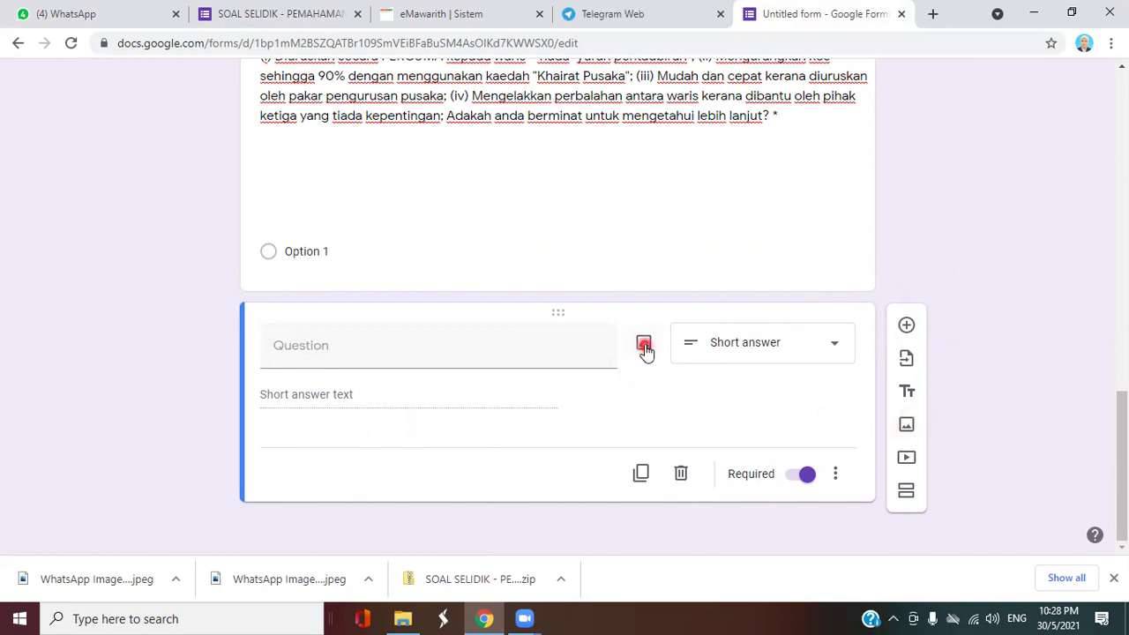
left_click(819, 346)
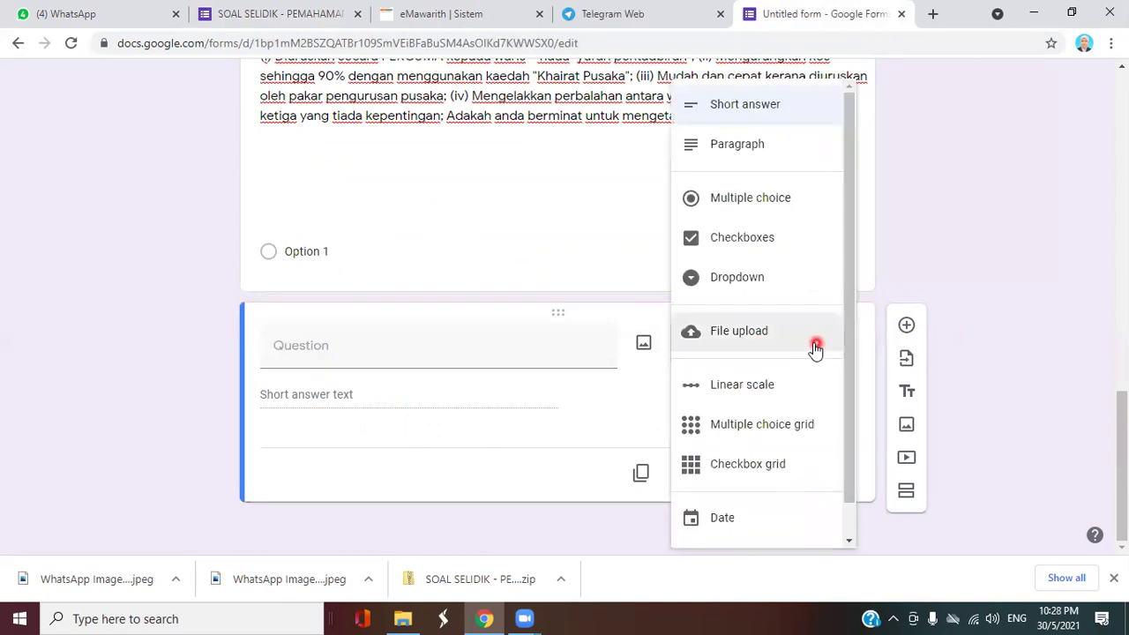
left_click(941, 215)
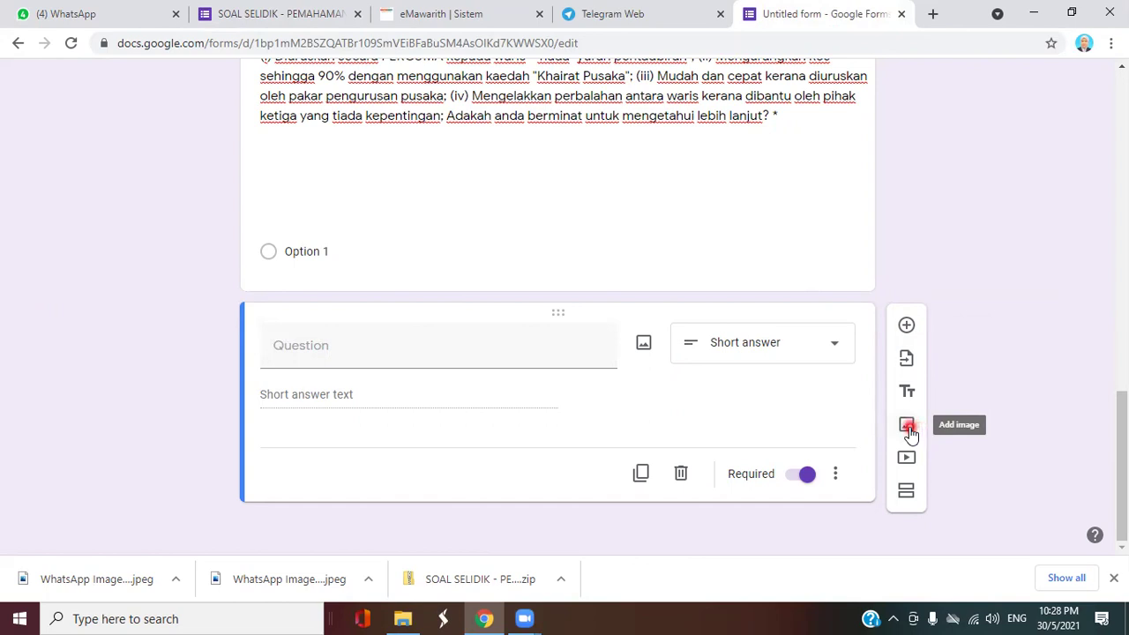
scroll(545, 343, "up", 1)
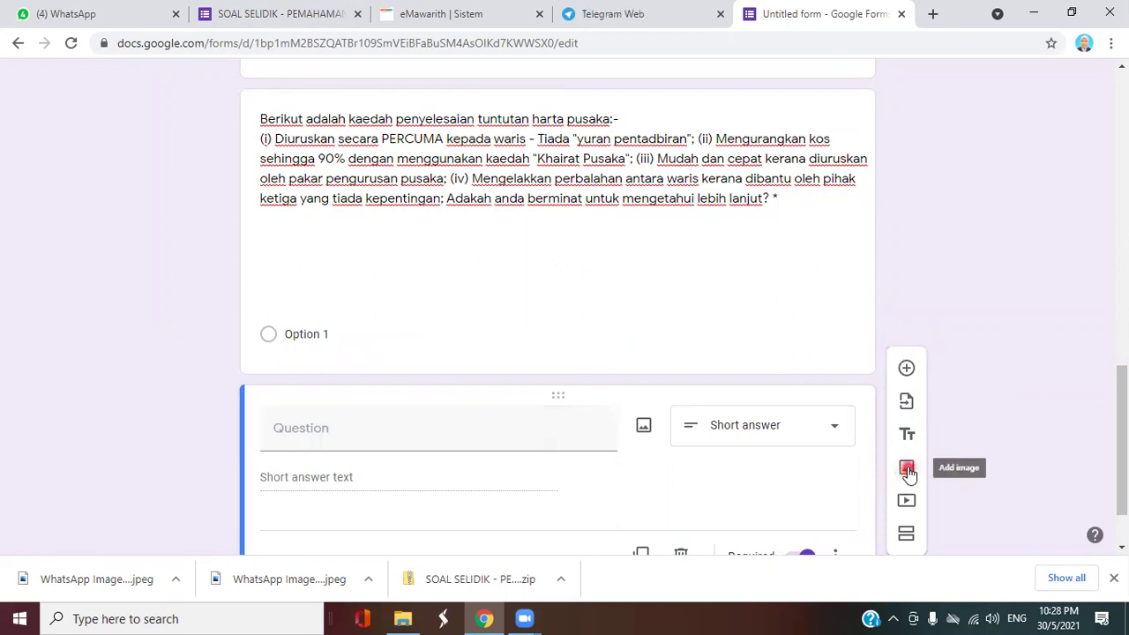
scroll(909, 475, "down", 1)
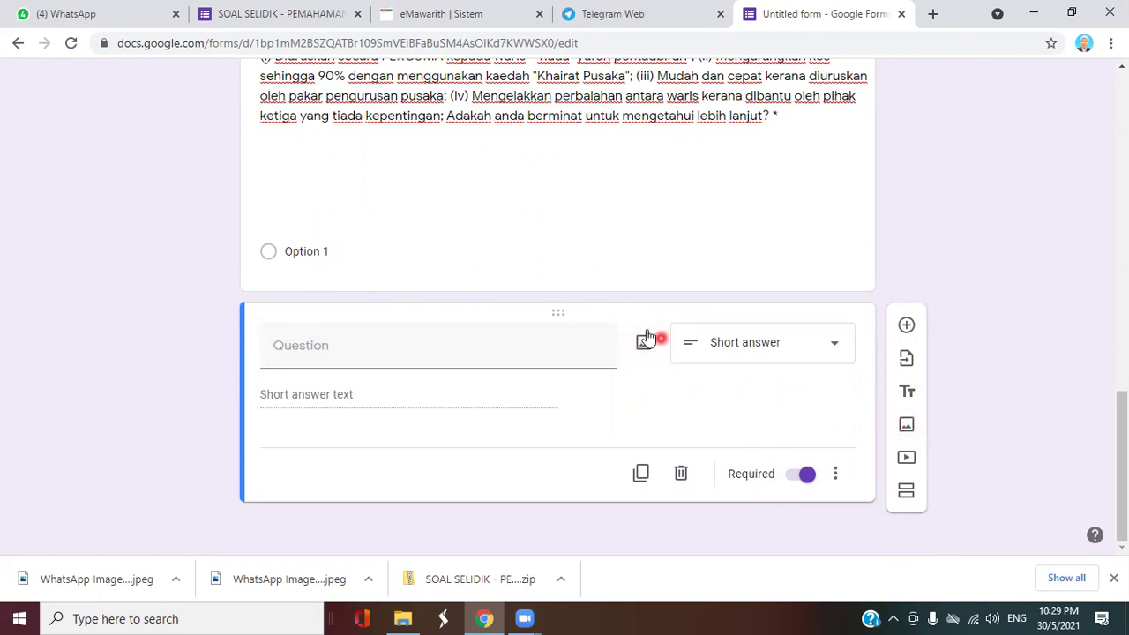
left_click(818, 348)
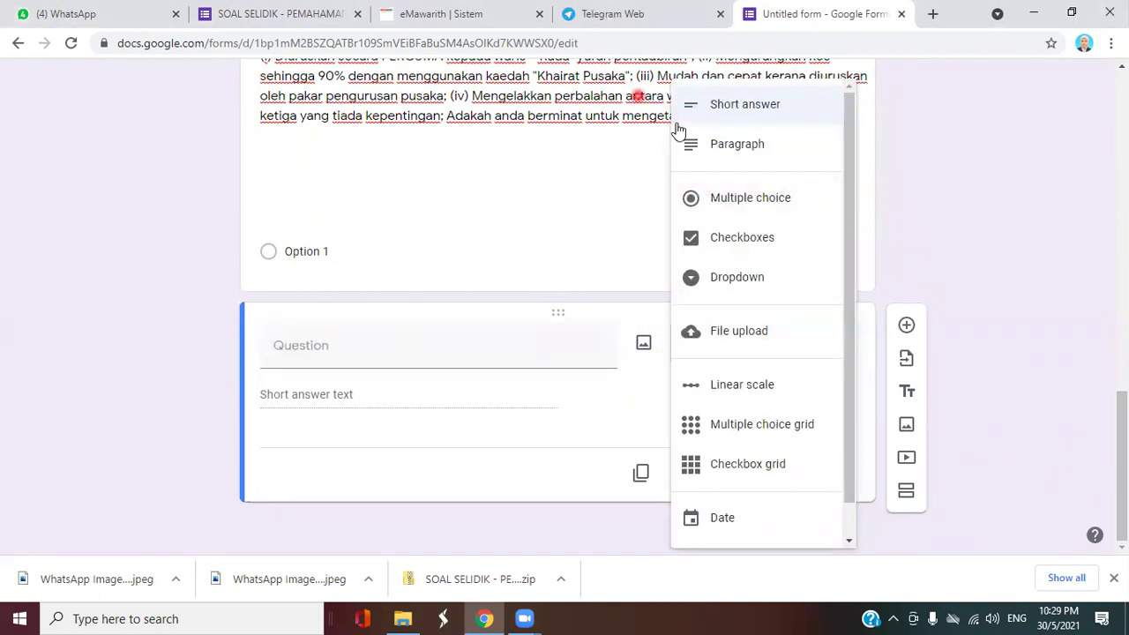
left_click(946, 240)
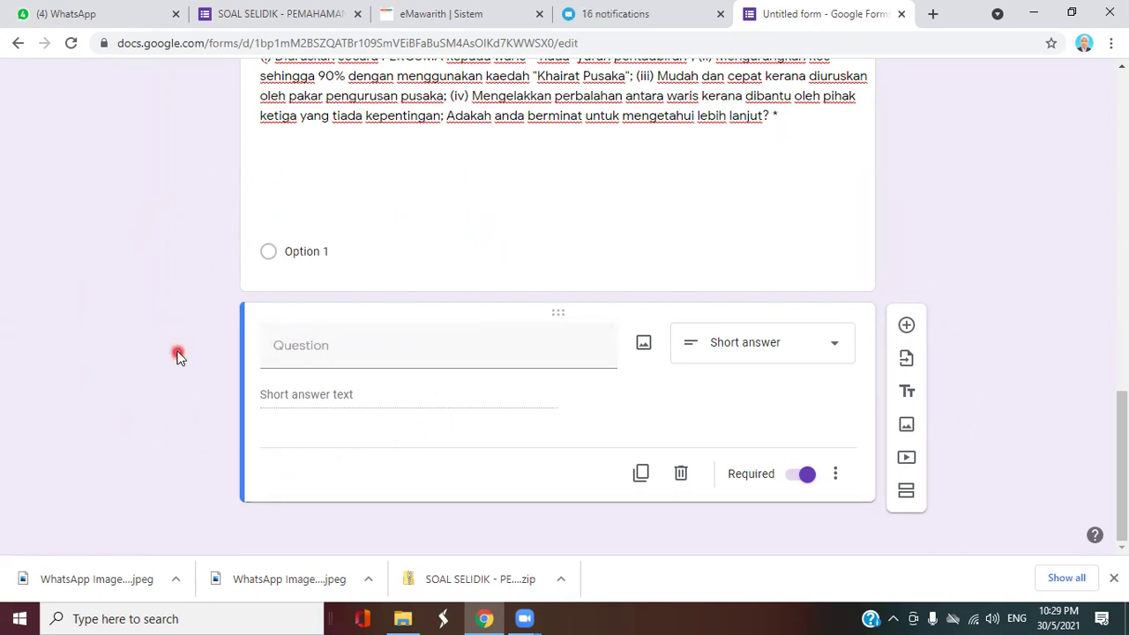
Check the closing contact section of the published survey and add a title and description block below the form's blank question.
left_click(250, 13)
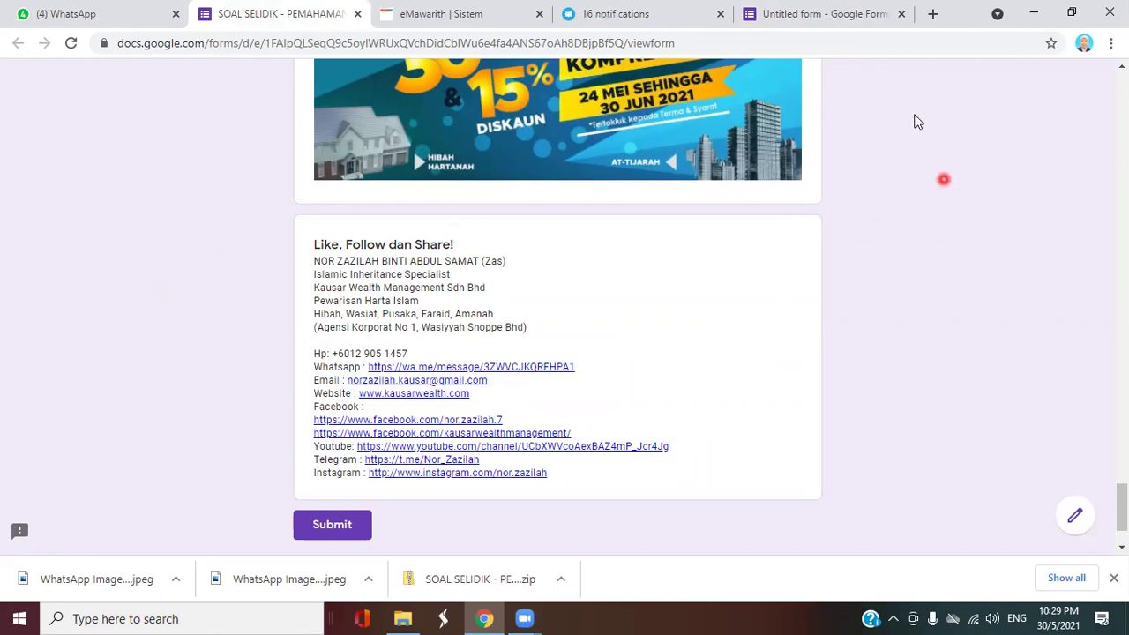
left_click(808, 15)
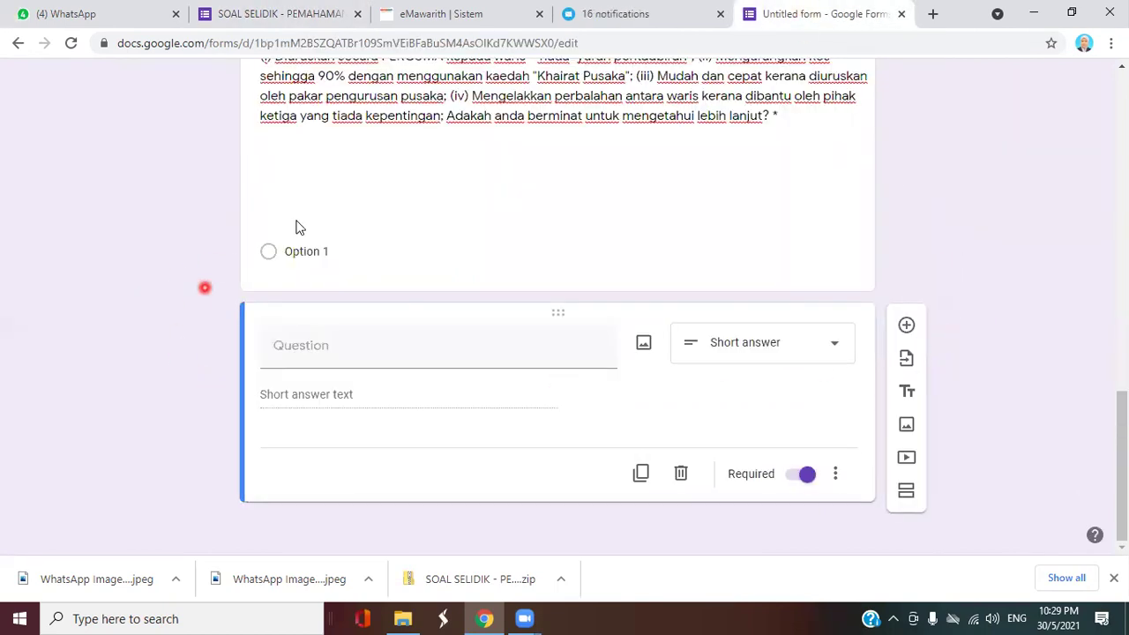
left_click(284, 15)
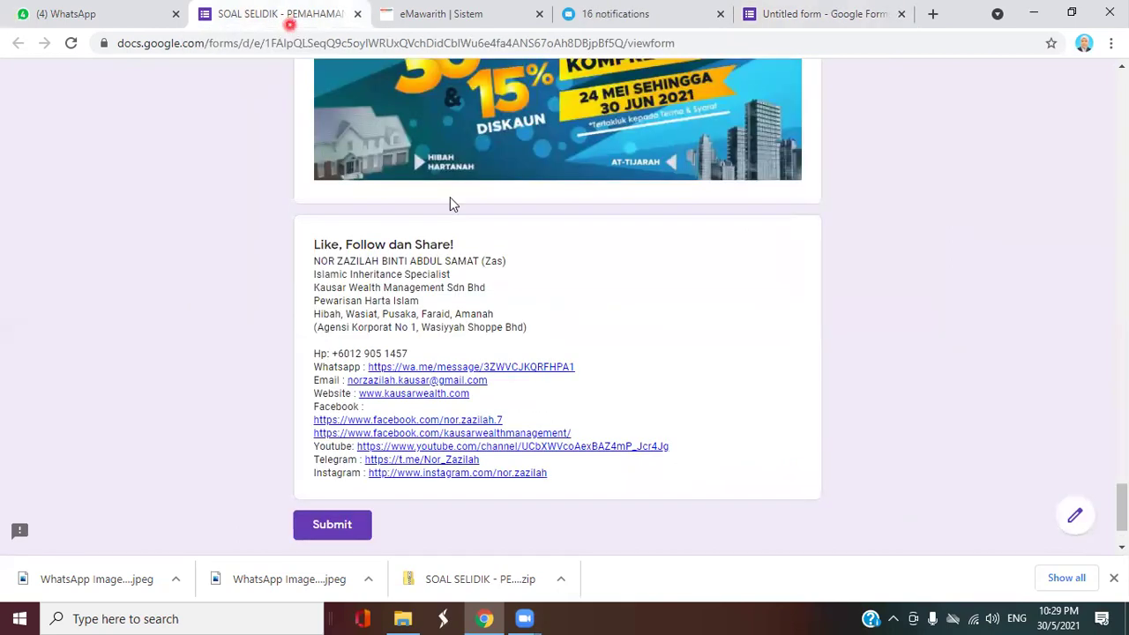
left_click(864, 18)
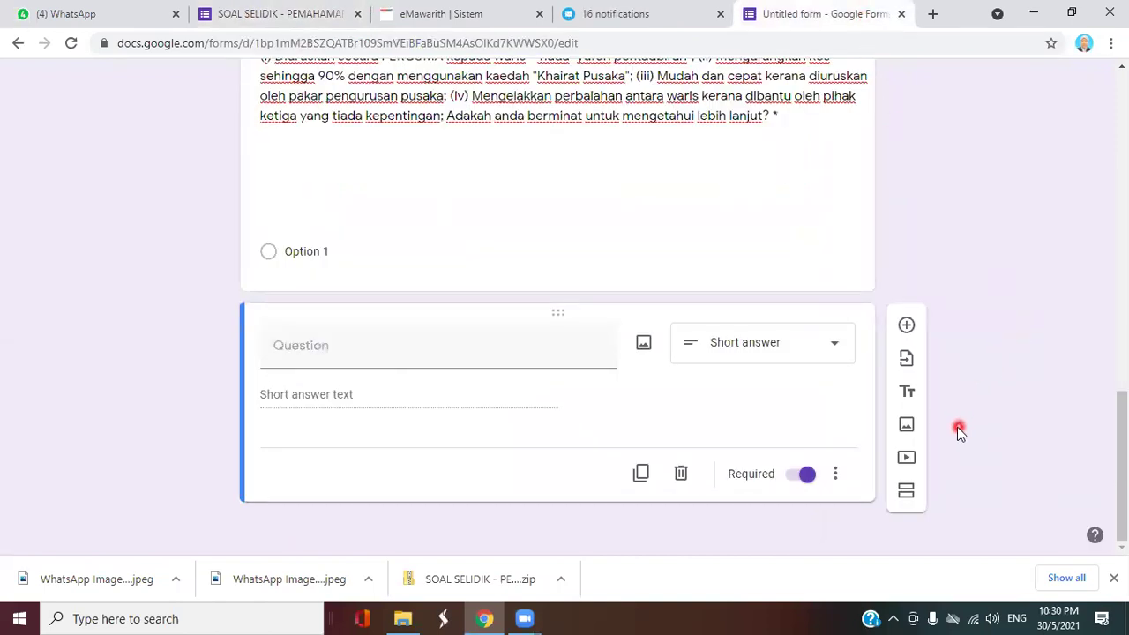
left_click(912, 391)
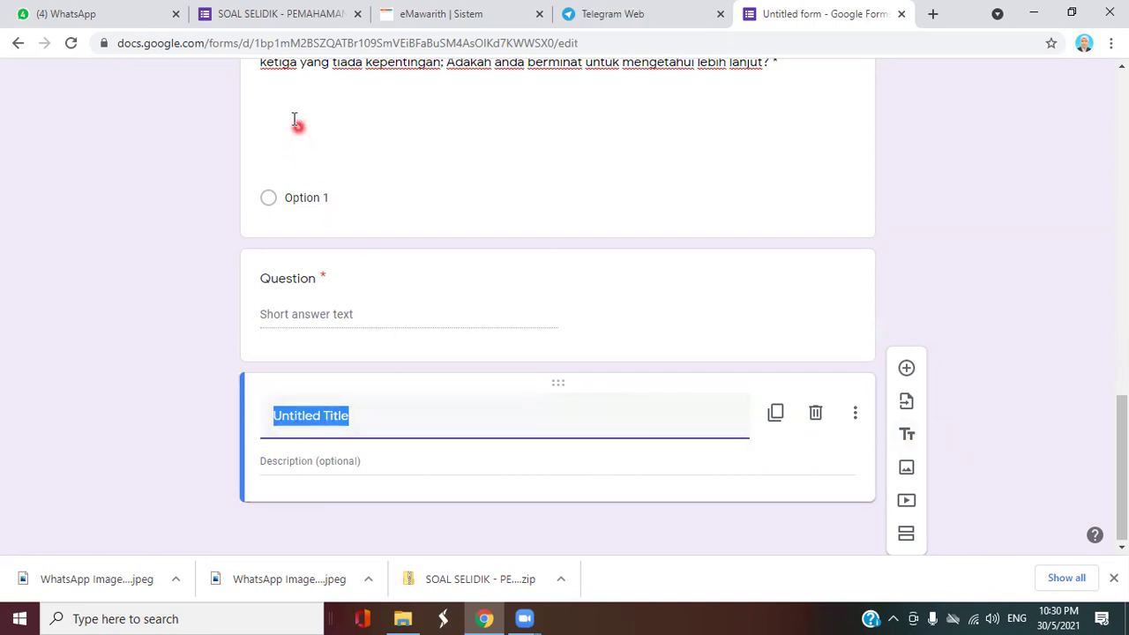
Compare the survey's "Like, Follow dan Share!" contact section with the new title block, and look at the homework group's WhatsApp chat.
left_click(259, 18)
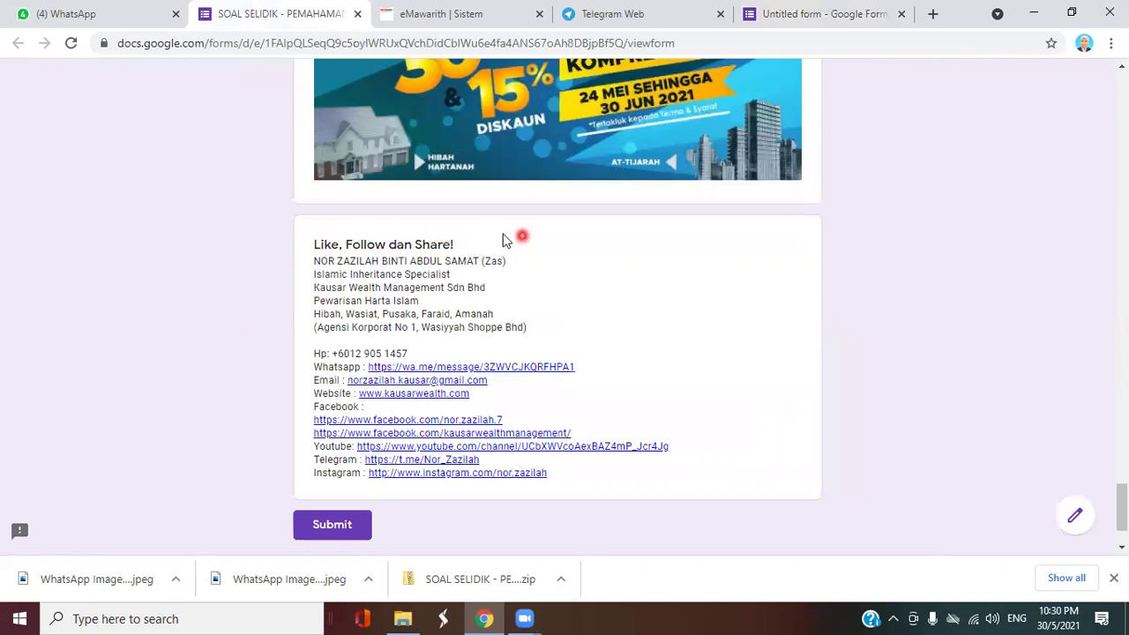
left_click(764, 17)
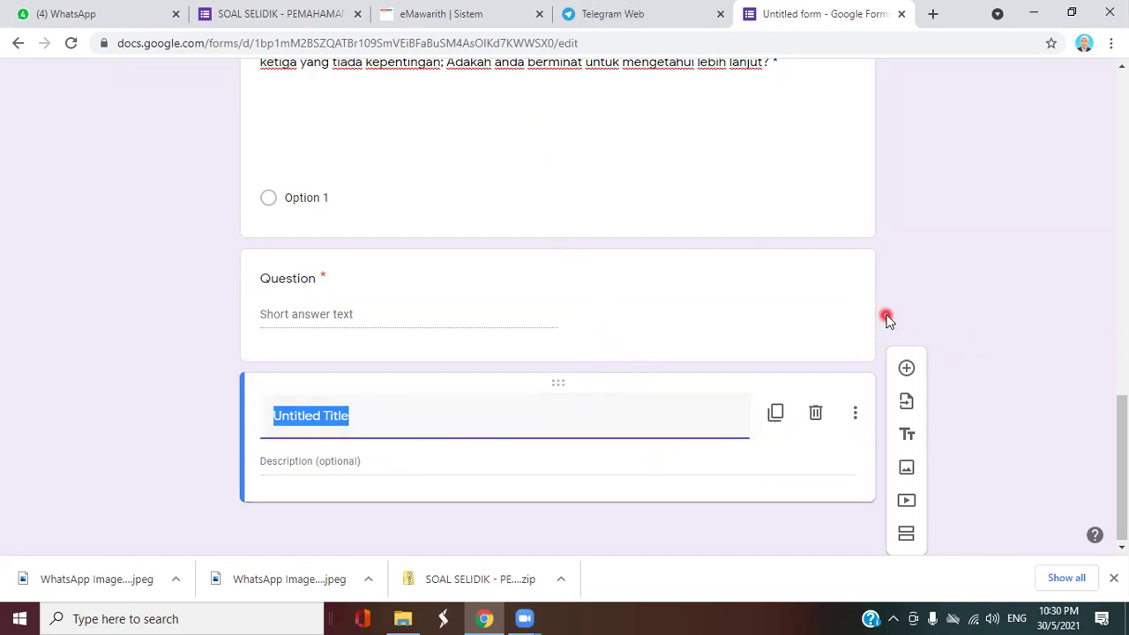
scroll(890, 321, "up", 3)
left_click(254, 15)
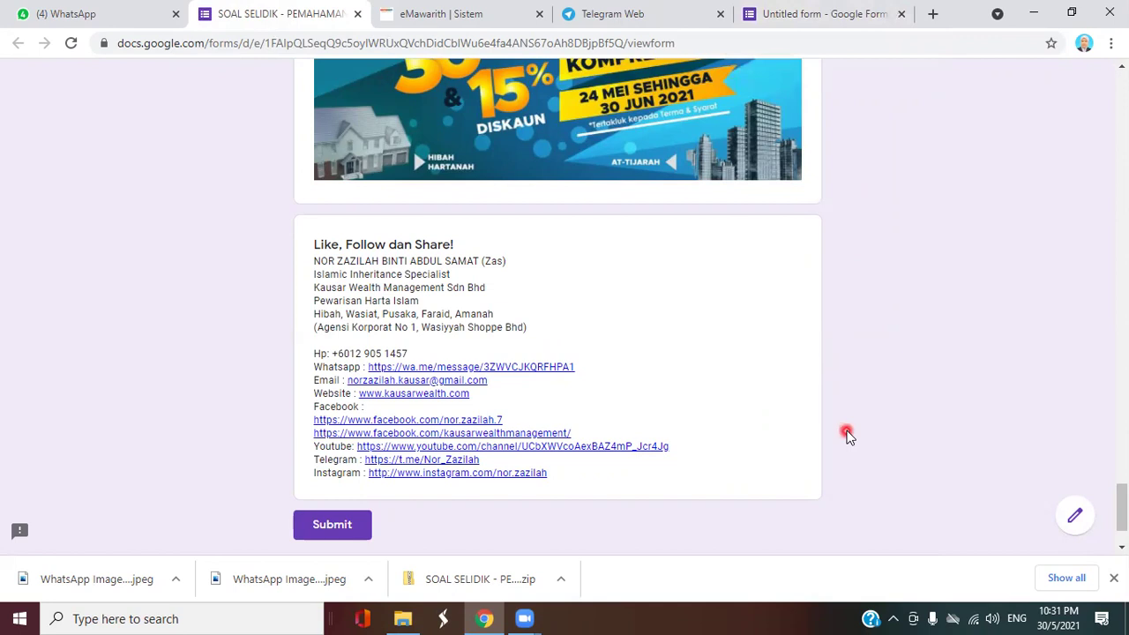
left_click(49, 14)
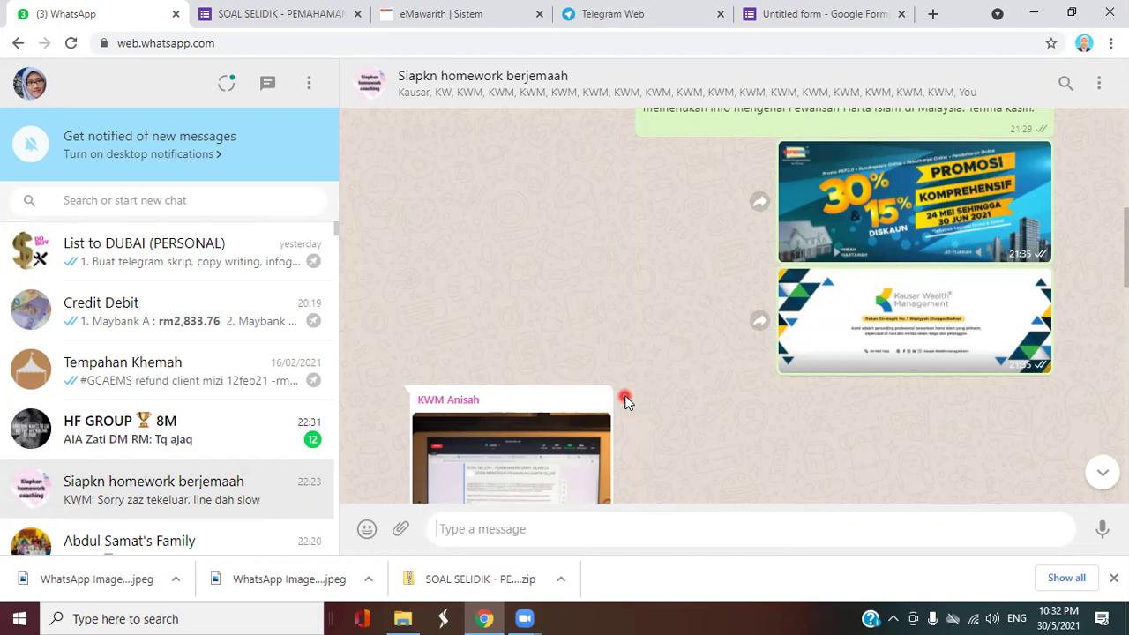
left_click(853, 12)
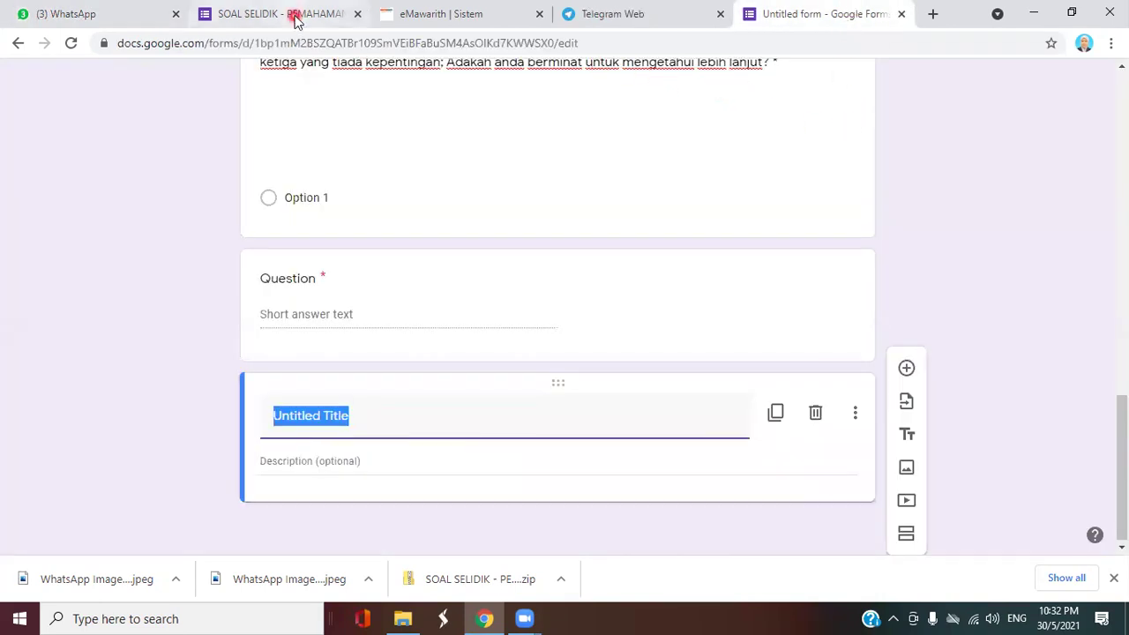
left_click(295, 18)
scroll(973, 371, "down", 2)
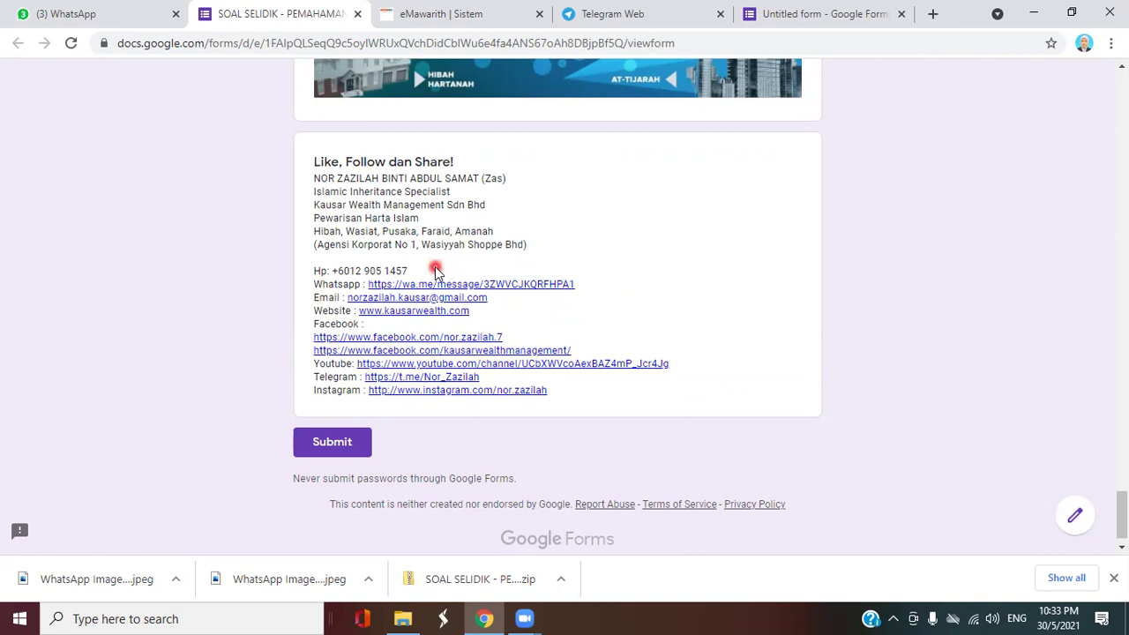
View the WhatsApp contact links shared in the homework group chat and return to the contact section of the published survey.
left_click(73, 15)
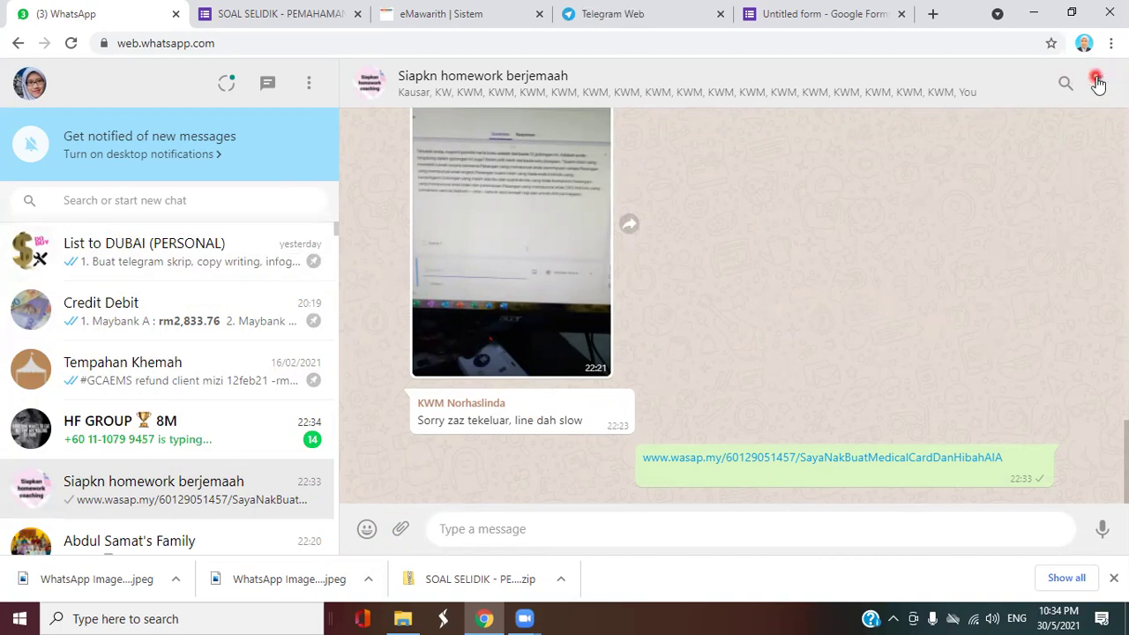
left_click(997, 276)
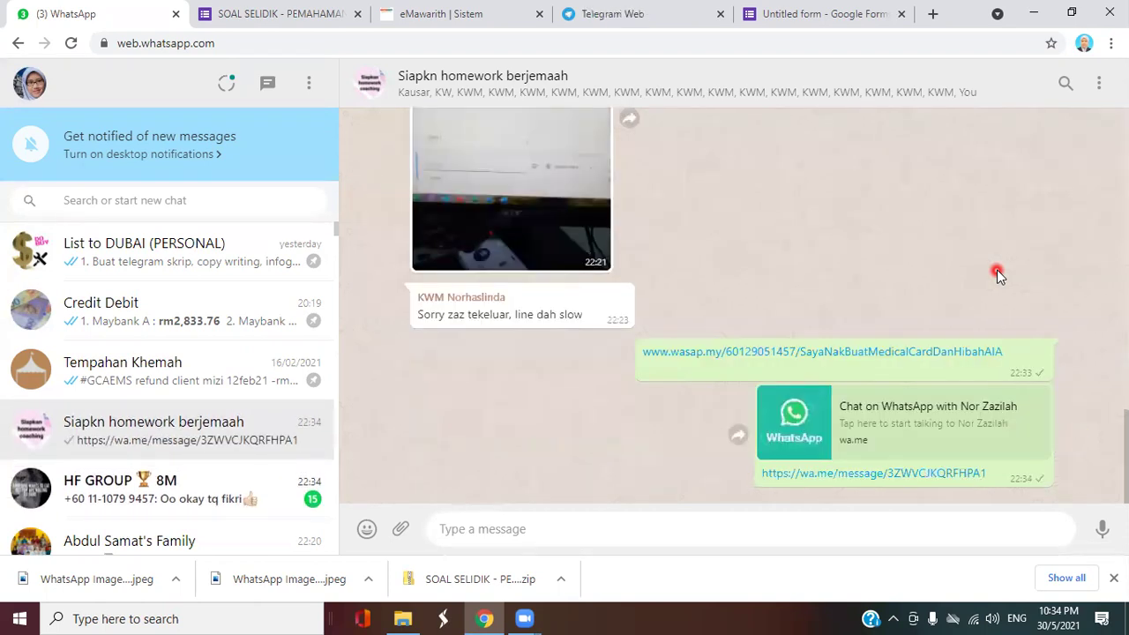
left_click(743, 16)
left_click(291, 16)
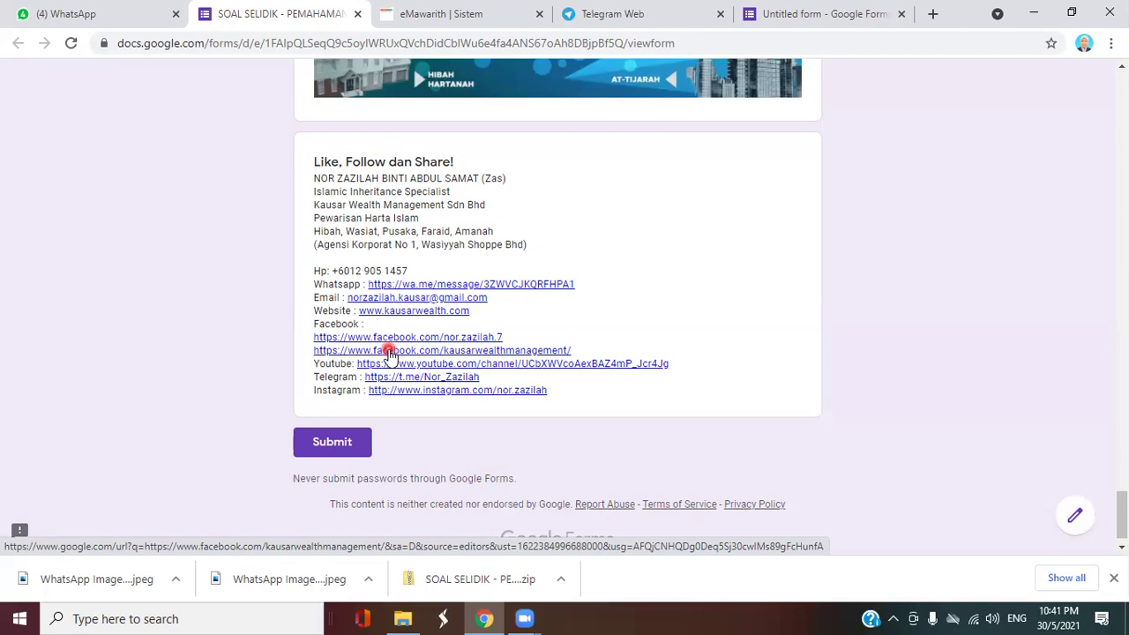
Open Facebook in a new browser tab and go to the account's own profile page, down to its profile options.
left_click(934, 14)
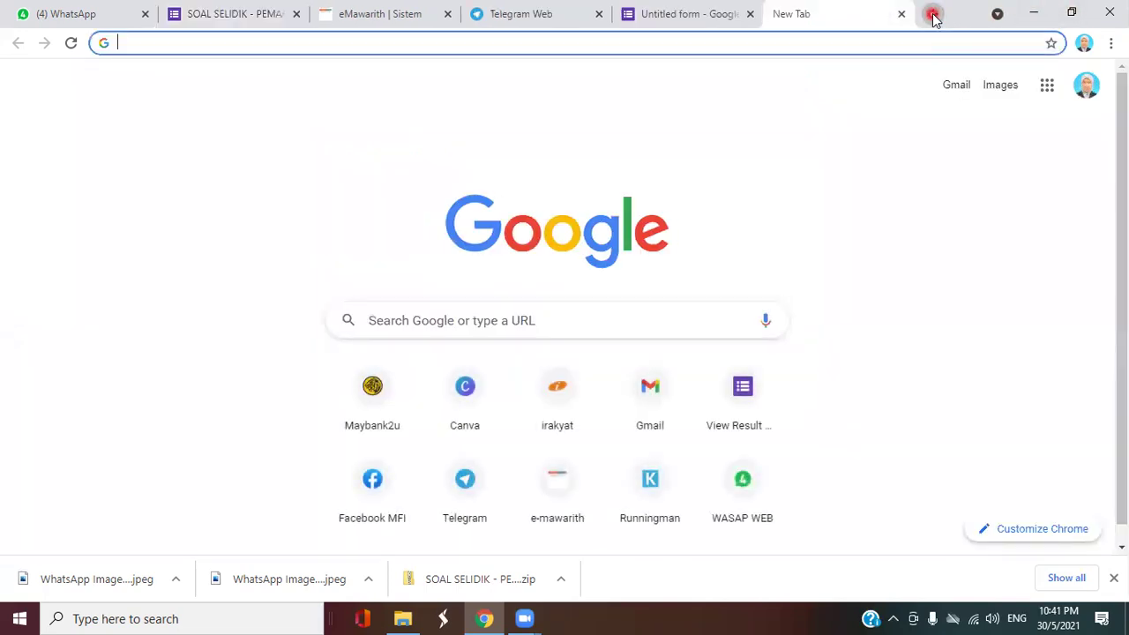
left_click(365, 491)
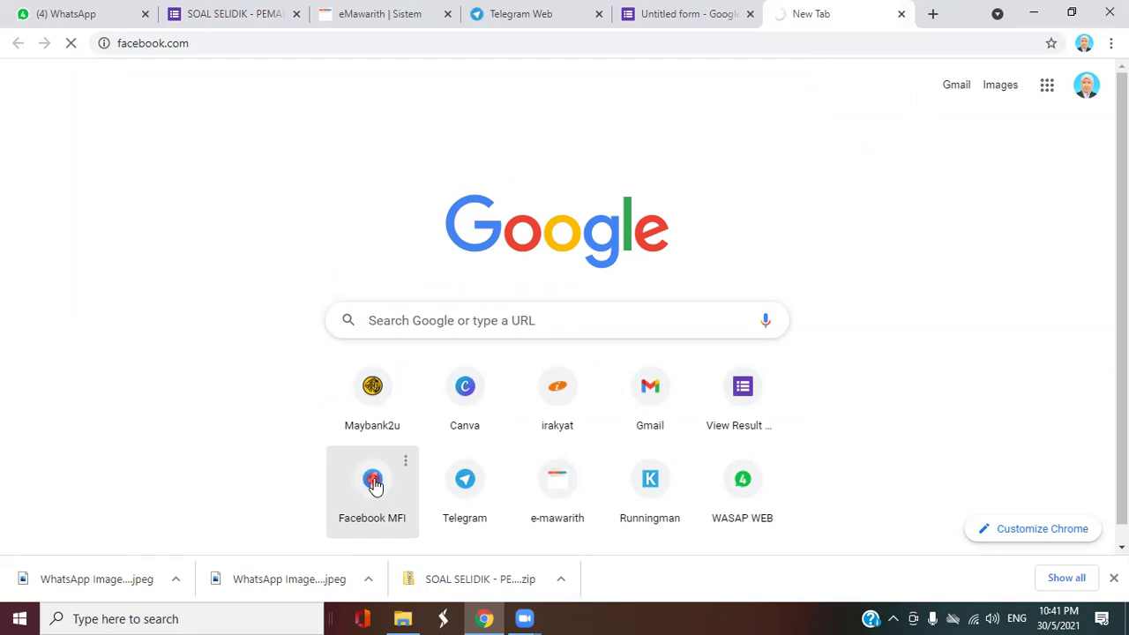
scroll(698, 409, "down", 1)
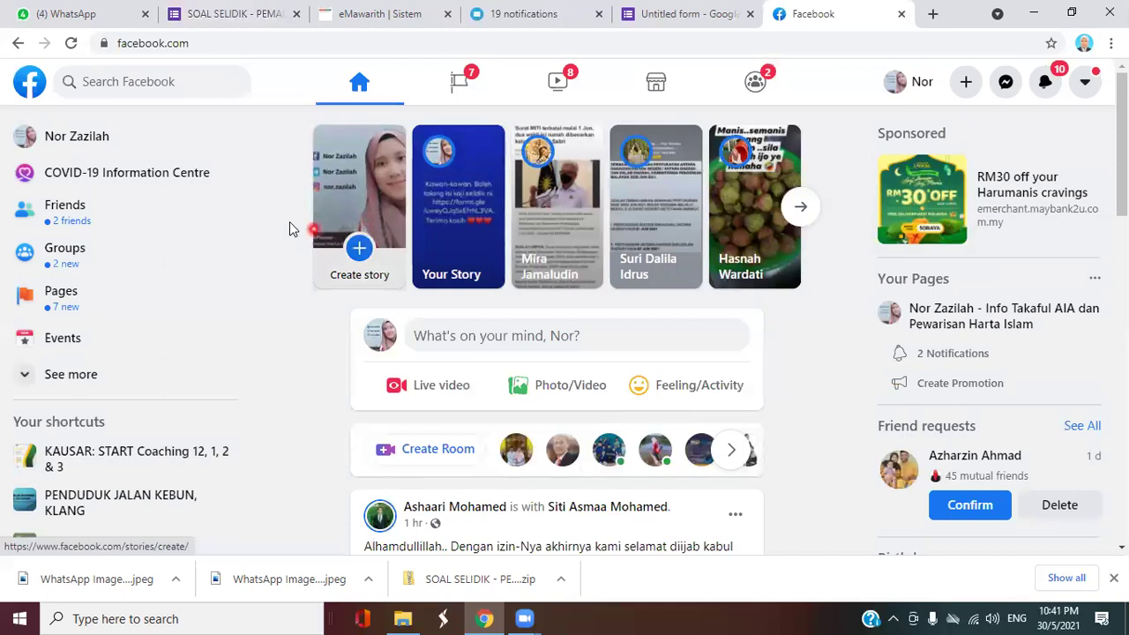
left_click(921, 86)
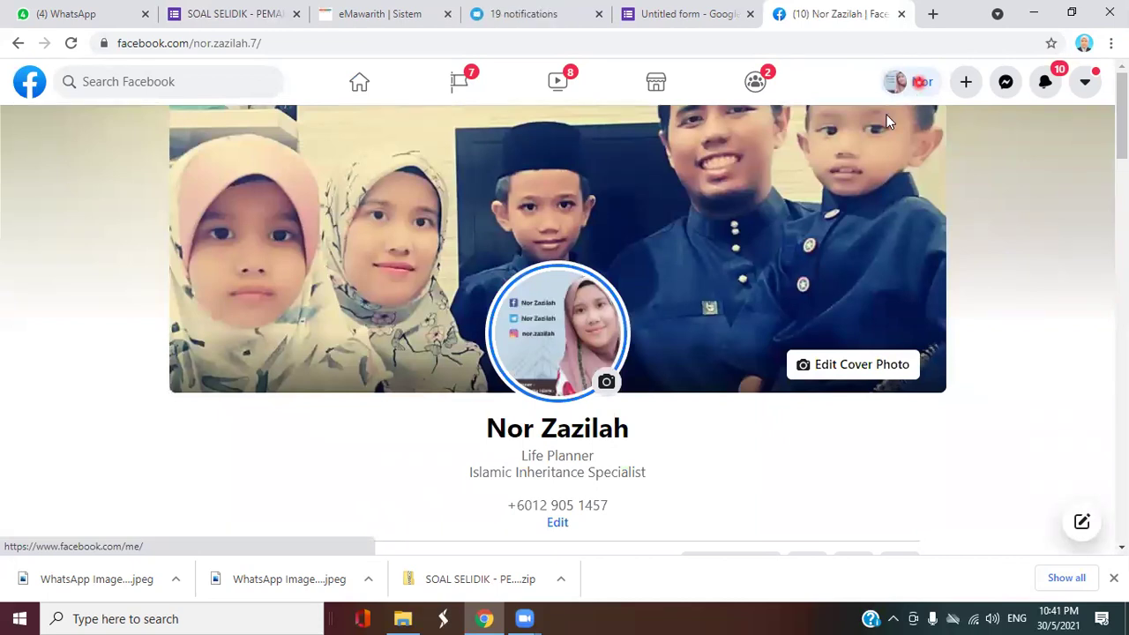
scroll(935, 322, "down", 3)
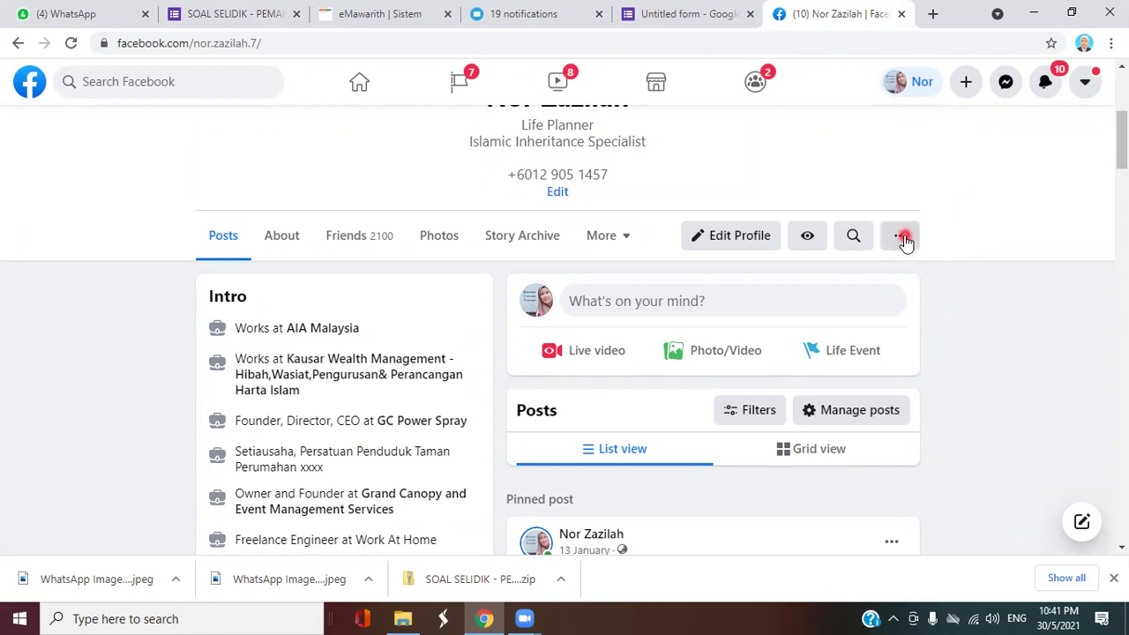
Examine the Facebook profile's options and the intro details with its contact links.
left_click(902, 237)
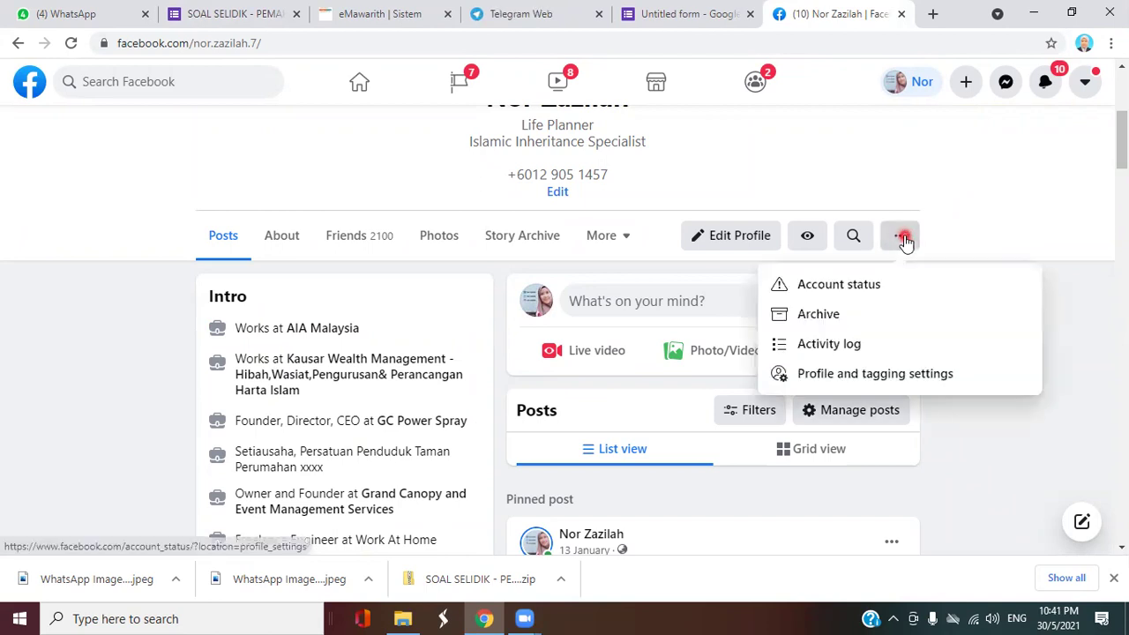
left_click(969, 216)
scroll(967, 220, "down", 7)
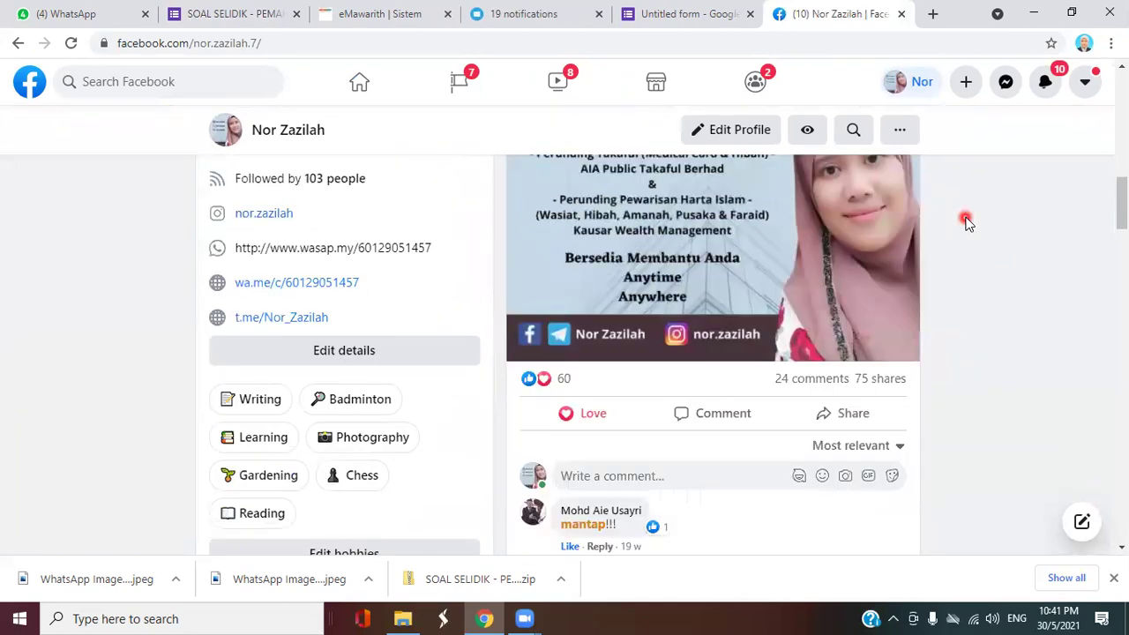
scroll(967, 221, "down", 3)
scroll(967, 221, "up", 4)
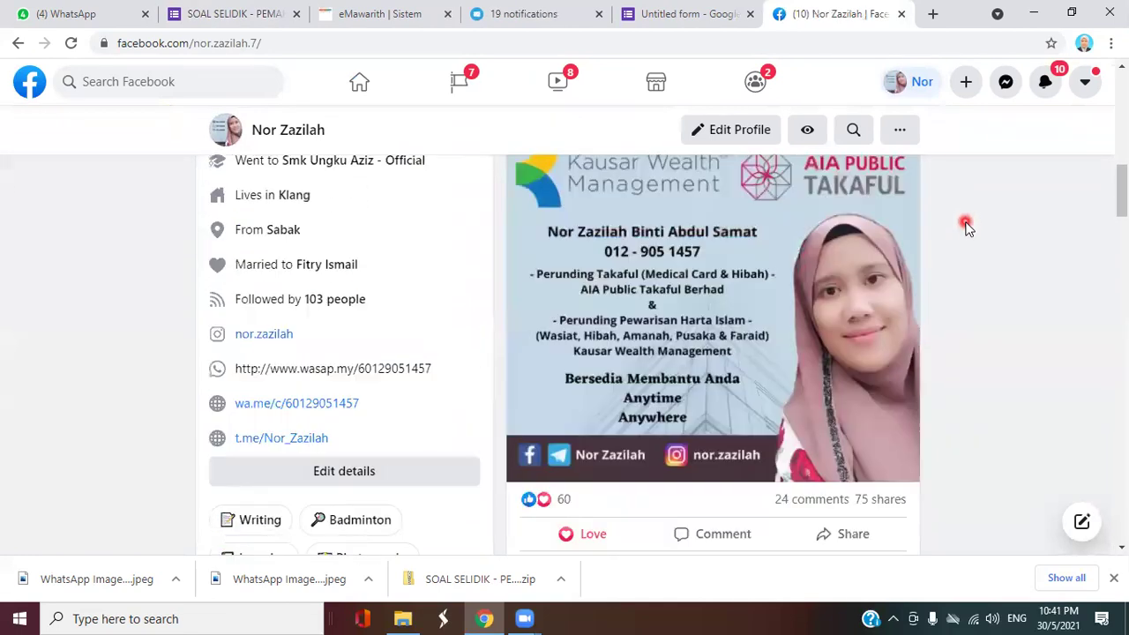
scroll(967, 226, "up", 8)
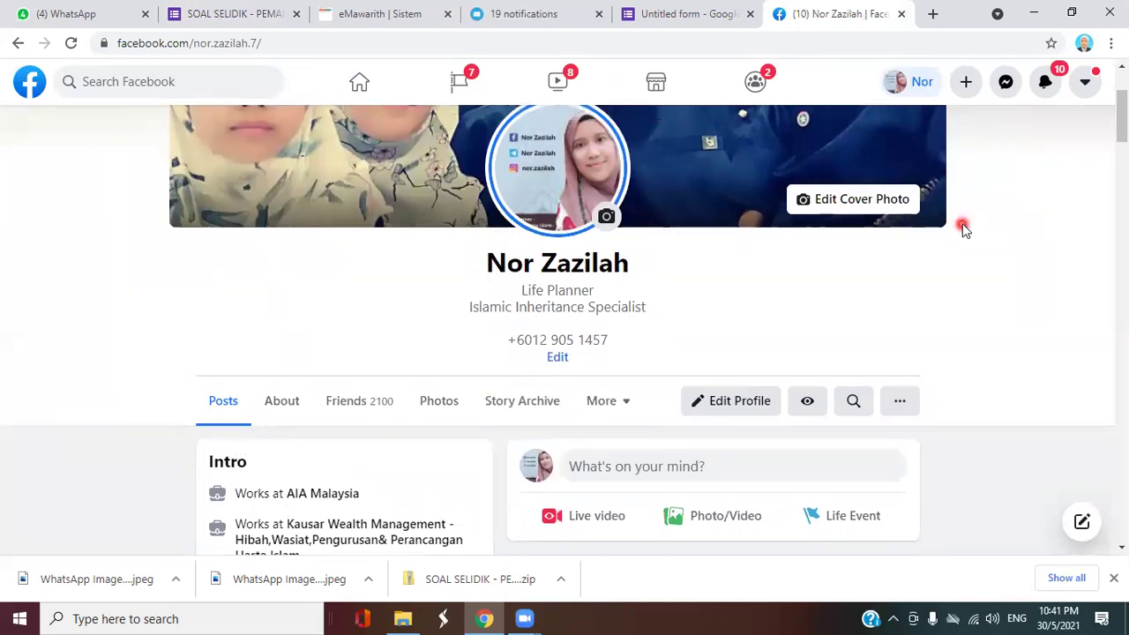
scroll(963, 223, "down", 2)
scroll(960, 222, "up", 2)
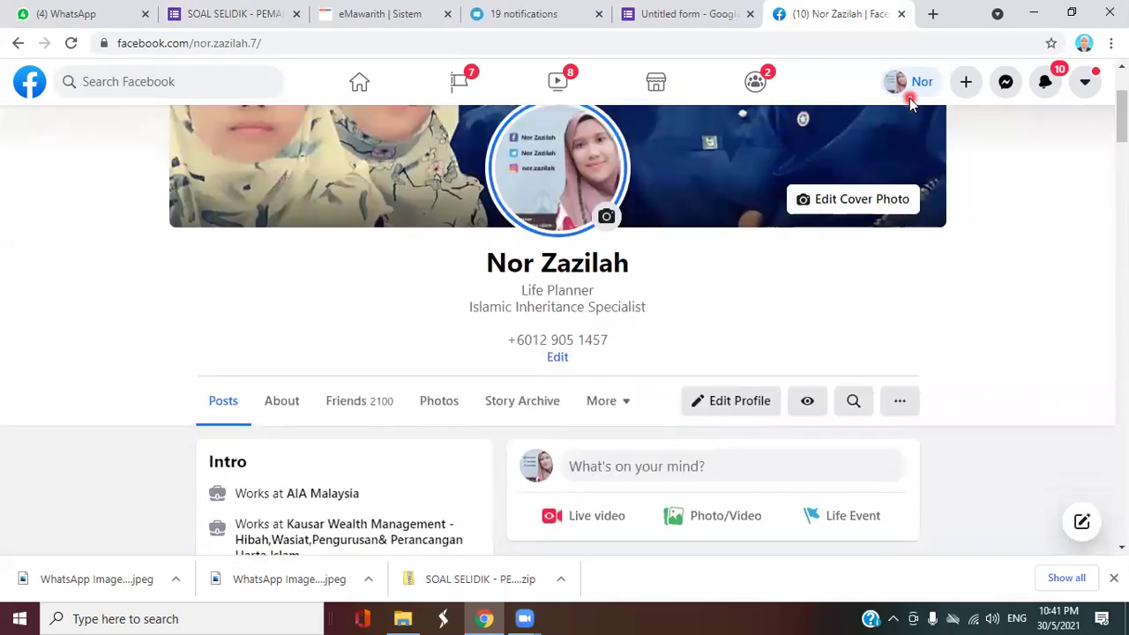
Reload the account's own profile page and look through the profile editing dialog down to the featured items, closing it without edits.
left_click(1087, 88)
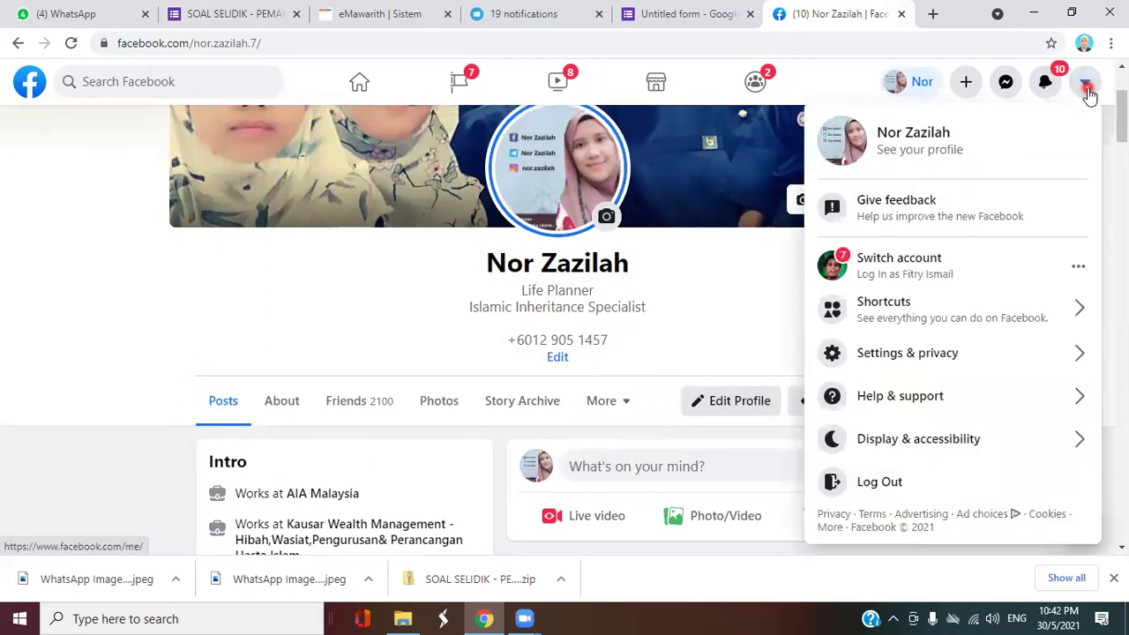
left_click(947, 139)
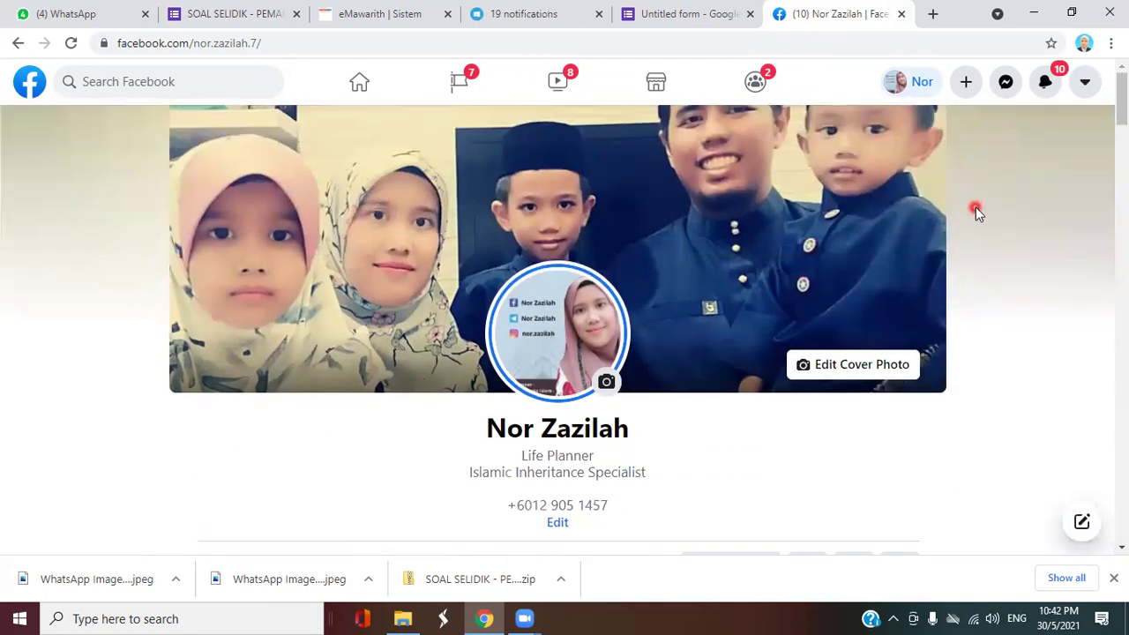
scroll(976, 209, "down", 3)
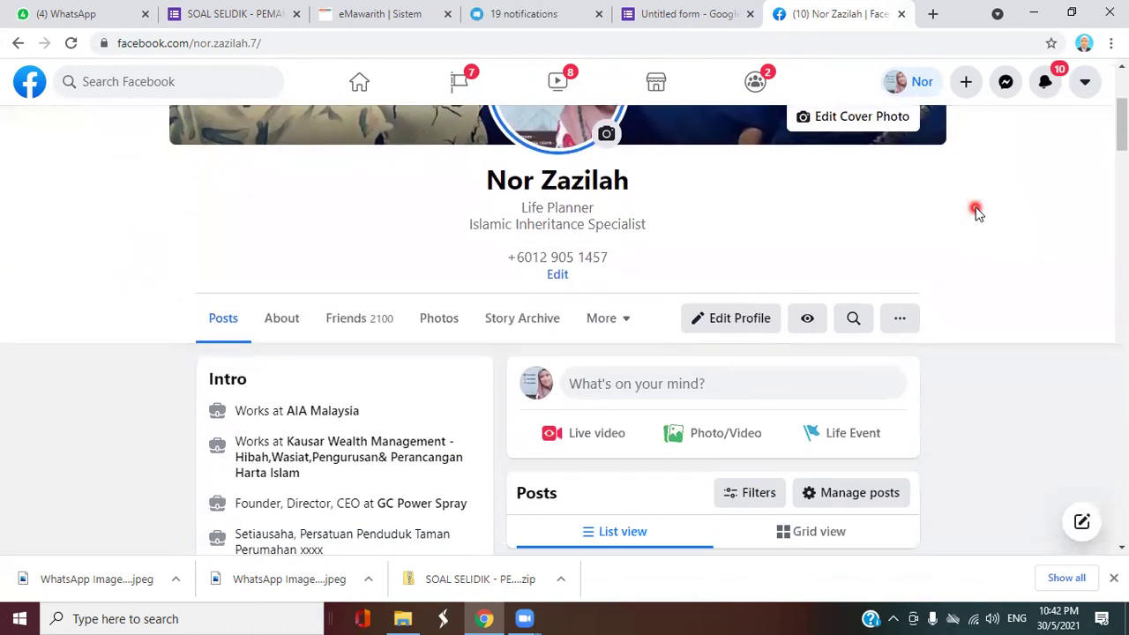
scroll(976, 209, "down", 3)
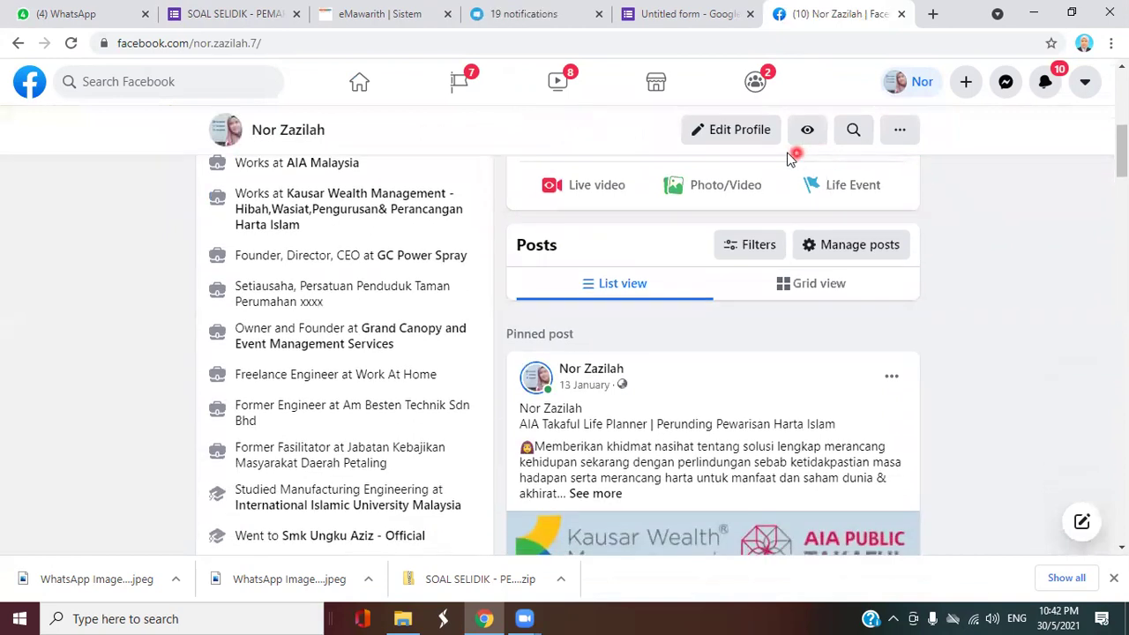
left_click(738, 130)
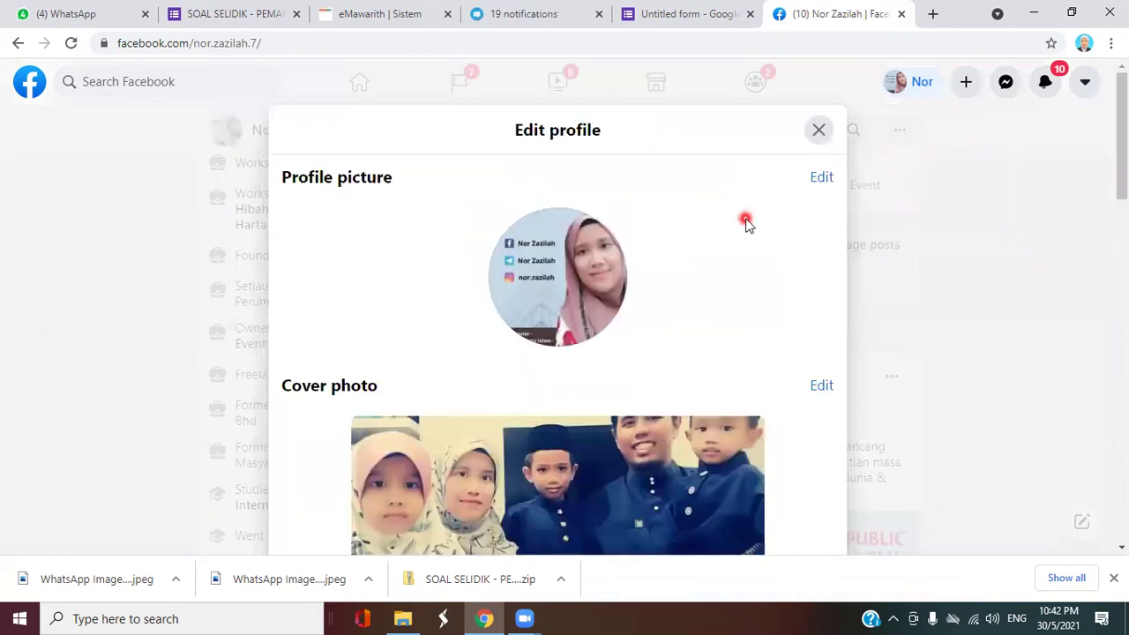
scroll(715, 313, "down", 8)
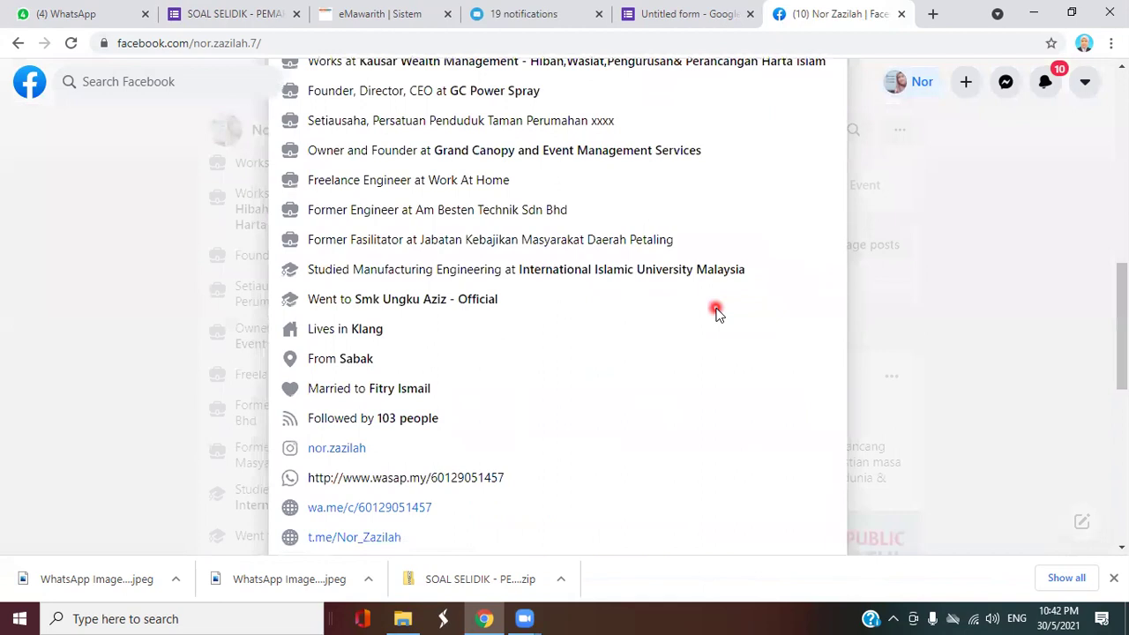
scroll(716, 312, "down", 4)
scroll(715, 313, "down", 3)
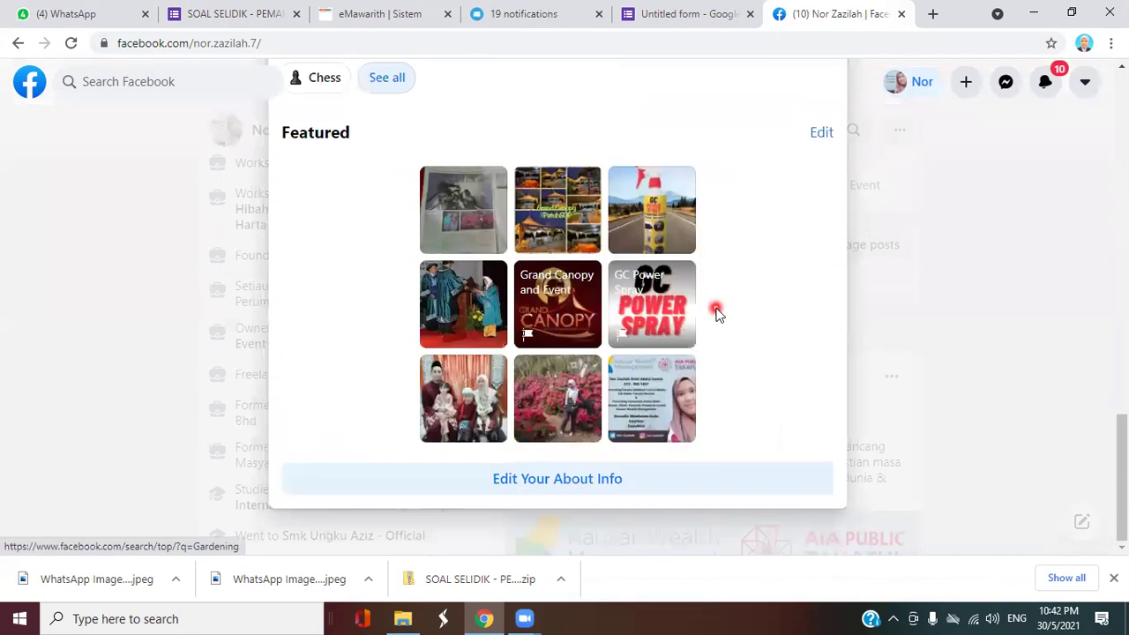
left_click(997, 218)
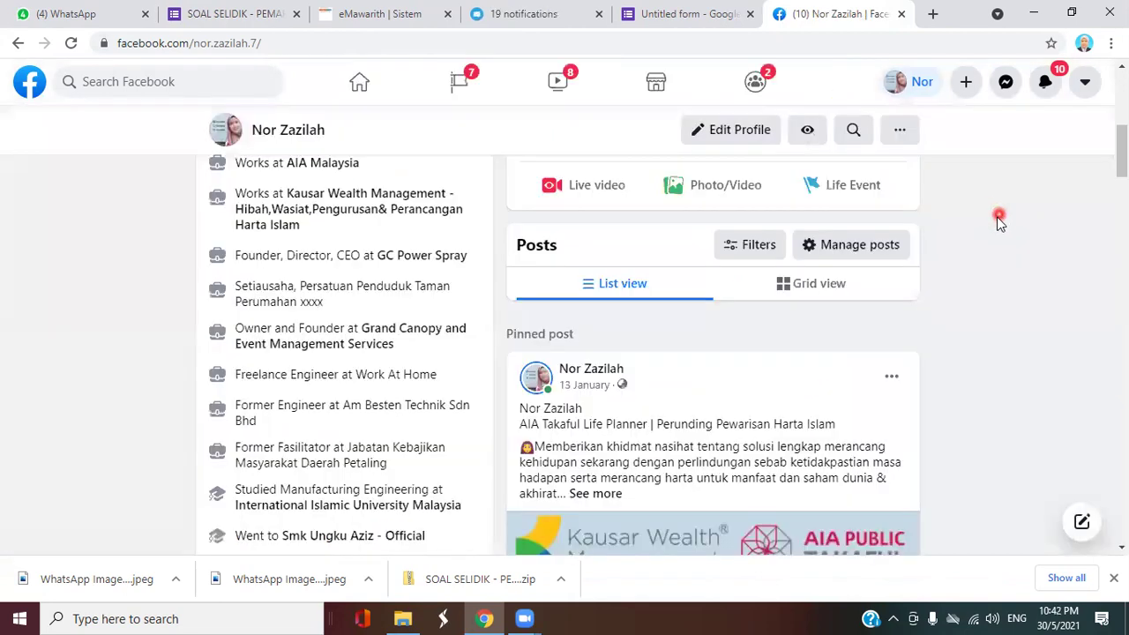
Open the account status page from the Facebook profile's options.
left_click(900, 132)
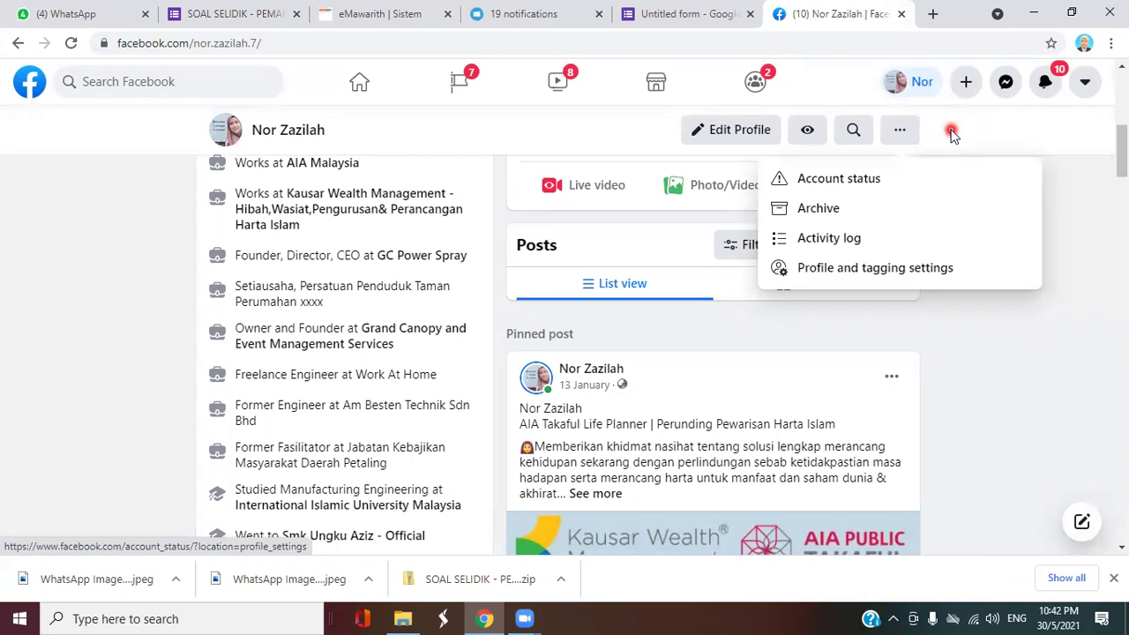
left_click(952, 132)
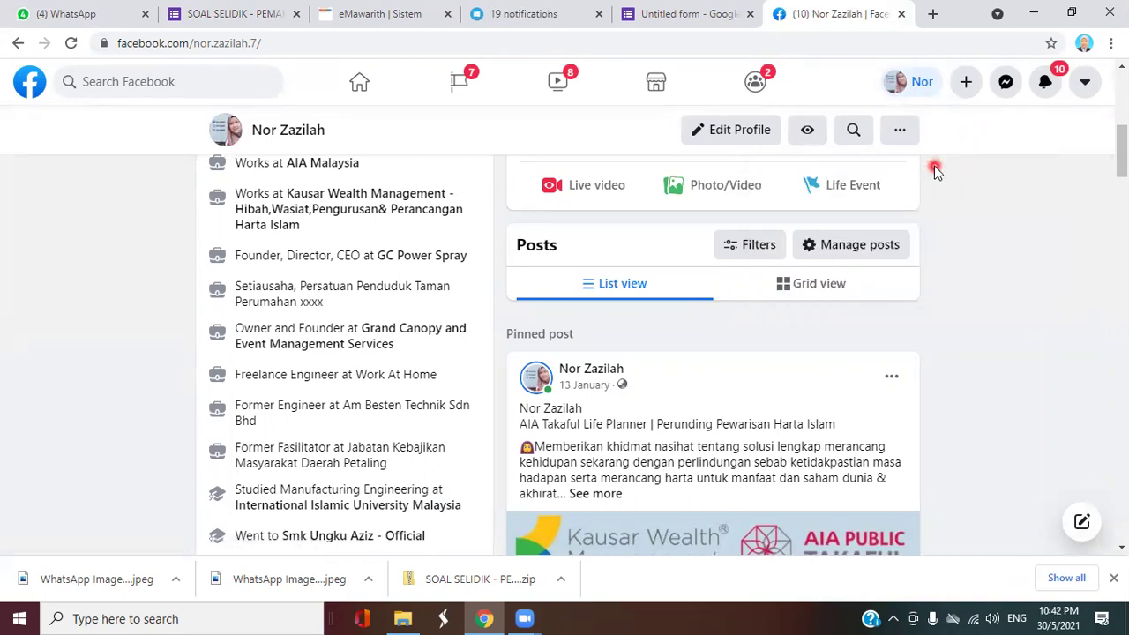
left_click(901, 131)
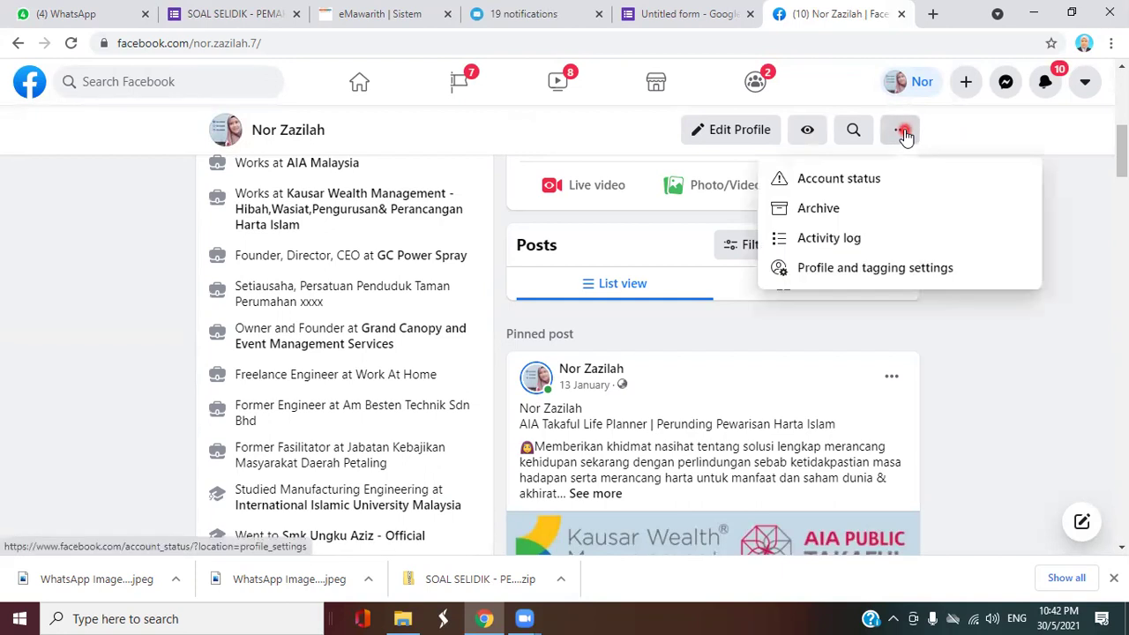
left_click(874, 179)
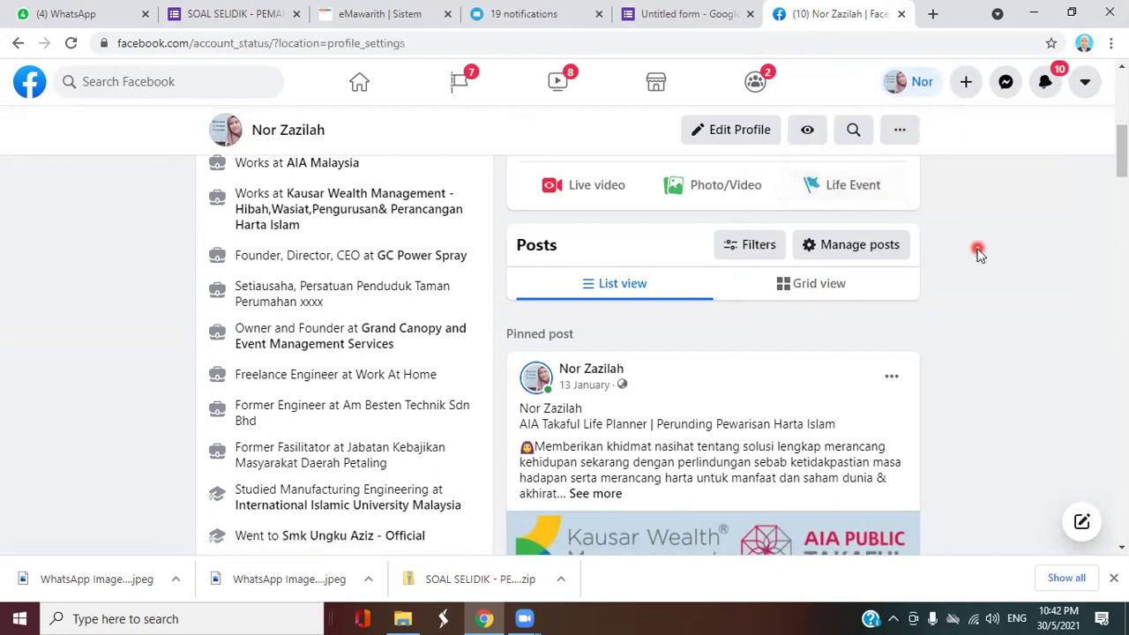
scroll(978, 253, "down", 1)
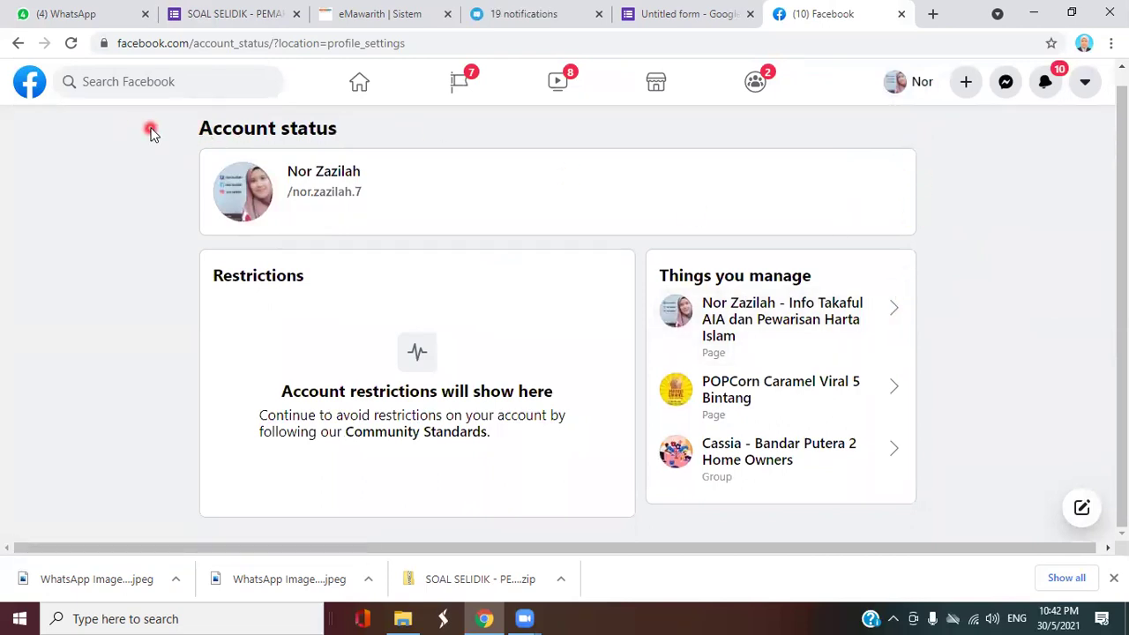
Return to the own Facebook profile, check its list of additional sections, and reopen the account status page.
left_click(1084, 82)
left_click(923, 143)
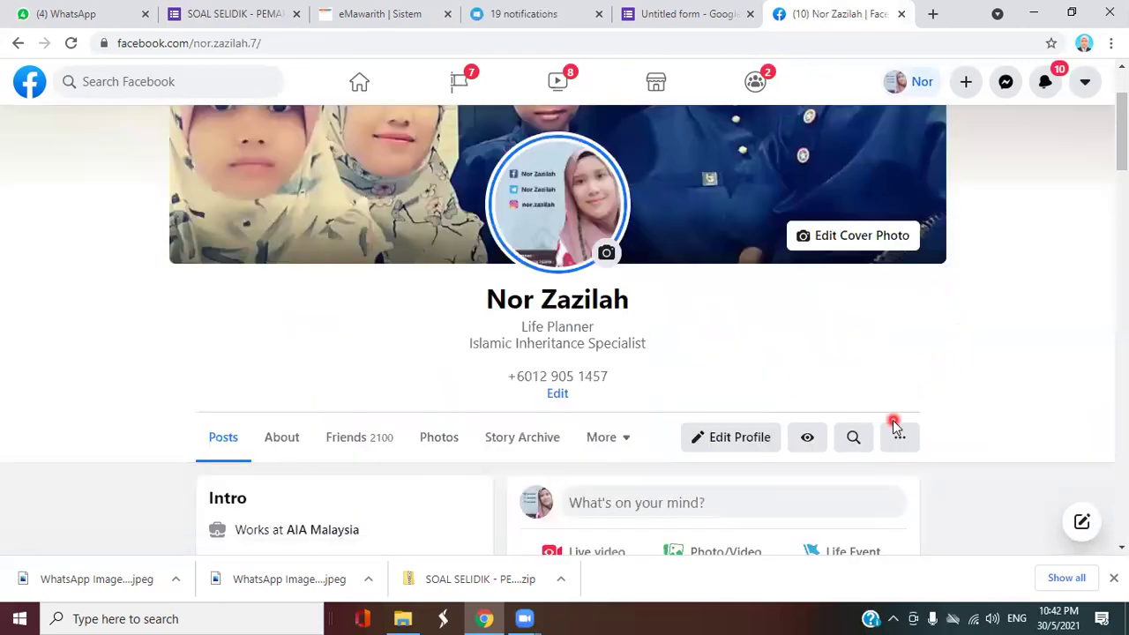
scroll(1022, 291, "down", 1)
scroll(1022, 291, "down", 2)
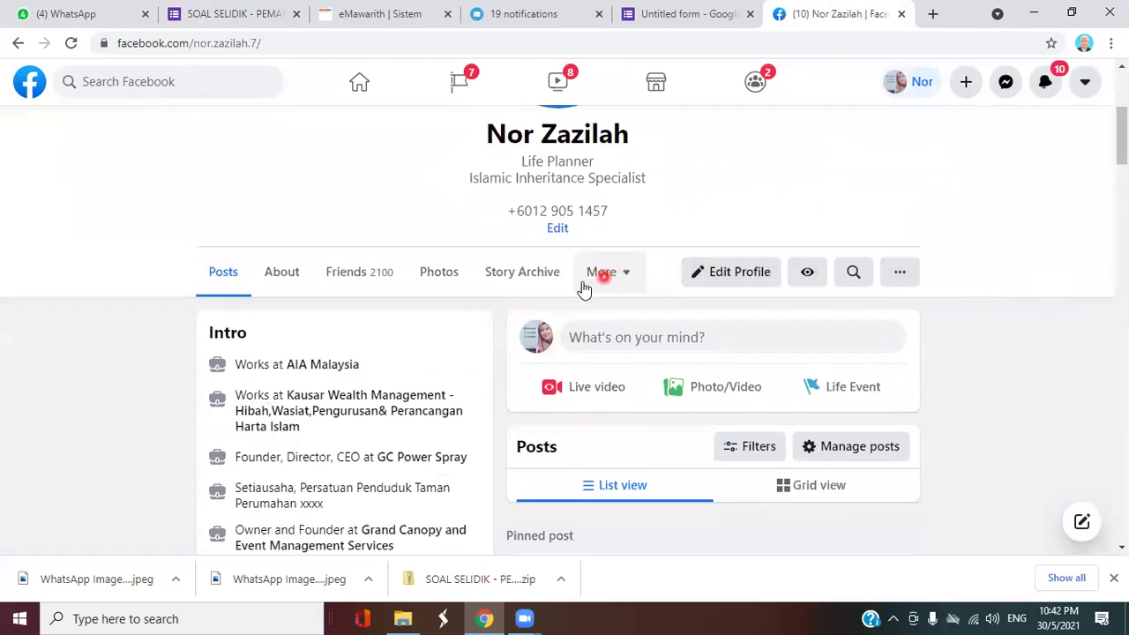
left_click(623, 277)
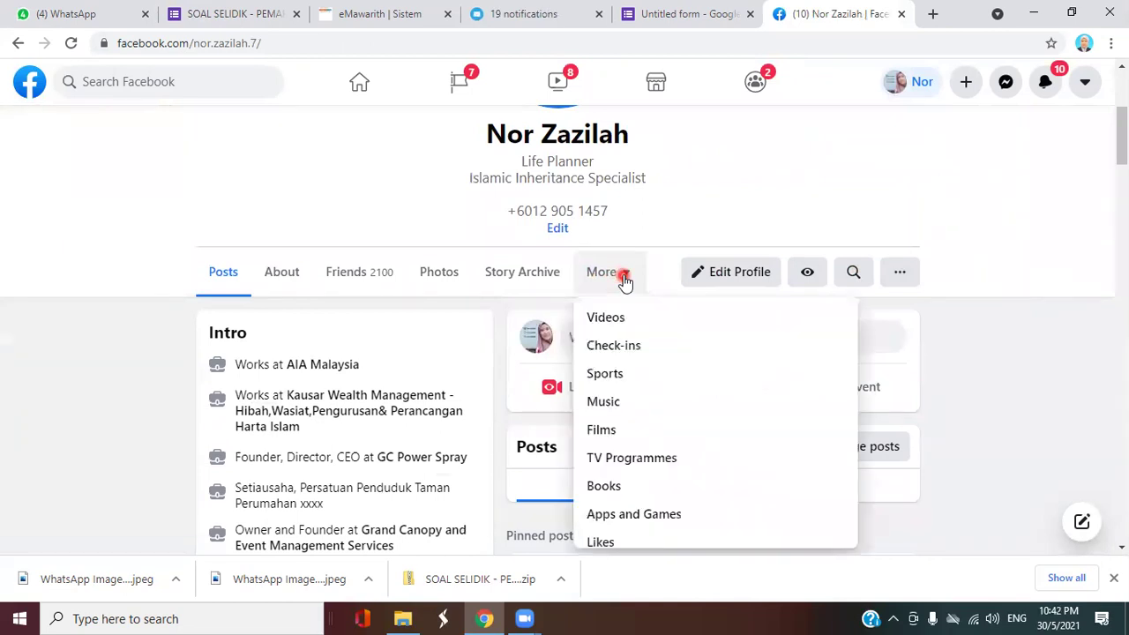
left_click(1035, 260)
left_click(900, 274)
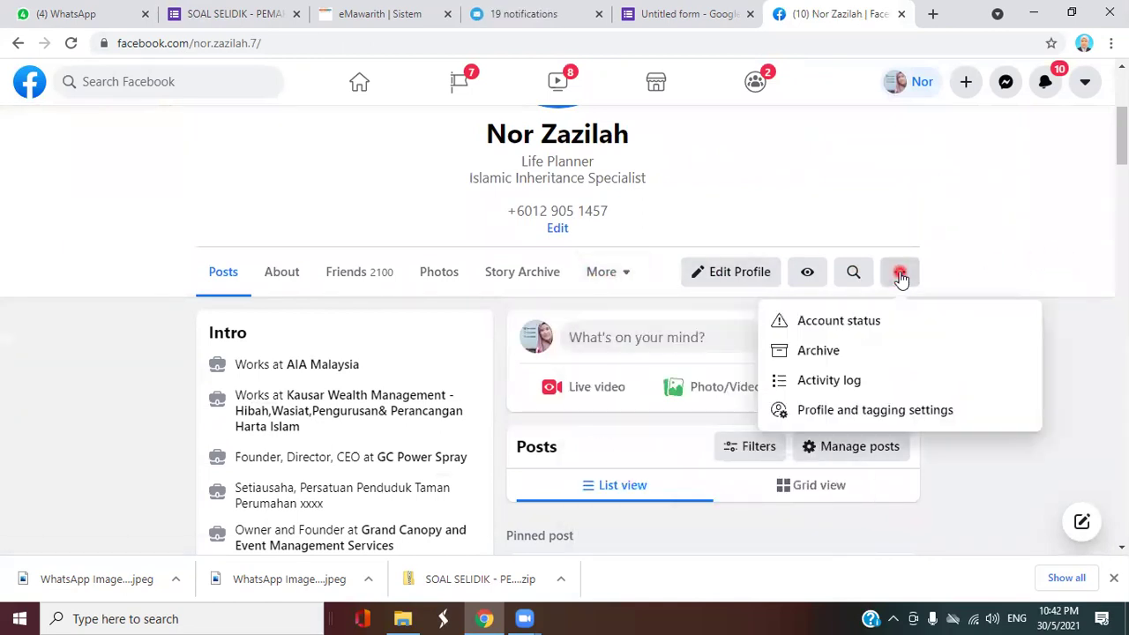
left_click(865, 319)
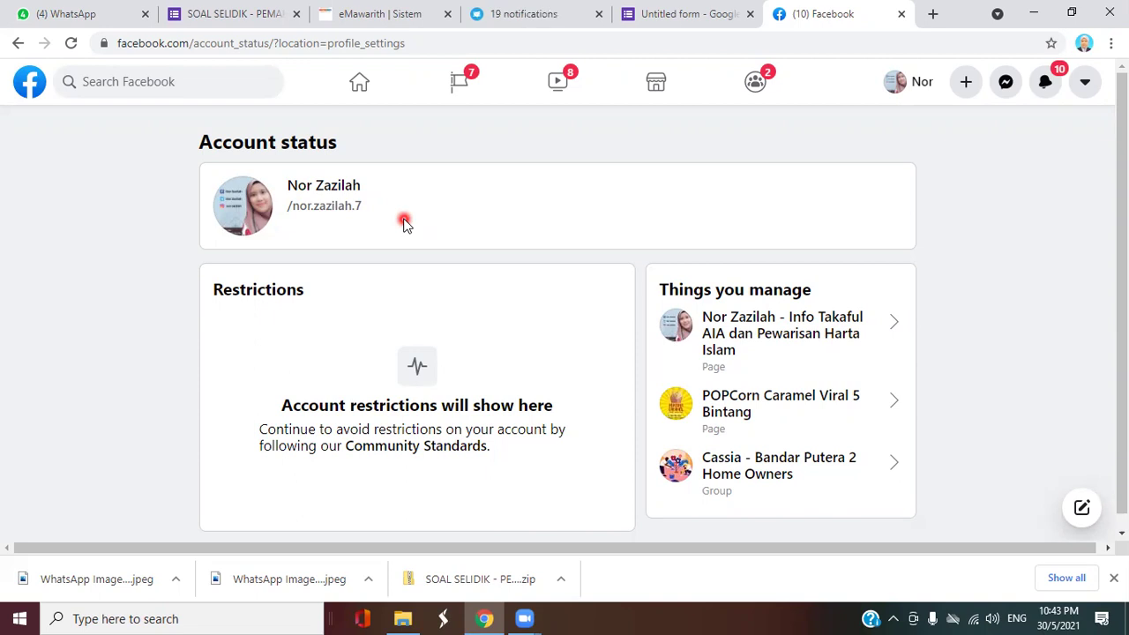
Compare the Facebook links in the published survey's contact section with the profile address on the account status page.
left_click(234, 14)
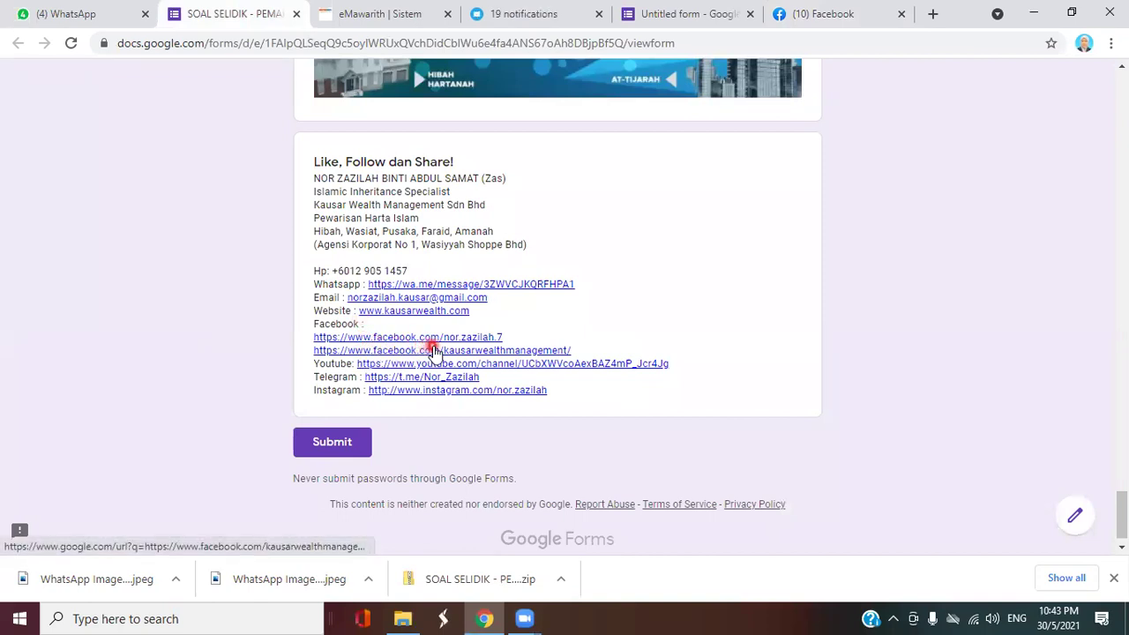
left_click(806, 18)
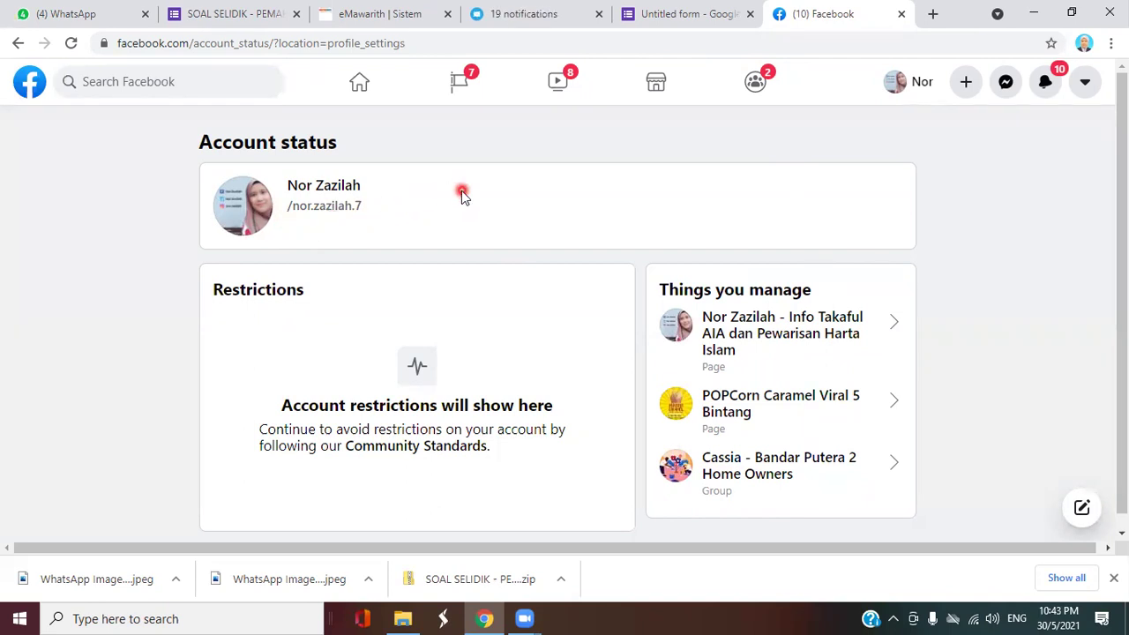
left_click(226, 14)
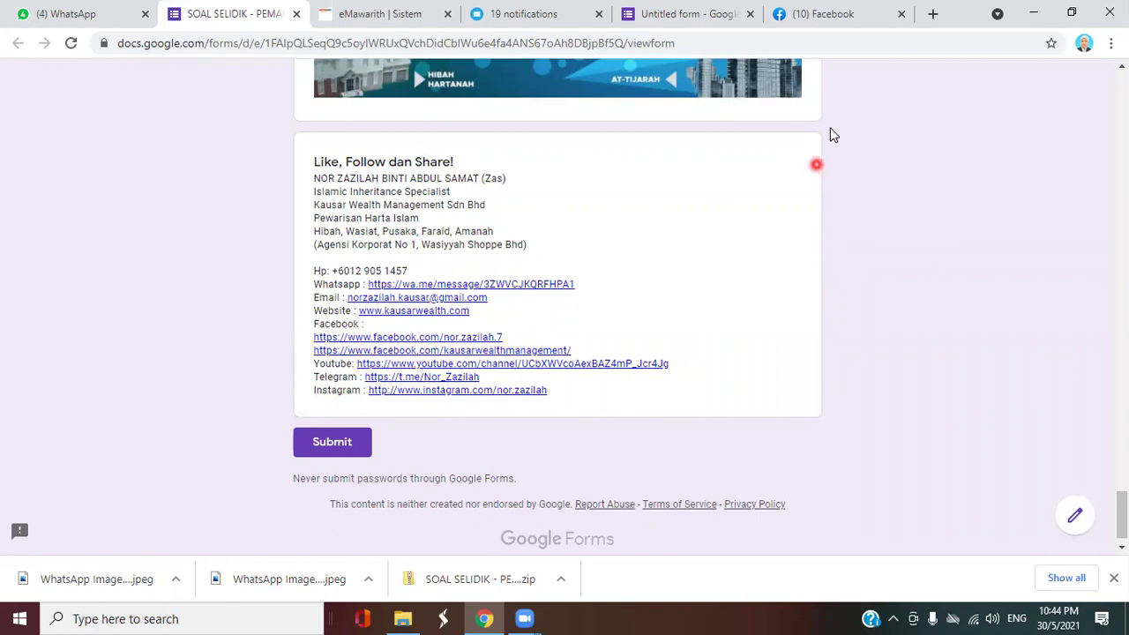
Close the untitled form's browser tab and open the Google Forms home page in a new tab.
left_click(750, 14)
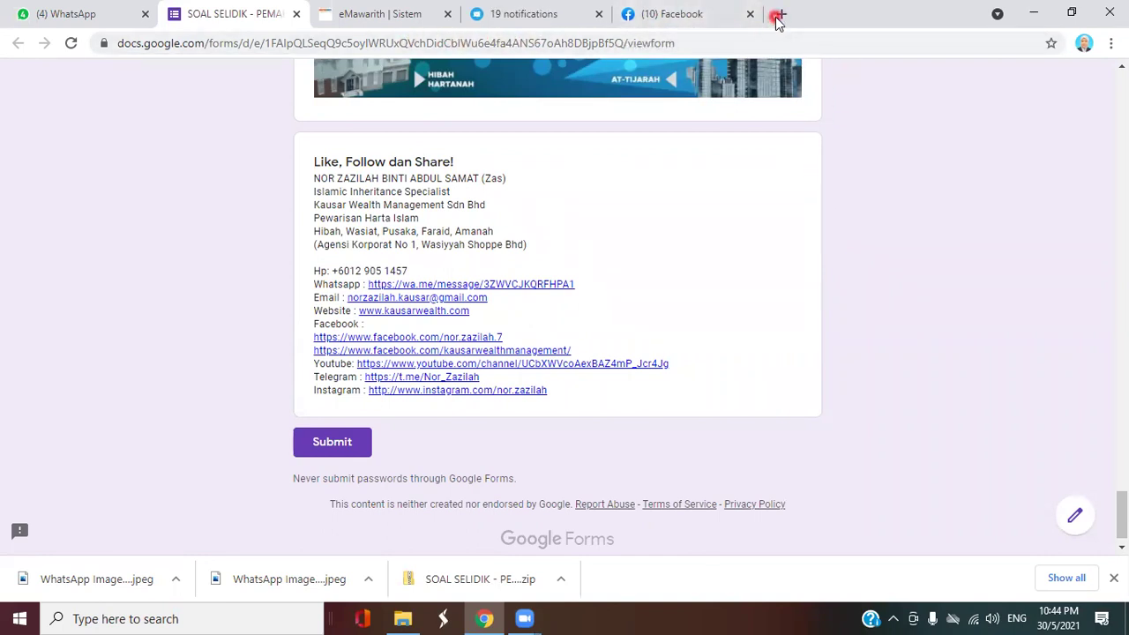
left_click(780, 15)
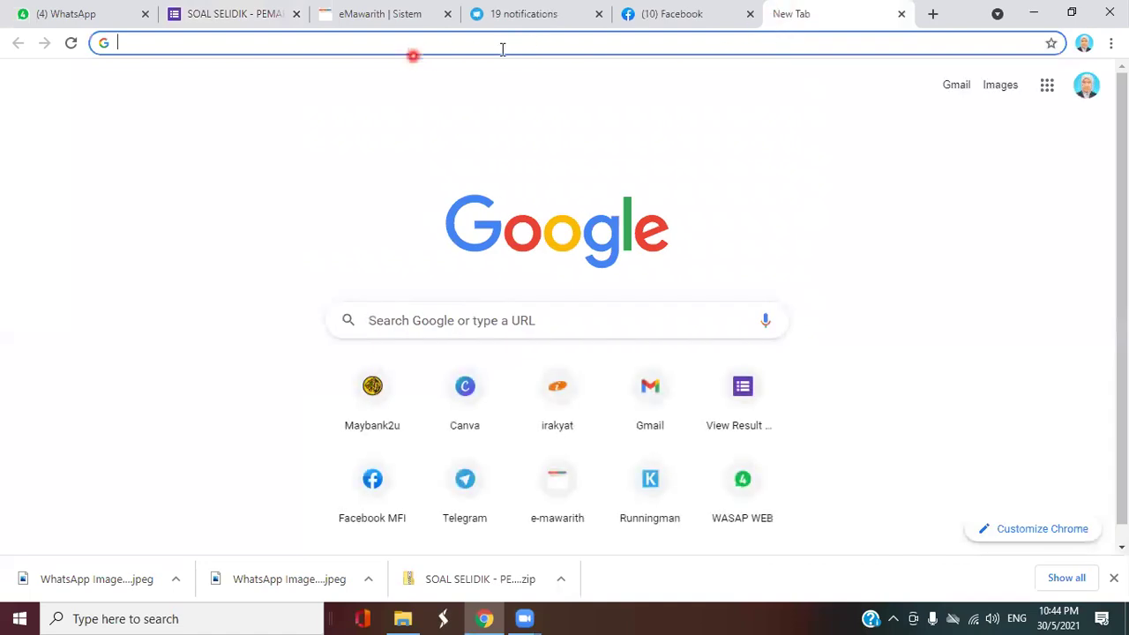
left_click(1049, 88)
scroll(1000, 421, "down", 8)
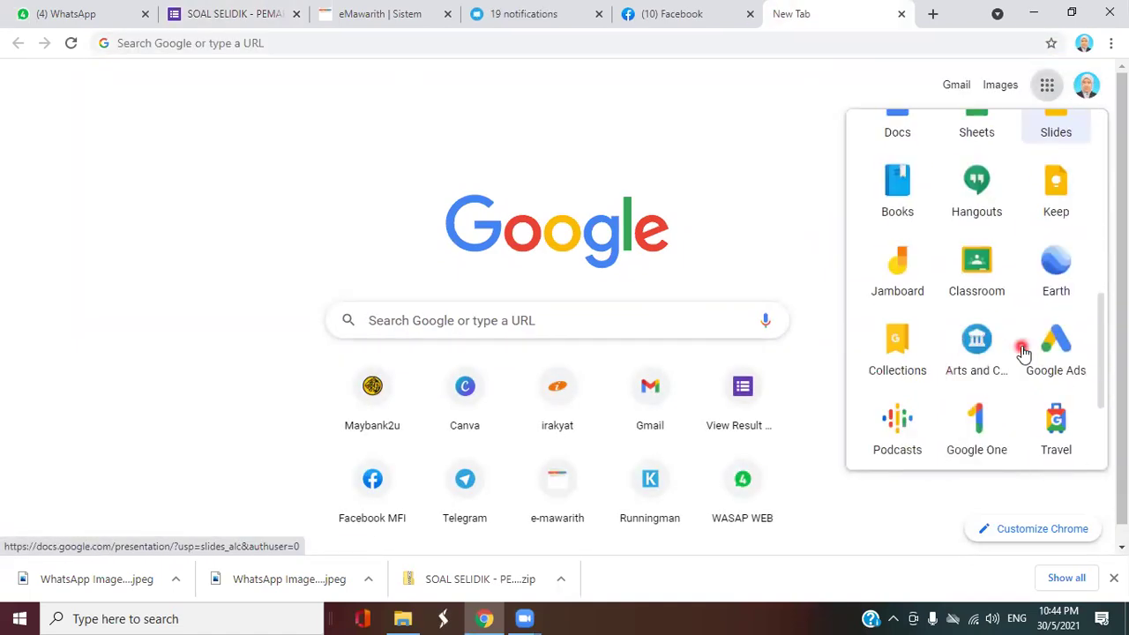
left_click(894, 381)
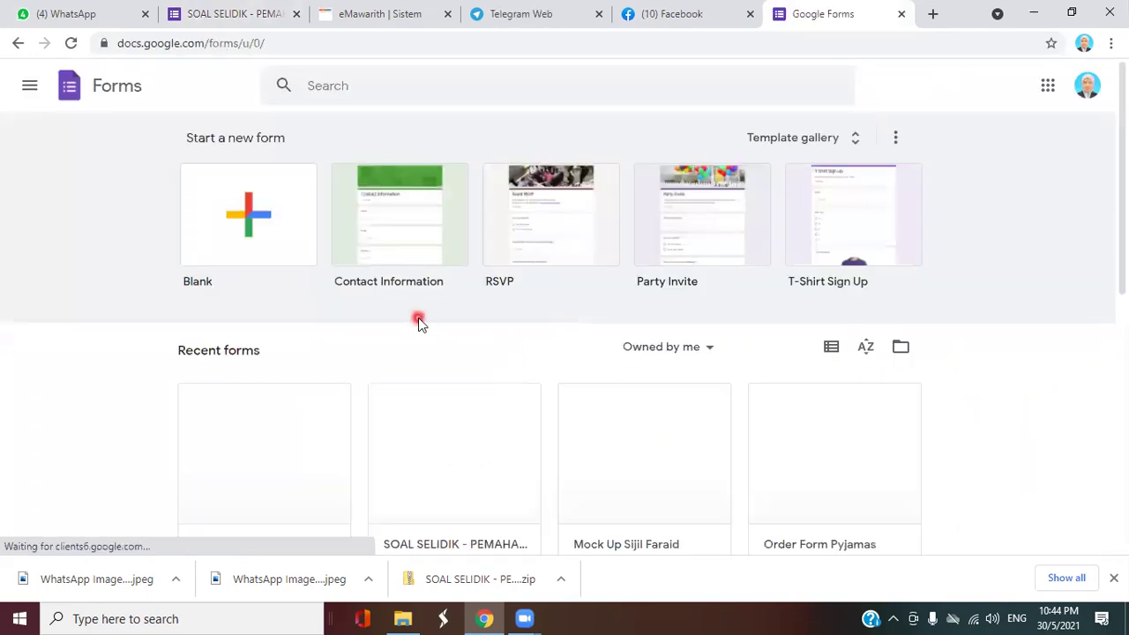
Move "Untitled form" from the recent forms to the trash.
scroll(419, 322, "down", 3)
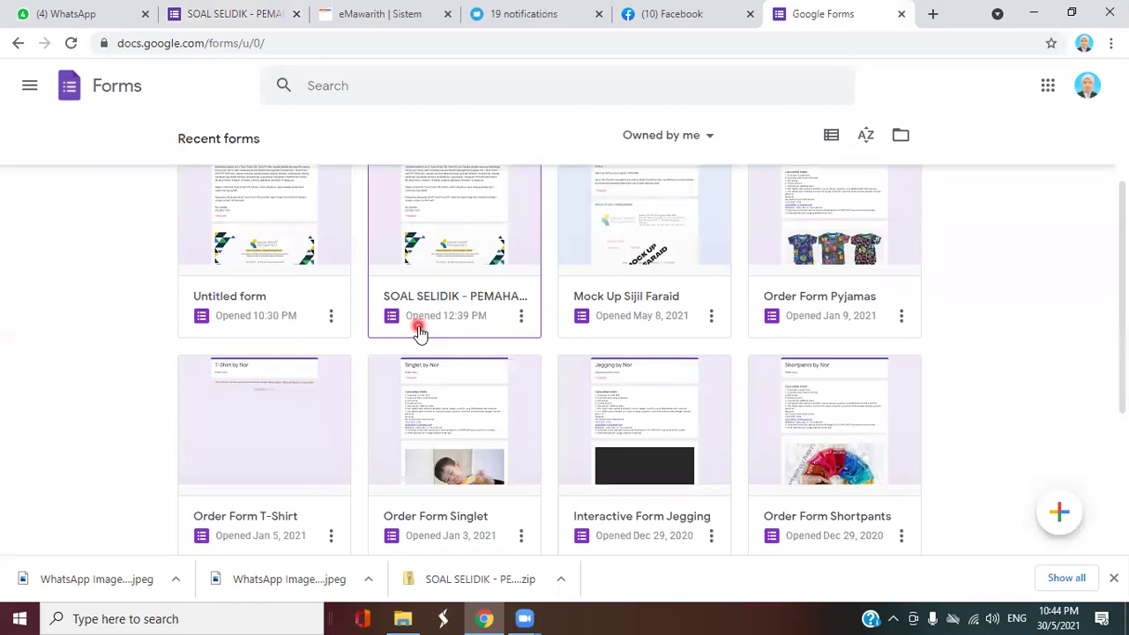
scroll(418, 332, "up", 1)
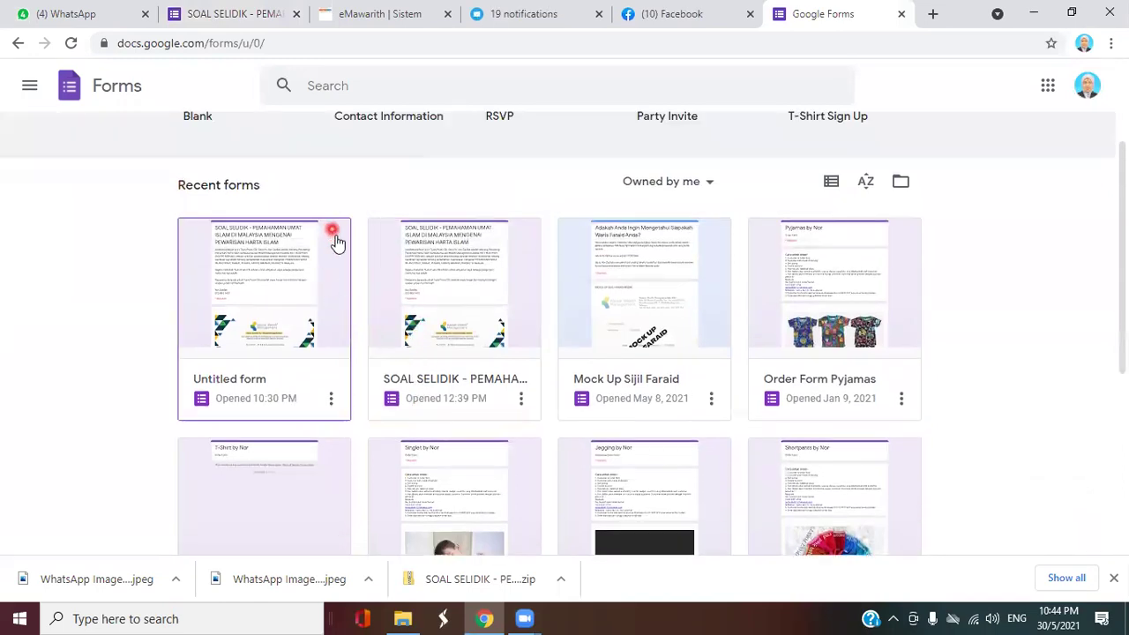
left_click(331, 398)
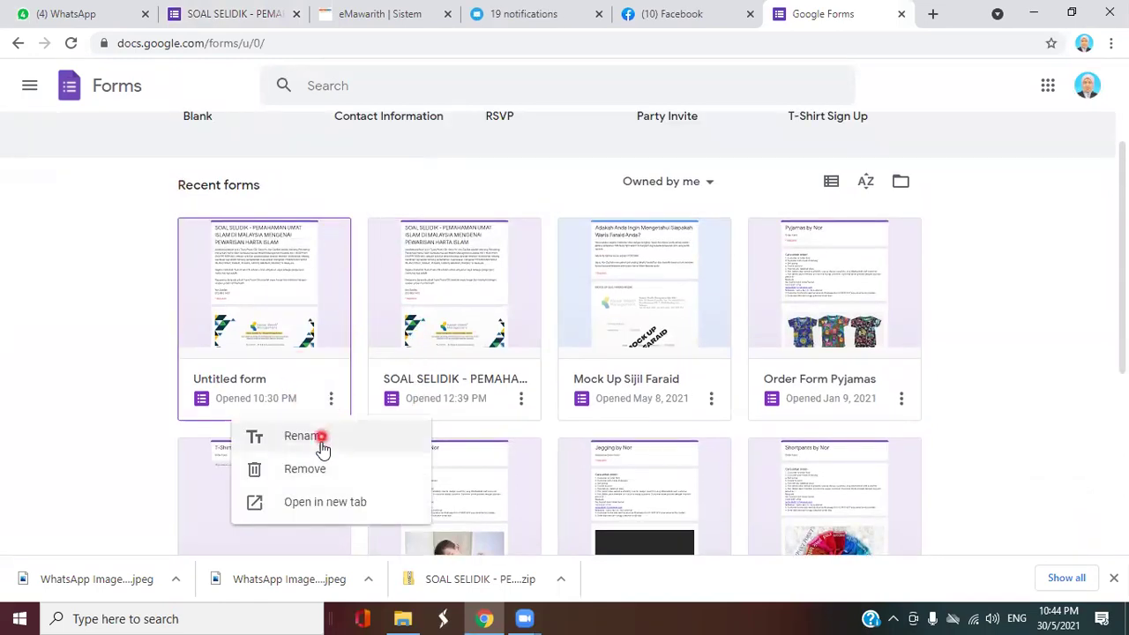
left_click(305, 469)
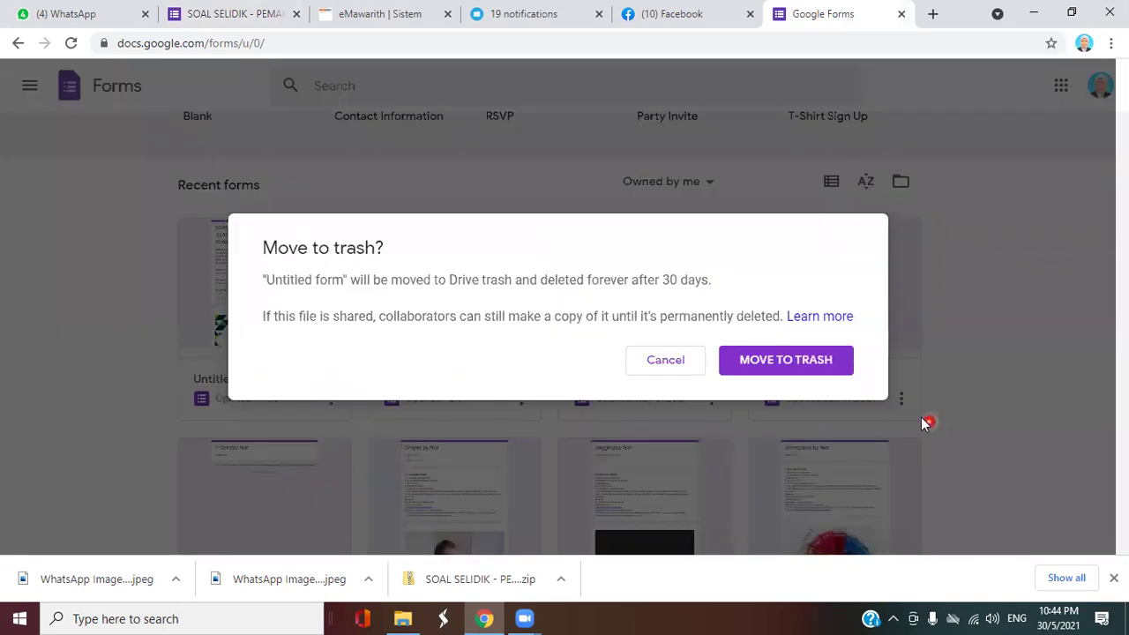
left_click(803, 366)
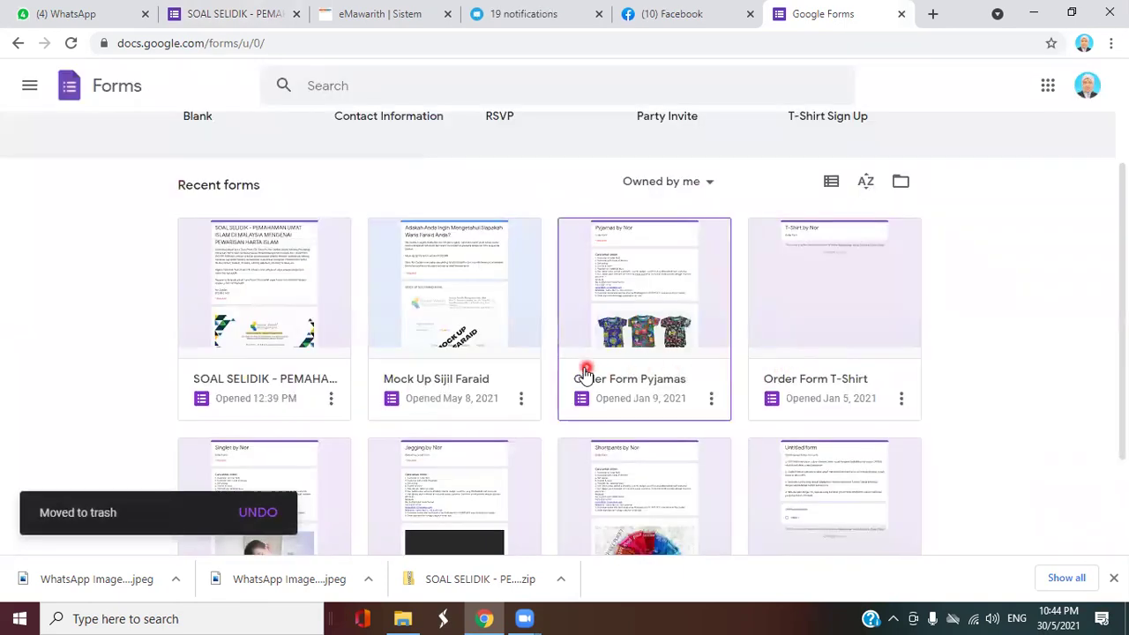
Open the recent "SOAL SELIDIK" form for editing and find its closing "Like, Follow dan Share!" section.
left_click(288, 309)
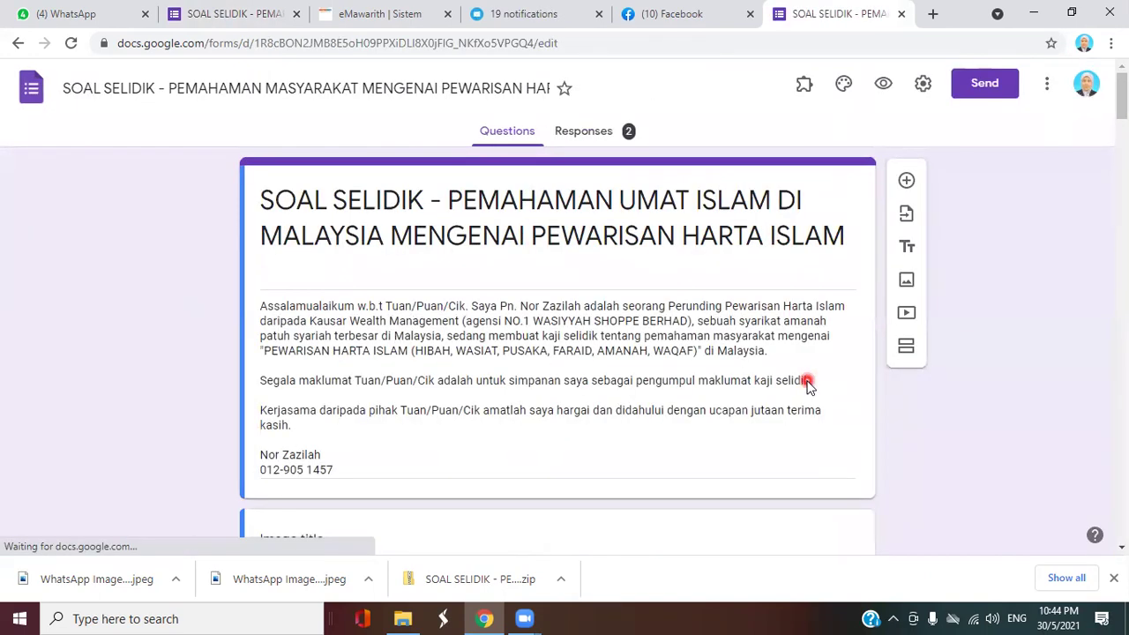
scroll(807, 381, "down", 8)
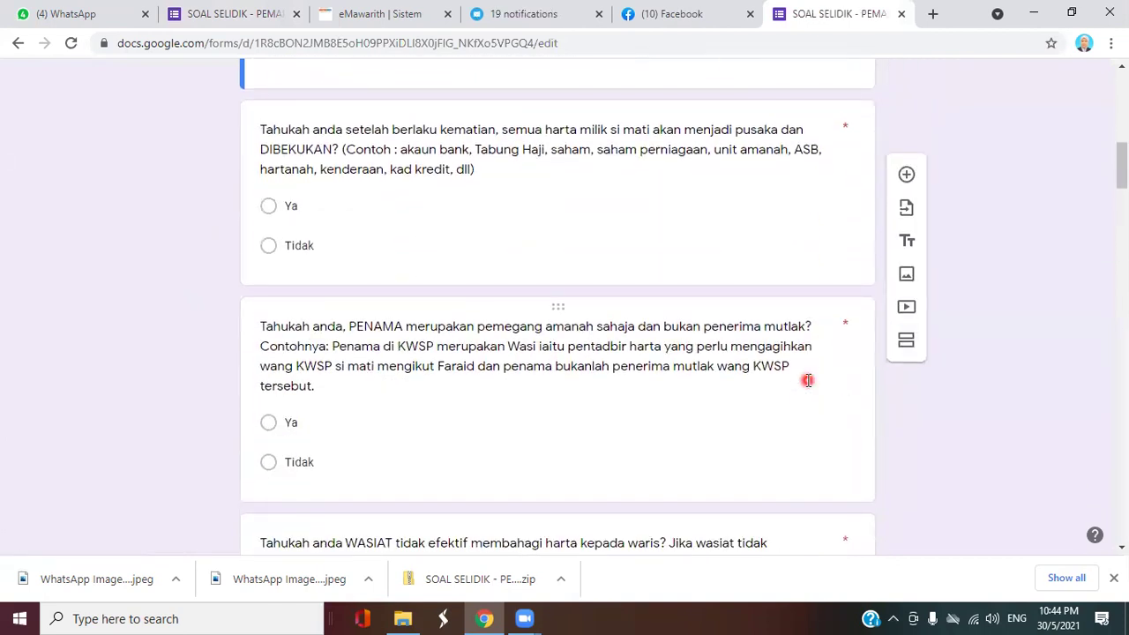
scroll(807, 381, "down", 14)
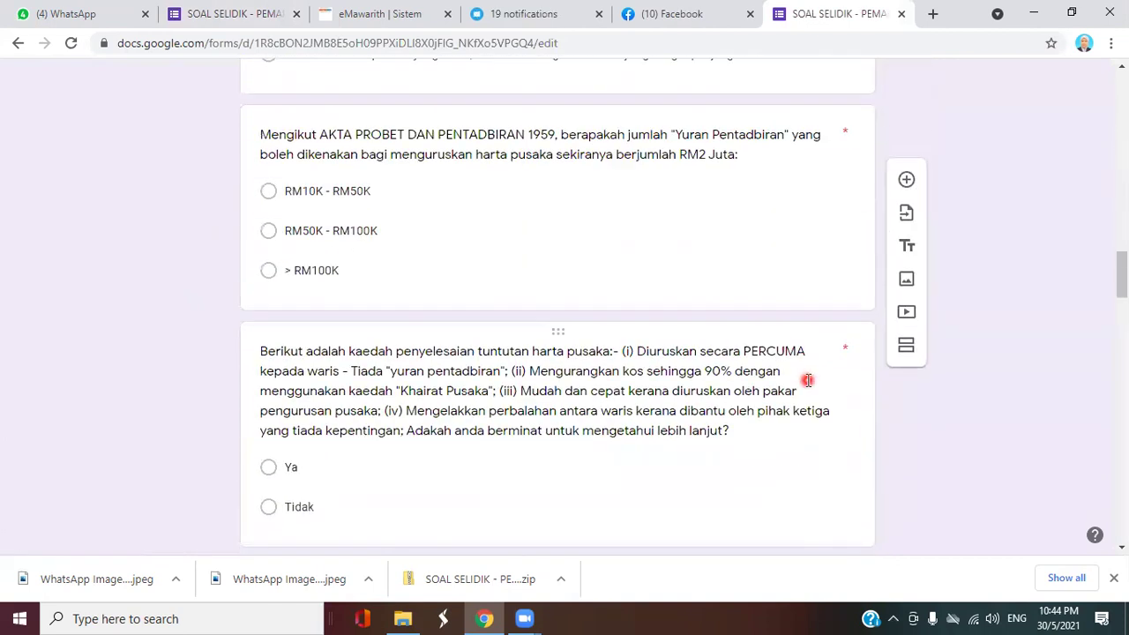
scroll(807, 381, "down", 14)
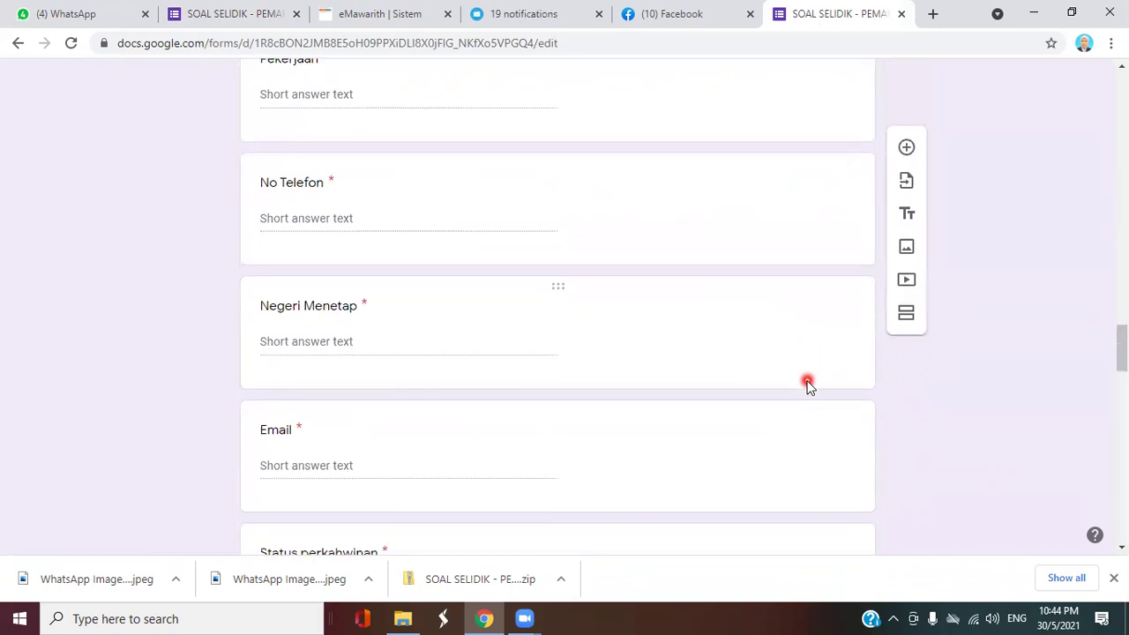
scroll(807, 381, "down", 14)
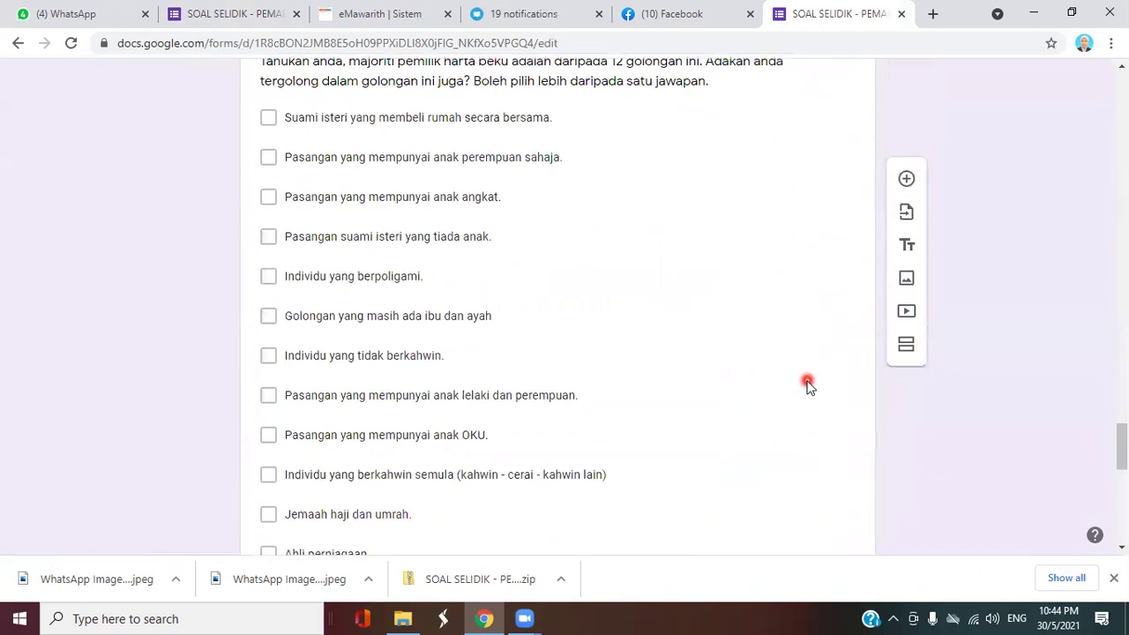
scroll(807, 383, "down", 10)
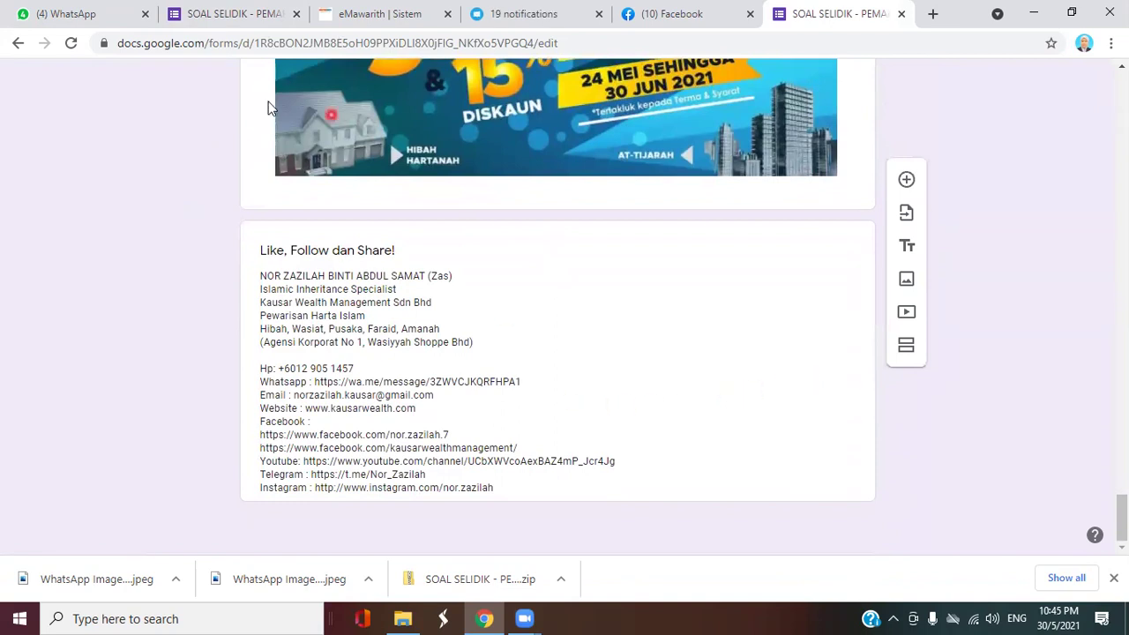
left_click(91, 18)
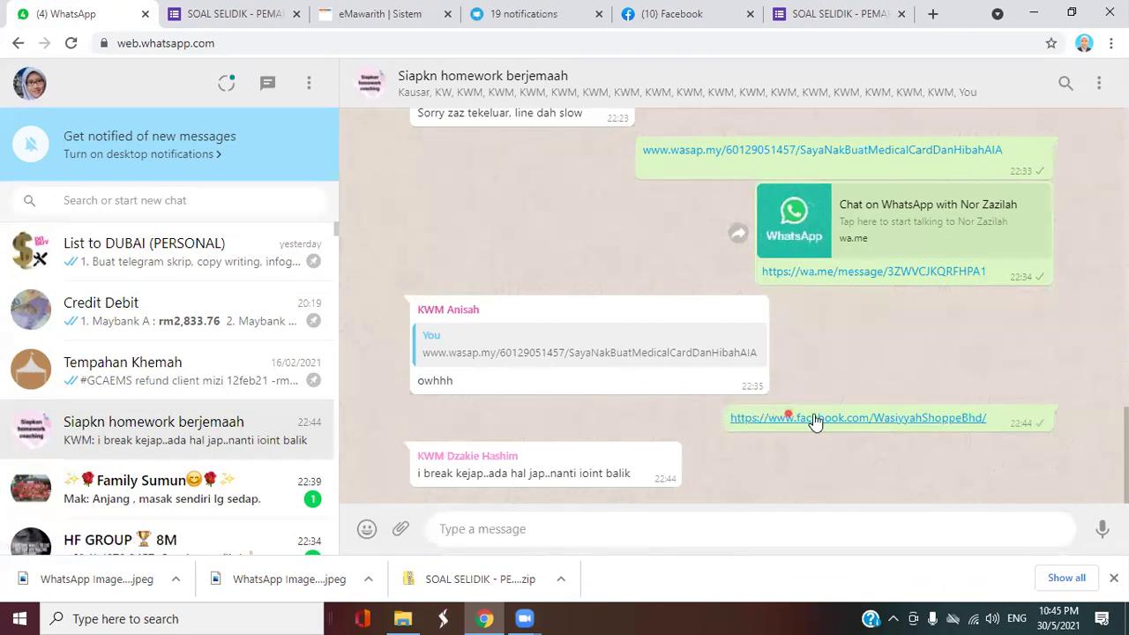
left_click(1043, 413)
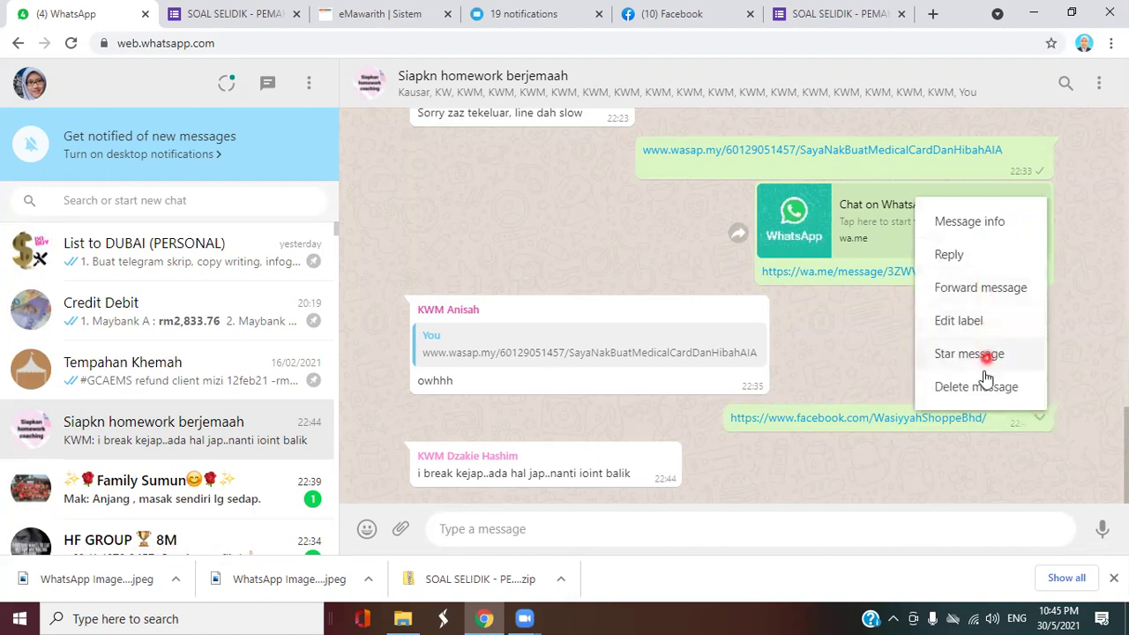
right_click(677, 422)
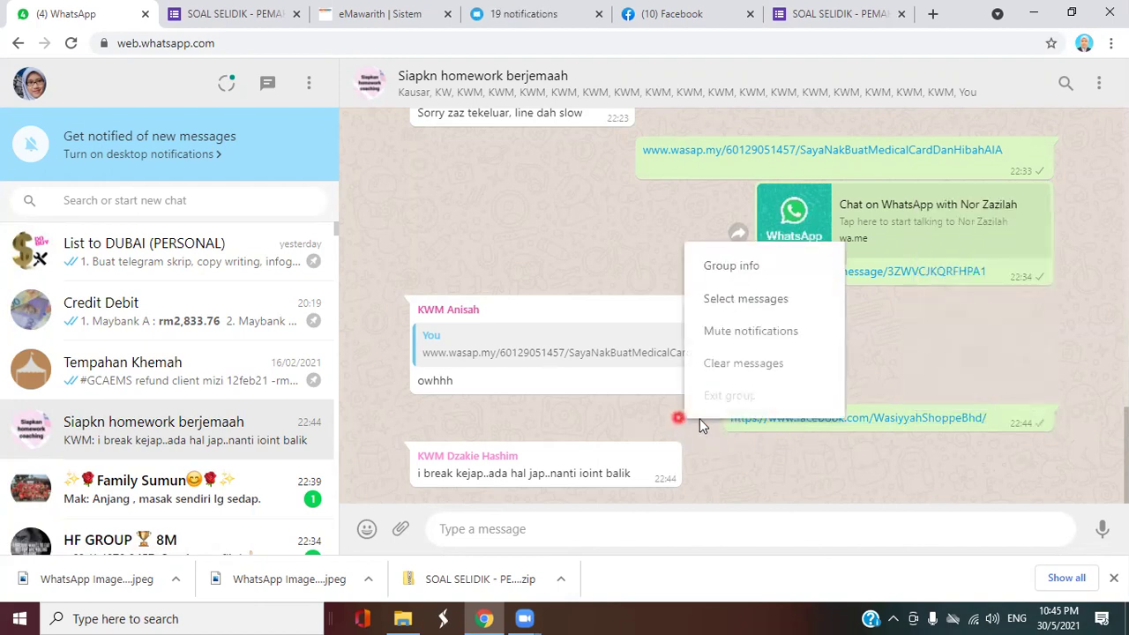
left_click(736, 448)
left_click_drag(995, 416, 738, 423)
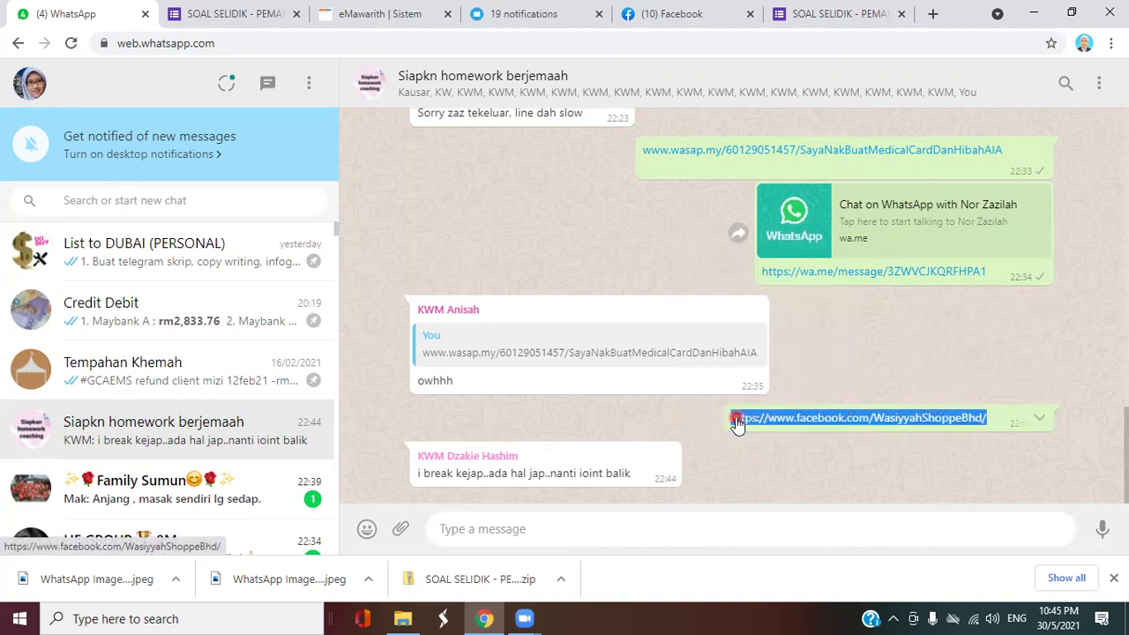
right_click(737, 423)
left_click(766, 357)
left_click(792, 14)
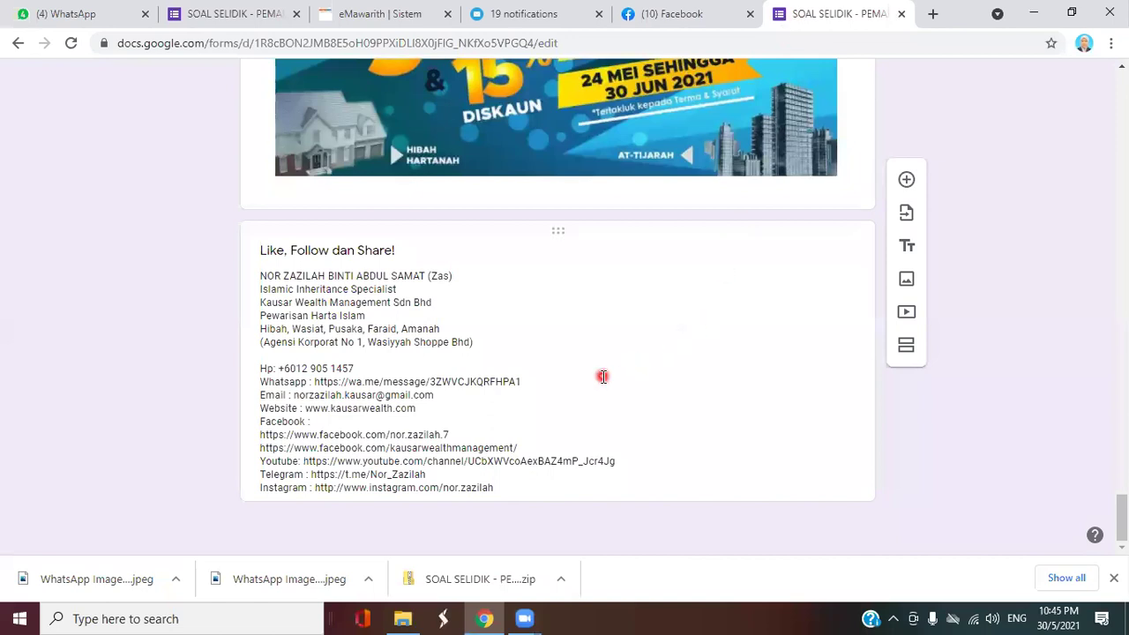
triple_click(446, 381)
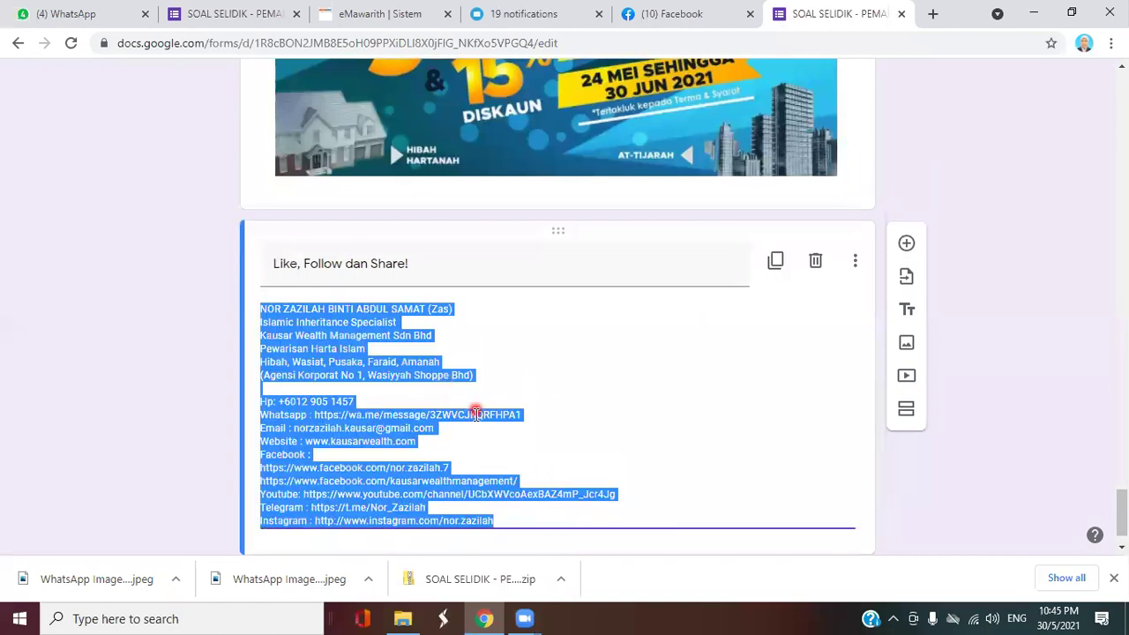
left_click(474, 411)
scroll(530, 420, "down", 1)
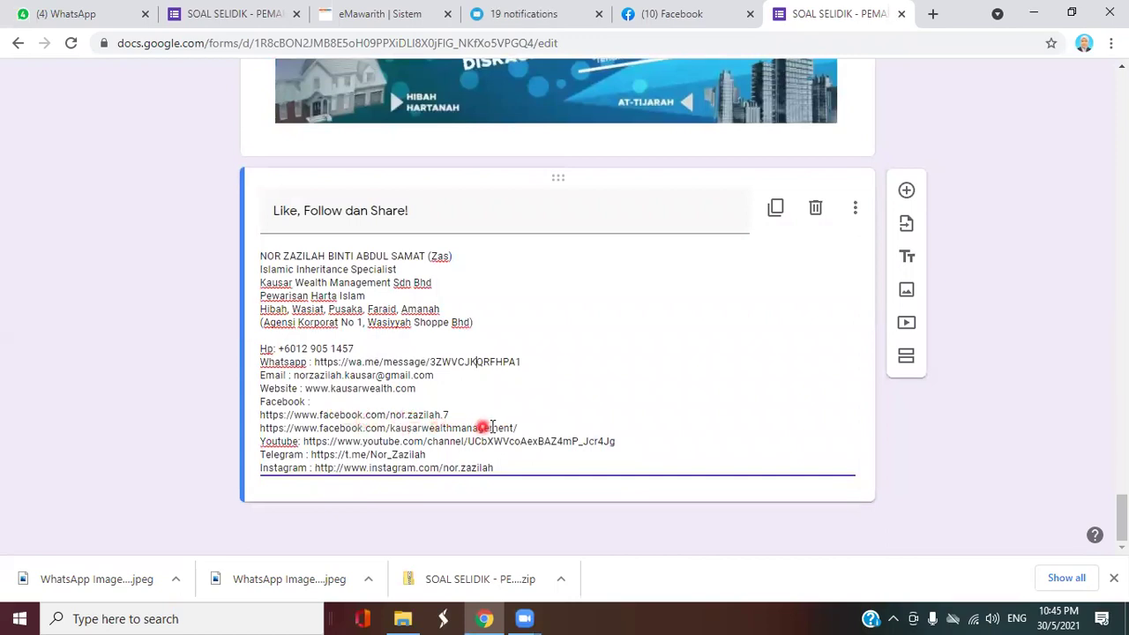
left_click(546, 425)
key("Return")
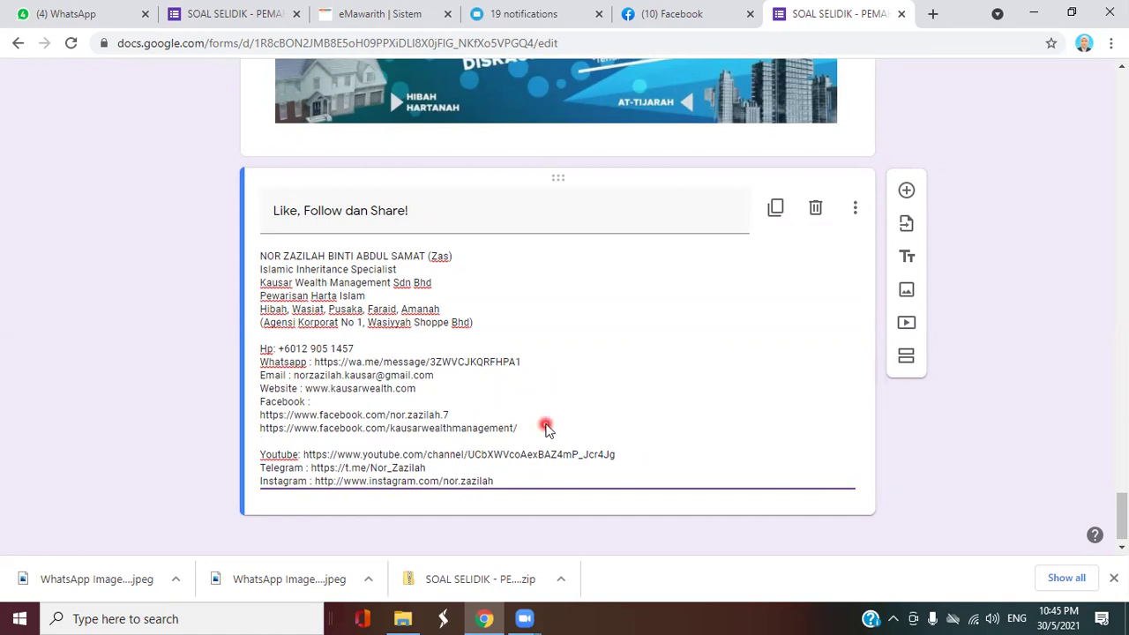
key("ctrl+v")
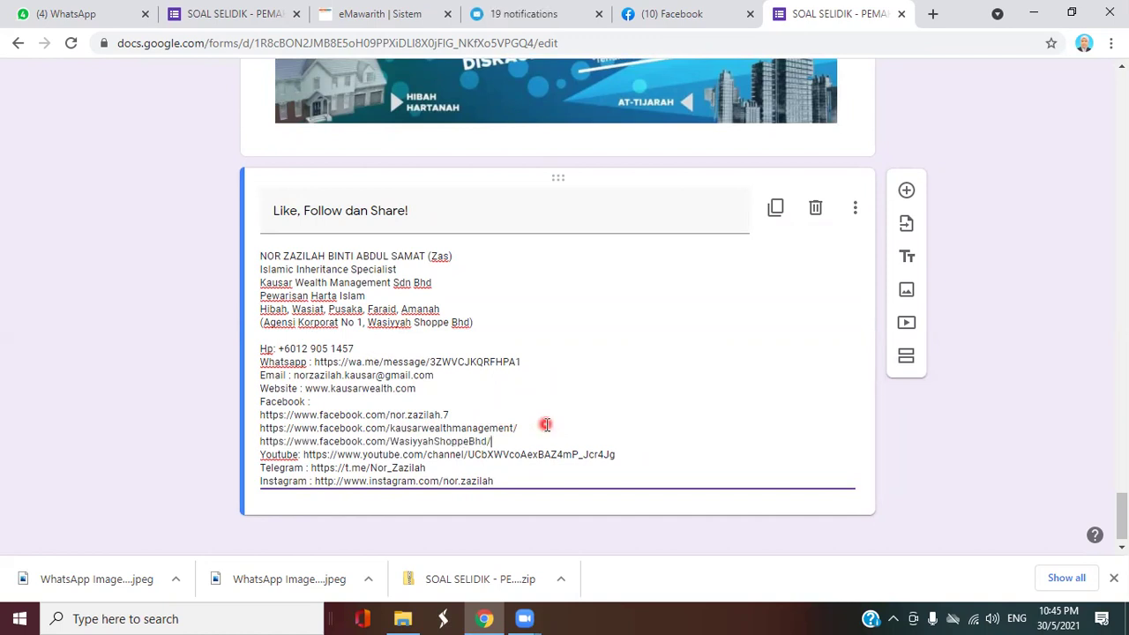
left_click(1006, 452)
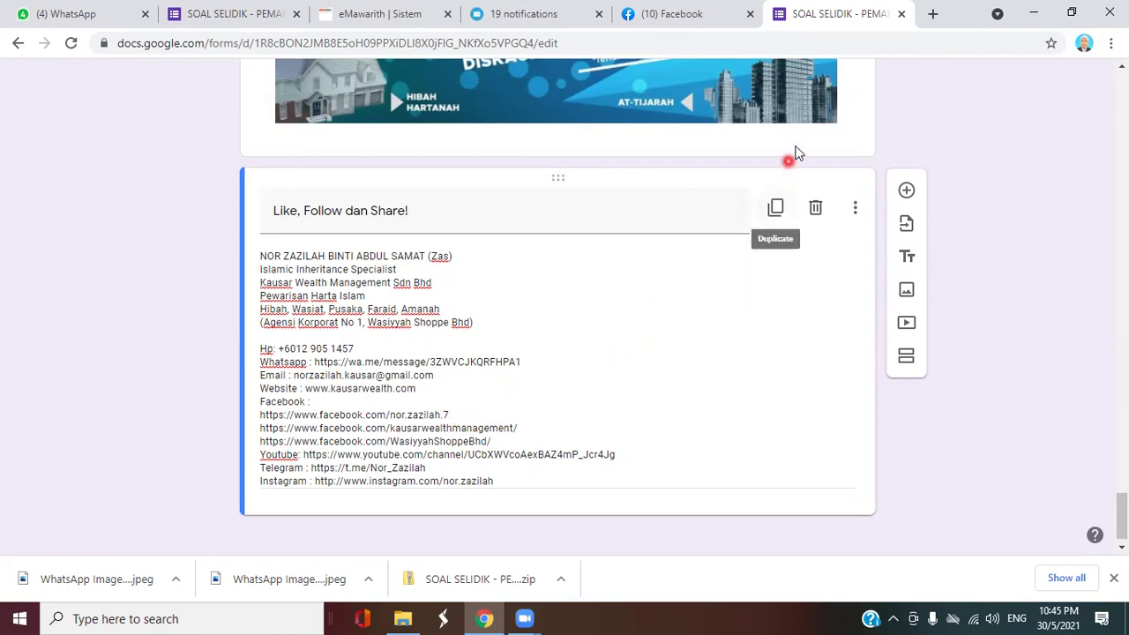
Open the form's sending options and close the form editor's browser tab without sending.
left_click_drag(1122, 514, 1122, 97)
left_click(975, 90)
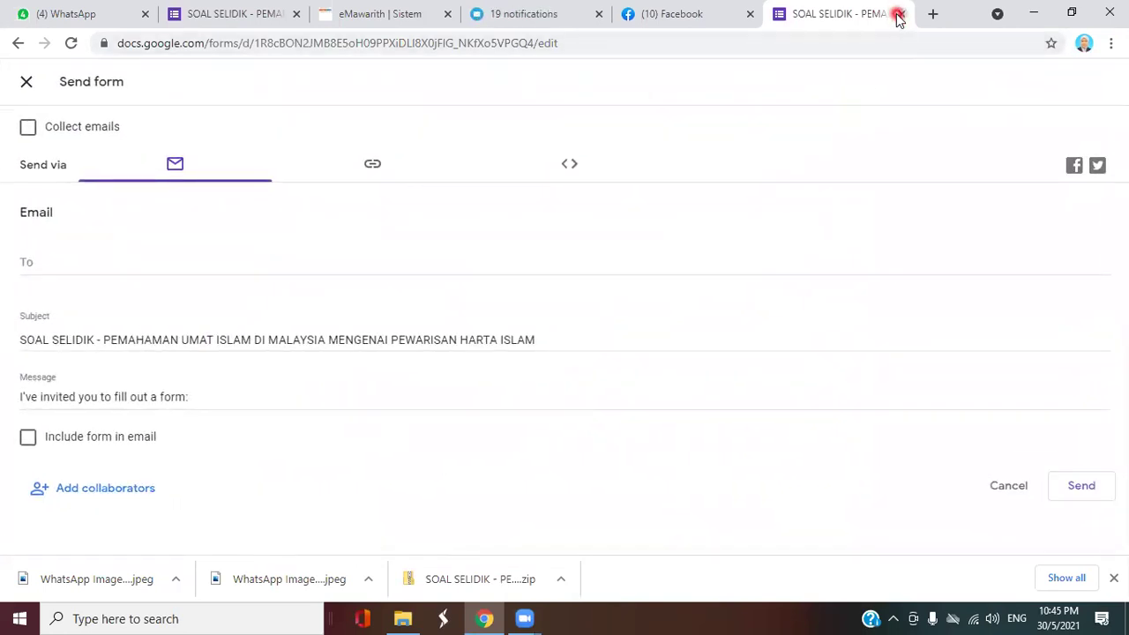
left_click(898, 14)
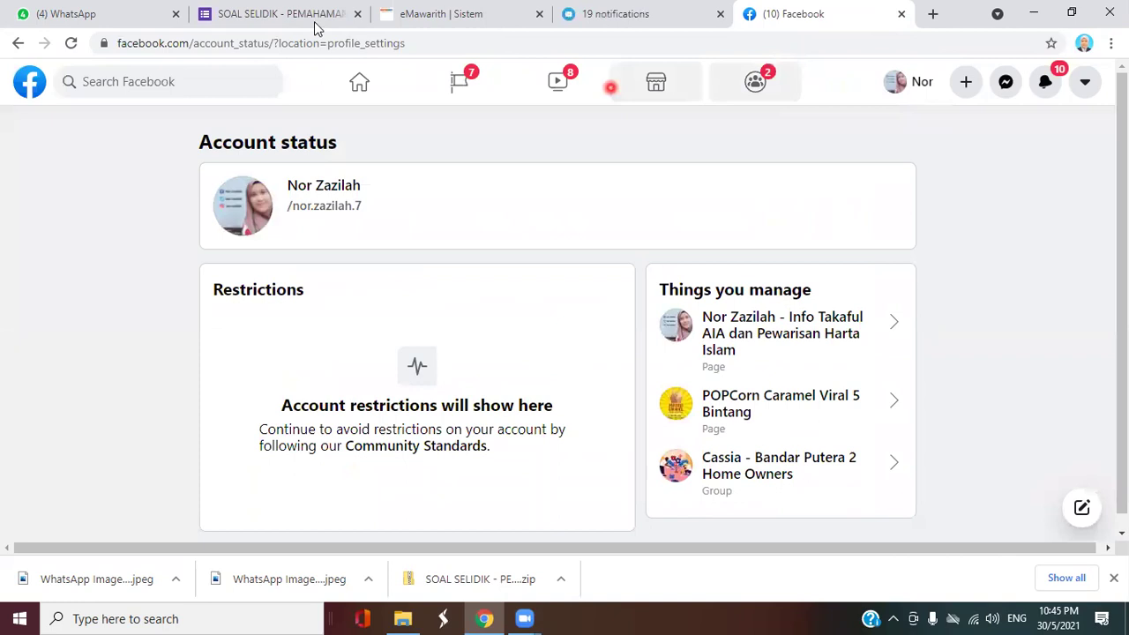
Close the published survey's browser tab and confirm leaving the page.
left_click(303, 14)
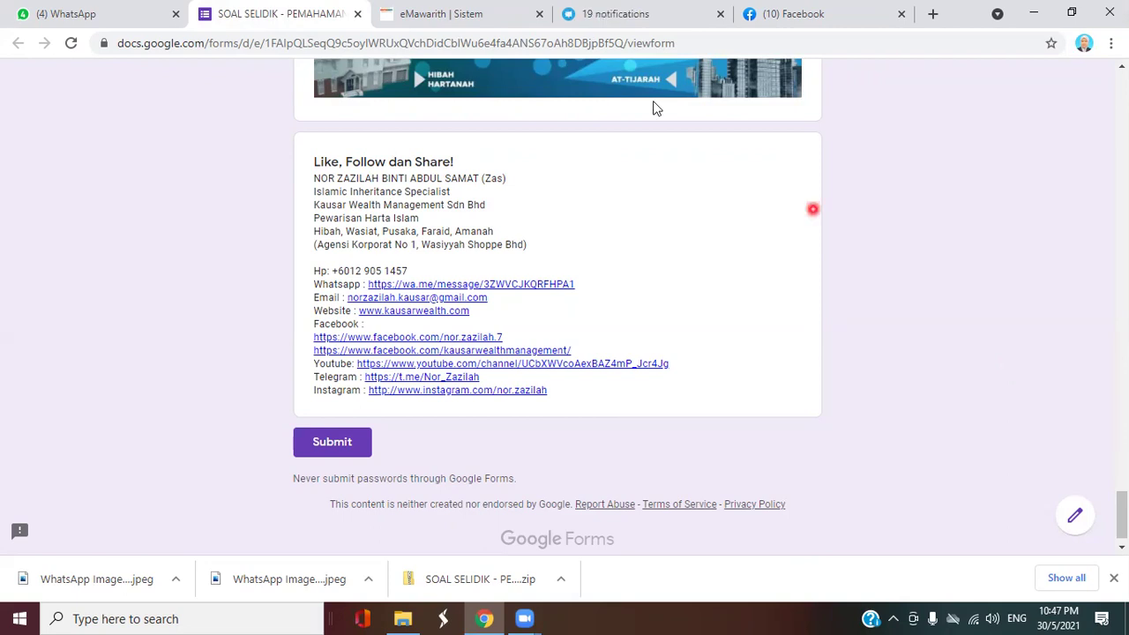
left_click(357, 17)
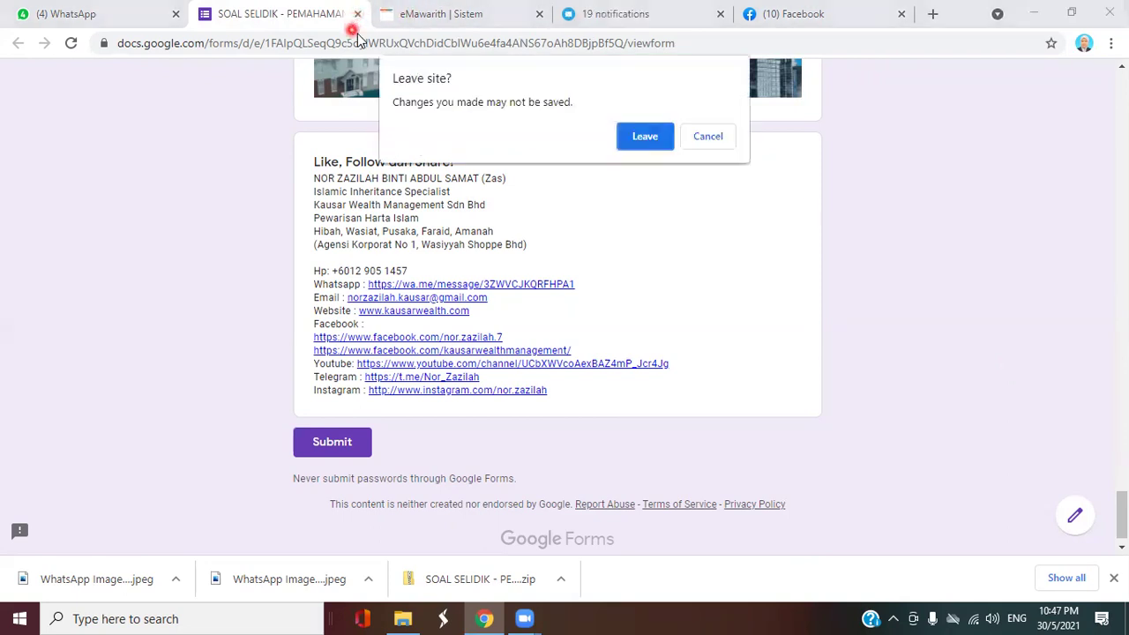
left_click(650, 139)
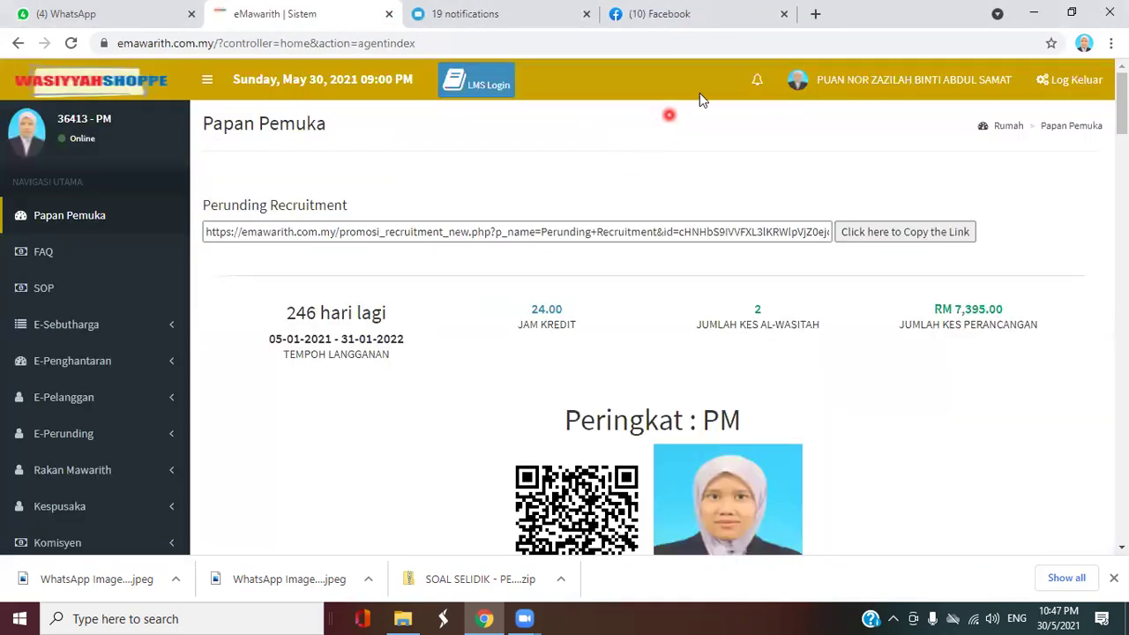
Open the Google Forms home page in a new tab and reopen the recent "SOAL SELIDIK" form for editing.
left_click(814, 14)
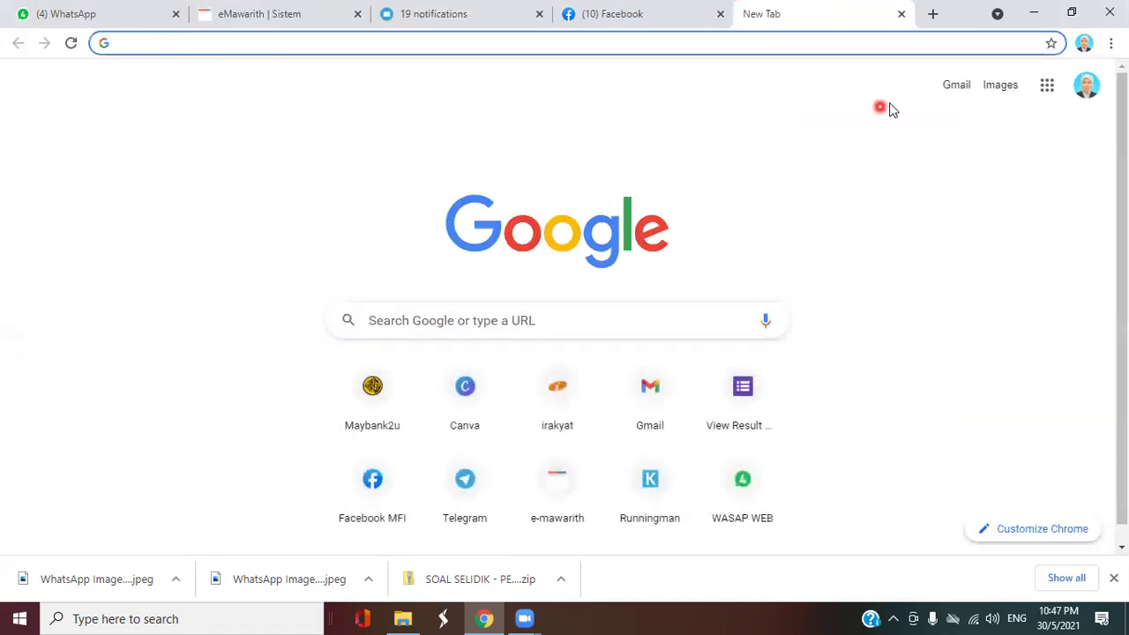
left_click(1048, 92)
scroll(958, 403, "down", 7)
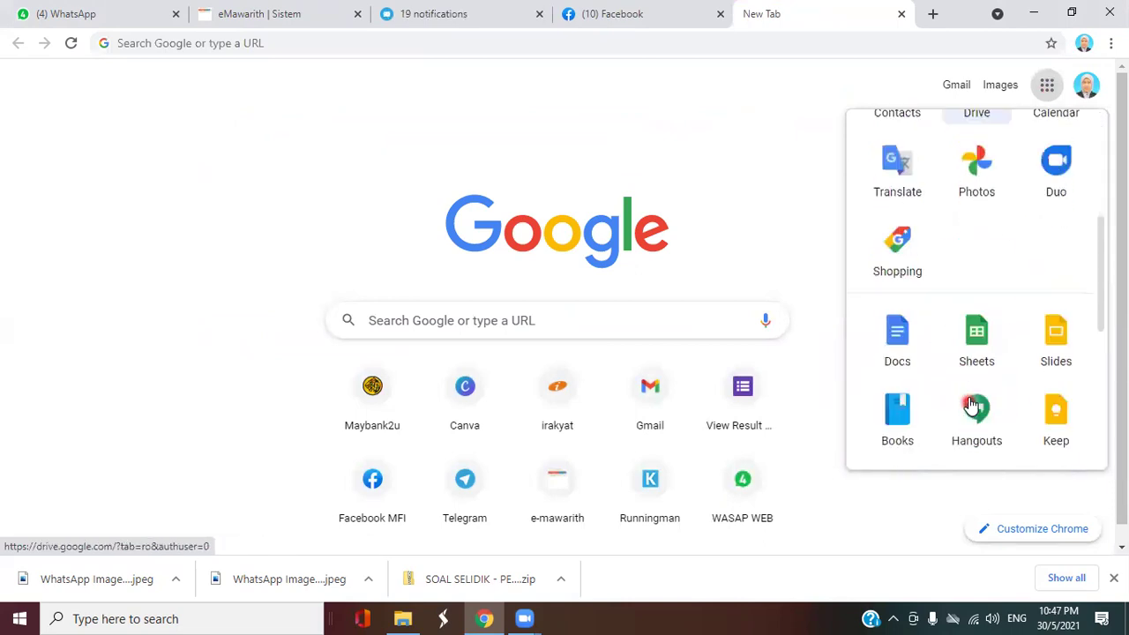
left_click(893, 330)
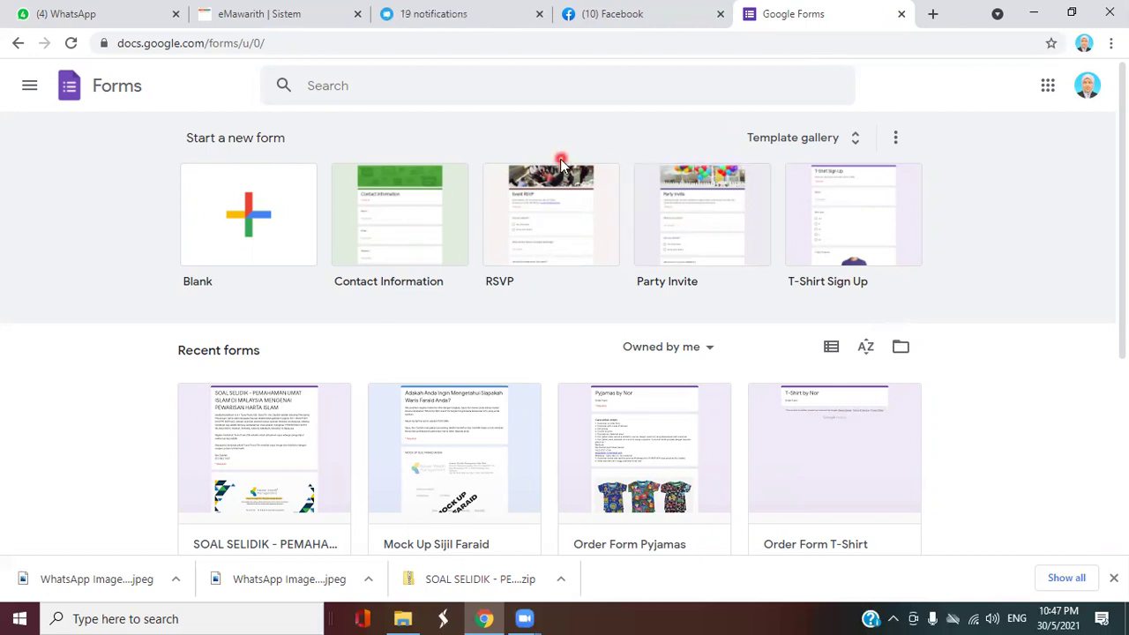
scroll(331, 388, "down", 2)
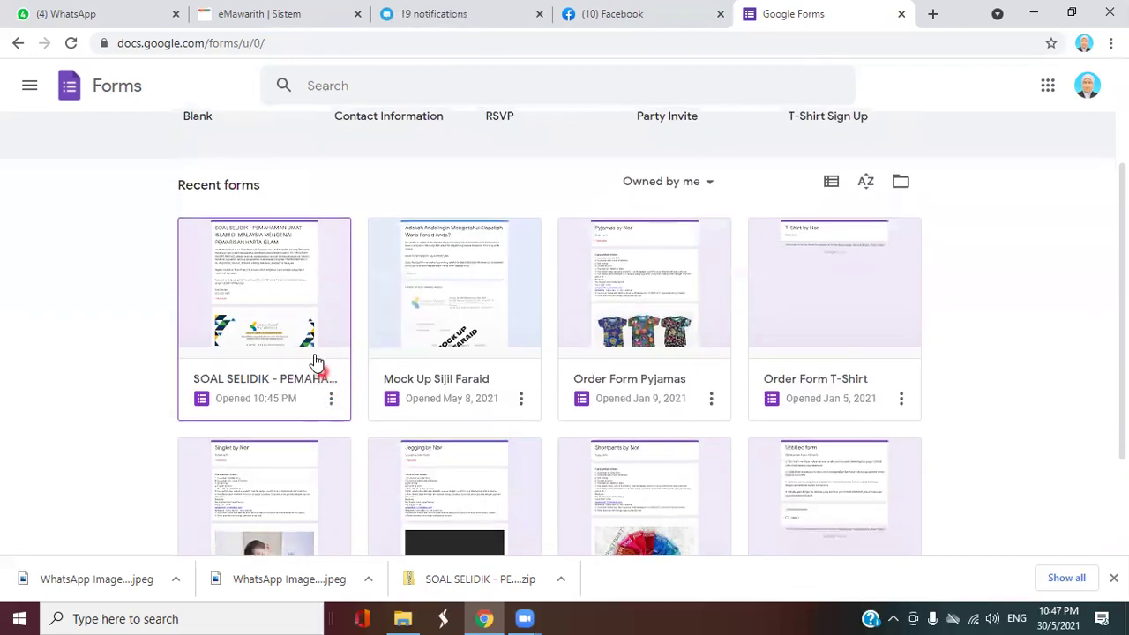
left_click(291, 303)
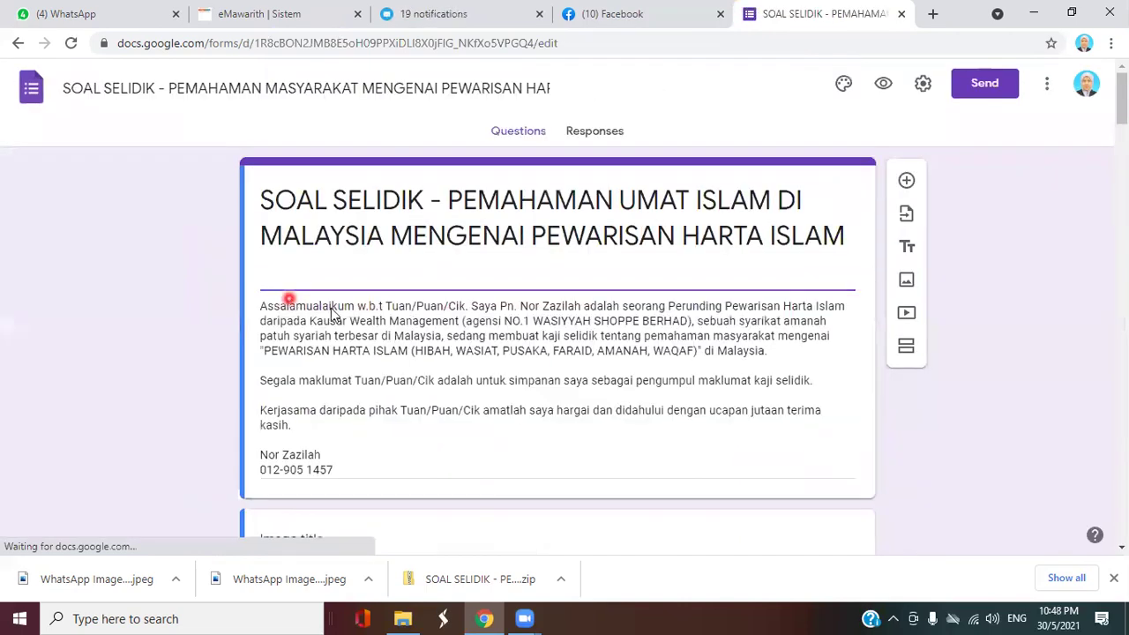
Check the contact details and Facebook links in the form's closing "Like, Follow dan Share!" section.
scroll(1025, 310, "down", 3)
scroll(1025, 309, "down", 15)
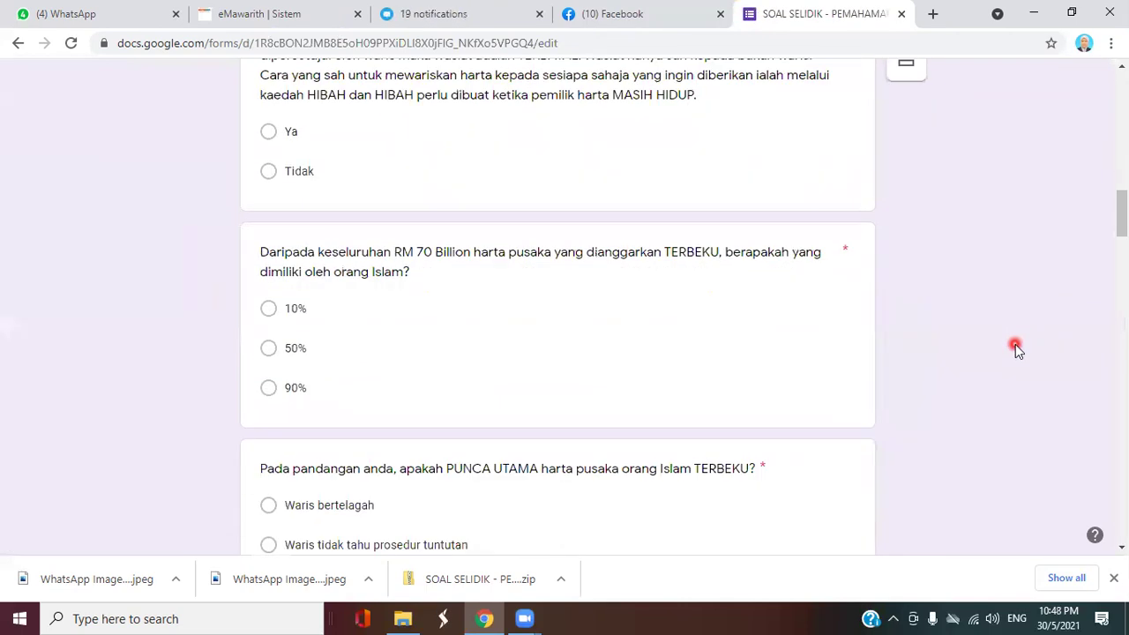
scroll(1016, 357, "down", 15)
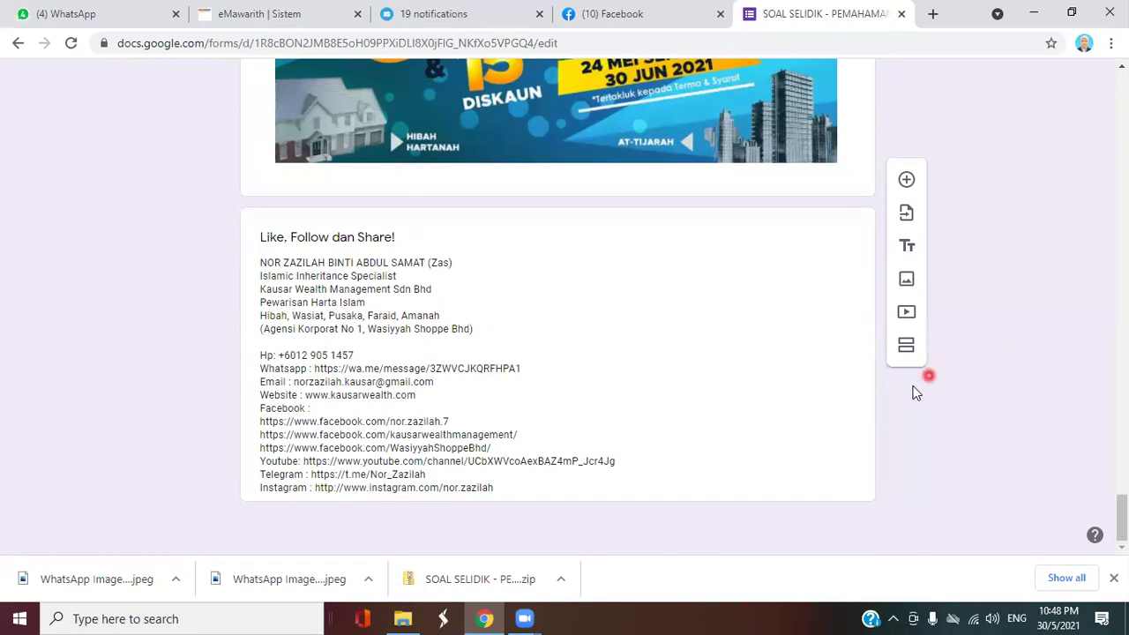
left_click(735, 359)
left_click(735, 359)
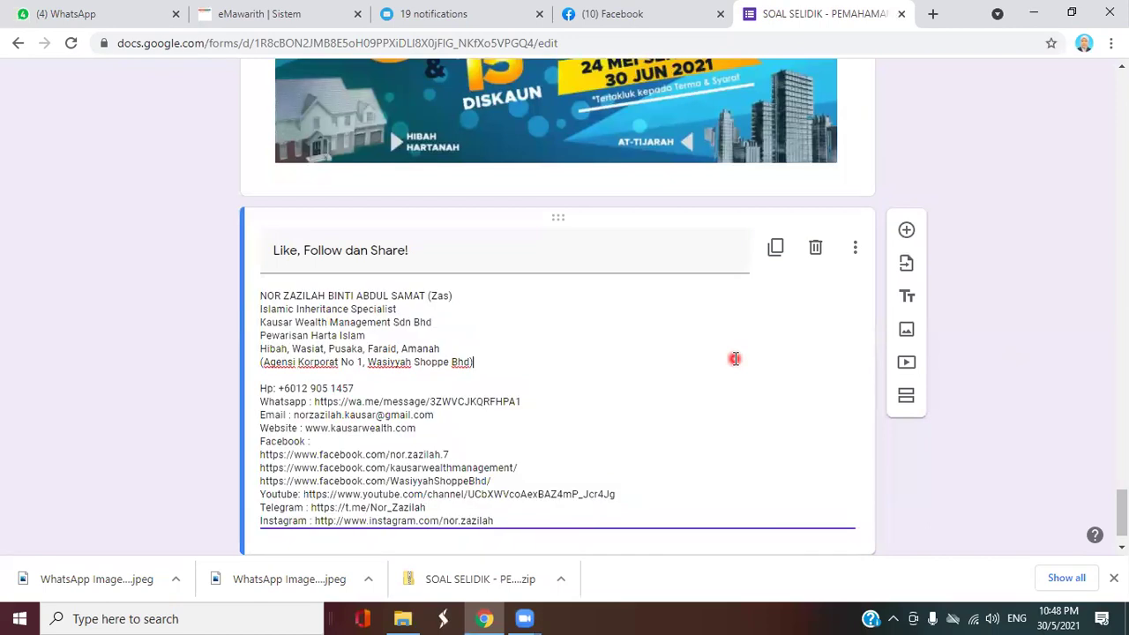
scroll(735, 359, "down", 1)
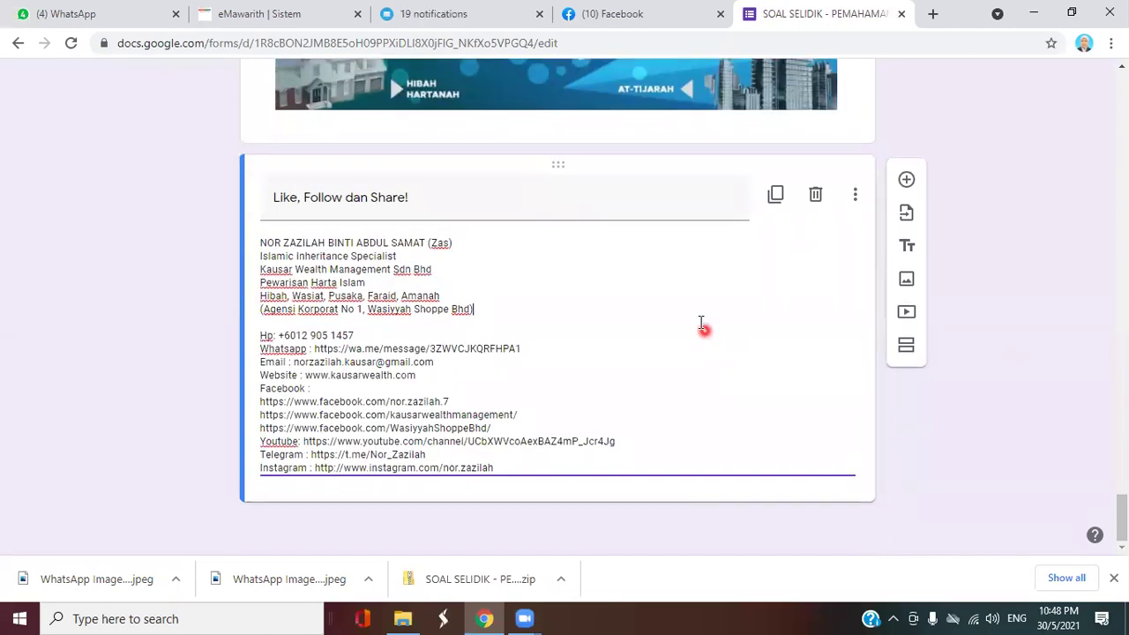
Close the form editor's tab and open the published survey from its forms.gle link in the WhatsApp group chat.
left_click(904, 15)
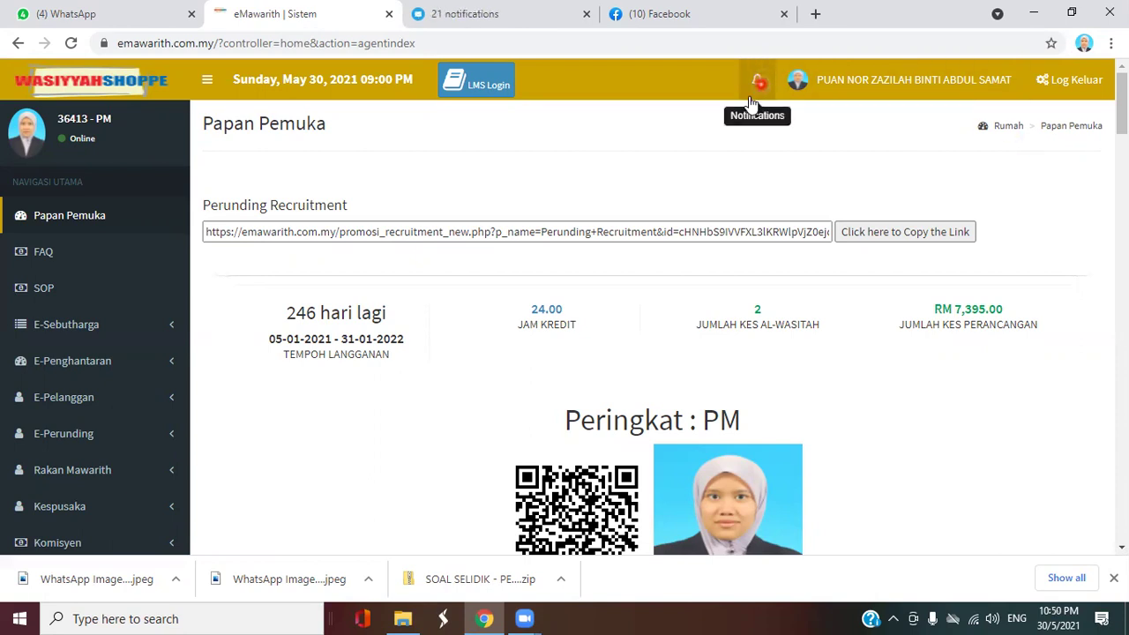
left_click(132, 21)
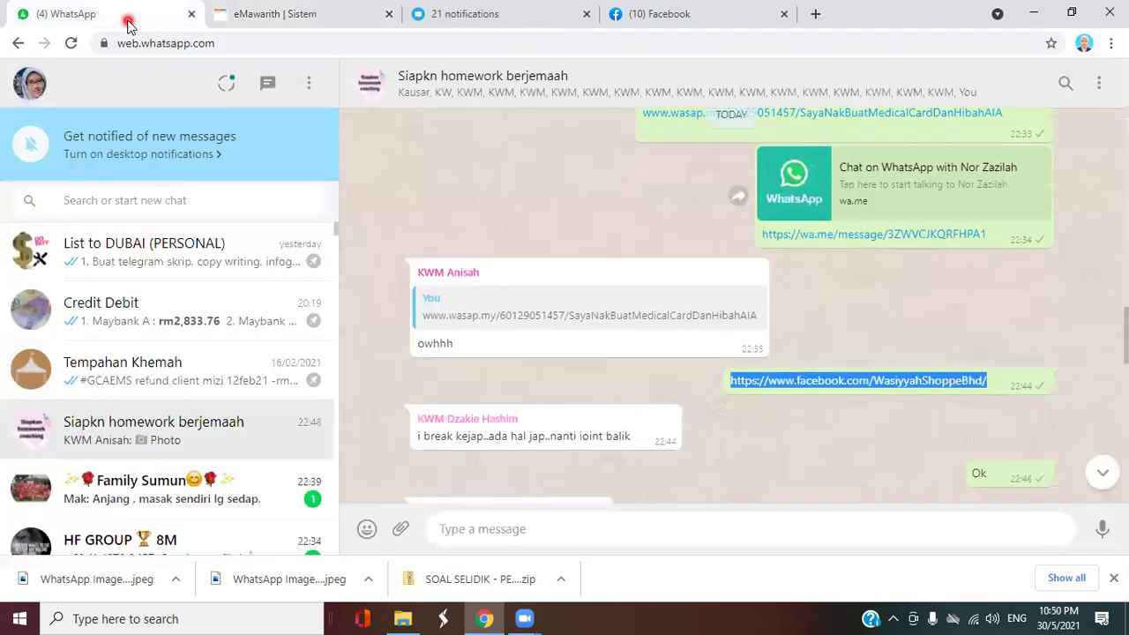
scroll(949, 257, "up", 10)
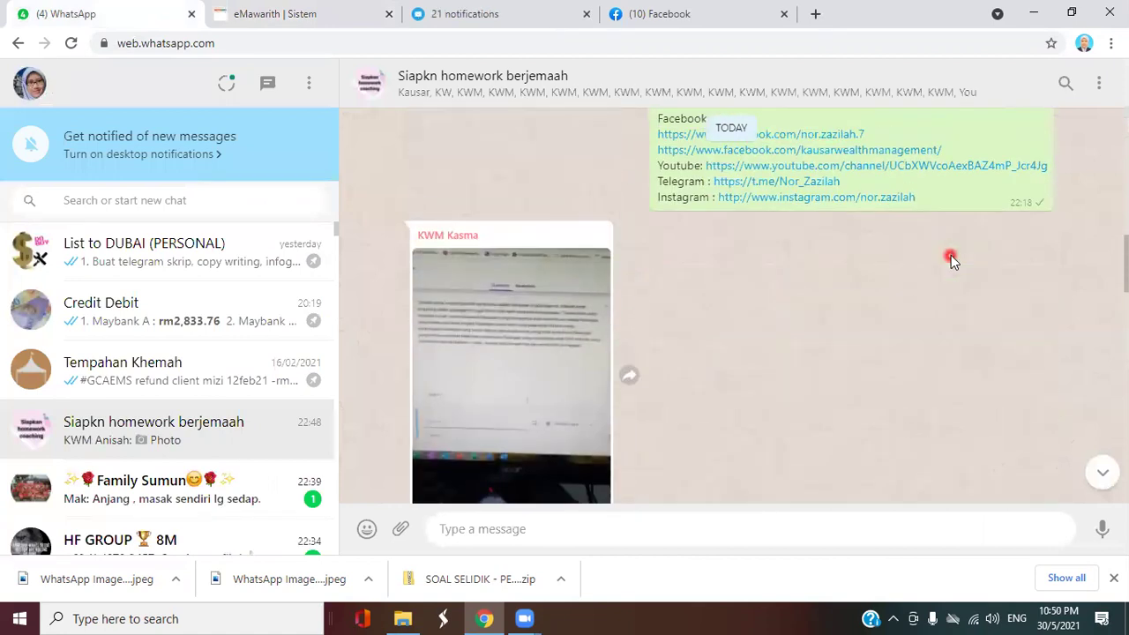
scroll(951, 257, "up", 10)
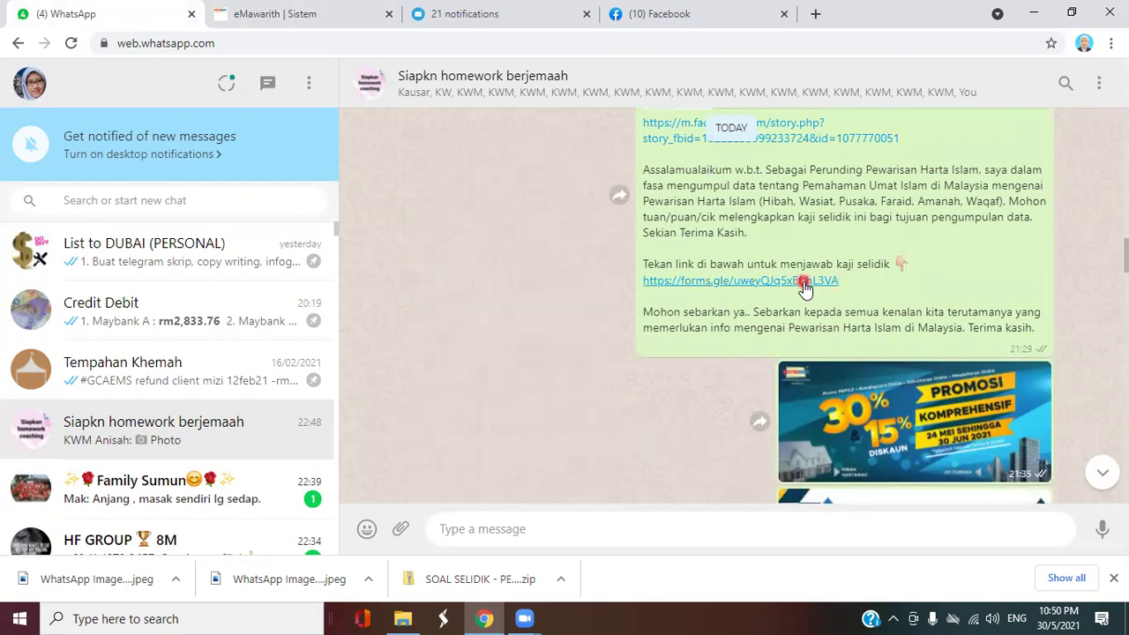
left_click(804, 280)
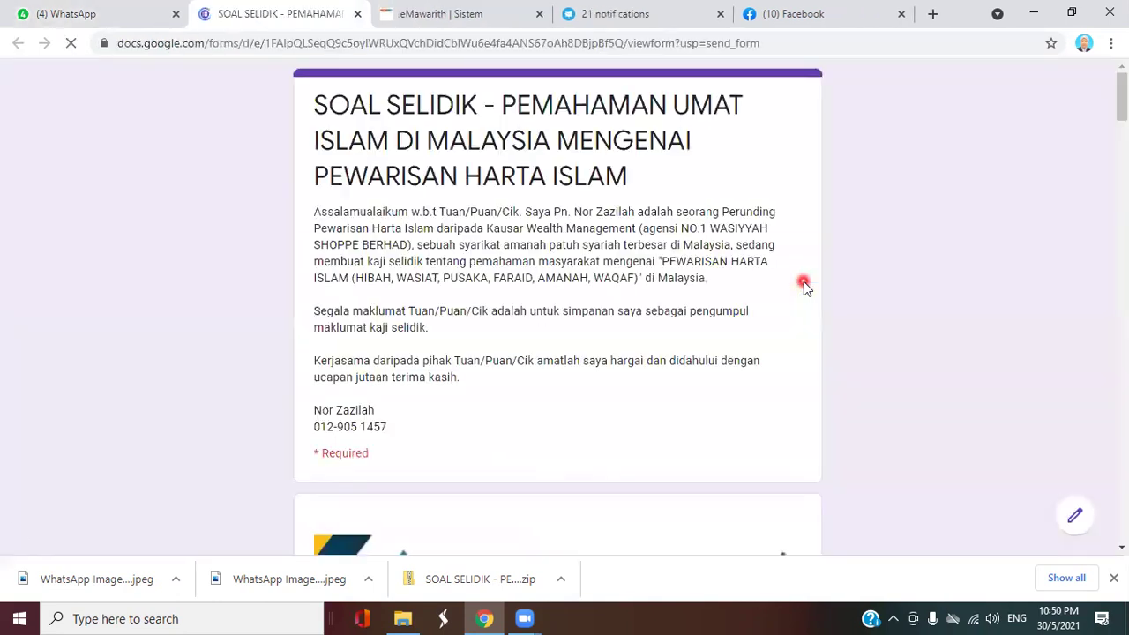
Look through the published survey from its introduction to the closing "Like, Follow dan Share!" contact section.
scroll(803, 282, "down", 5)
scroll(804, 281, "down", 20)
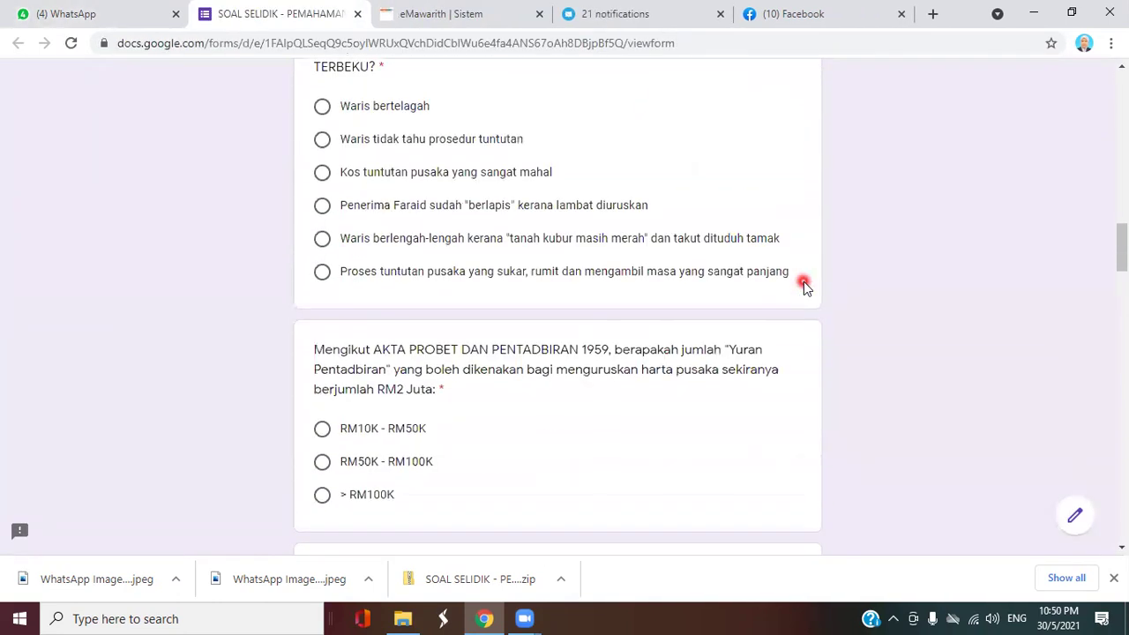
scroll(824, 327, "down", 15)
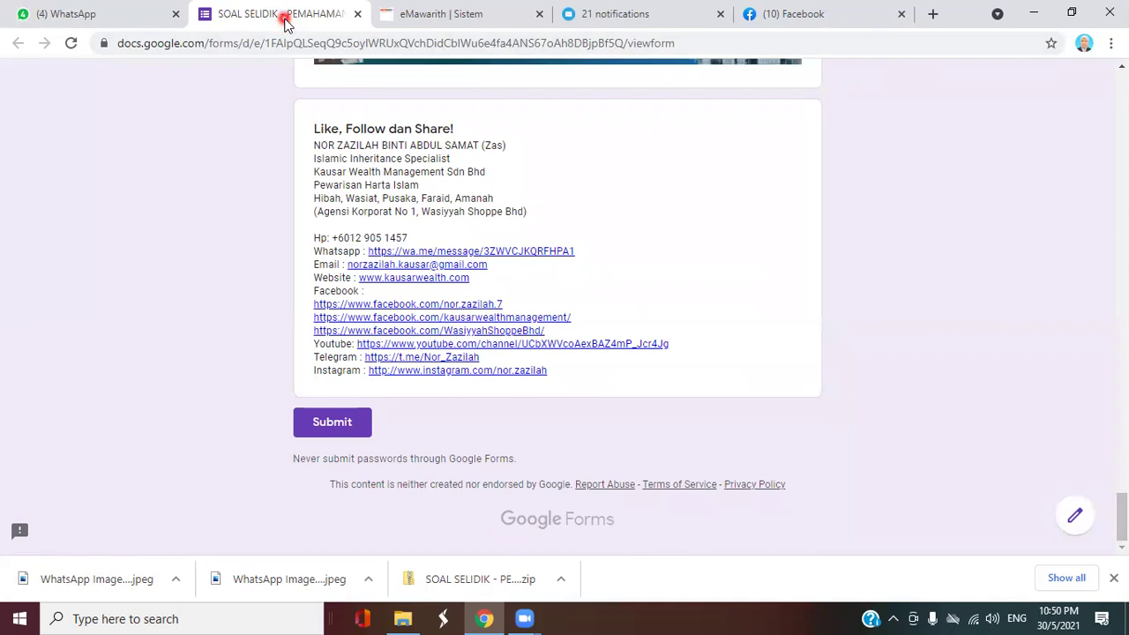
Open Google Forms in a new tab and open the recent "SOAL SELIDIK" form in the editor.
left_click(934, 13)
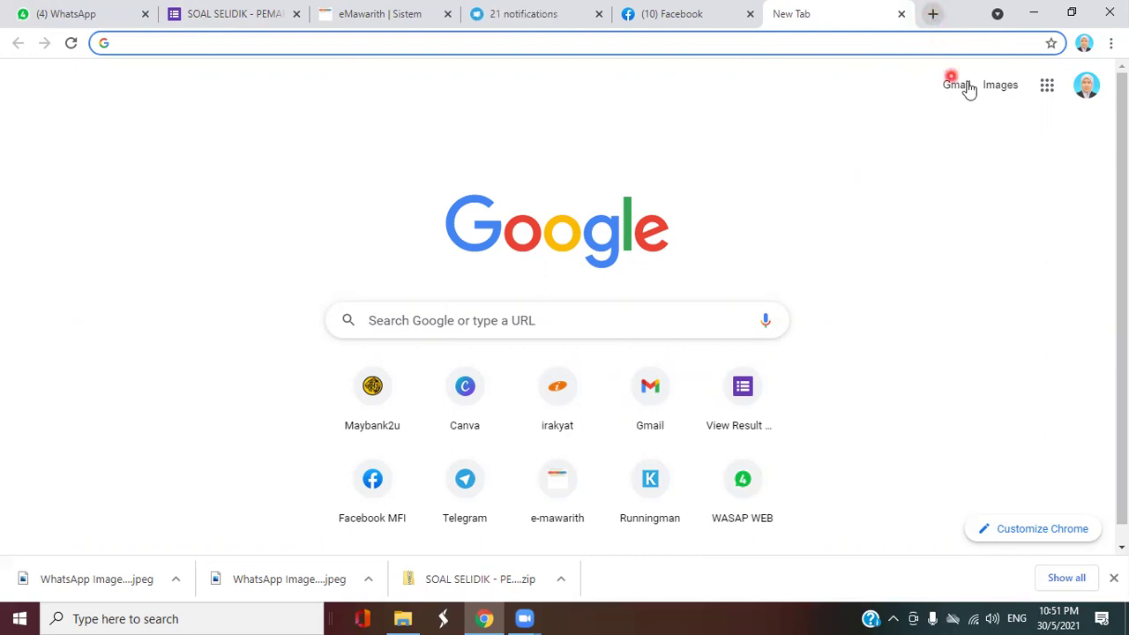
left_click(1046, 88)
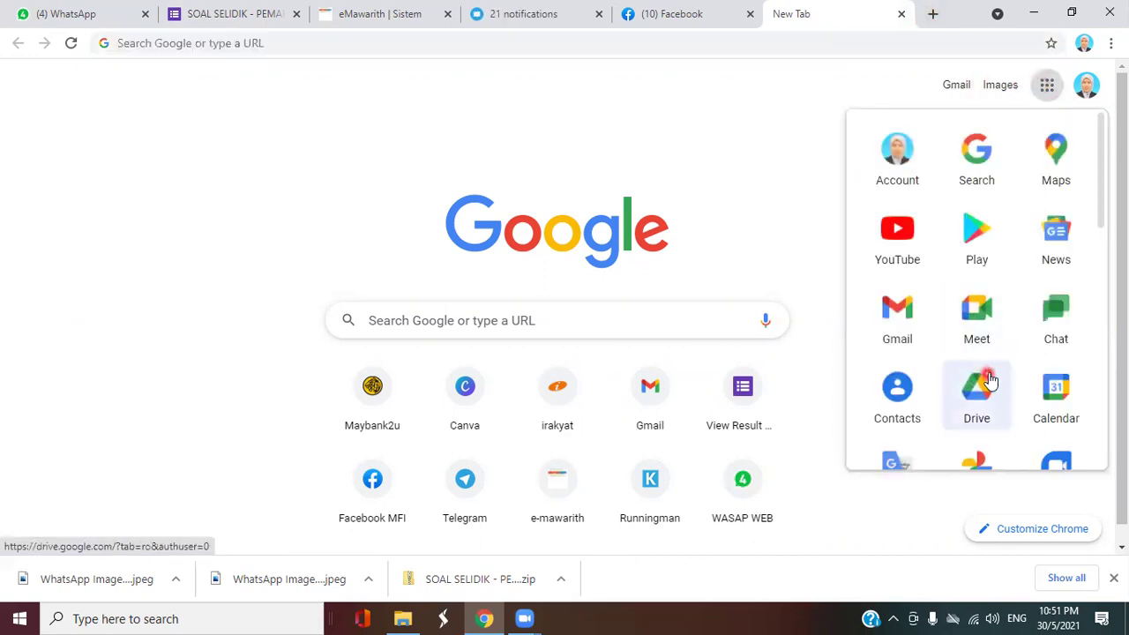
scroll(985, 380, "down", 8)
left_click(907, 335)
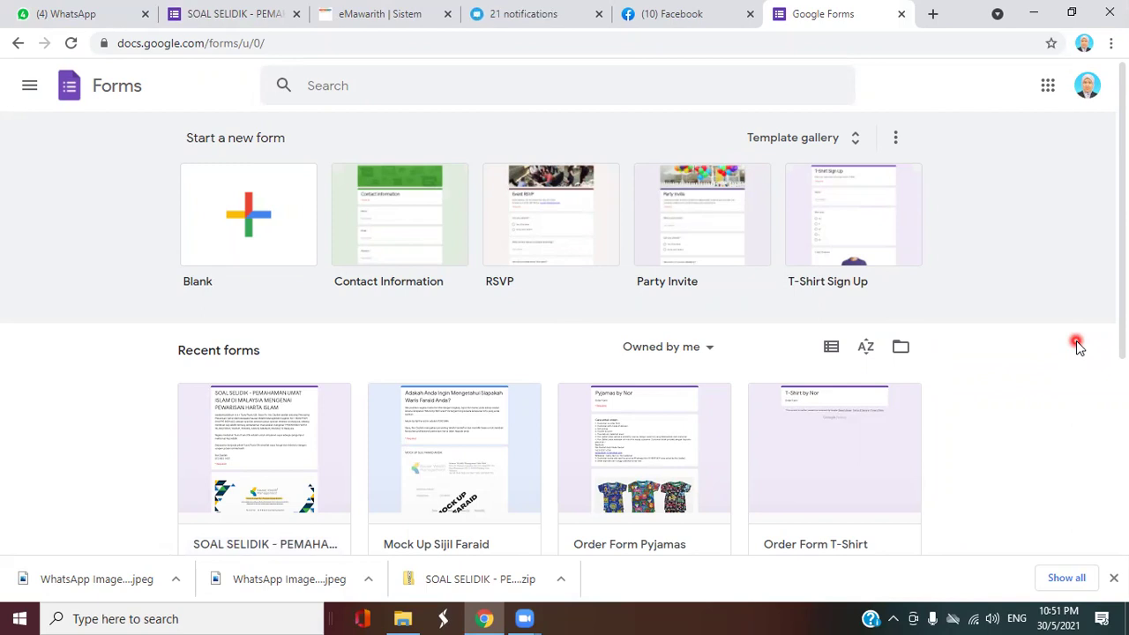
scroll(683, 423, "down", 2)
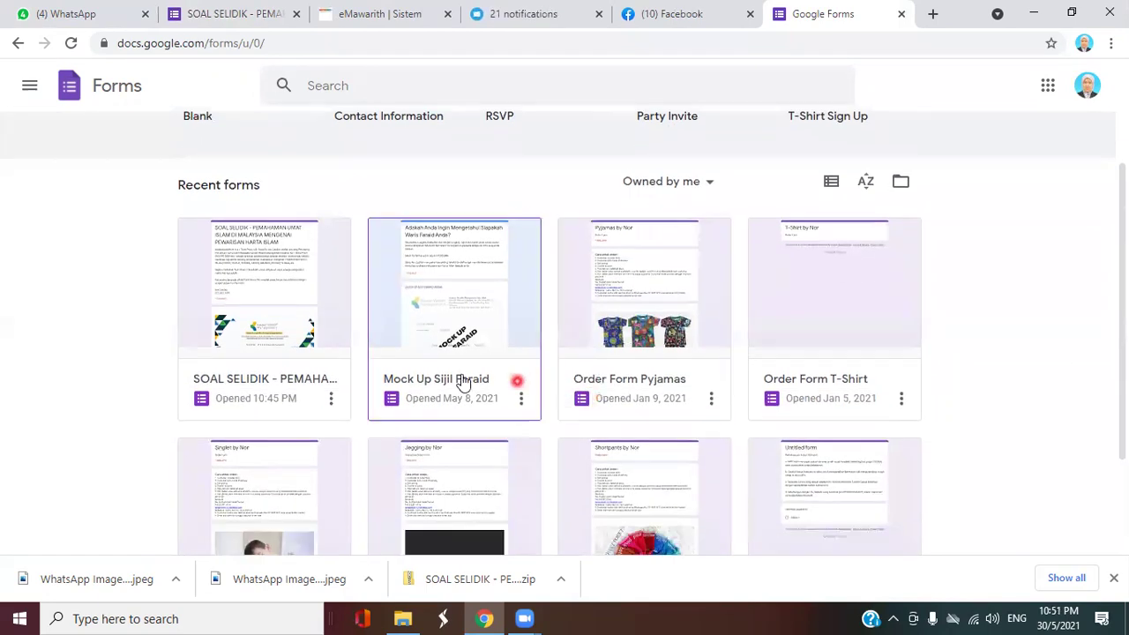
left_click(247, 318)
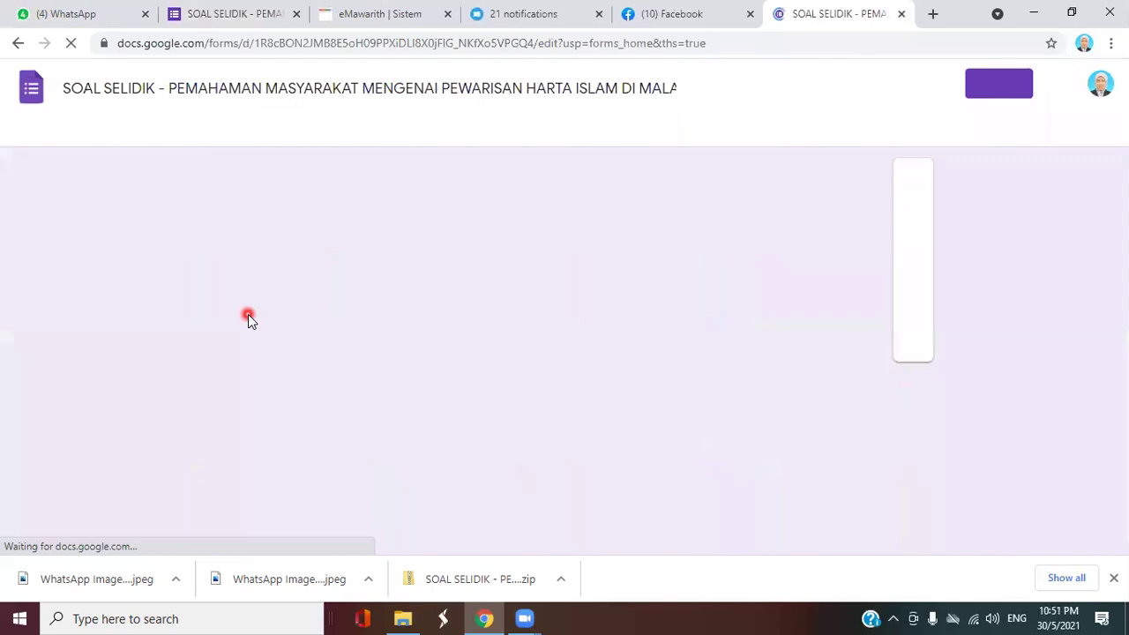
scroll(1086, 448, "down", 3)
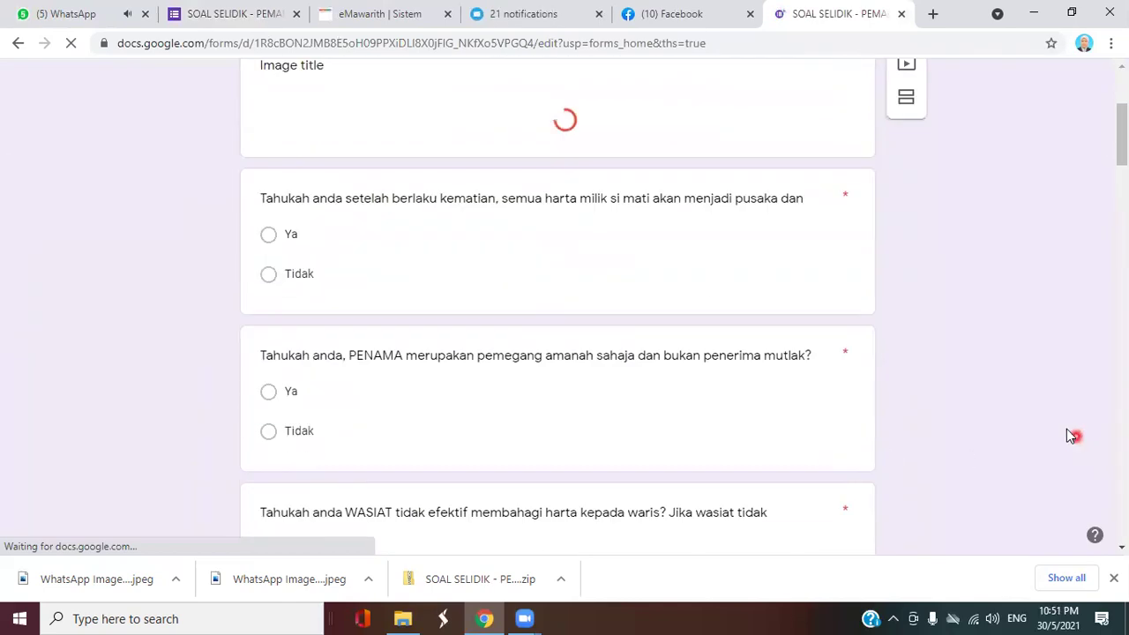
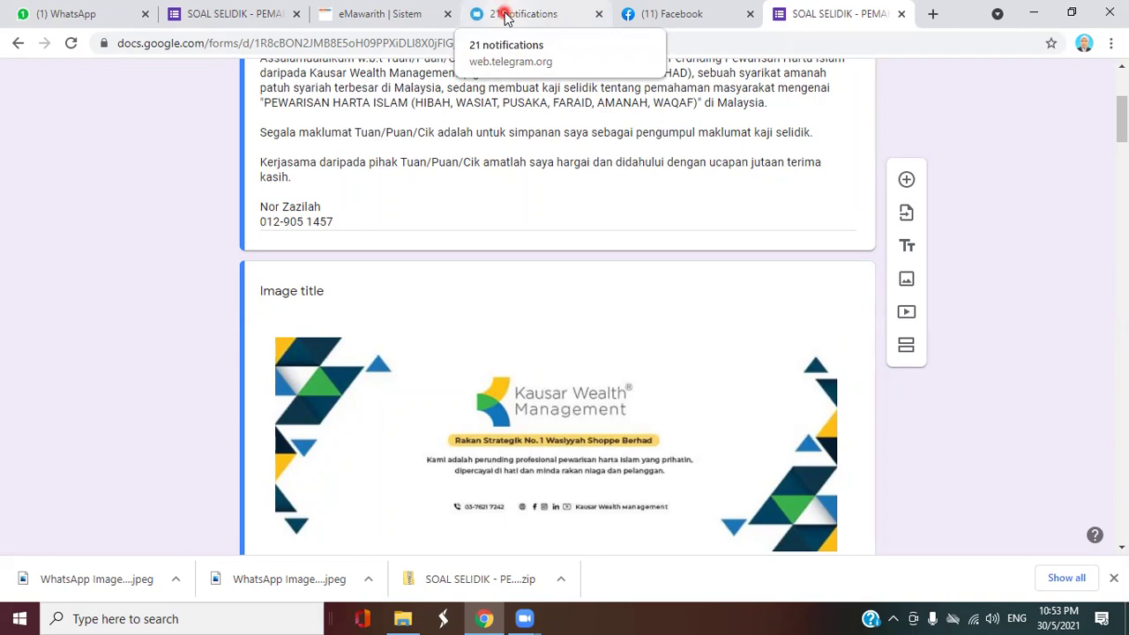
Read the unread messages in the "HF GROUP 8M" WhatsApp chat and return to the form editor.
left_click(49, 16)
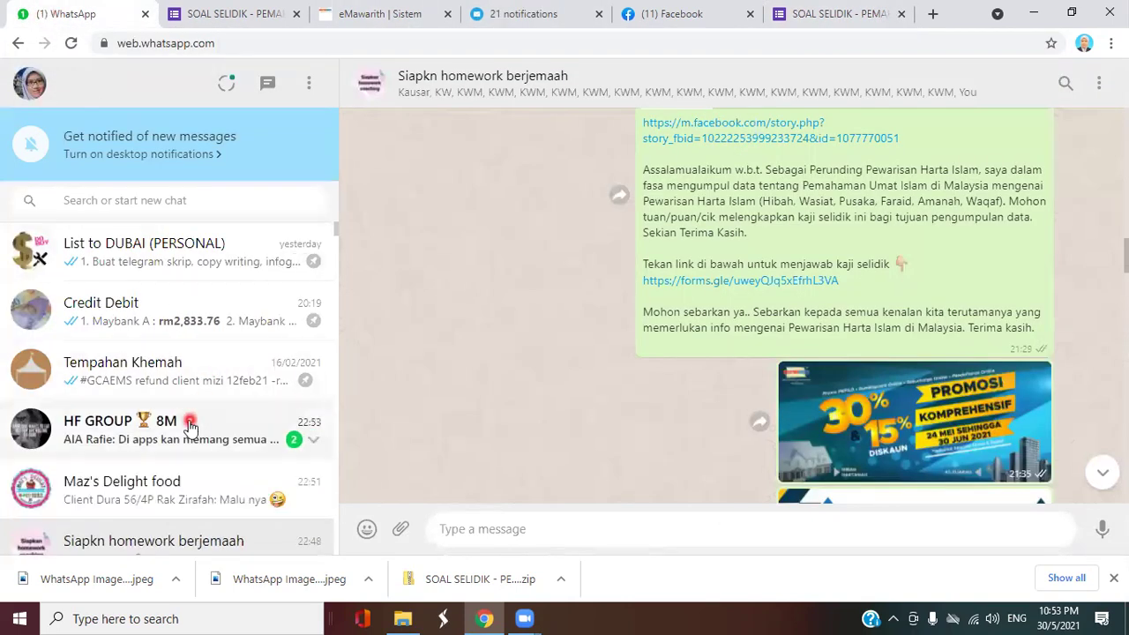
left_click(187, 423)
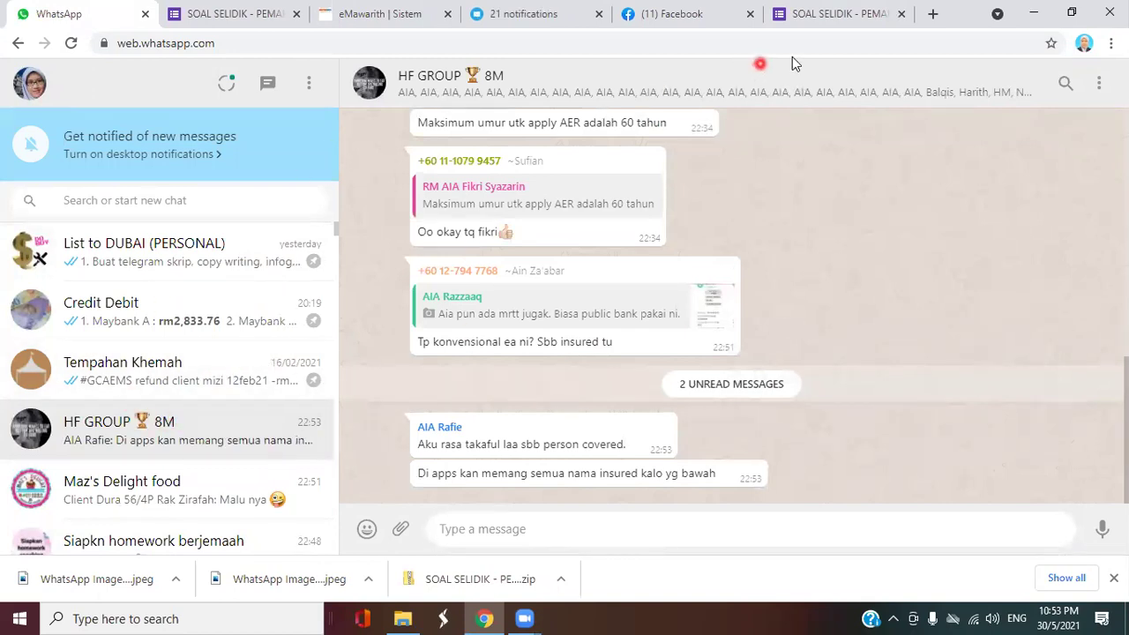
left_click(822, 19)
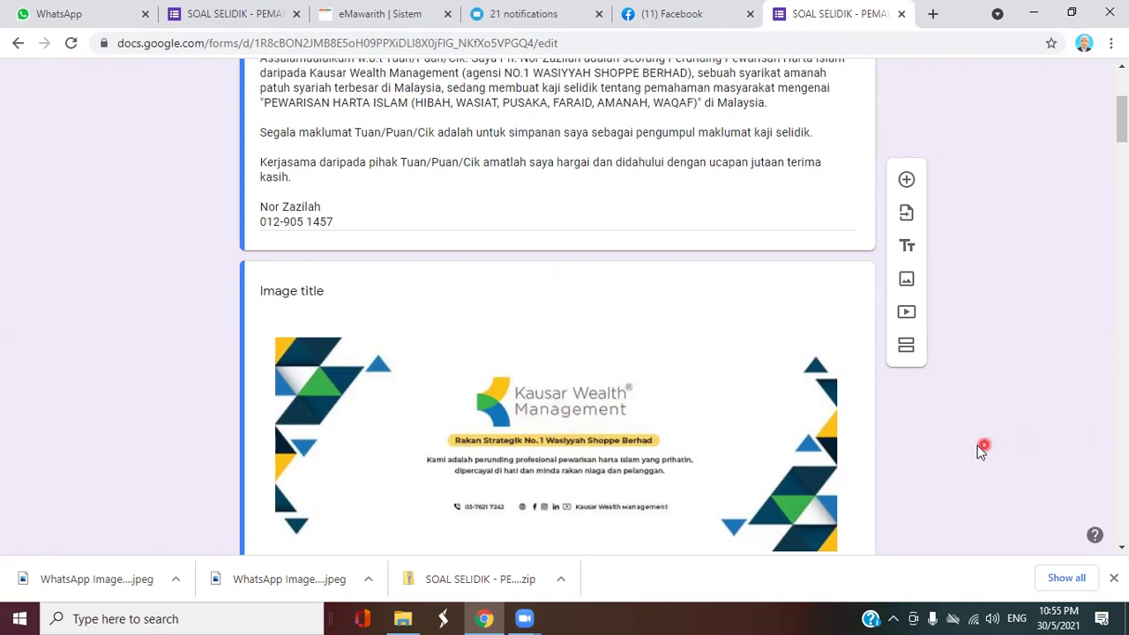
Review the form's questions in the editor, from the wasiat question through the respondent details to the faraid share questions.
left_click(1018, 181)
scroll(592, 368, "down", 10)
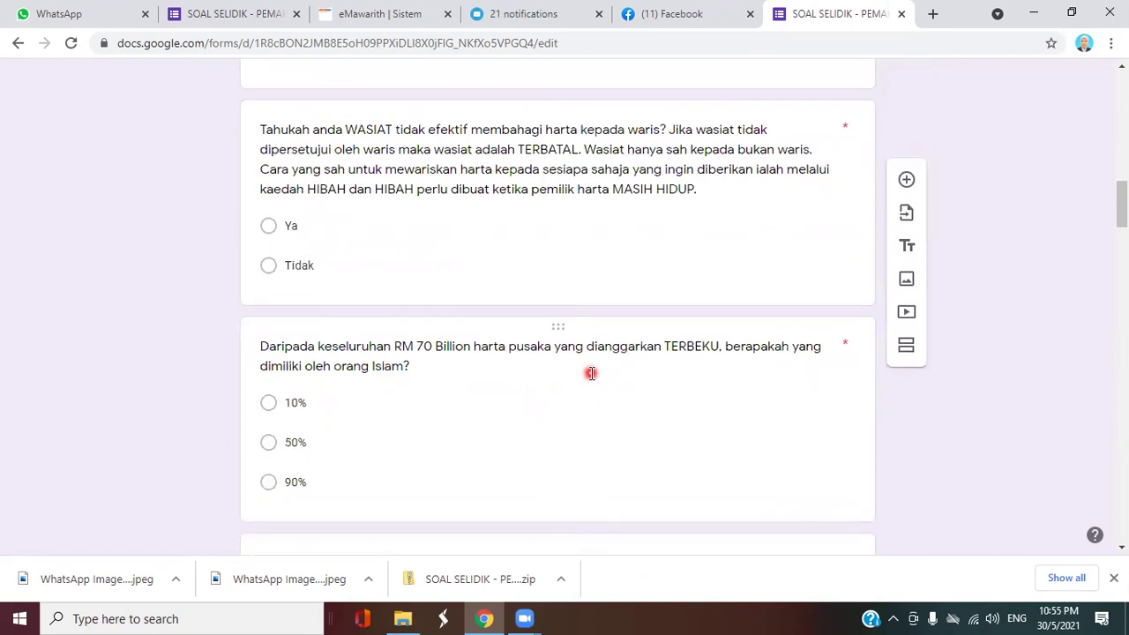
scroll(592, 373, "down", 5)
scroll(591, 375, "down", 6)
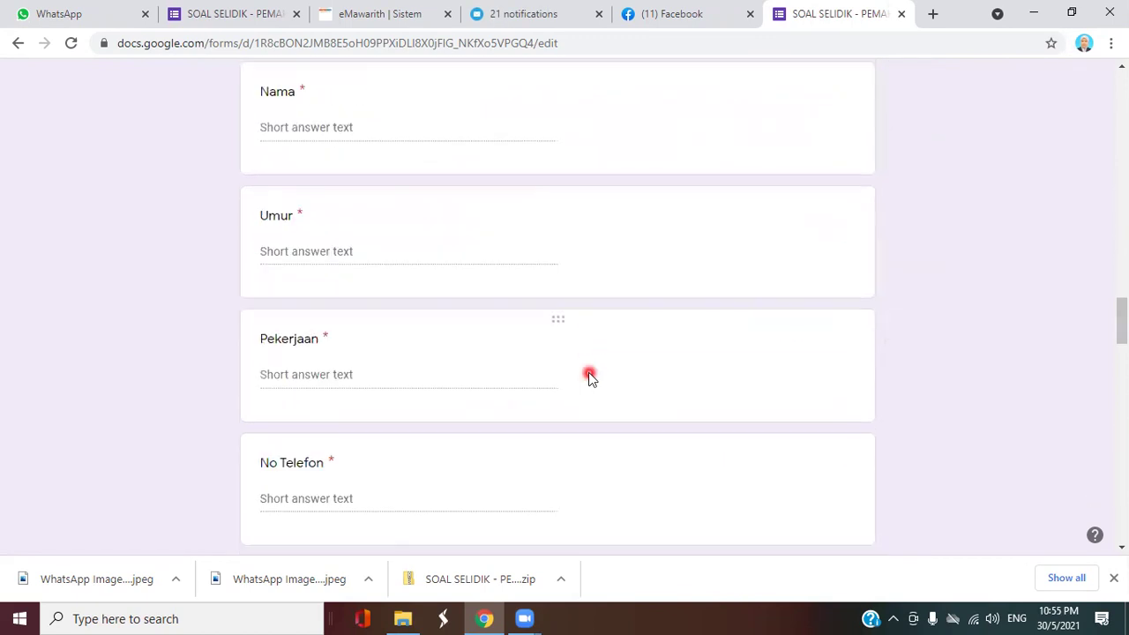
scroll(590, 373, "down", 10)
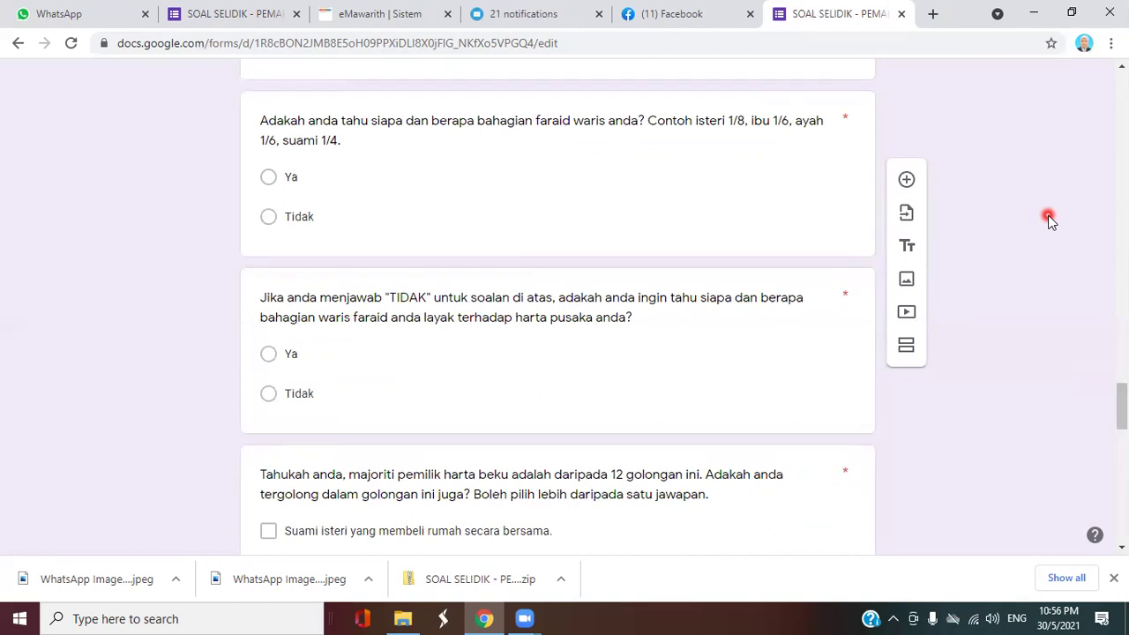
left_click(932, 14)
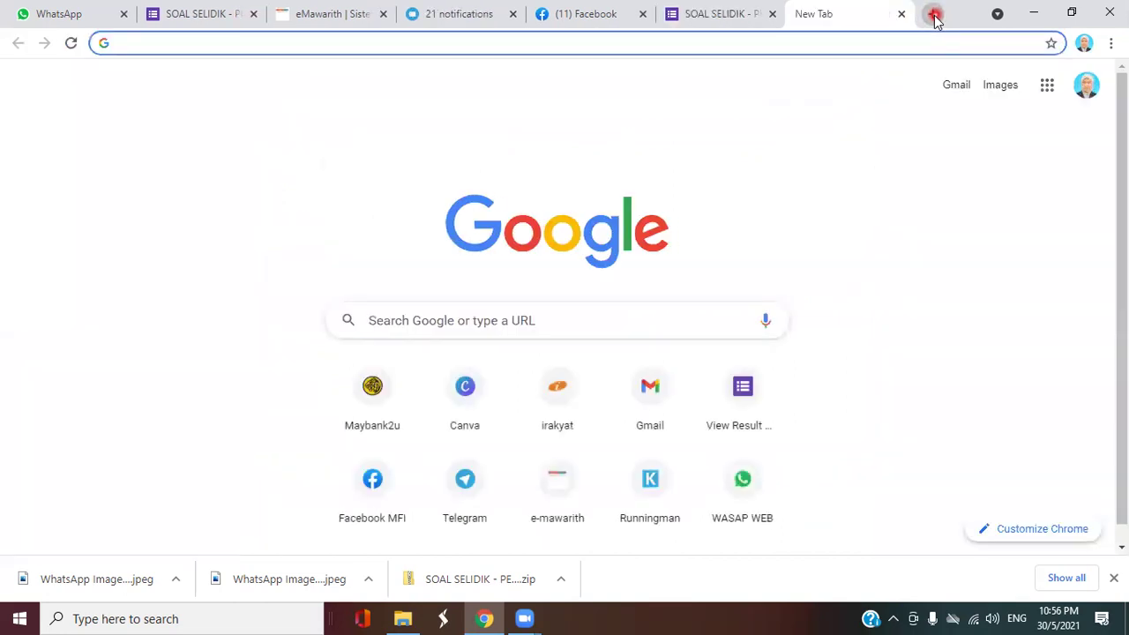
left_click(911, 42)
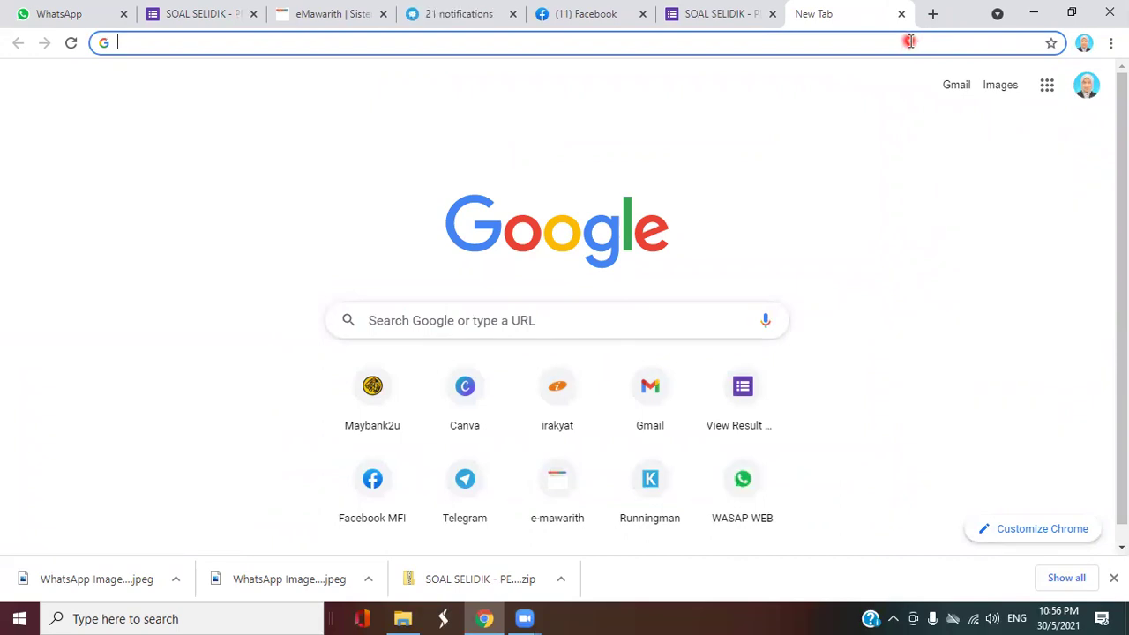
left_click(902, 13)
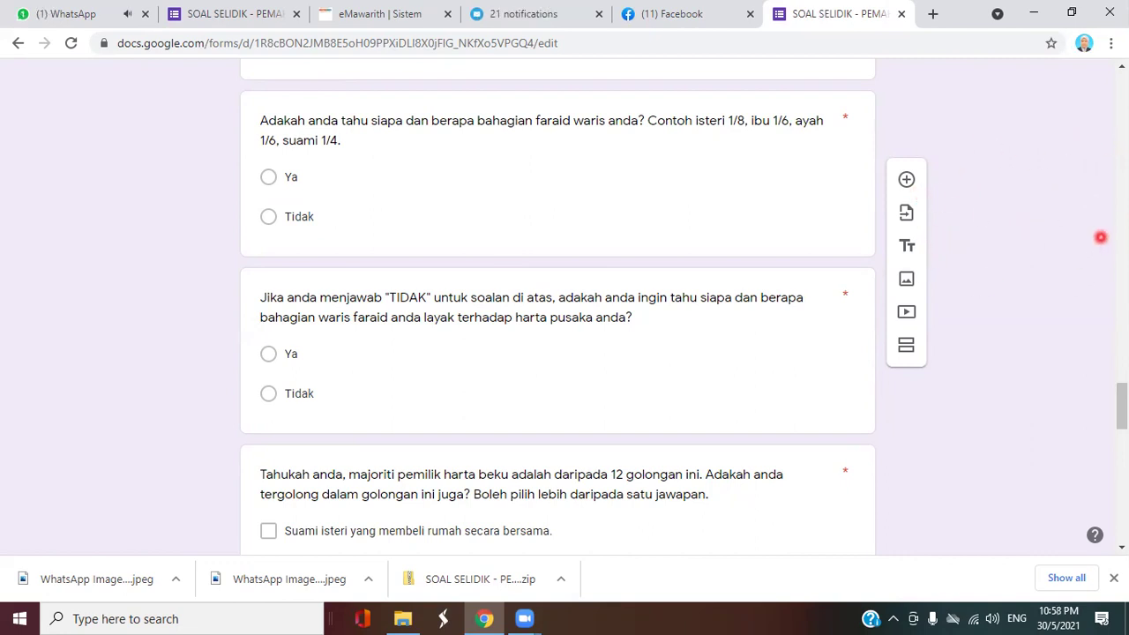
Switch to the published survey and review it from the introduction to the closing contact section.
left_click(228, 15)
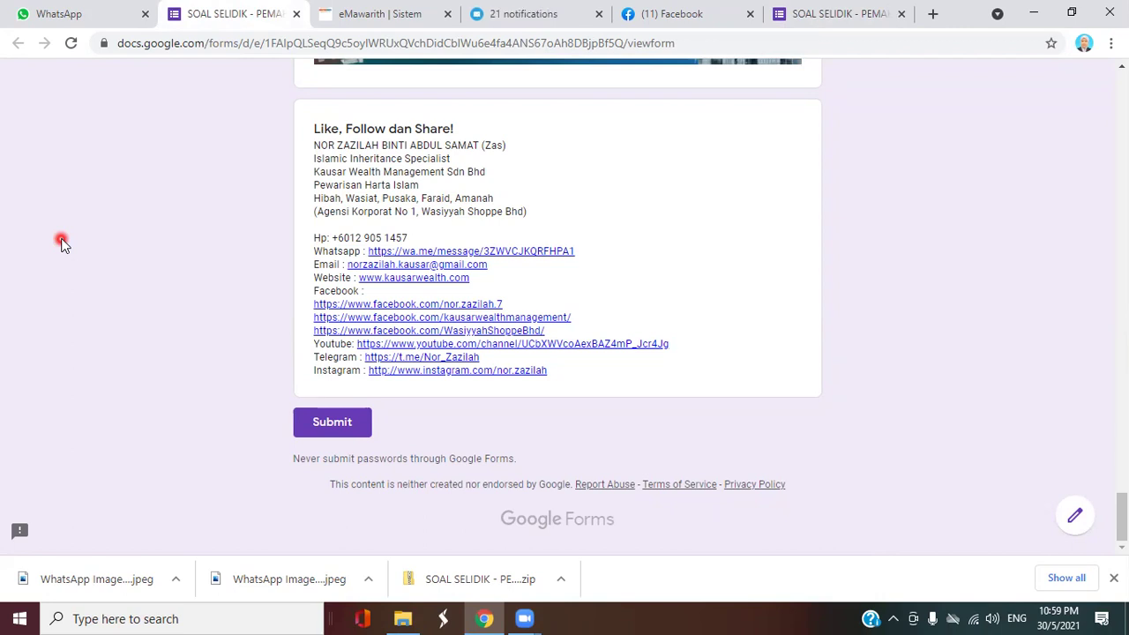
scroll(574, 322, "up", 5)
scroll(575, 318, "up", 15)
scroll(582, 318, "up", 15)
scroll(605, 353, "down", 10)
scroll(683, 387, "up", 15)
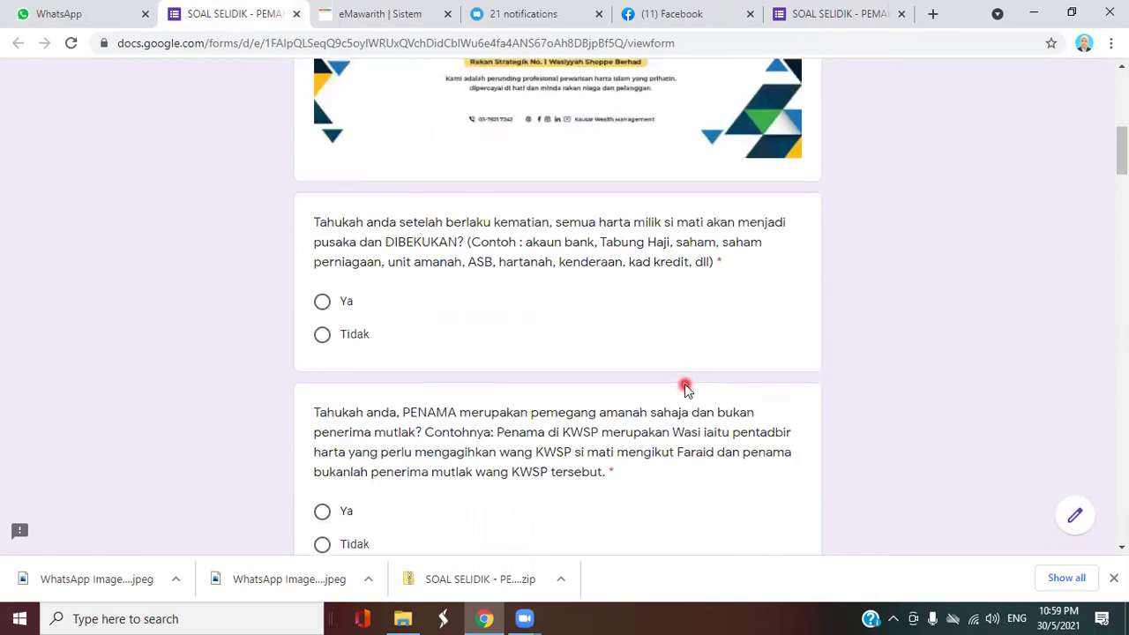
scroll(686, 390, "up", 10)
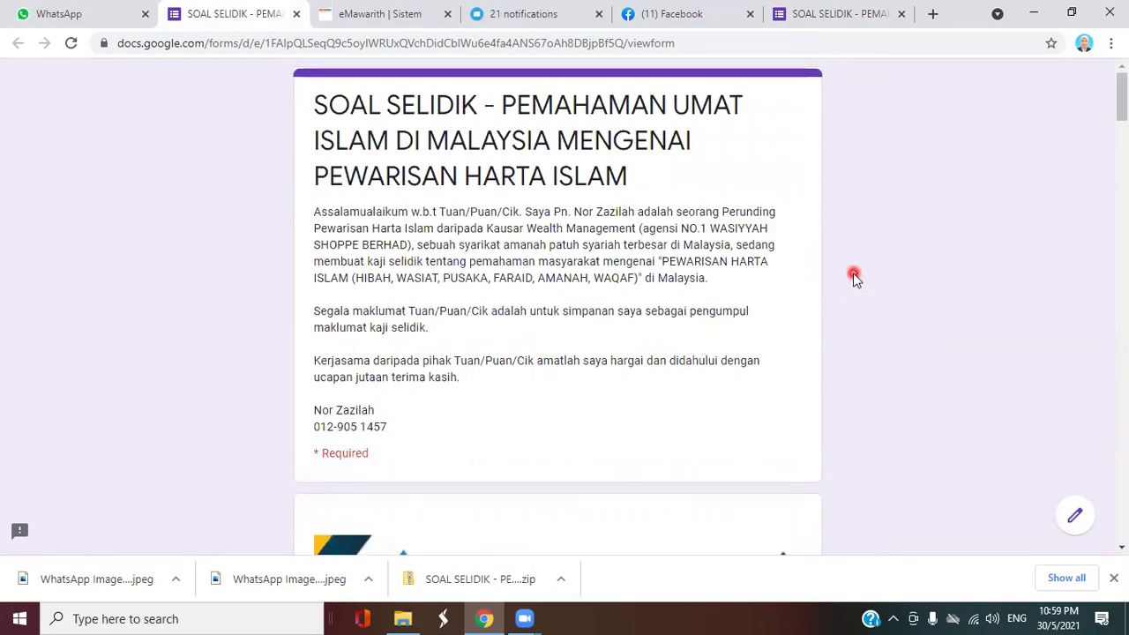
left_click_drag(1123, 95, 1122, 516)
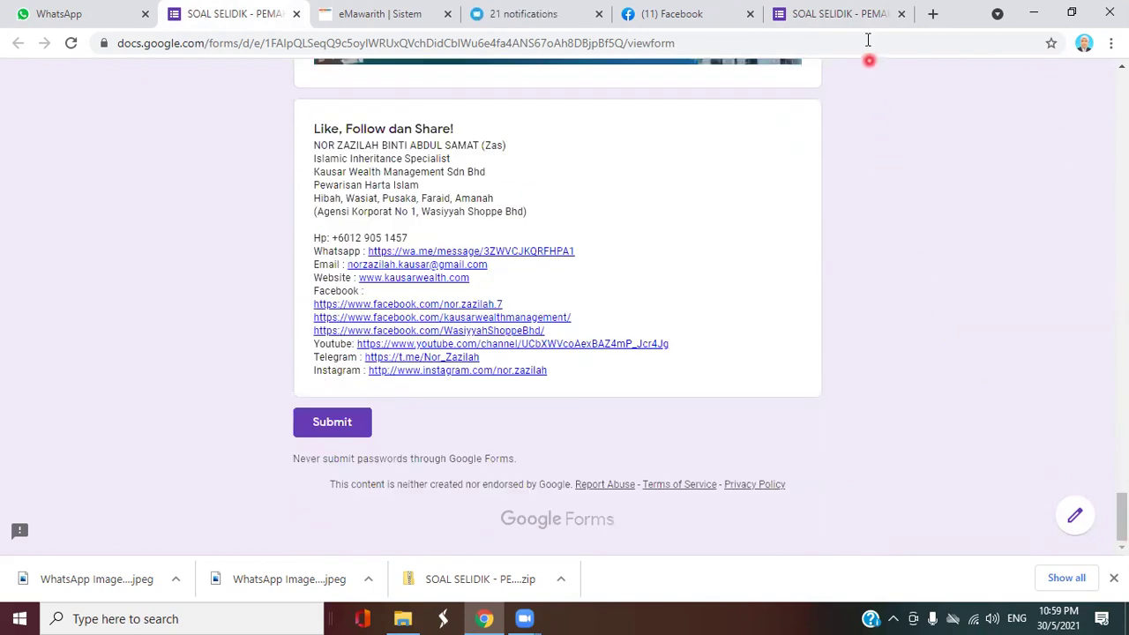
Return to the form editor and examine the introduction, the 12 golongan question, the promotion image and the closing contact section.
left_click(832, 18)
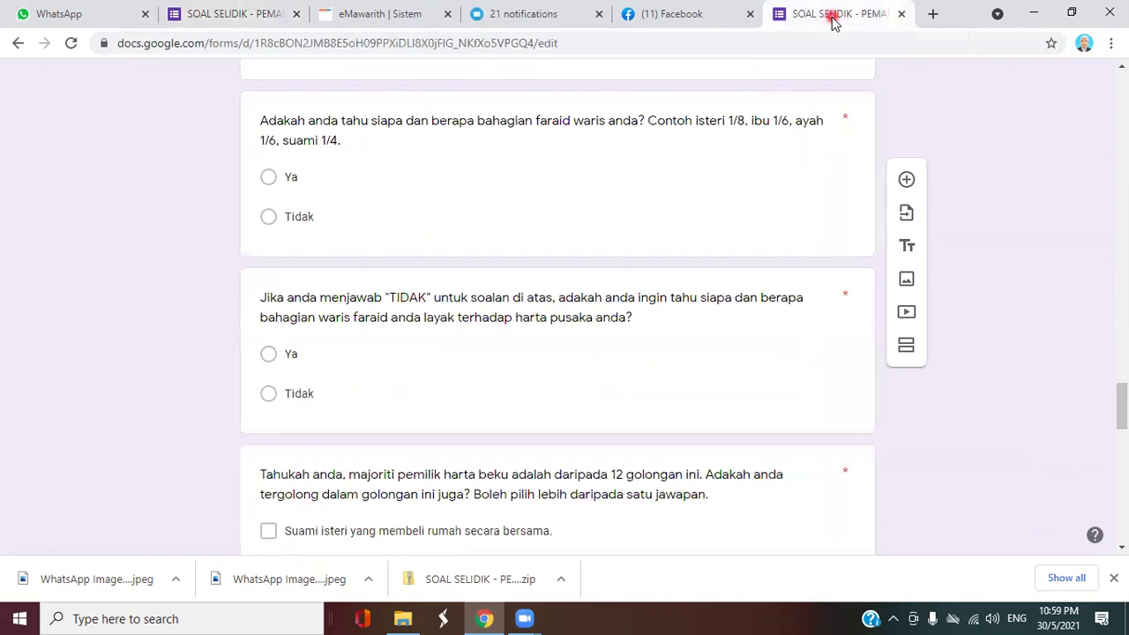
left_click_drag(1122, 397, 1125, 82)
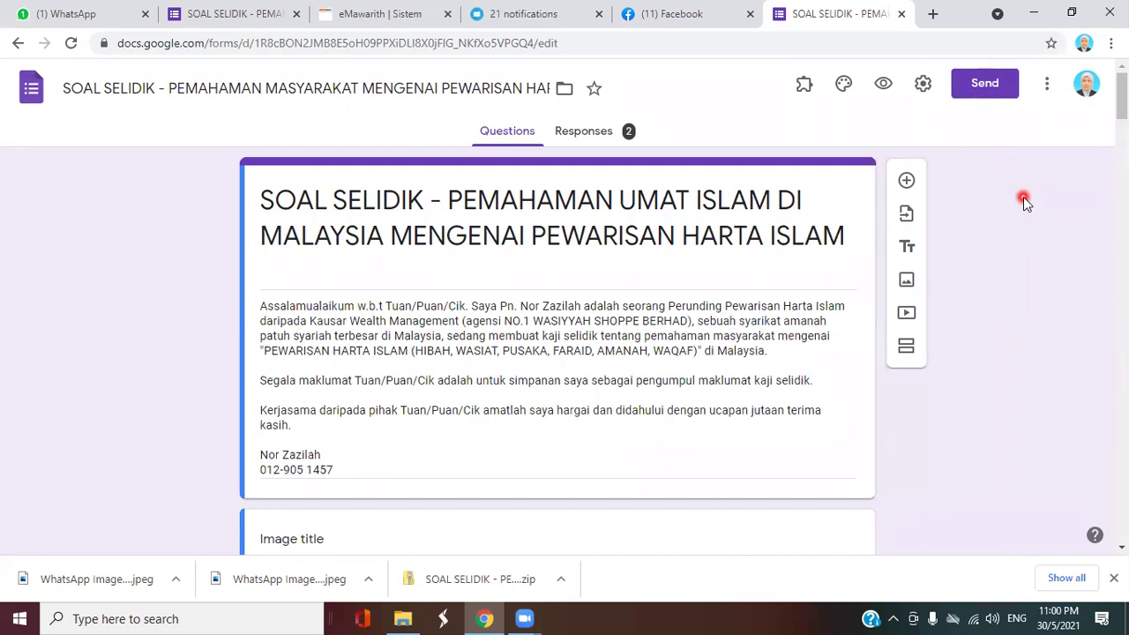
scroll(1024, 201, "down", 2)
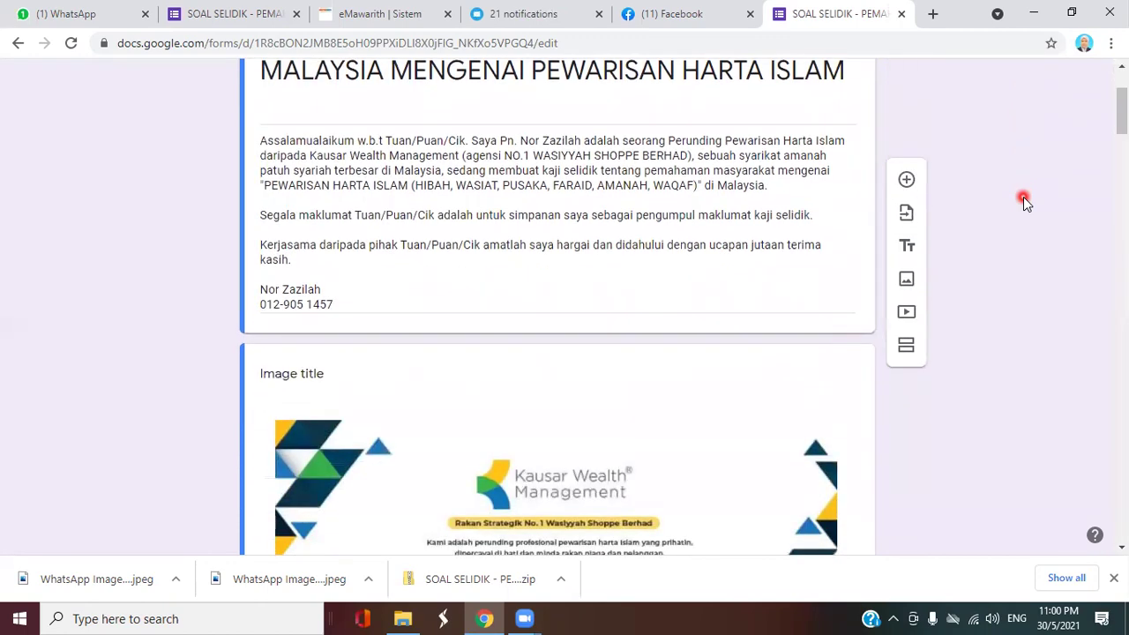
left_click_drag(1121, 113, 1124, 514)
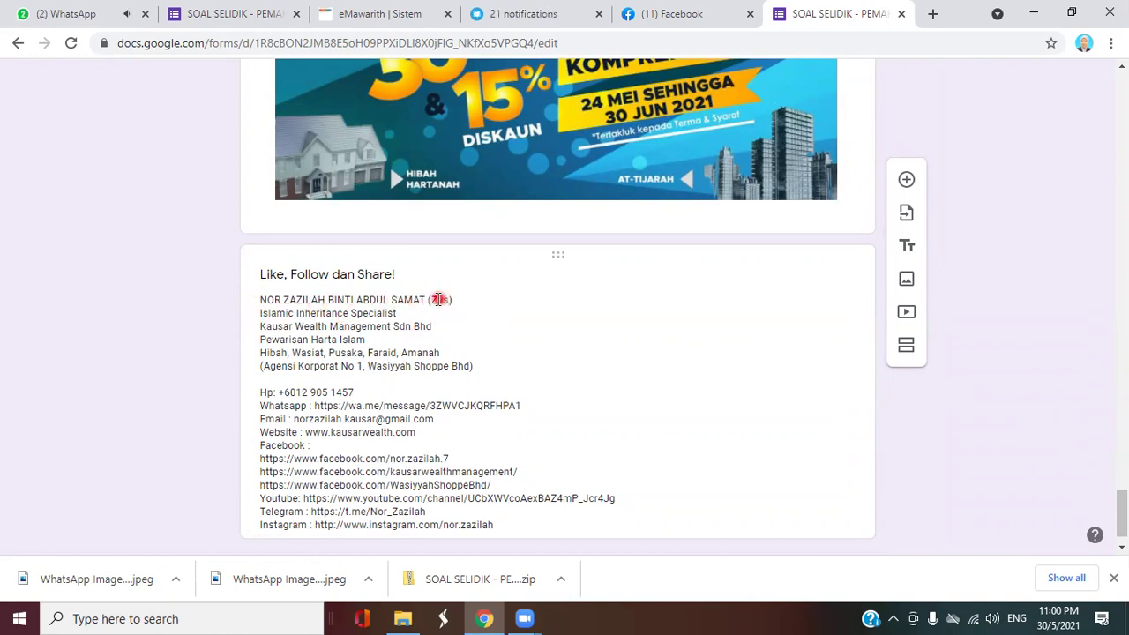
scroll(319, 321, "down", 1)
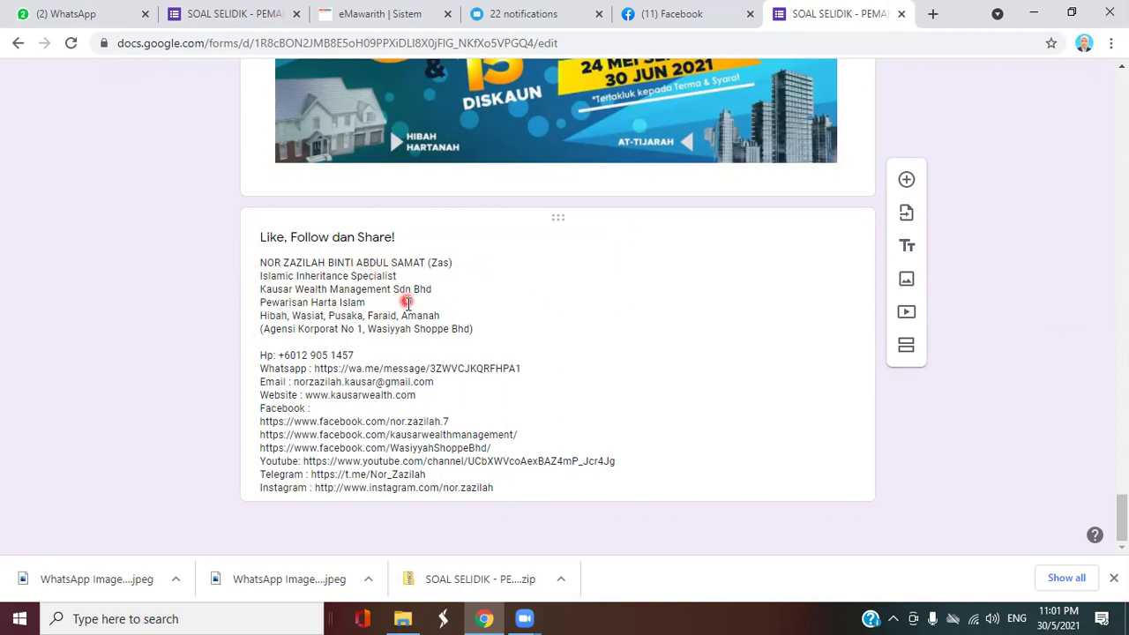
scroll(410, 306, "up", 9)
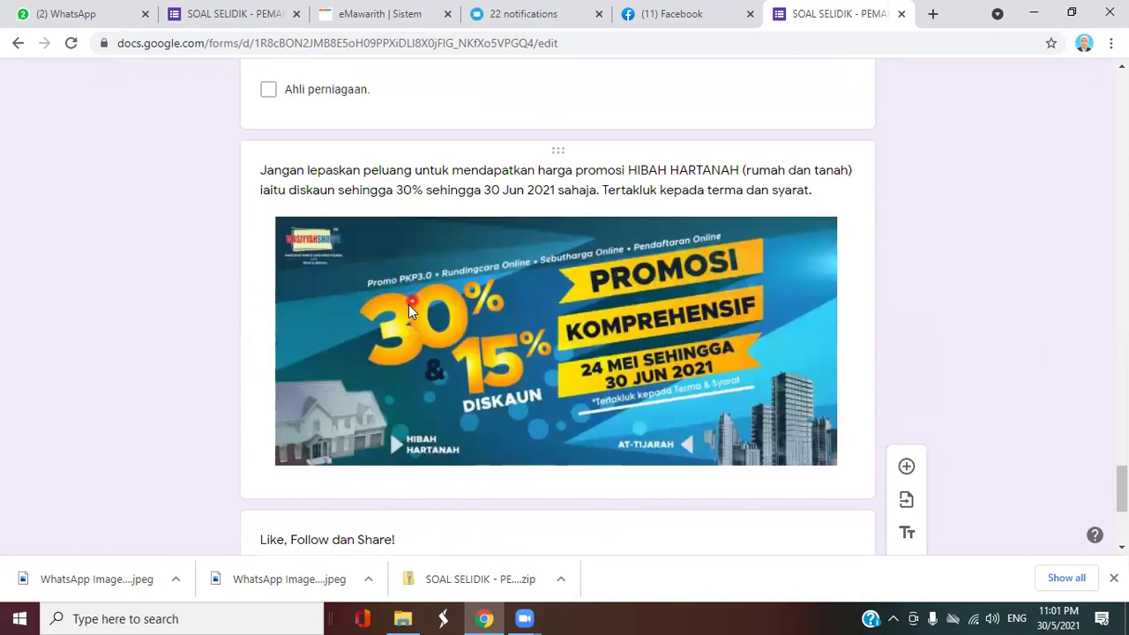
scroll(409, 311, "up", 2)
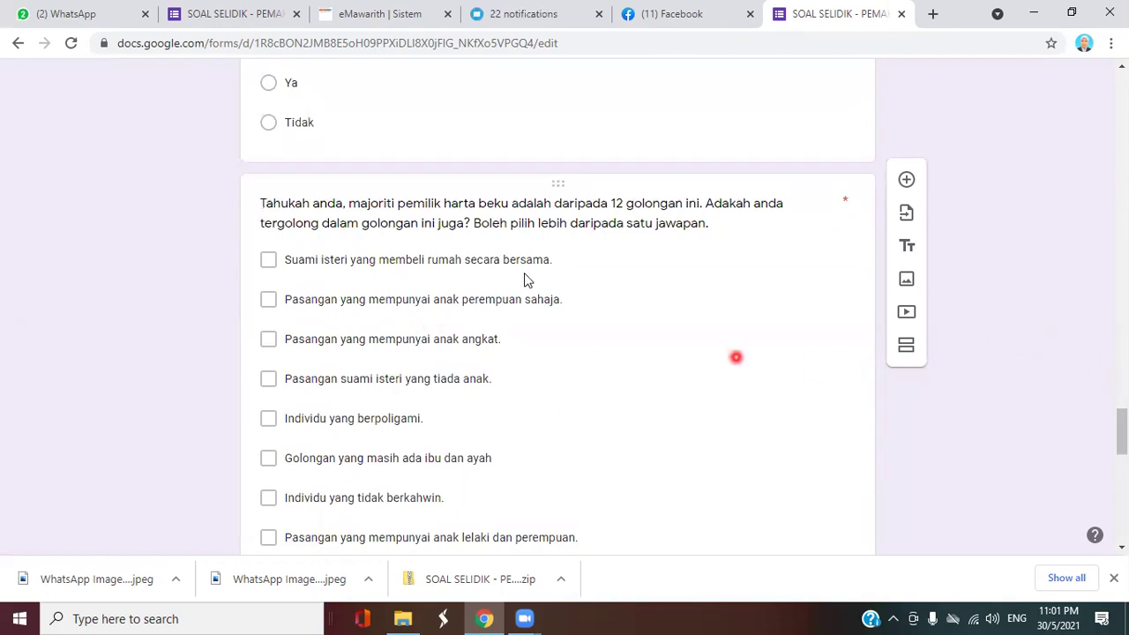
scroll(1002, 466, "down", 10)
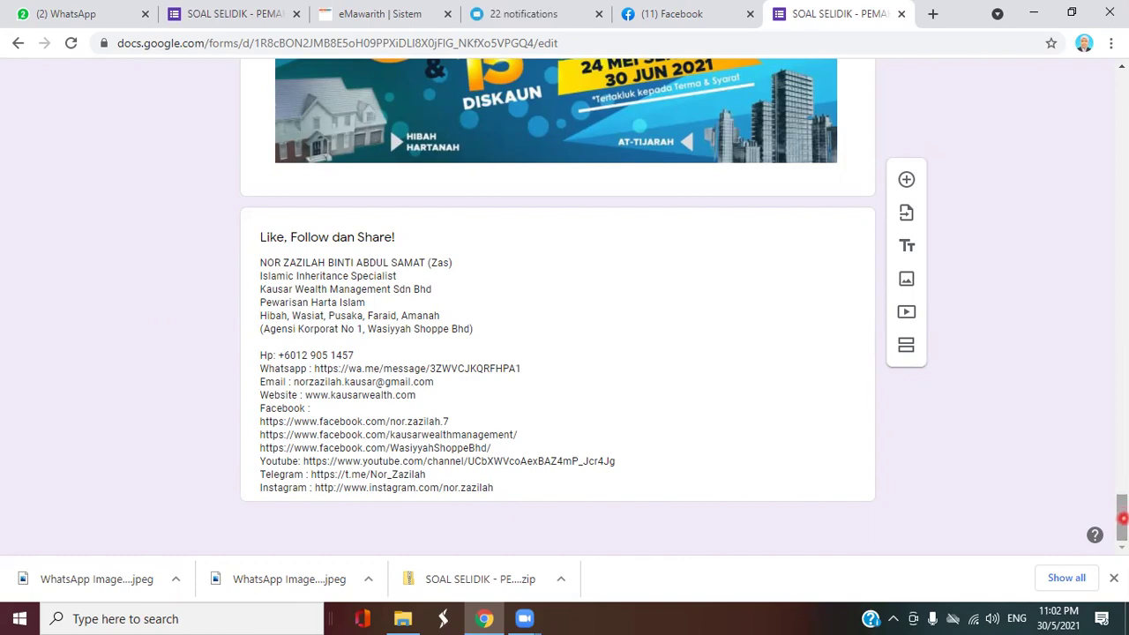
Open the form's sending options, choose sharing by link with the URL shortened, and copy the link.
left_click_drag(1122, 519, 1123, 96)
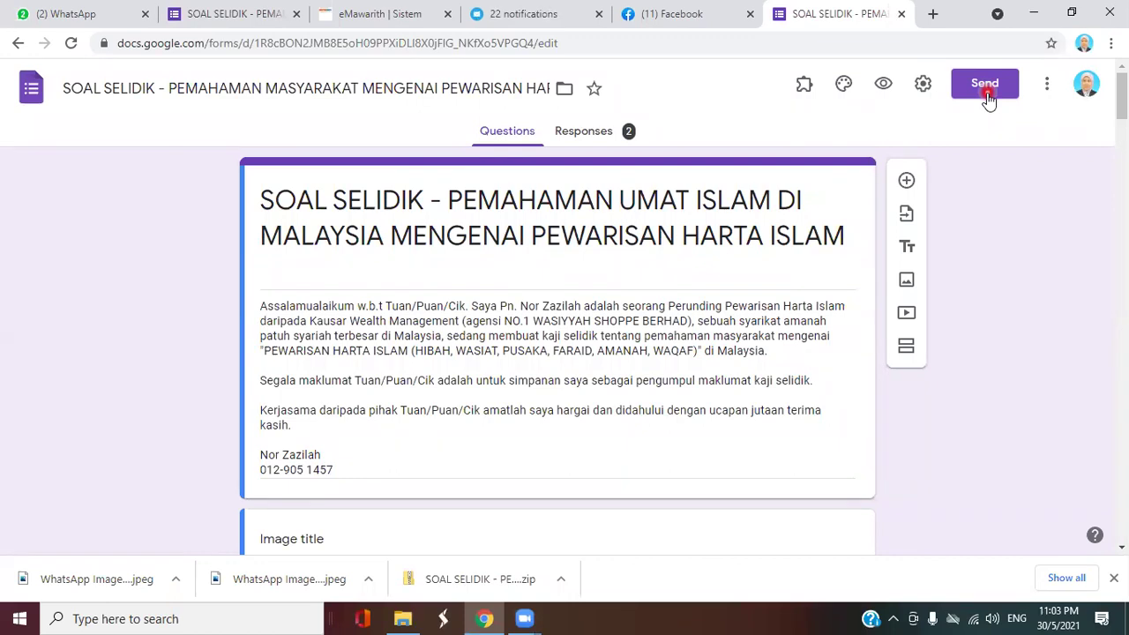
left_click(987, 86)
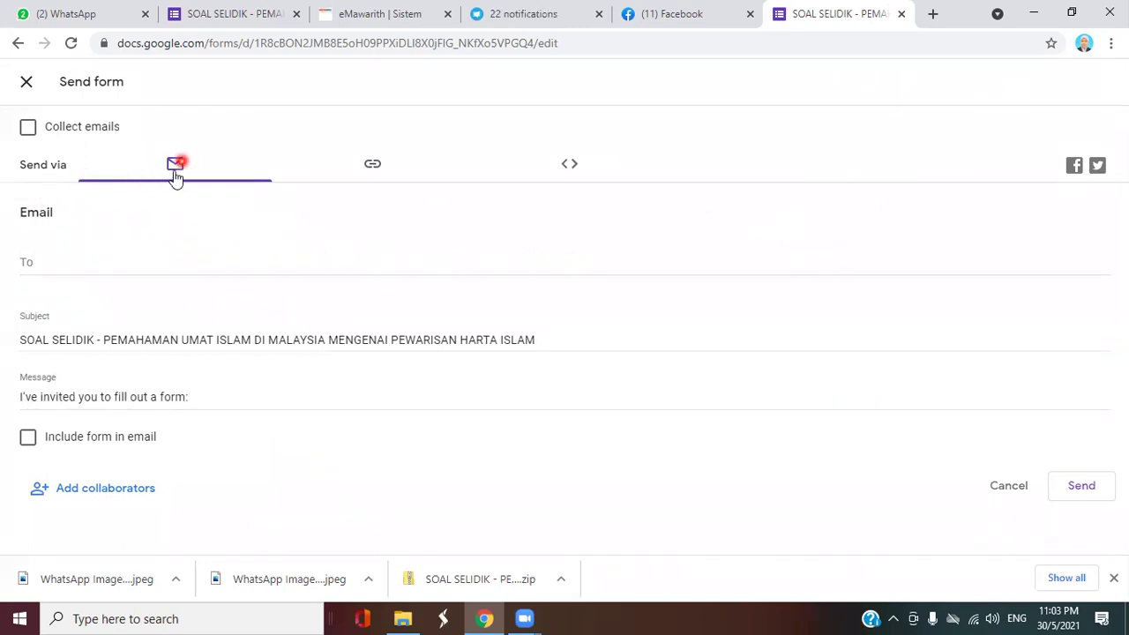
left_click(373, 167)
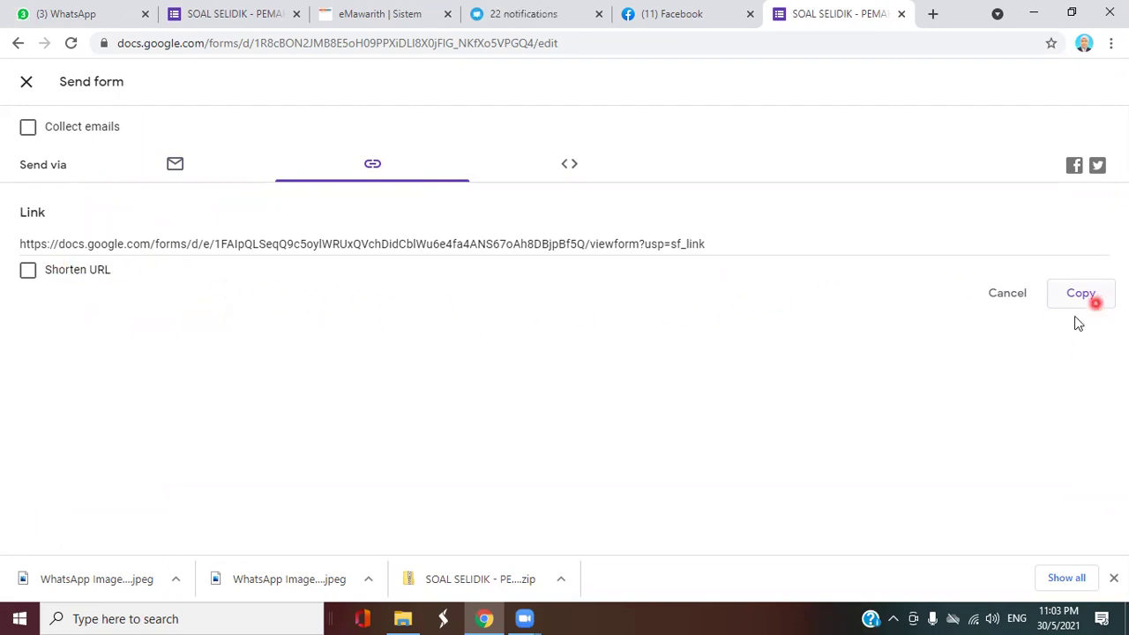
left_click(31, 276)
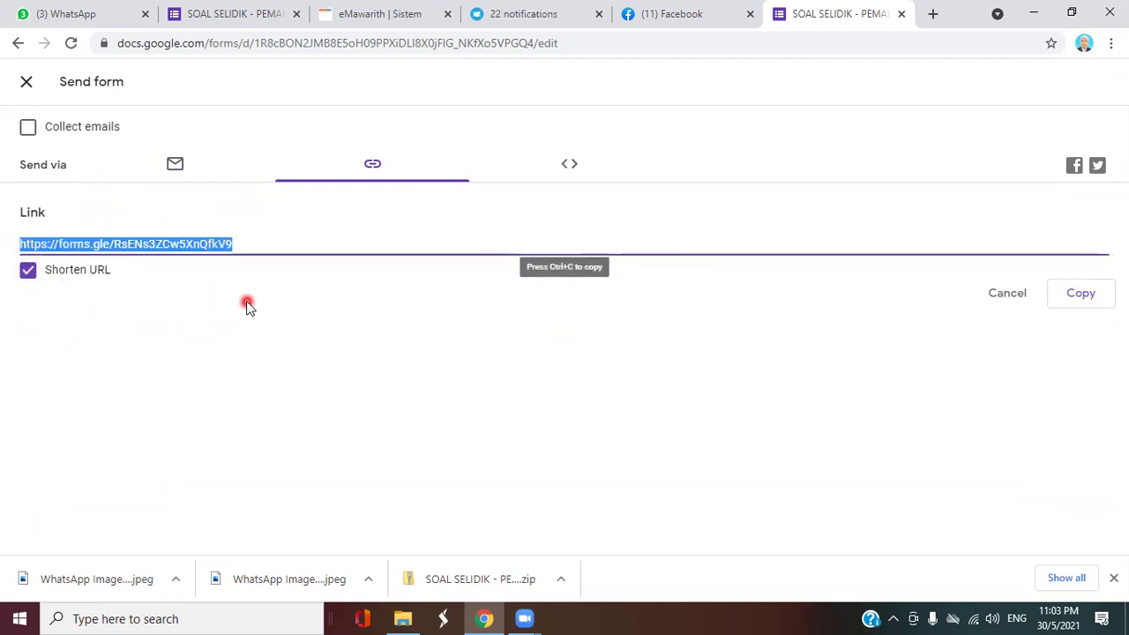
left_click(31, 281)
left_click(1080, 302)
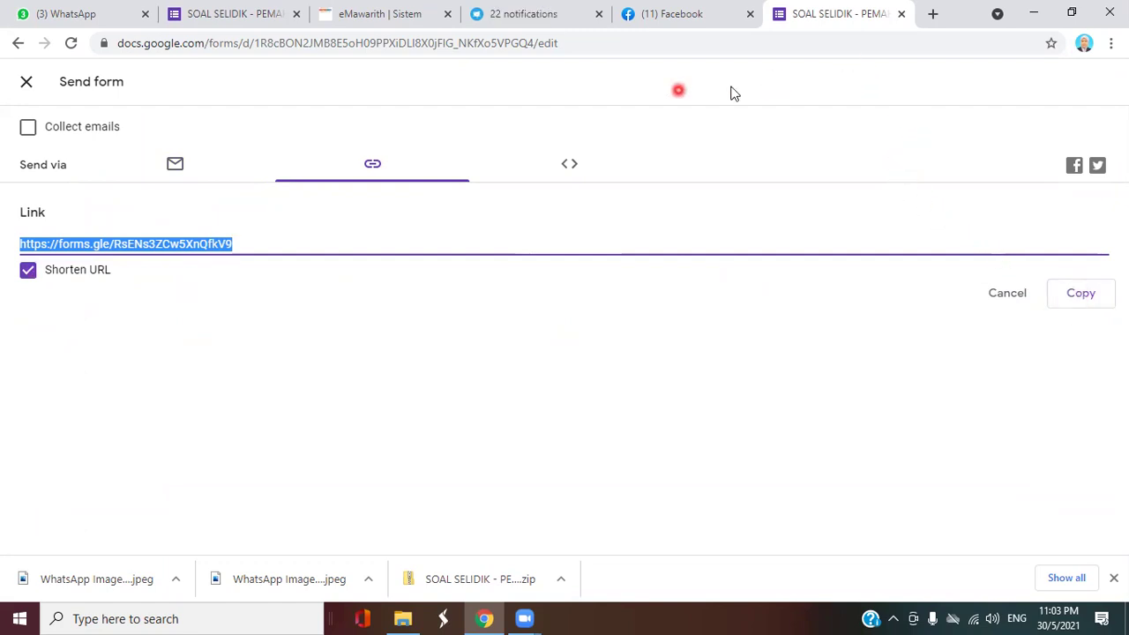
Switch to WhatsApp Web and open the Siapkn homework berjemaah group to read its newest messages.
left_click(76, 13)
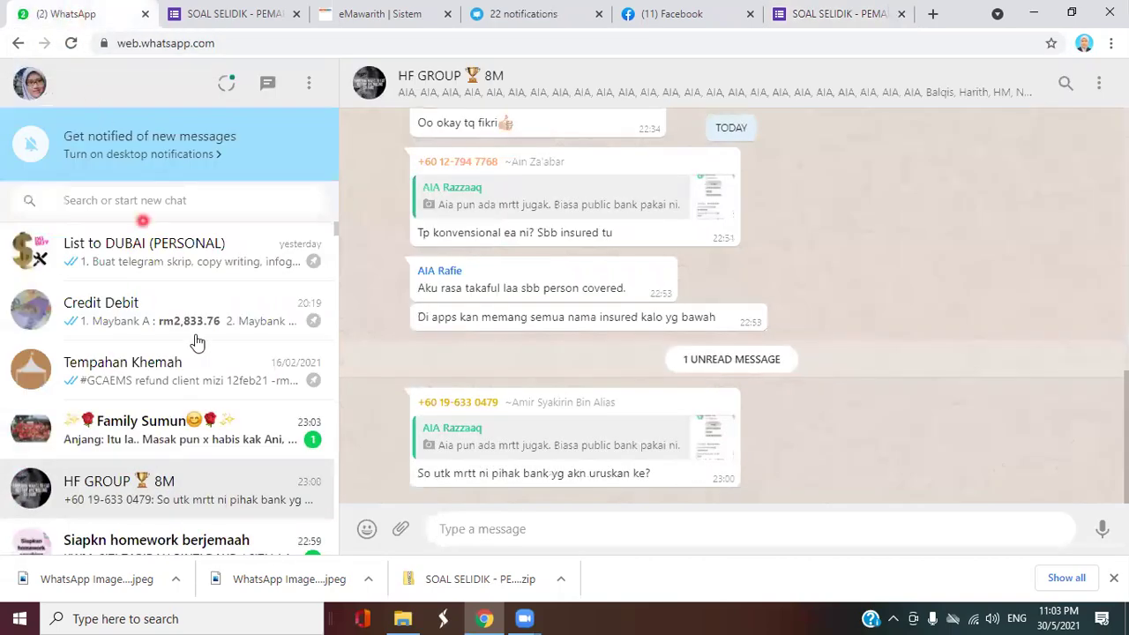
scroll(174, 450, "down", 2)
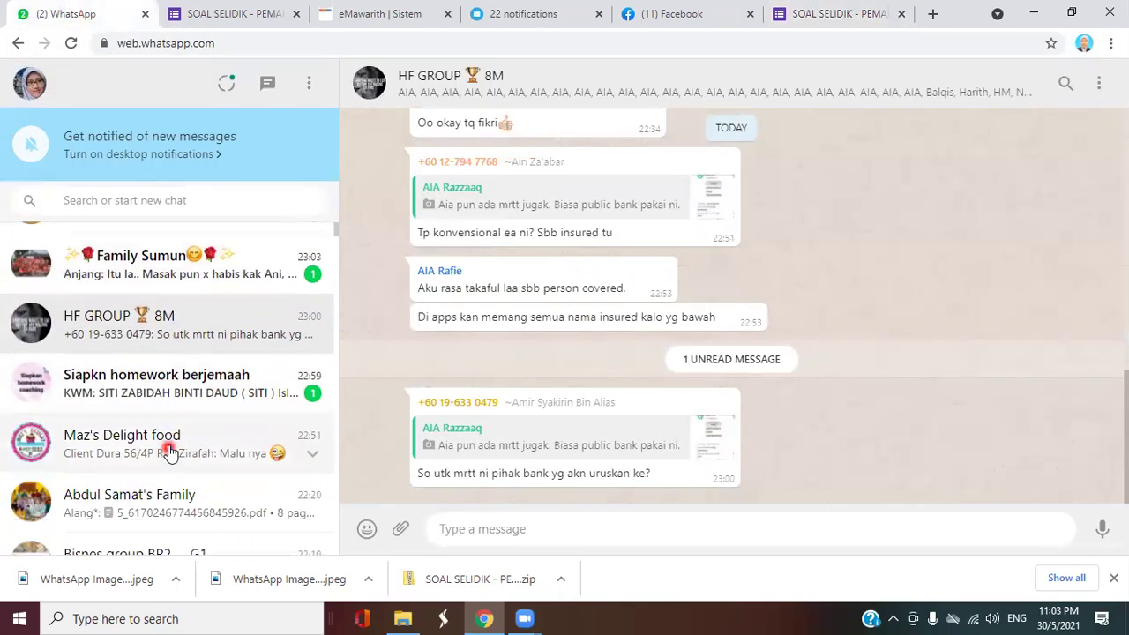
left_click(166, 389)
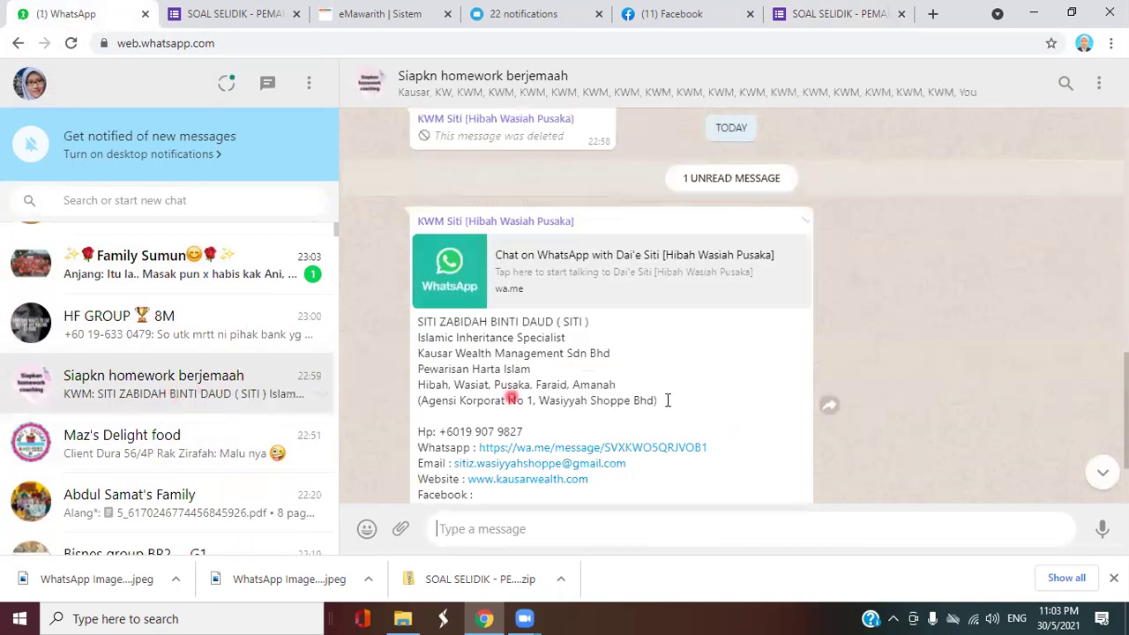
scroll(923, 397, "down", 2)
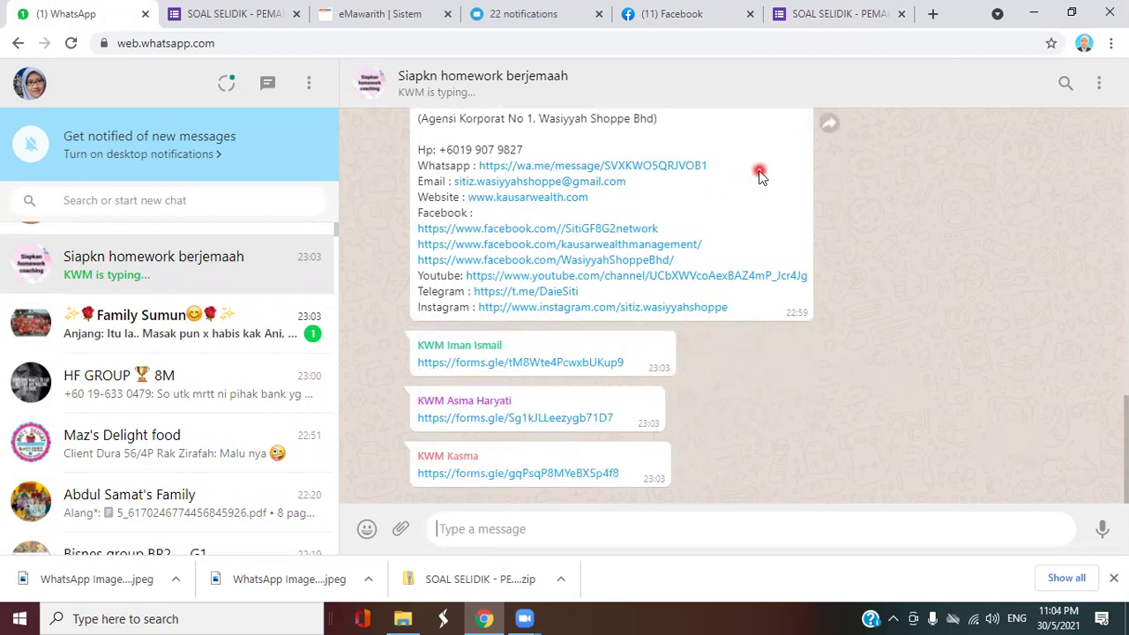
Return to the form's sending options and select the shortened link.
left_click(831, 15)
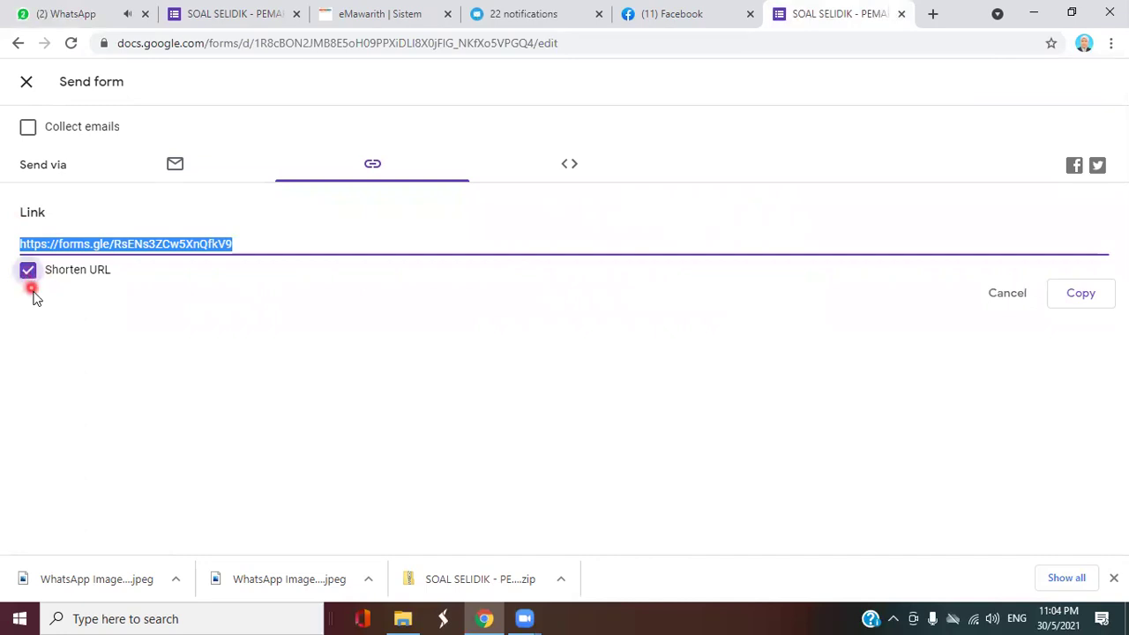
left_click(300, 247)
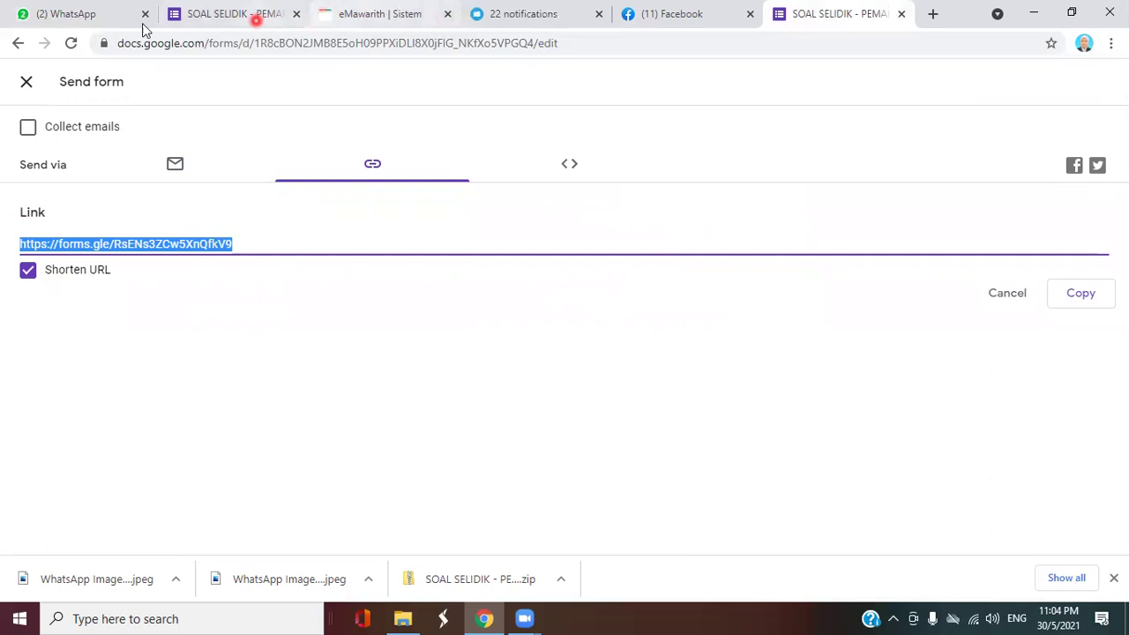
Go back to the WhatsApp group and find the earlier message containing the survey invitation text and form link.
left_click(68, 16)
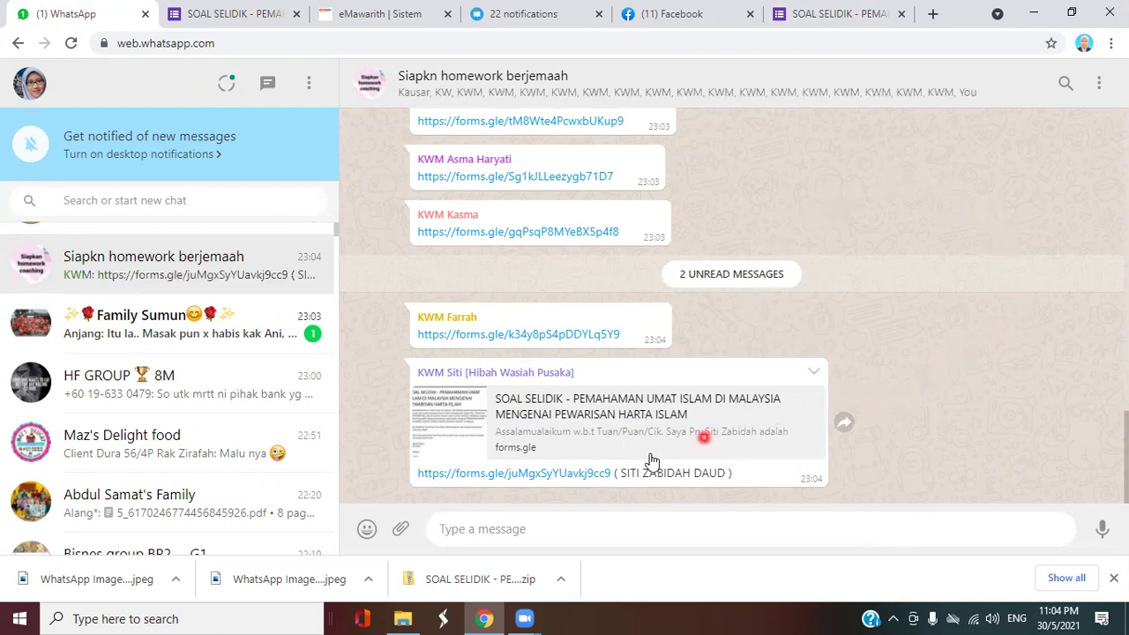
scroll(865, 386, "up", 15)
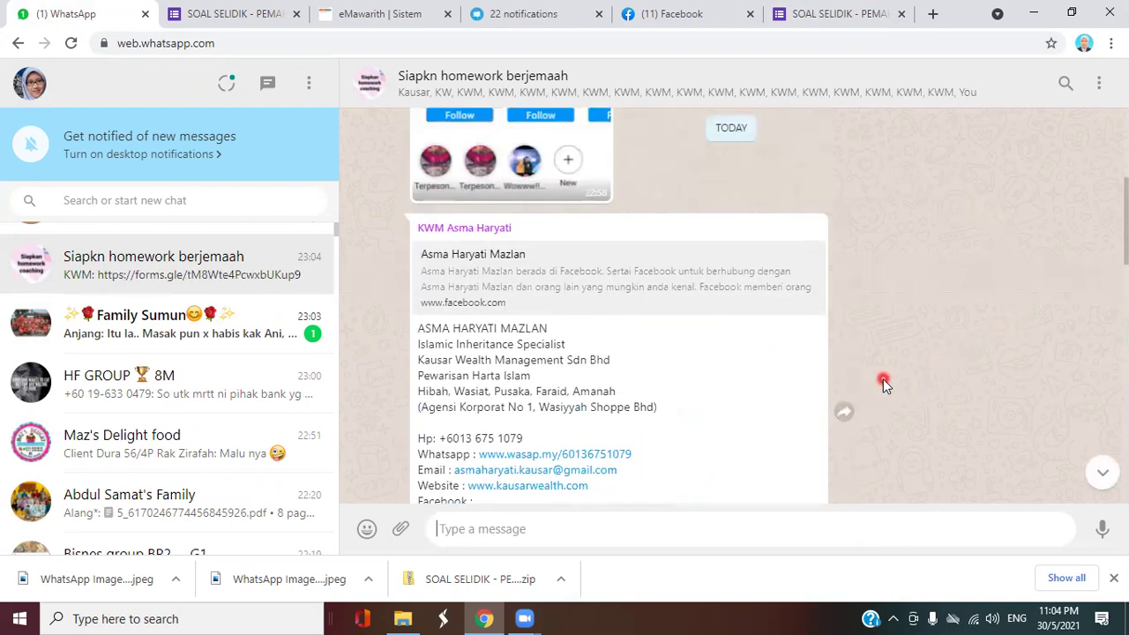
scroll(970, 335, "up", 15)
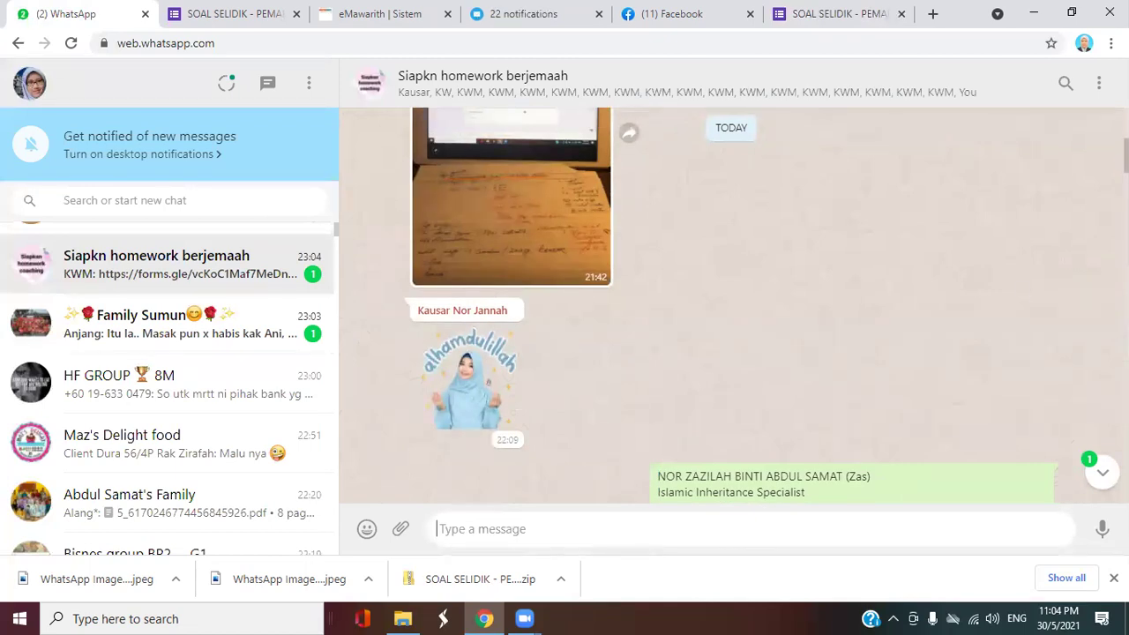
scroll(1012, 428, "down", 20)
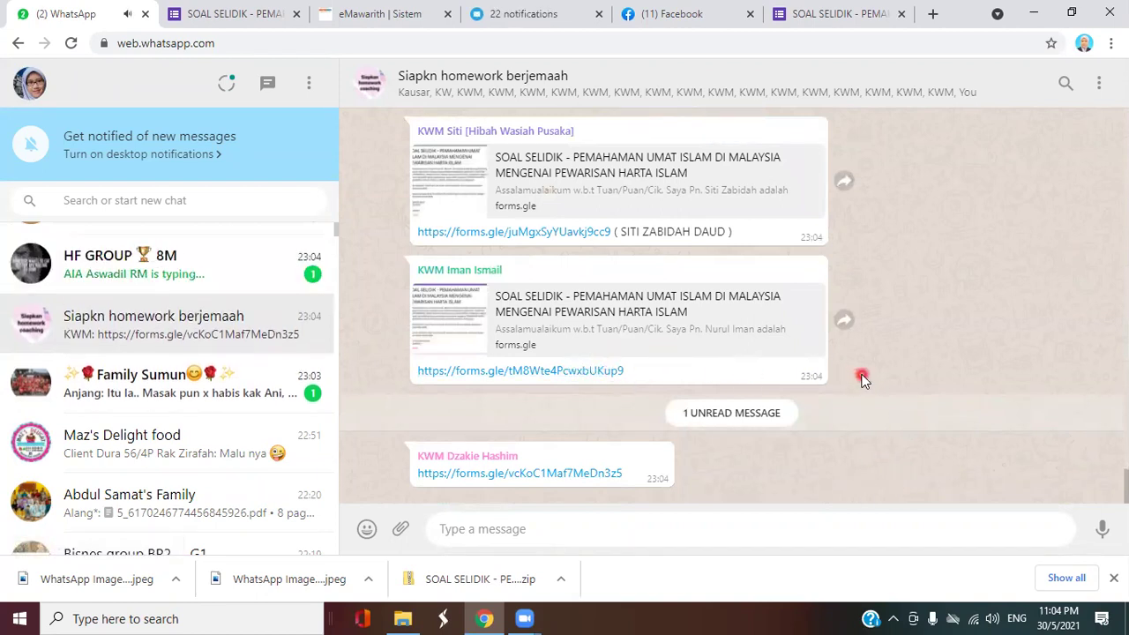
scroll(1040, 393, "up", 2)
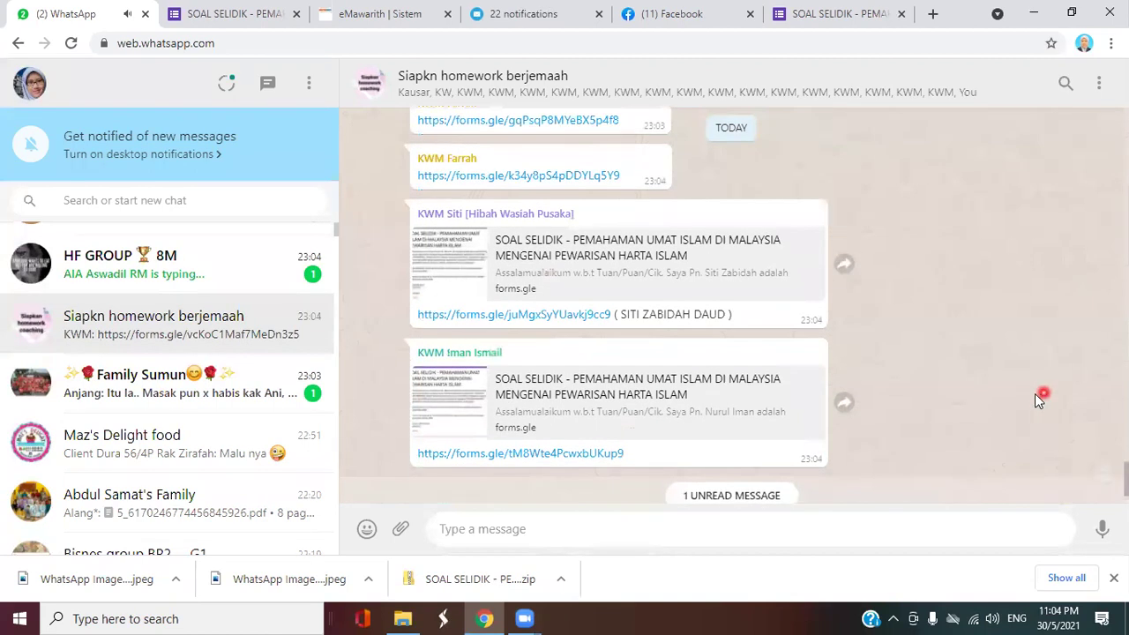
scroll(732, 309, "up", 8)
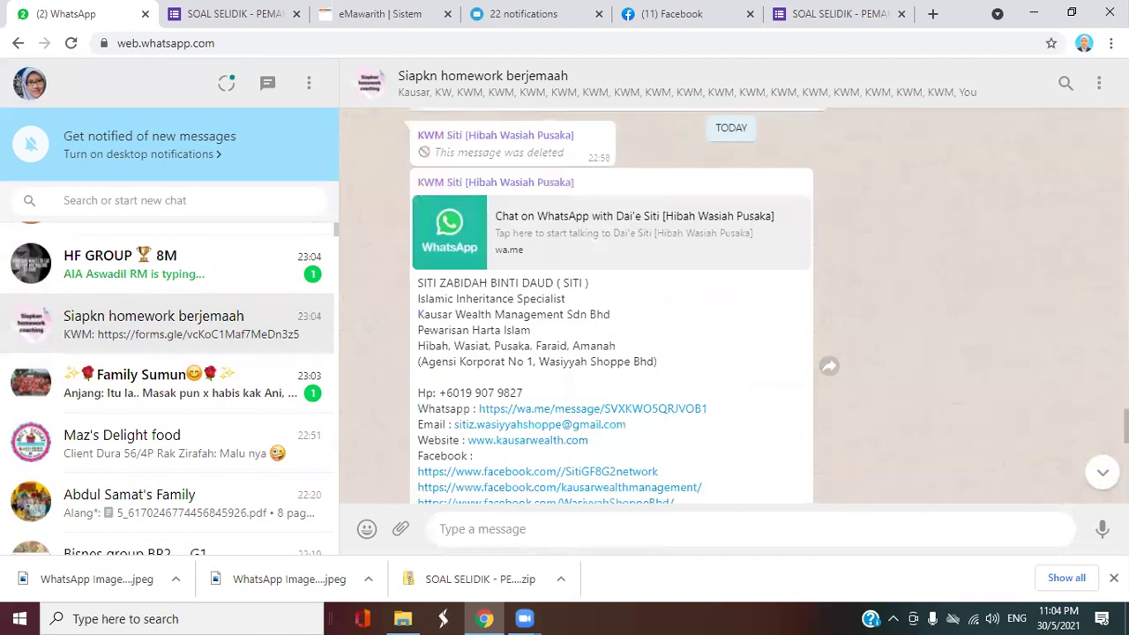
scroll(732, 309, "up", 10)
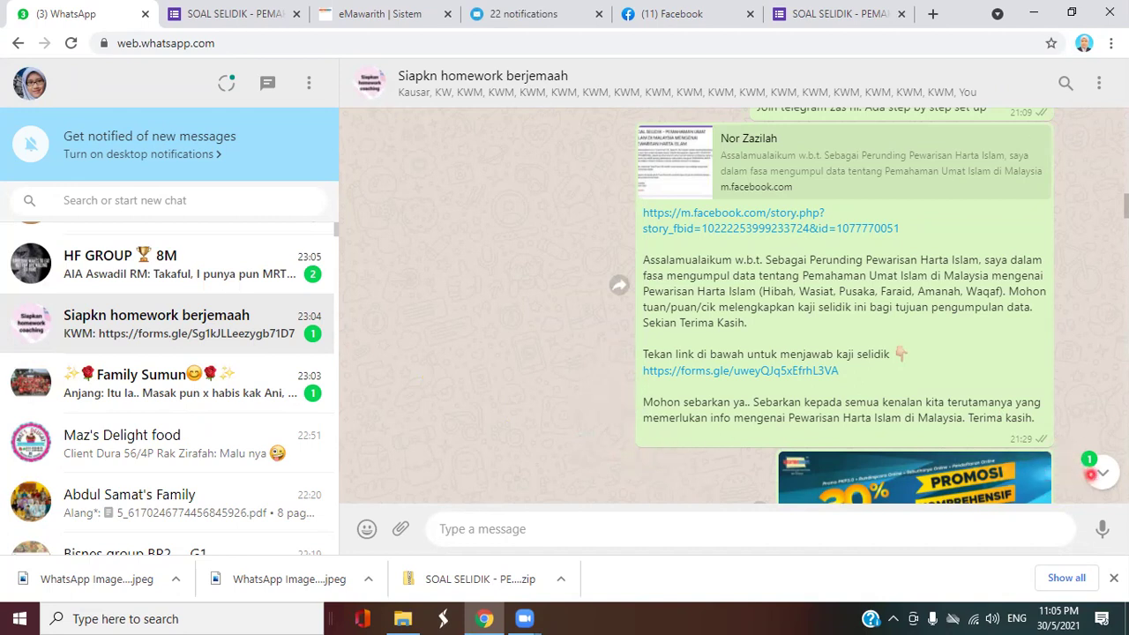
Revisit the form's sending options and the published survey's closing contact section.
left_click(839, 14)
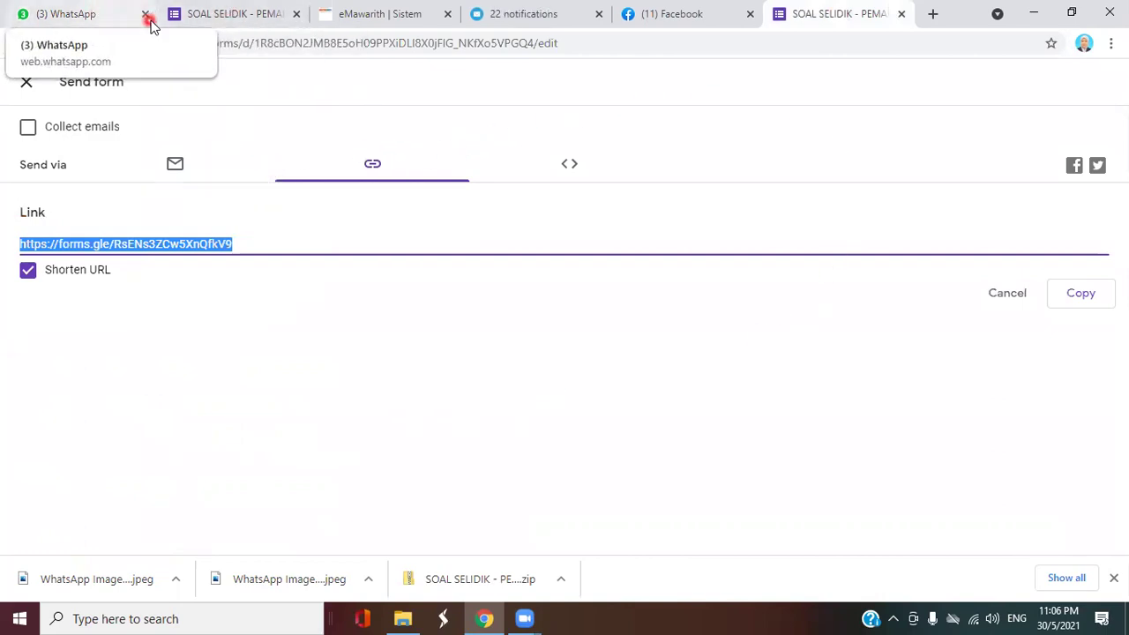
left_click(215, 19)
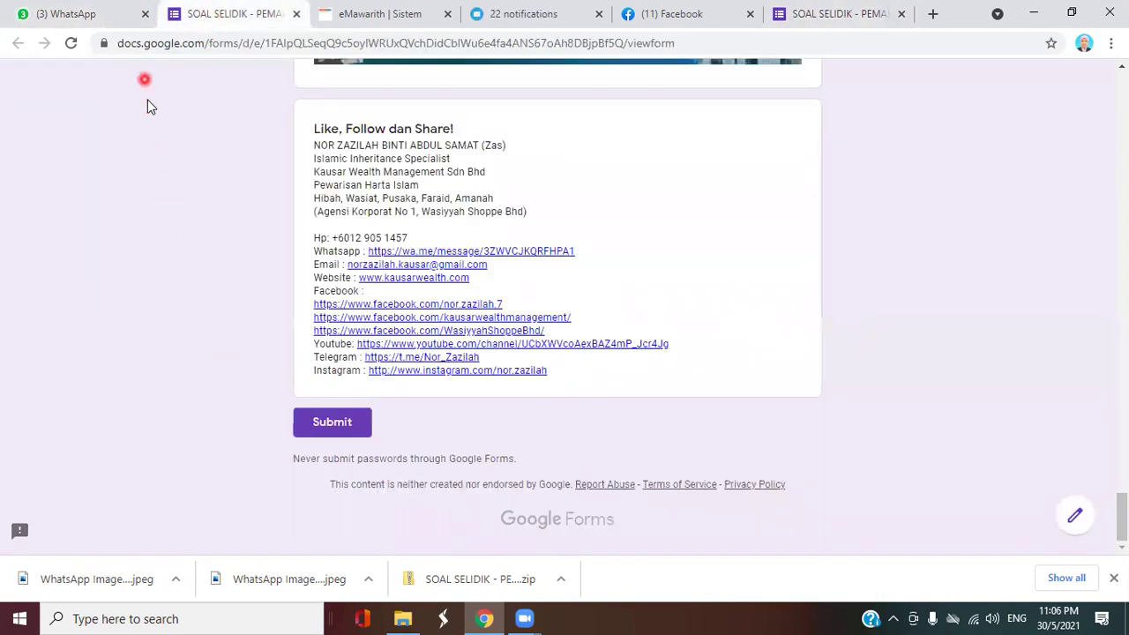
Return to the WhatsApp group and review the shortened survey links posted by its members.
left_click(101, 19)
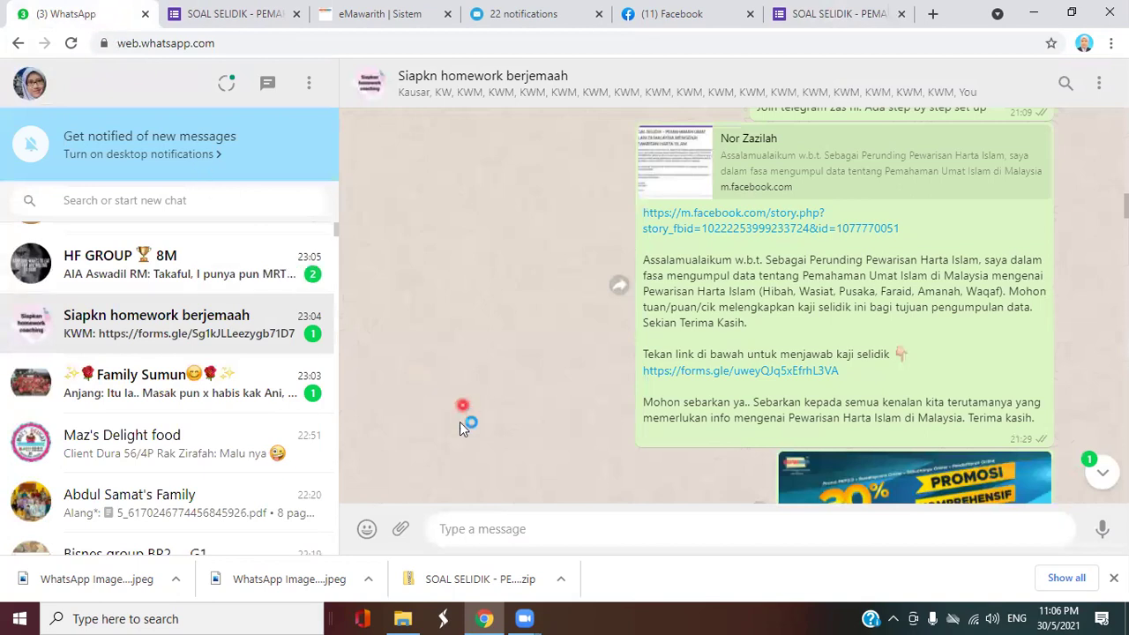
scroll(469, 418, "down", 10)
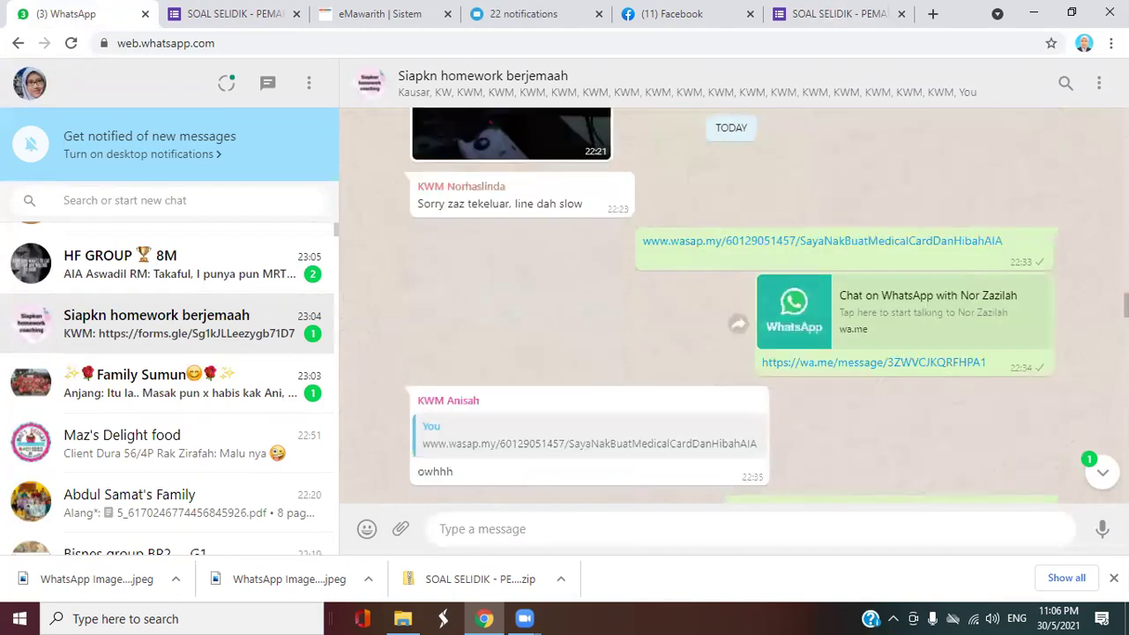
scroll(999, 434, "down", 10)
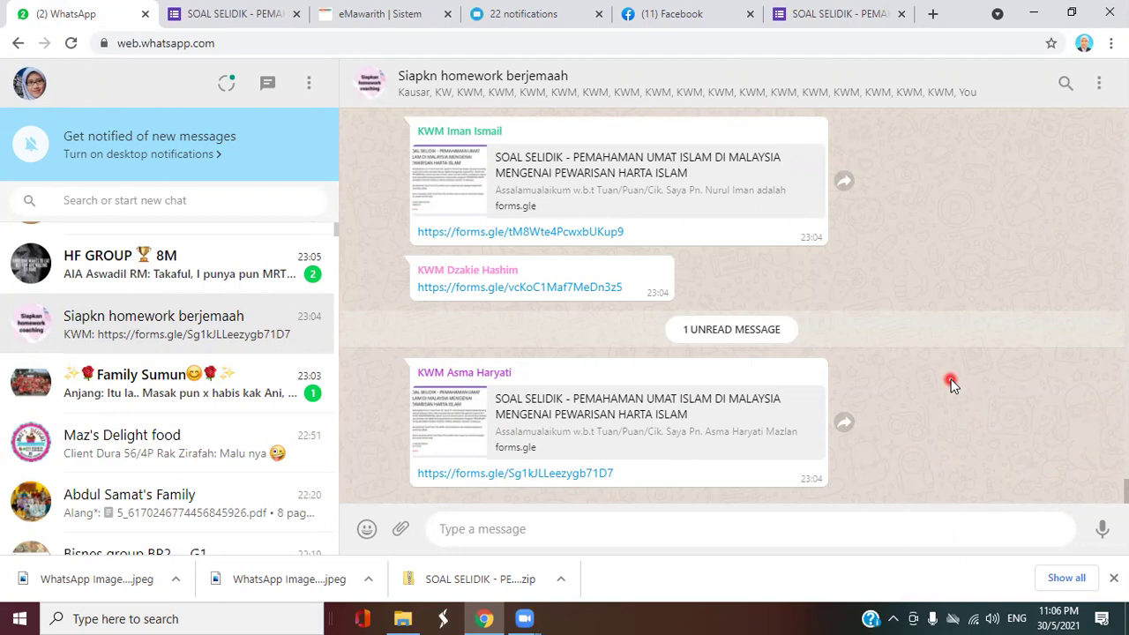
scroll(778, 349, "up", 5)
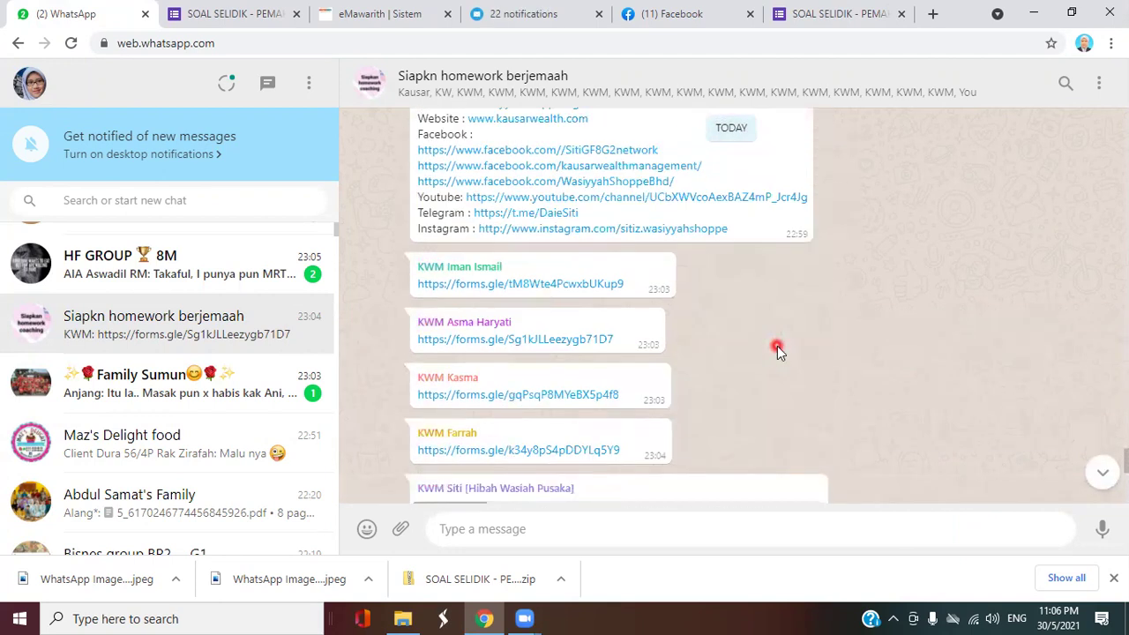
scroll(778, 350, "down", 3)
scroll(778, 352, "up", 3)
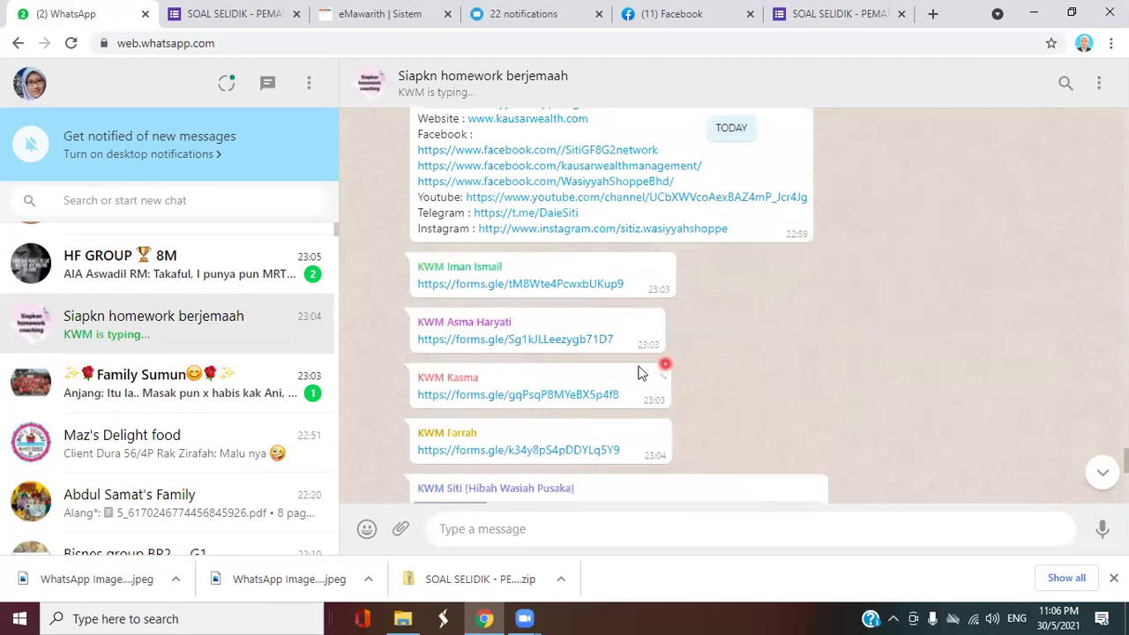
scroll(529, 394, "down", 2)
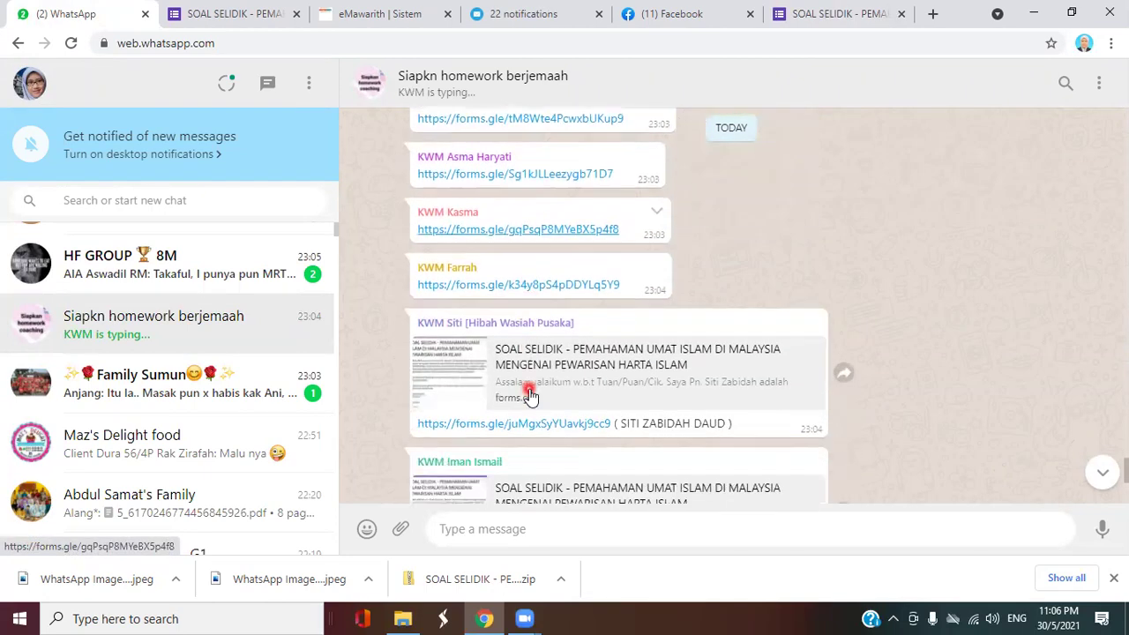
scroll(490, 304, "down", 3)
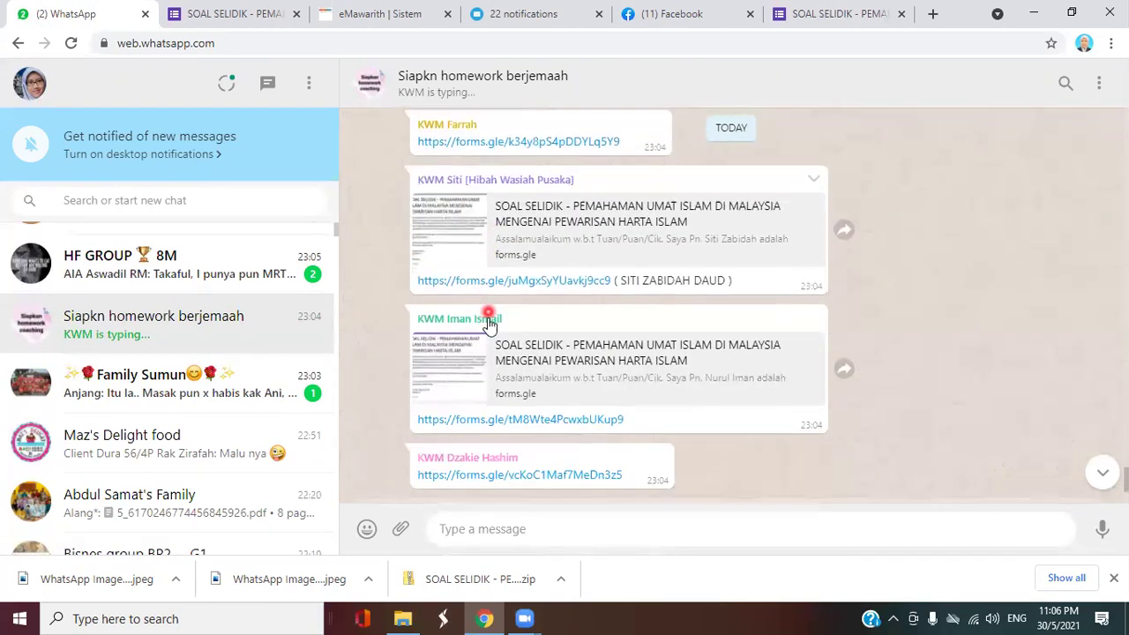
scroll(524, 439, "down", 2)
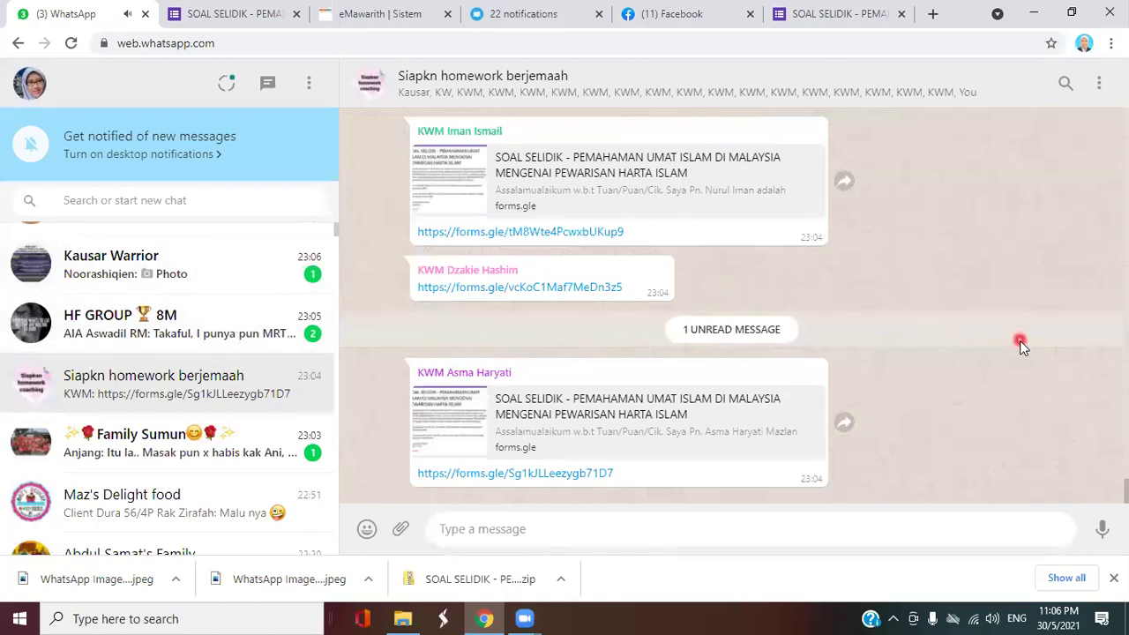
Go back through the group's chat history to the survey invitation shared with a Facebook post link.
scroll(1020, 343, "up", 6)
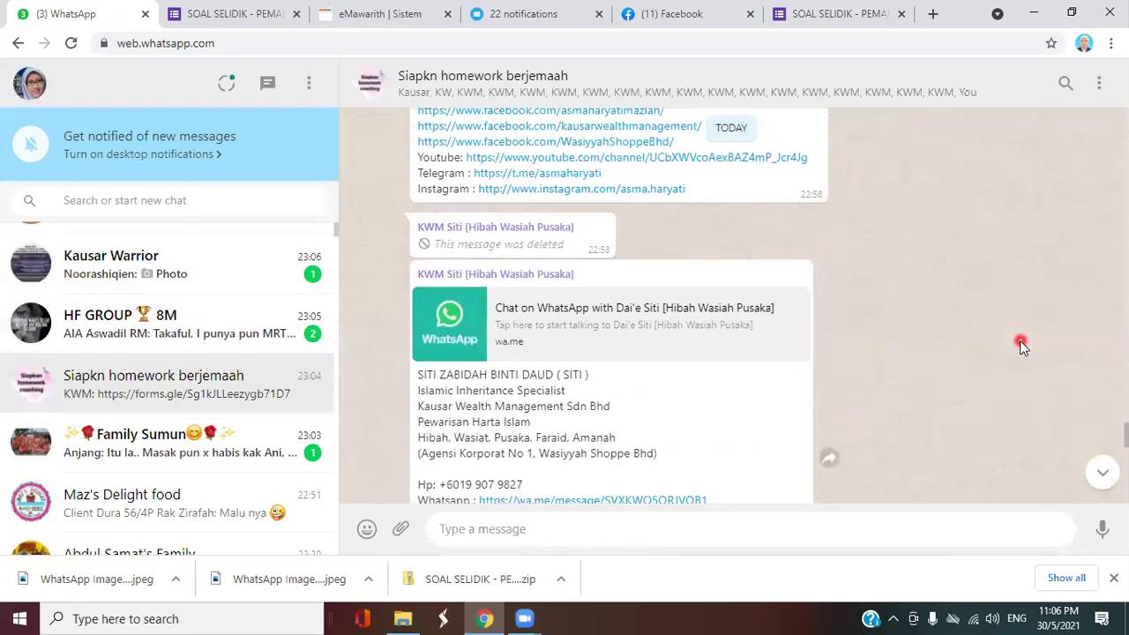
scroll(1020, 341, "down", 8)
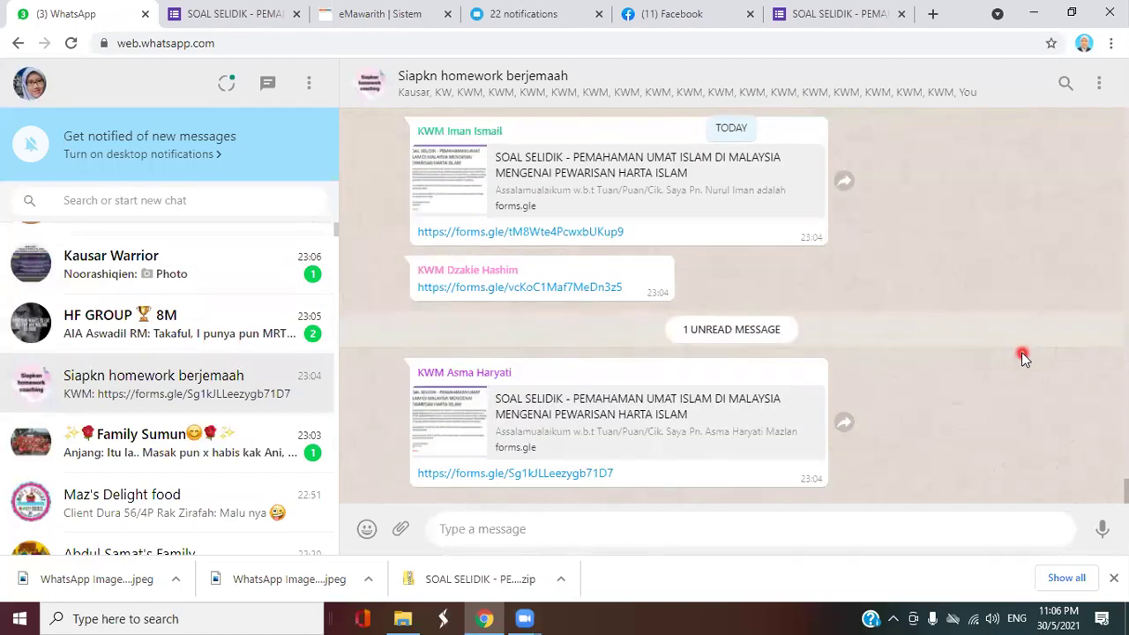
scroll(1021, 352, "up", 10)
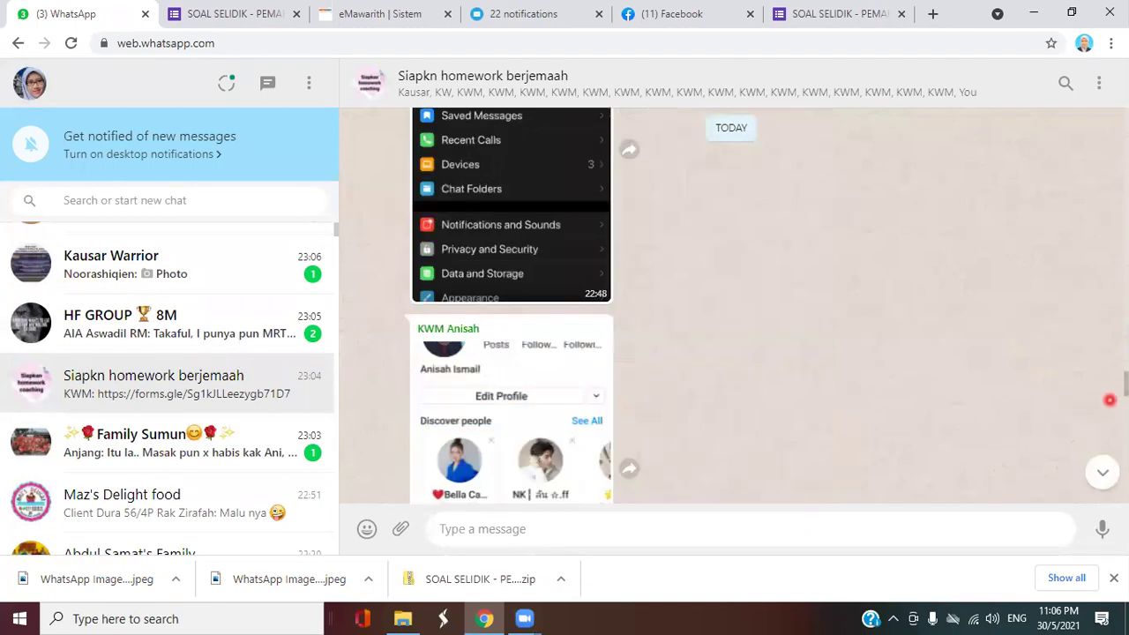
left_click_drag(1126, 388, 1126, 255)
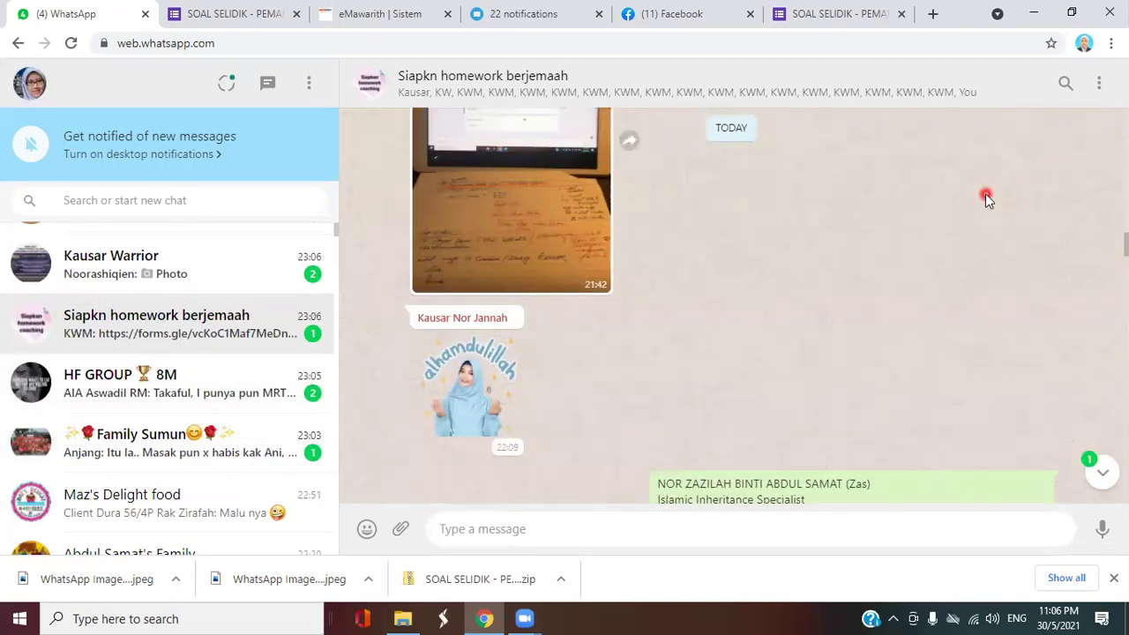
left_click_drag(1126, 243, 1126, 205)
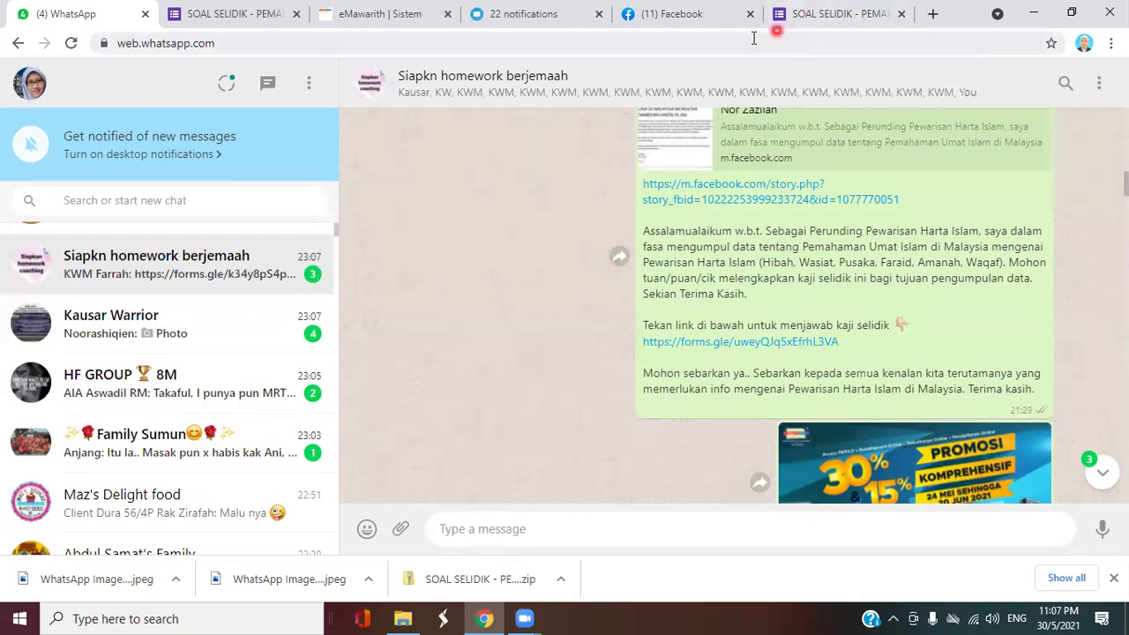
Switch to Facebook, open the account's own profile and find the post sharing the SOAL SELIDIK survey.
left_click(688, 13)
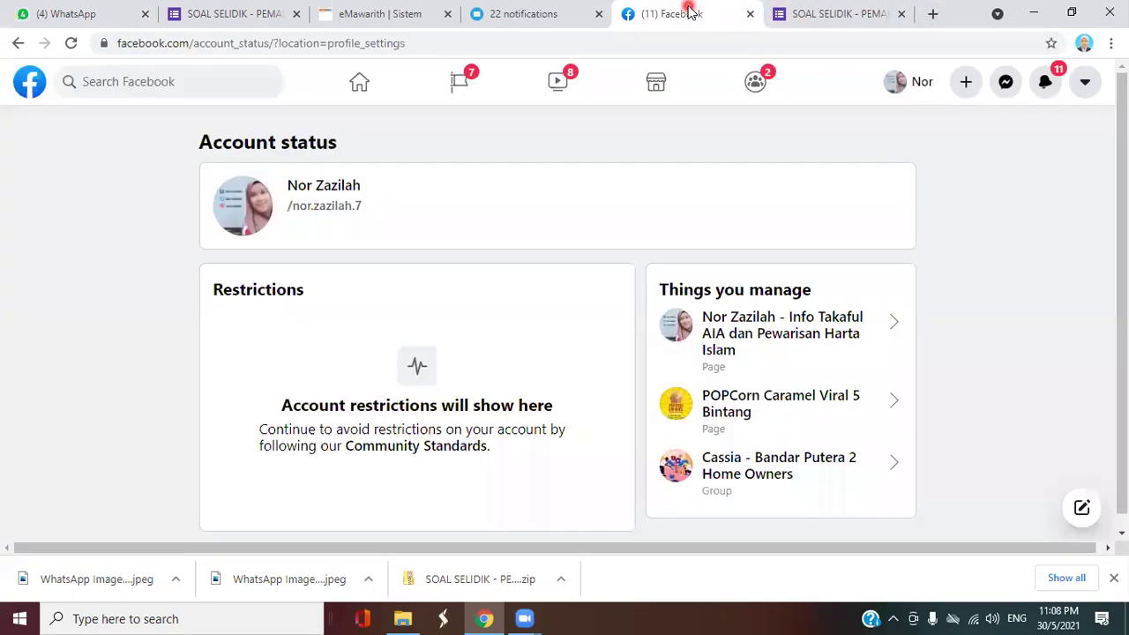
left_click(894, 86)
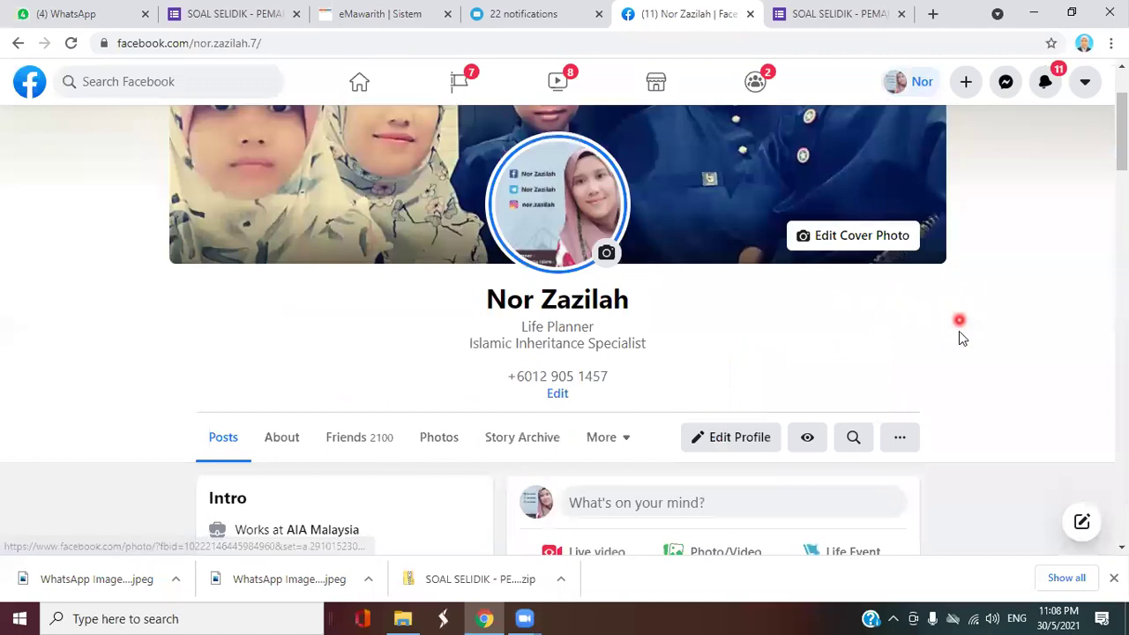
scroll(966, 358, "down", 15)
scroll(962, 370, "down", 10)
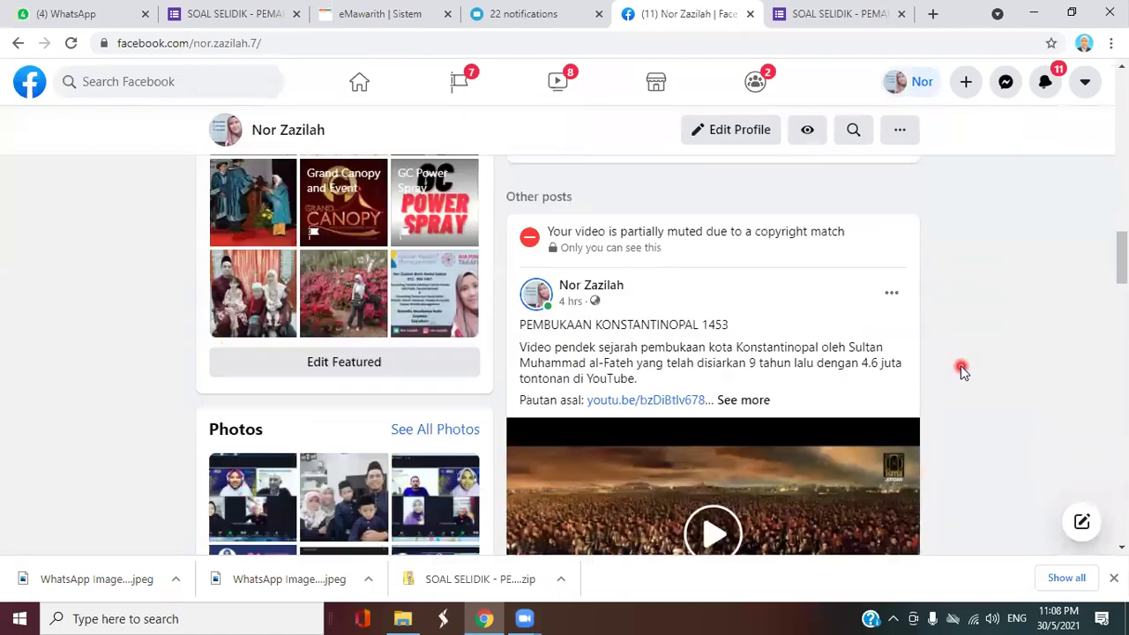
scroll(961, 370, "down", 8)
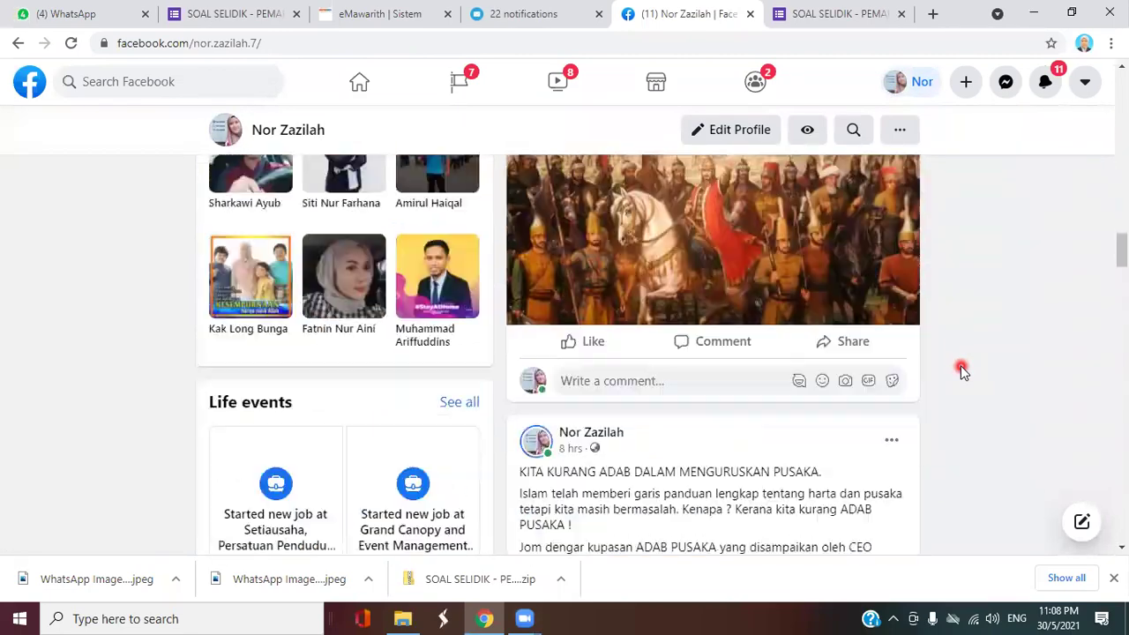
scroll(962, 371, "down", 5)
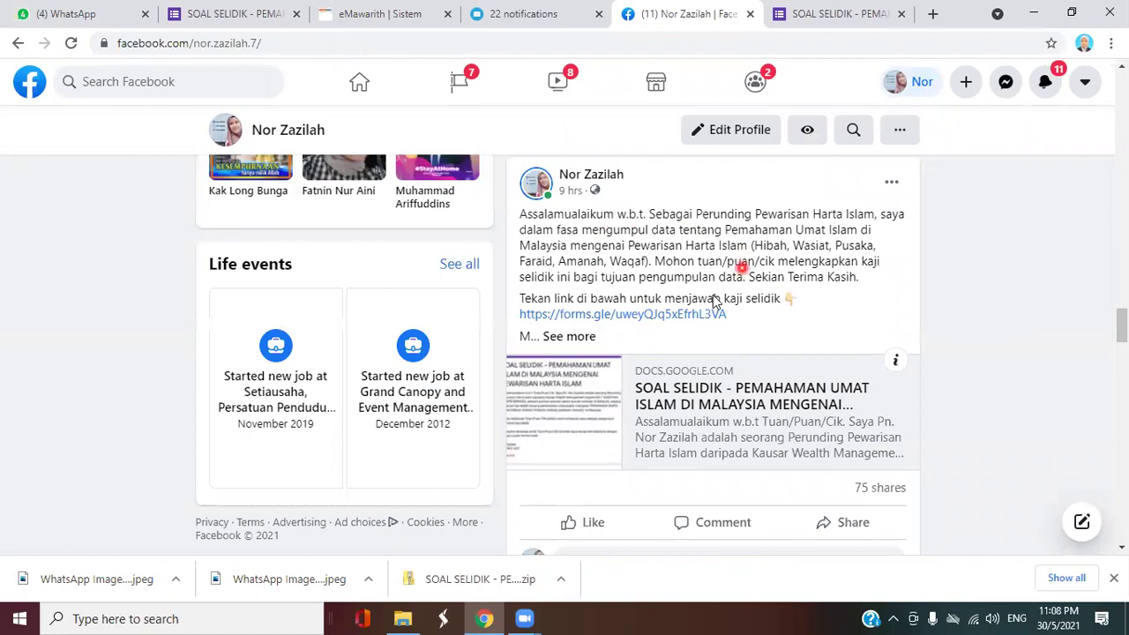
Expand the survey post's full text and review the actions available for the post, from saving its link to deleting it.
left_click(582, 336)
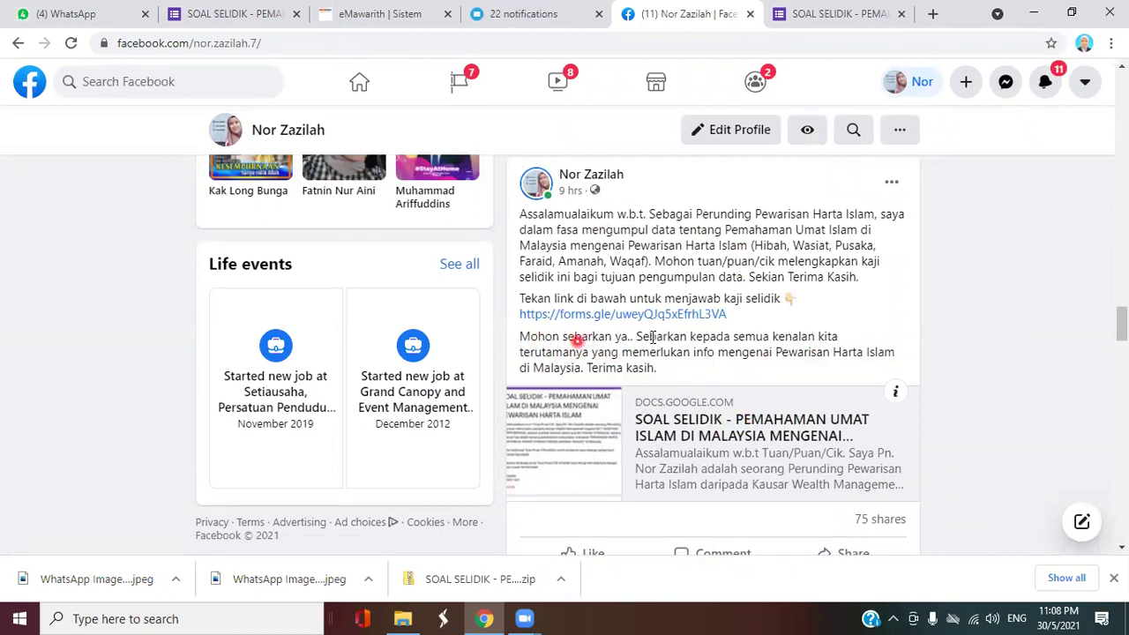
left_click(894, 182)
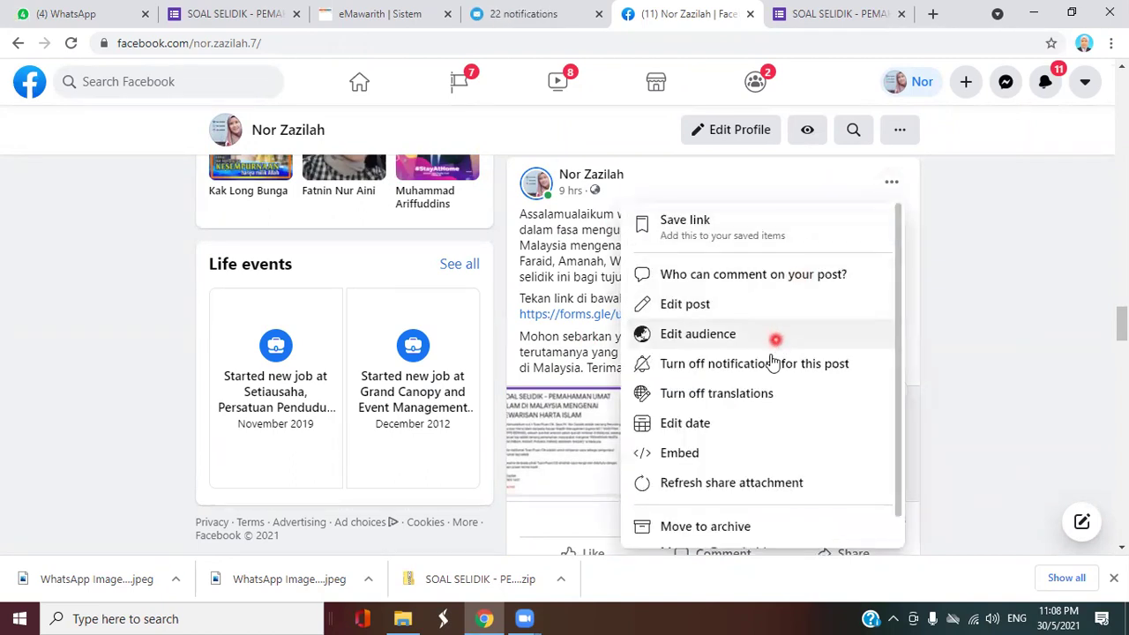
scroll(894, 352, "down", 1)
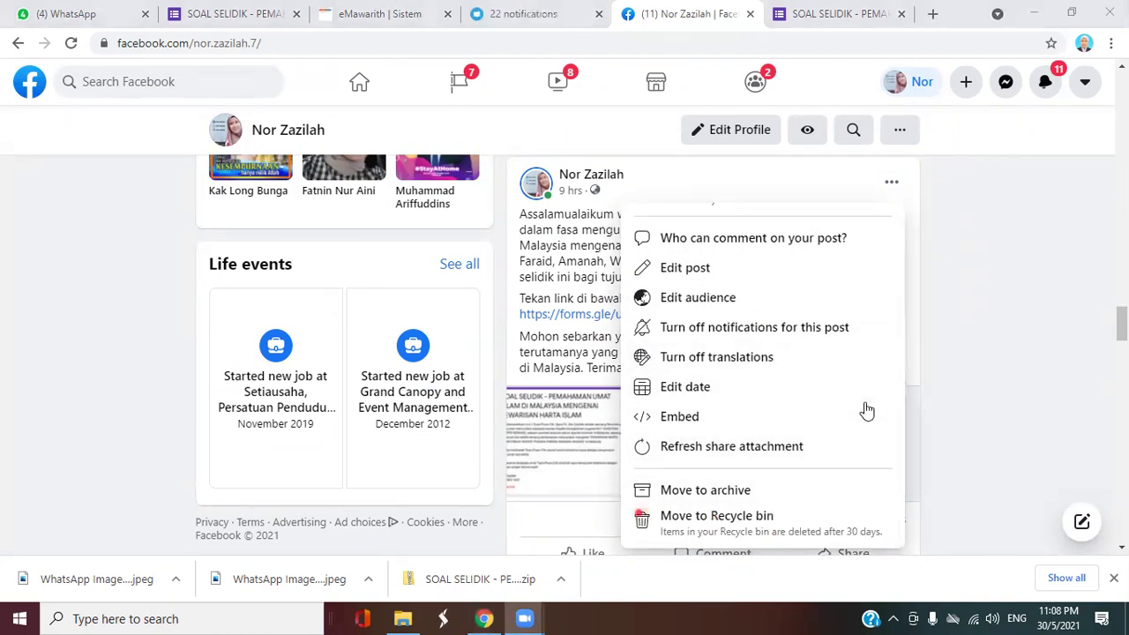
scroll(868, 411, "up", 1)
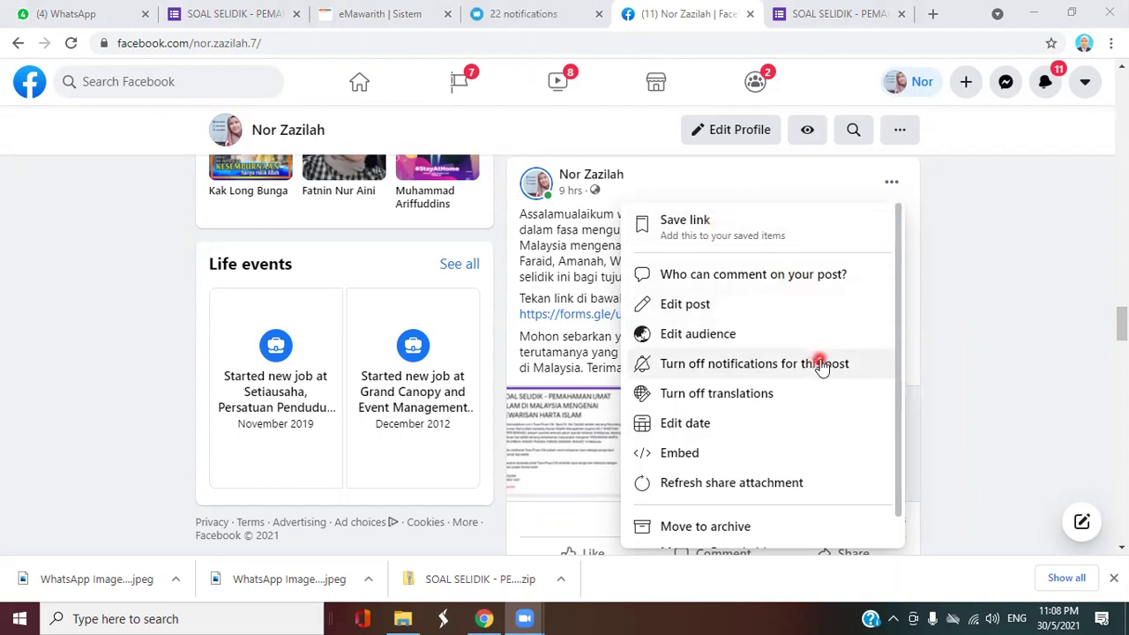
scroll(821, 367, "down", 1)
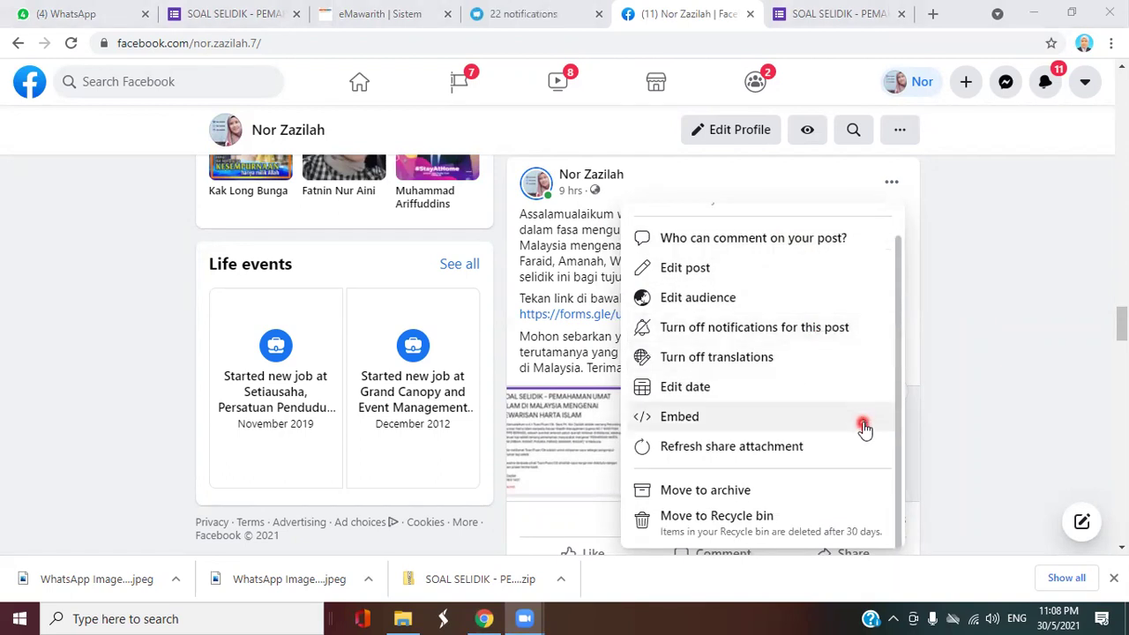
scroll(863, 418, "up", 1)
View the collections offered for saving the post's link, leave without saving, and recheck the post's available actions.
left_click(770, 232)
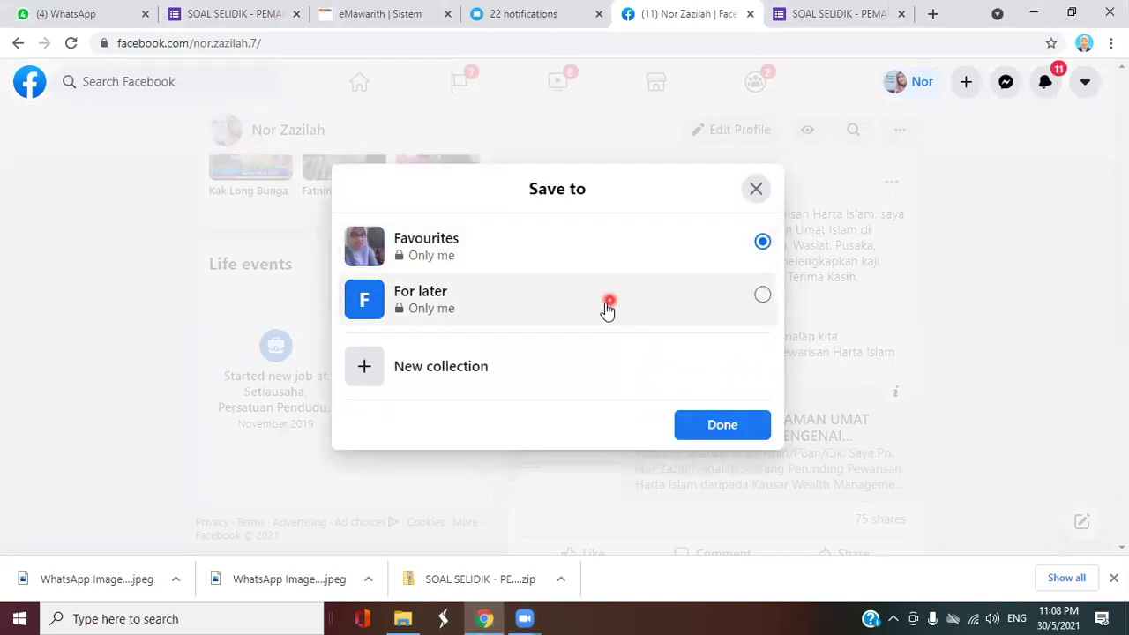
left_click(756, 189)
left_click(891, 182)
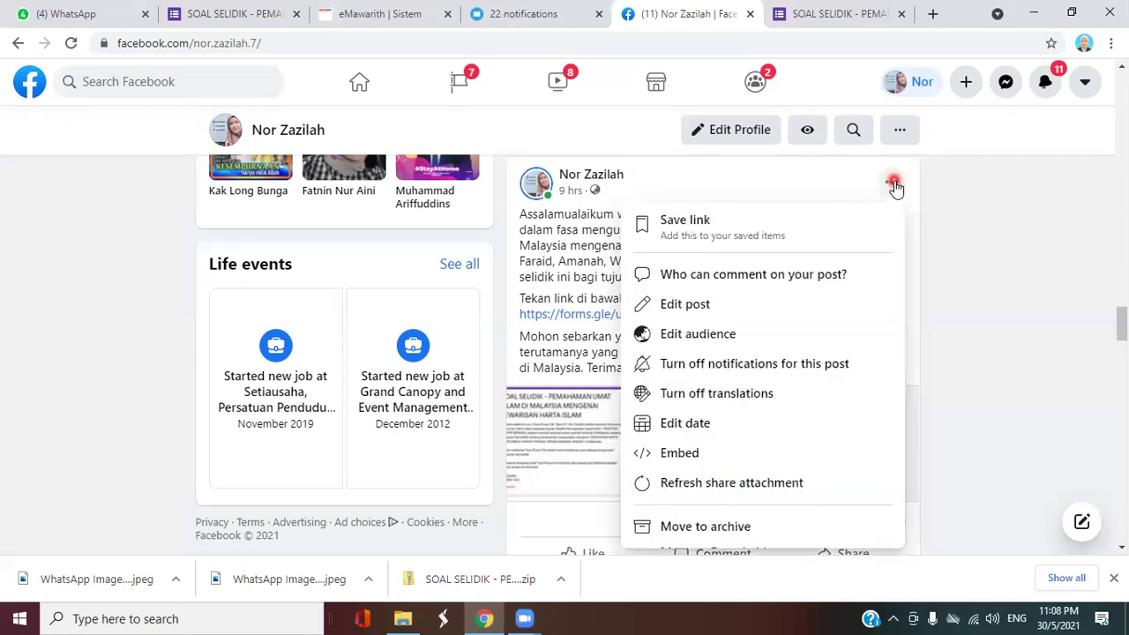
left_click(976, 300)
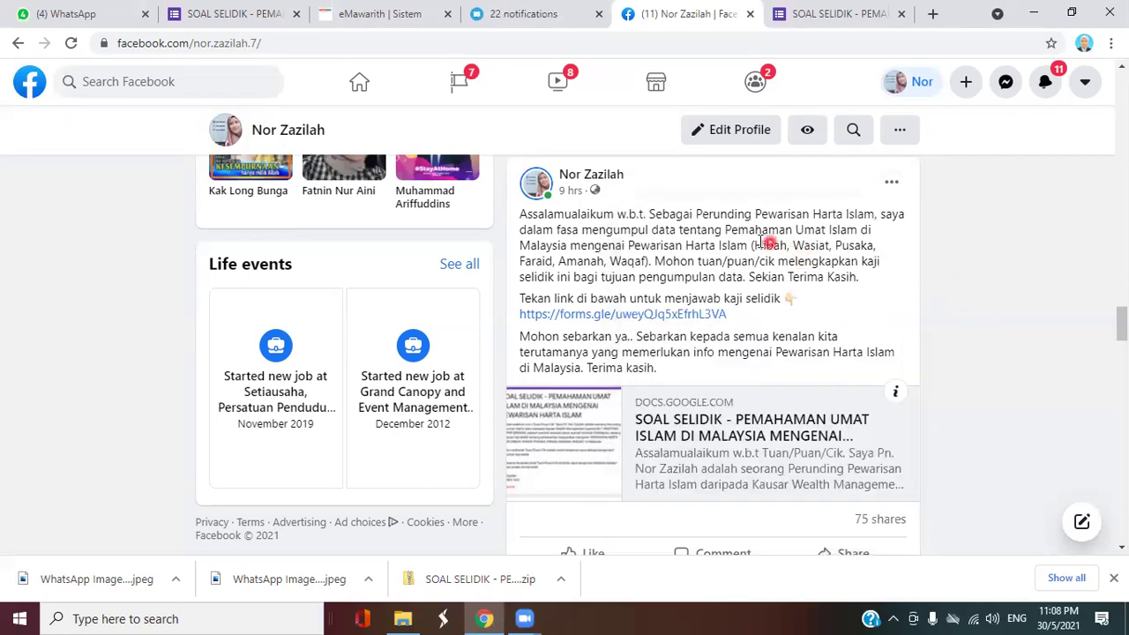
left_click(892, 185)
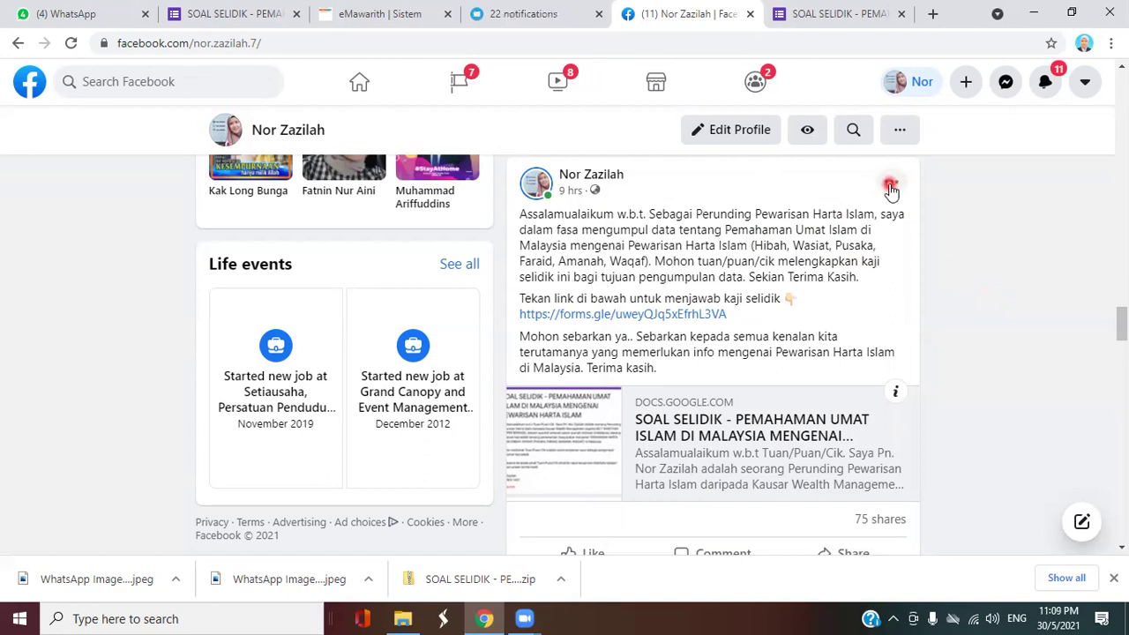
left_click(891, 187)
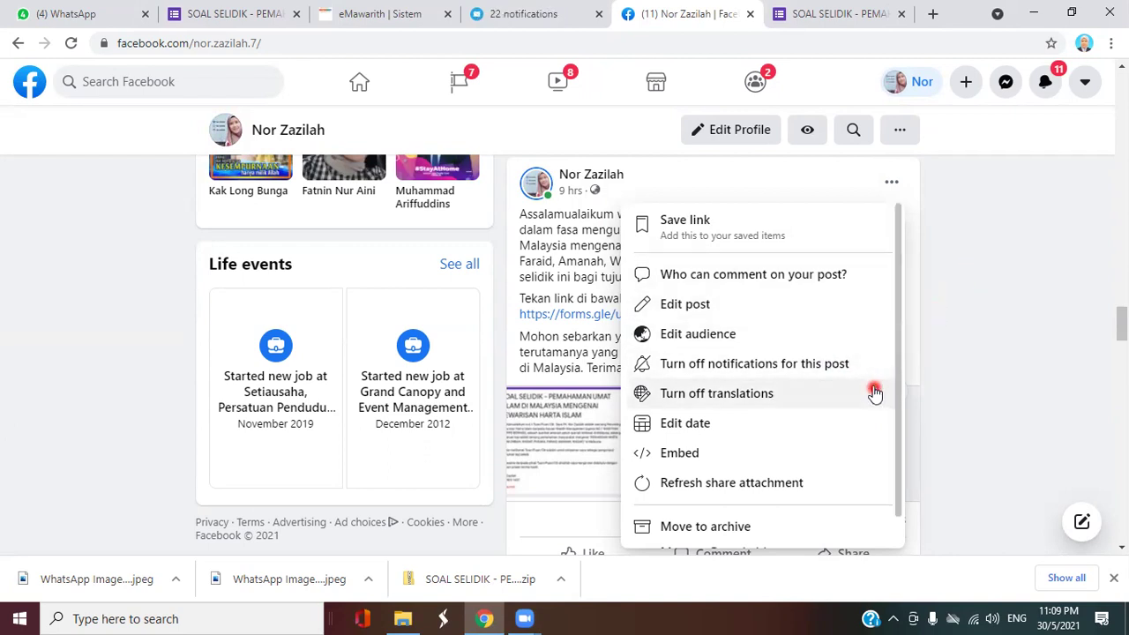
left_click(944, 289)
Review the sharing options of the survey post, including the list of groups it can be shared to, without sharing it.
scroll(955, 397, "down", 3)
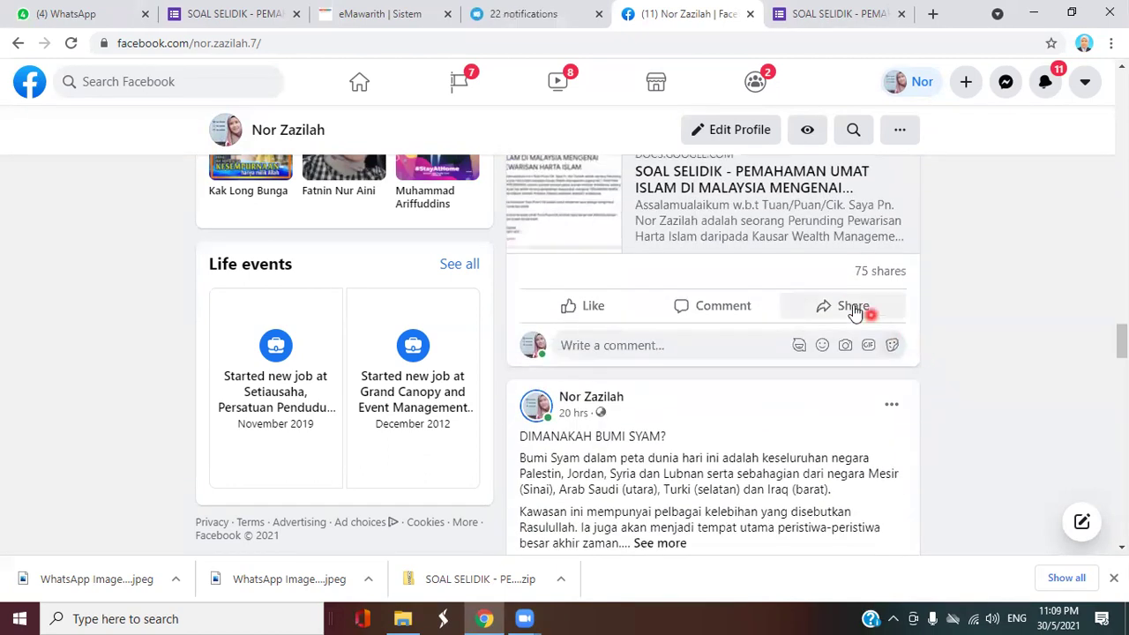
left_click(853, 309)
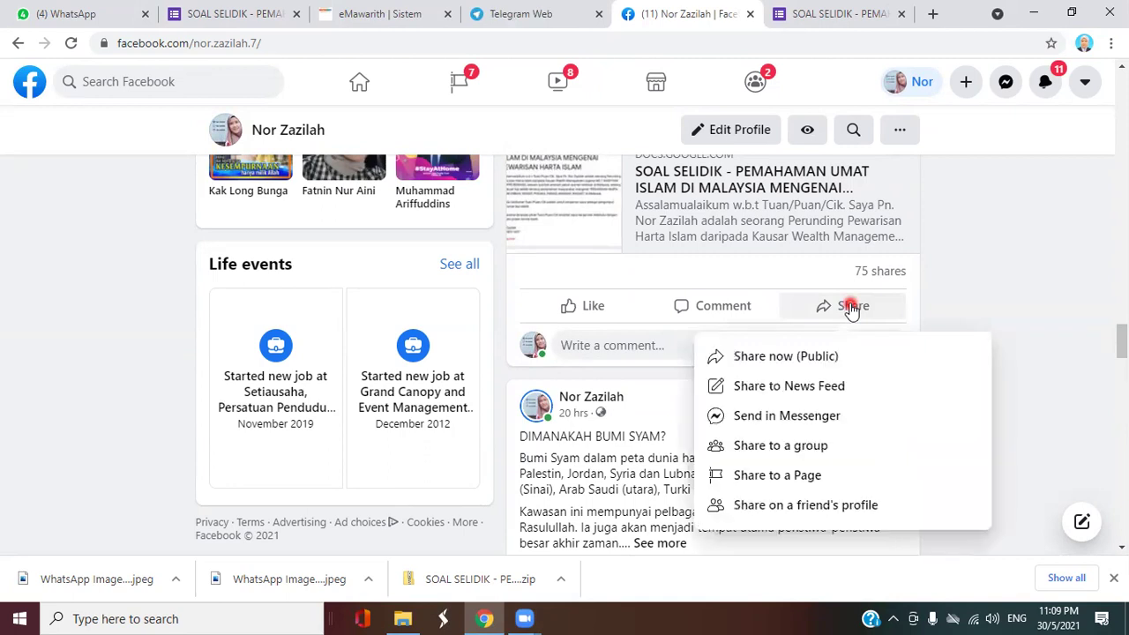
scroll(873, 370, "down", 2)
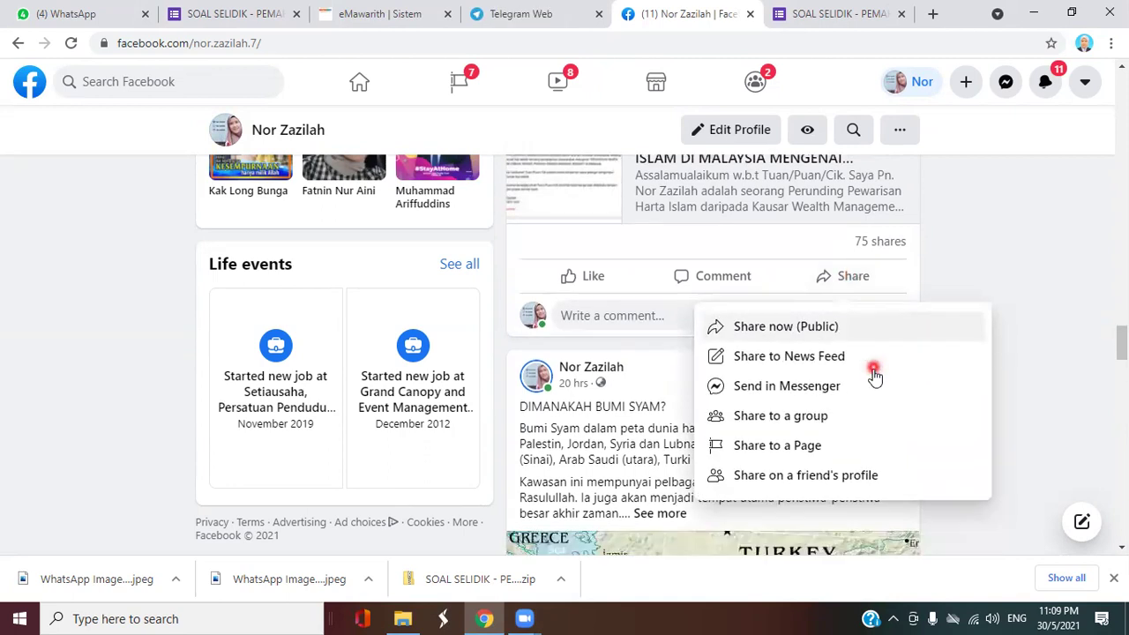
scroll(873, 379, "up", 1)
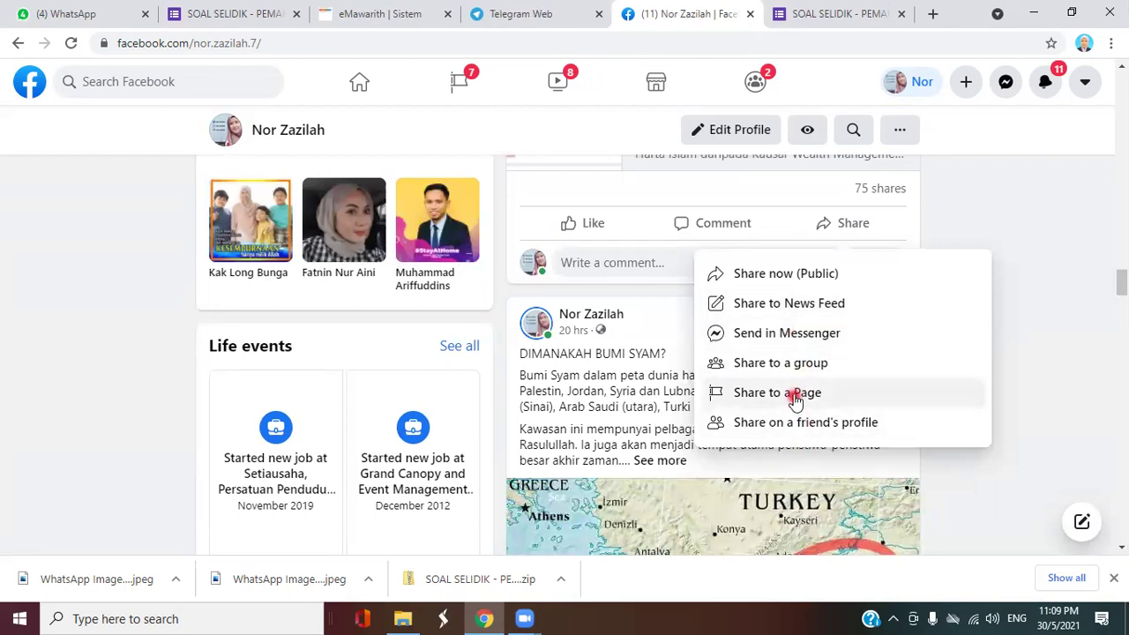
left_click(820, 362)
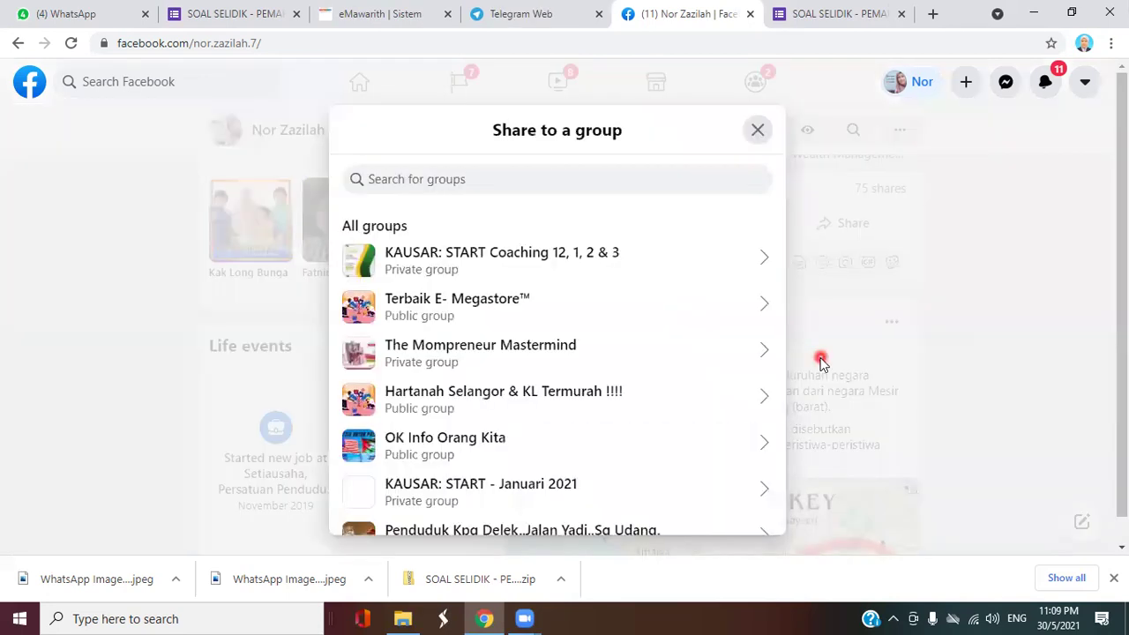
left_click(758, 129)
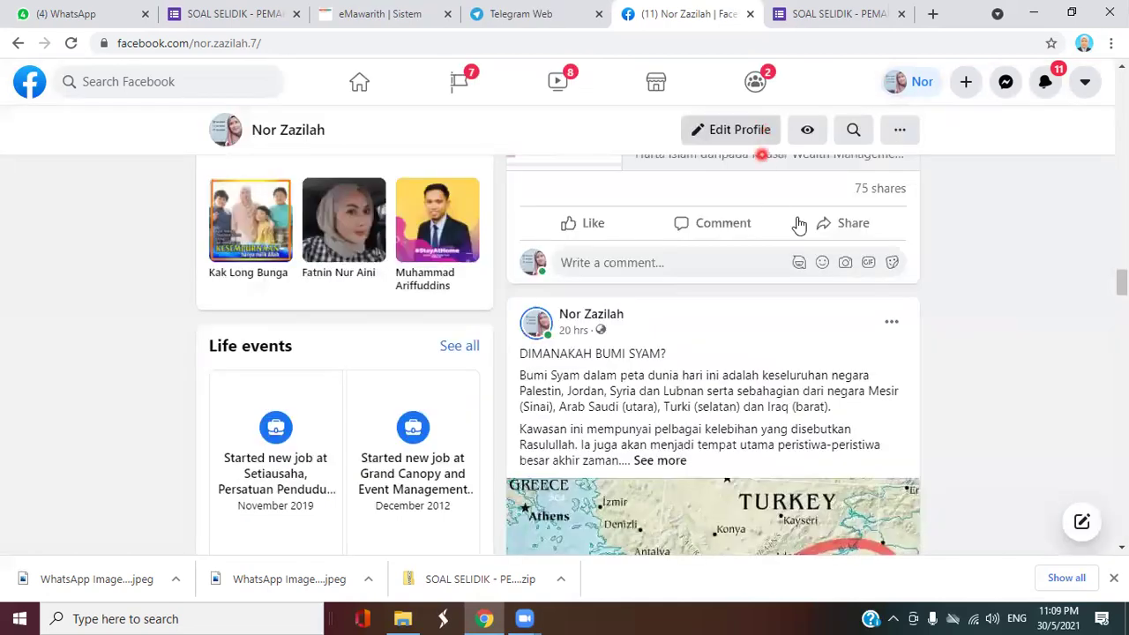
Return to the top of the survey post and look through its full list of post actions for a link option.
scroll(1125, 318, "up", 5)
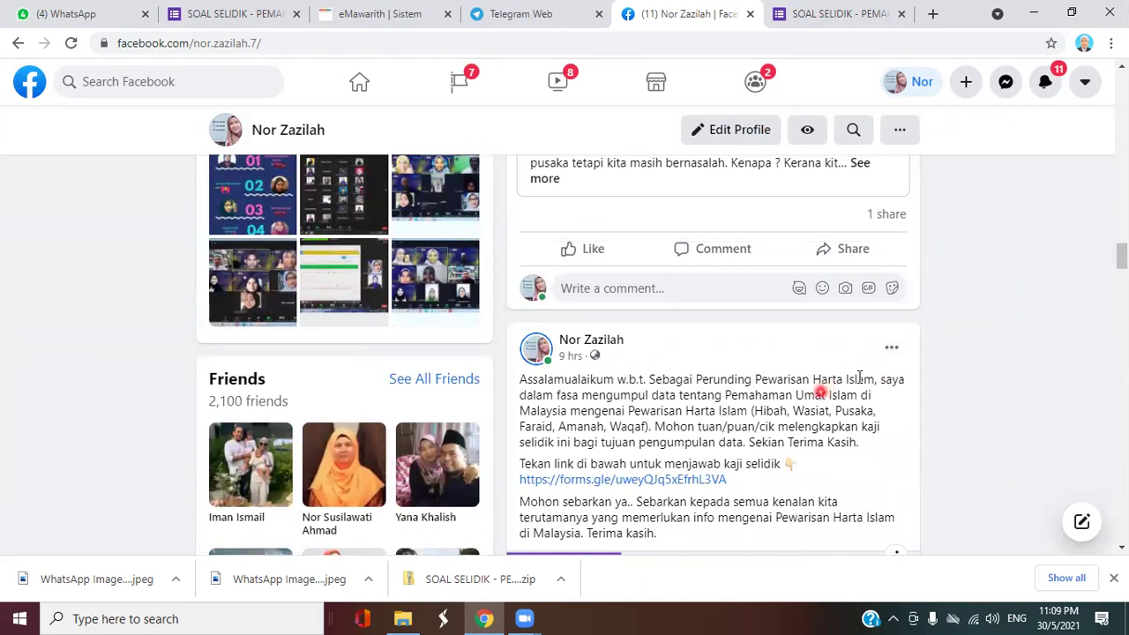
left_click(892, 347)
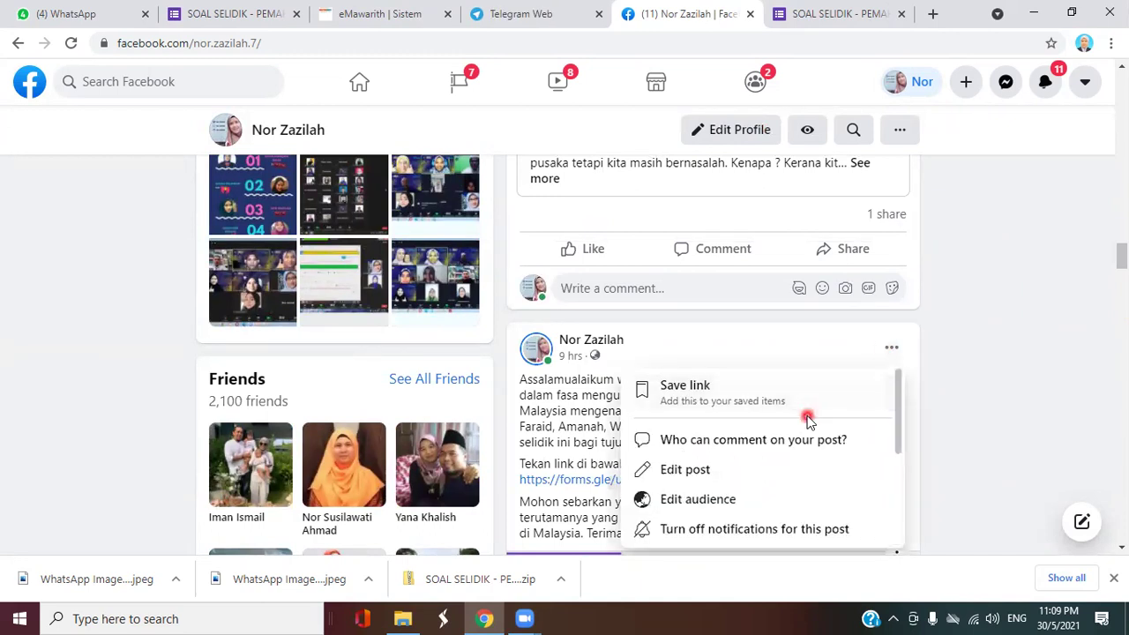
scroll(832, 448, "down", 3)
scroll(831, 448, "up", 3)
scroll(832, 450, "down", 1)
scroll(831, 452, "down", 3)
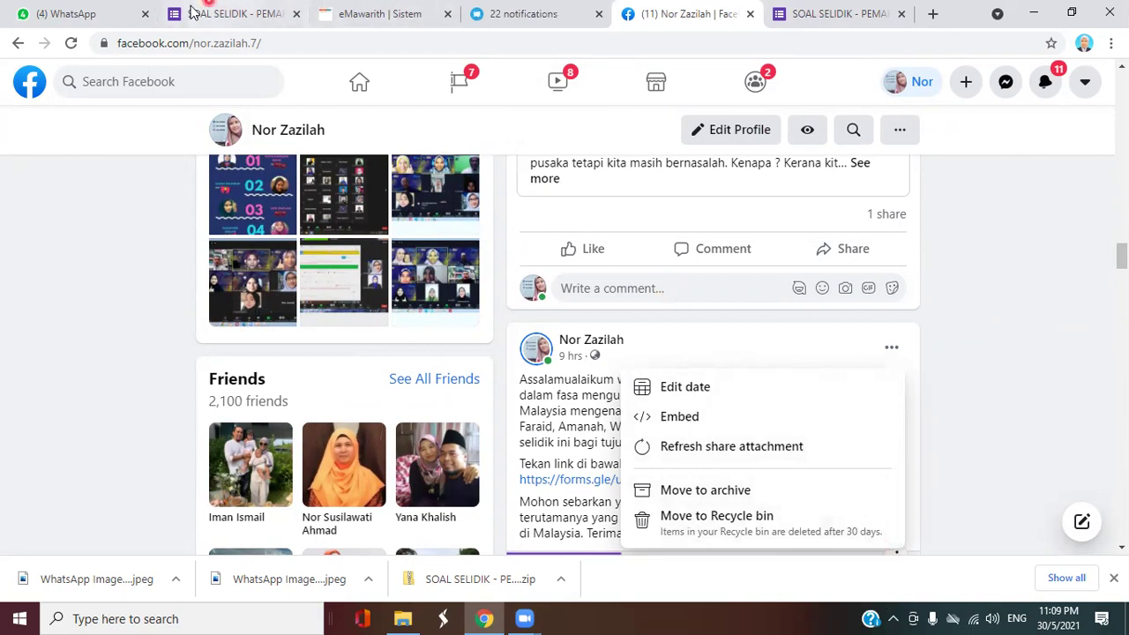
Switch to the SOAL SELIDIK form in Google Forms, close its sending options and look over the survey questions.
left_click(843, 15)
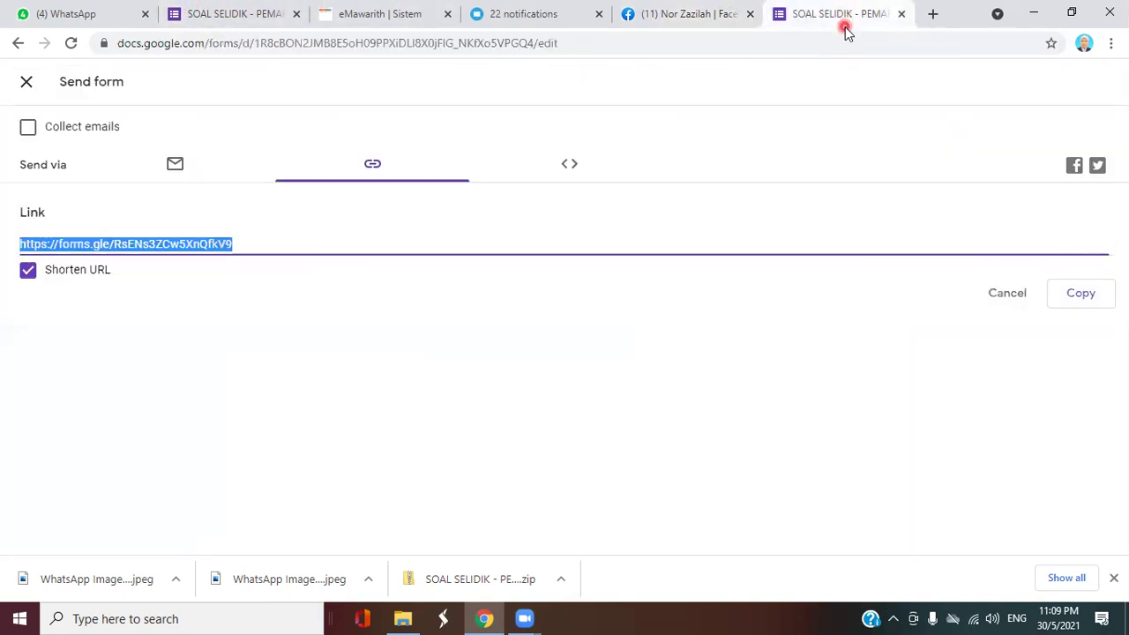
left_click(27, 82)
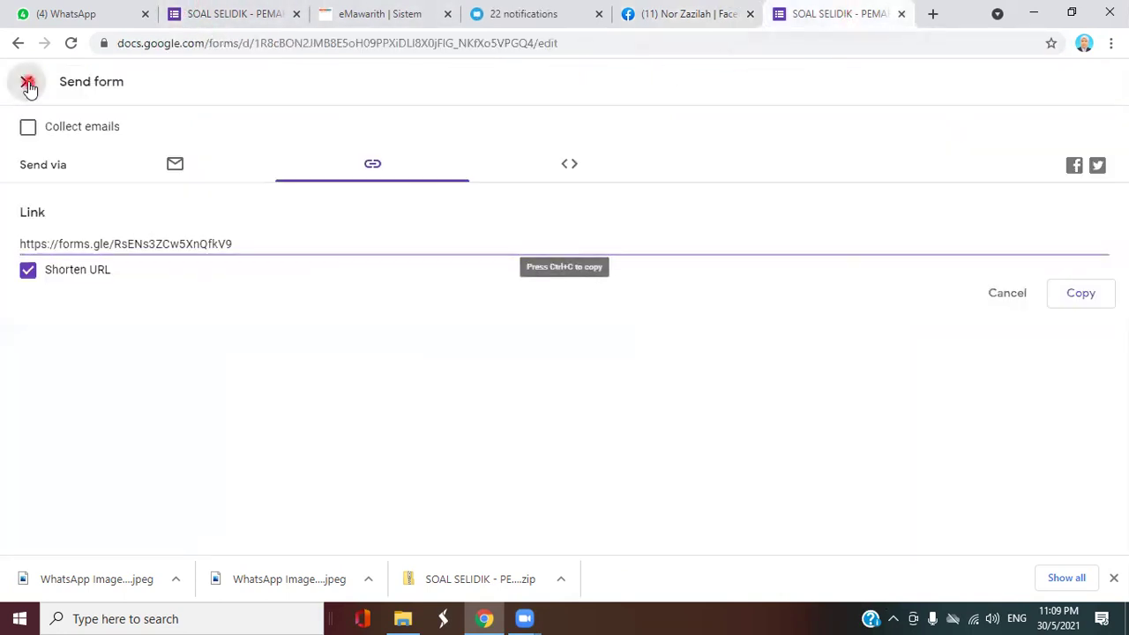
scroll(851, 379, "down", 10)
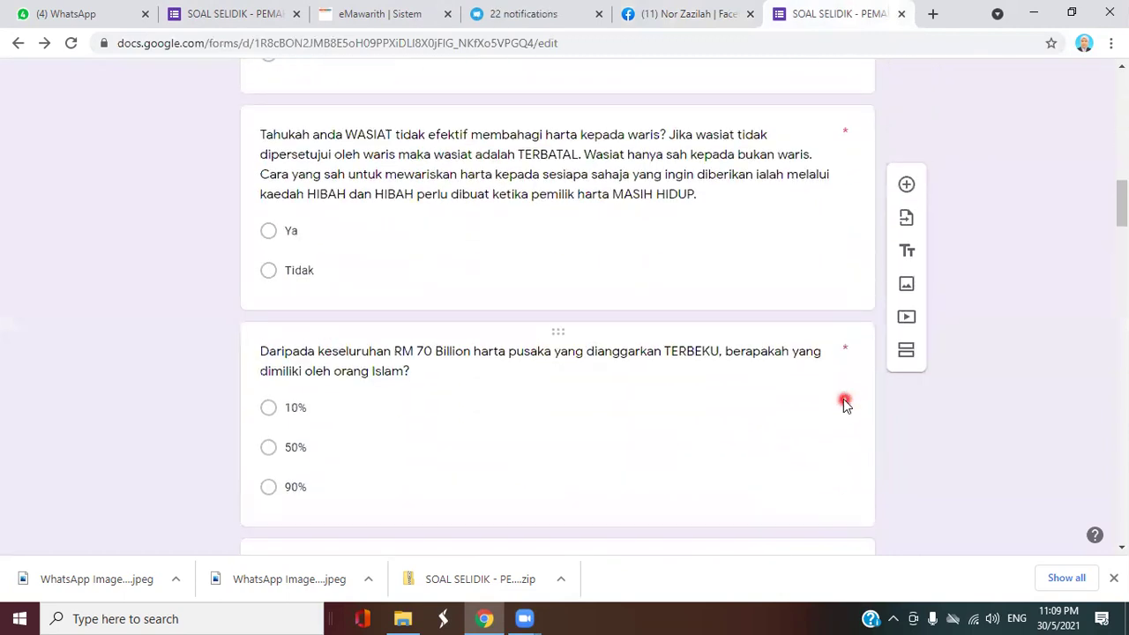
scroll(844, 403, "up", 5)
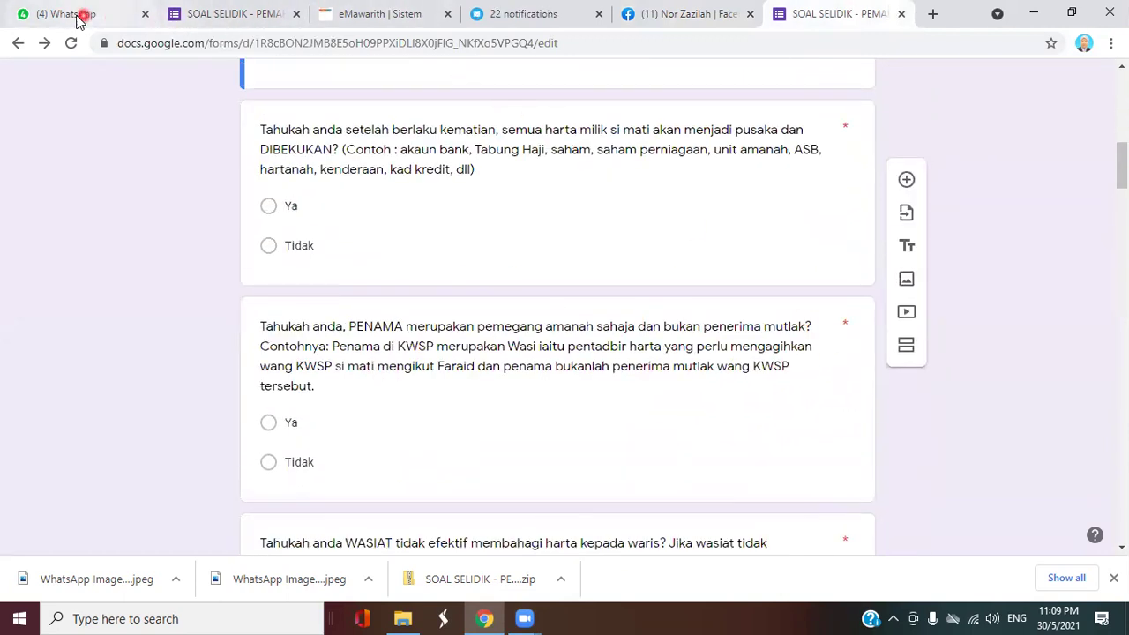
Switch to WhatsApp, open the Facebook post link from the survey invitation, view the post and close its page.
left_click(76, 16)
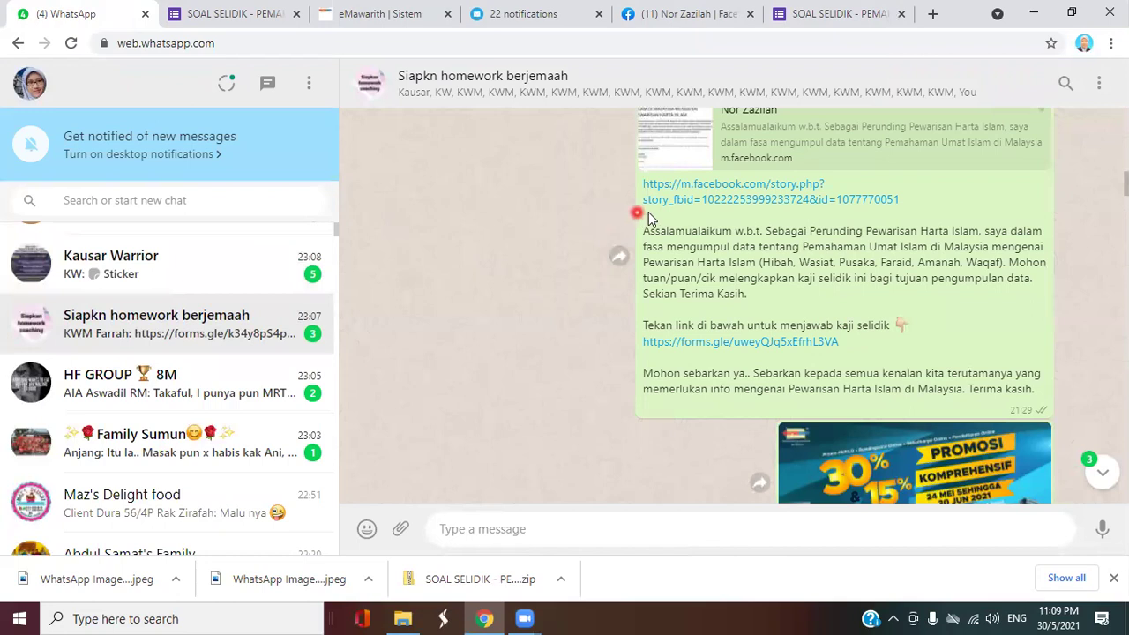
left_click(744, 192)
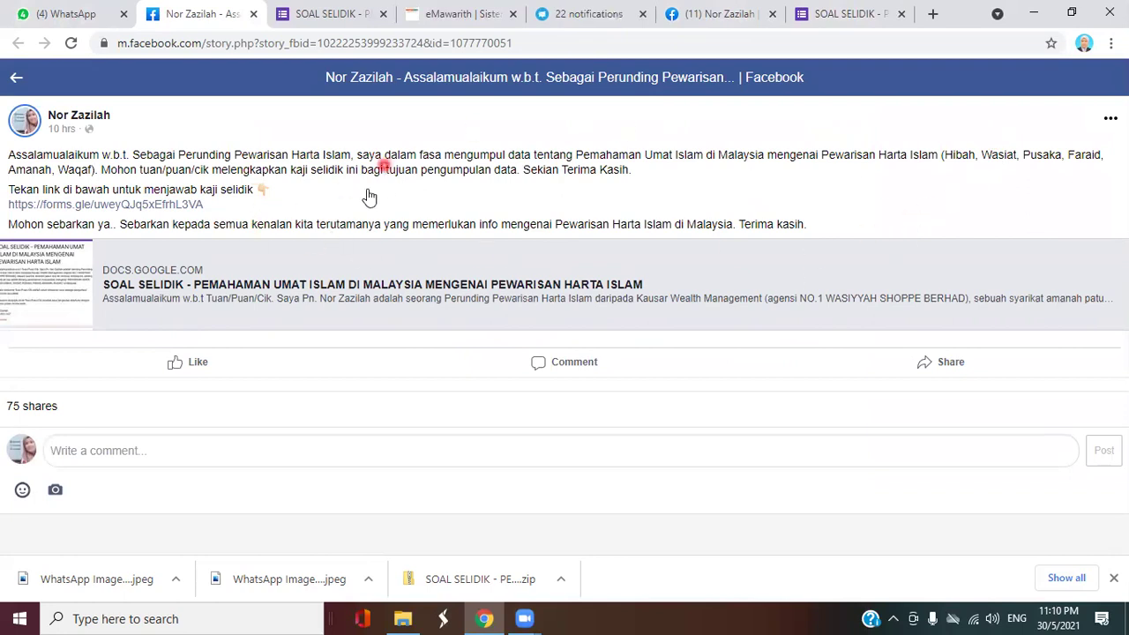
left_click(254, 14)
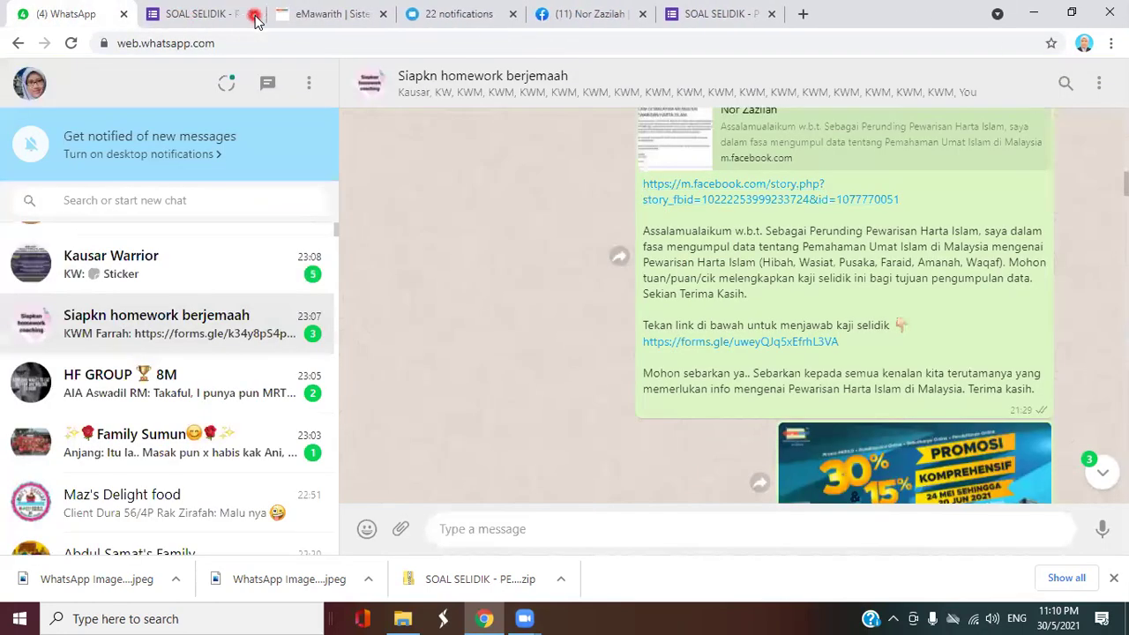
Go to the newest messages in the Siapkn homework berjemaah group and review the survey links posted by members.
left_click(473, 245)
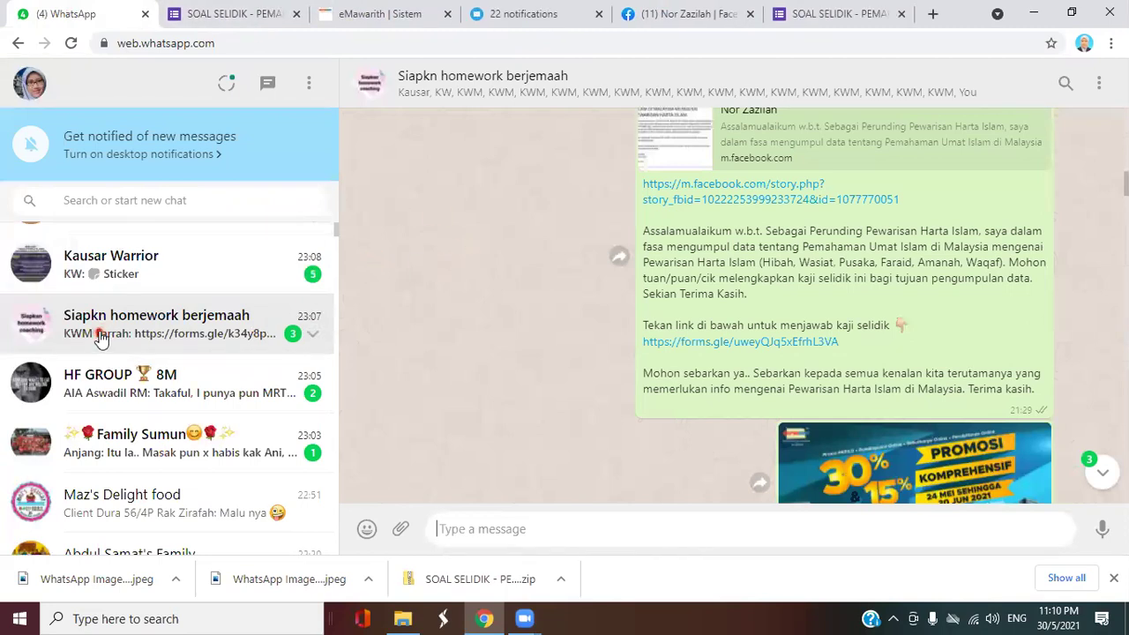
scroll(581, 362, "down", 5)
left_click(1125, 229)
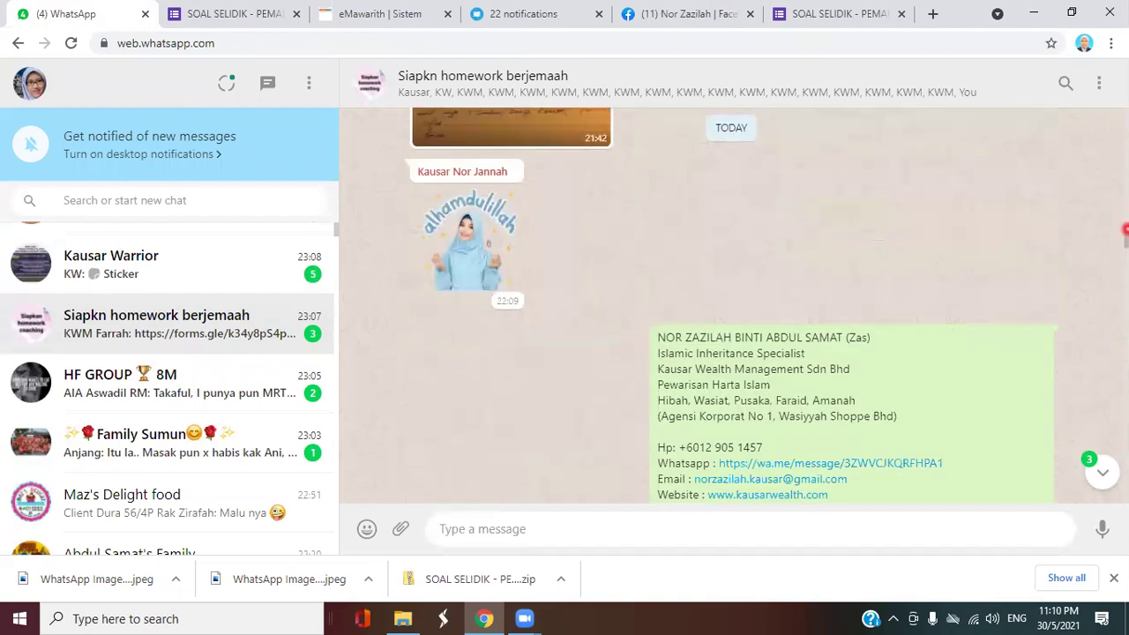
scroll(839, 252, "down", 10)
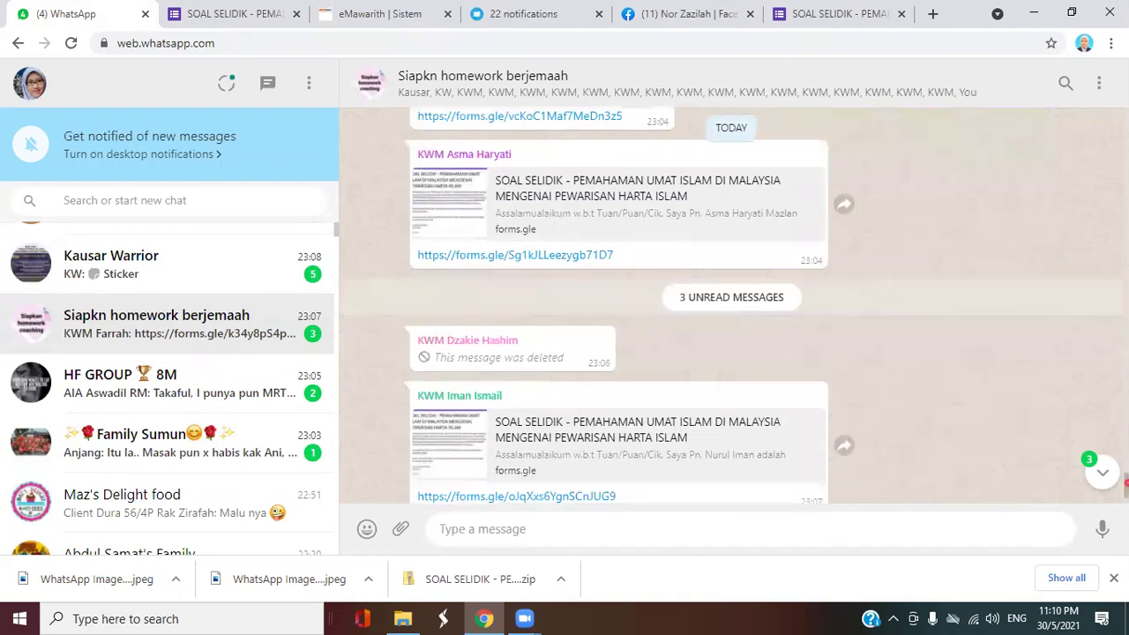
scroll(802, 302, "down", 1)
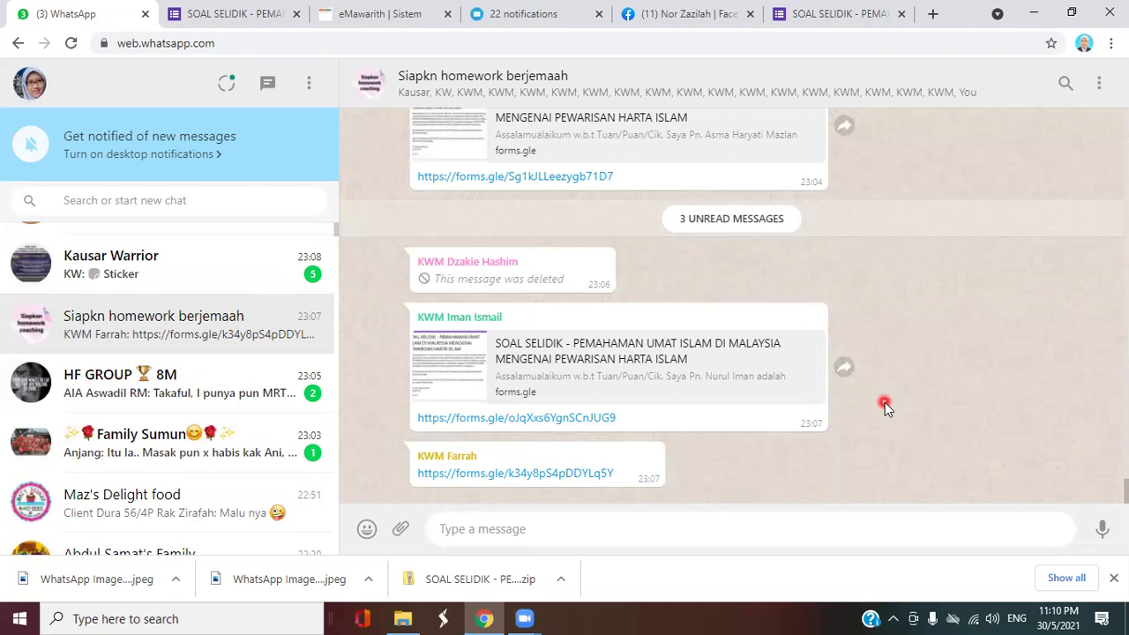
Go back through the group's history to the survey invitation containing the Facebook post link and the form link.
scroll(898, 389, "up", 5)
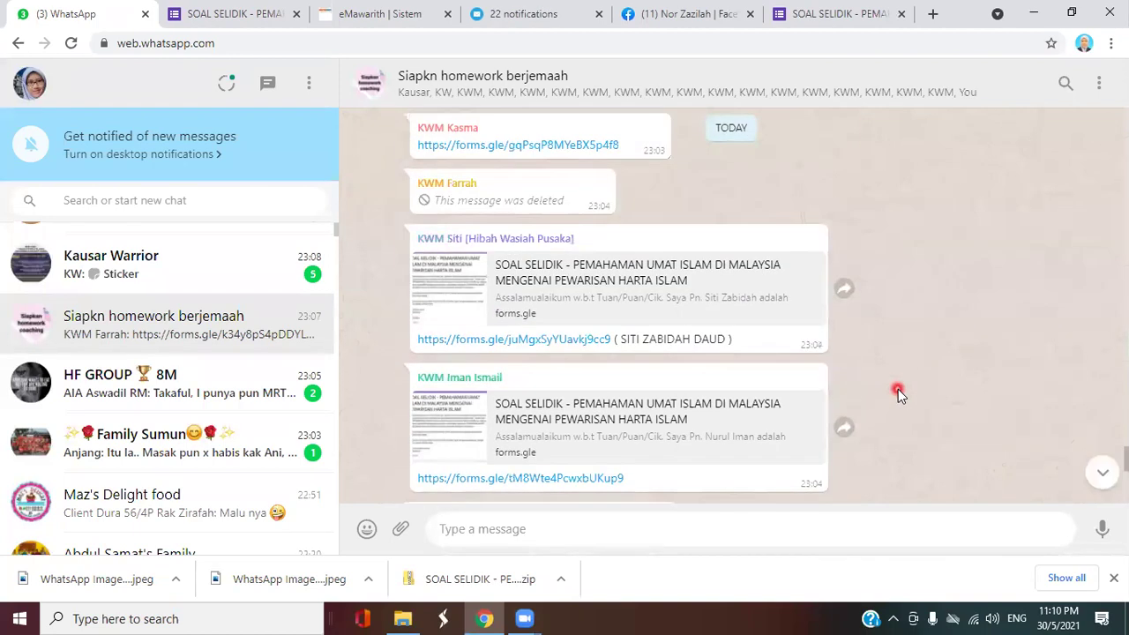
scroll(898, 389, "up", 10)
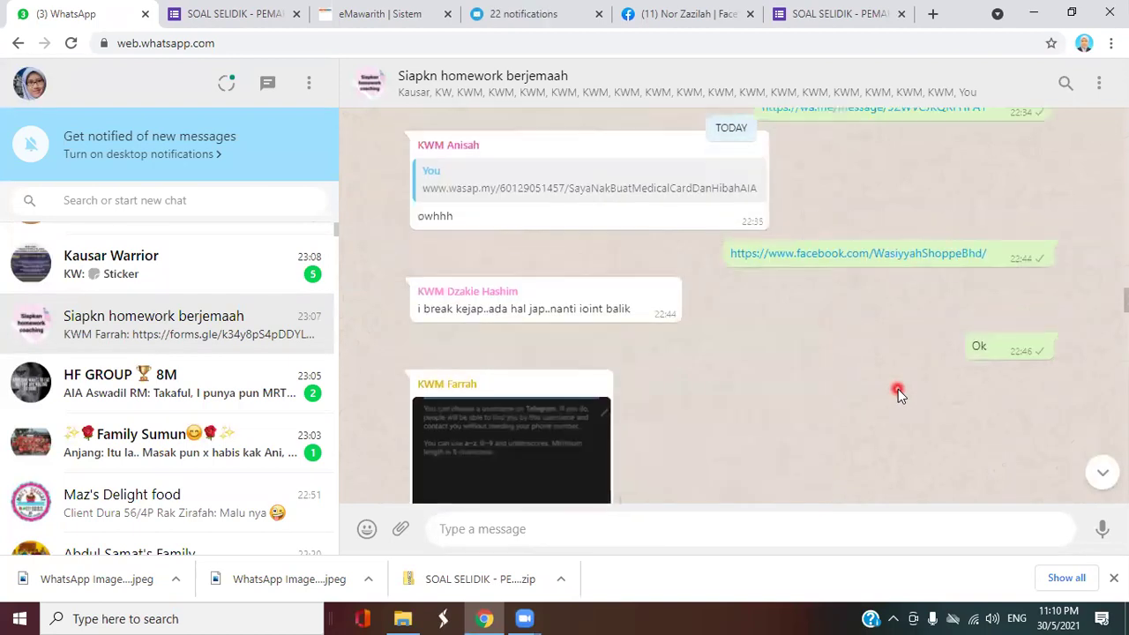
scroll(898, 389, "up", 10)
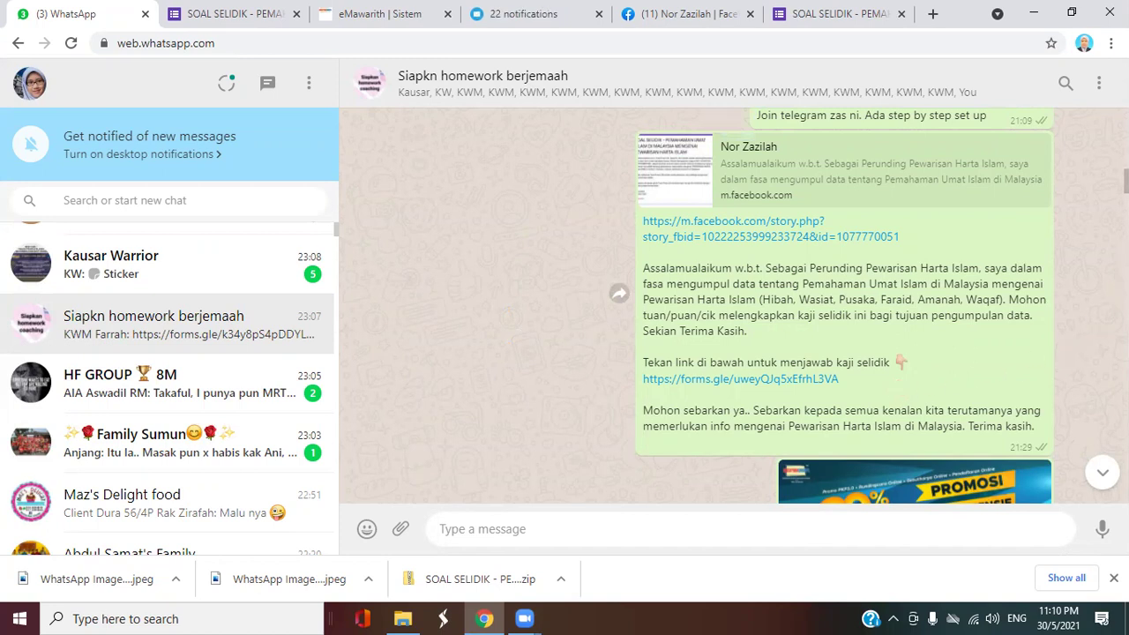
Return to the members' recent survey form links around the unread messages in the group chat.
left_click_drag(1124, 185, 1126, 474)
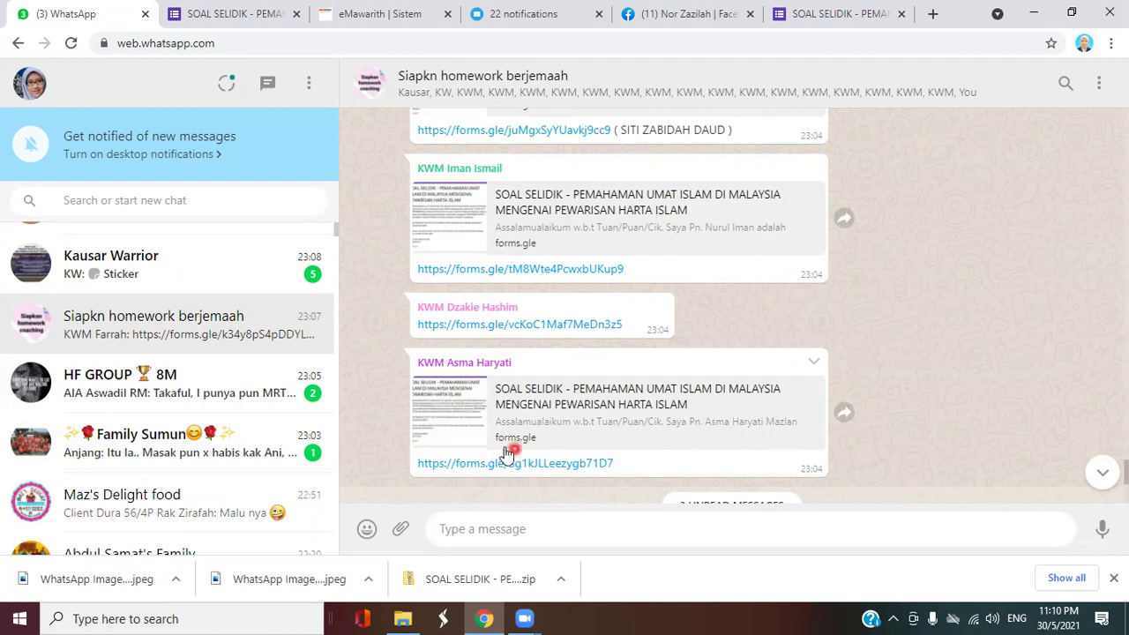
scroll(494, 441, "down", 1)
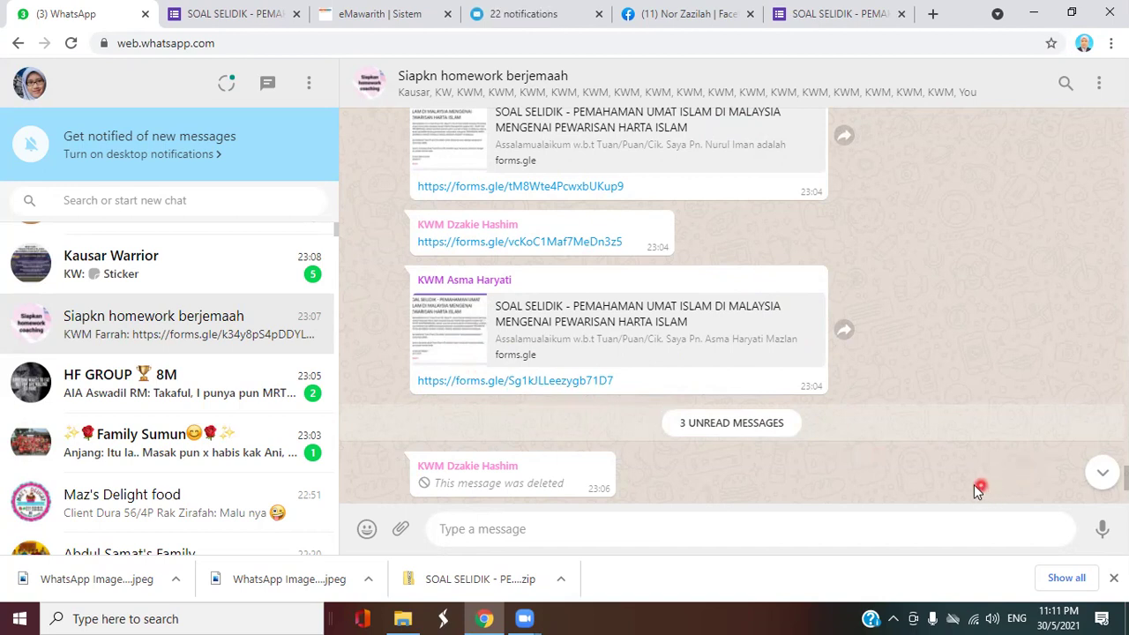
Go to the newest messages in the Siapkn homework berjemaah group and close the separate survey page at the end of the open pages.
scroll(969, 487, "down", 2)
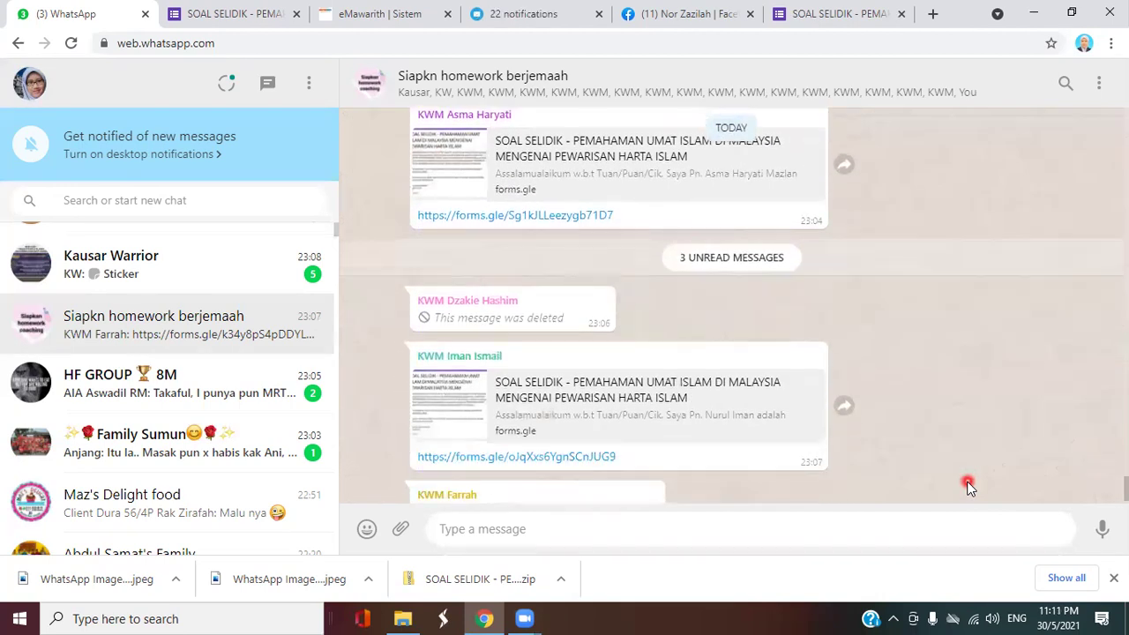
scroll(966, 487, "down", 1)
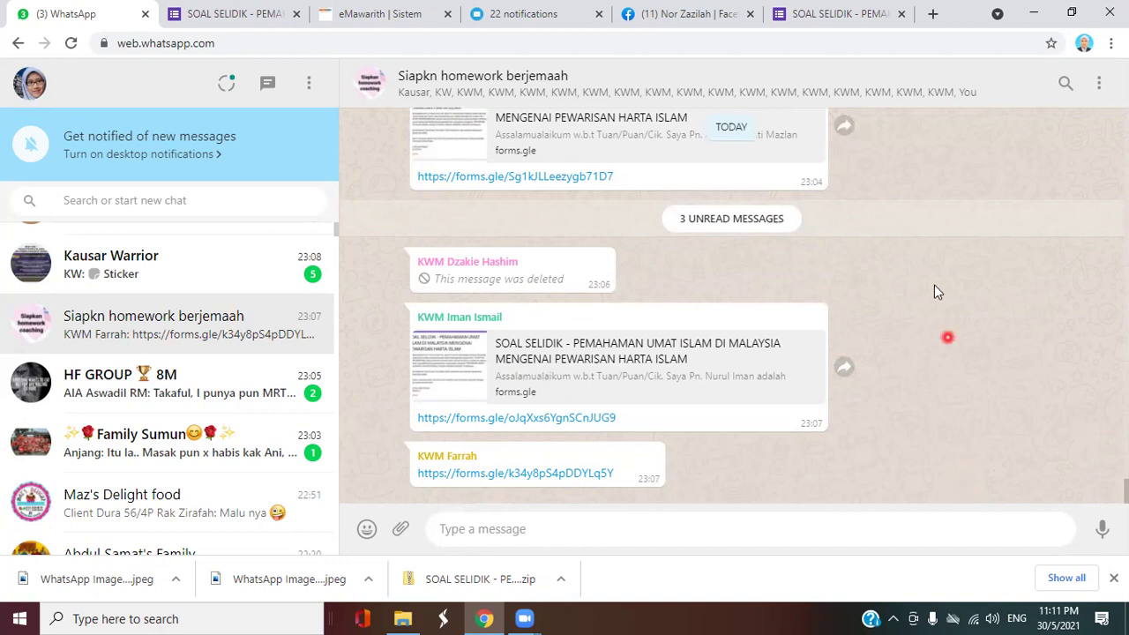
left_click(904, 15)
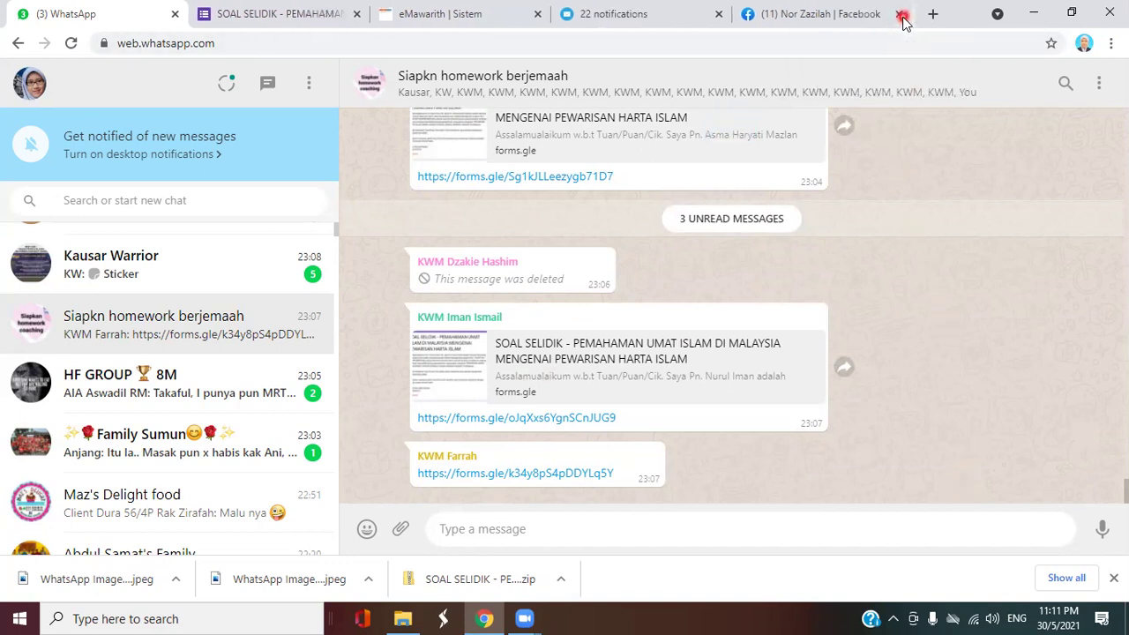
Open Google Forms in a new browser page from the Google apps list and go to the recent forms.
left_click(930, 14)
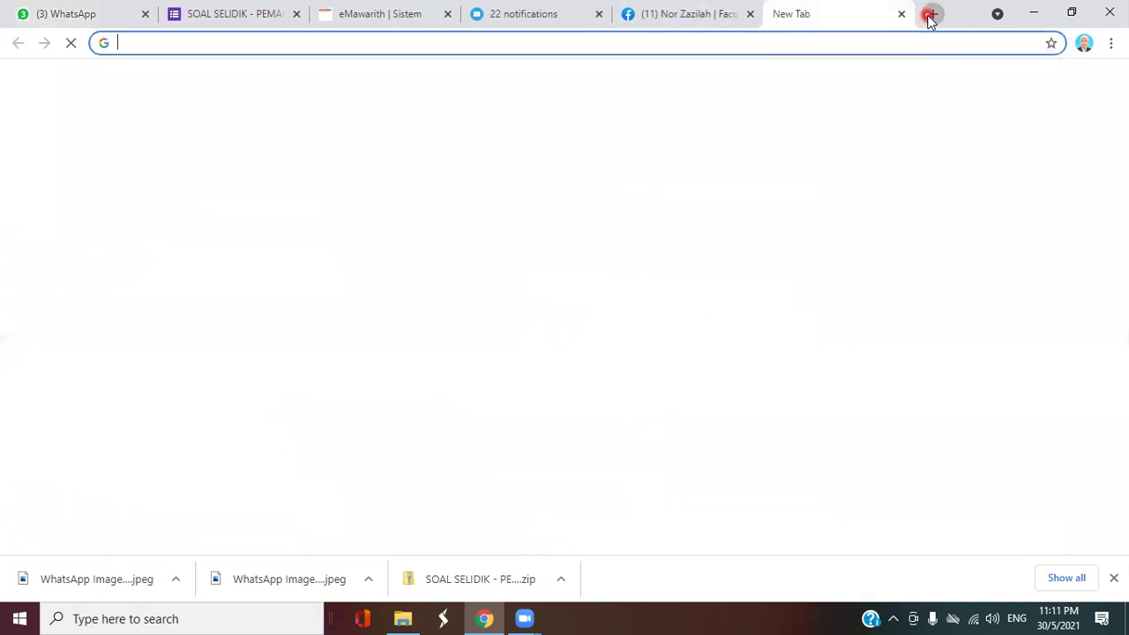
left_click(1049, 85)
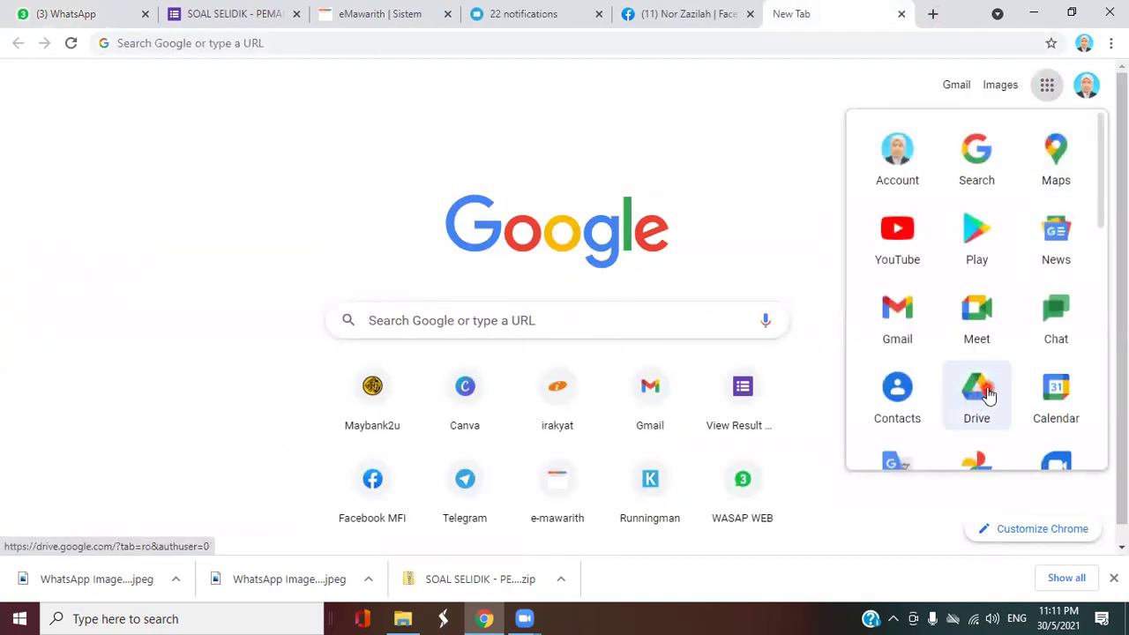
scroll(986, 396, "down", 5)
left_click(907, 333)
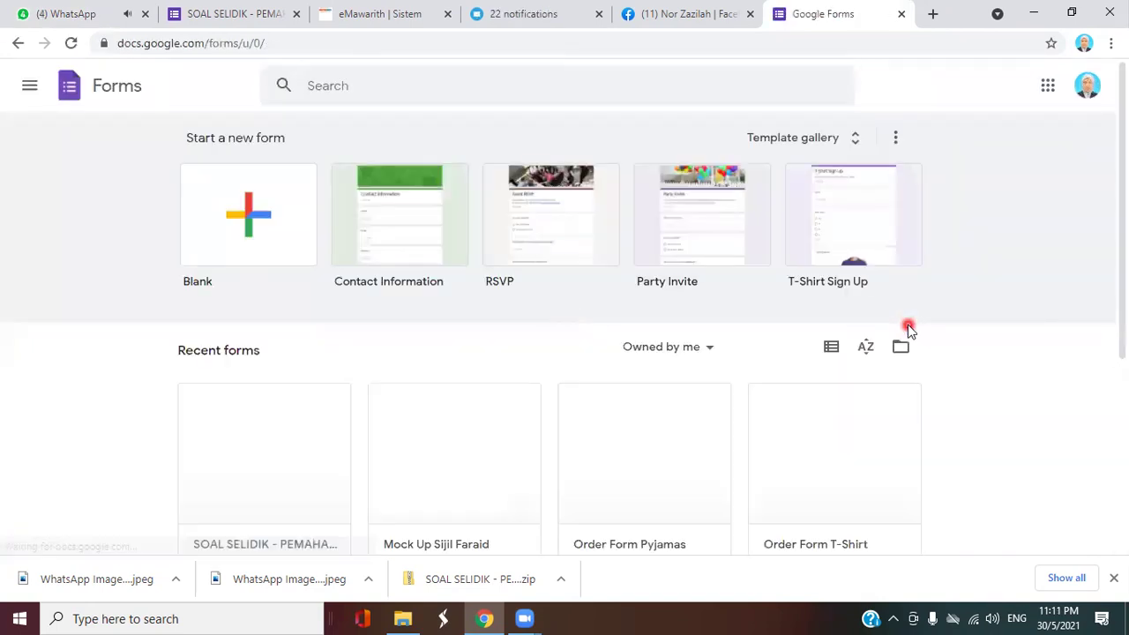
scroll(909, 329, "down", 5)
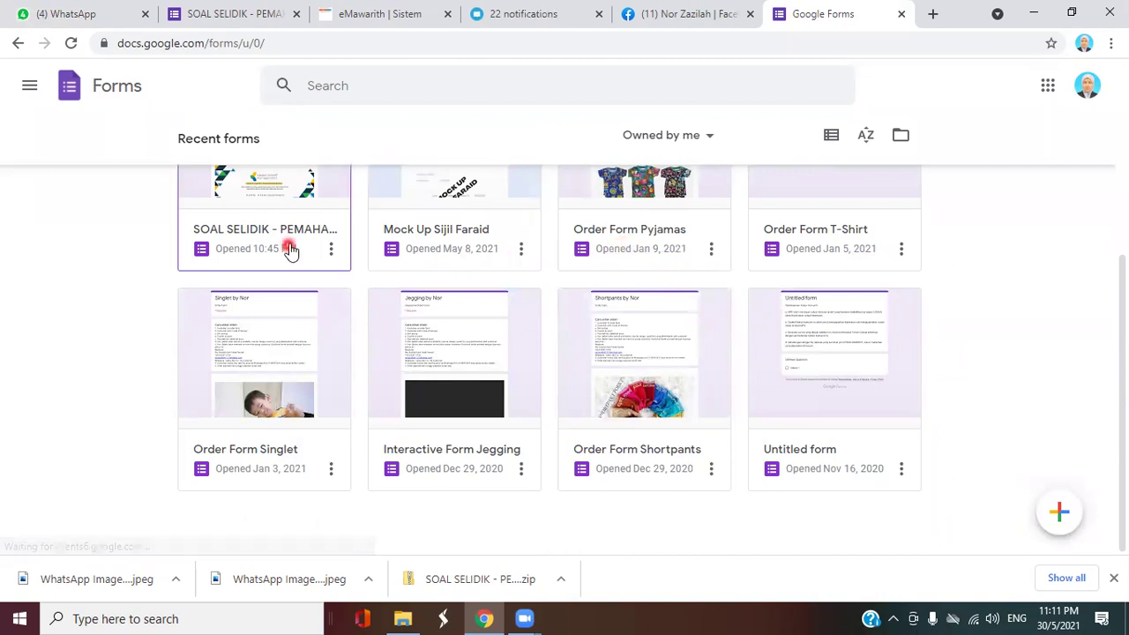
Examine the rename, remove and open options available for the SOAL SELIDIK form among the recent forms.
left_click(331, 251)
left_click(325, 298)
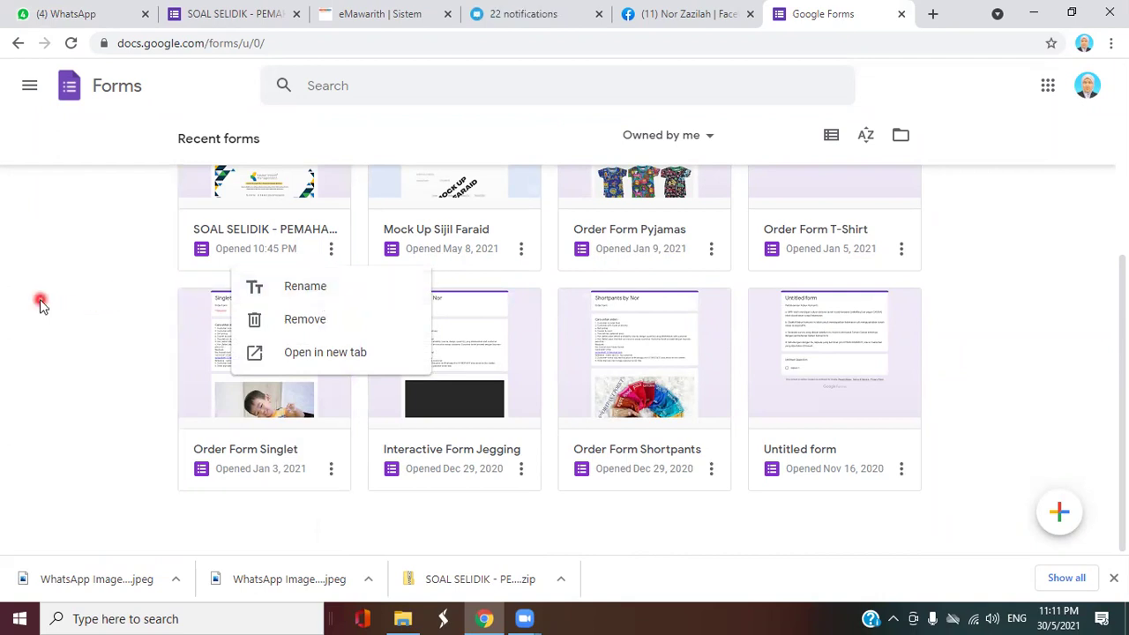
left_click(73, 294)
scroll(70, 294, "up", 1)
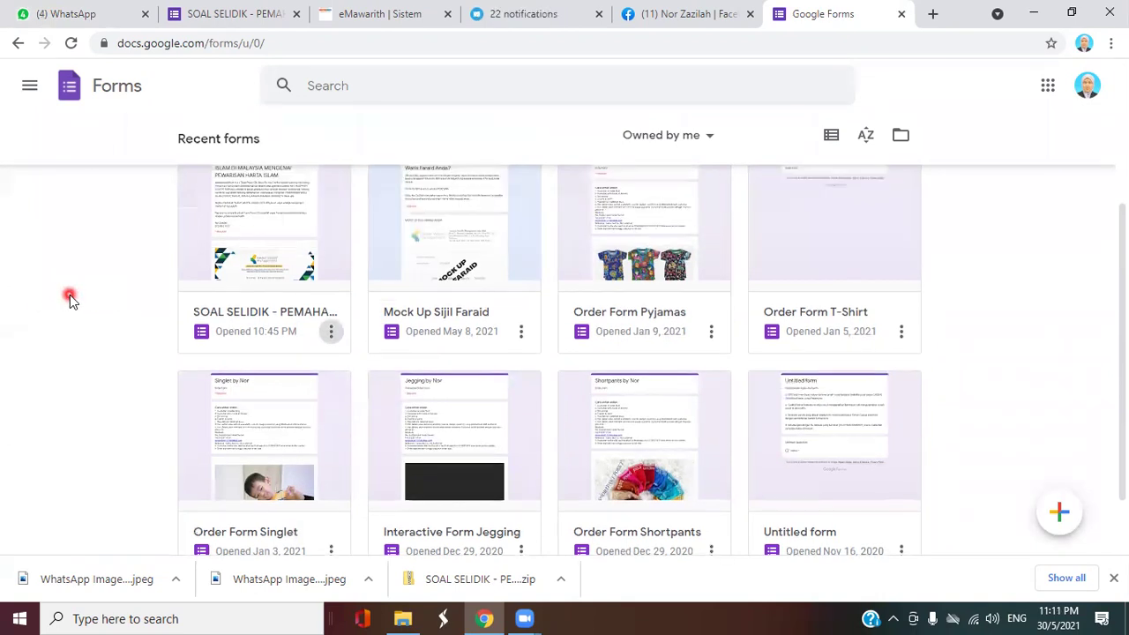
scroll(252, 357, "up", 1)
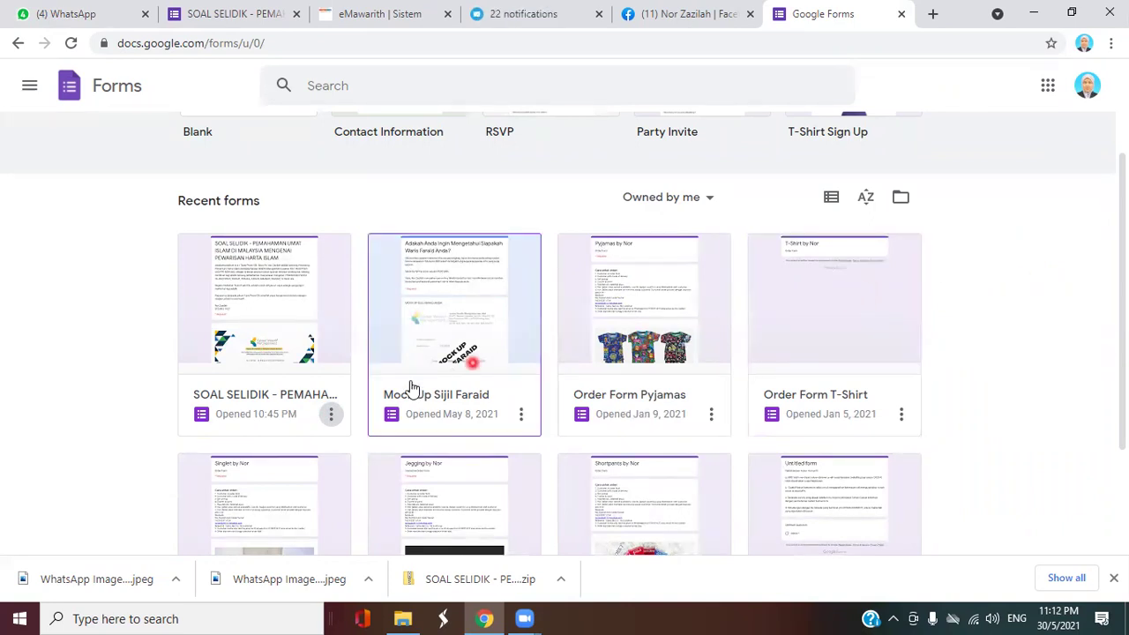
left_click(331, 414)
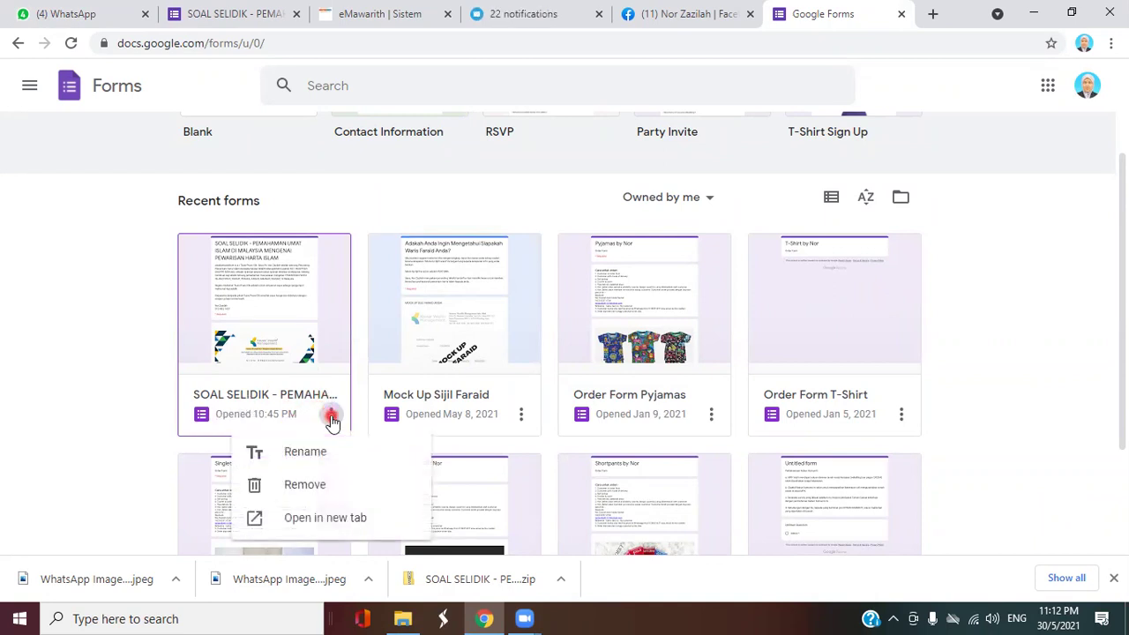
left_click(61, 415)
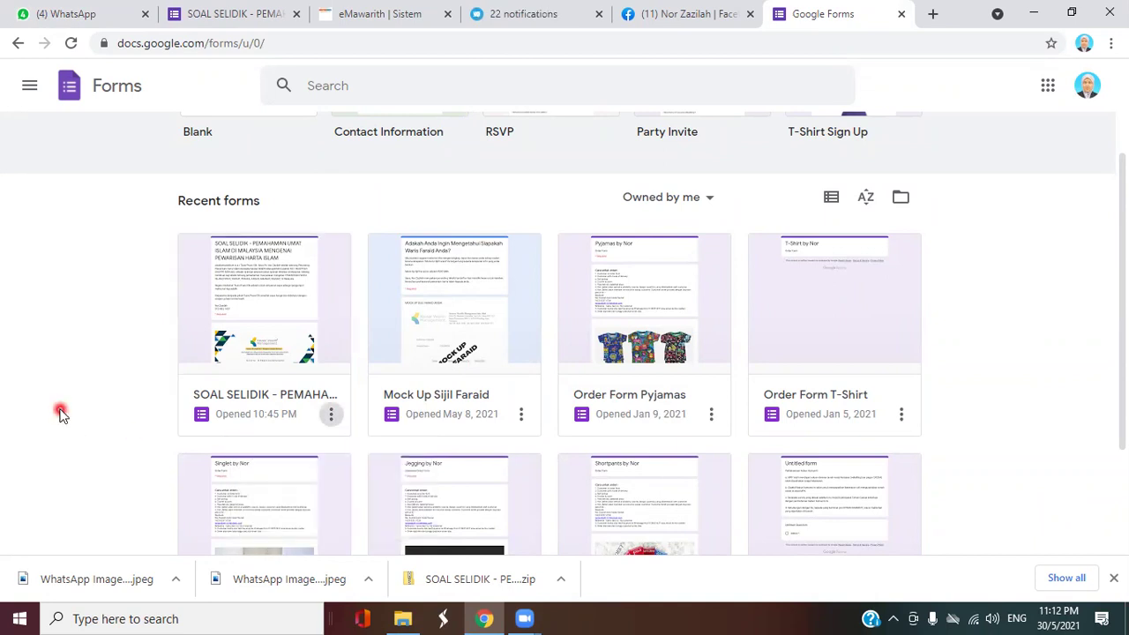
Switch to WhatsApp to view the newest group photo, and close the Google Forms and survey form pages.
left_click(78, 15)
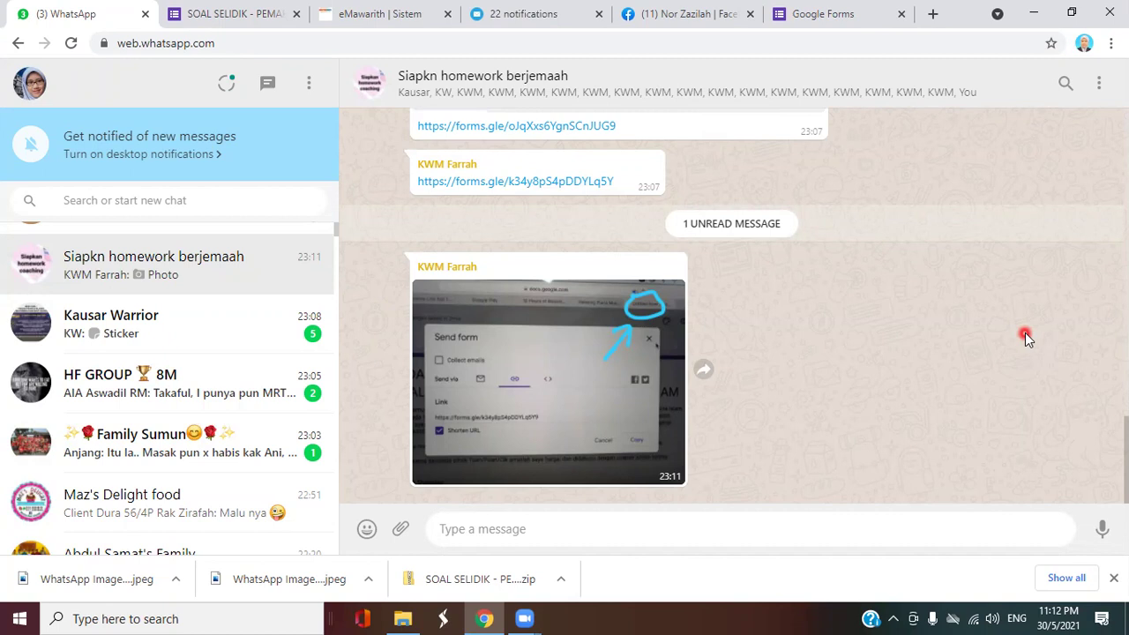
left_click(904, 16)
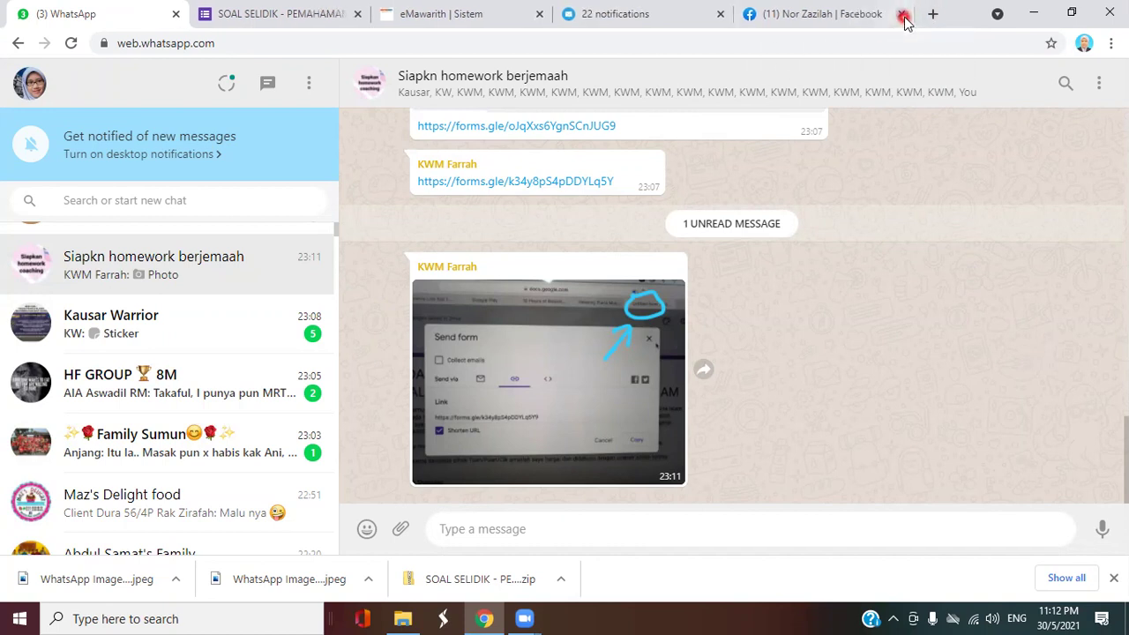
left_click(357, 15)
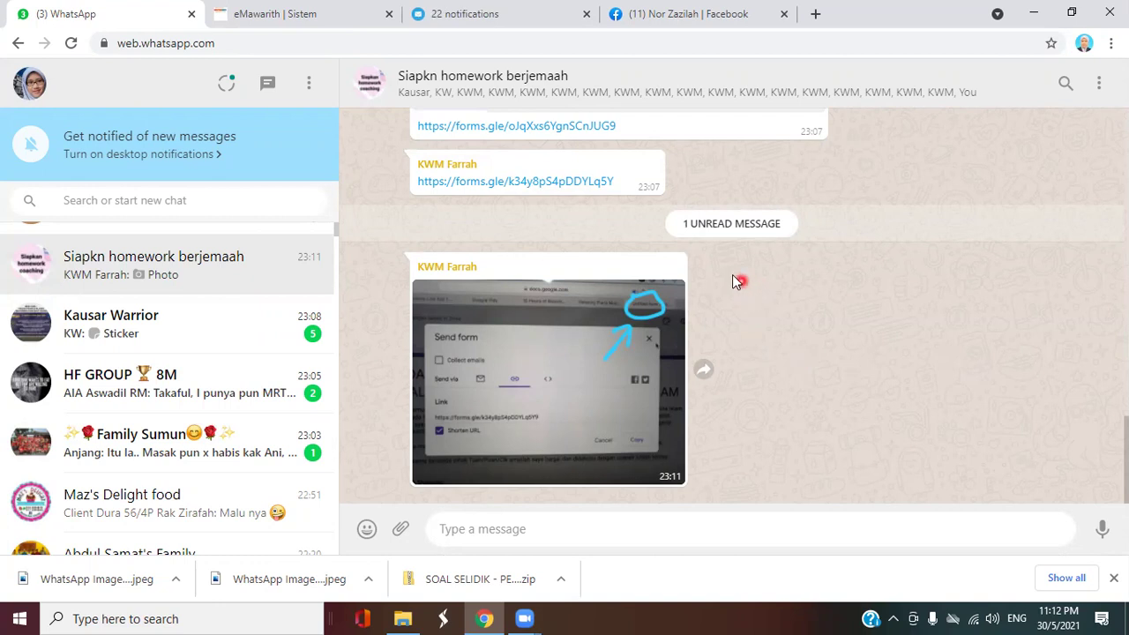
Open Google Forms in a new browser page and open the SOAL SELIDIK survey from the recent forms.
left_click(815, 14)
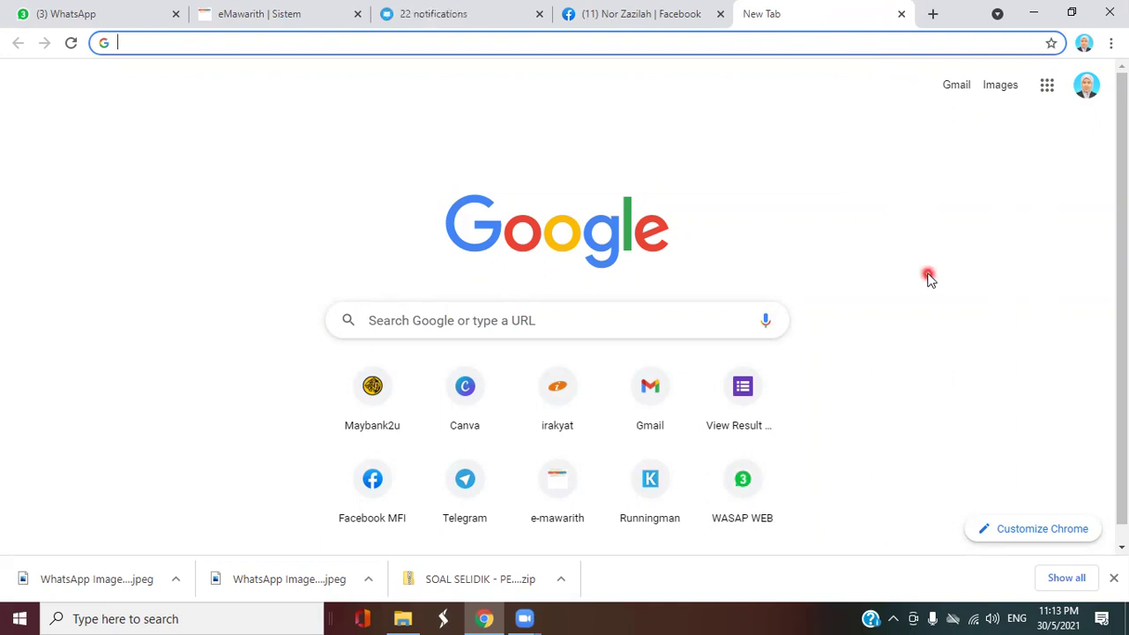
left_click(1047, 89)
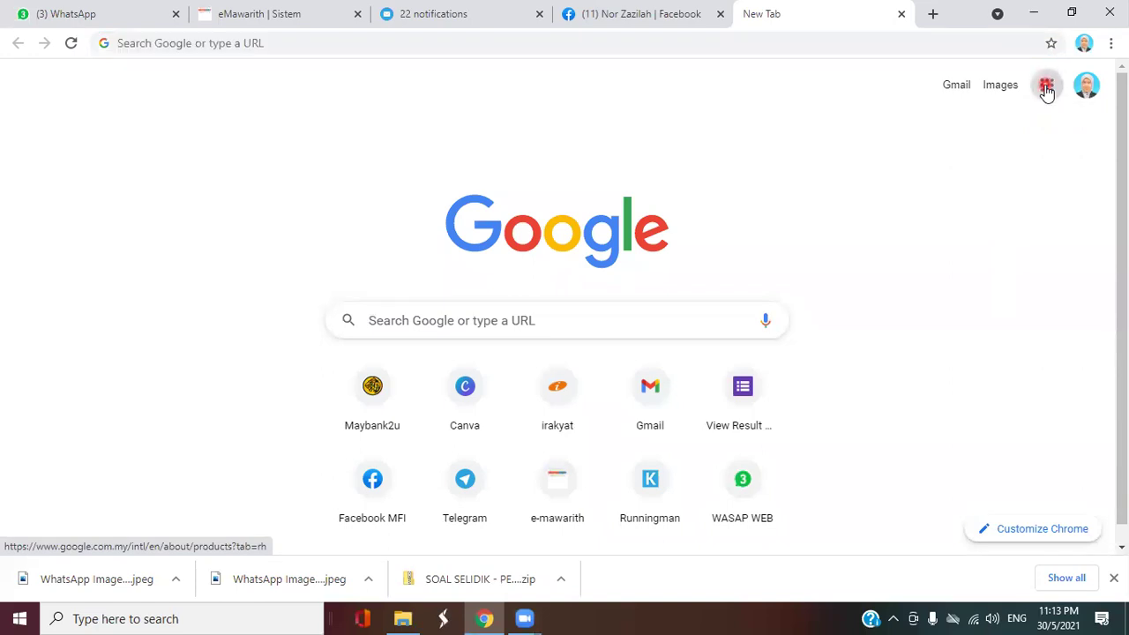
left_click_drag(1099, 185, 1094, 453)
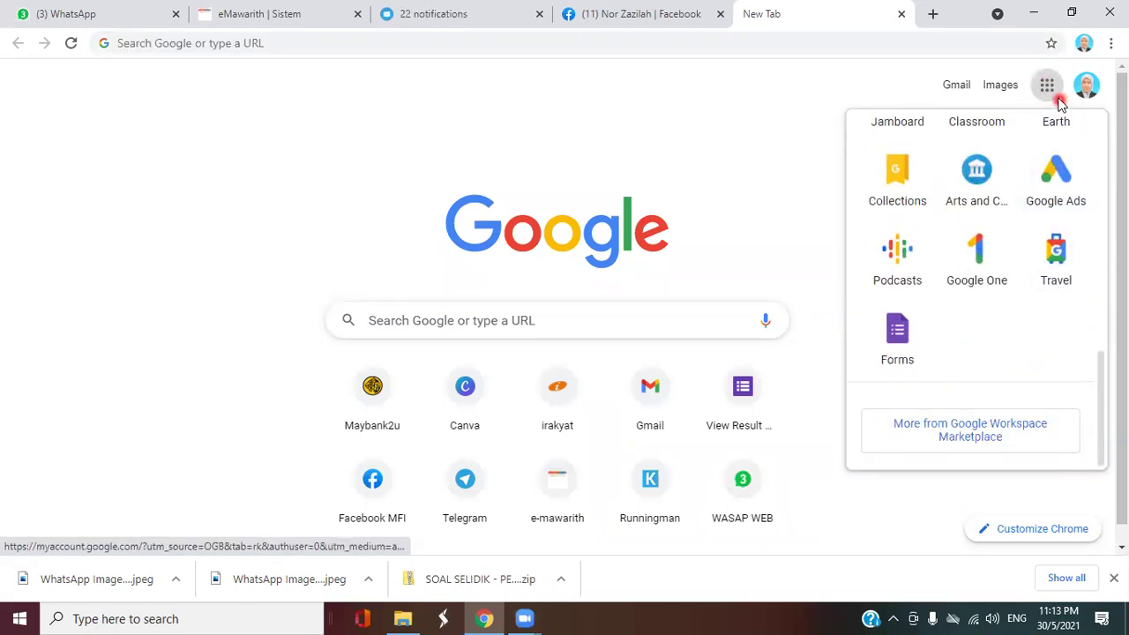
left_click(914, 335)
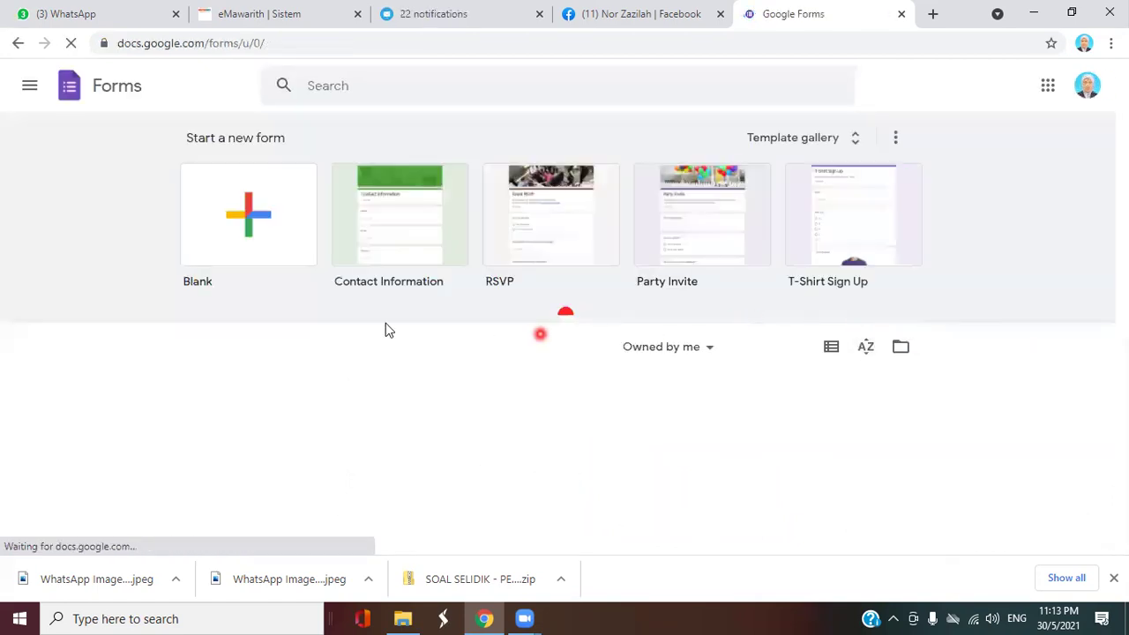
scroll(254, 398, "down", 1)
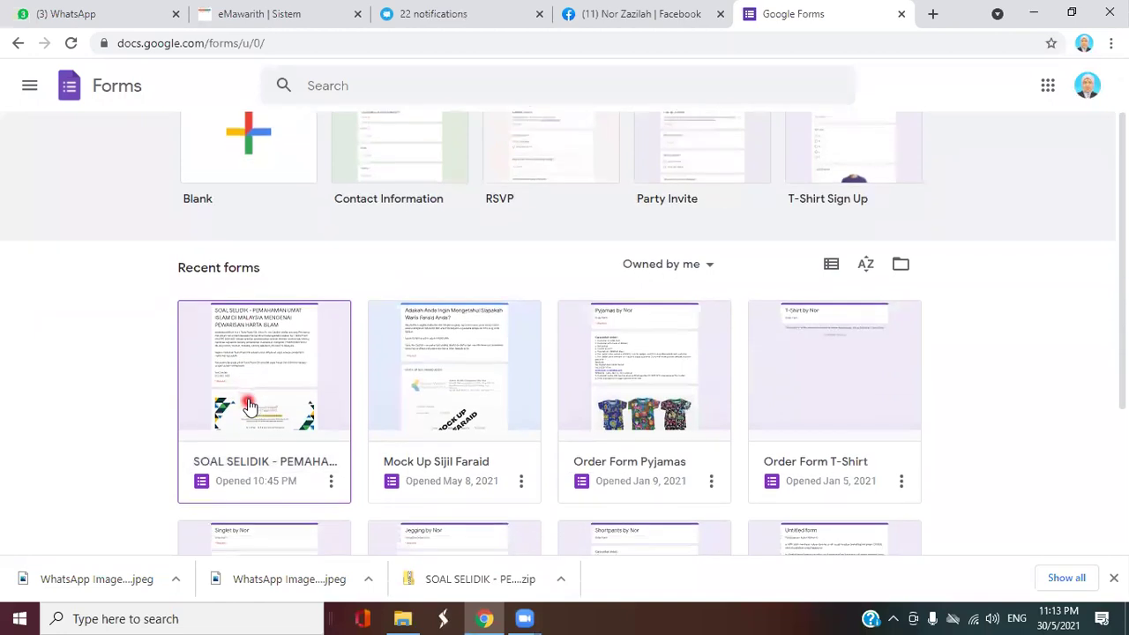
scroll(247, 402, "down", 1)
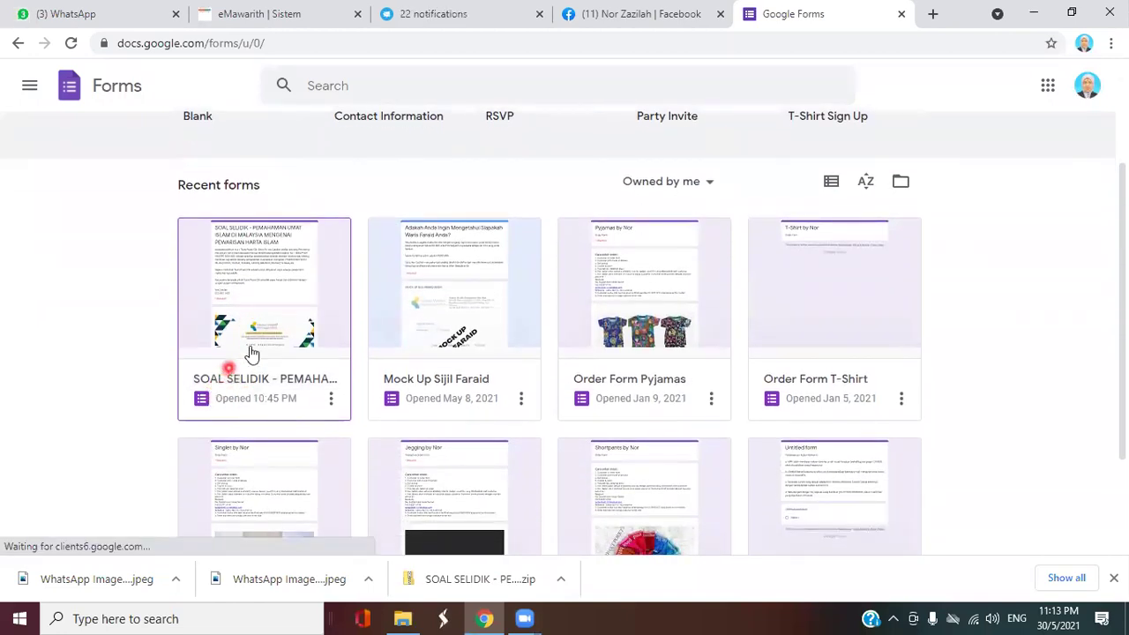
left_click(267, 321)
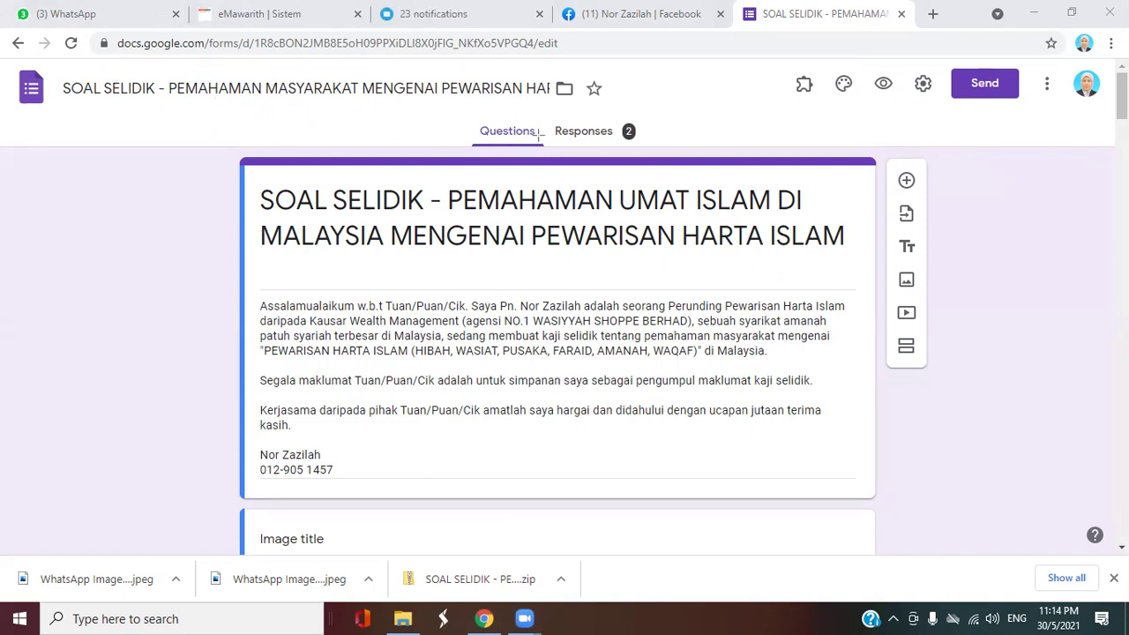
Mark the survey's Responses heading with freehand circles and open the collected responses.
left_click_drag(544, 106, 668, 160)
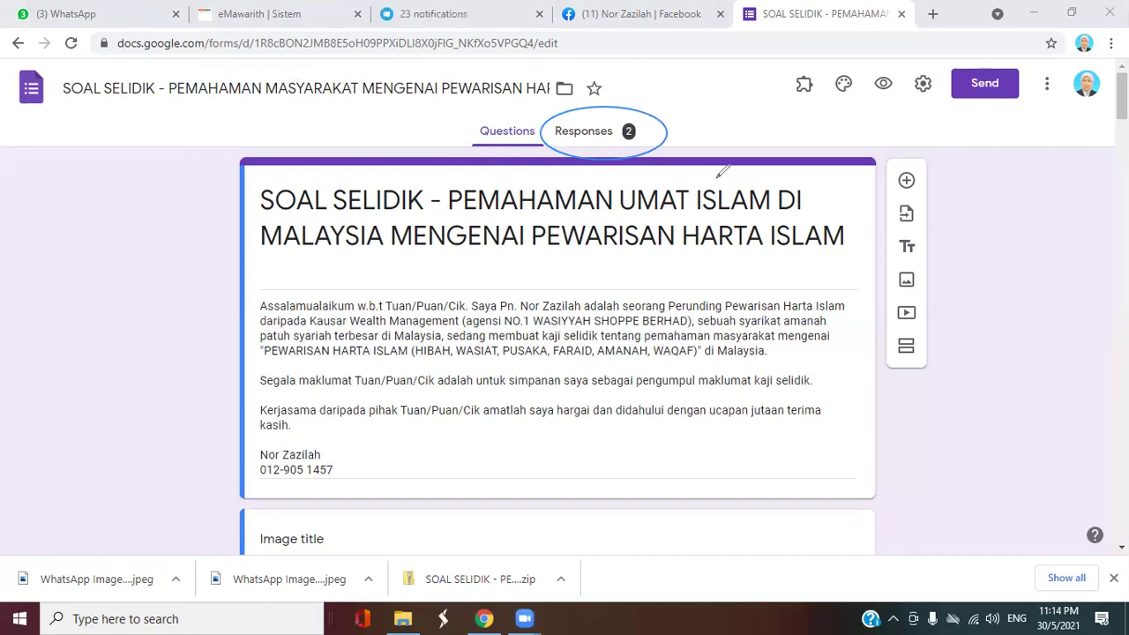
mouse_move(669, 119)
left_mouse_down()
mouse_move(565, 106)
mouse_move(583, 141)
mouse_move(626, 130)
mouse_move(618, 111)
mouse_move(538, 141)
mouse_move(596, 123)
mouse_move(577, 143)
left_mouse_up()
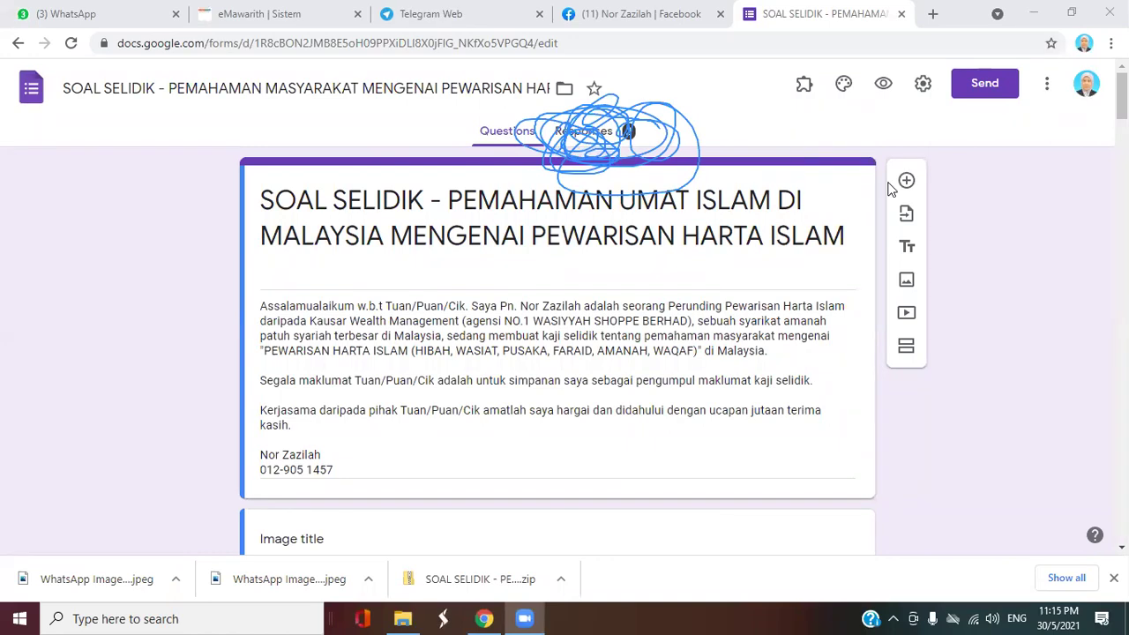
left_click(587, 133)
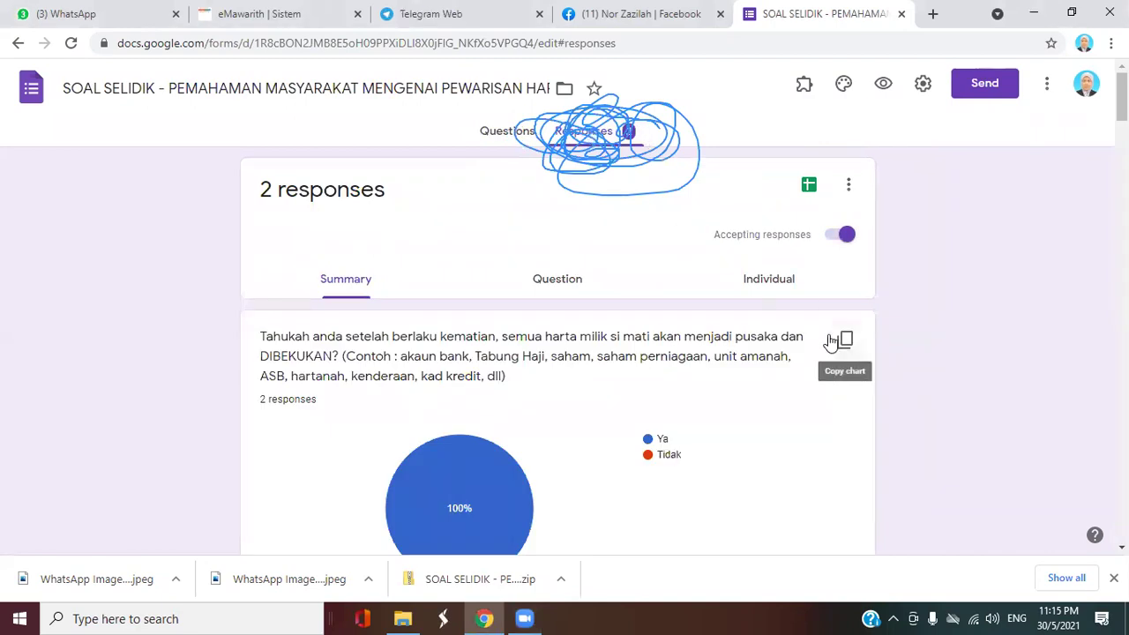
Review the survey's response summary from the question charts and respondent details to the final question, and return towards the first charts.
scroll(829, 341, "down", 5)
scroll(828, 342, "down", 15)
scroll(834, 346, "down", 3)
scroll(834, 346, "up", 3)
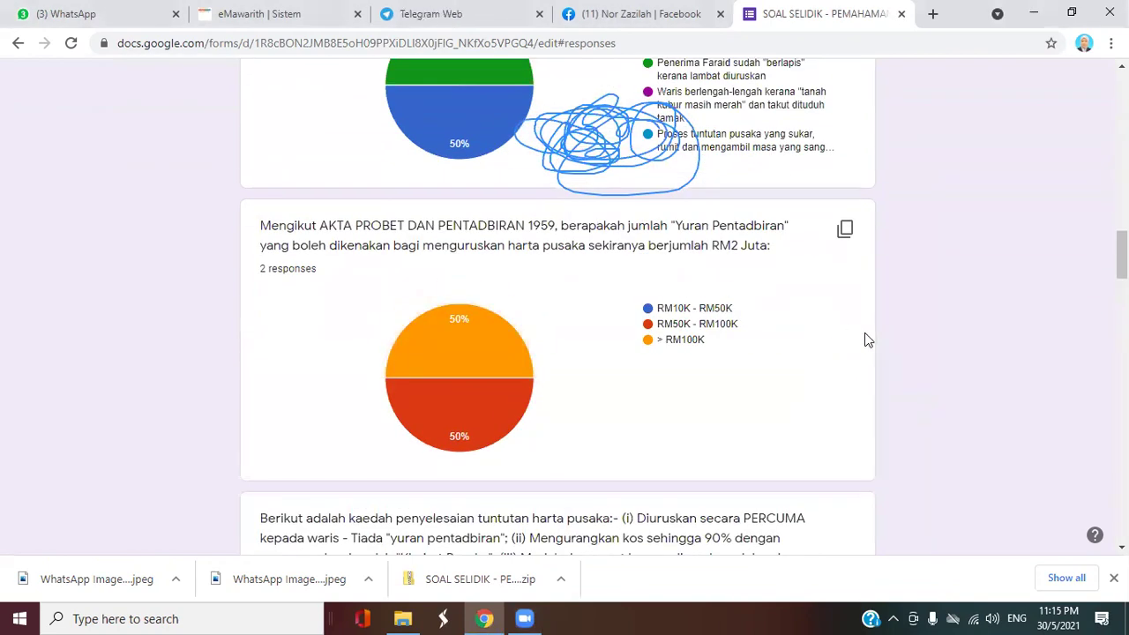
scroll(794, 380, "down", 5)
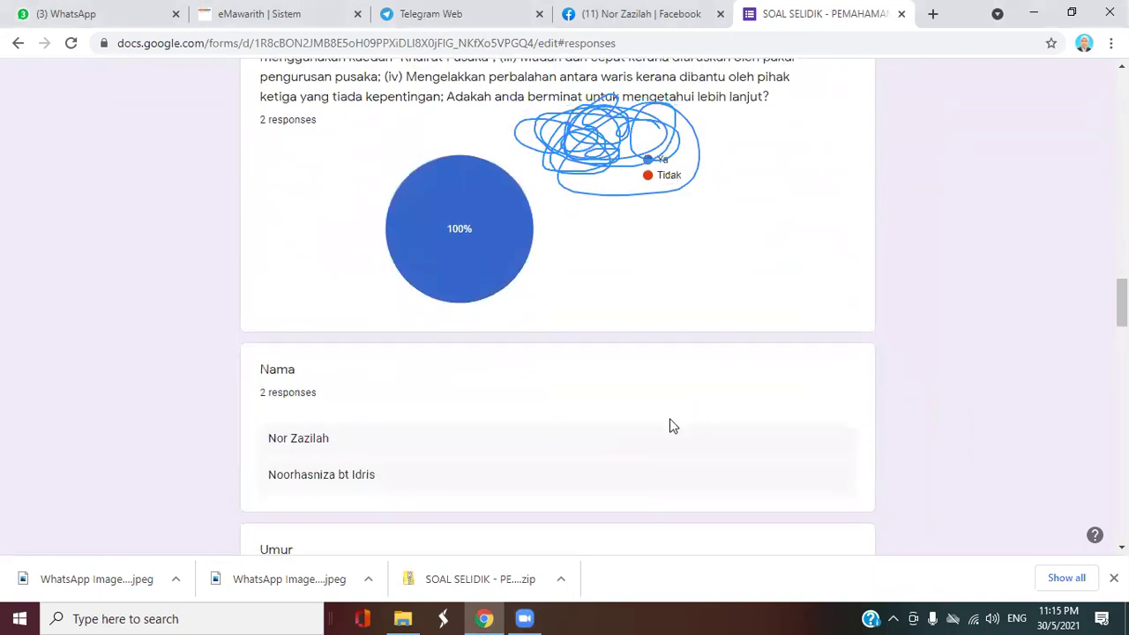
scroll(670, 426, "down", 3)
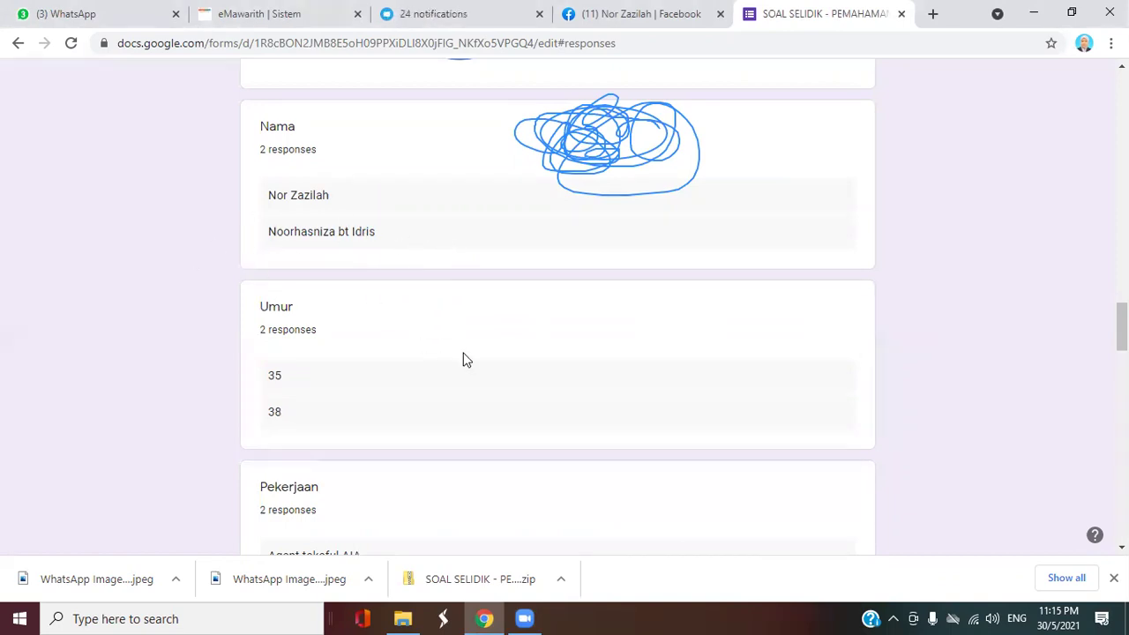
scroll(468, 361, "down", 5)
scroll(467, 365, "down", 2)
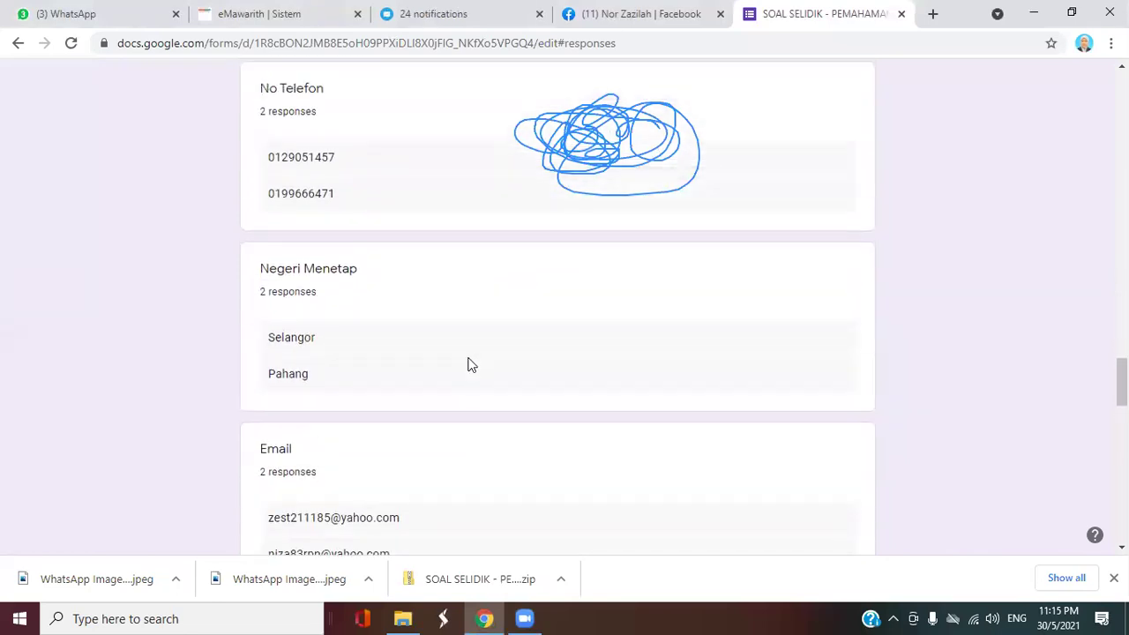
scroll(407, 318, "down", 5)
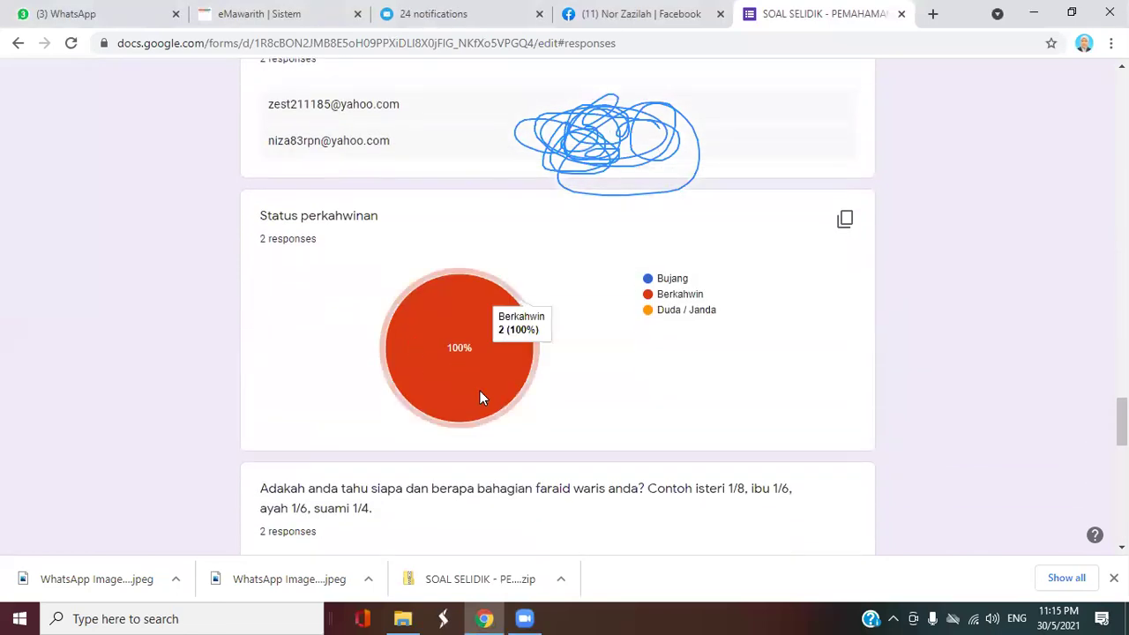
scroll(480, 398, "down", 10)
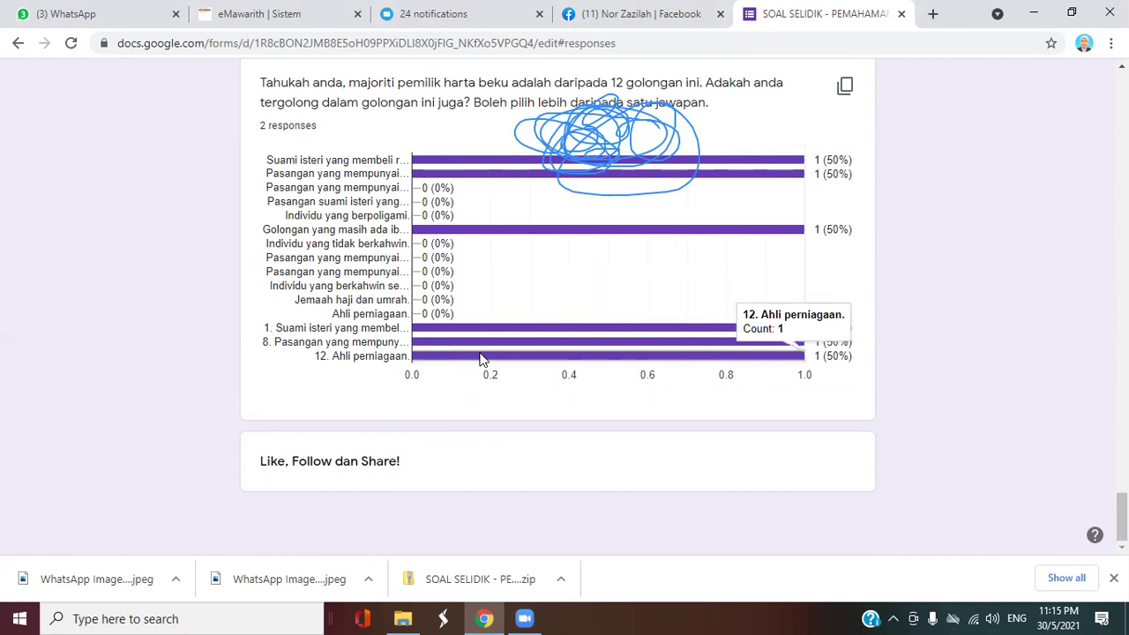
scroll(854, 371, "up", 10)
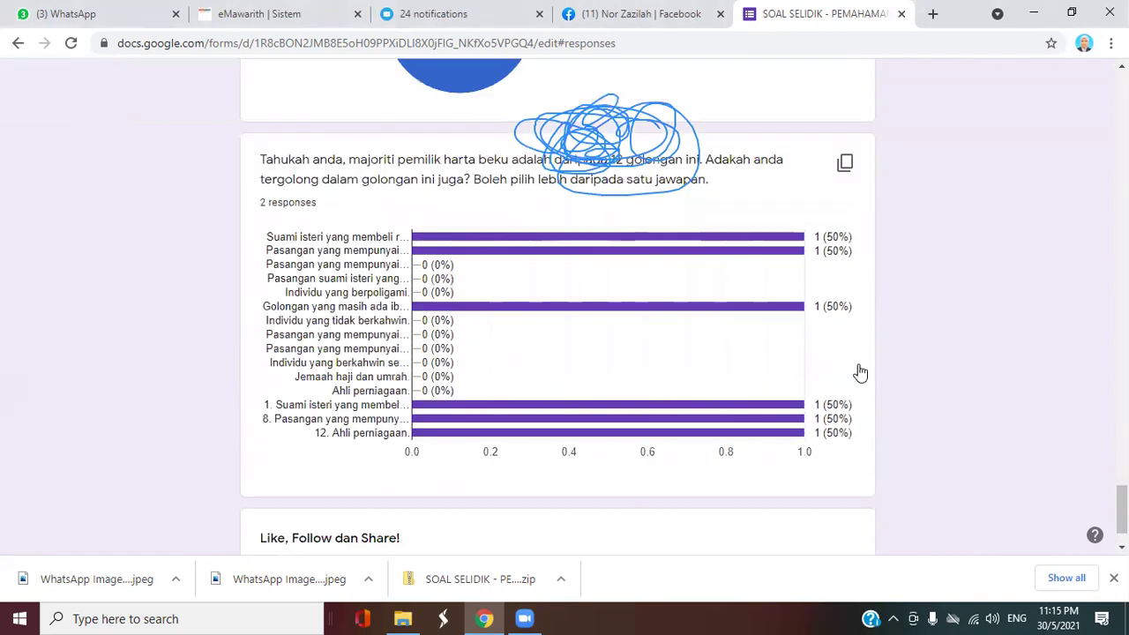
scroll(794, 322, "up", 10)
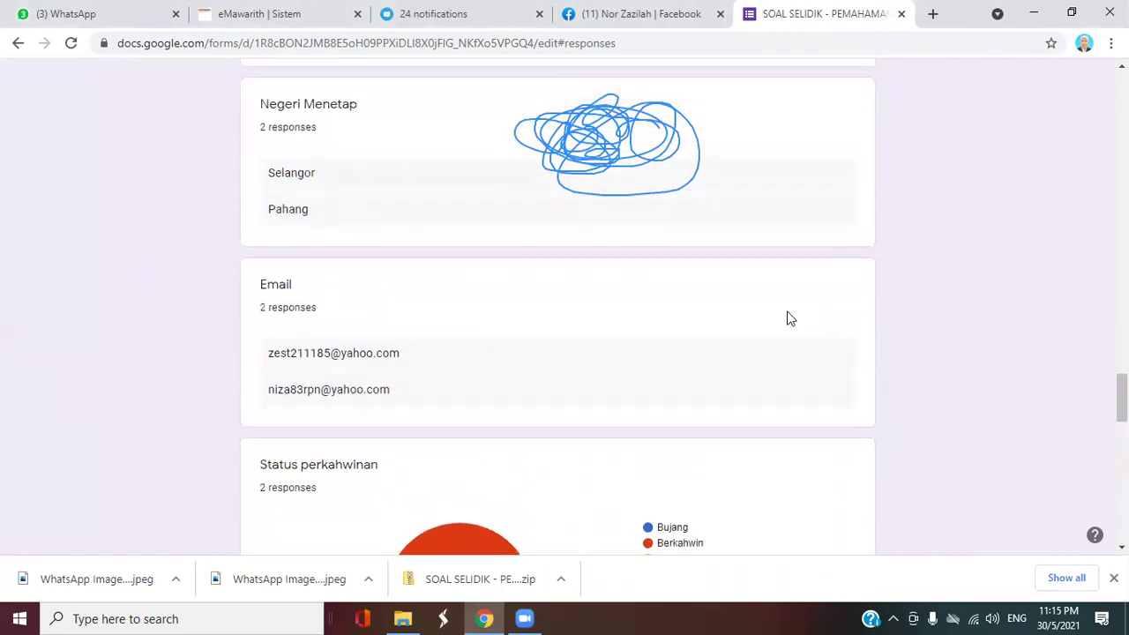
scroll(785, 309, "up", 15)
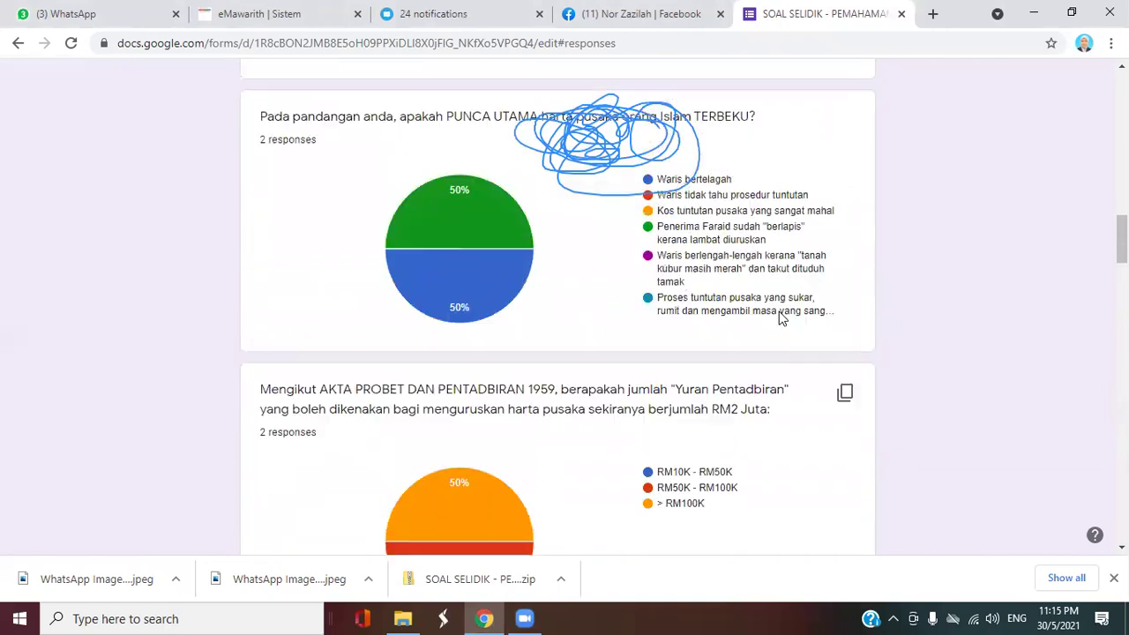
scroll(782, 303, "up", 8)
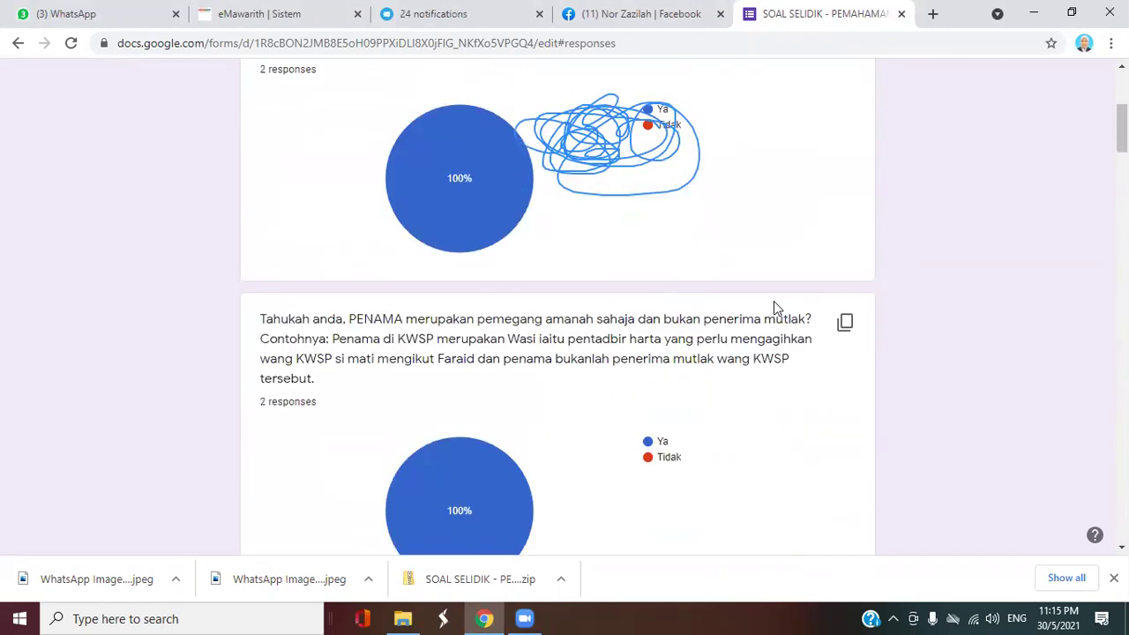
Download the survey responses as a CSV file and show the downloaded archive's contents in a maximized window.
scroll(745, 287, "up", 2)
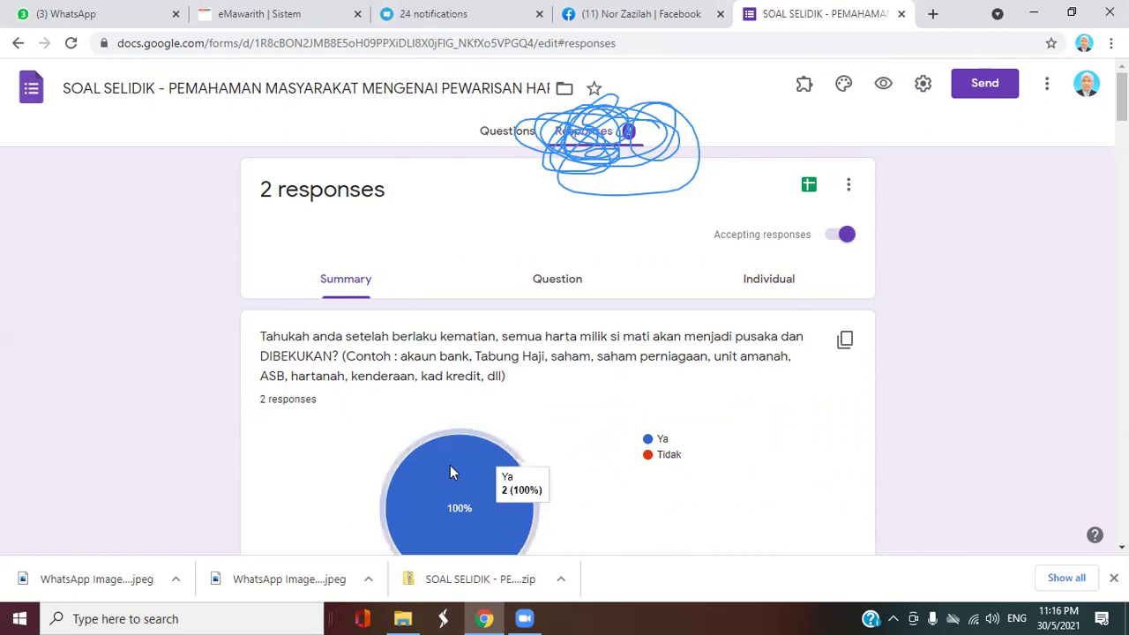
left_click(849, 187)
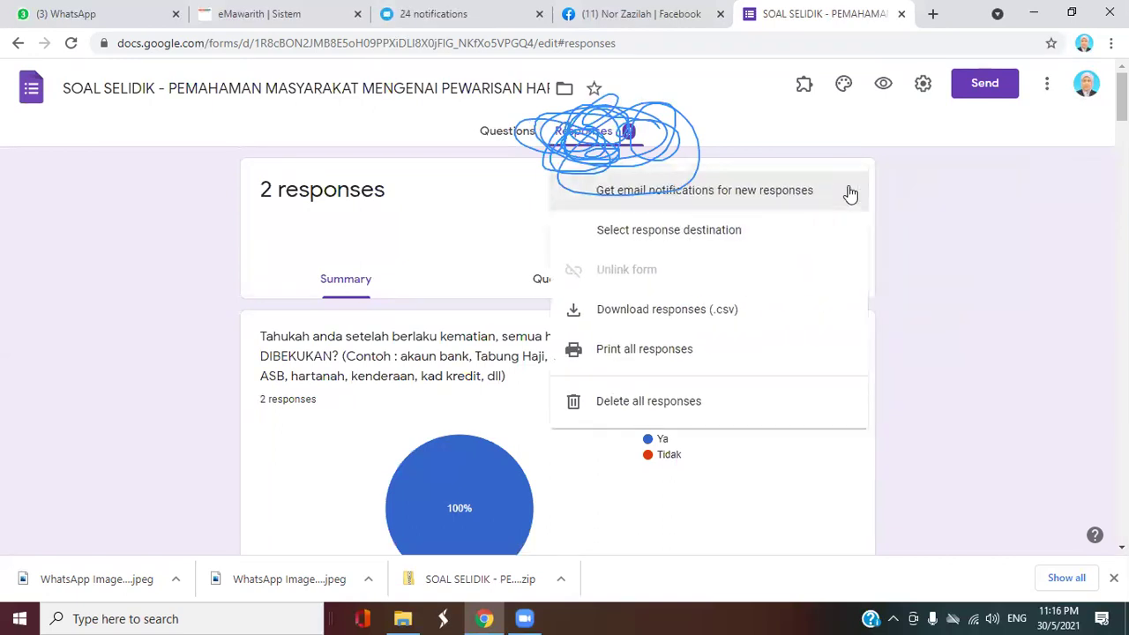
left_click(688, 310)
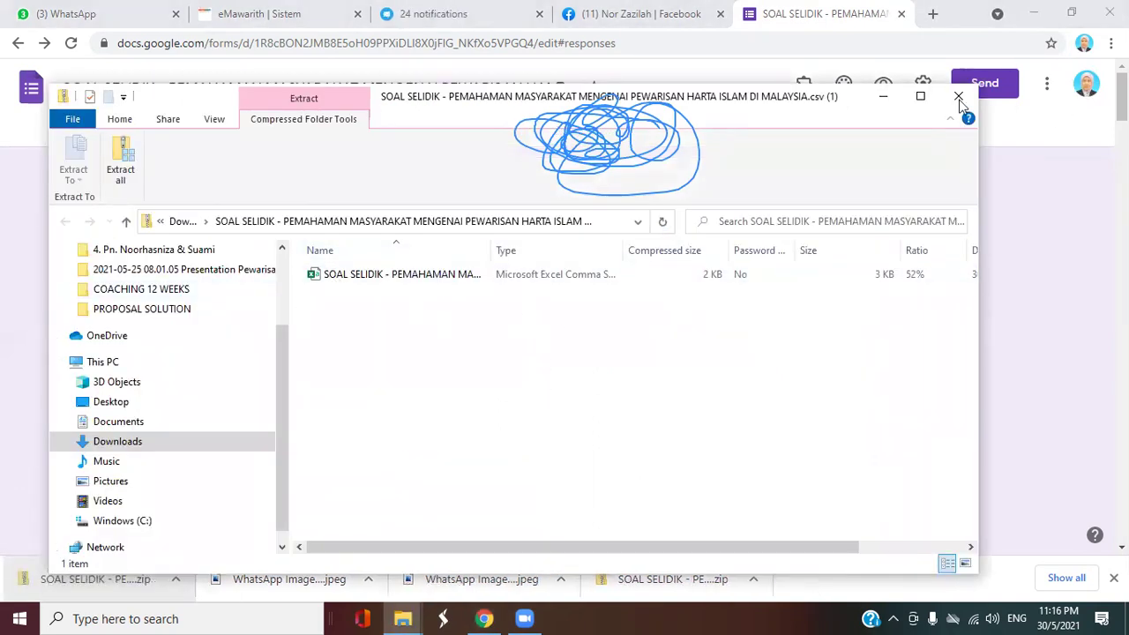
left_click(920, 95)
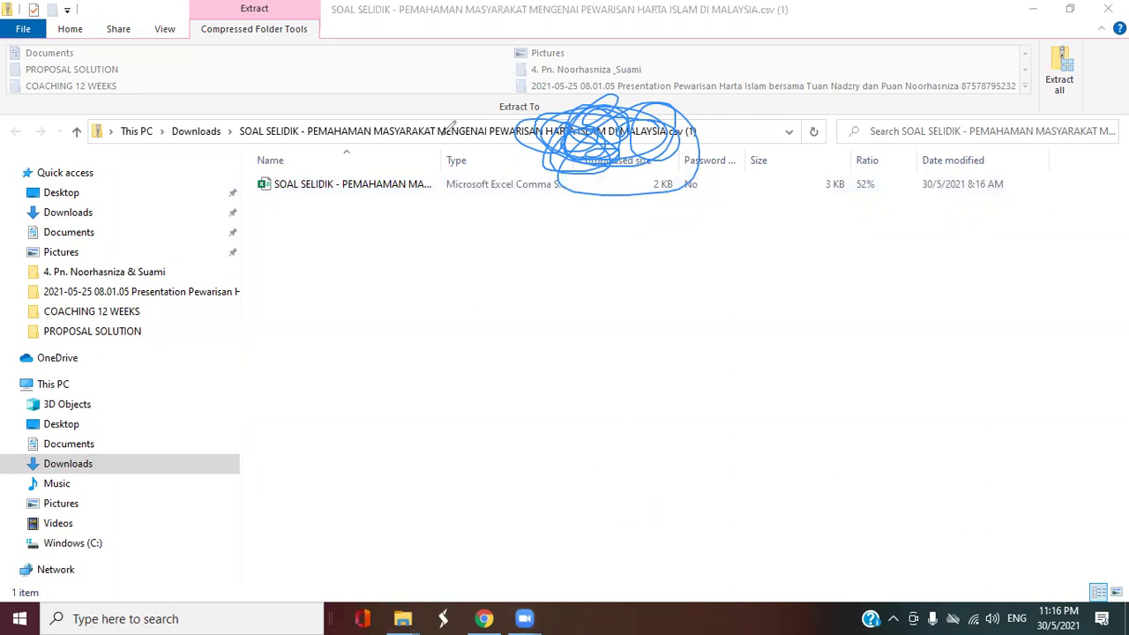
Clear the freehand marks, view the responses CSV file in Excel, and minimize the Excel and archive windows.
left_click(593, 105)
left_click(595, 103)
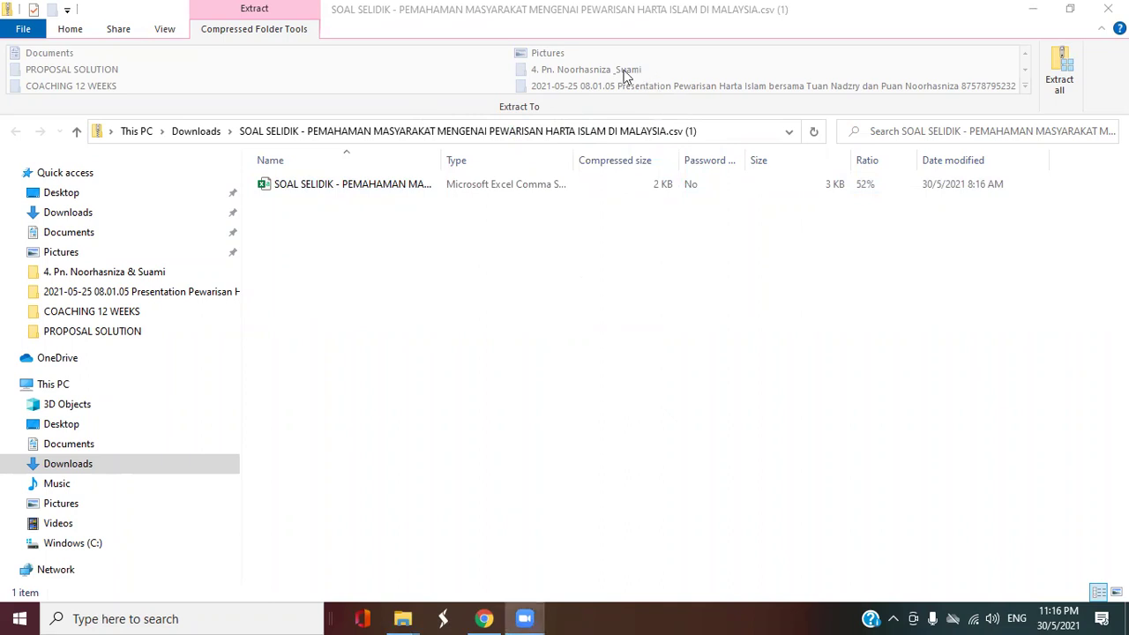
double_click(291, 187)
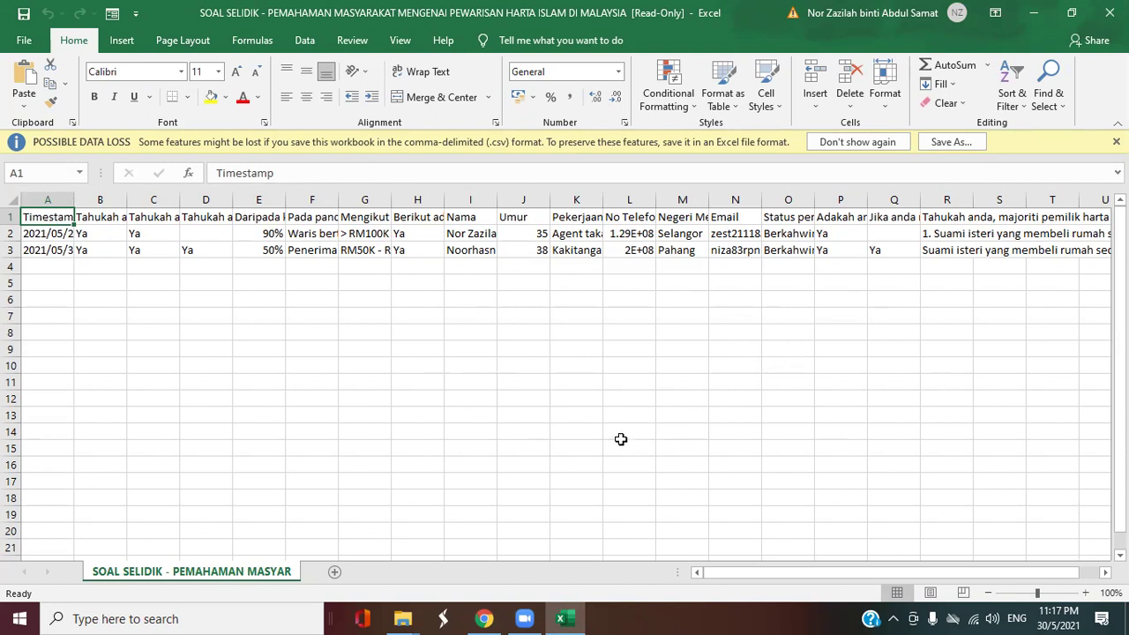
left_click(1035, 17)
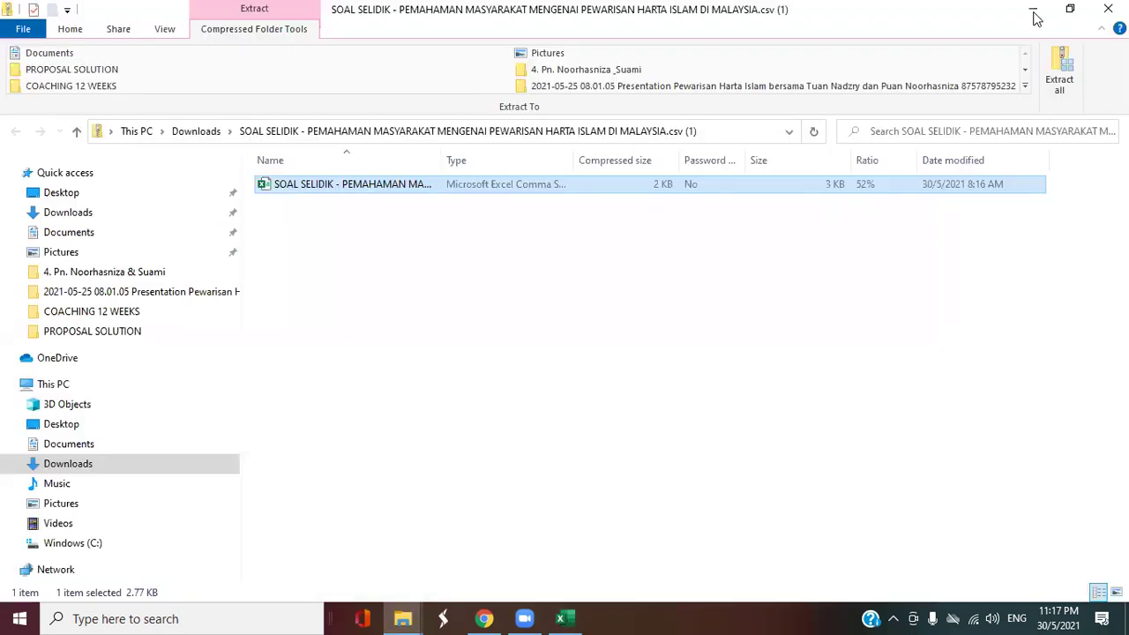
left_click(1035, 18)
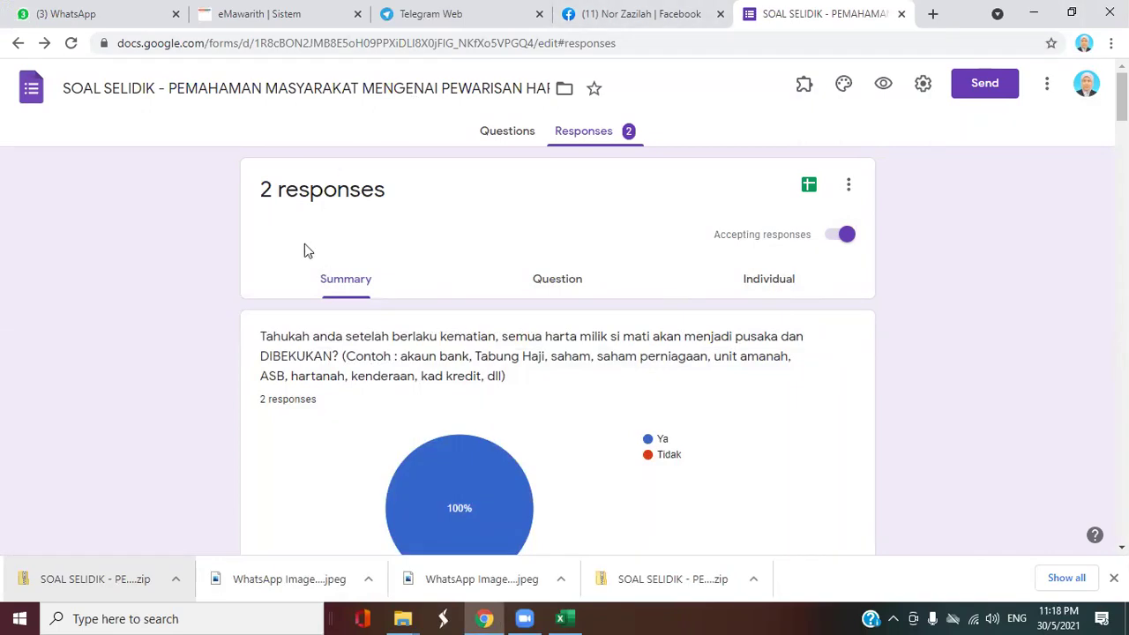
Review the first question charts in the response summary and show the download and print options for responses.
scroll(397, 353, "down", 2)
scroll(398, 359, "down", 4)
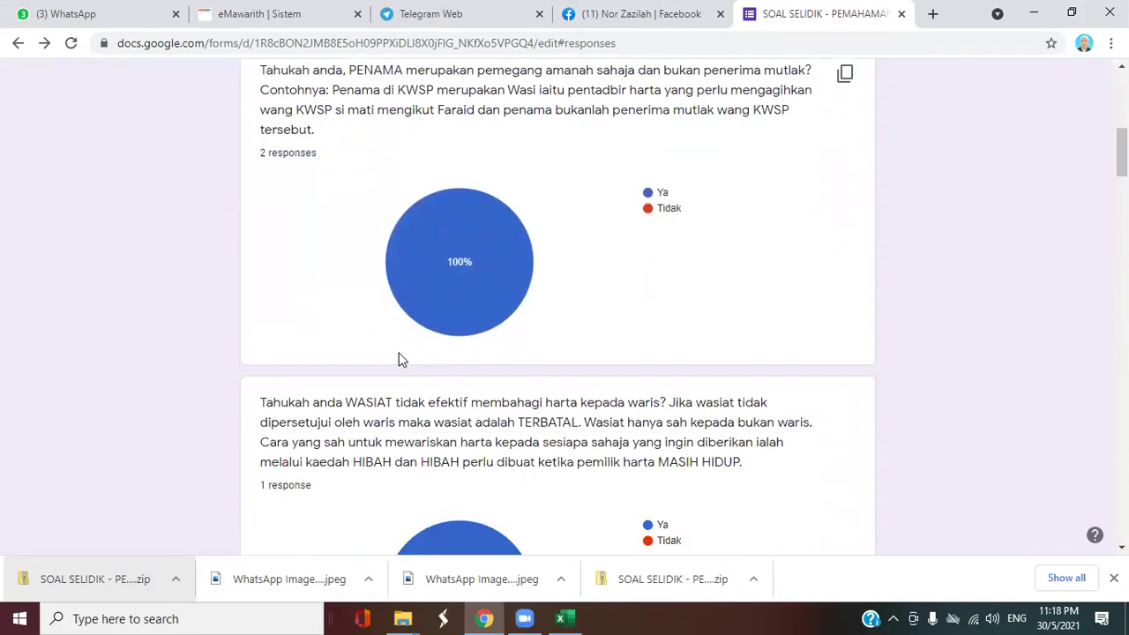
scroll(398, 359, "up", 7)
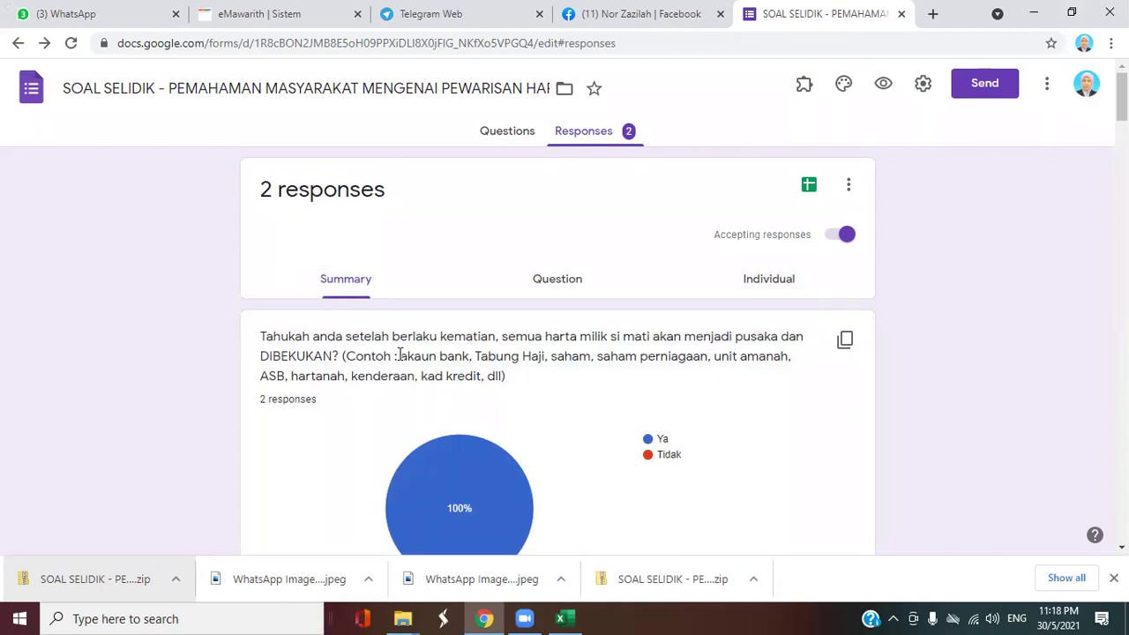
scroll(312, 429, "down", 3)
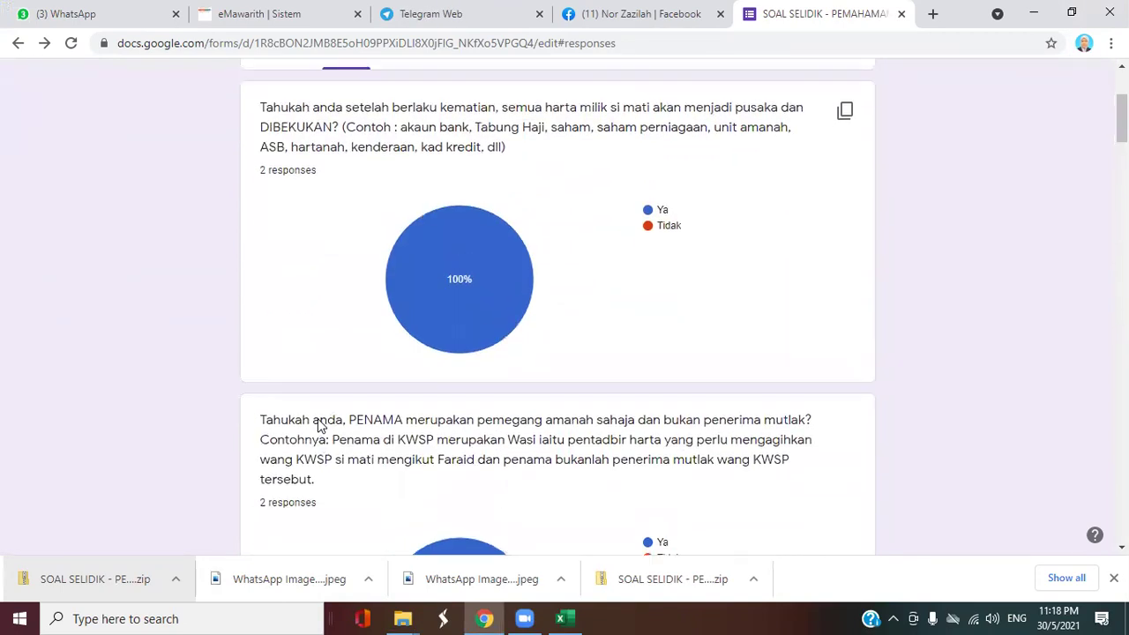
scroll(320, 421, "up", 3)
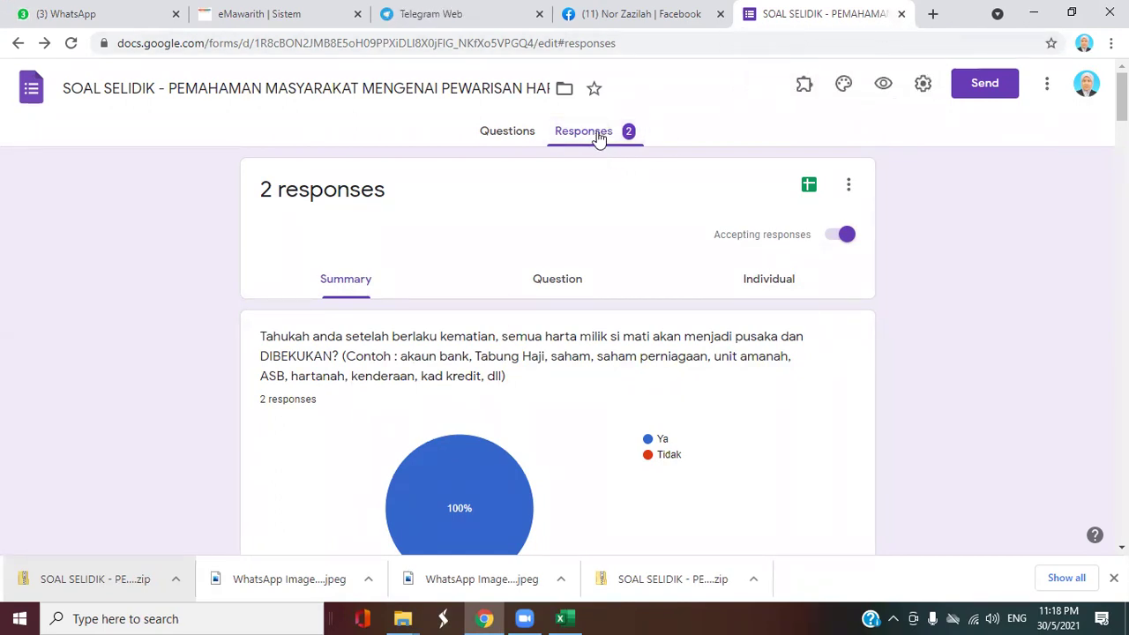
left_click(850, 188)
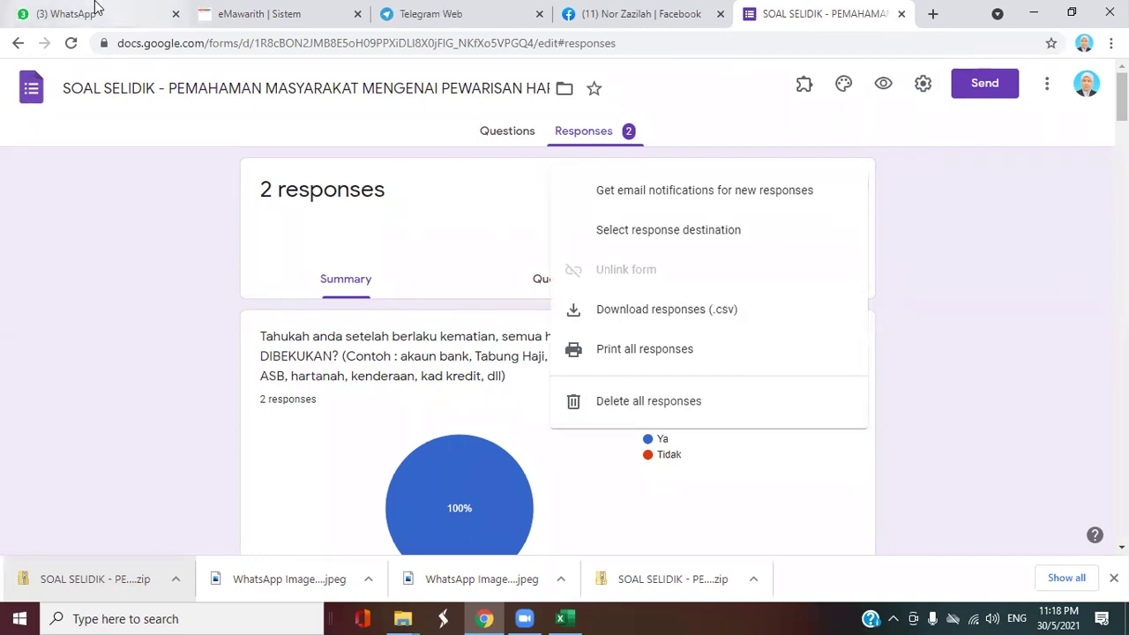
View the Gmail inbox through the Google start page in a new browser page and close that page.
left_click(934, 14)
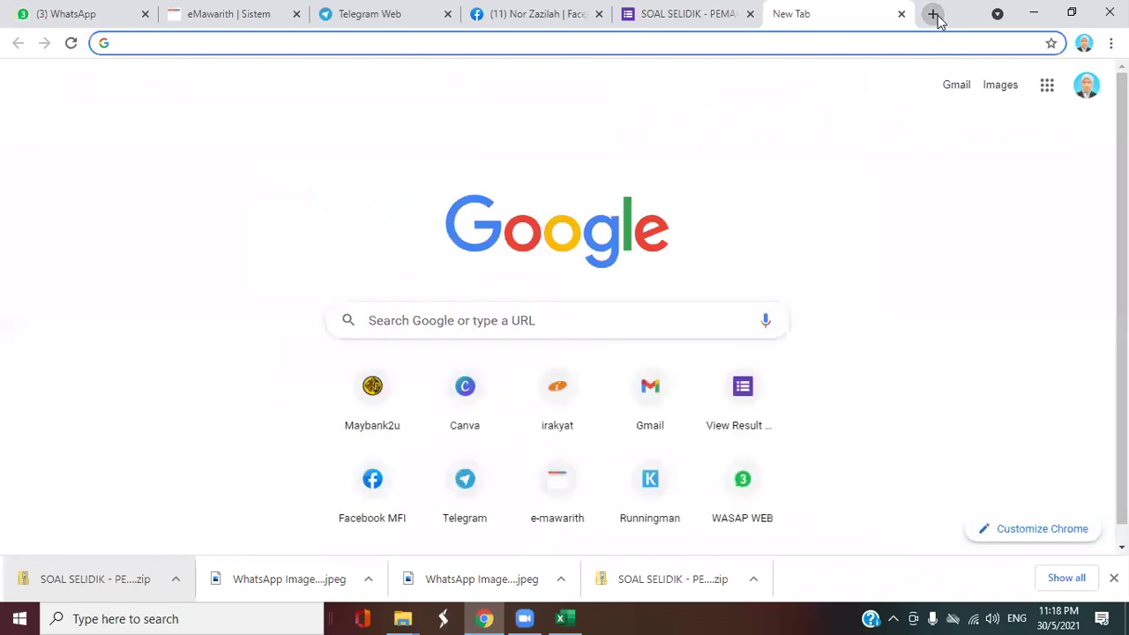
left_click(958, 88)
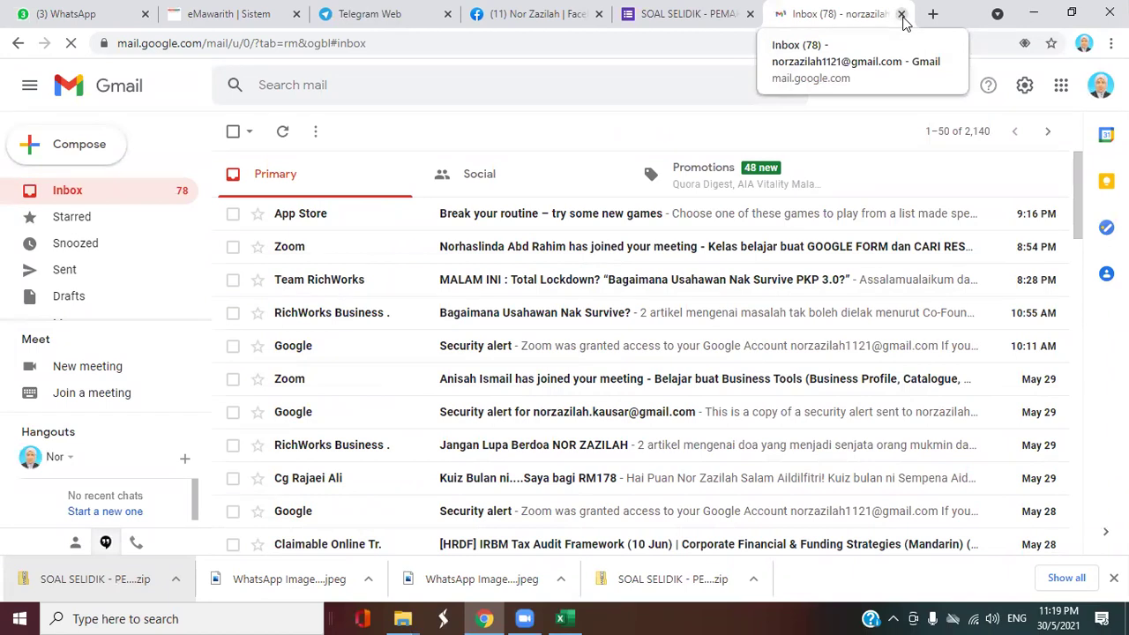
left_click(901, 14)
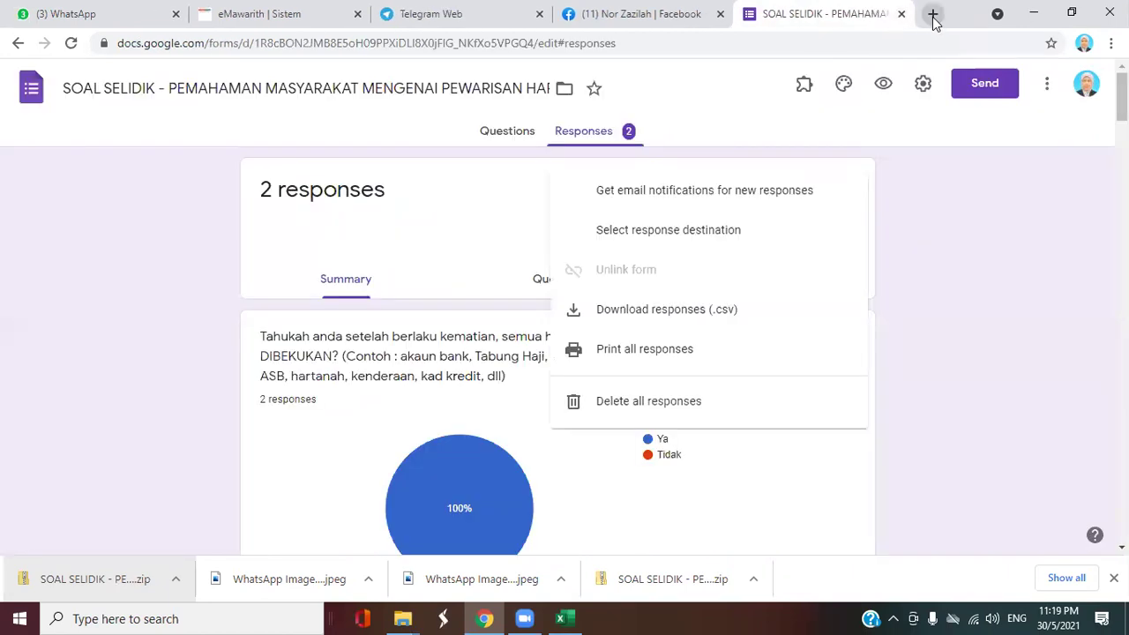
Look through the Google accounts available on a new browser page, open Gmail from there, and close the page.
left_click(934, 15)
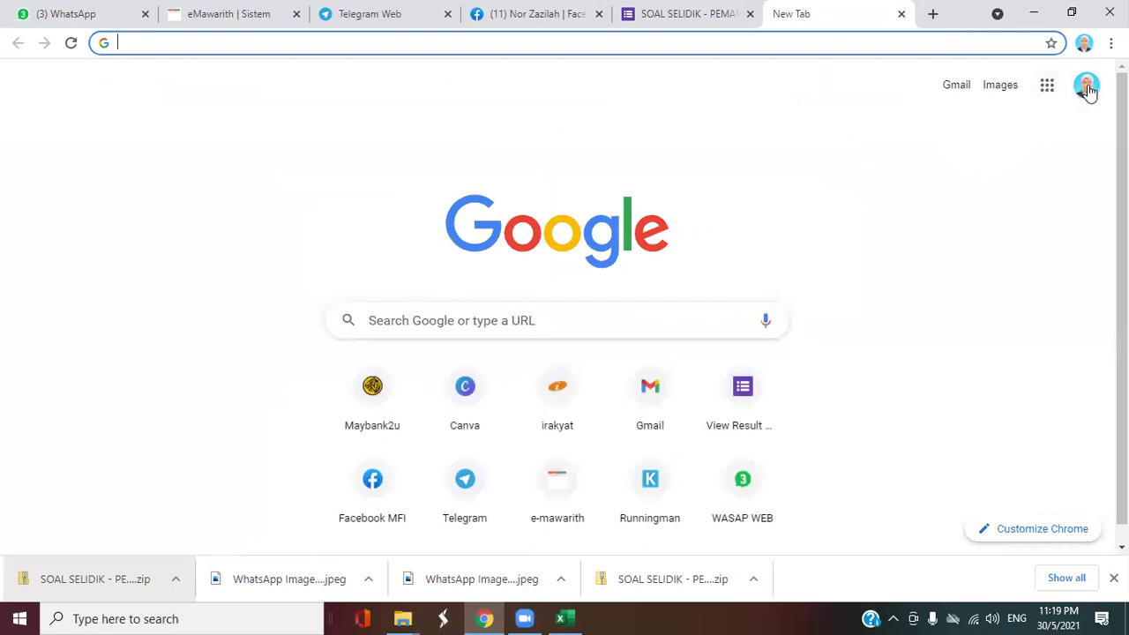
left_click(1088, 88)
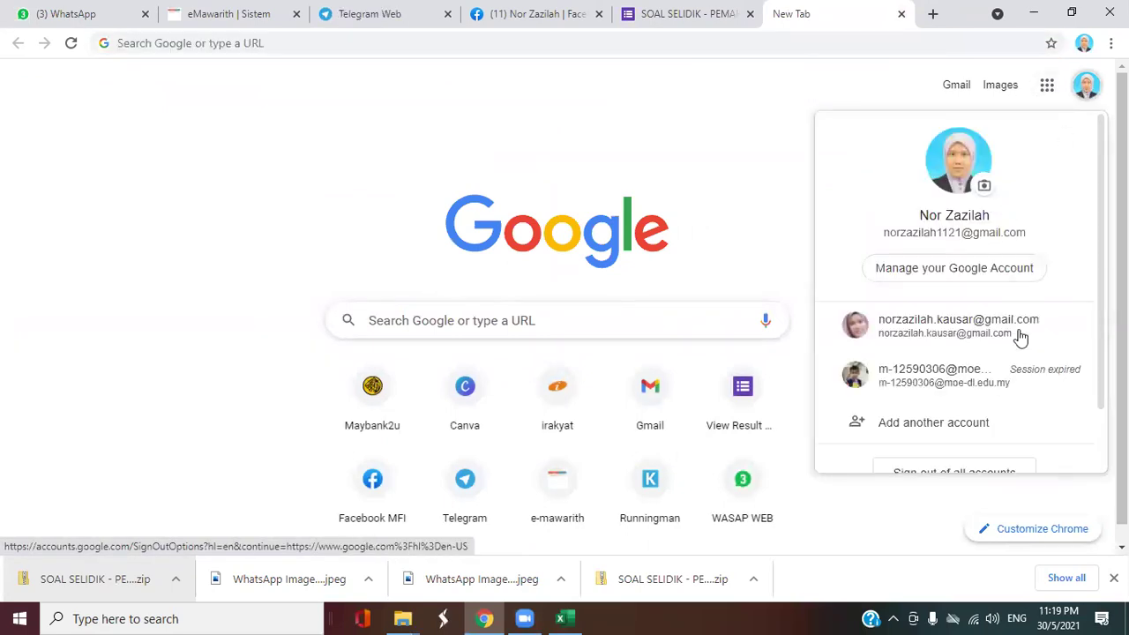
scroll(1015, 340, "down", 2)
scroll(1021, 344, "down", 1)
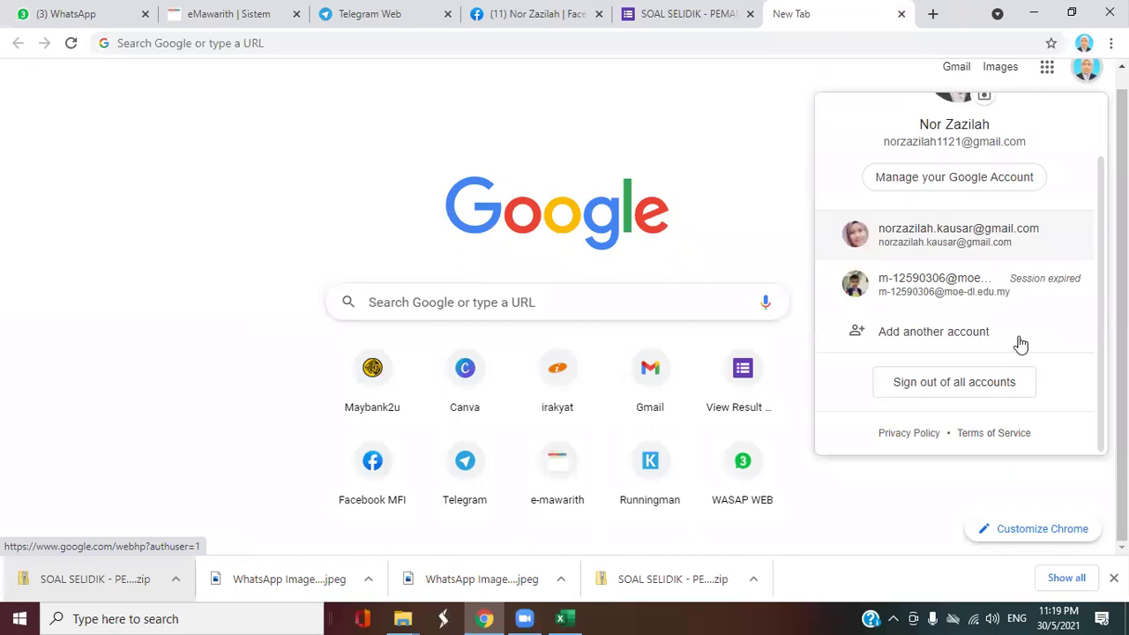
scroll(1020, 344, "up", 2)
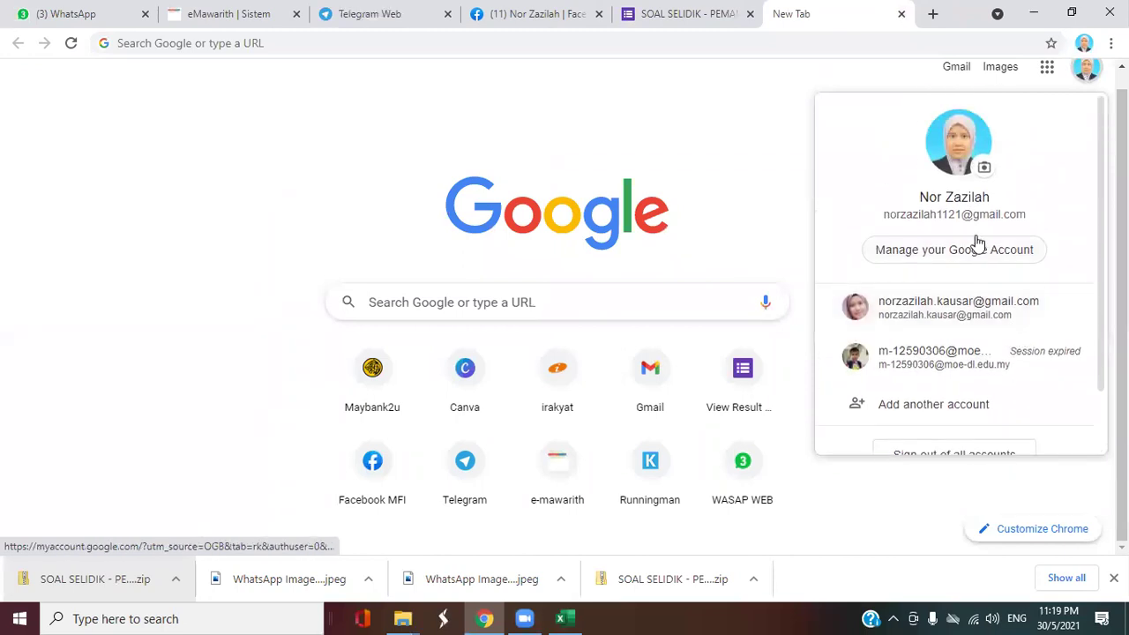
left_click(953, 70)
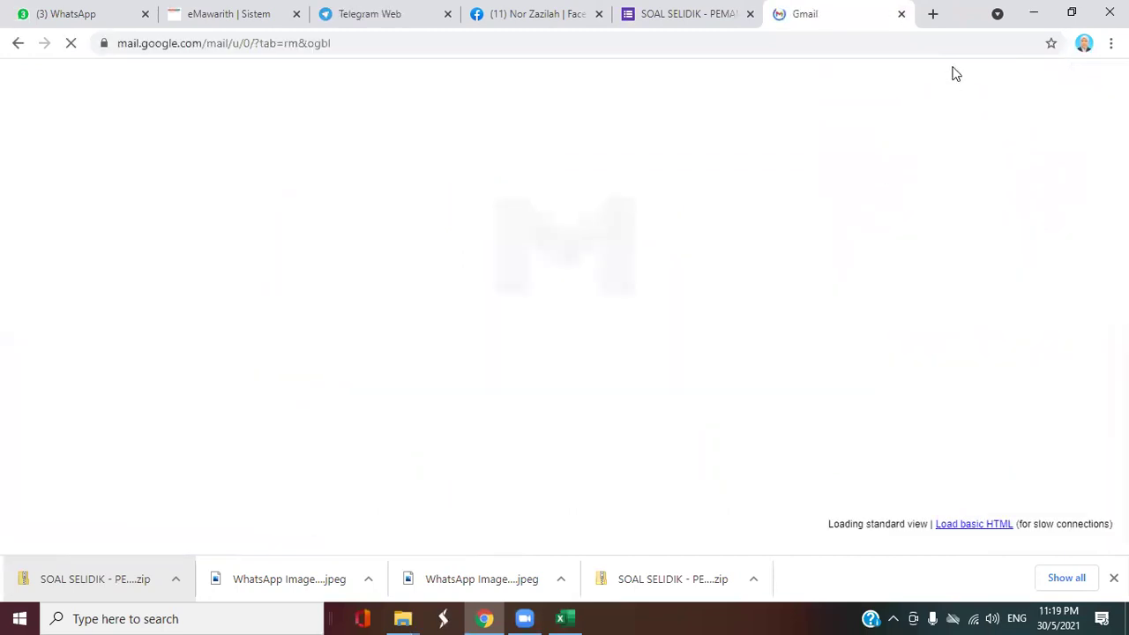
left_click(900, 14)
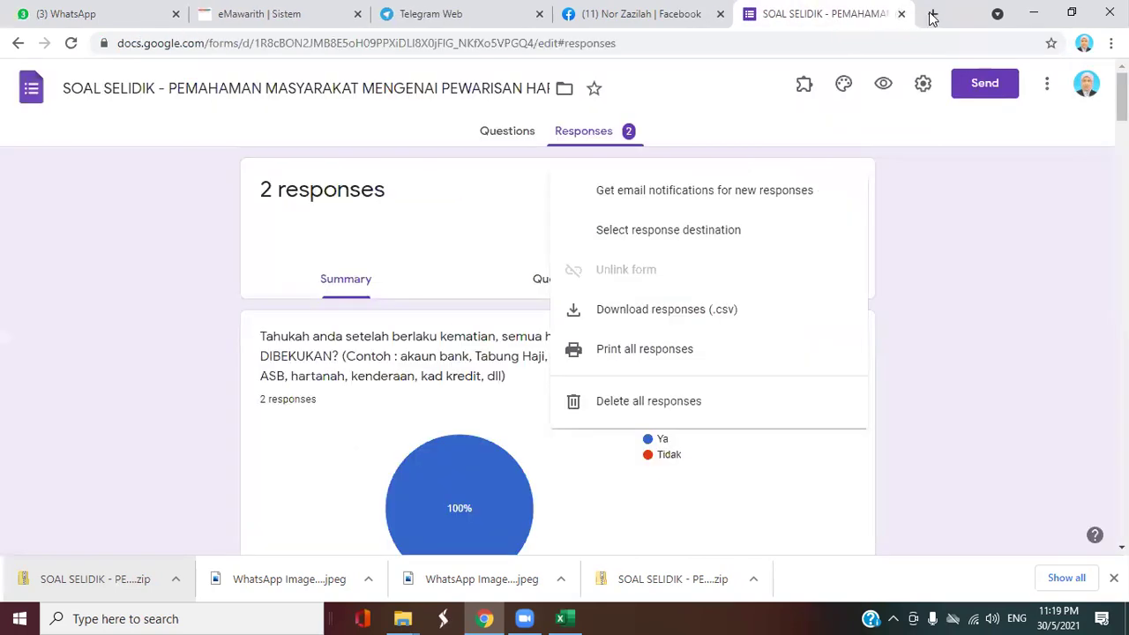
left_click(933, 14)
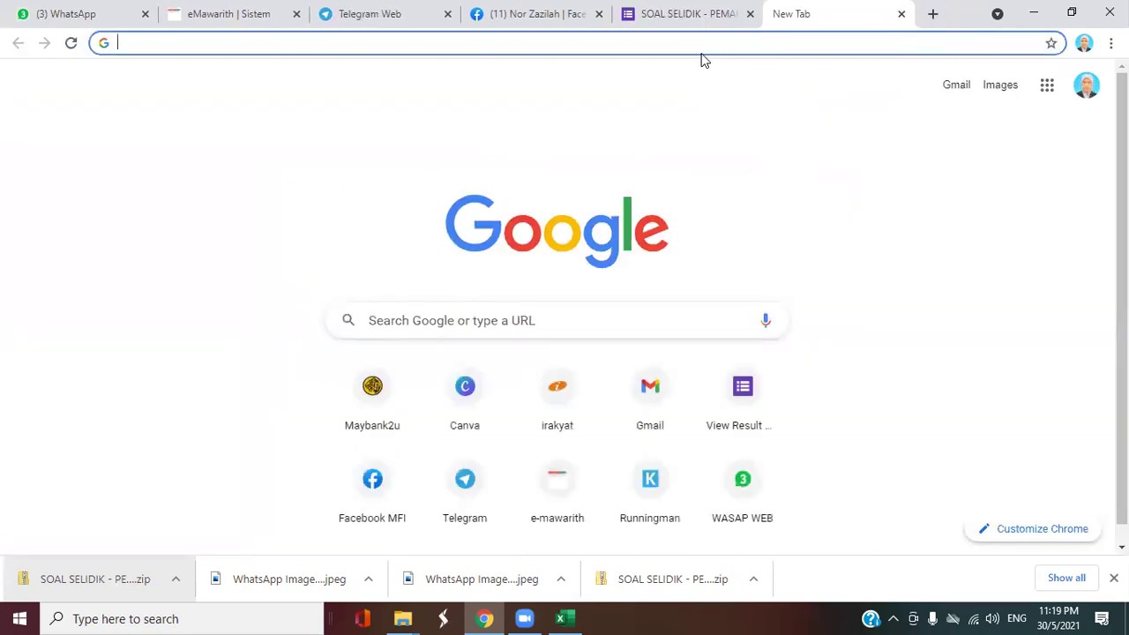
type("www.gmail.com")
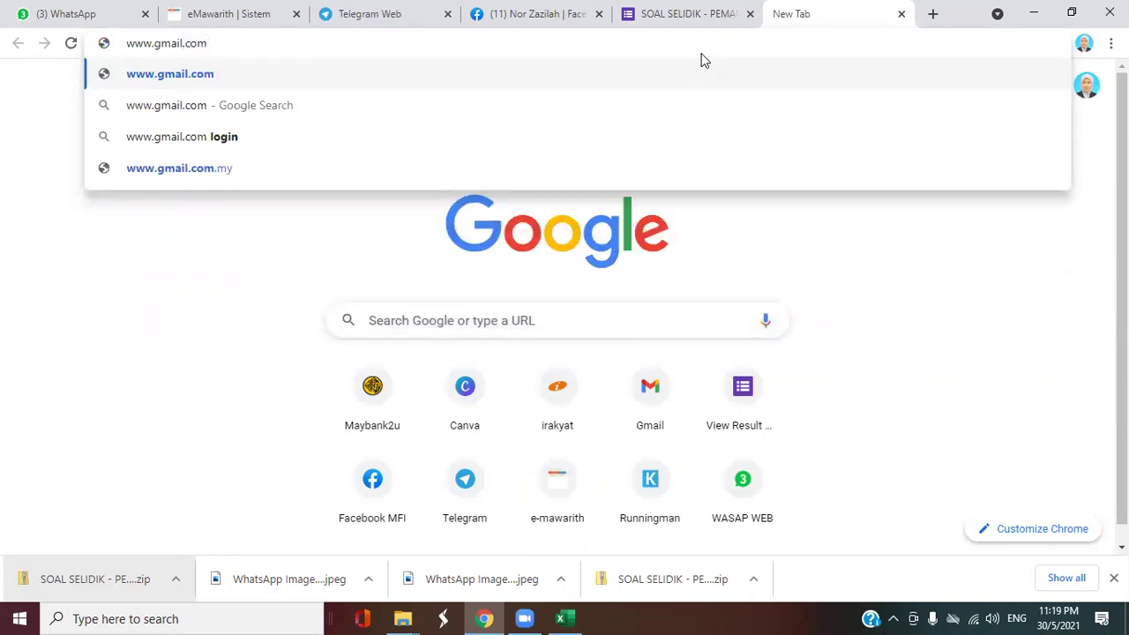
key("Return")
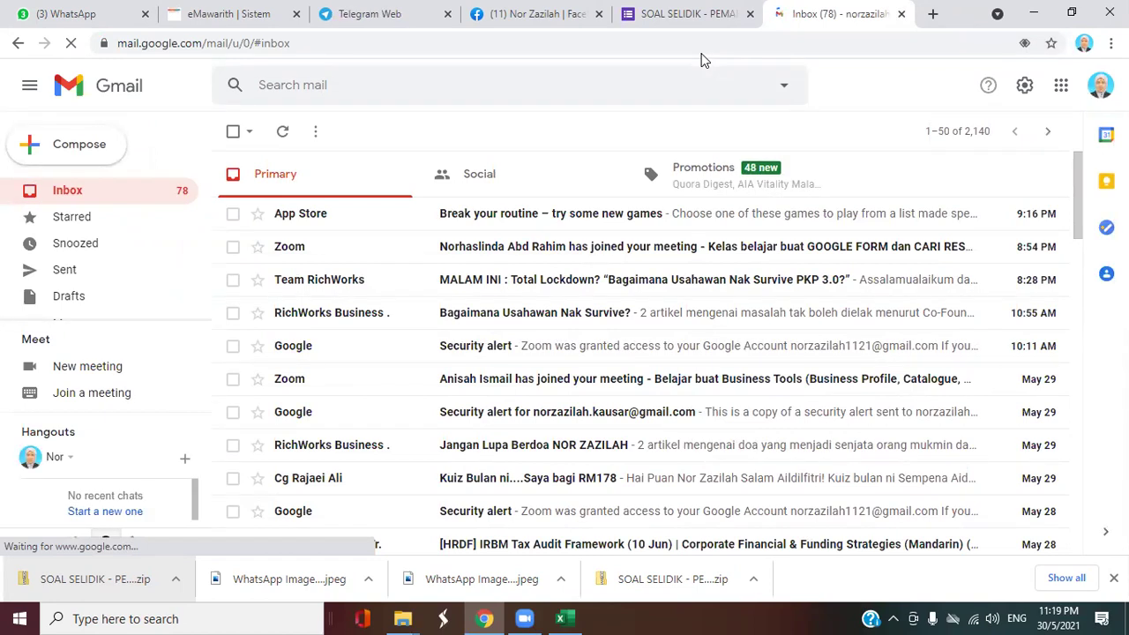
Close the Gmail, survey responses and Facebook pages.
left_click(903, 15)
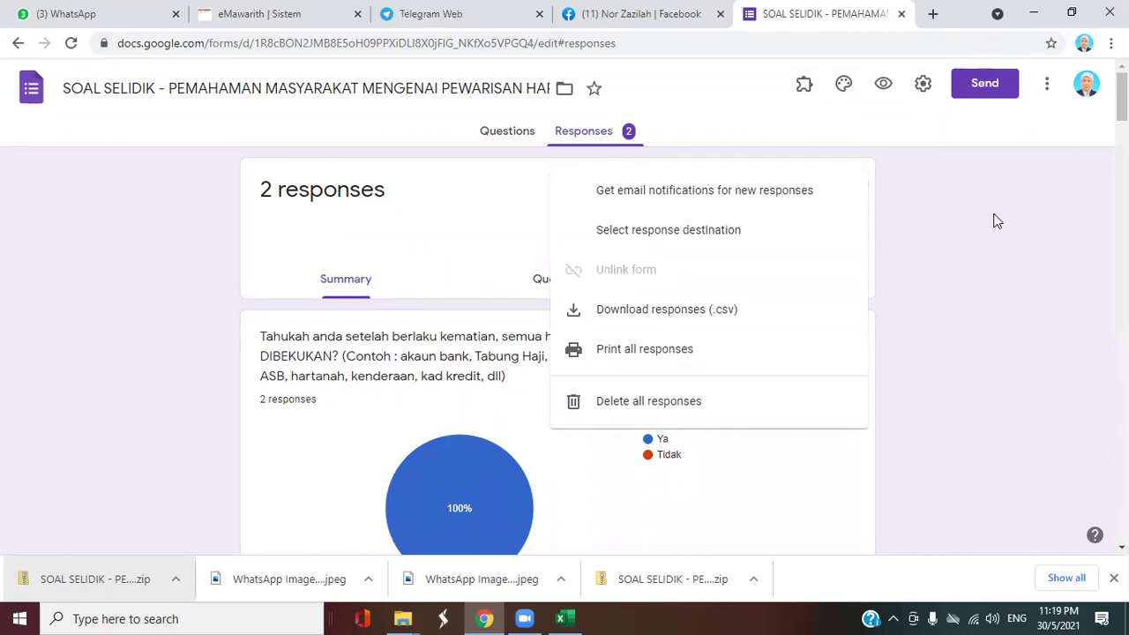
left_click(902, 15)
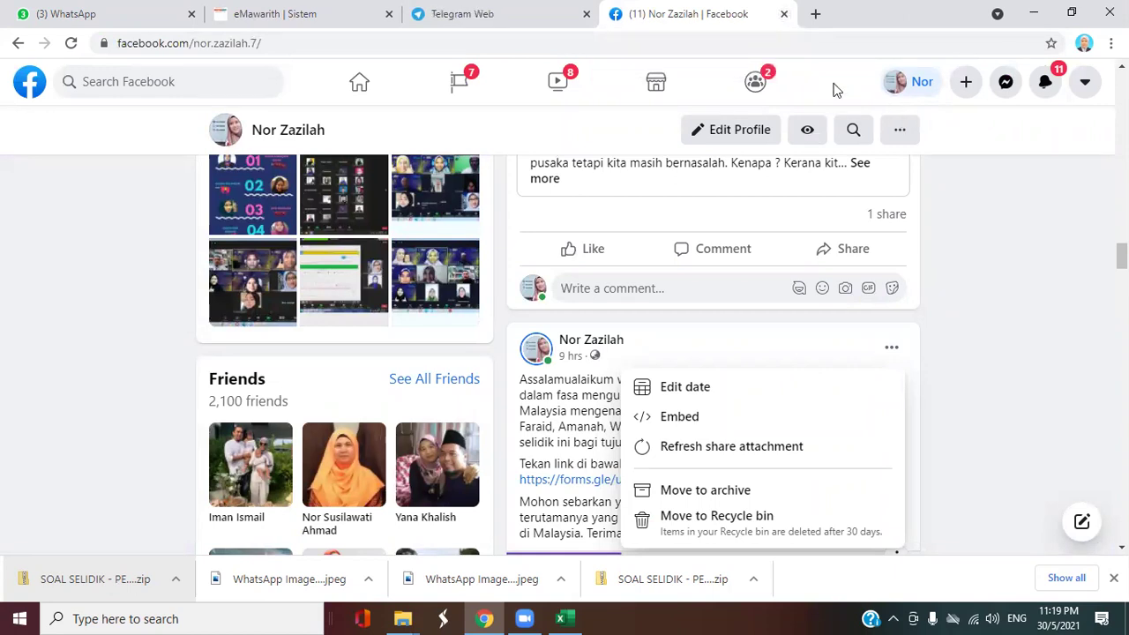
left_click(783, 14)
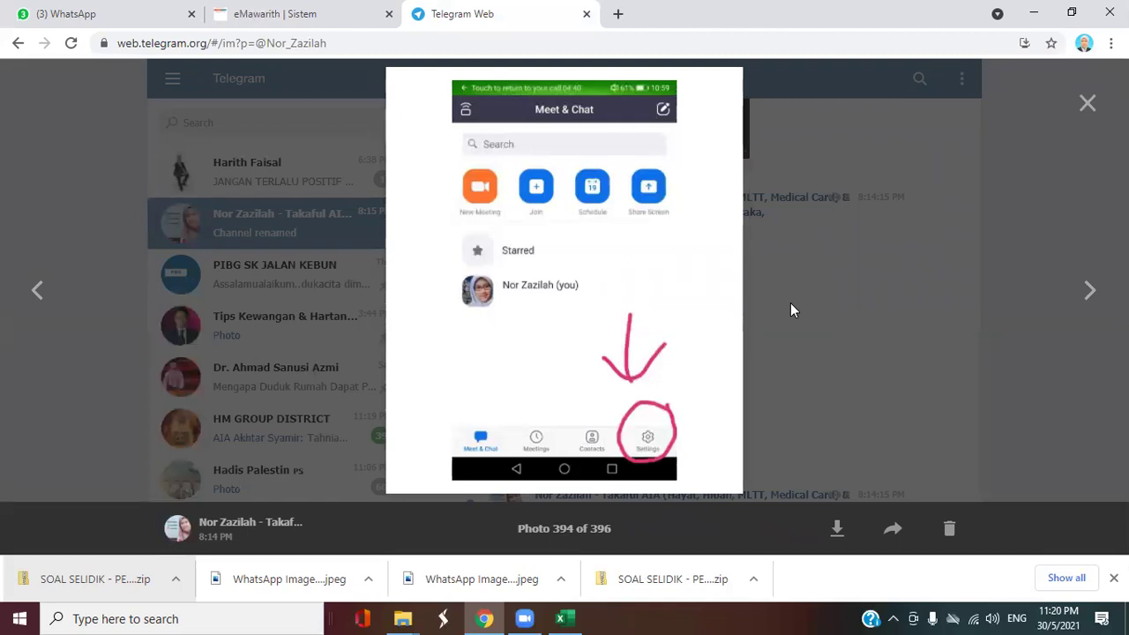
left_click(618, 13)
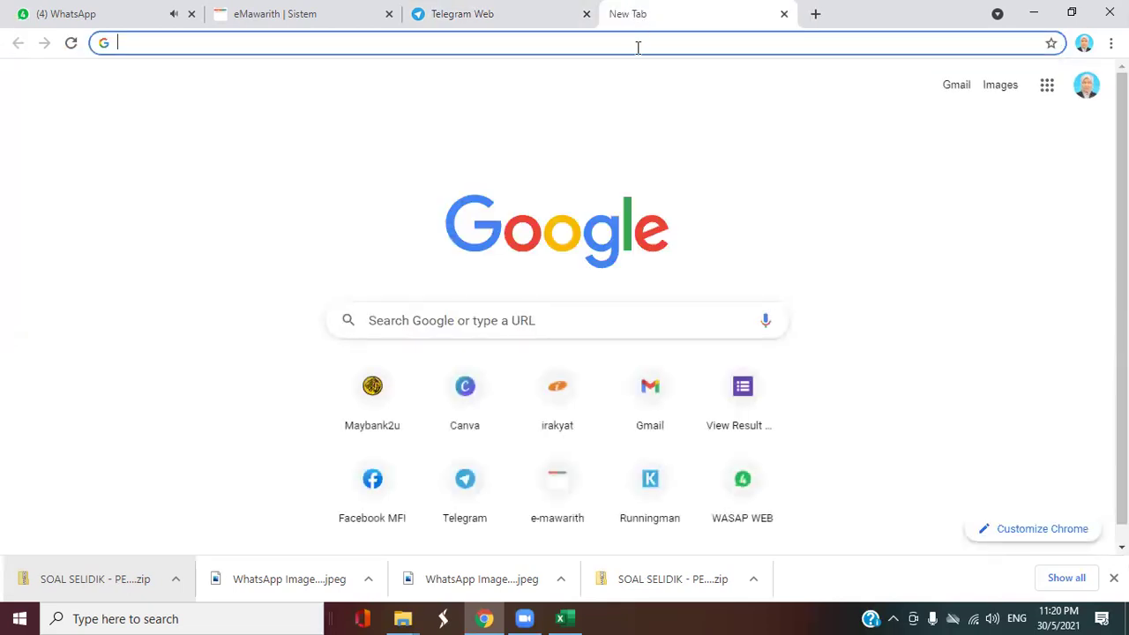
left_click(638, 45)
type("www.")
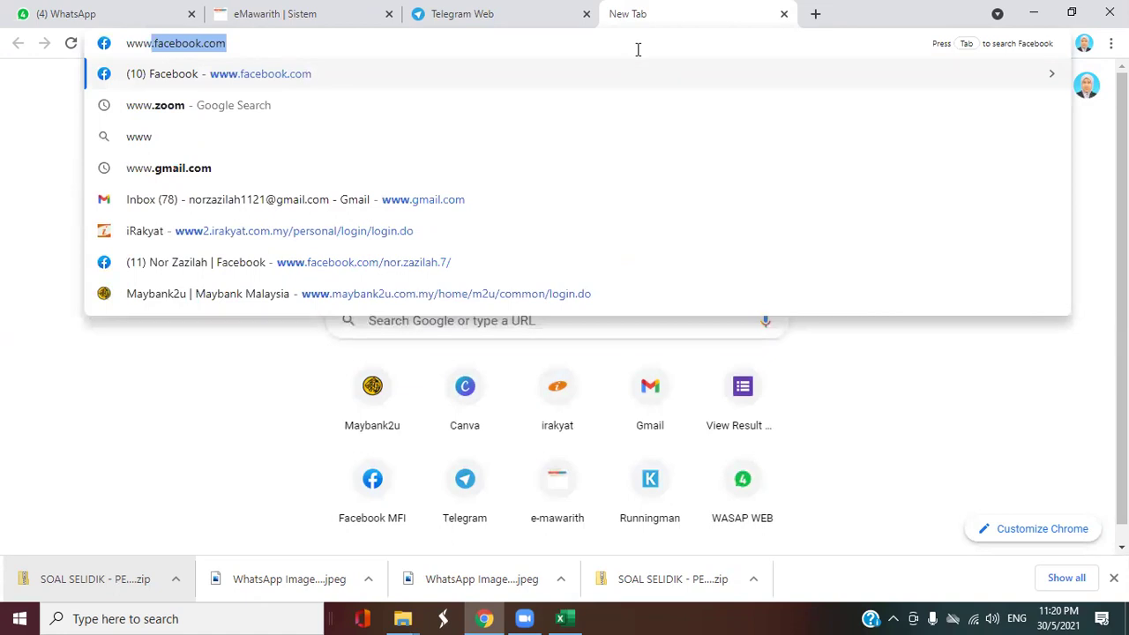
left_click(408, 166)
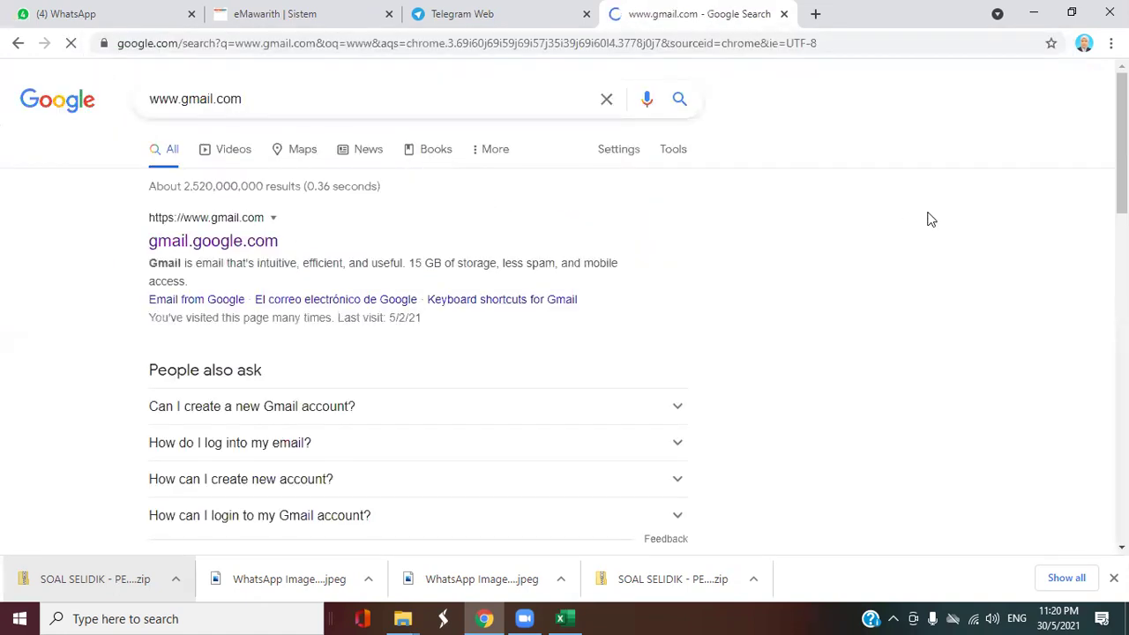
left_click(235, 236)
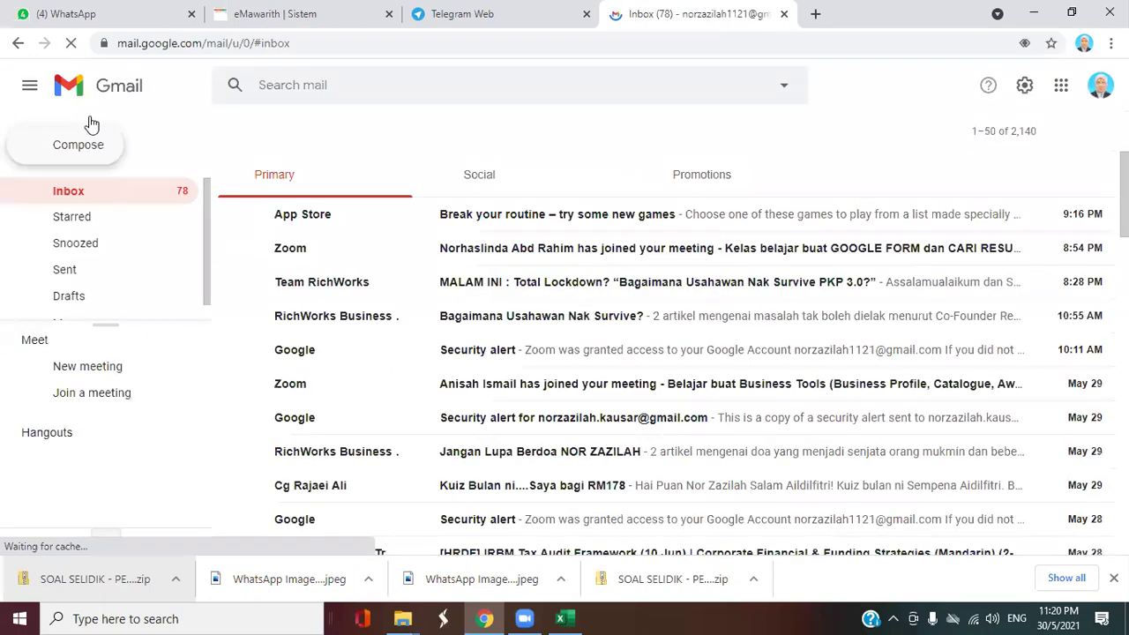
left_click(18, 42)
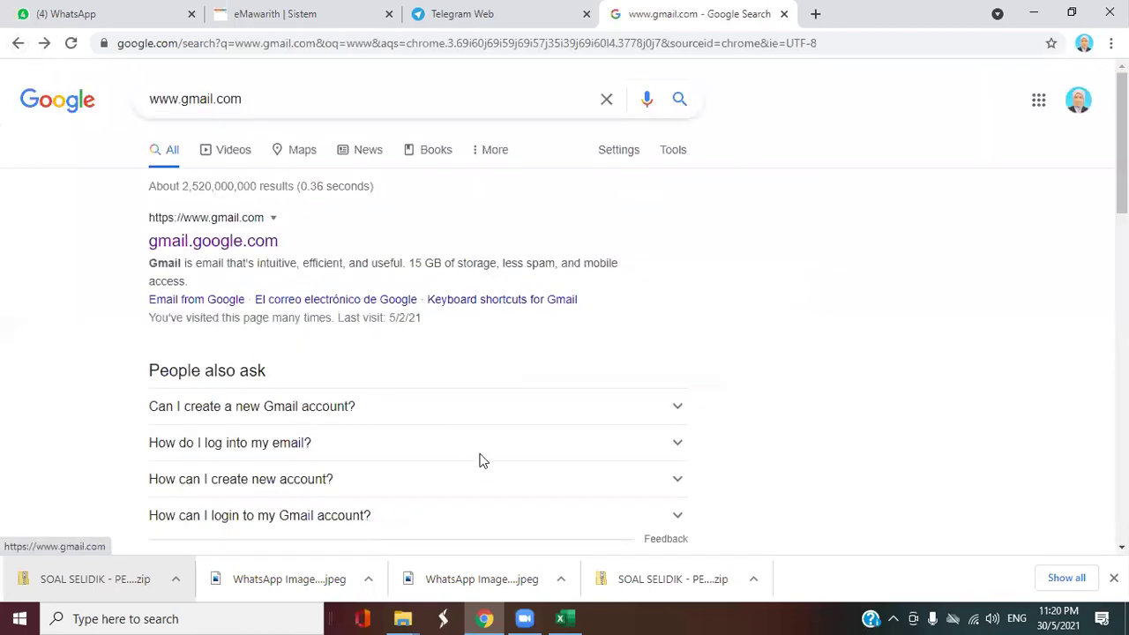
scroll(351, 371, "down", 1)
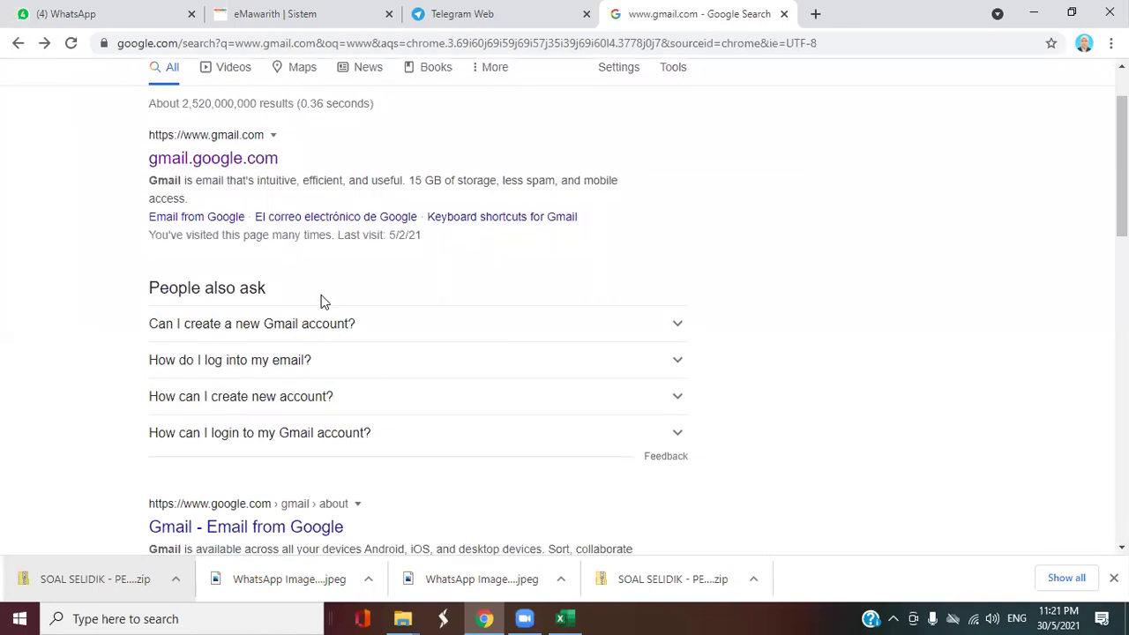
scroll(412, 207, "up", 1)
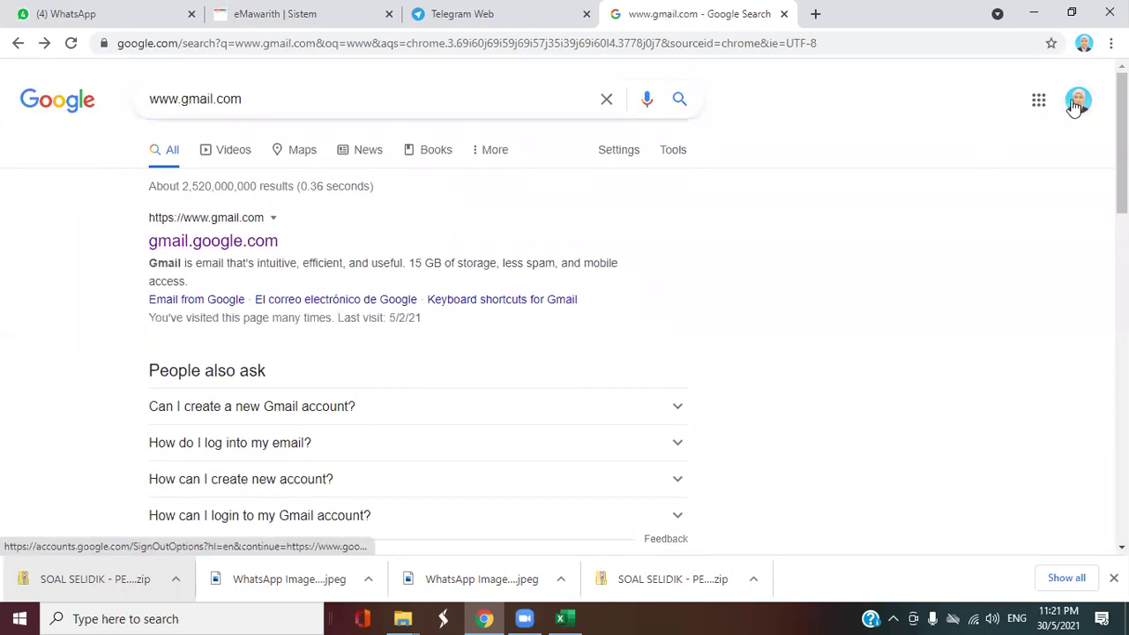
Start creating a new personal Google account by adding another account, and point out the username field on the sign-up form.
left_click(1076, 104)
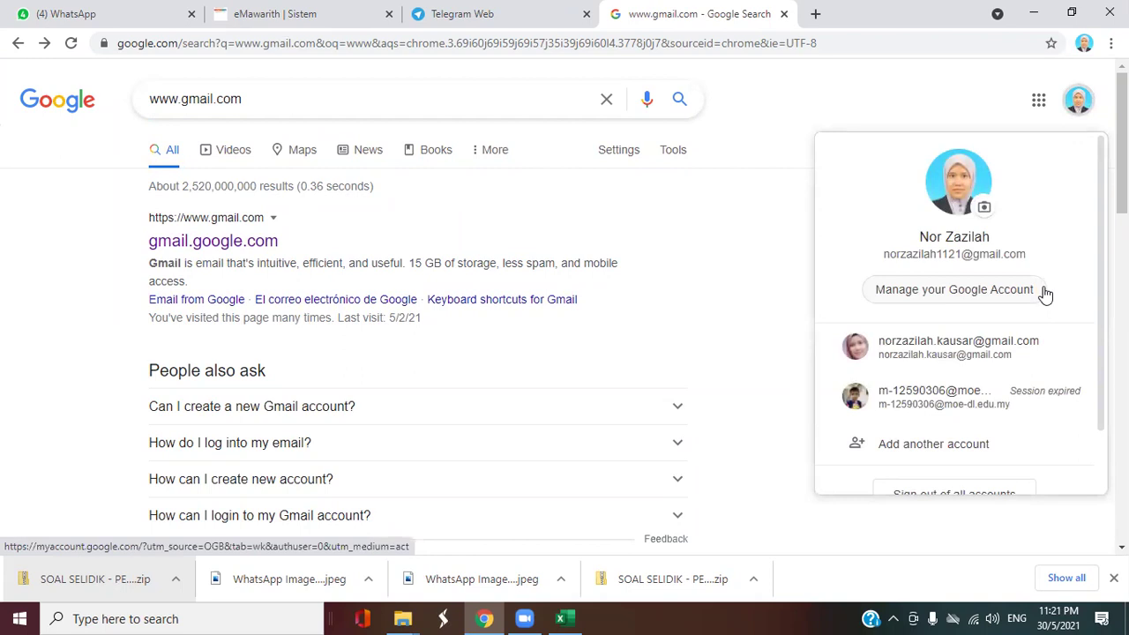
scroll(1045, 294, "down", 1)
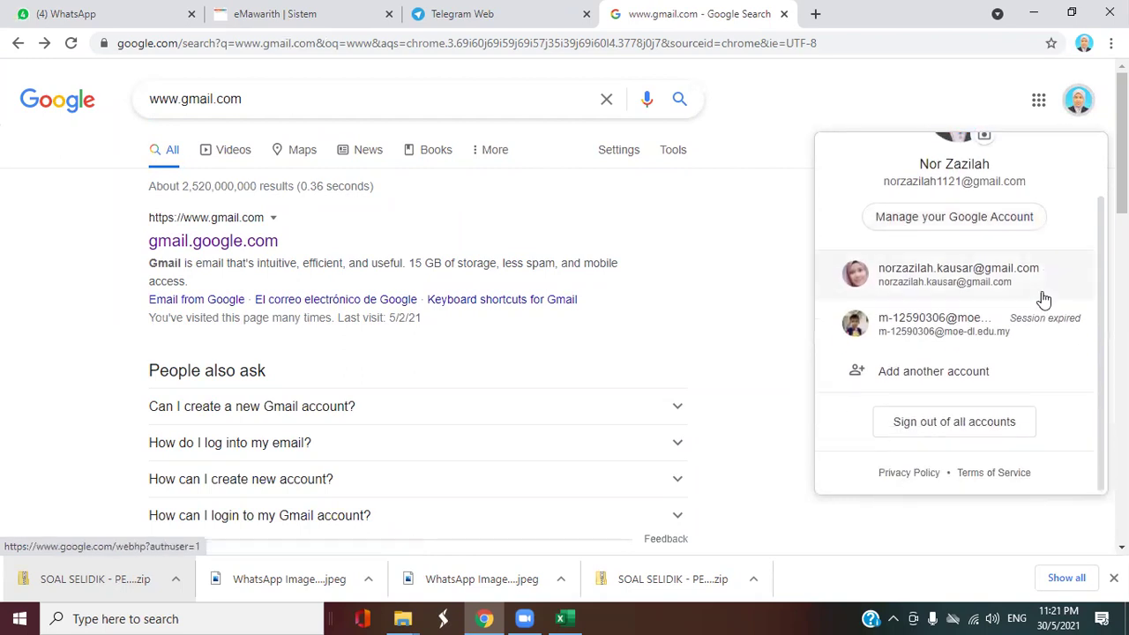
left_click(942, 374)
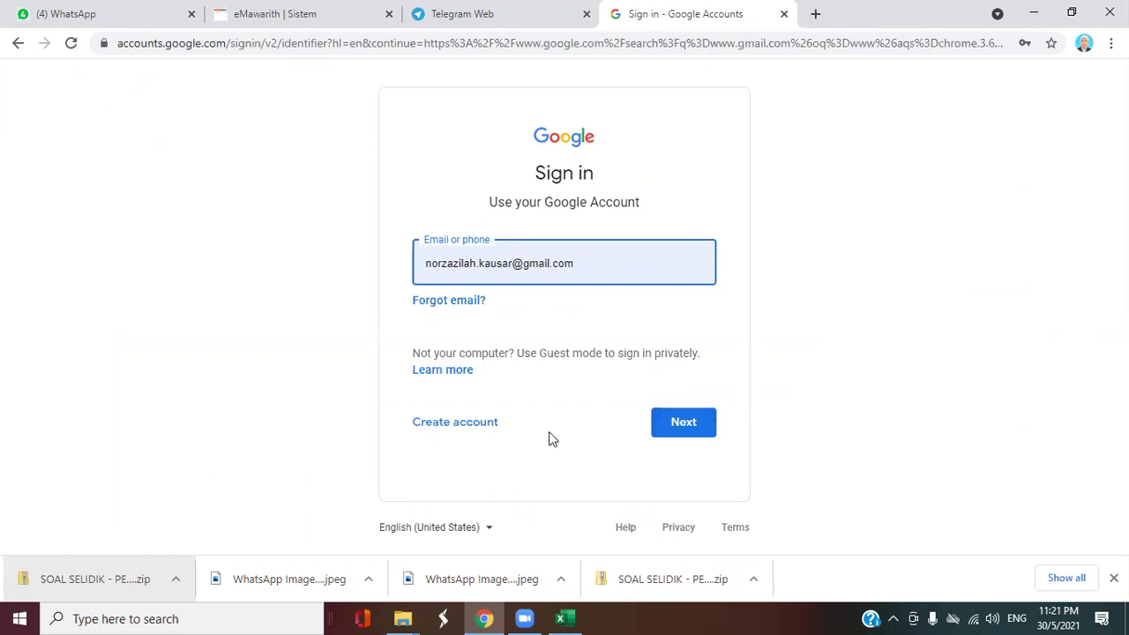
left_click(482, 432)
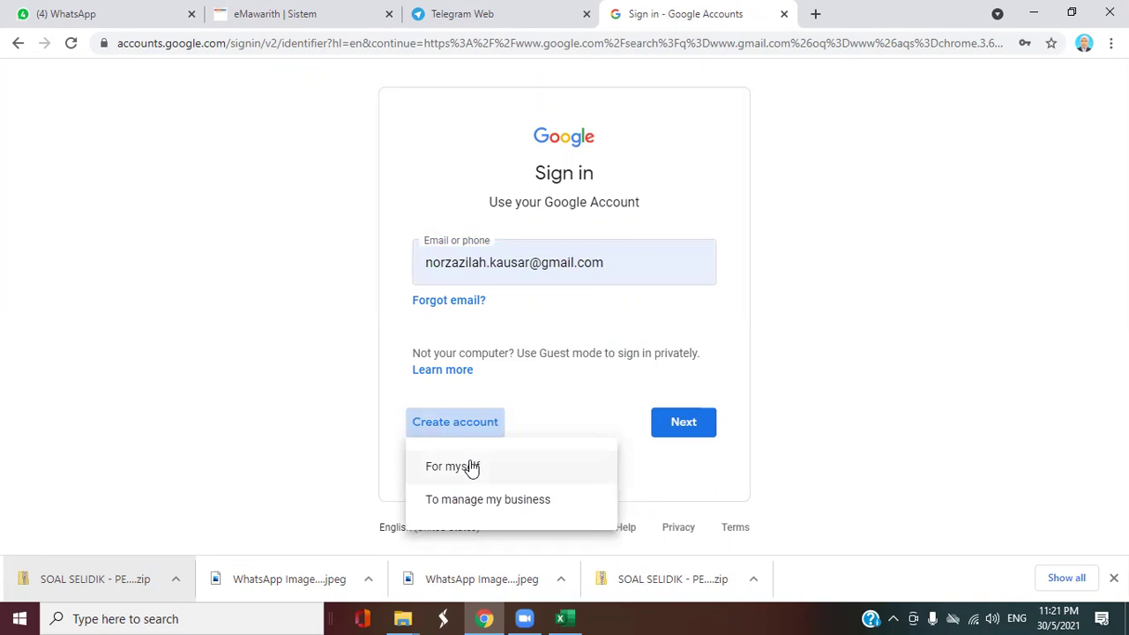
left_click(472, 467)
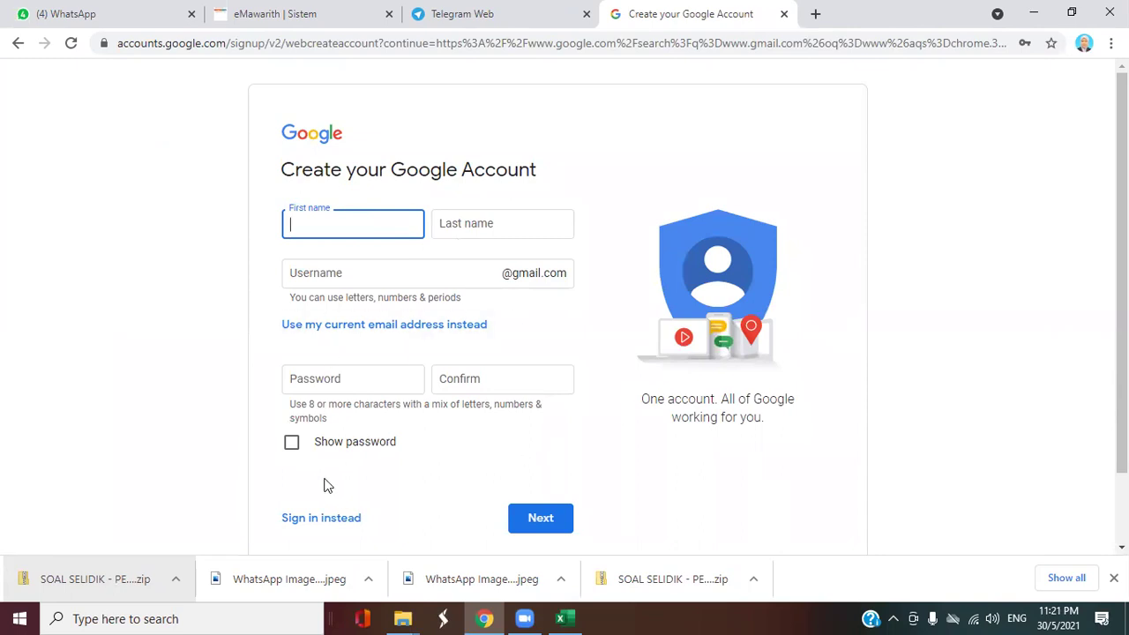
scroll(322, 480, "down", 1)
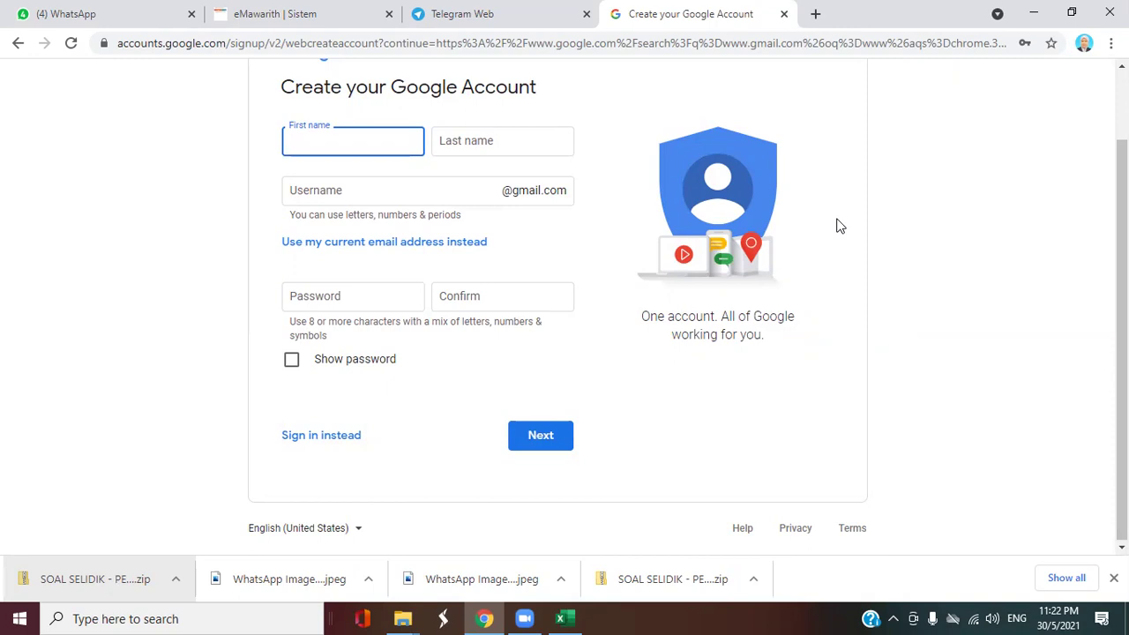
left_click(442, 190)
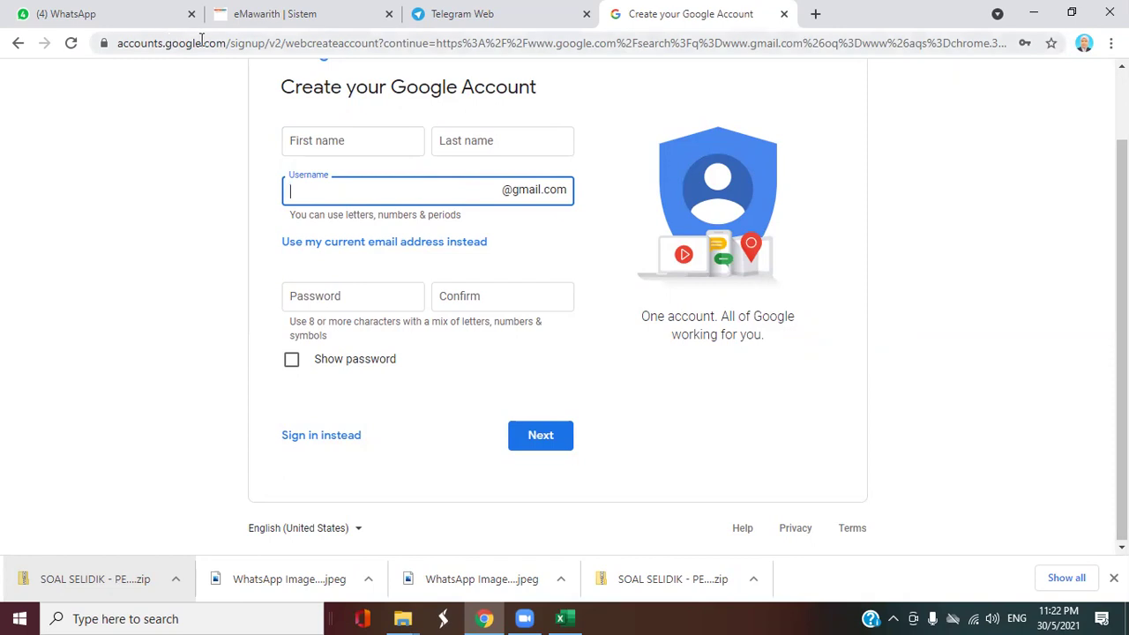
Switch to WhatsApp and copy the e-mail line from the sent contact-details message in the Siapkn homework berjemaah chat.
left_click(128, 18)
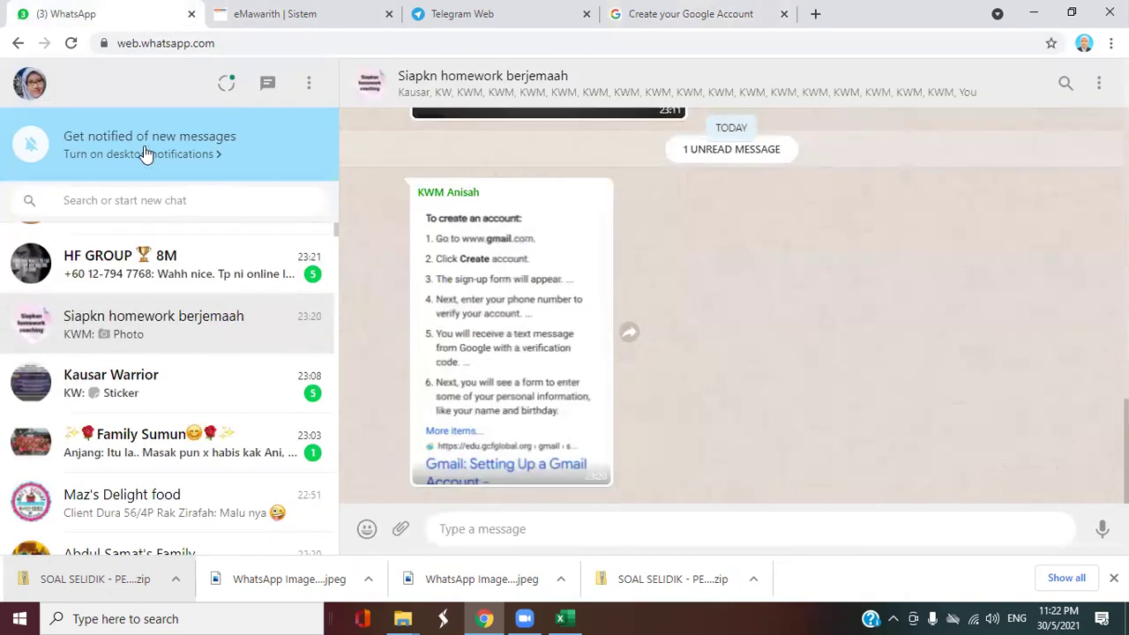
scroll(794, 397, "up", 10)
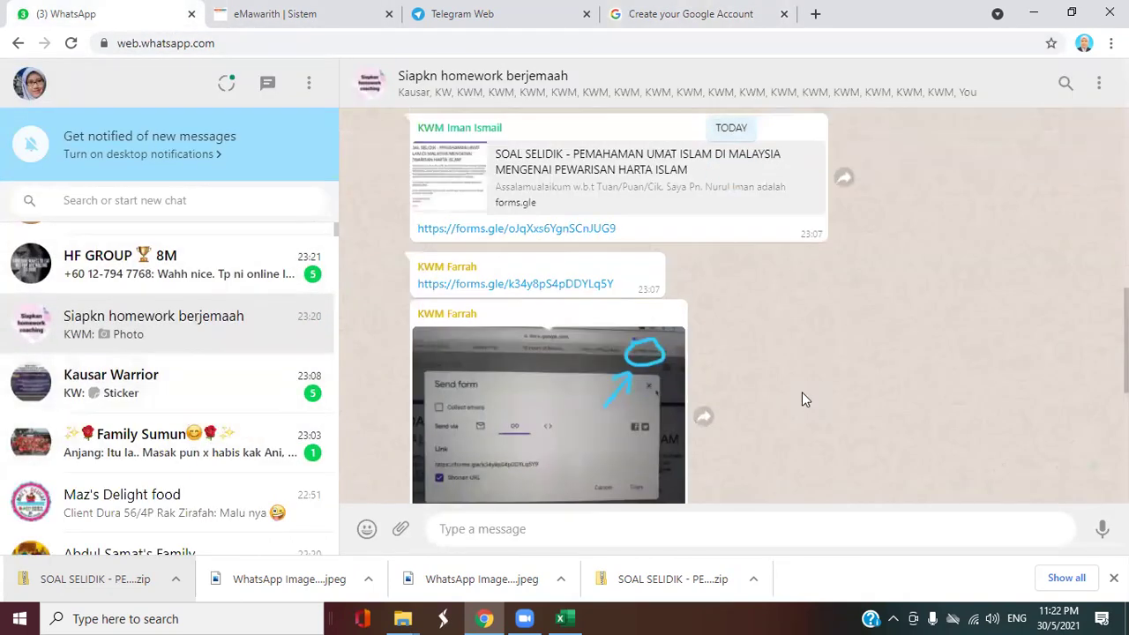
scroll(918, 393, "up", 5)
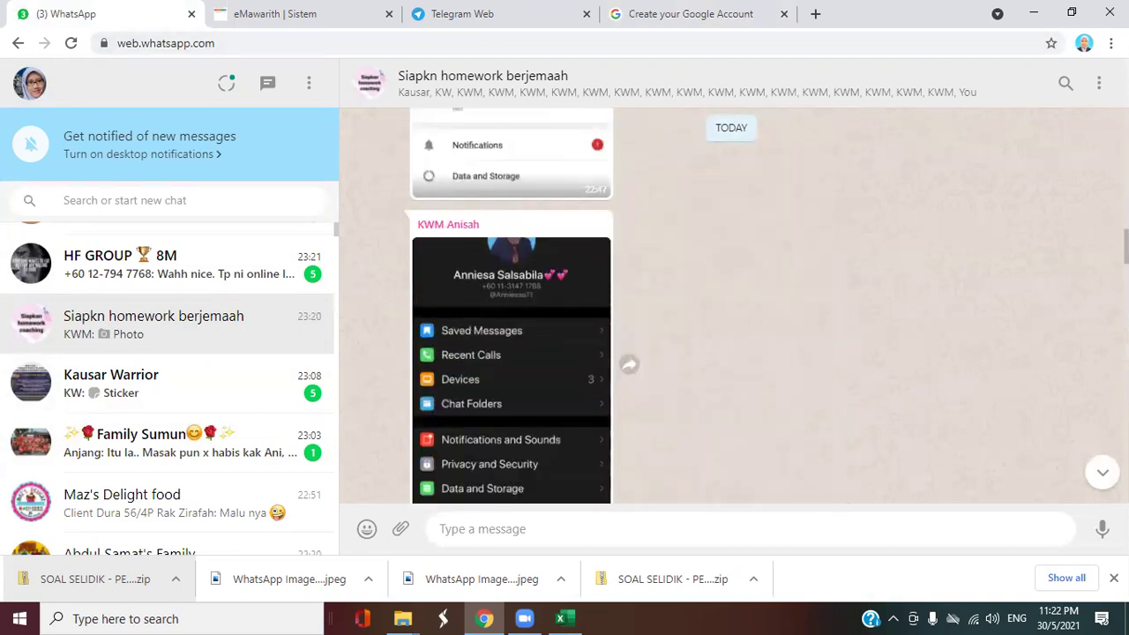
scroll(732, 304, "up", 10)
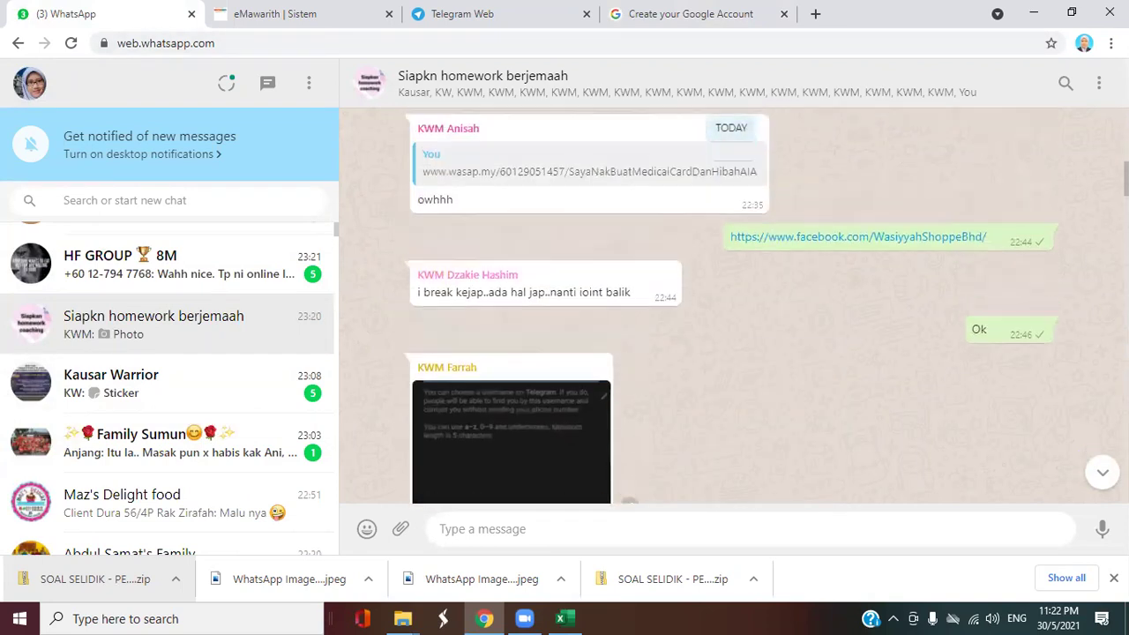
scroll(733, 304, "up", 10)
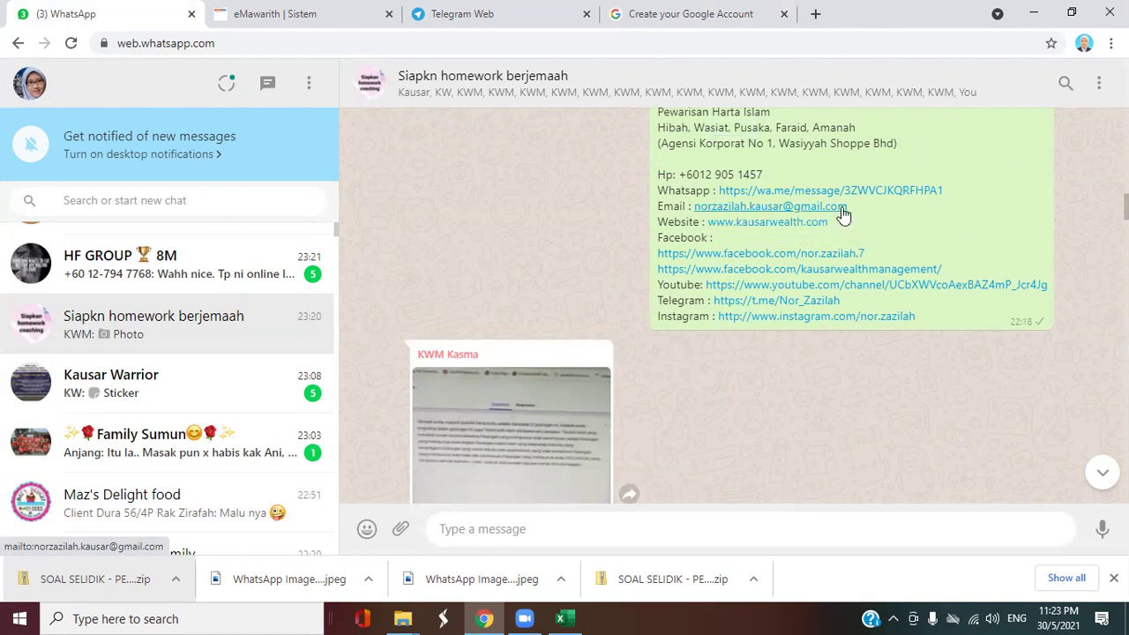
left_click_drag(858, 204, 659, 207)
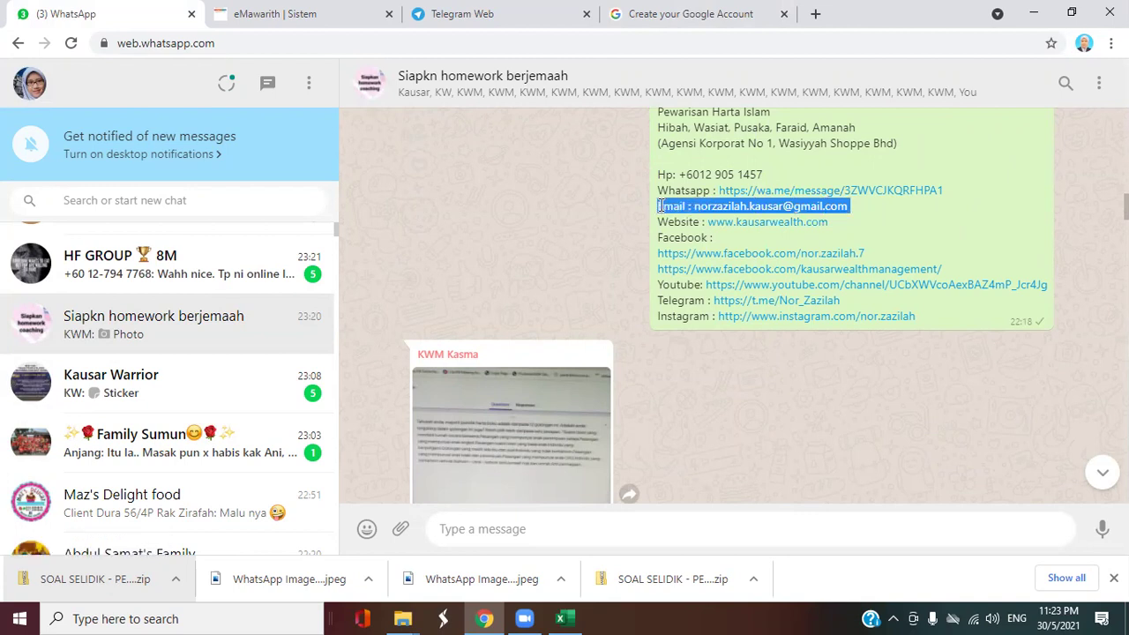
right_click(670, 212)
left_click(689, 221)
Paste the copied e-mail line into the Siapkn homework berjemaah chat and send it.
scroll(697, 308, "down", 10)
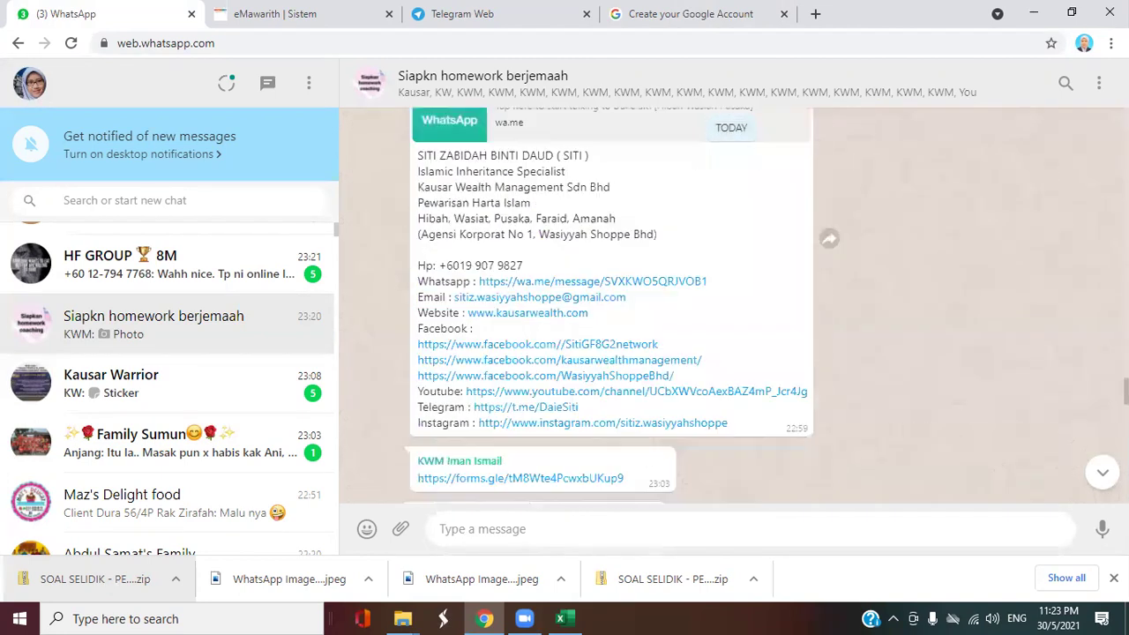
right_click(828, 530)
left_click(863, 400)
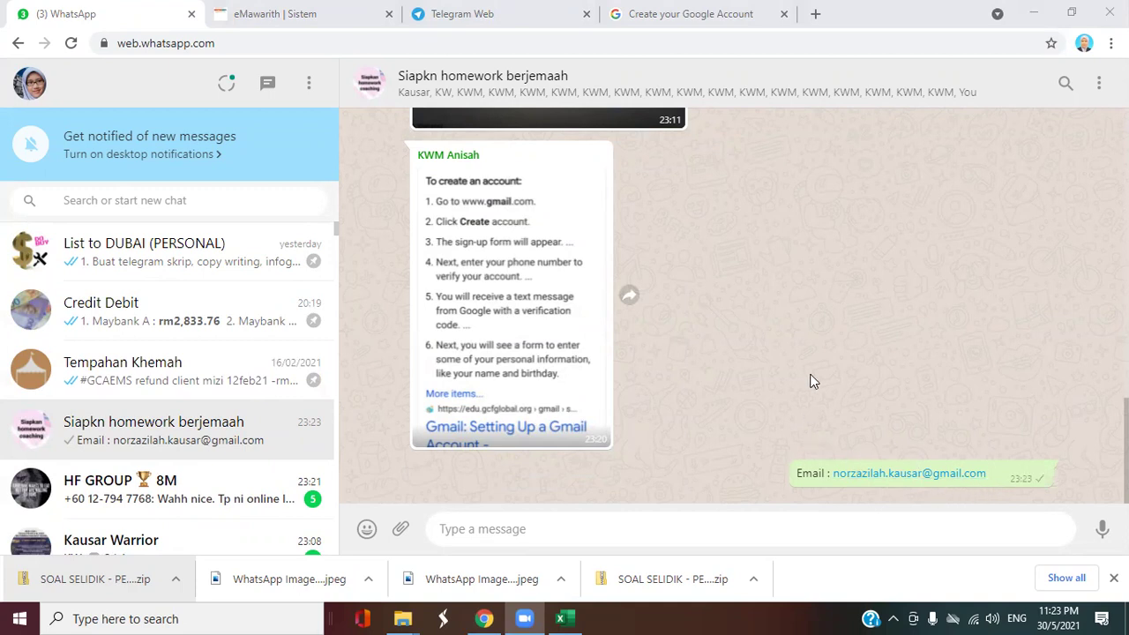
left_click(698, 17)
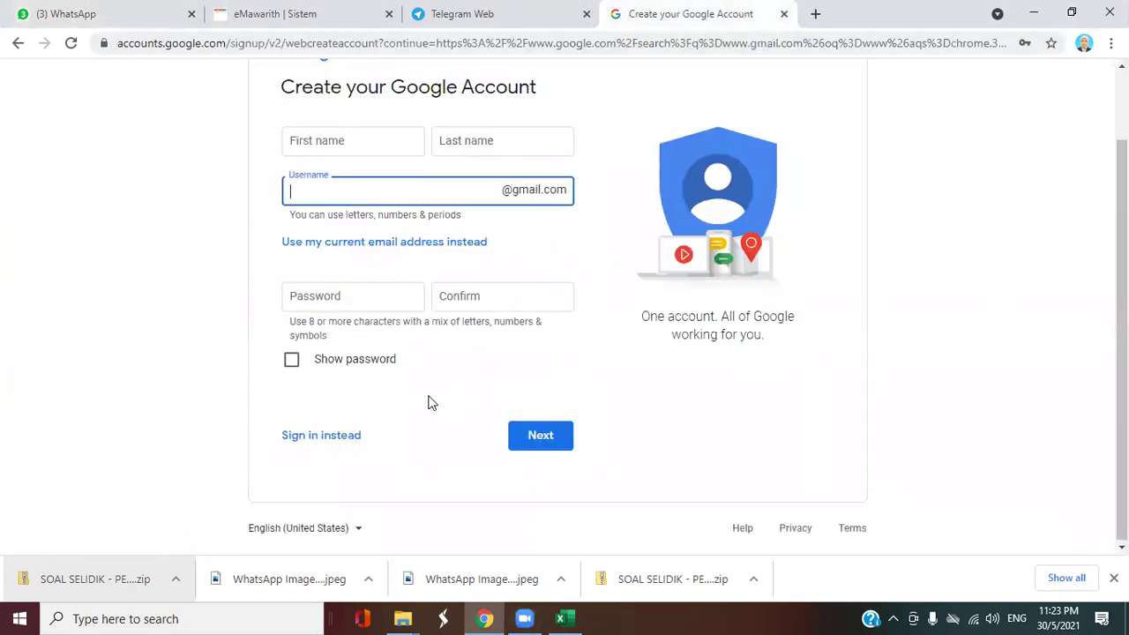
scroll(433, 402, "up", 1)
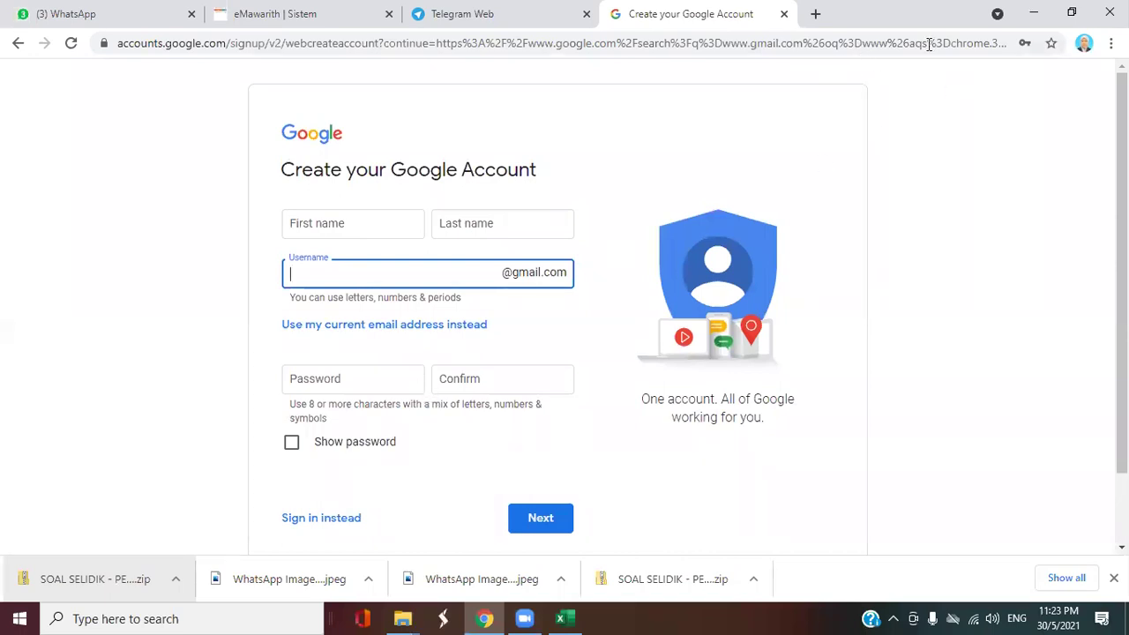
left_click(17, 43)
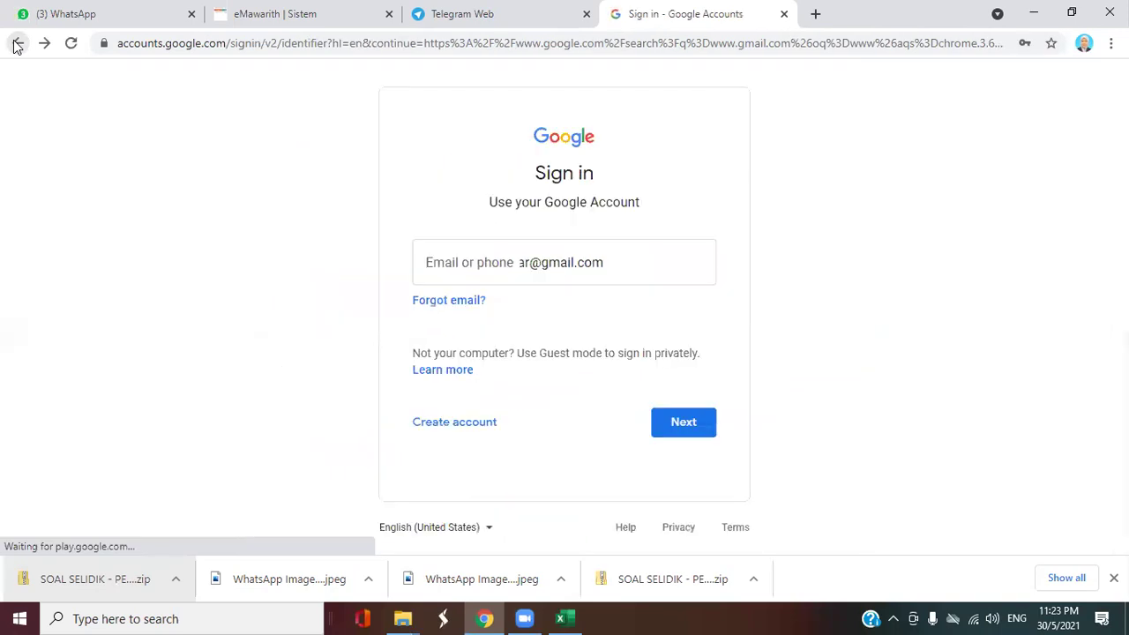
left_click(17, 45)
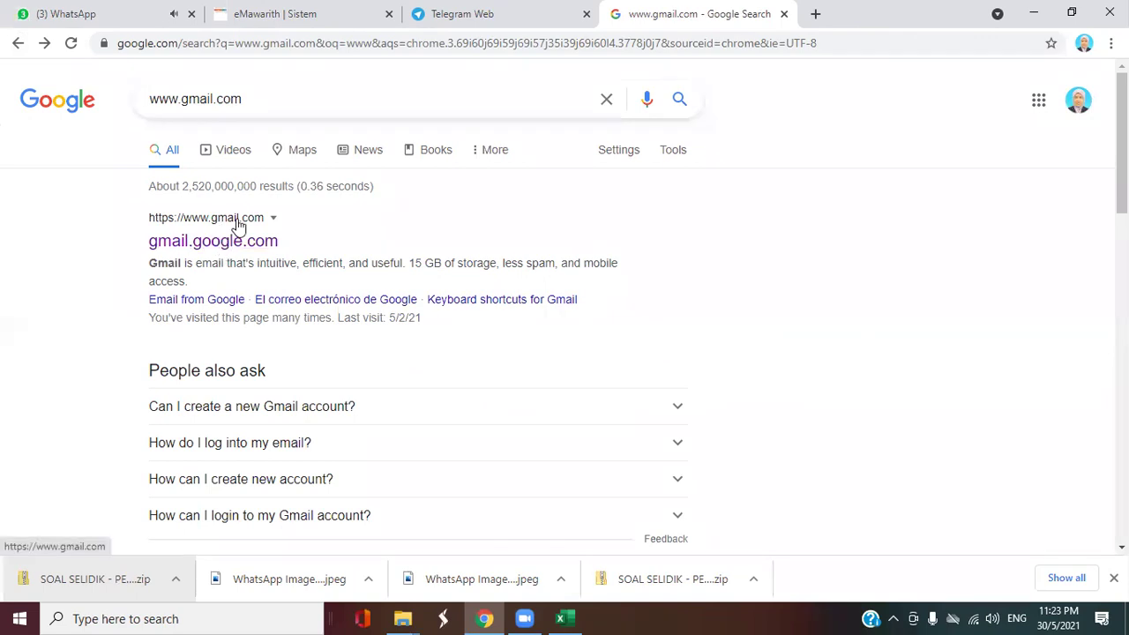
Reopen the Google account sign-up form from the search results by adding another account and creating one for myself.
left_click(1080, 103)
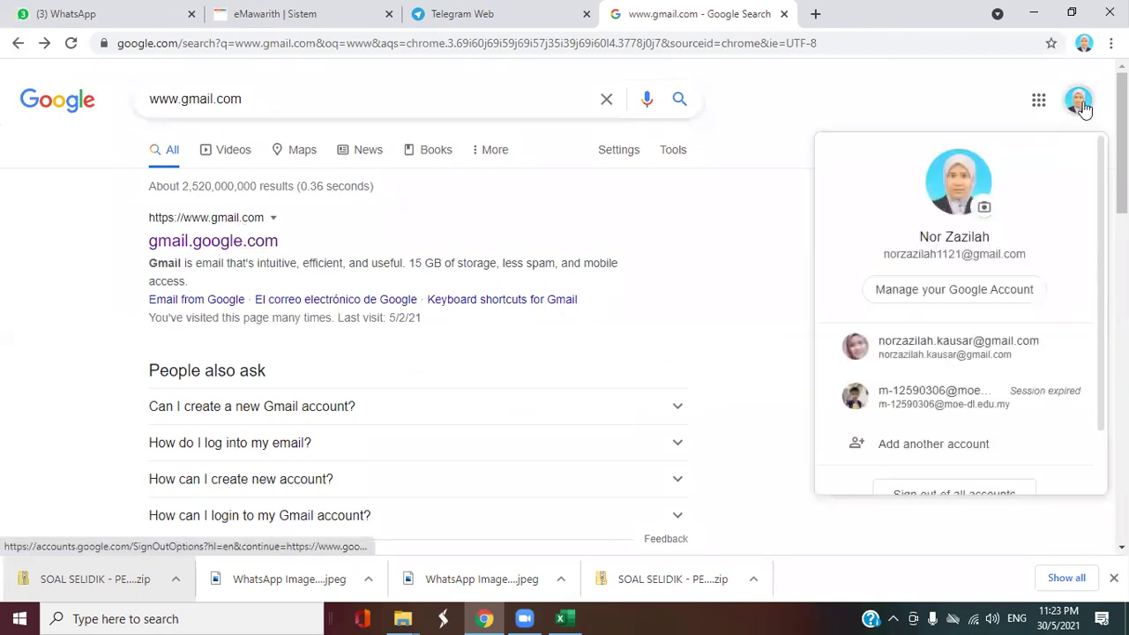
left_click(967, 452)
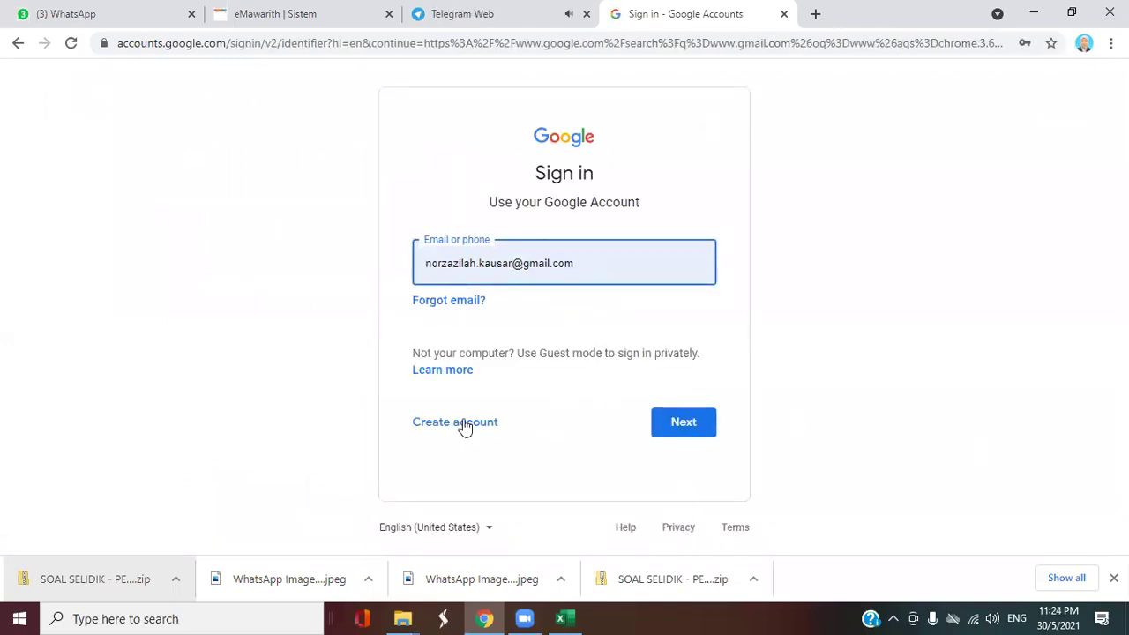
left_click(465, 428)
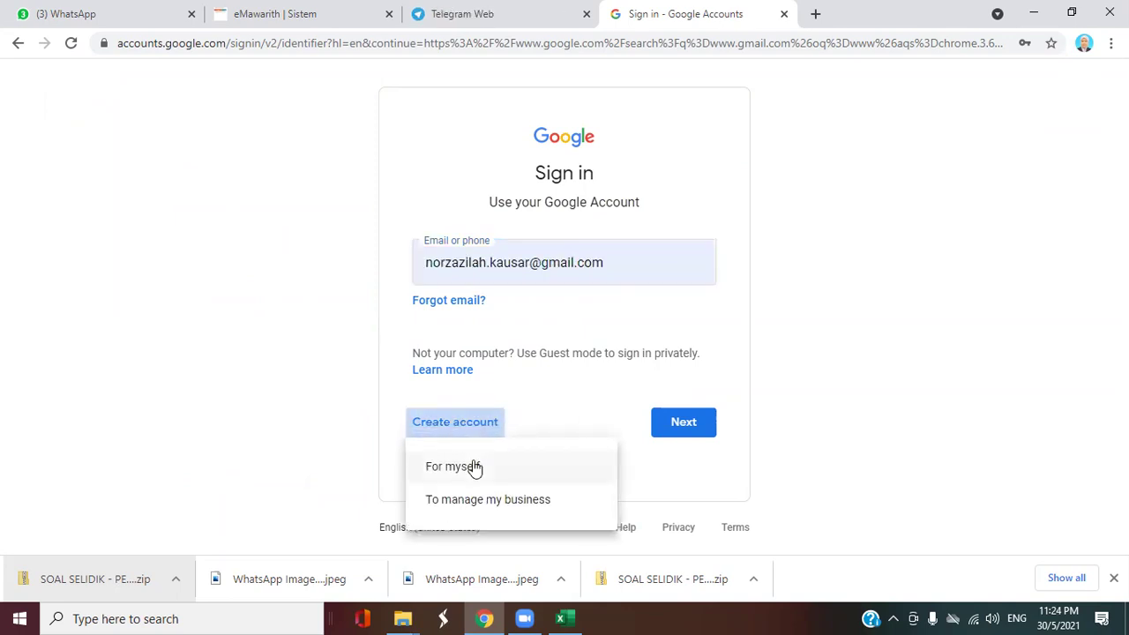
left_click(475, 467)
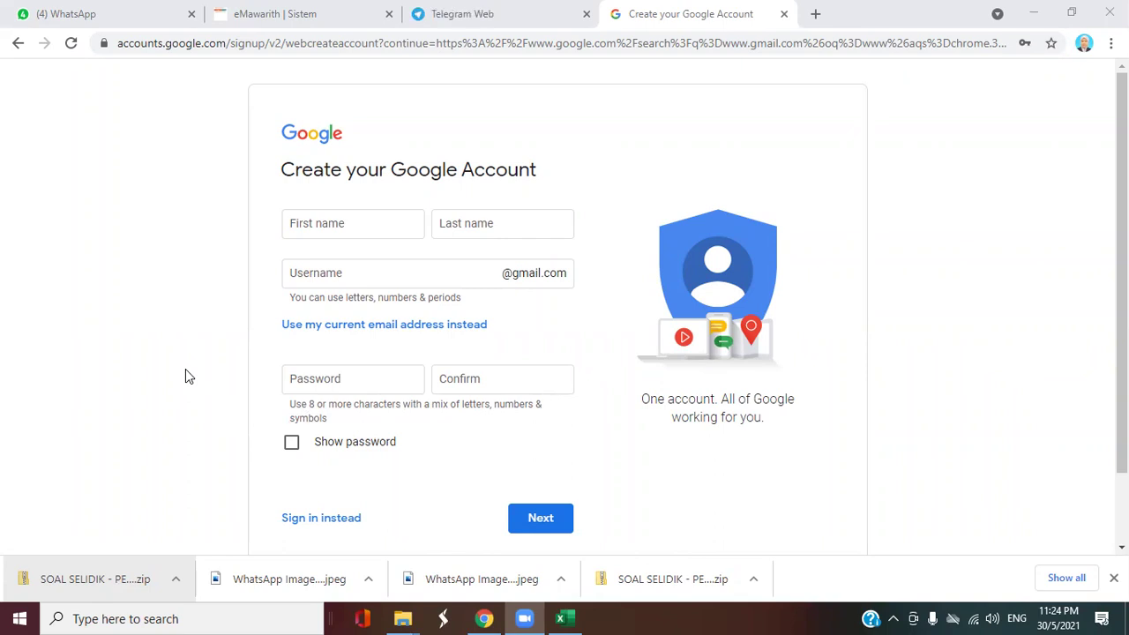
Check the Siapkn homework berjemaah chat in WhatsApp for new messages and return to the Google account sign-up form.
left_click(102, 17)
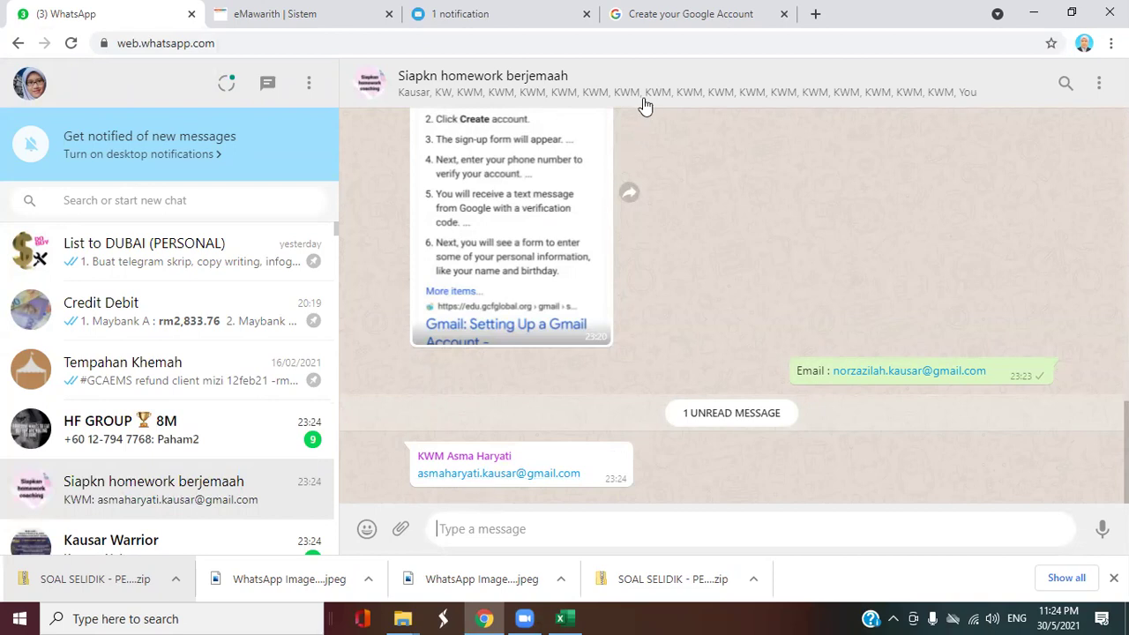
left_click(650, 22)
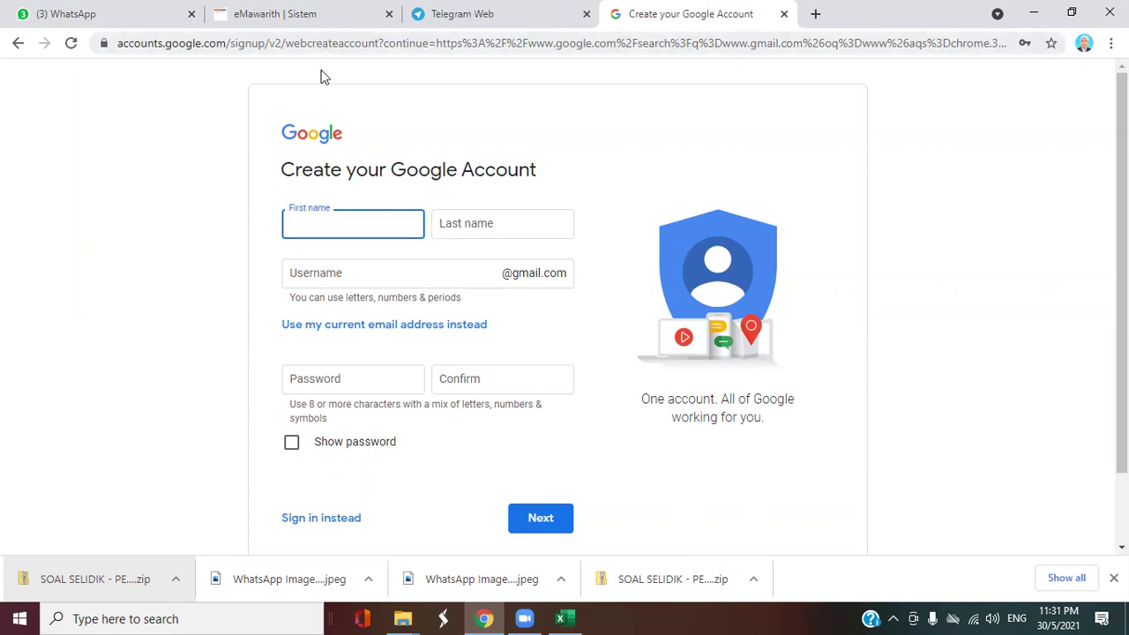
left_click(94, 19)
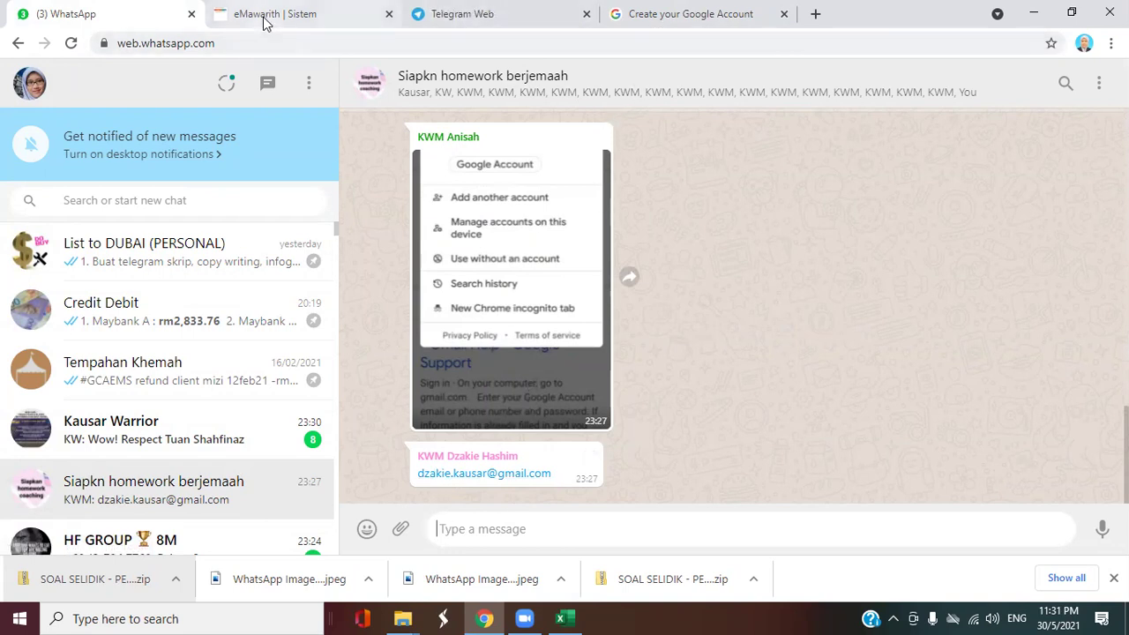
left_click(668, 18)
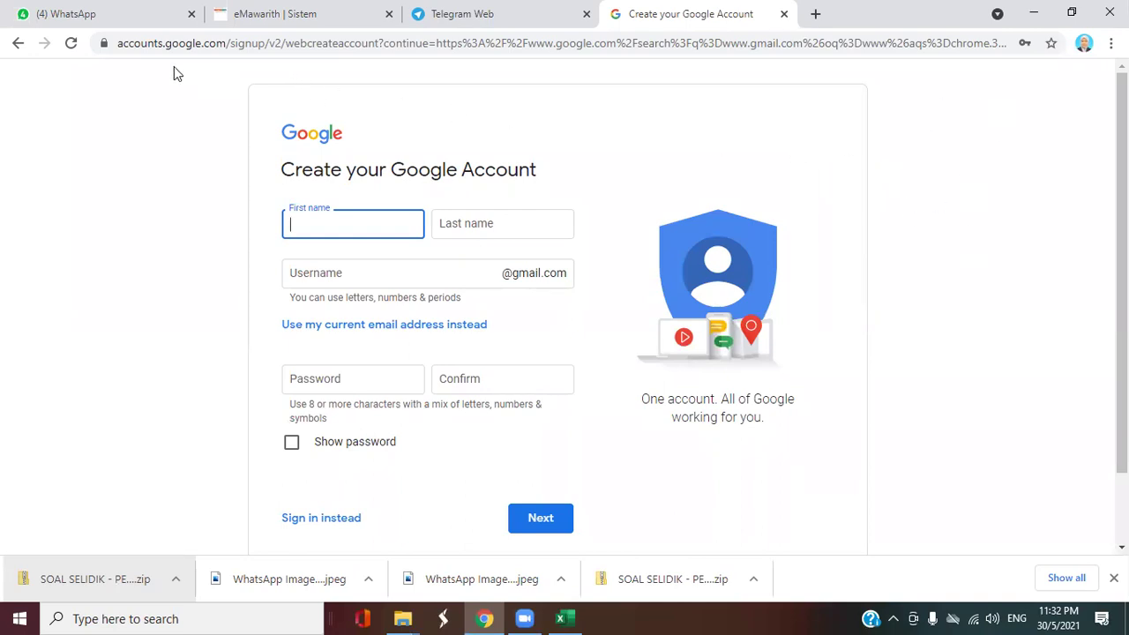
Open the Bisnes card image in the Siapkn homework berjemaah WhatsApp chat for viewing.
left_click(99, 17)
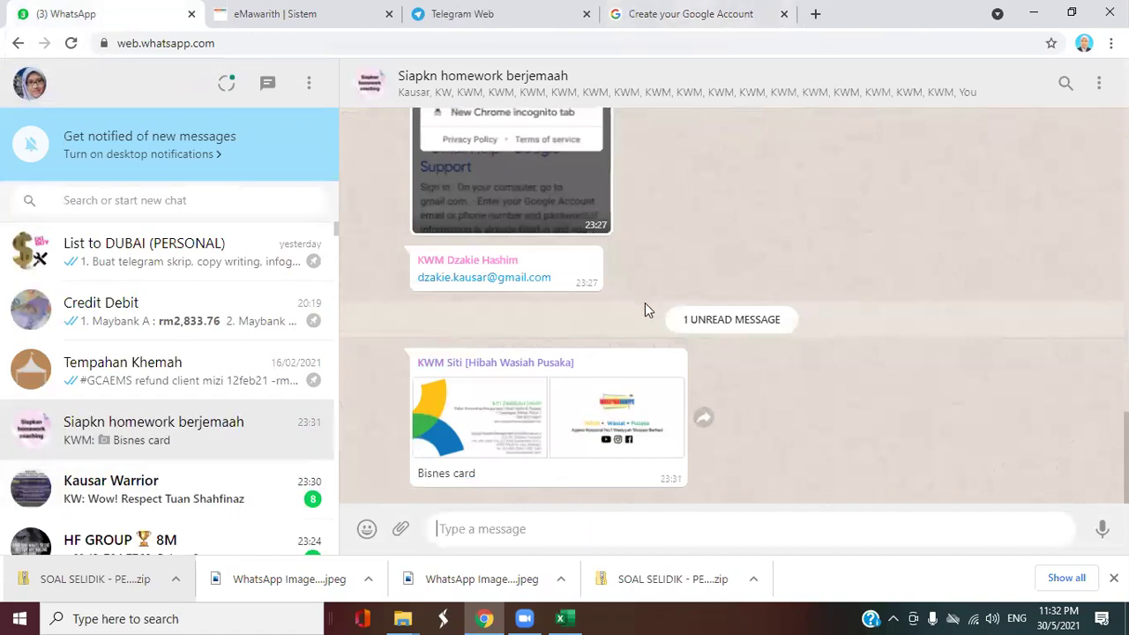
left_click(491, 434)
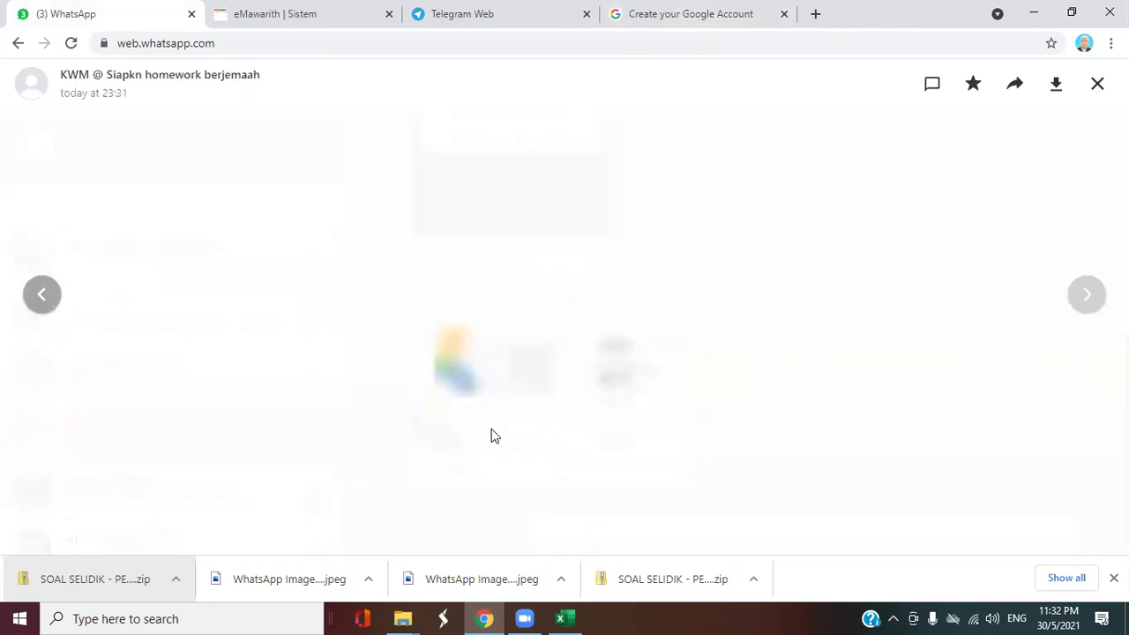